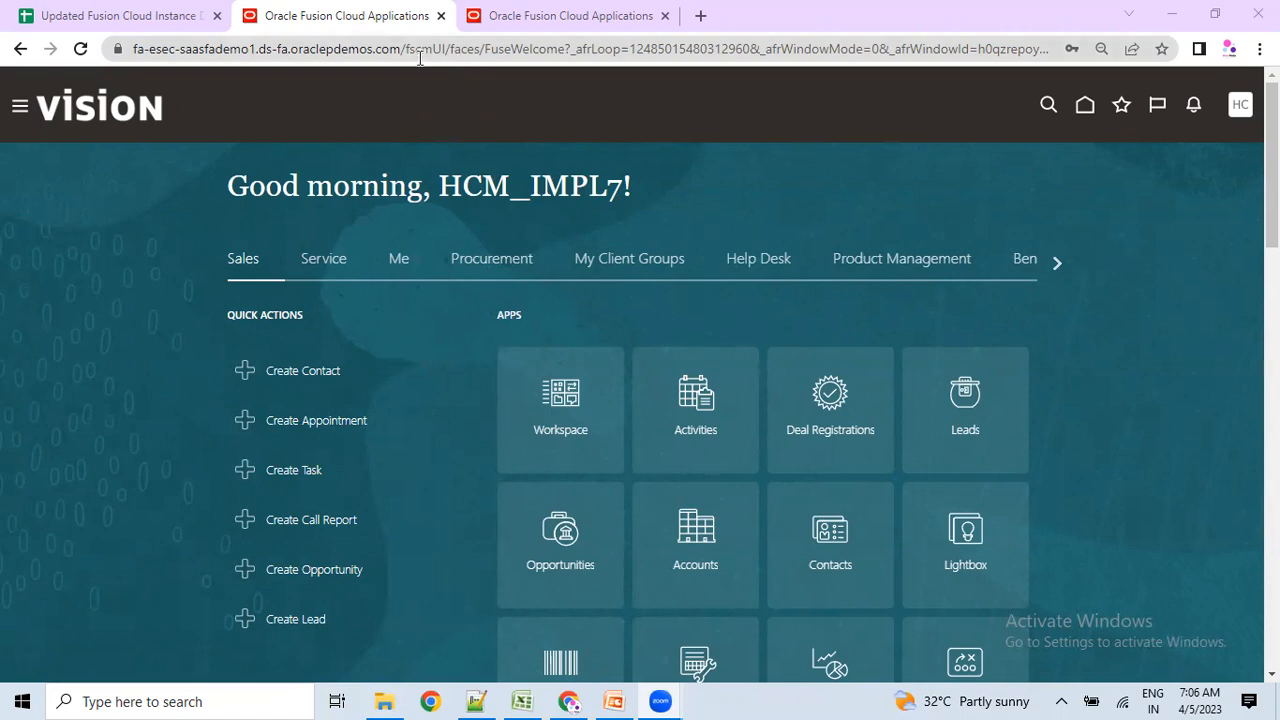
Highlight the instance domain in Chrome's address bar and the instance URL list on lines 1–7 in Notepad++.
drag(401, 50, 110, 60)
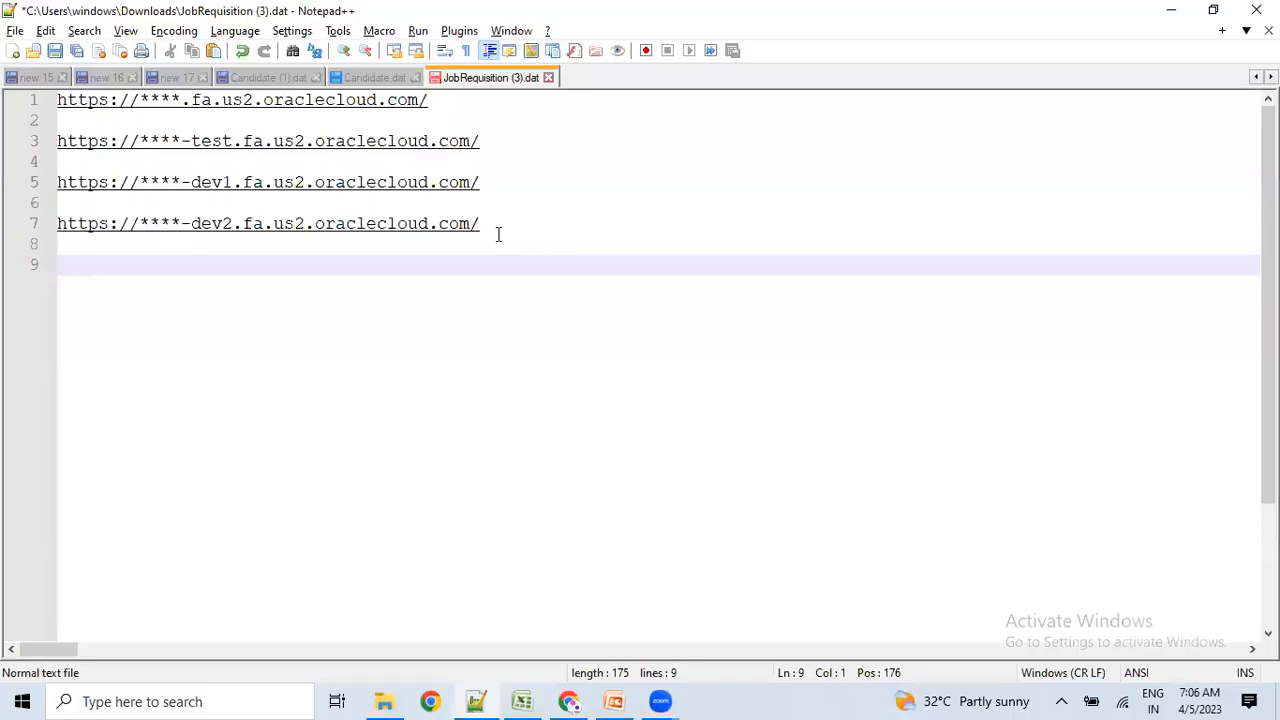
drag(497, 234, 8, 108)
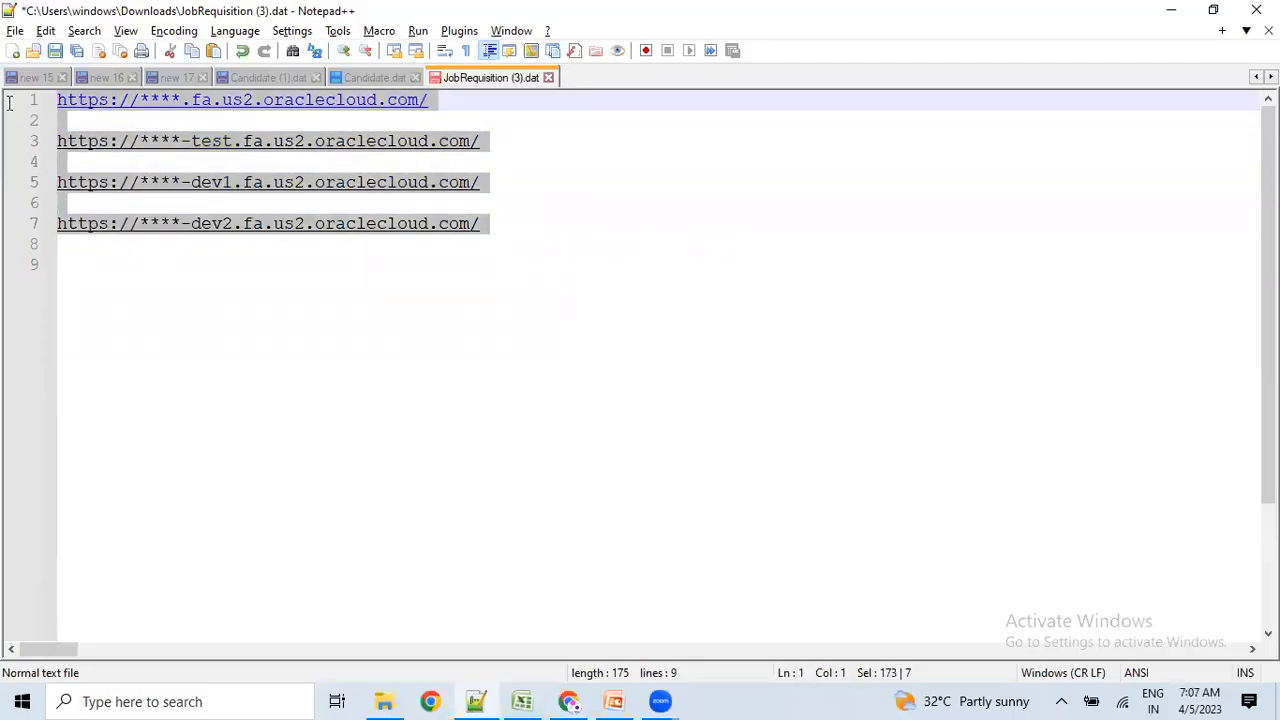
click(268, 318)
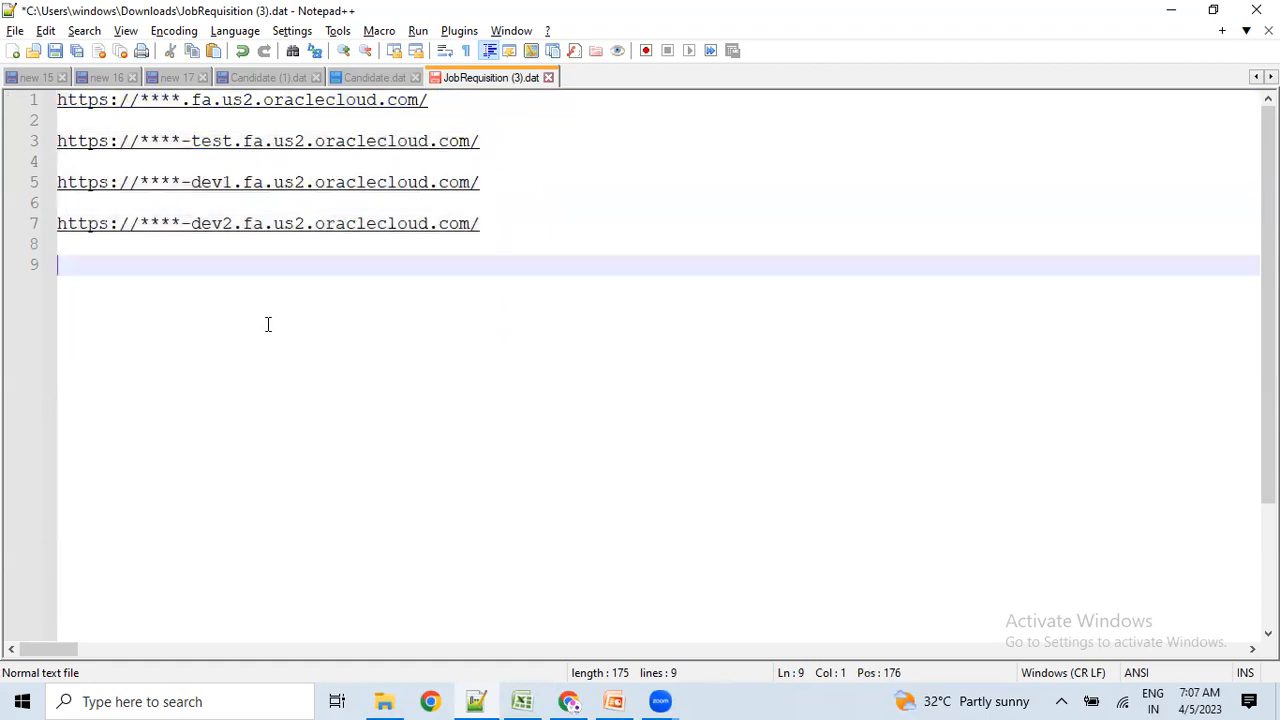
drag(430, 100, 58, 88)
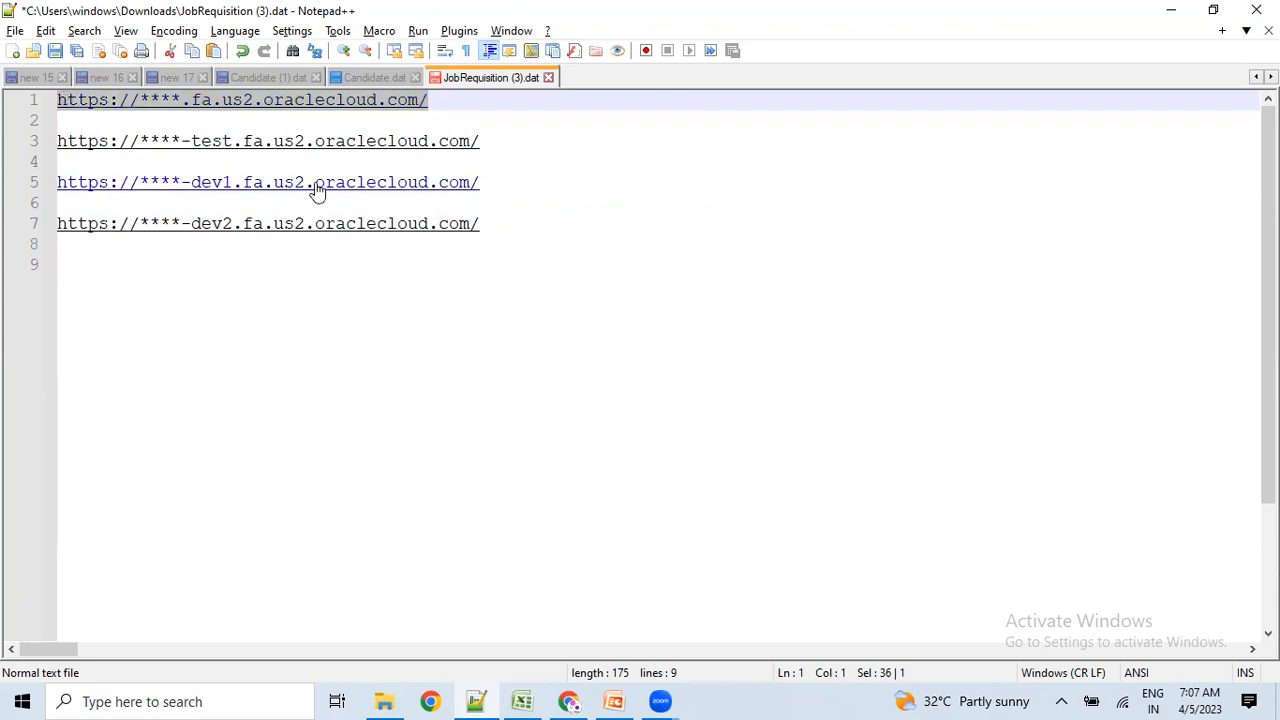
drag(497, 143, 88, 141)
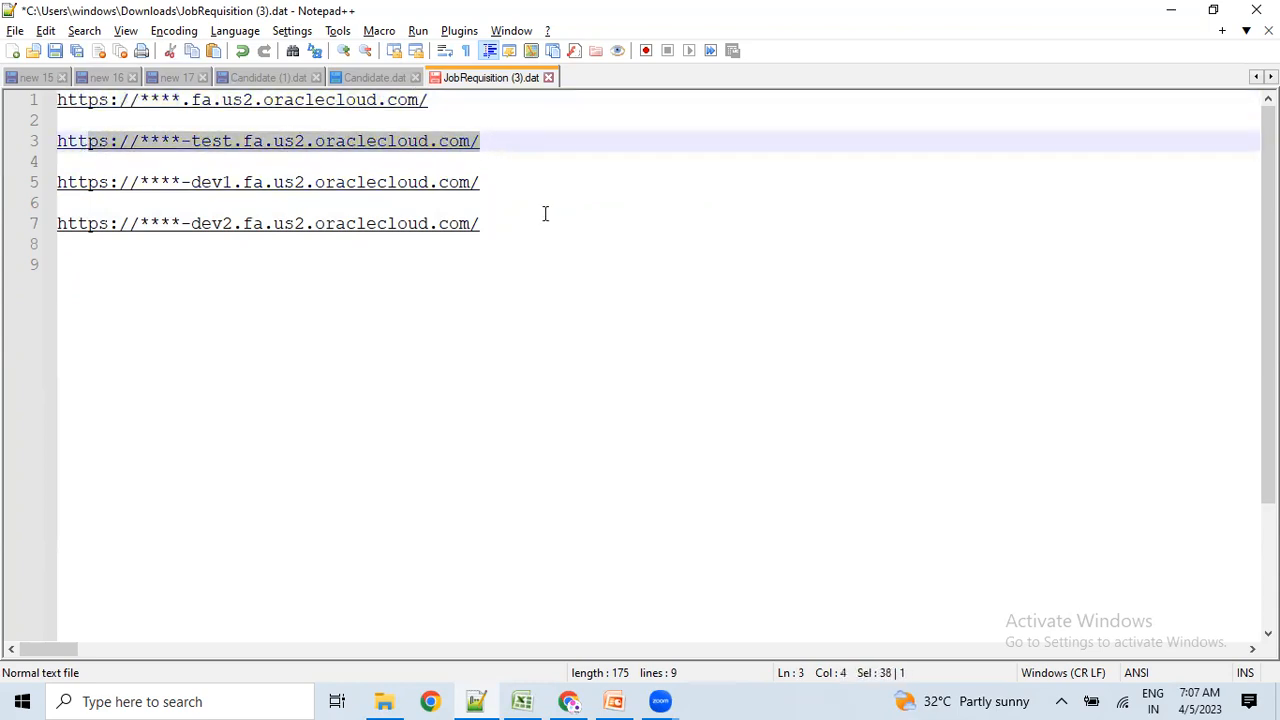
click(538, 214)
click(533, 203)
click(483, 322)
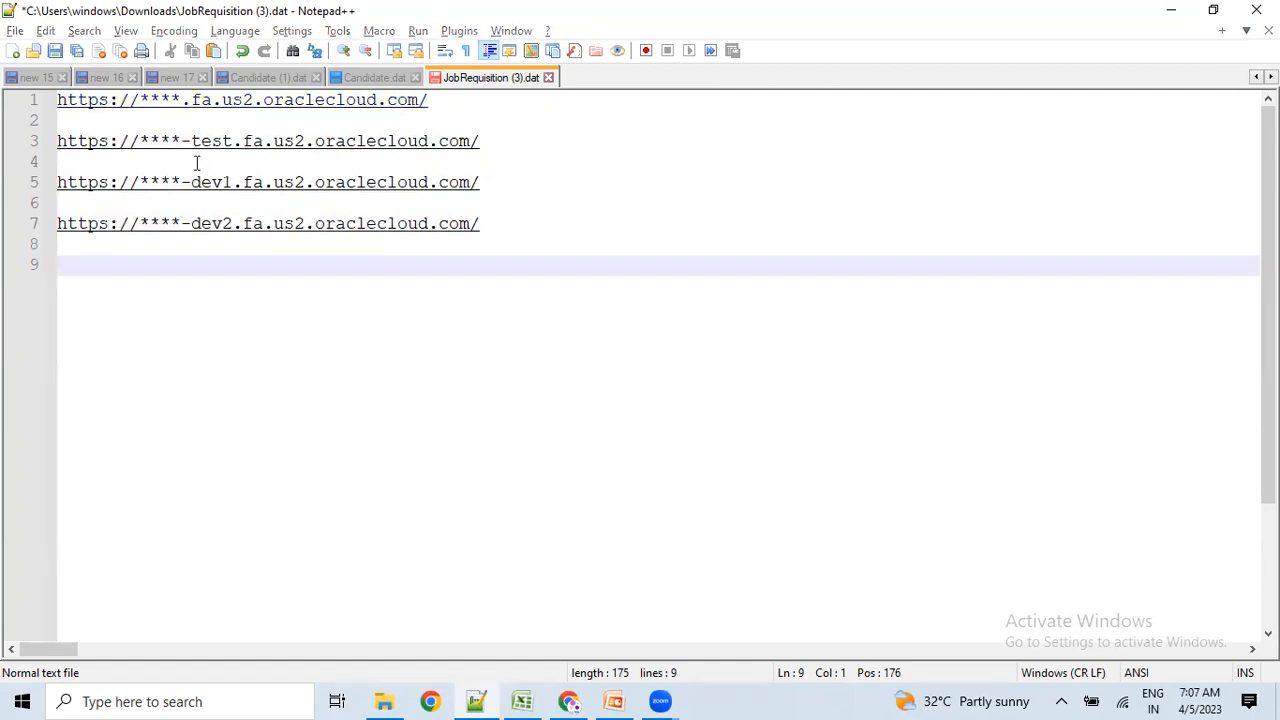
key(alt+Tab)
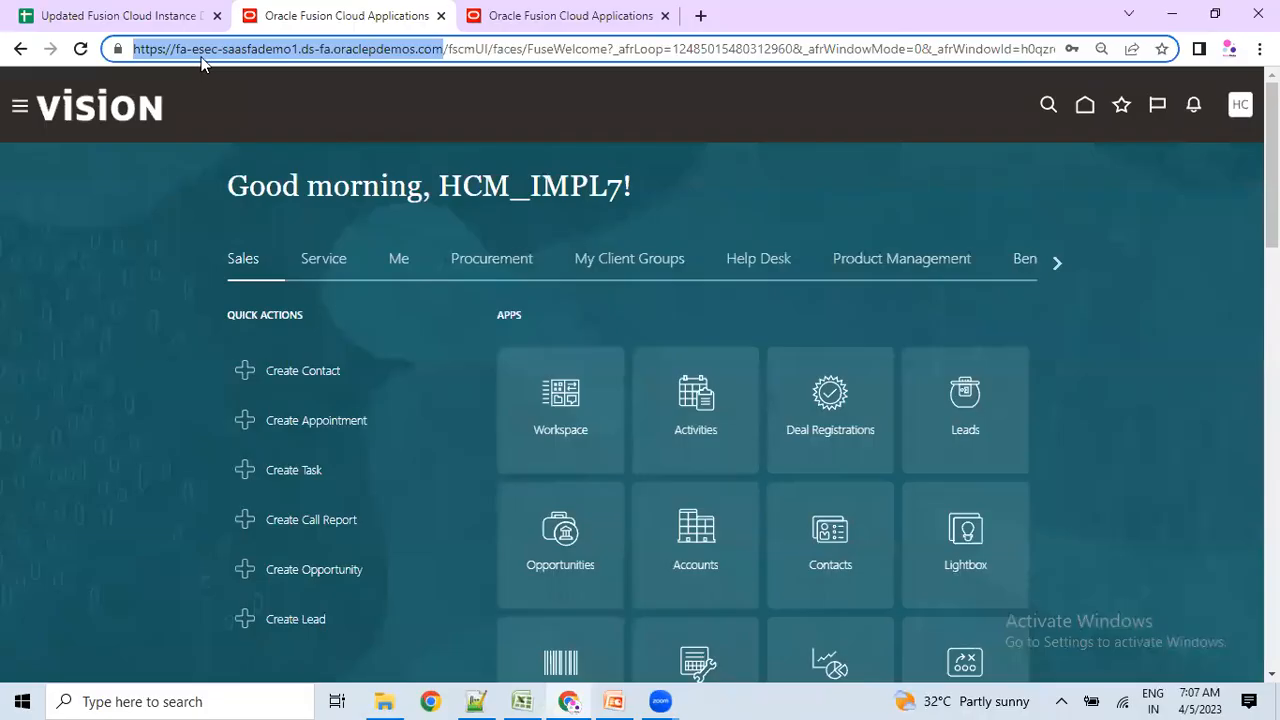
key(alt+Tab)
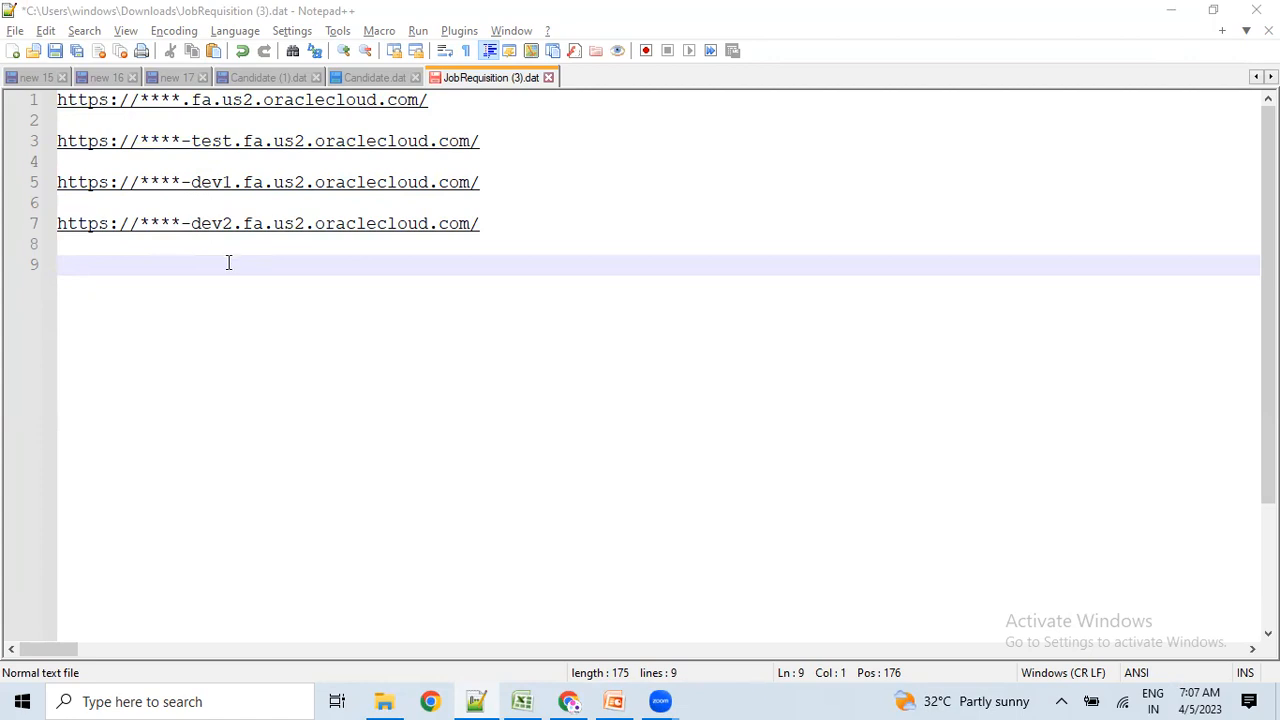
Add a blank line below the four instance URLs in JobRequisition (3).dat.
click(423, 366)
drag(451, 114, 50, 118)
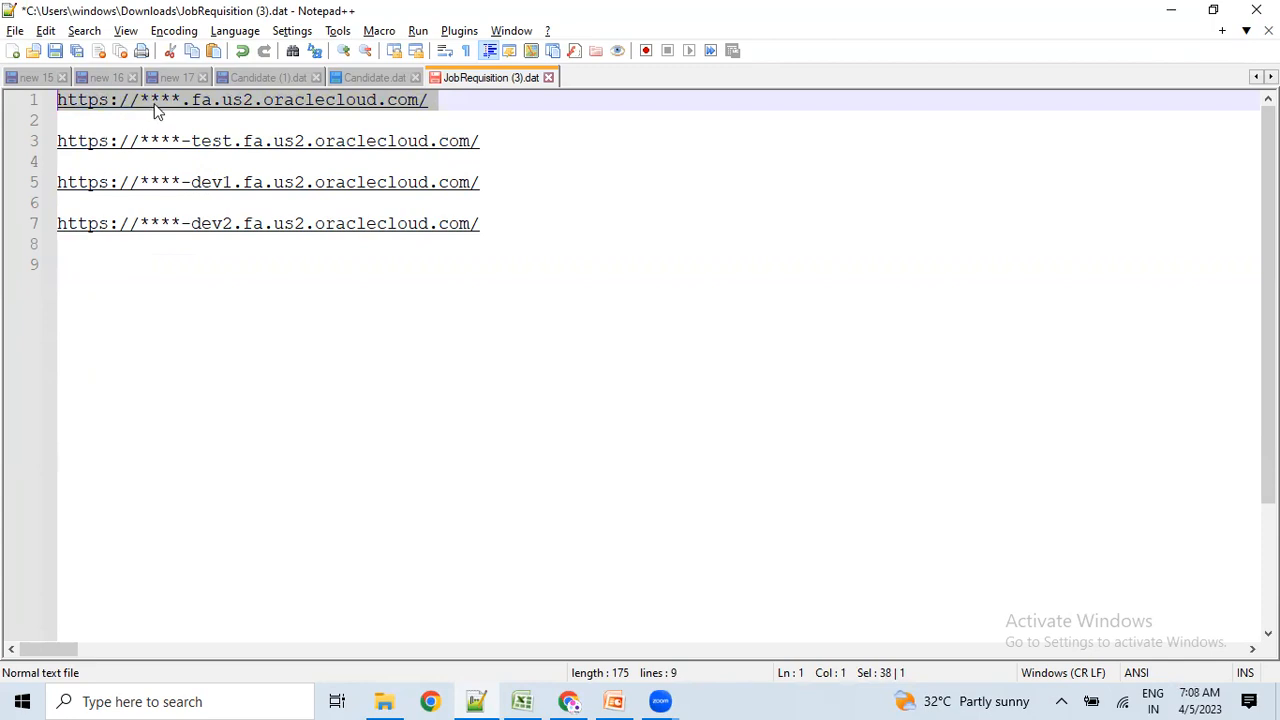
click(283, 432)
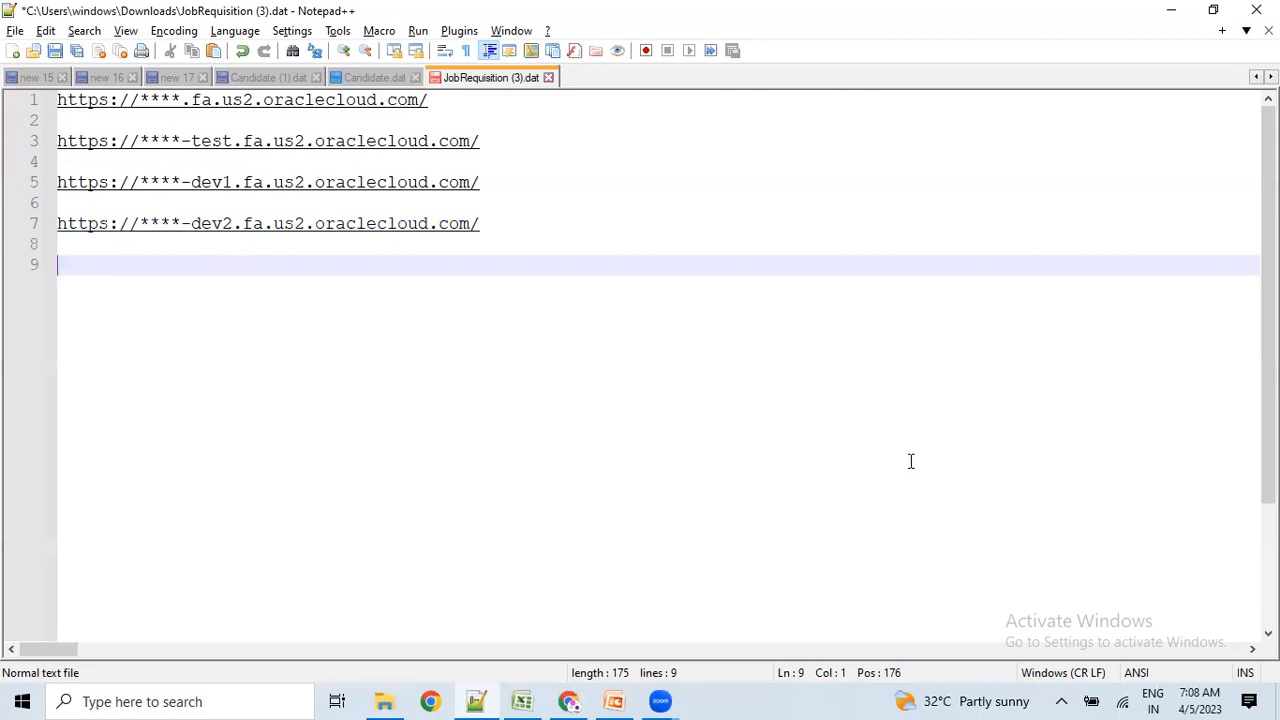
key(Return)
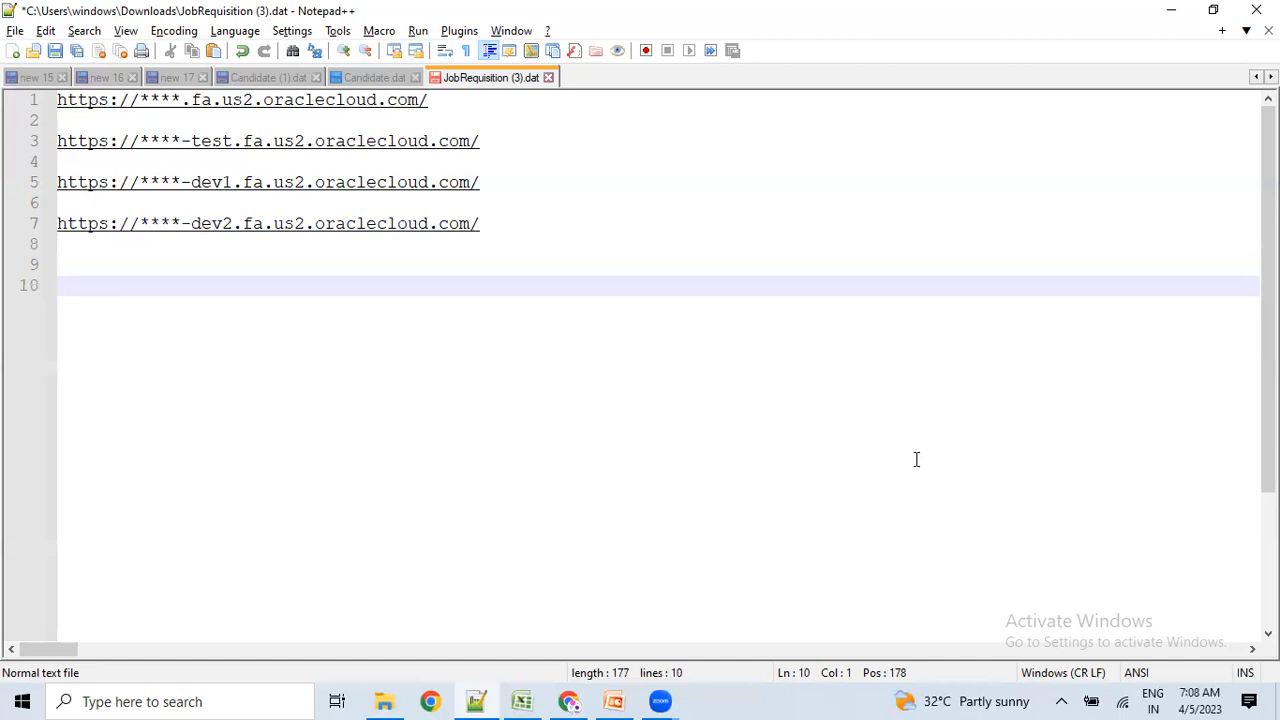
Type 'Create User --> Super users, Imple,' on line 10 and start line 11.
text(User)
key(BackSpace)
key(BackSpace)
key(BackSpace)
key(BackSpace)
text(Create User)
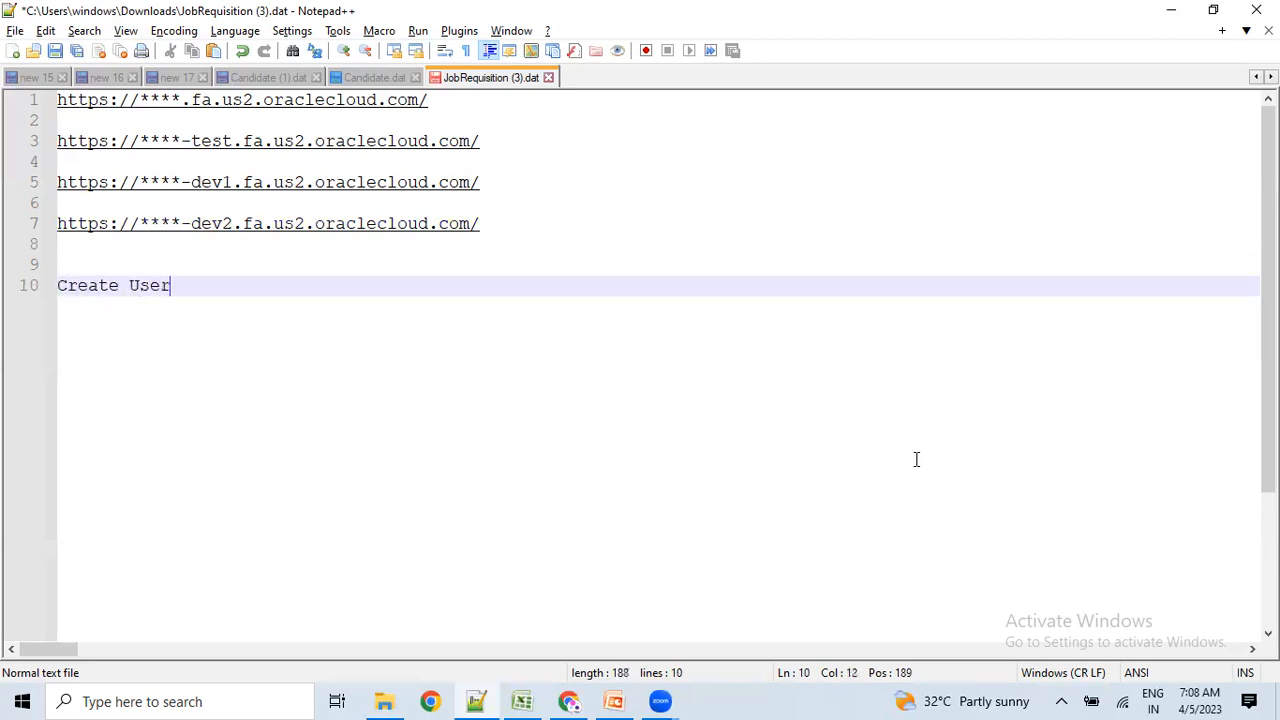
text( --> Super users)
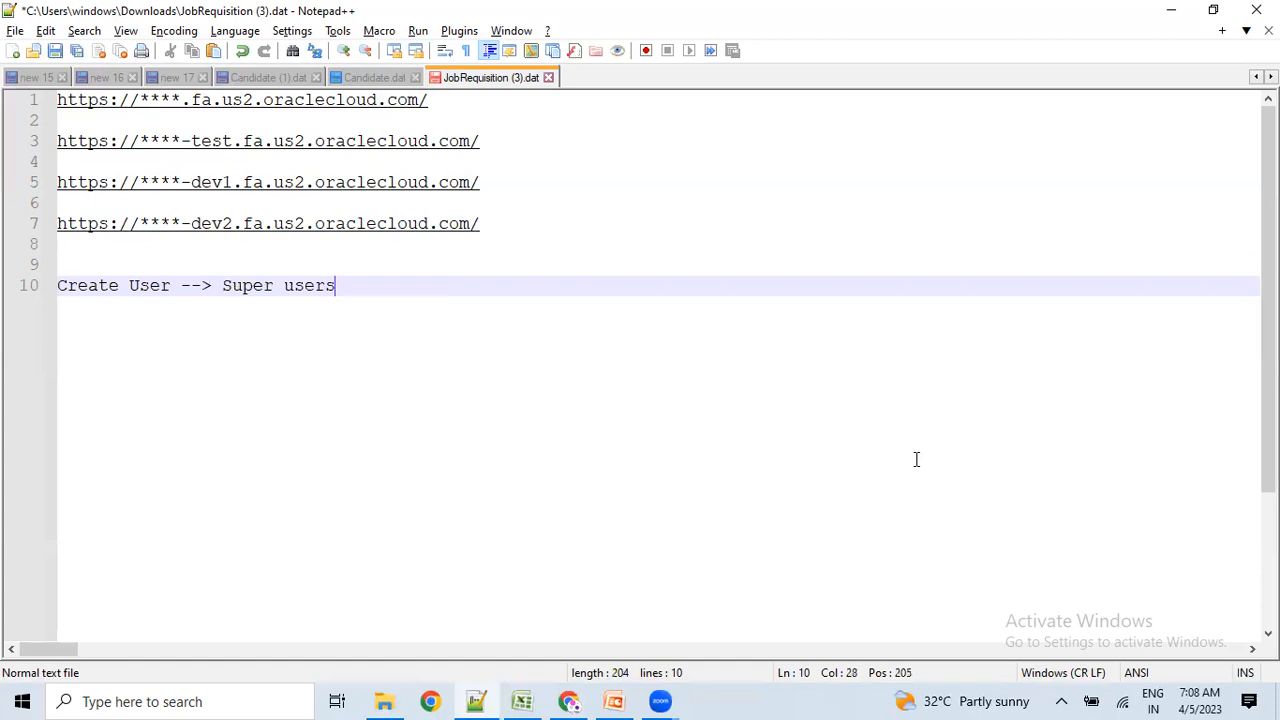
text(, Imple,)
key(Return)
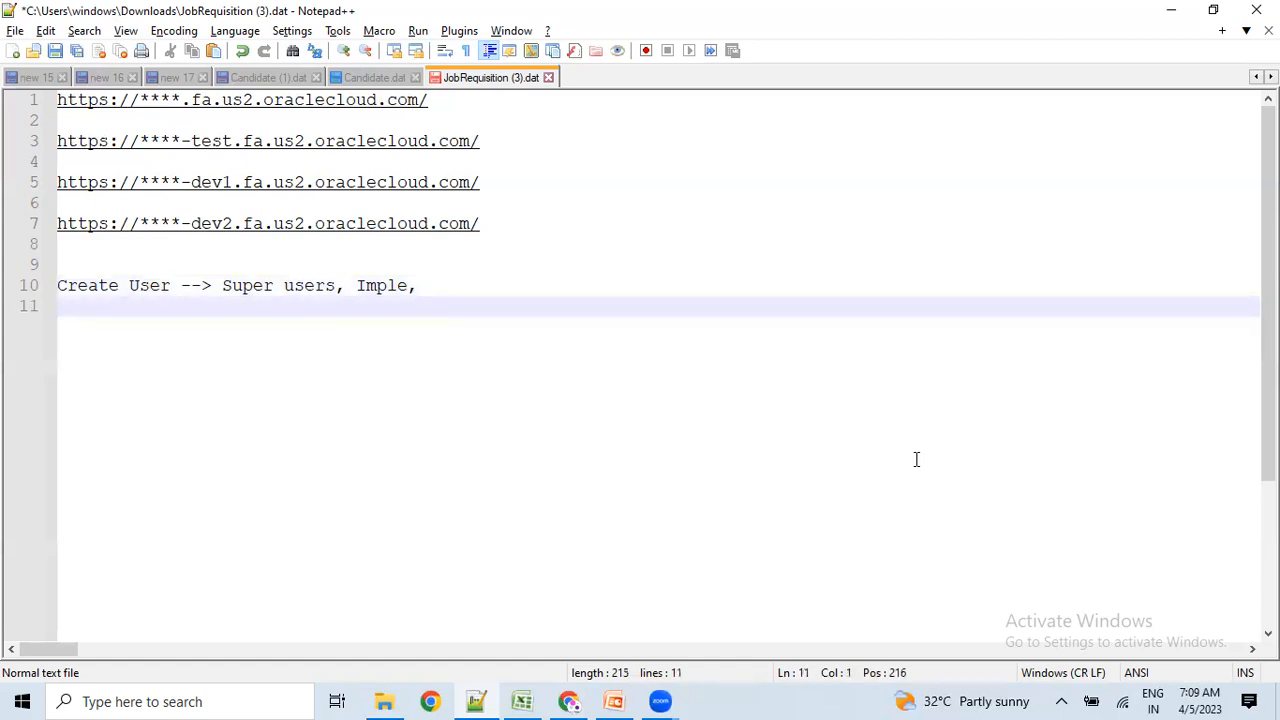
Write 'Roles --> implem, ORC, COre HR' on line 11 and start line 12.
text(Roles --> )
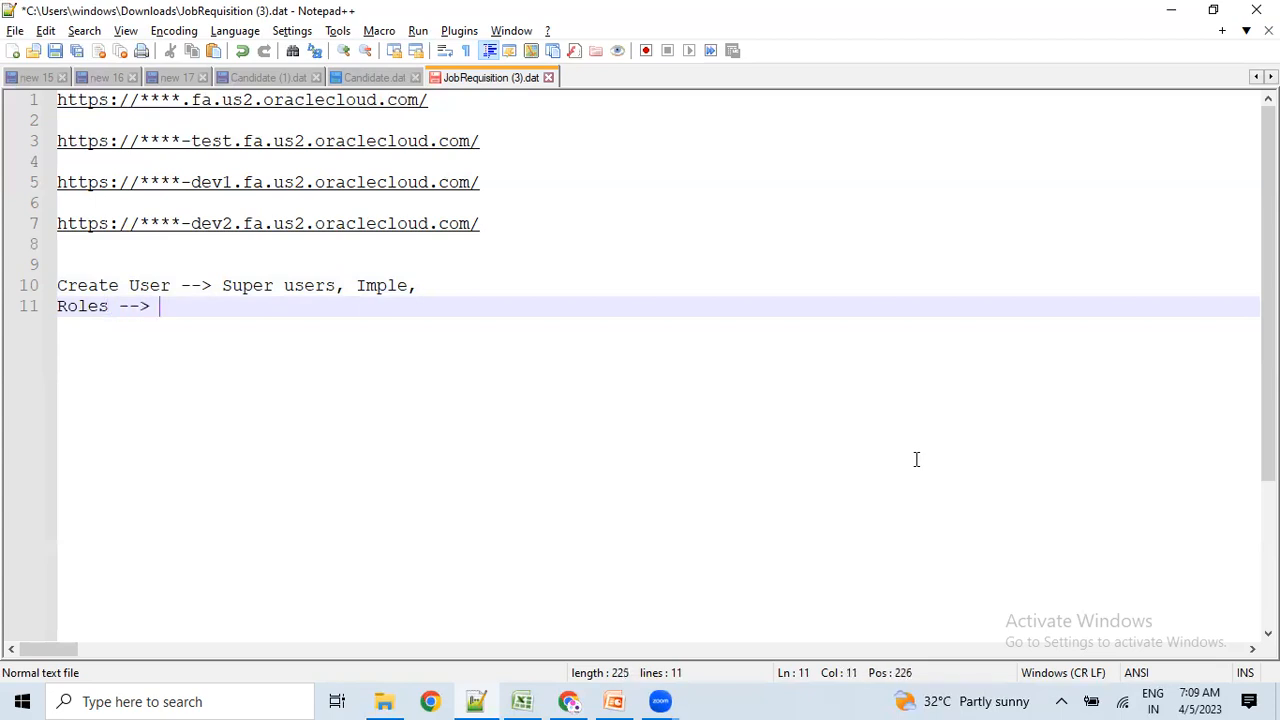
text(implem,)
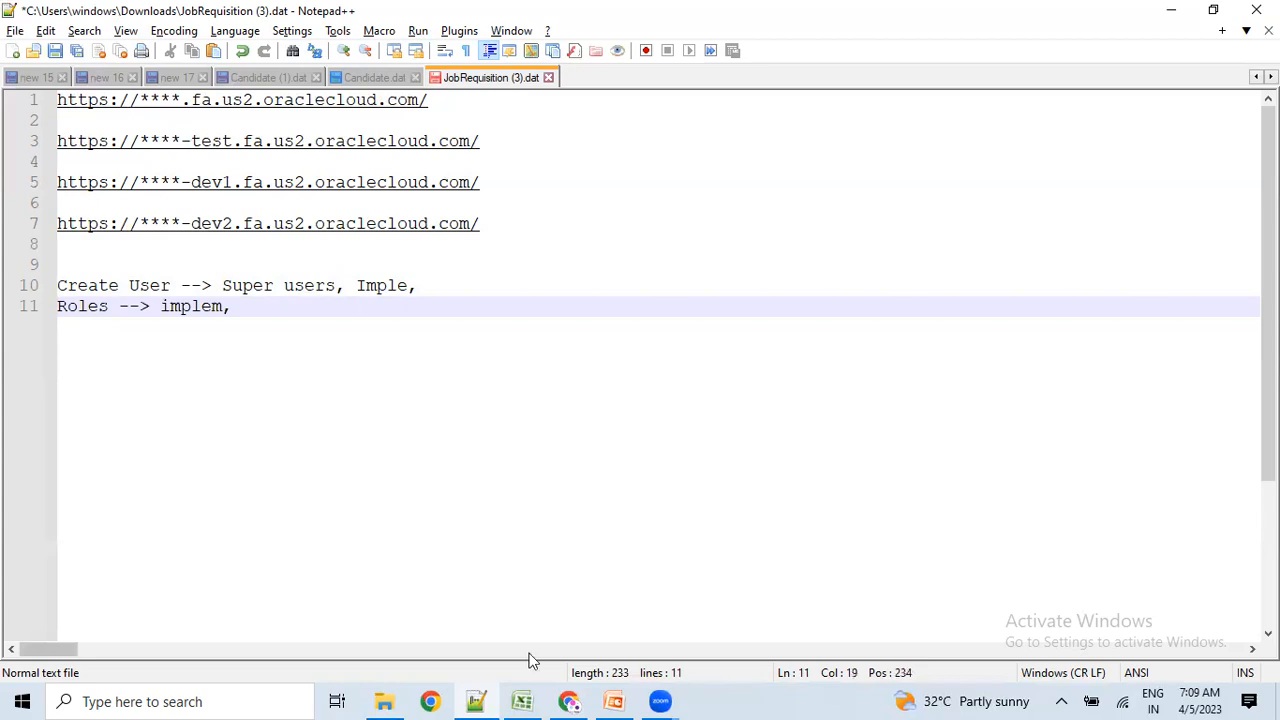
click(645, 392)
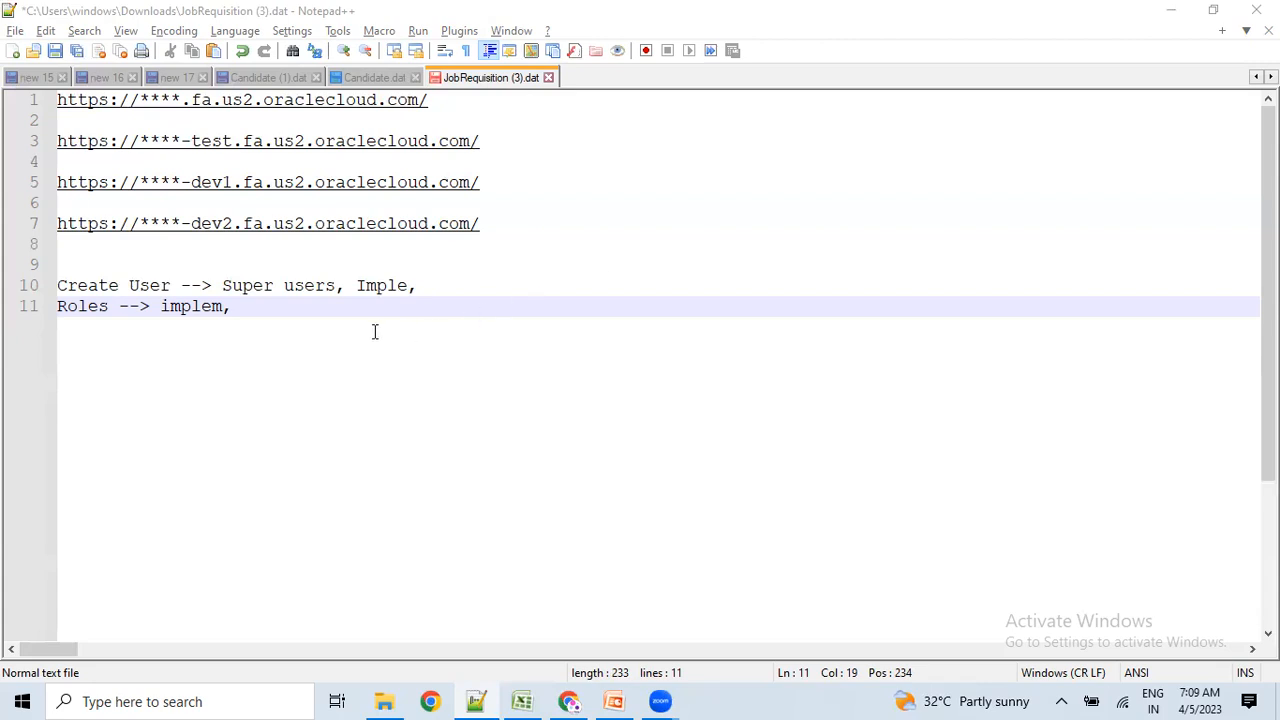
click(320, 313)
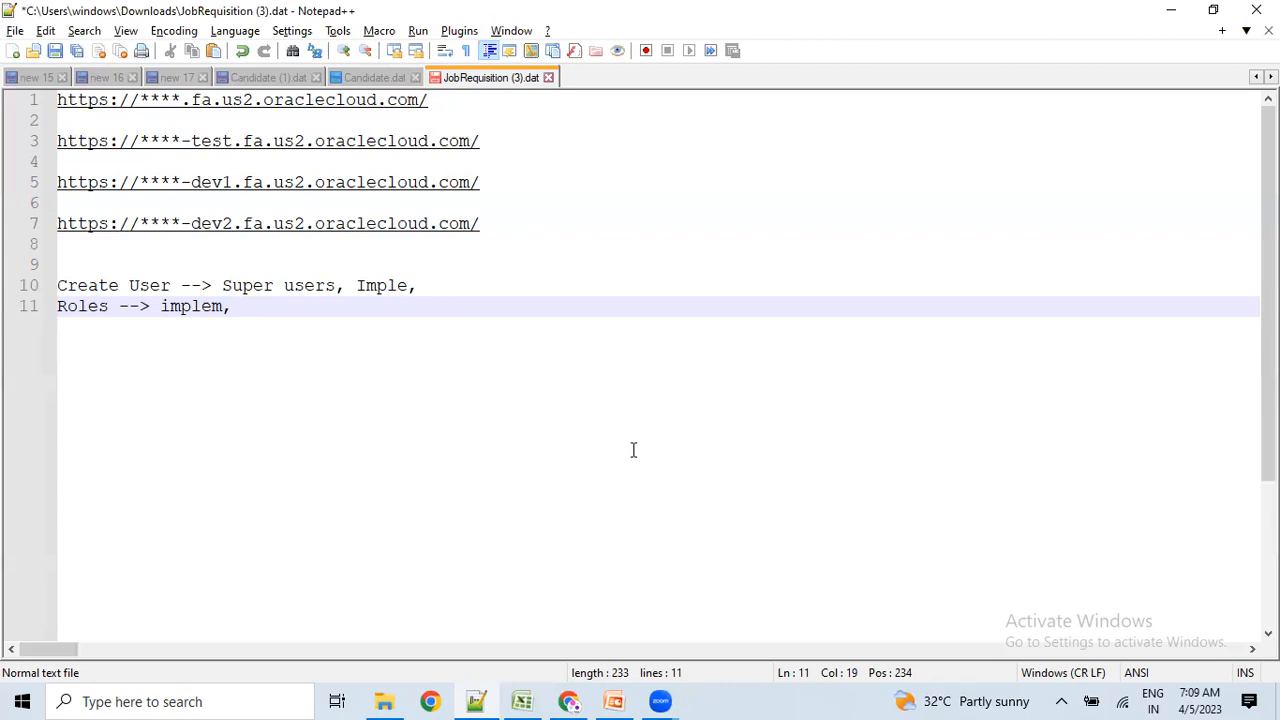
text(ORC,)
double_click(248, 312)
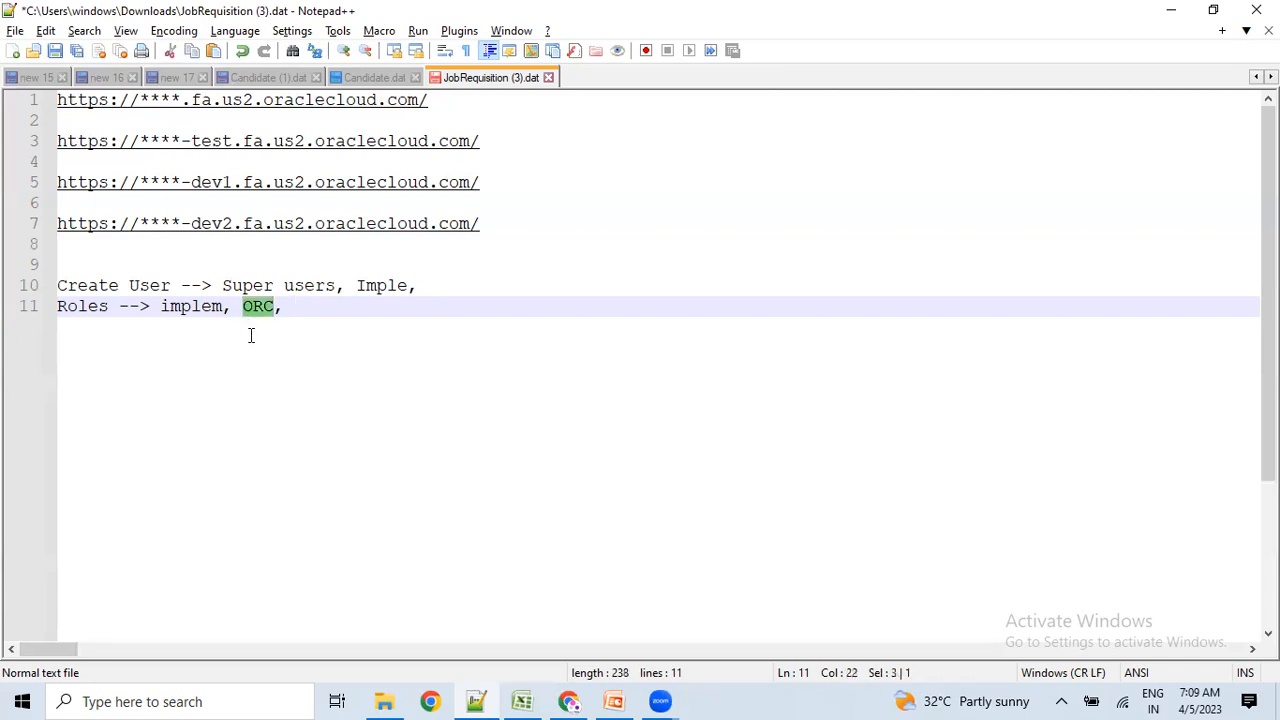
key(End)
text(COre )
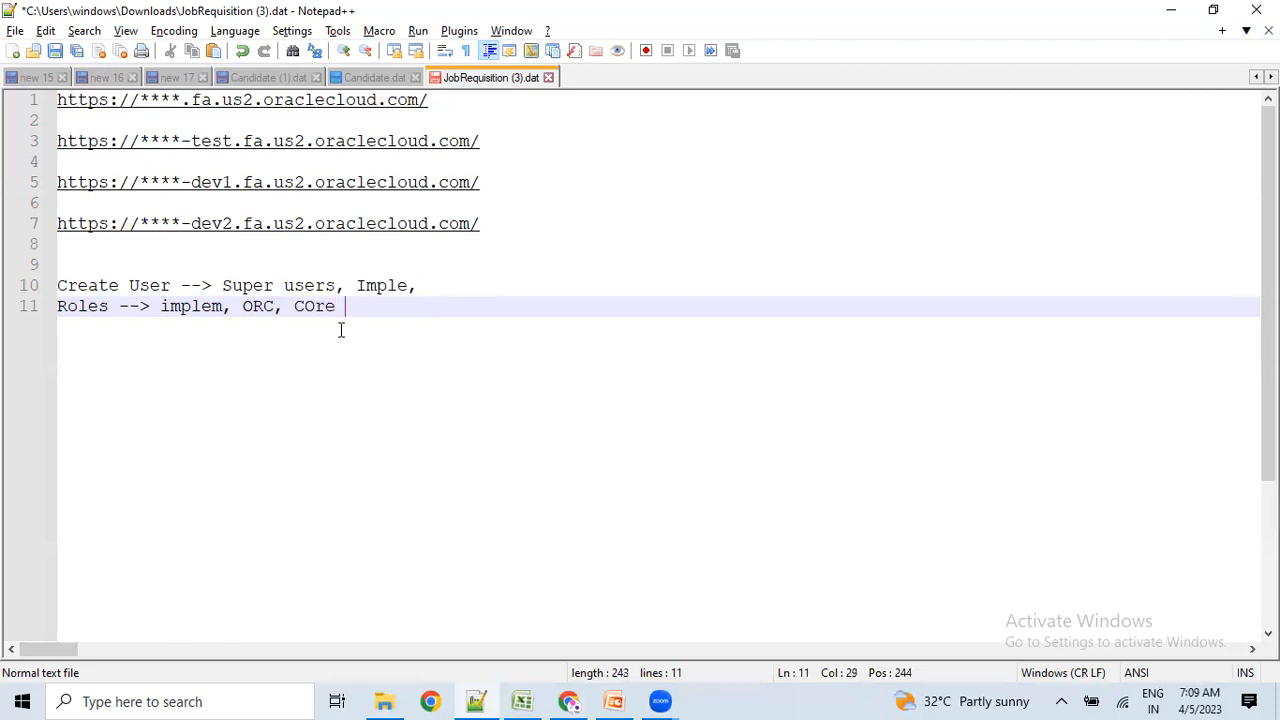
text(HR)
key(Return)
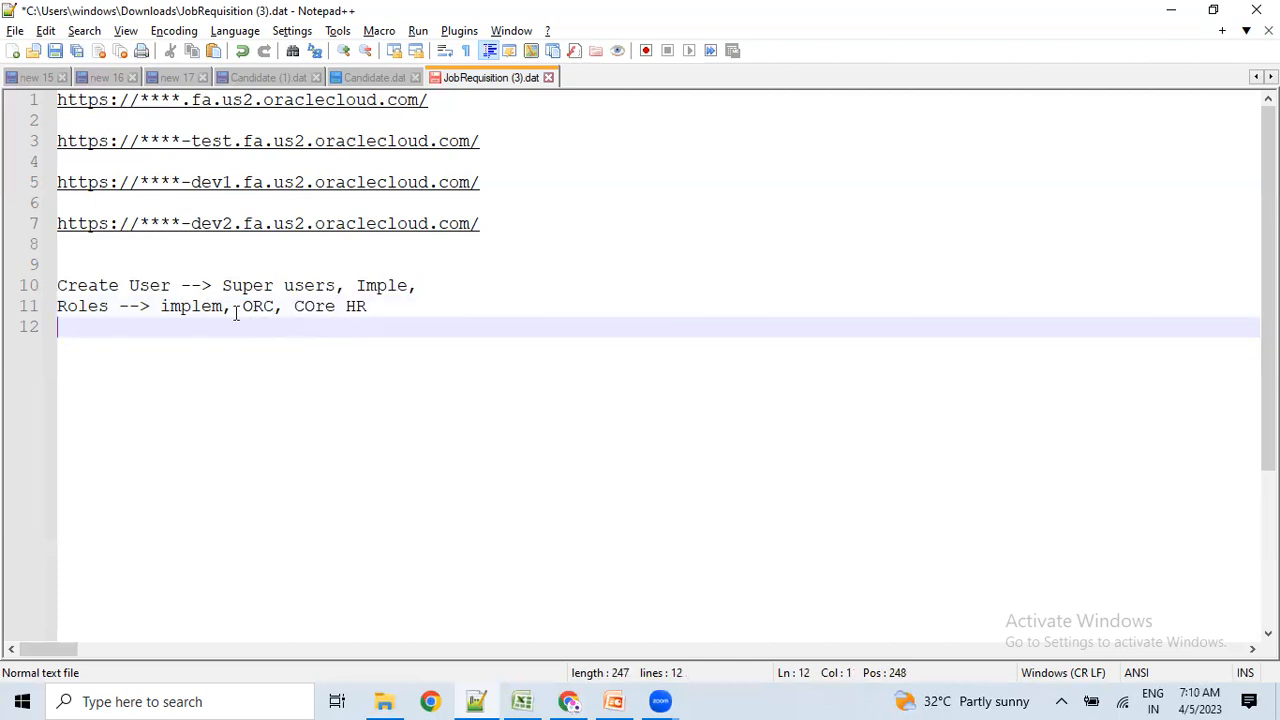
Highlight the Create User and Roles notes on lines 10–11.
drag(179, 287, 57, 287)
click(82, 344)
drag(77, 287, 100, 306)
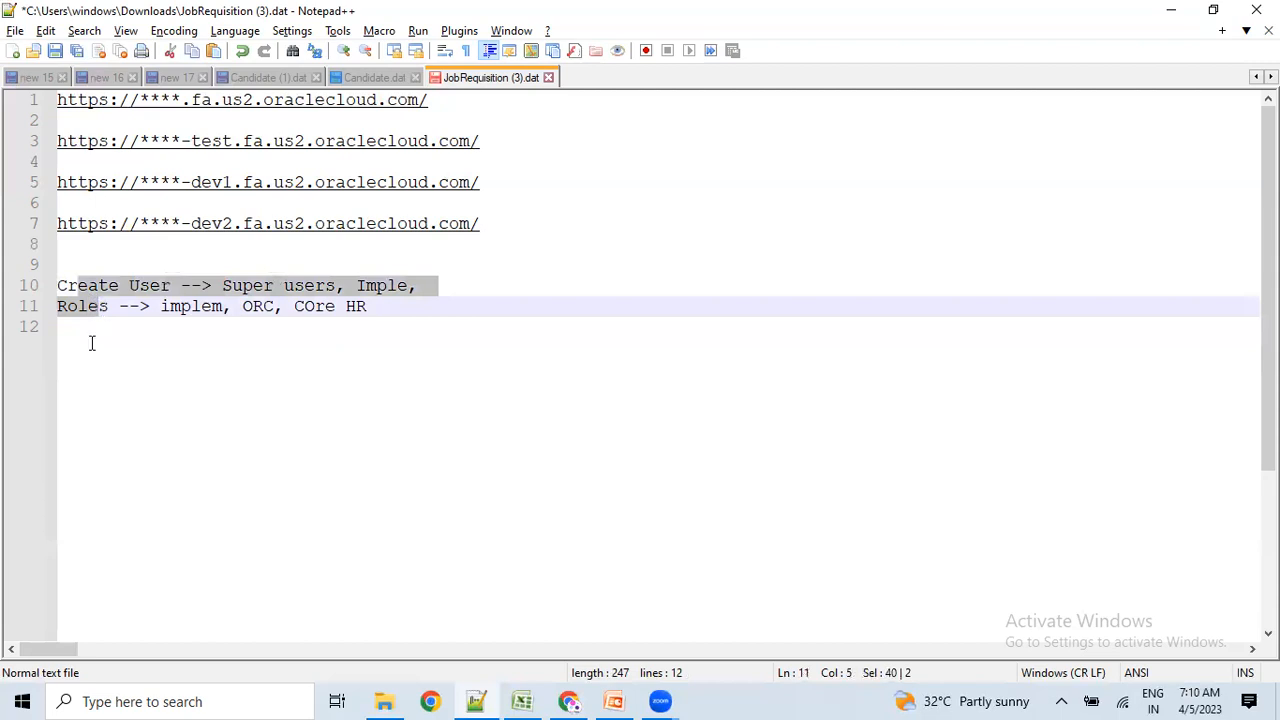
Add the note 'Offering --> 5 offer' on line 12.
click(86, 344)
text(O)
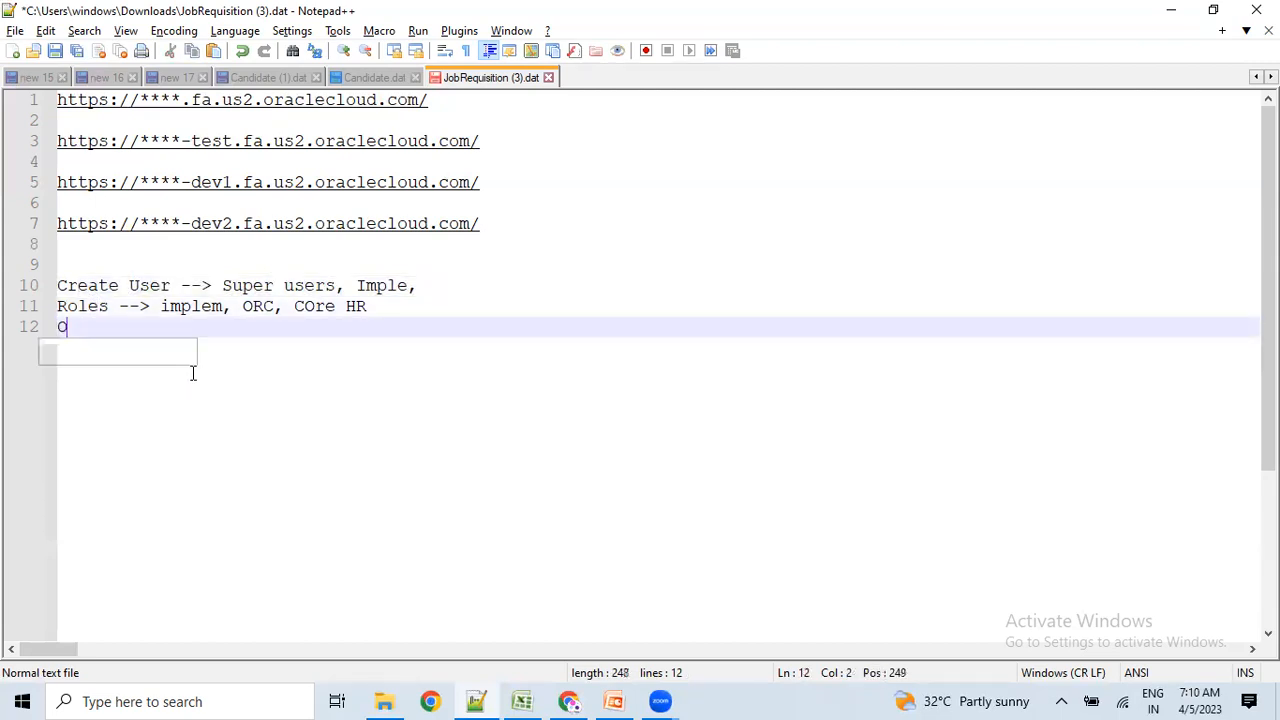
text(ffering)
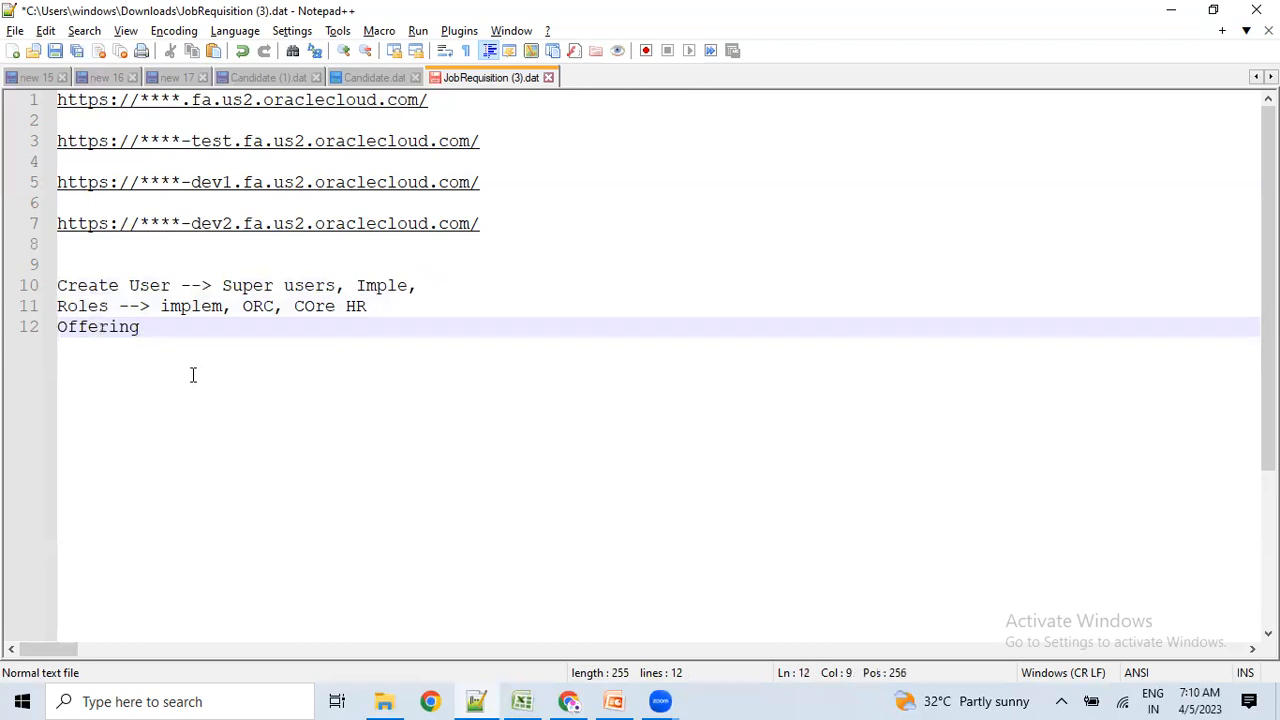
text( --> 5 offer)
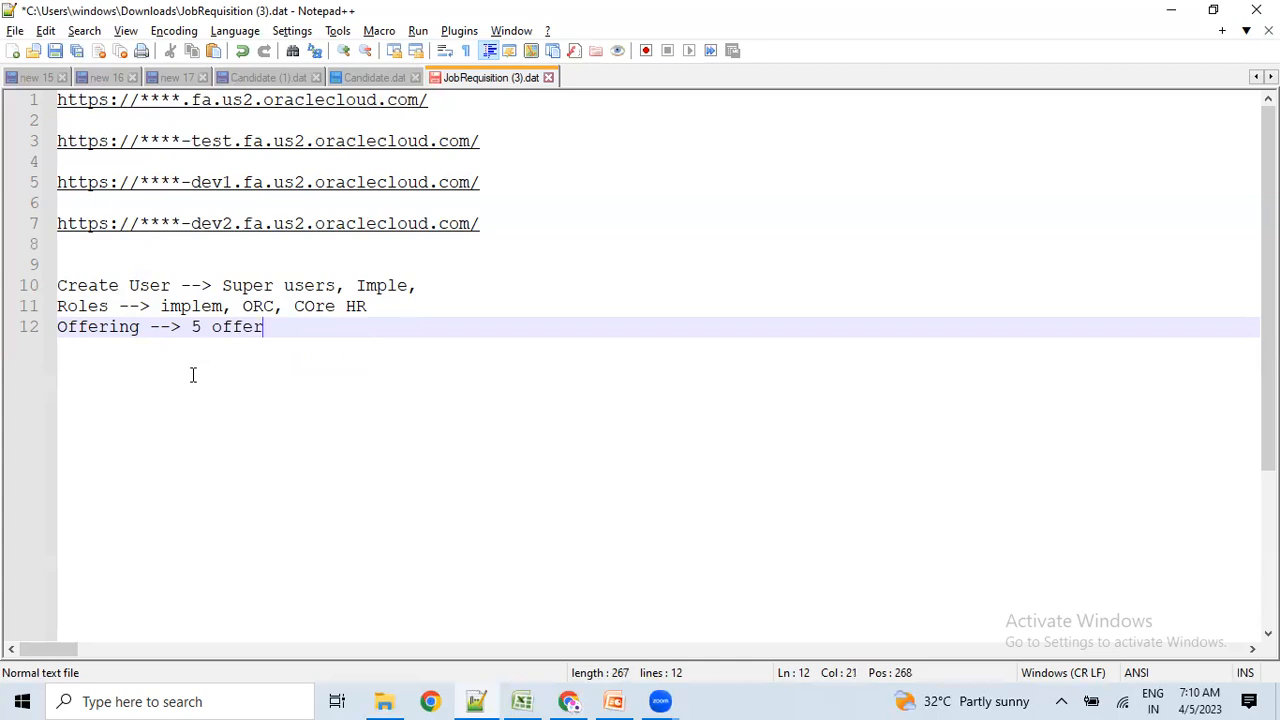
key(Return)
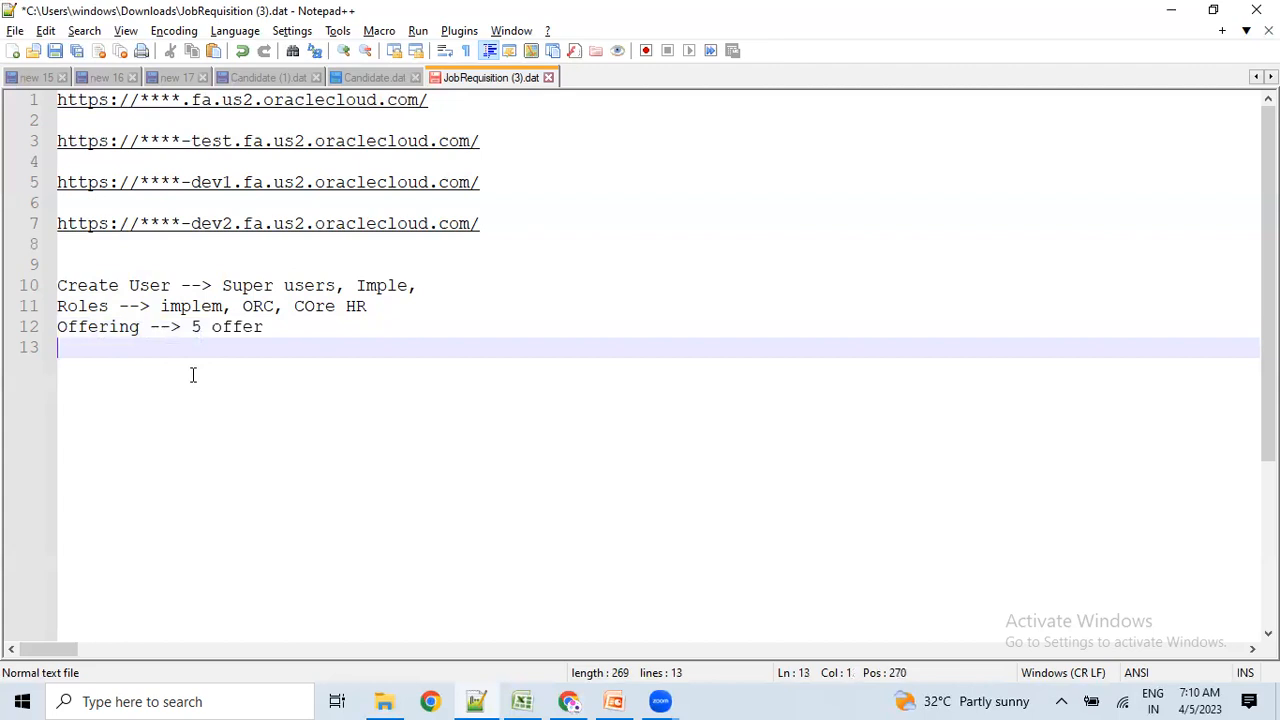
Add blank lines below the Offering note and return to the Oracle Fusion home page.
click(86, 242)
drag(52, 242, 50, 233)
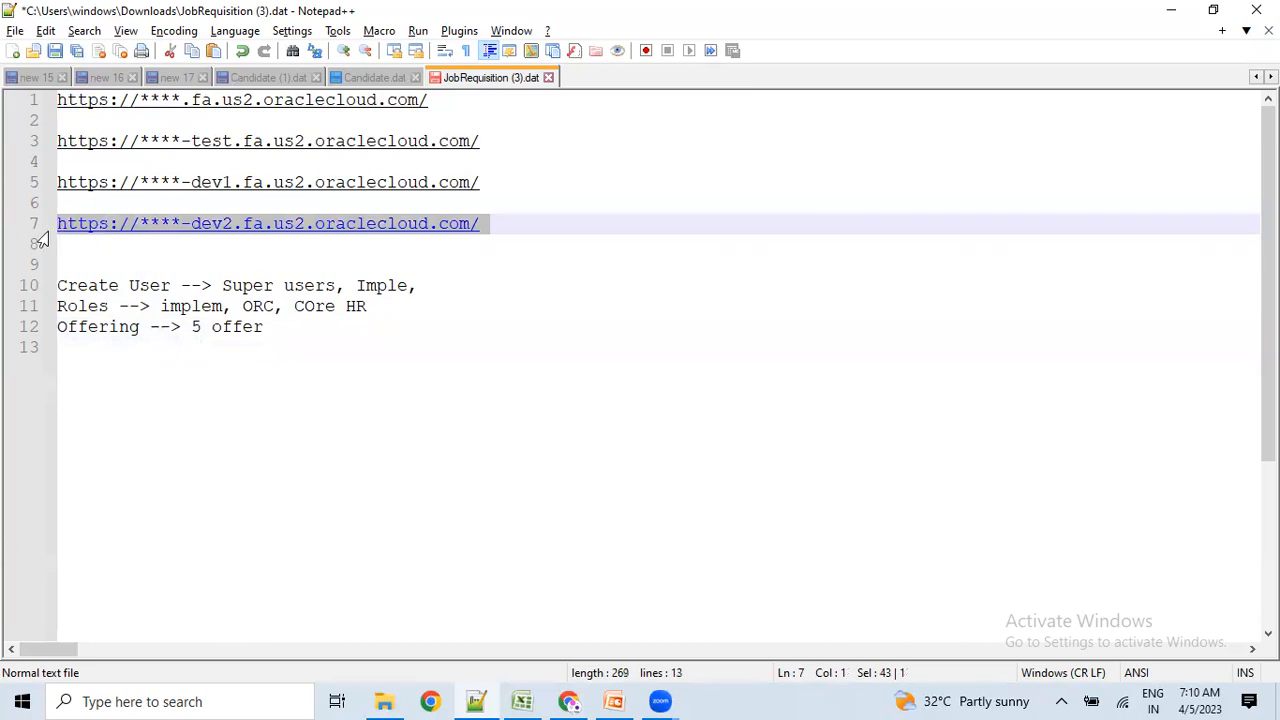
click(96, 322)
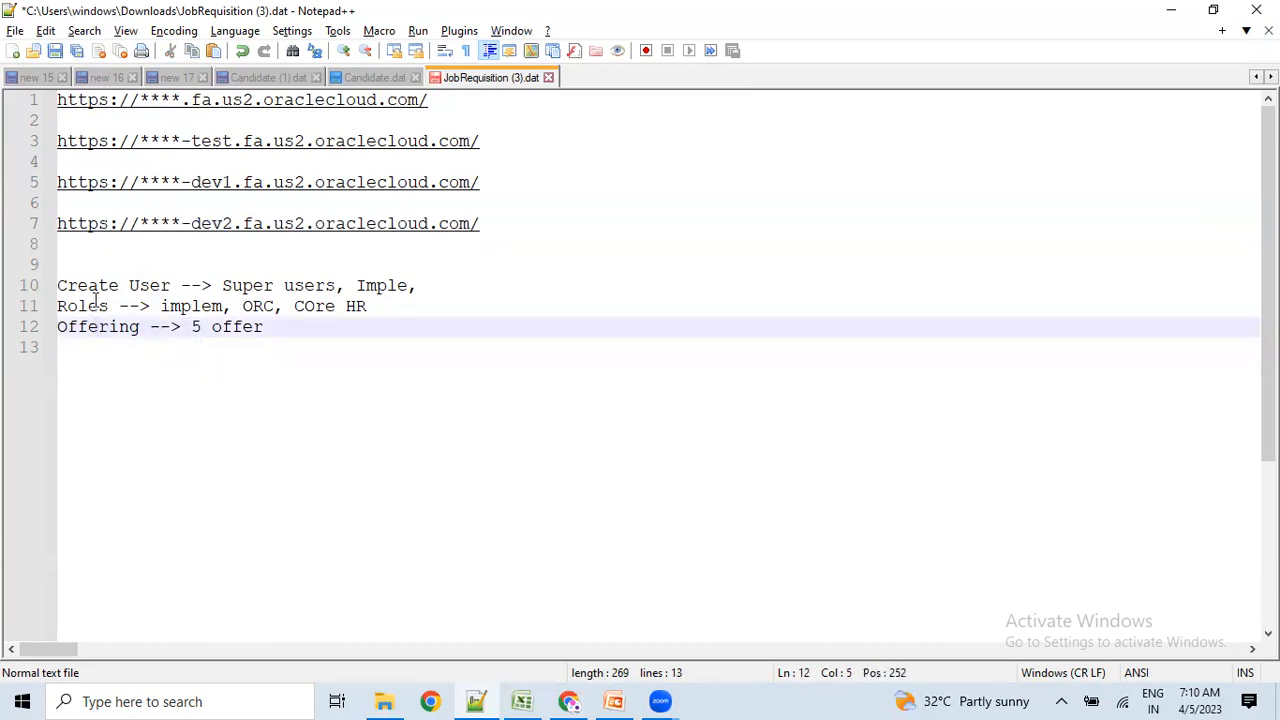
click(316, 333)
key(Return)
key(Return)
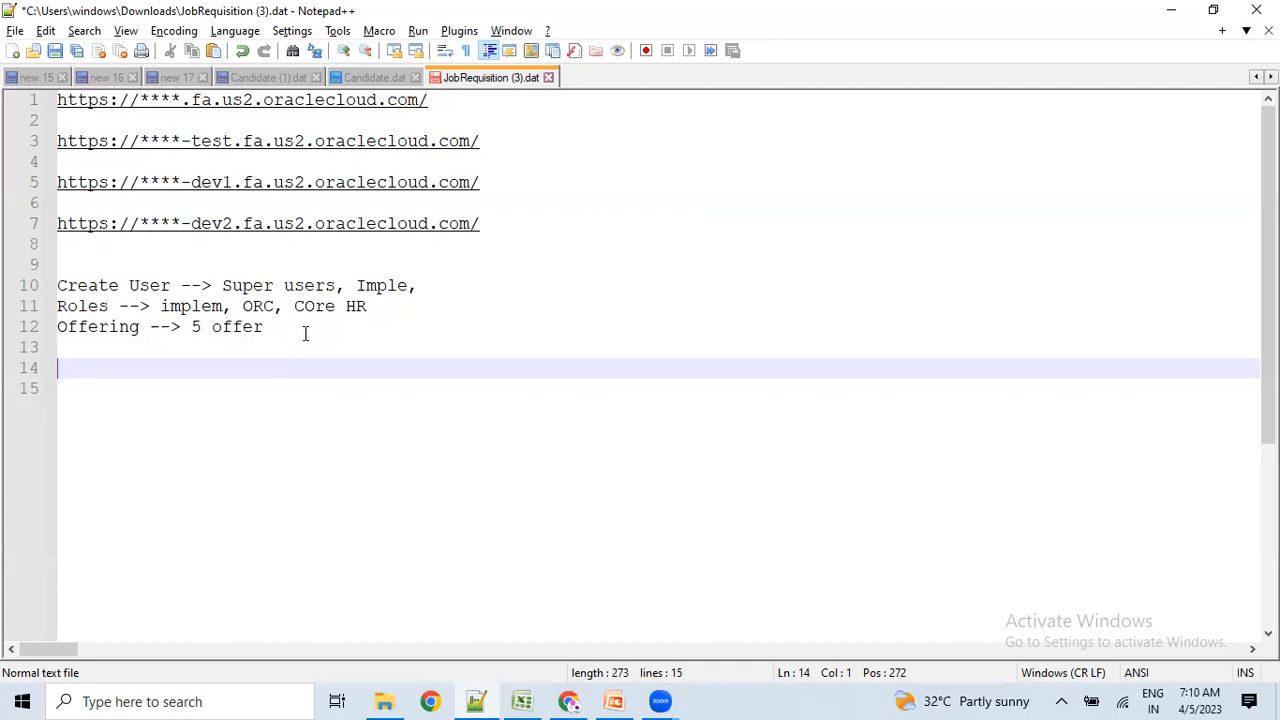
drag(65, 286, 368, 286)
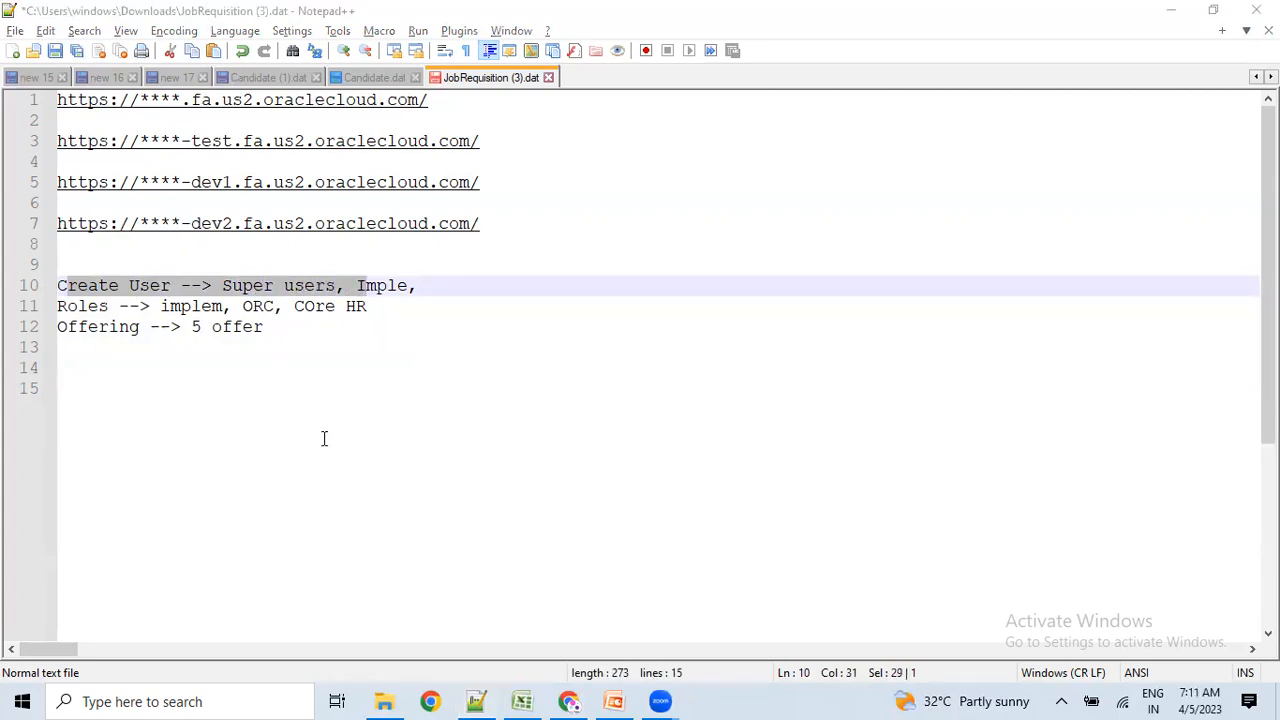
key(alt+Tab)
key(alt+Tab)
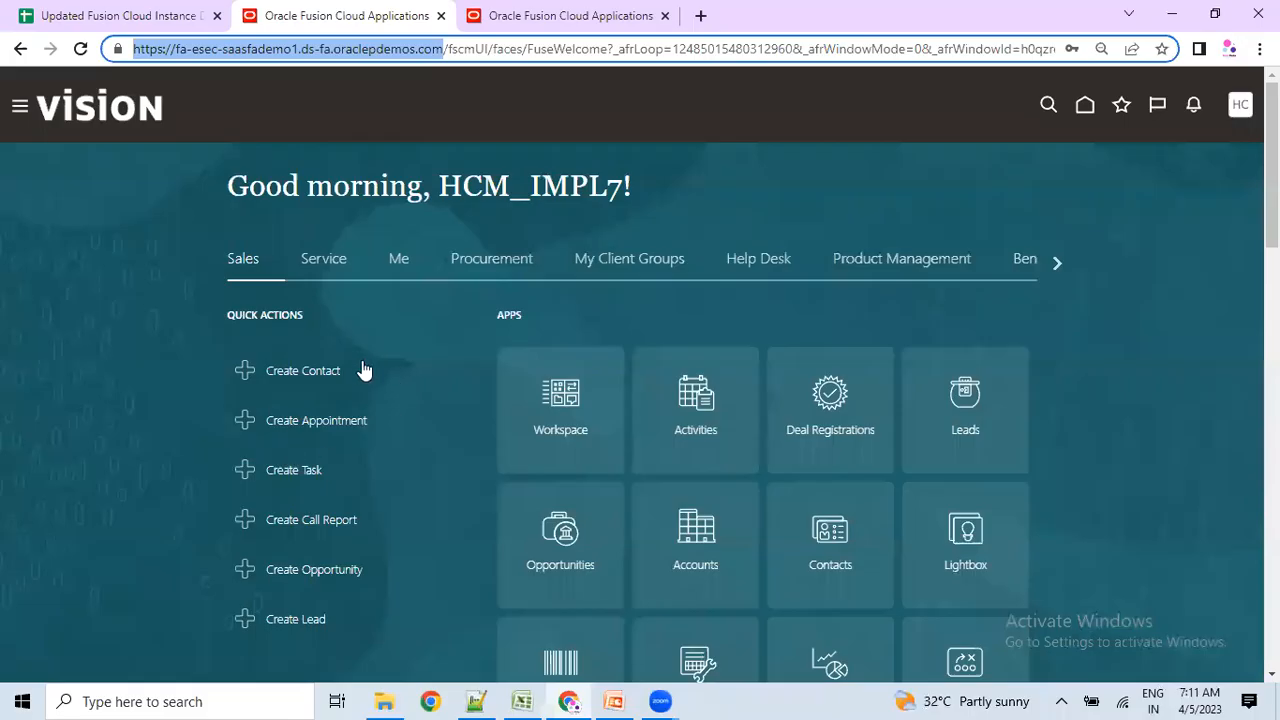
Sign out through the Settings and Actions menu to reach the Logout Consent page.
click(1238, 108)
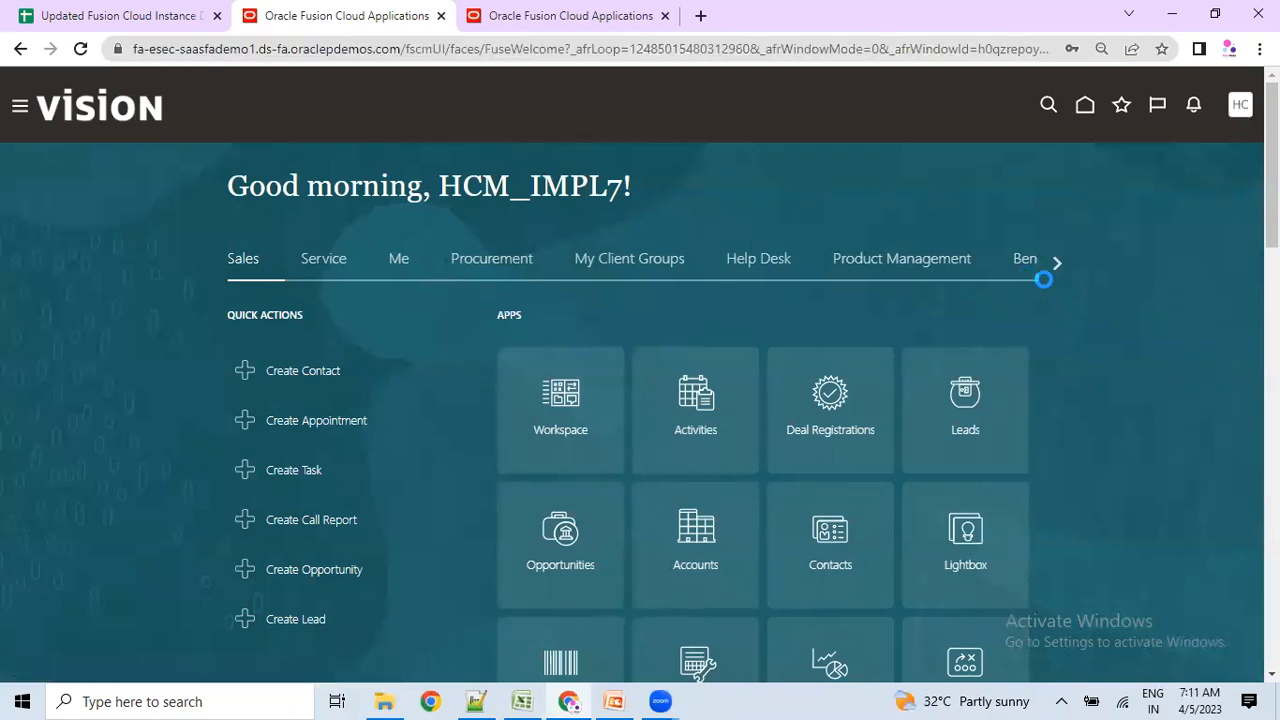
click(1238, 110)
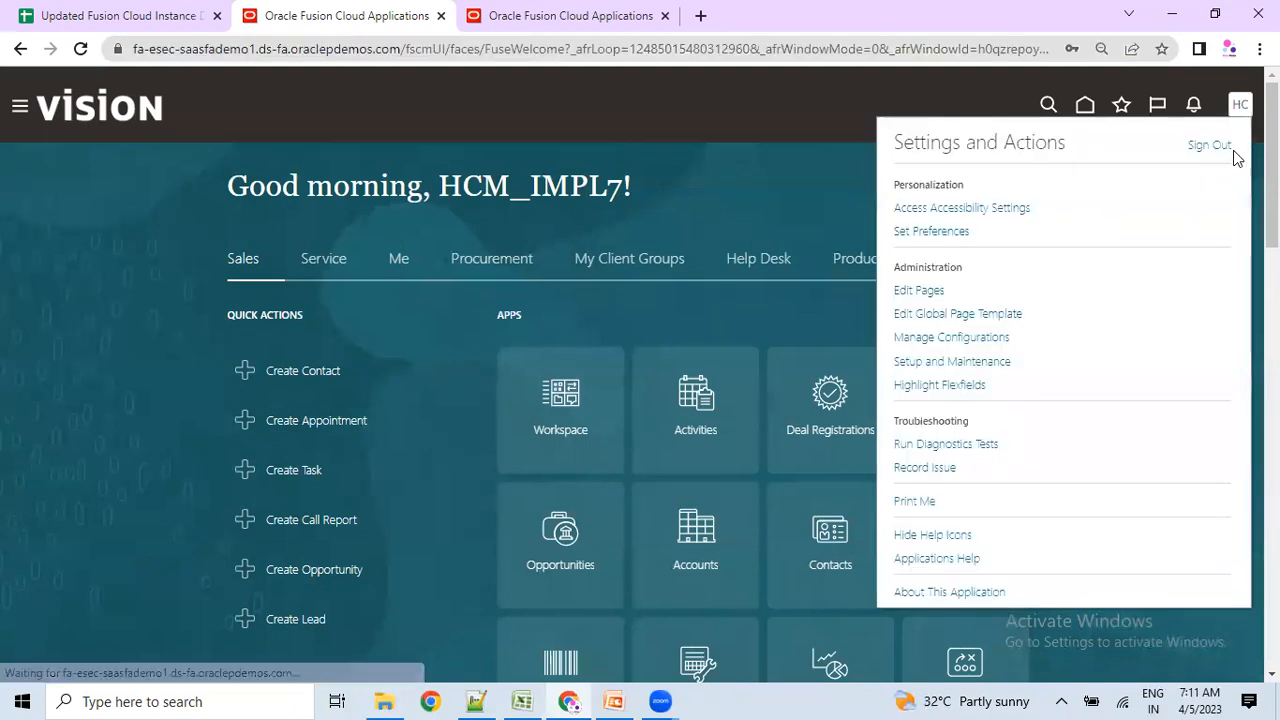
click(1222, 150)
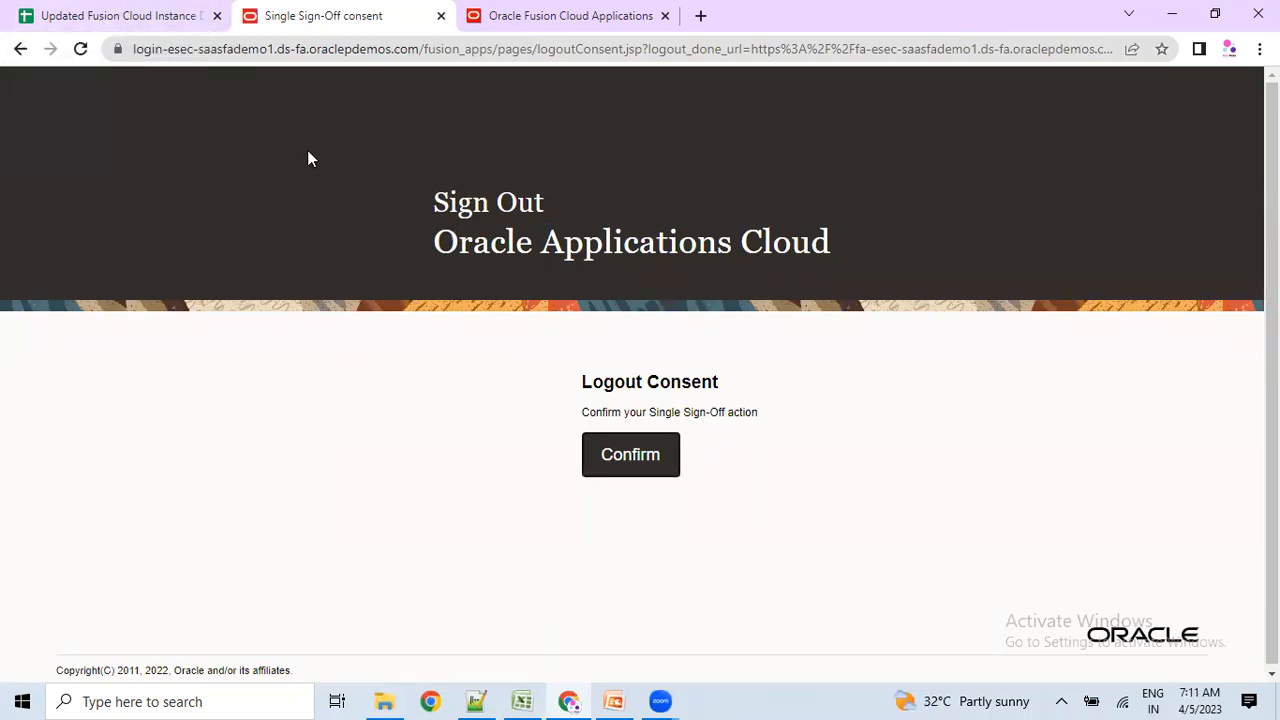
Confirm single sign-off, select the saved sign-in username, and add a new line in the notes file.
click(628, 455)
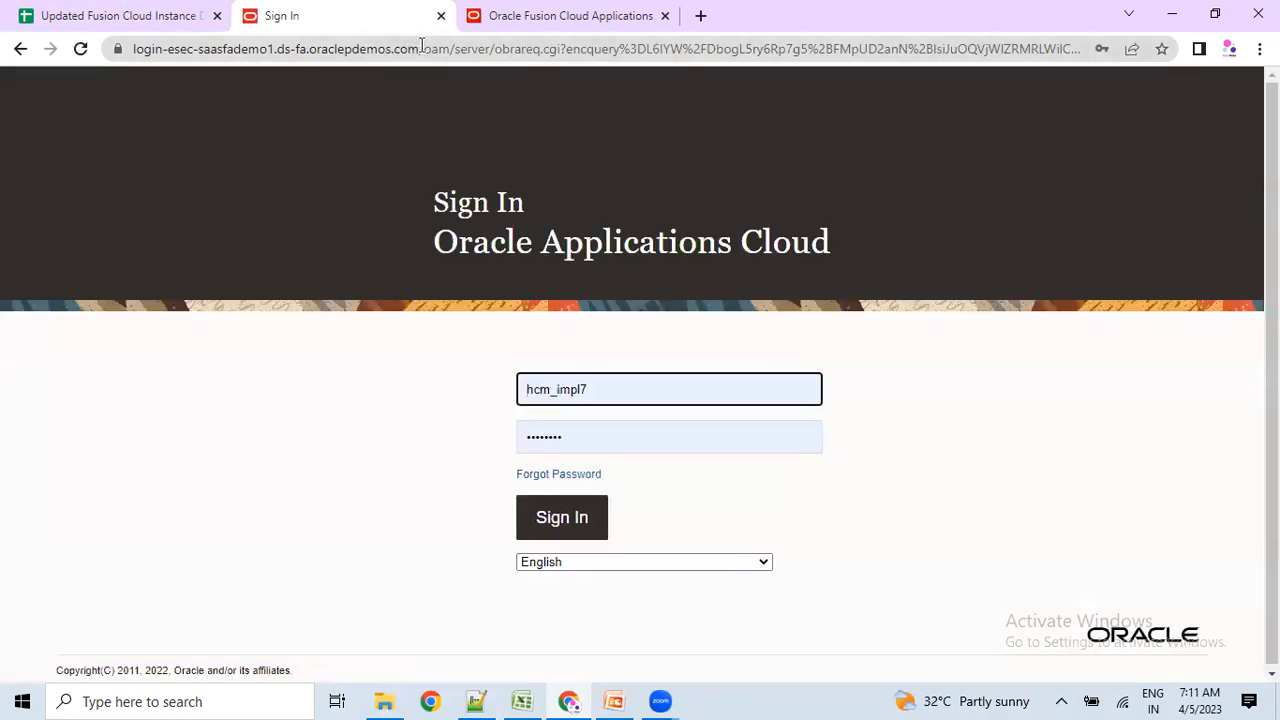
drag(421, 46, 10, 58)
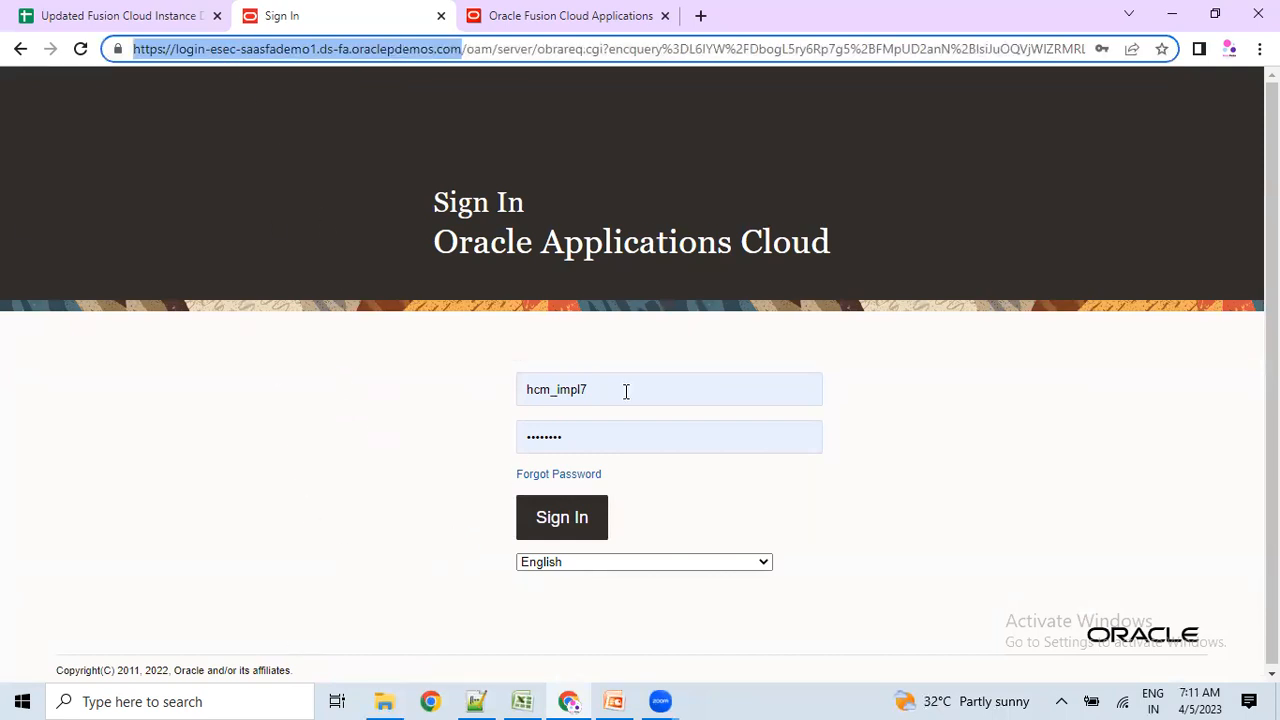
drag(626, 391, 520, 378)
click(538, 409)
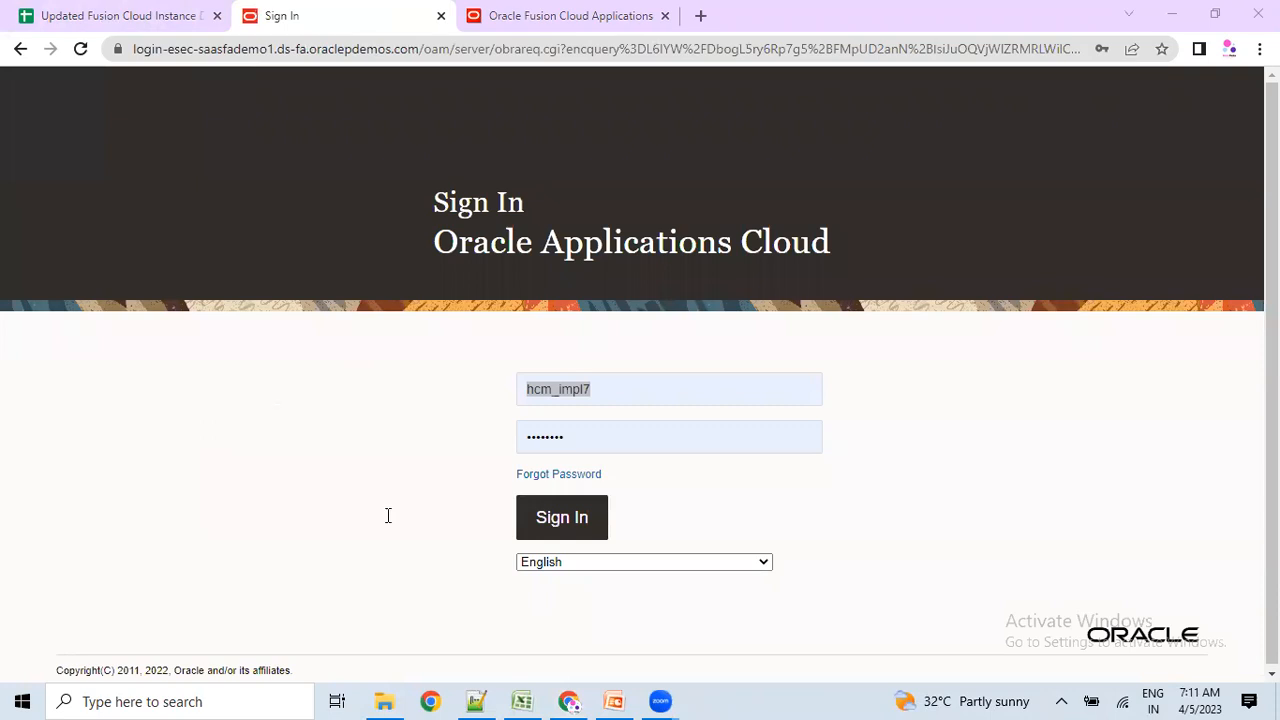
key(alt+Tab)
key(Return)
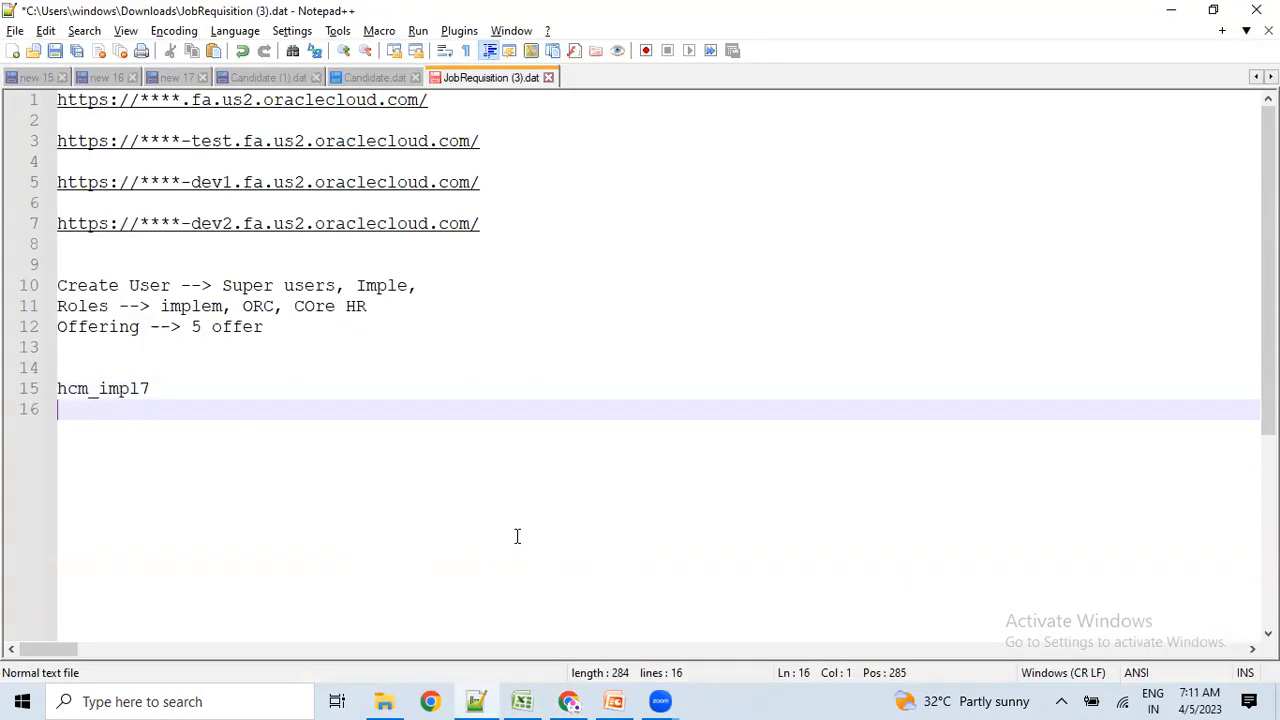
Edit the login name on line 15 and type the range's last demo login name on line 21.
click(230, 382)
key(BackSpace)
key(BackSpace)
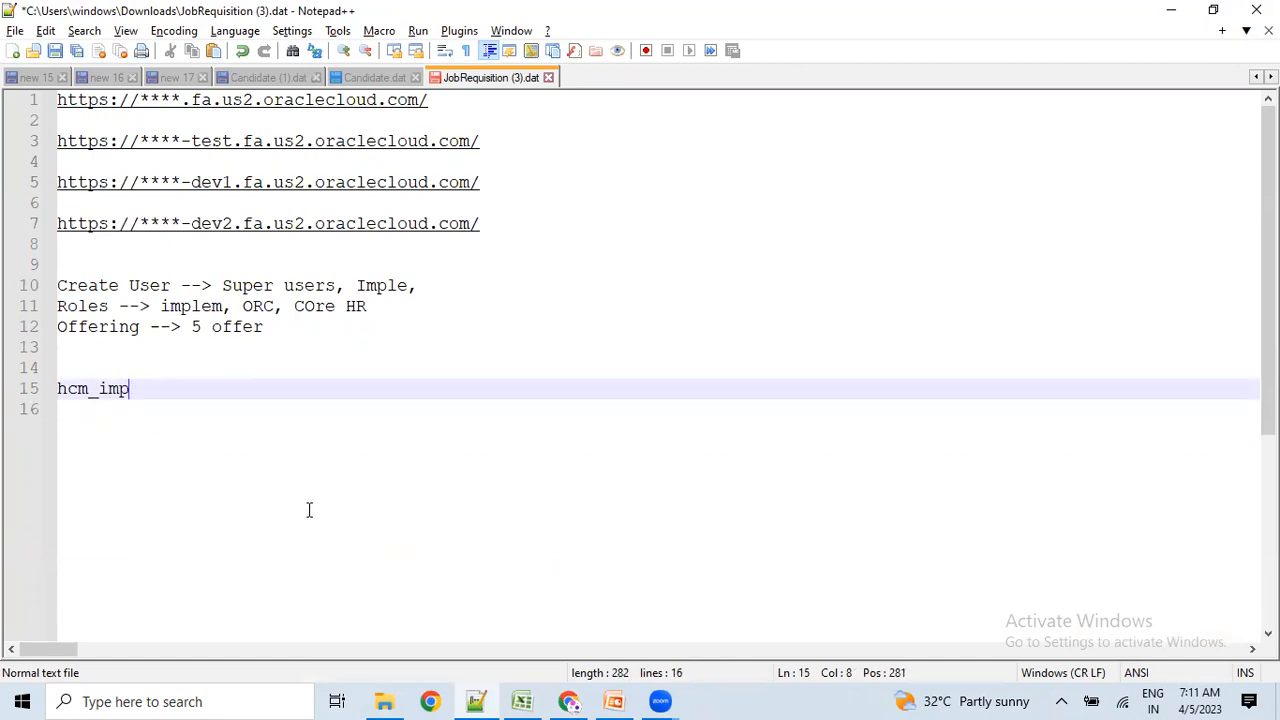
text(l)
key(Return)
key(Return)
key(Return)
key(Return)
key(Return)
key(Return)
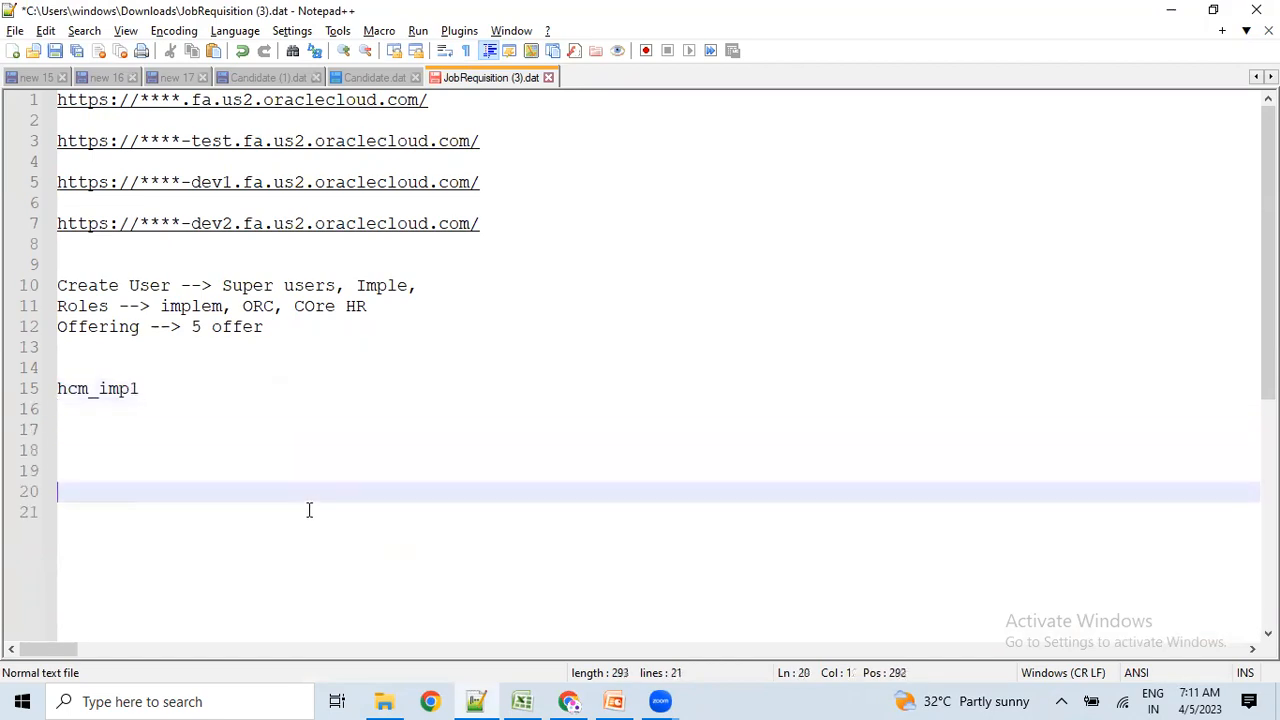
text(hcm_impl7)
key(BackSpace)
key(BackSpace)
text(20)
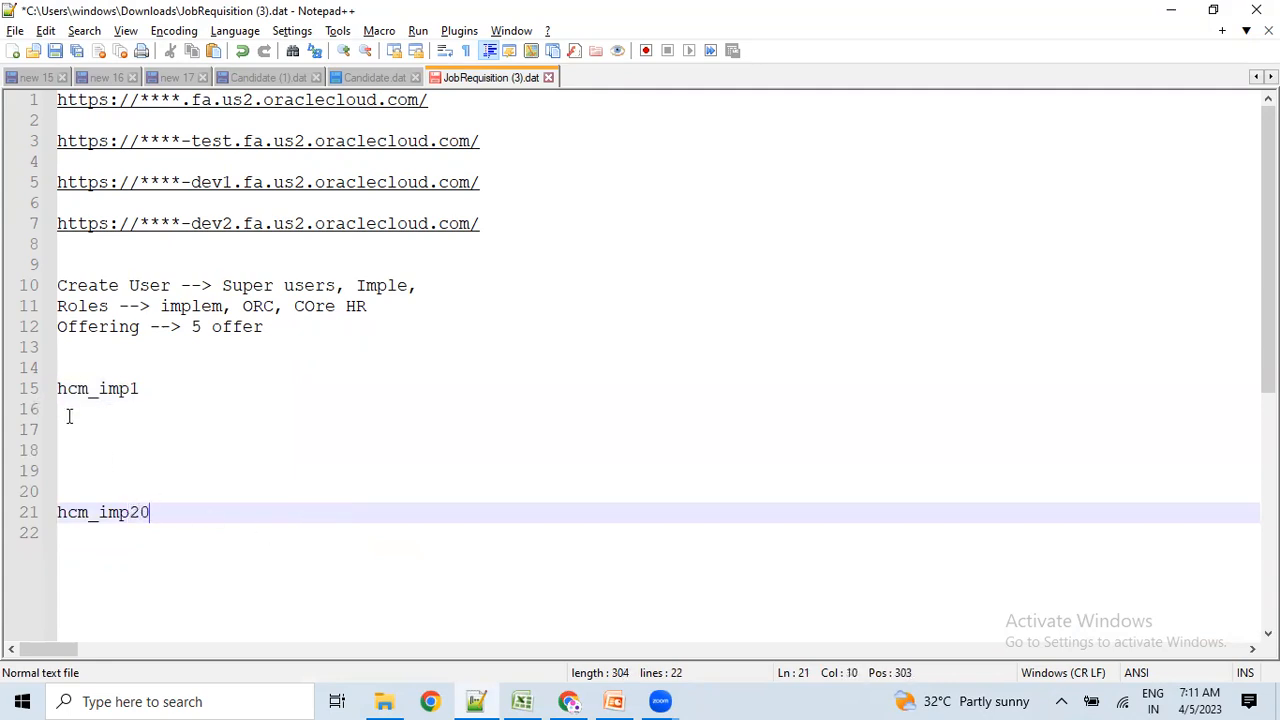
Select the login-name block on lines 15–21 and return to the Chrome sign-in page.
drag(89, 424, 25, 388)
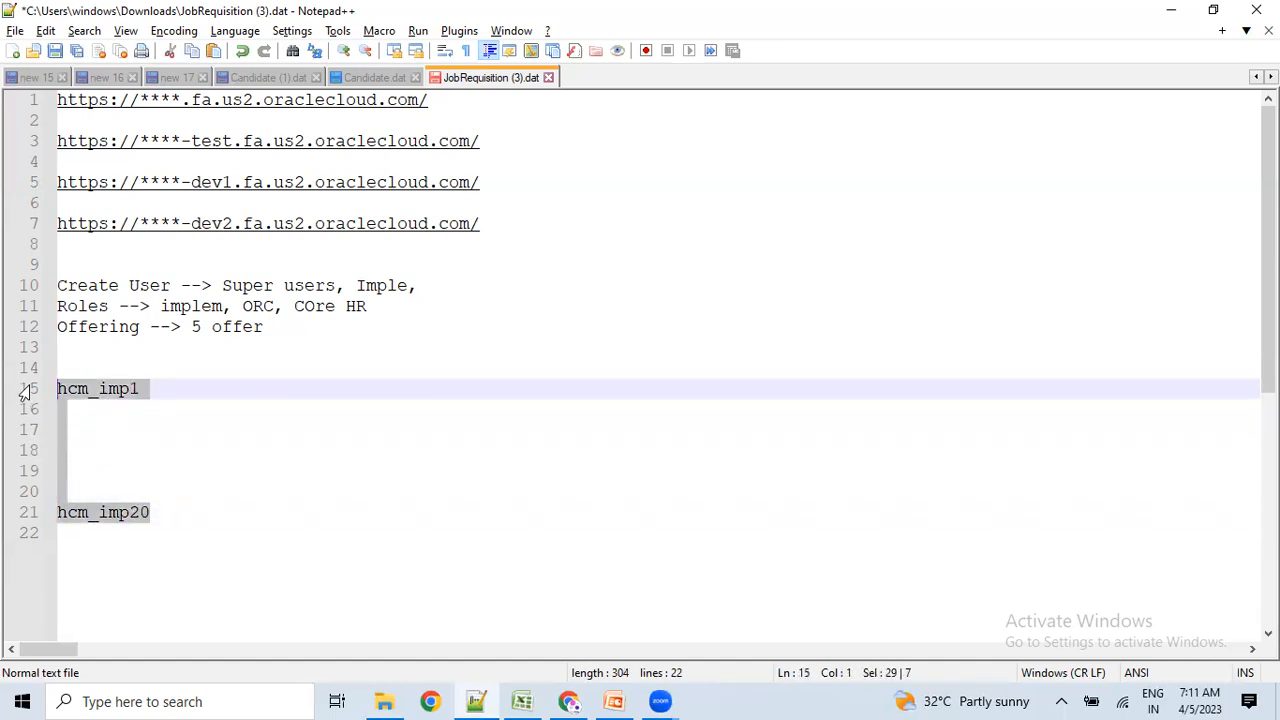
click(186, 499)
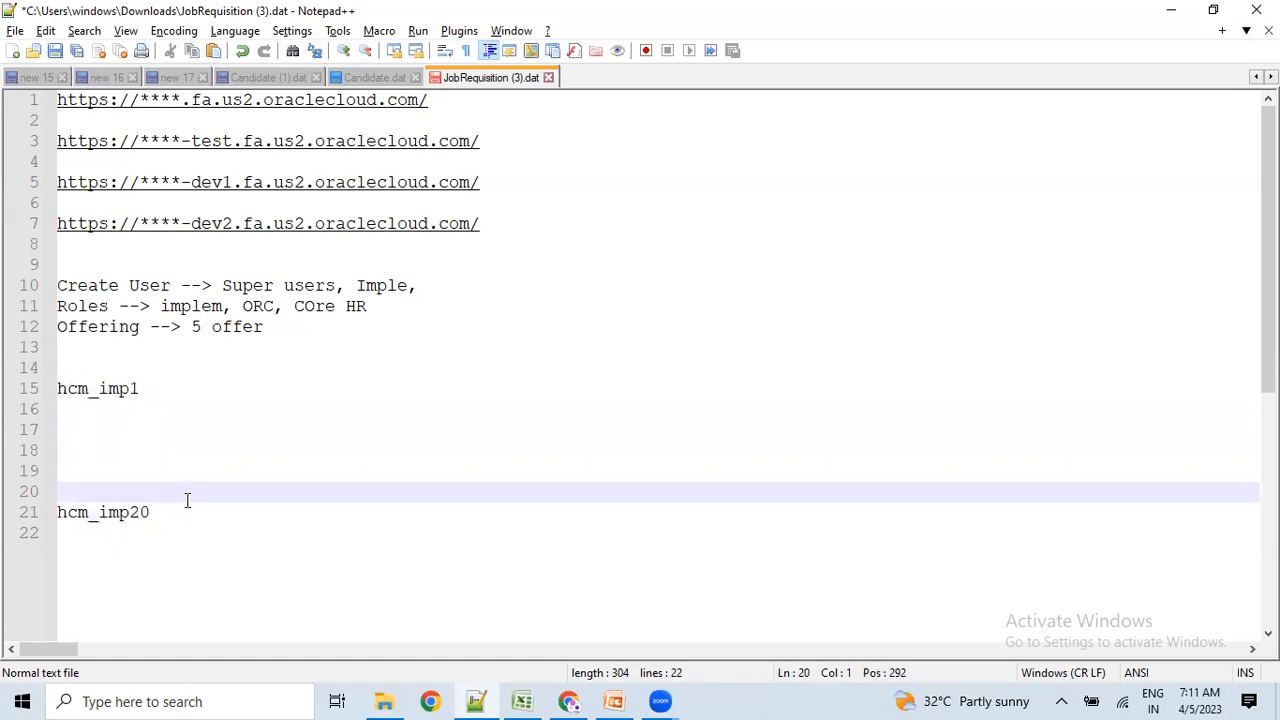
click(489, 222)
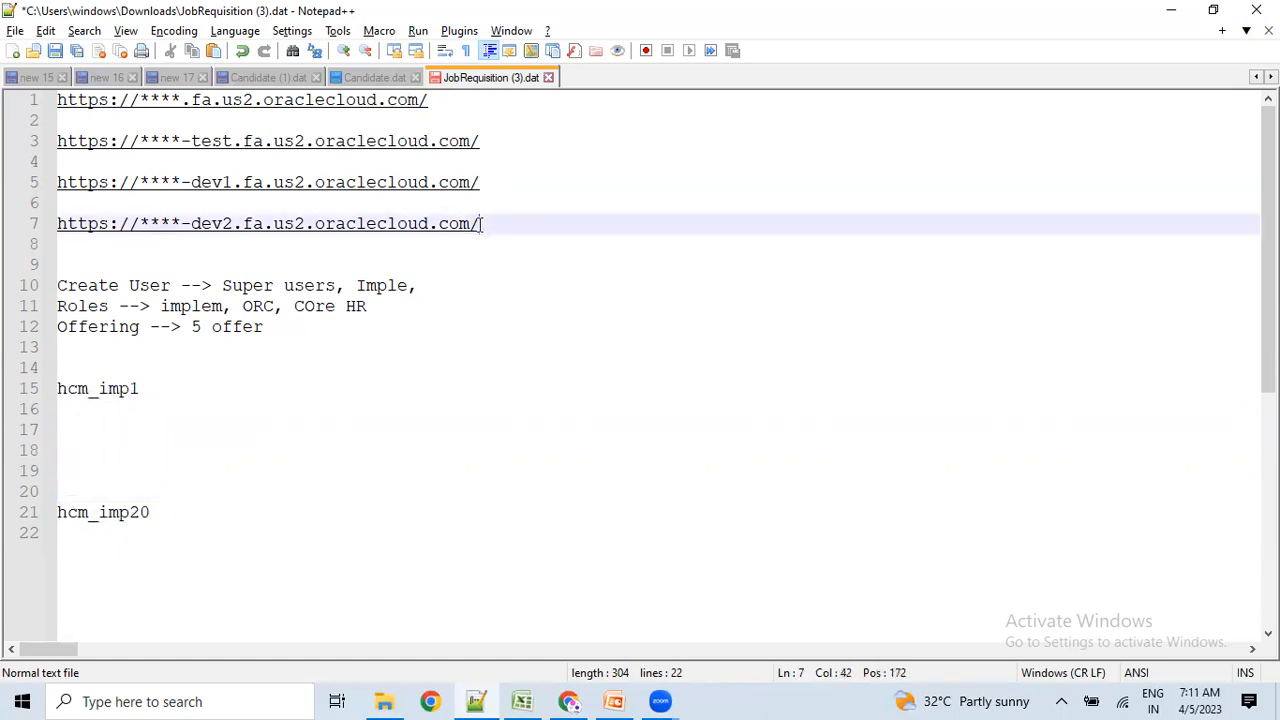
drag(180, 510, 24, 392)
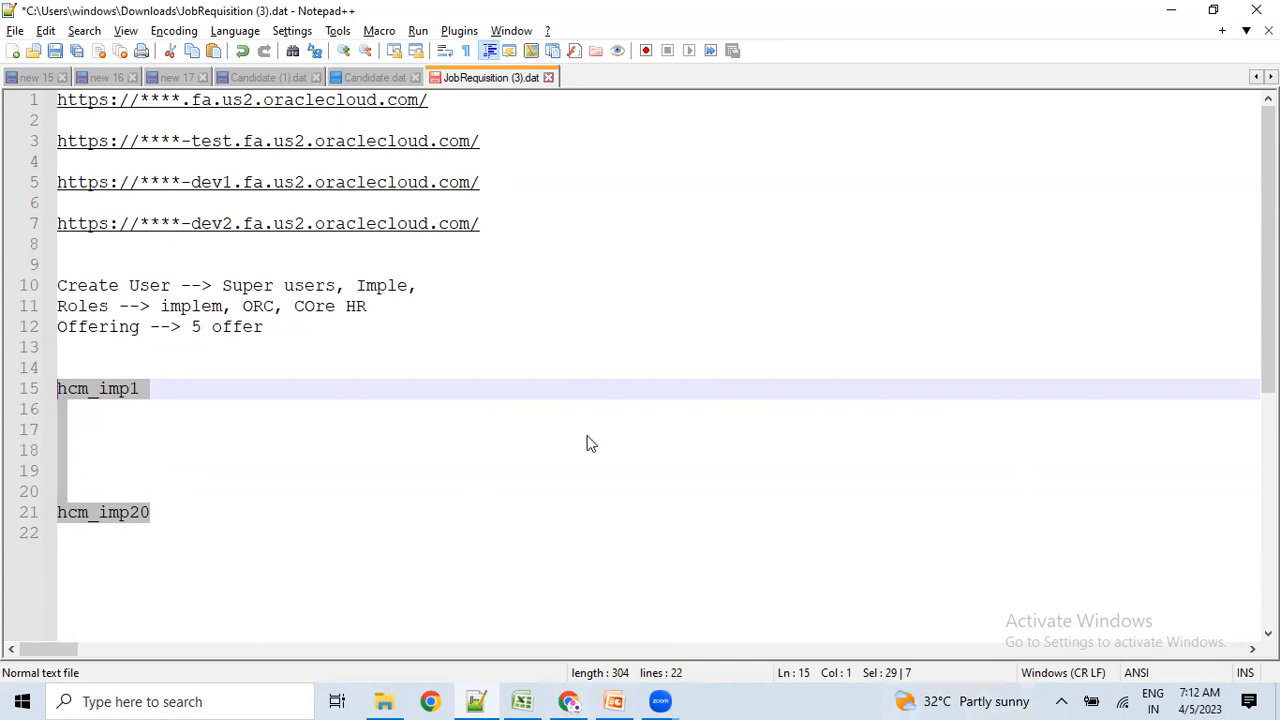
key(alt+Tab)
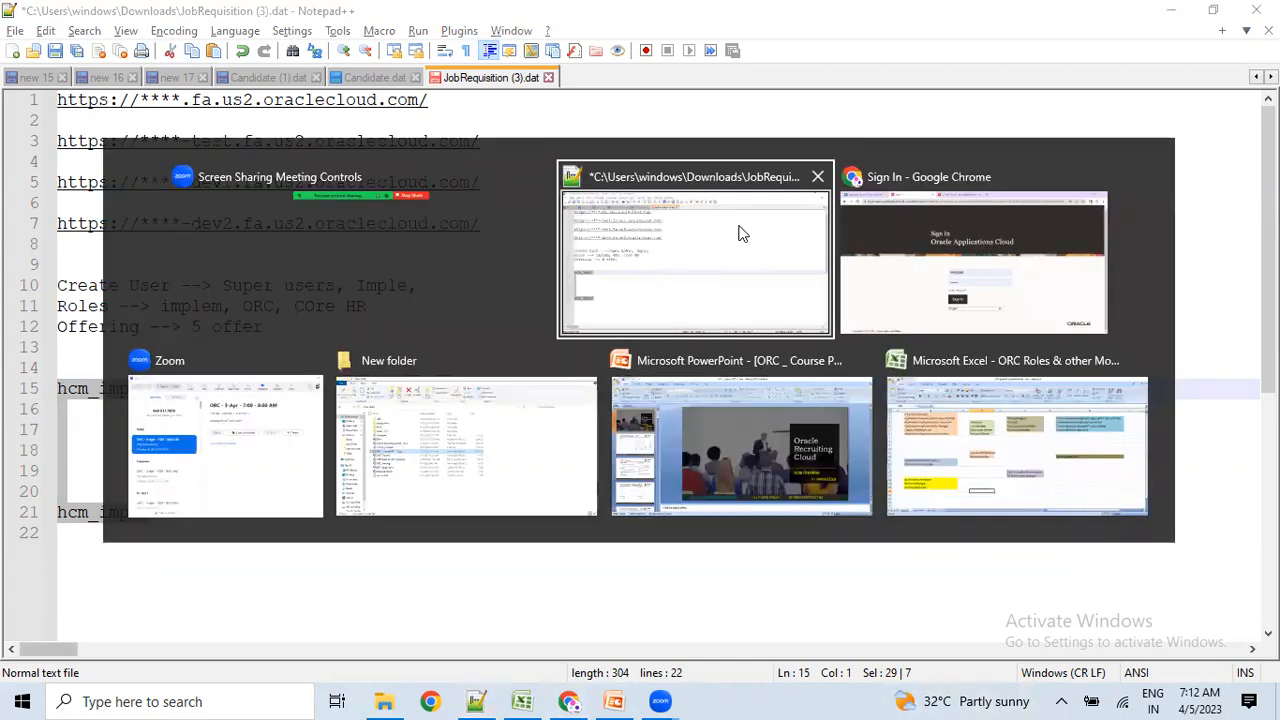
Check the saved username on the Sign In page, dismissing the saved-login suggestions.
click(879, 250)
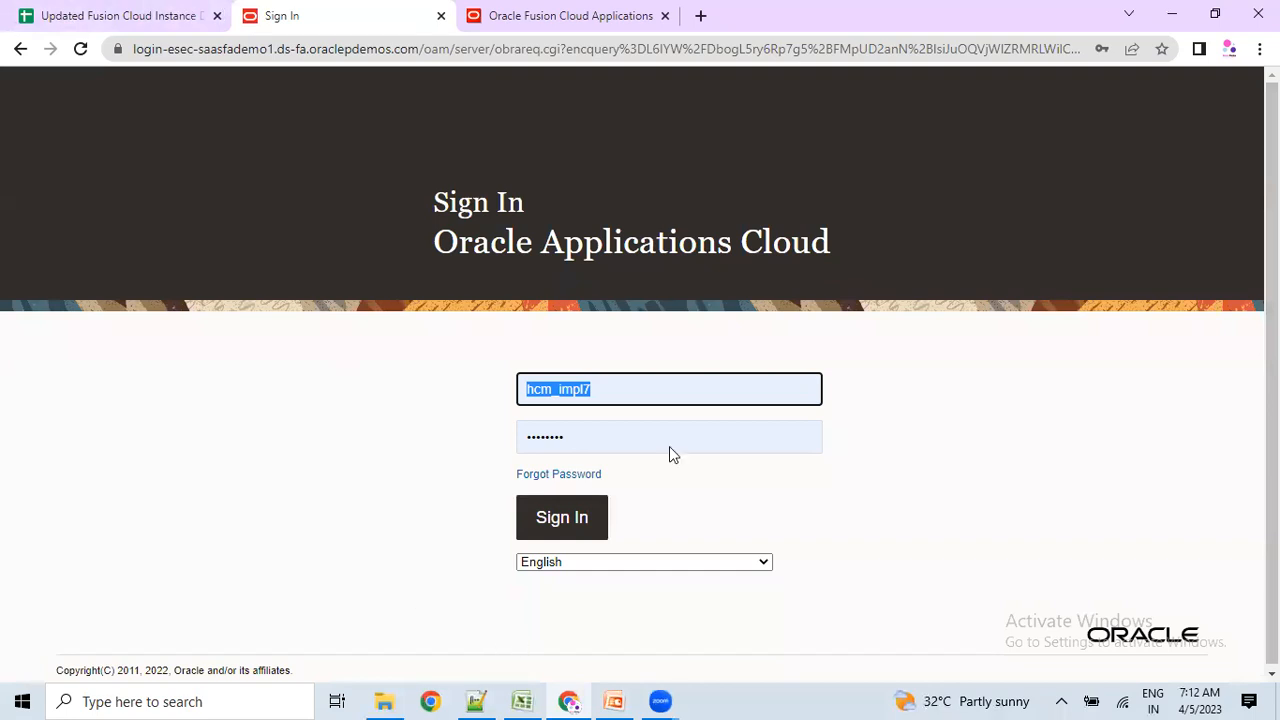
key(alt+Tab)
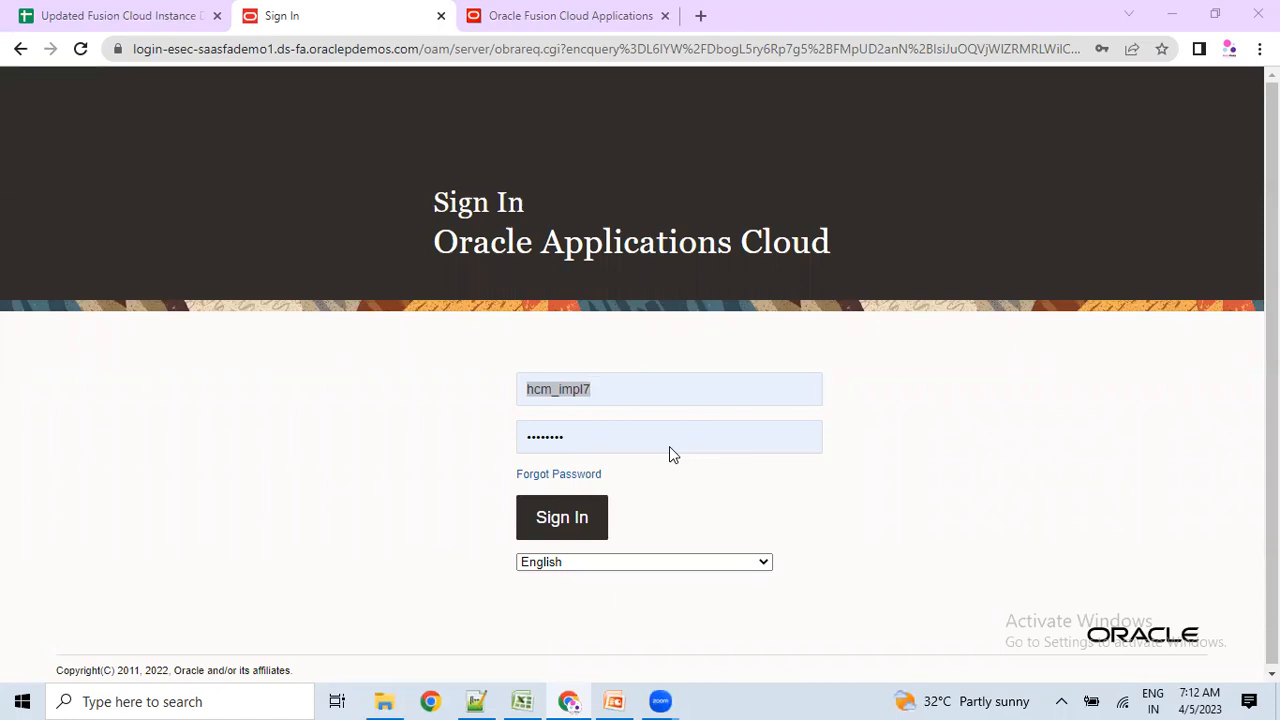
click(182, 422)
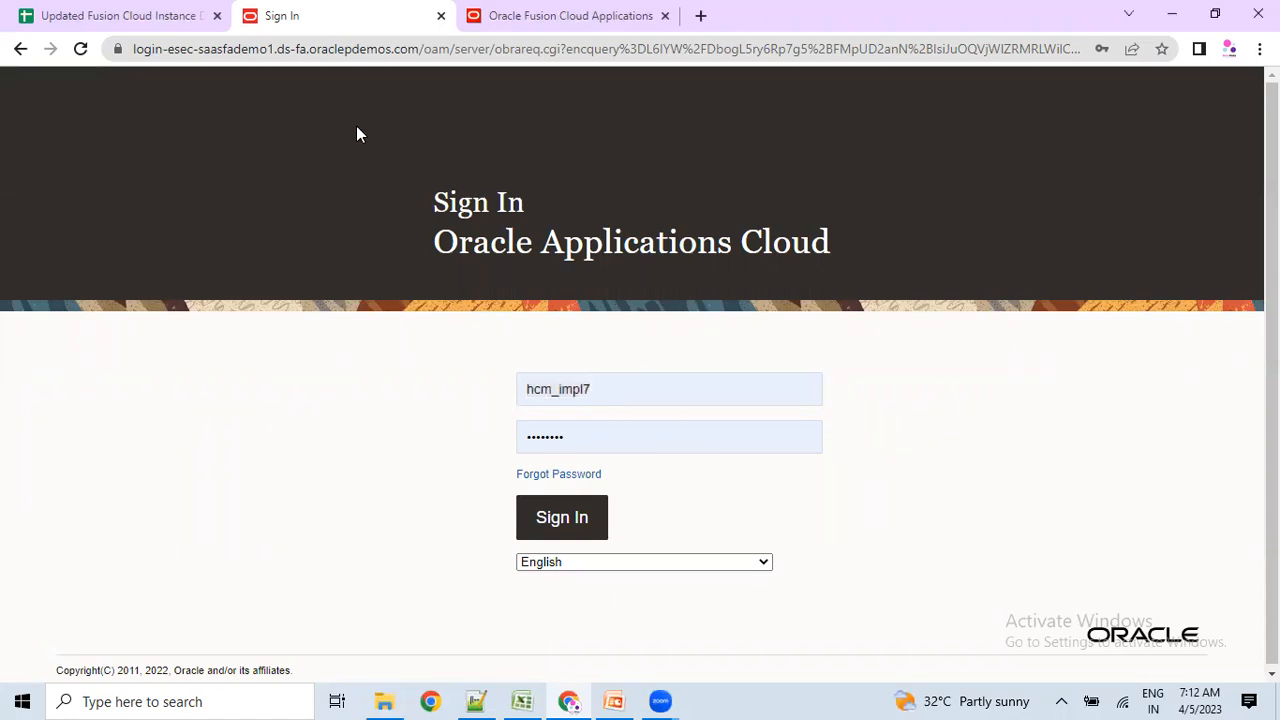
drag(425, 48, 108, 47)
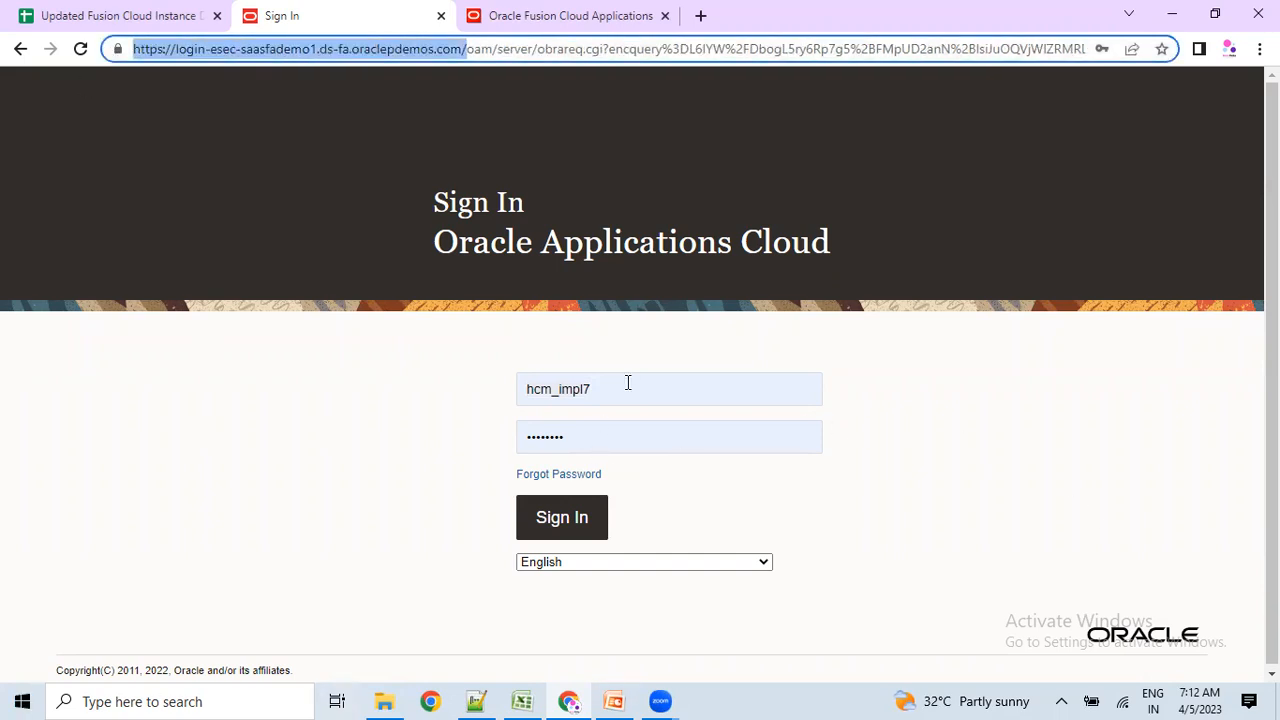
drag(628, 383, 482, 379)
click(247, 595)
drag(608, 390, 394, 449)
click(394, 449)
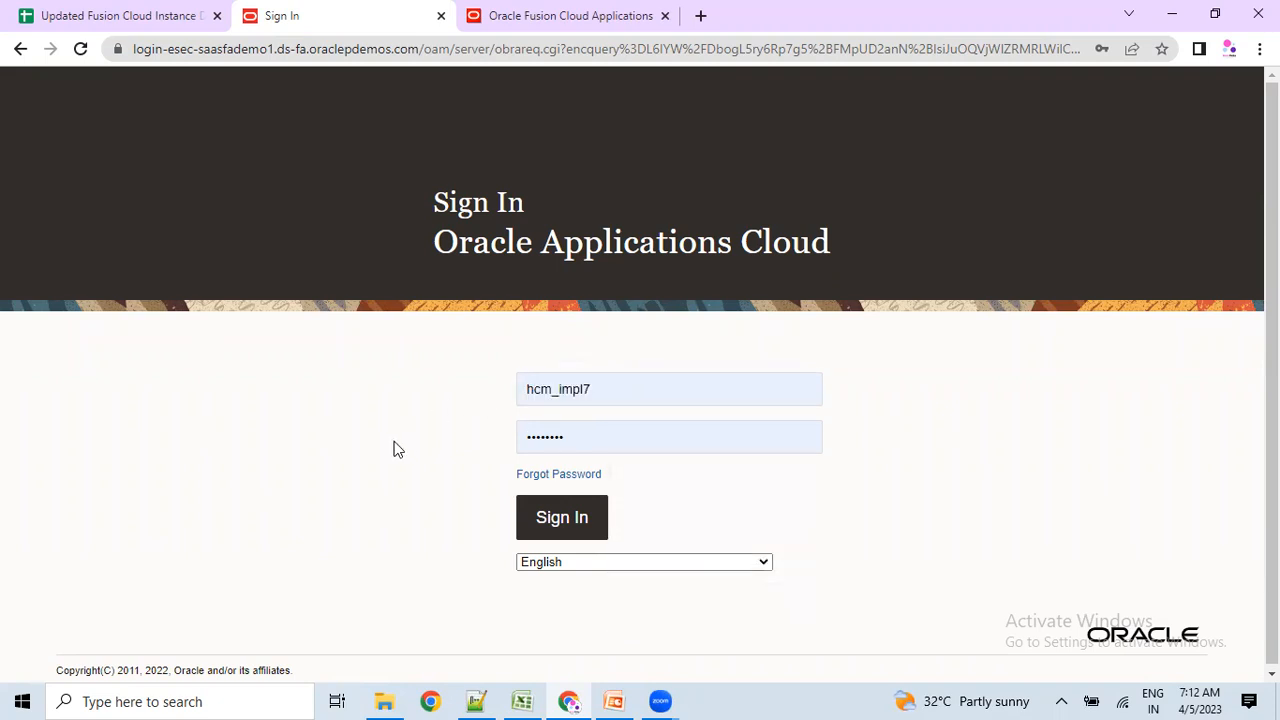
Verify the filled-in password and submit the sign-in.
click(547, 437)
drag(547, 437, 508, 437)
click(458, 464)
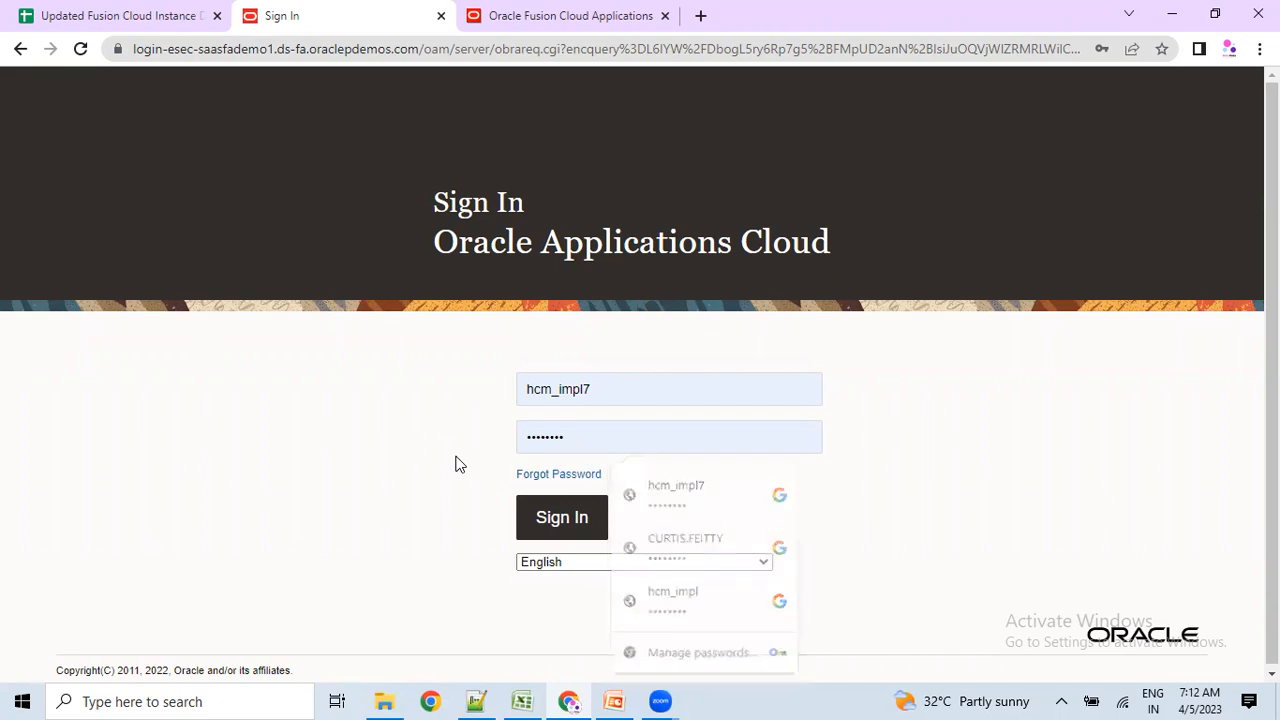
click(560, 522)
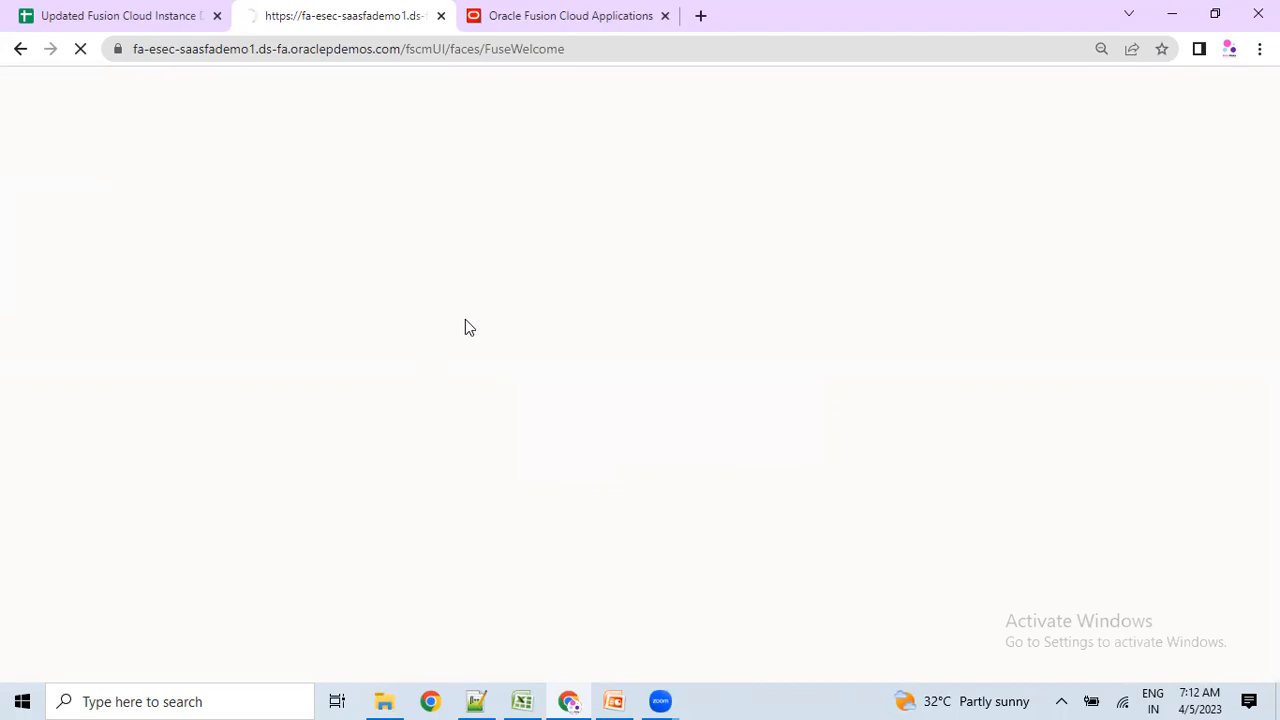
Switch to the already-open Vision home page tab and scroll through it.
click(615, 15)
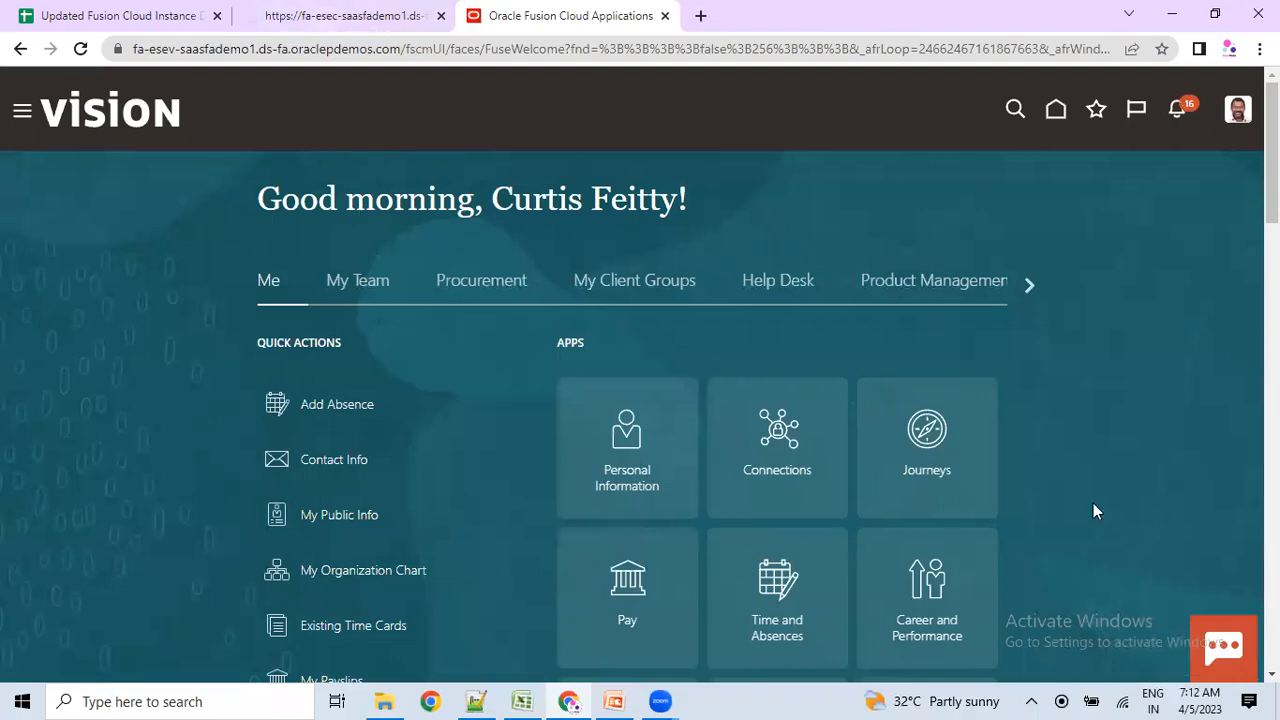
scroll(371, 322, down, 1)
click(330, 15)
click(537, 12)
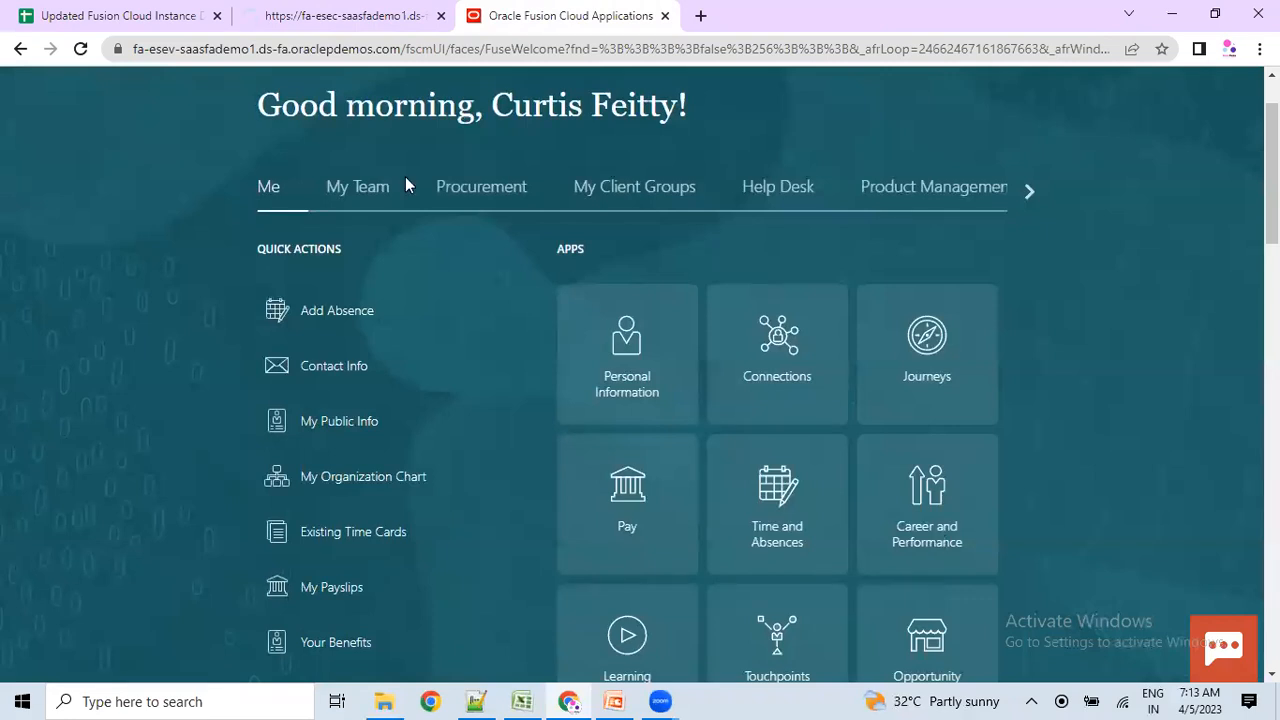
scroll(311, 217, up, 1)
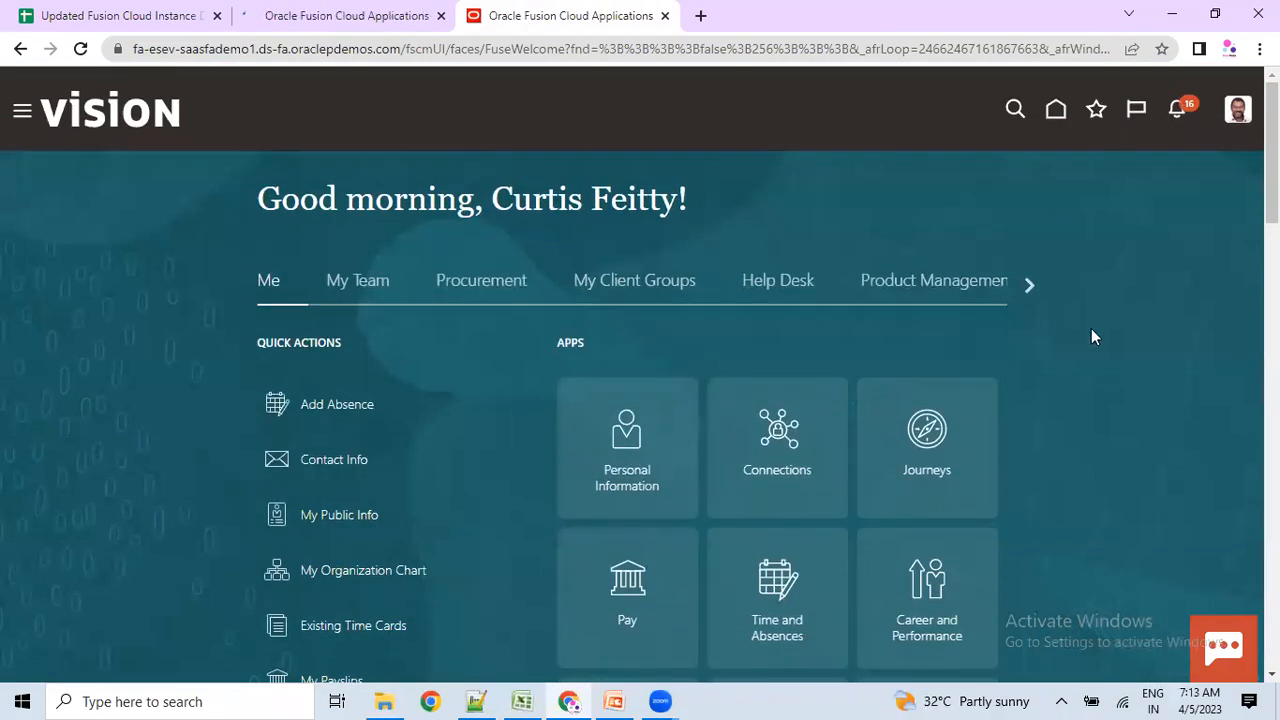
scroll(1089, 328, down, 2)
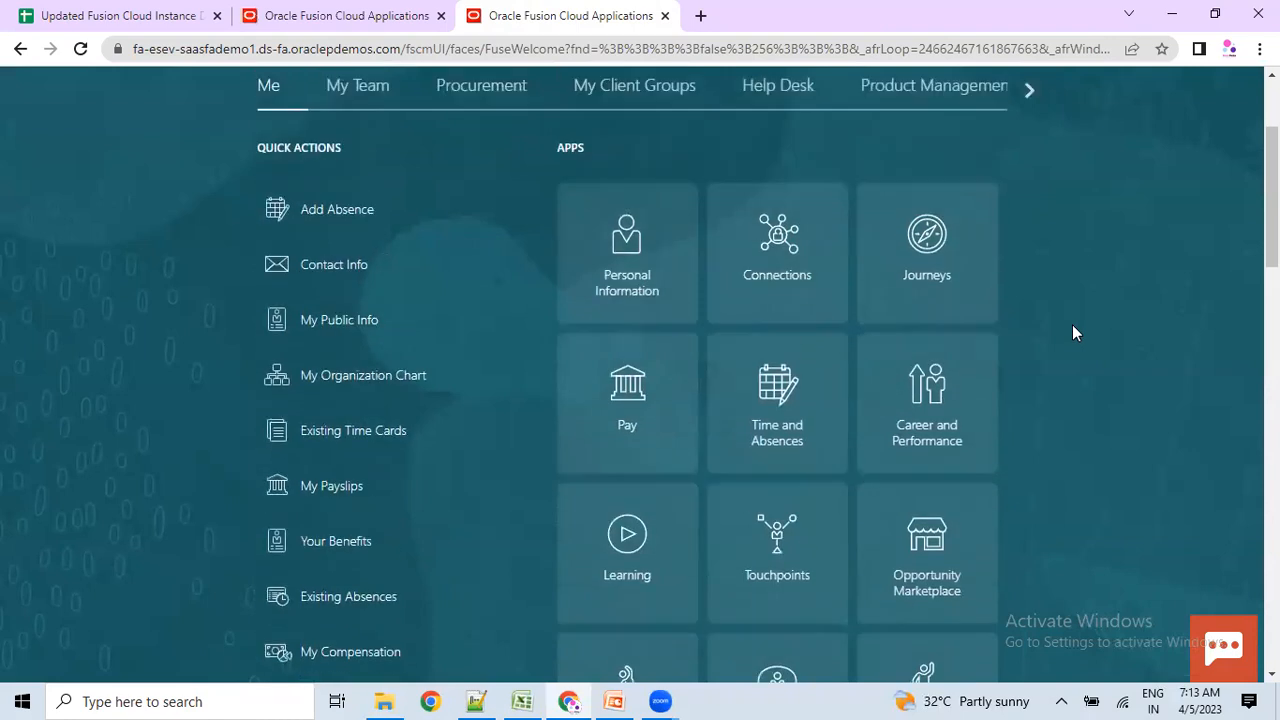
scroll(1060, 300, up, 1)
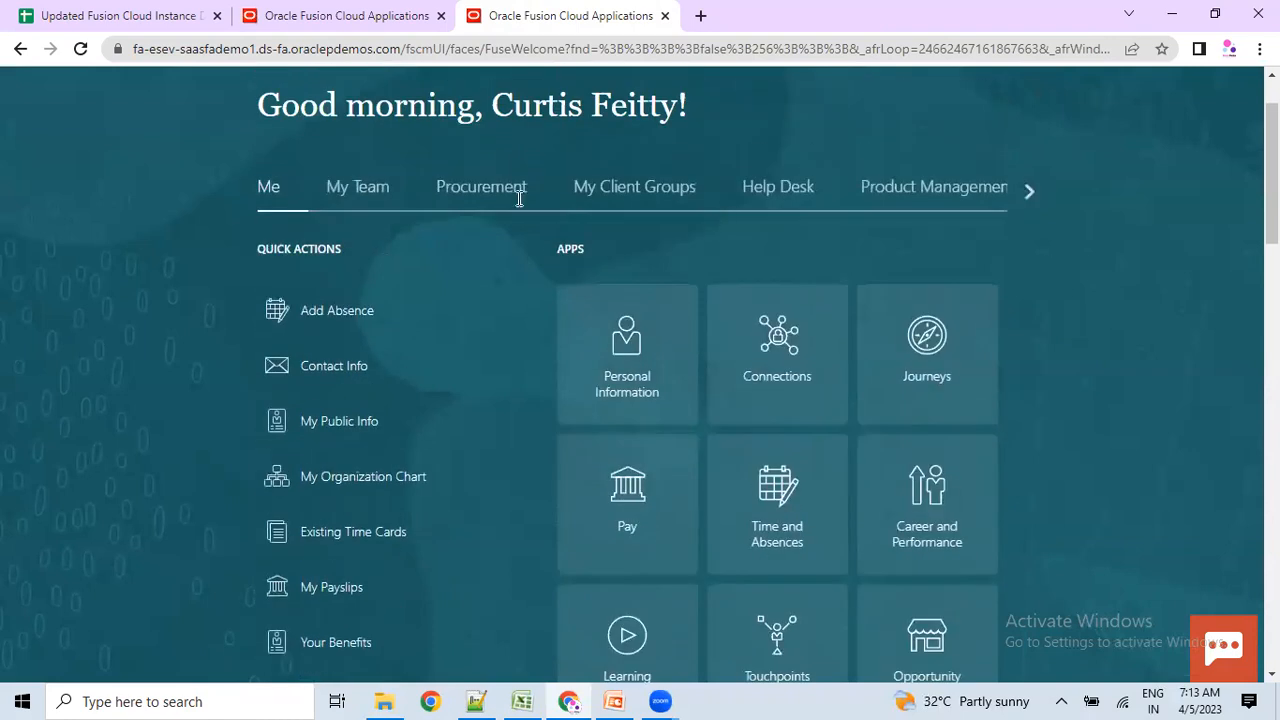
scroll(517, 194, up, 1)
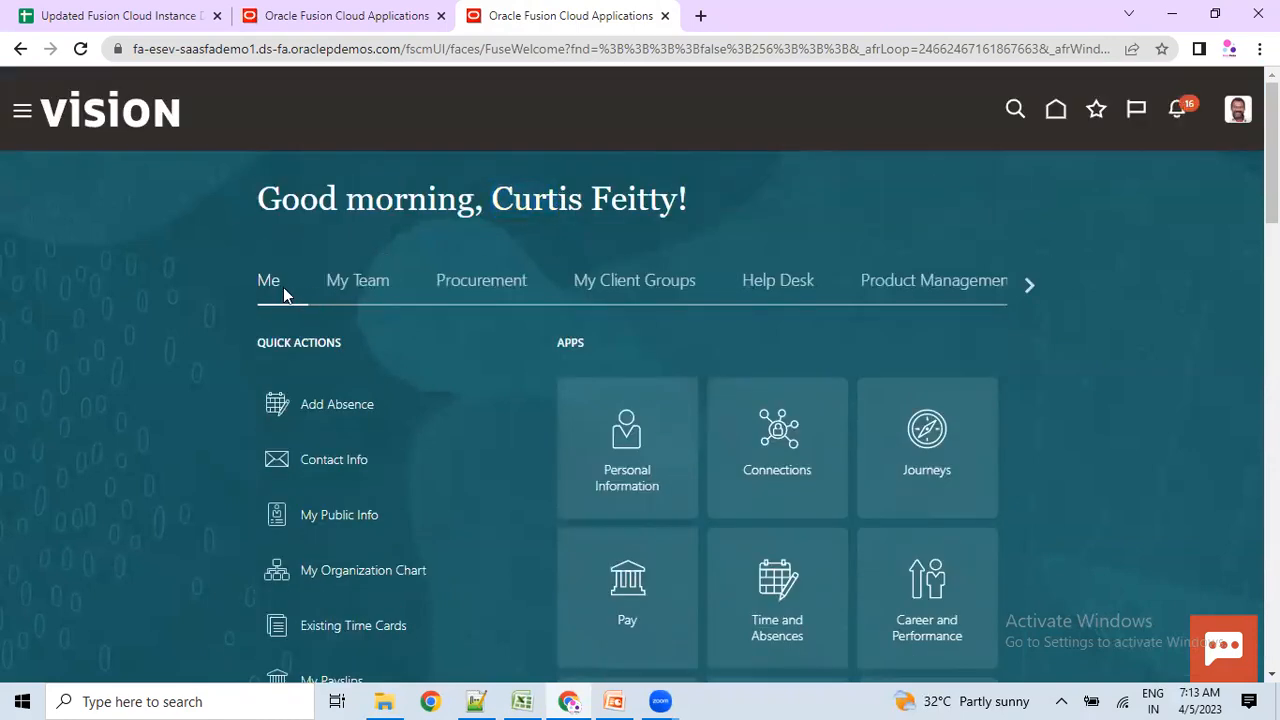
Browse the My Team, Procurement, My Client Groups and Help Desk quick actions, then change sessions.
click(365, 290)
click(470, 288)
click(598, 278)
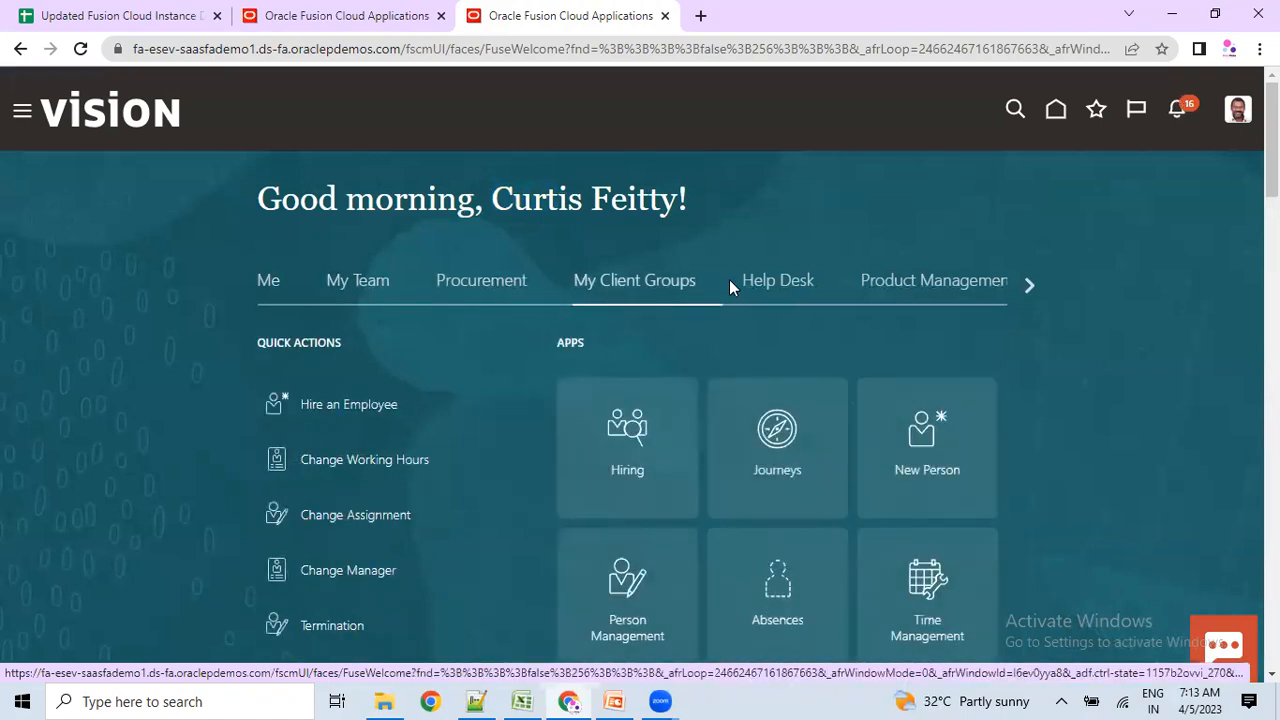
click(768, 280)
click(1028, 286)
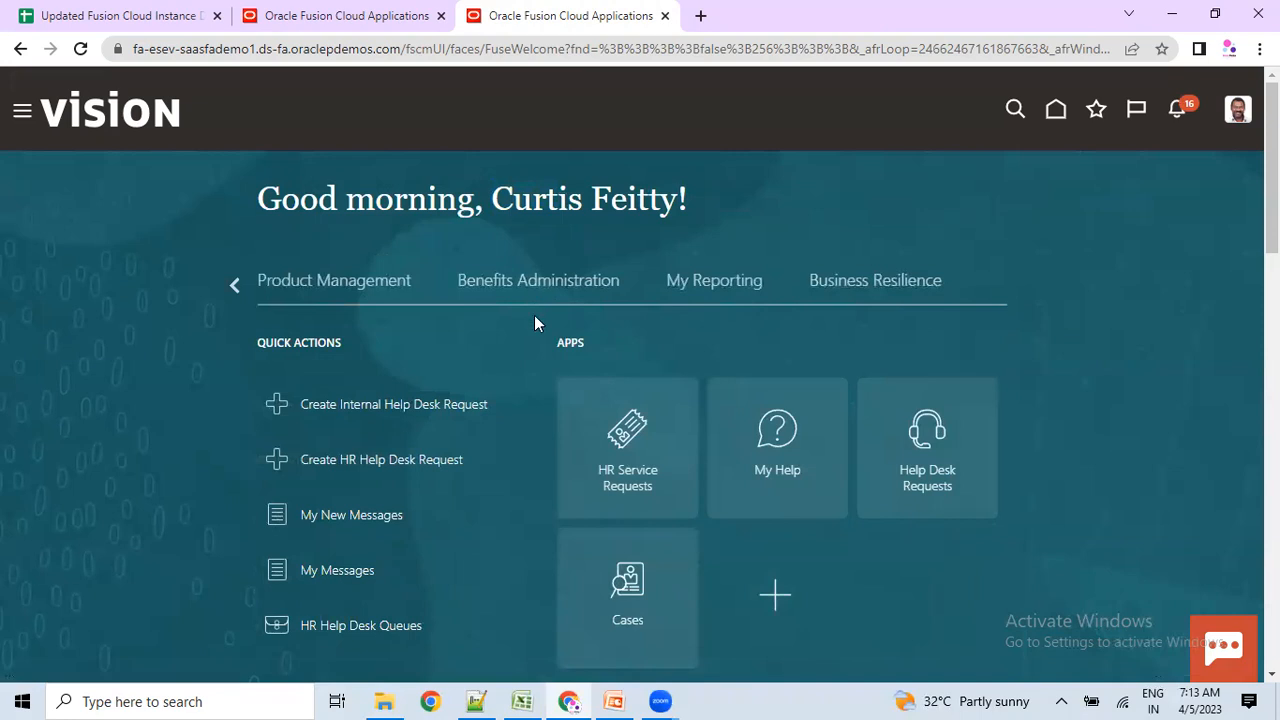
scroll(537, 340, down, 2)
scroll(390, 213, up, 1)
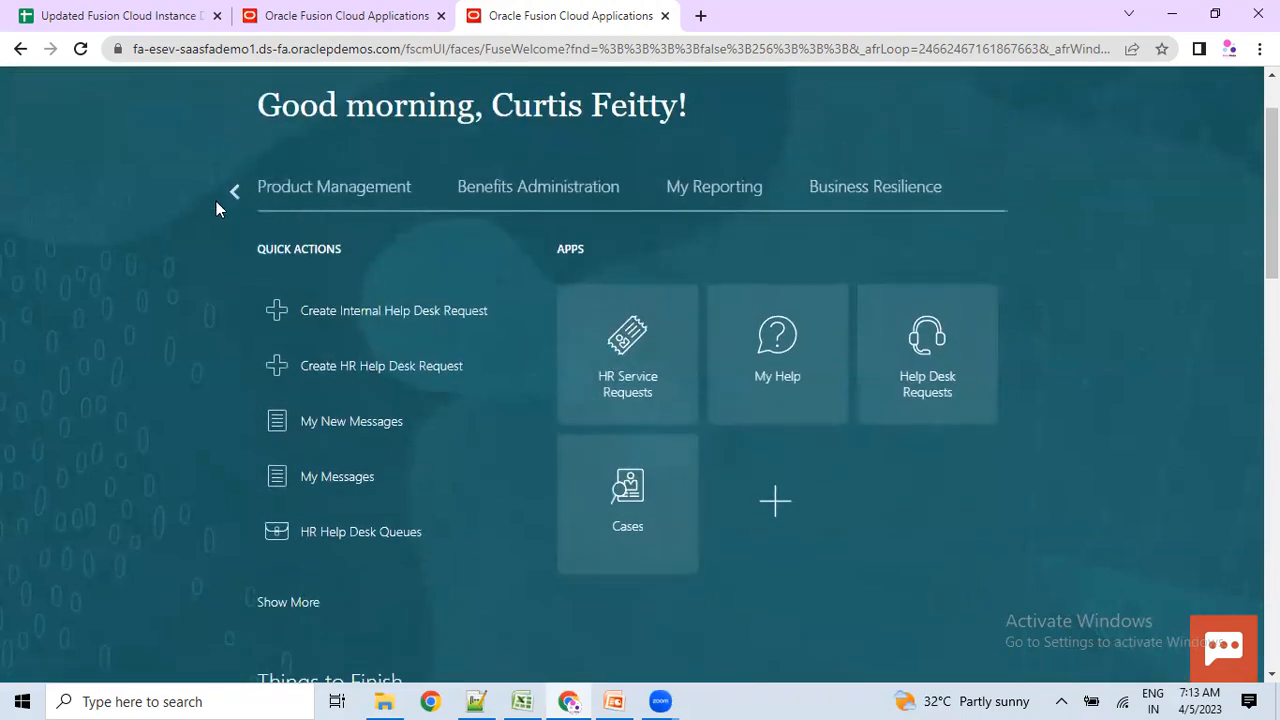
scroll(216, 208, up, 1)
drag(514, 207, 655, 215)
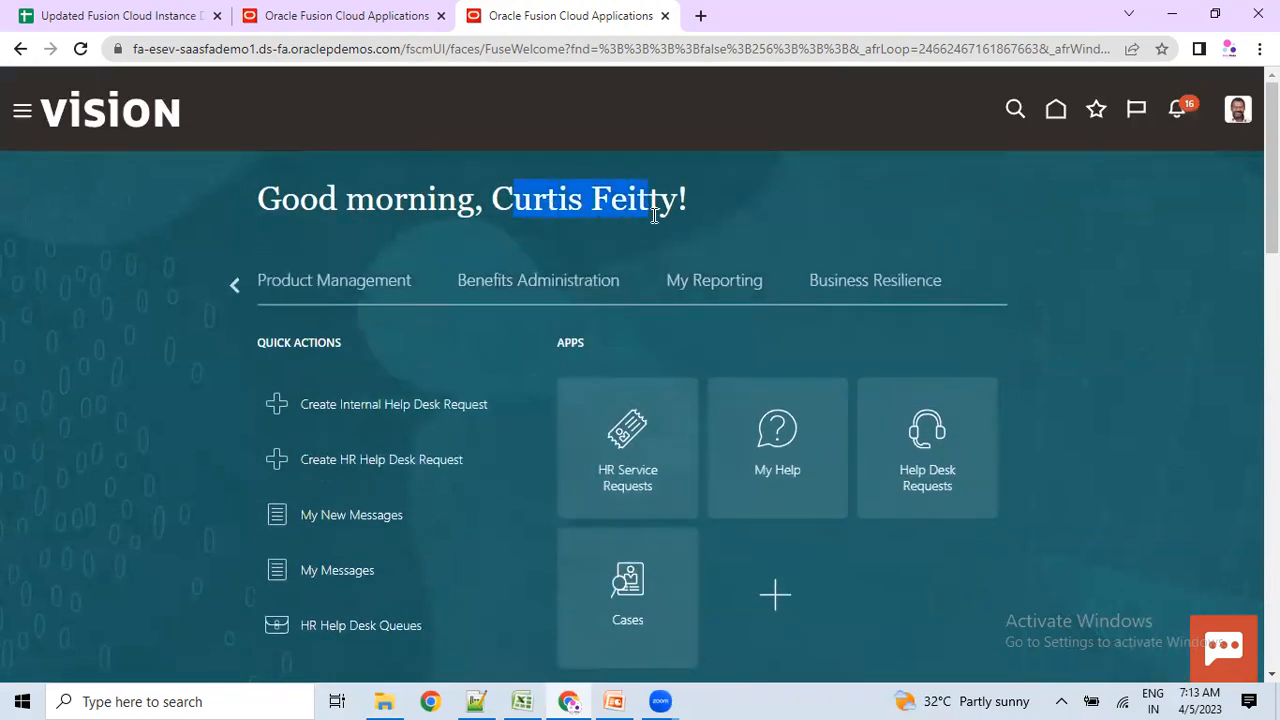
click(338, 20)
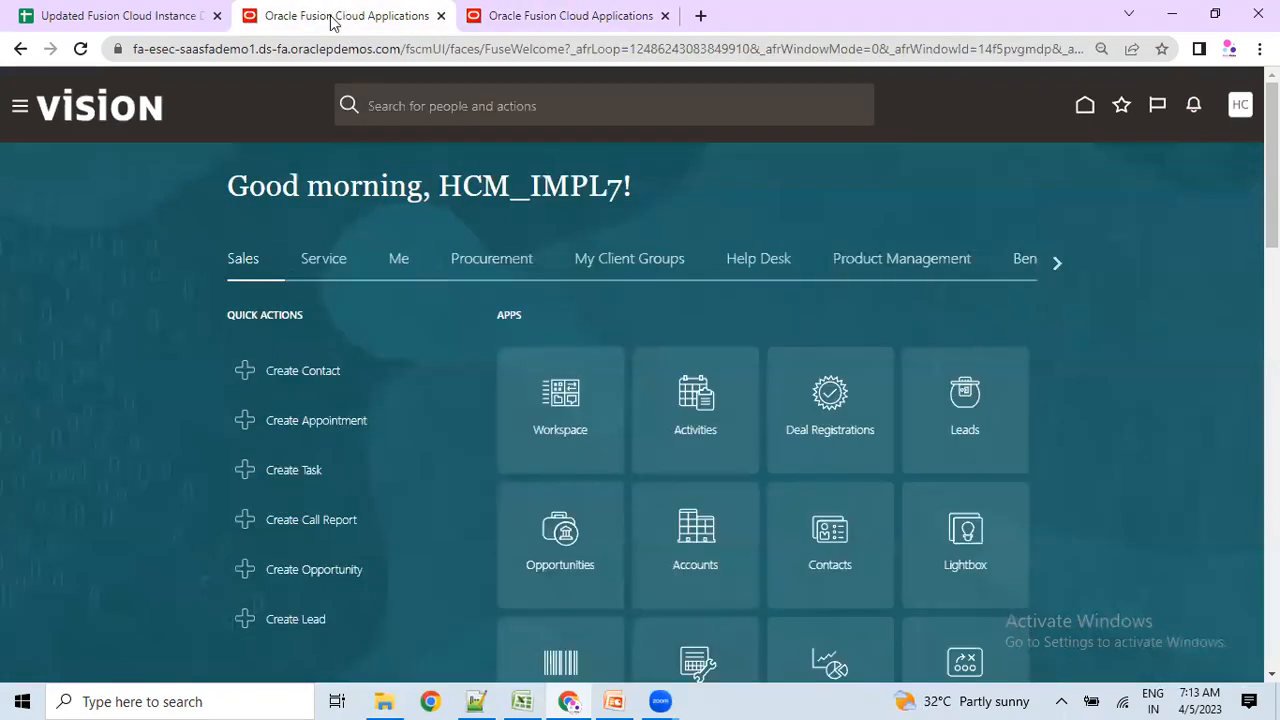
Open the Subscription Management and then Contract Management areas on the home page carousel.
drag(448, 198, 591, 187)
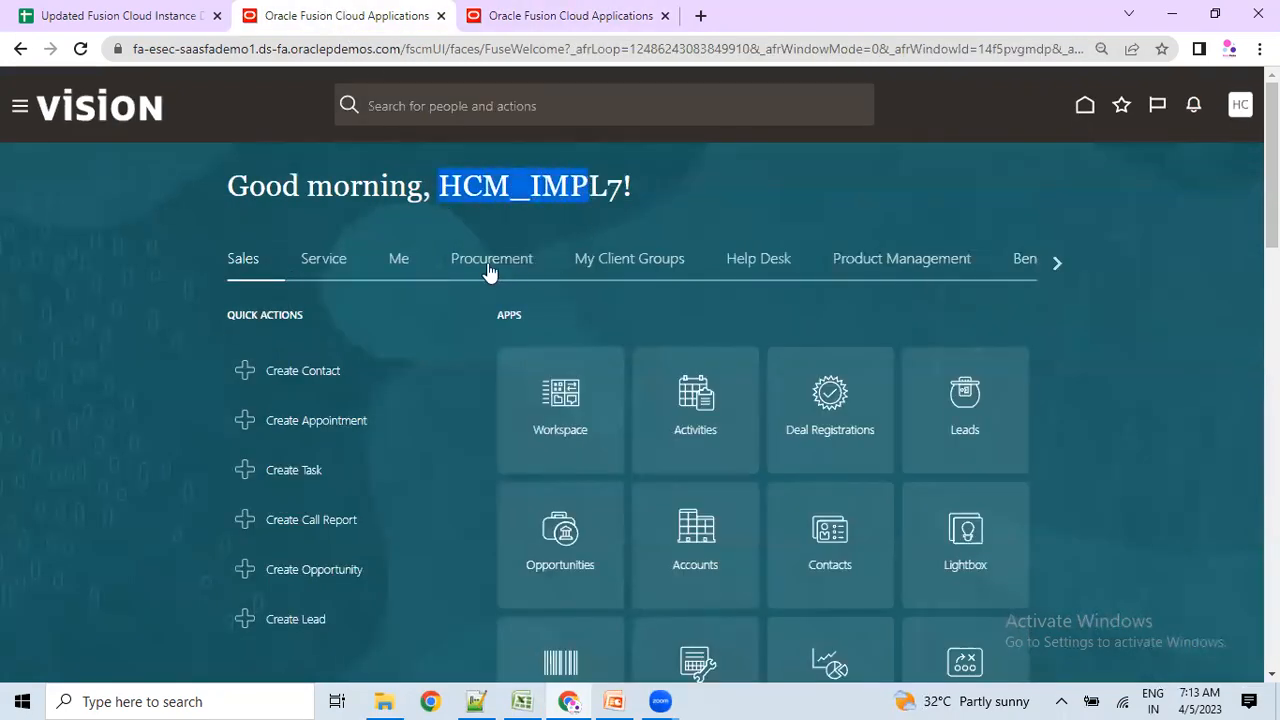
click(1057, 262)
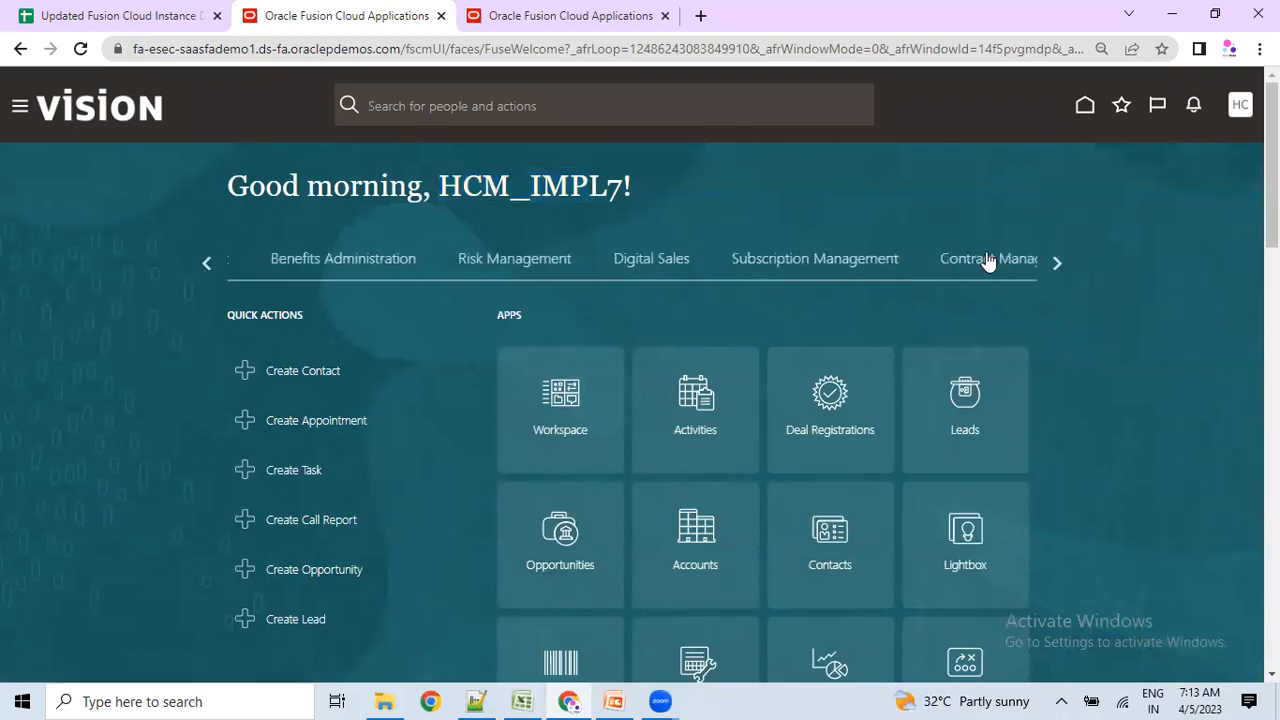
click(734, 262)
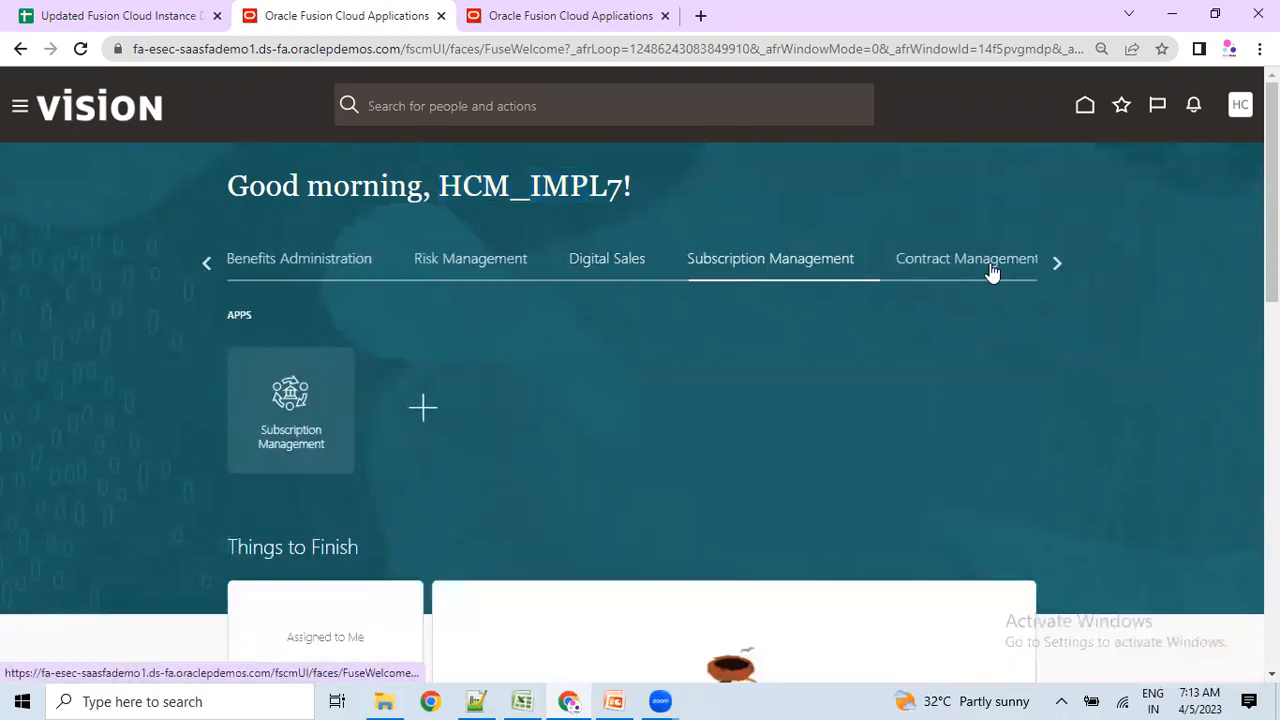
click(1023, 262)
click(1050, 262)
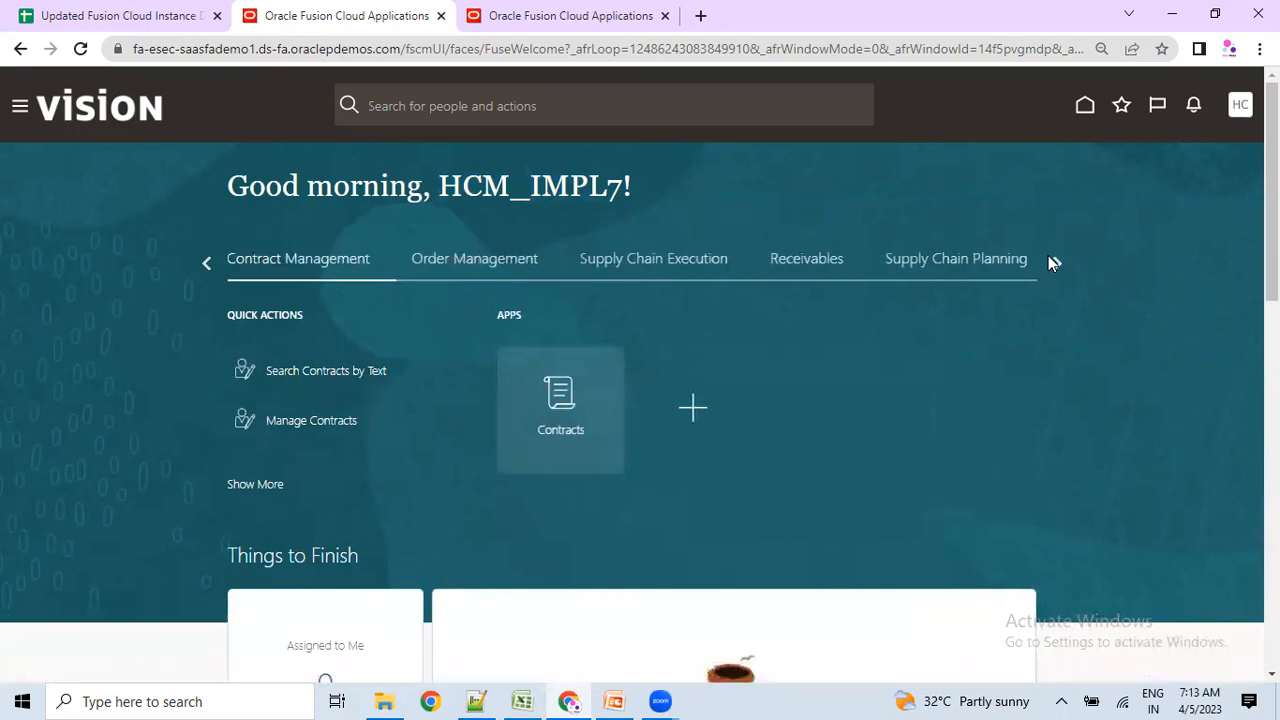
click(1056, 263)
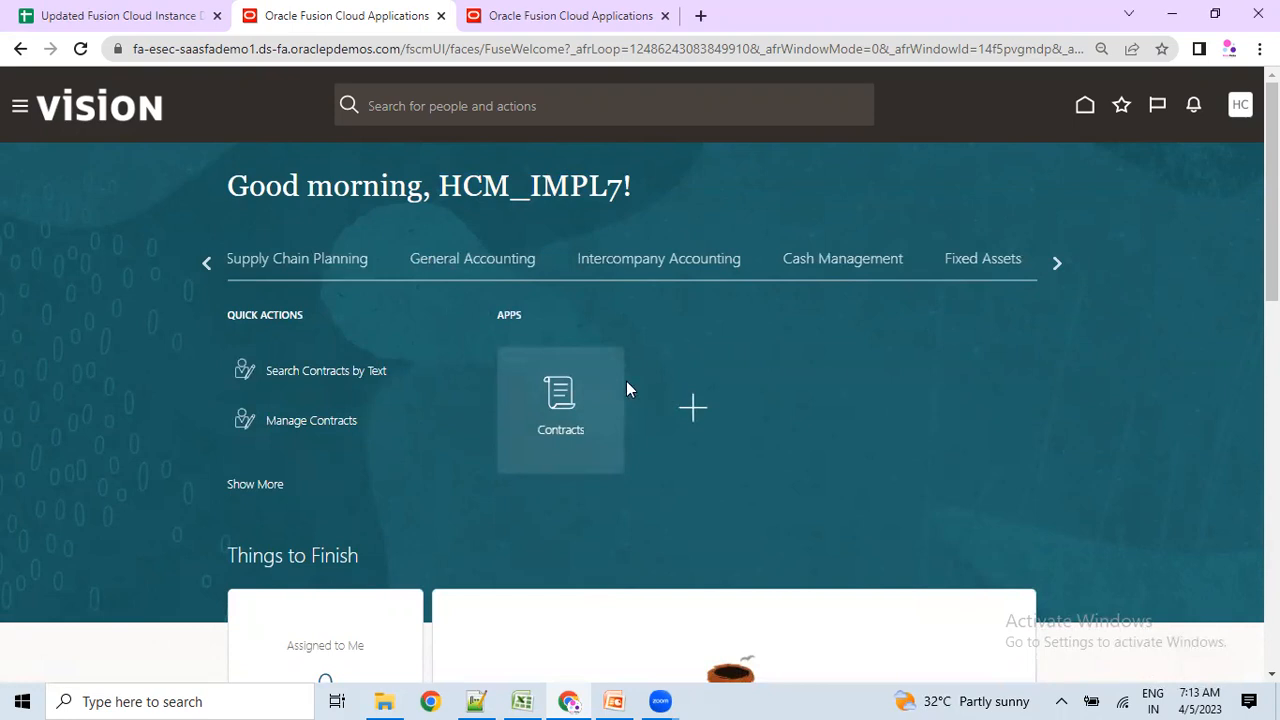
click(208, 262)
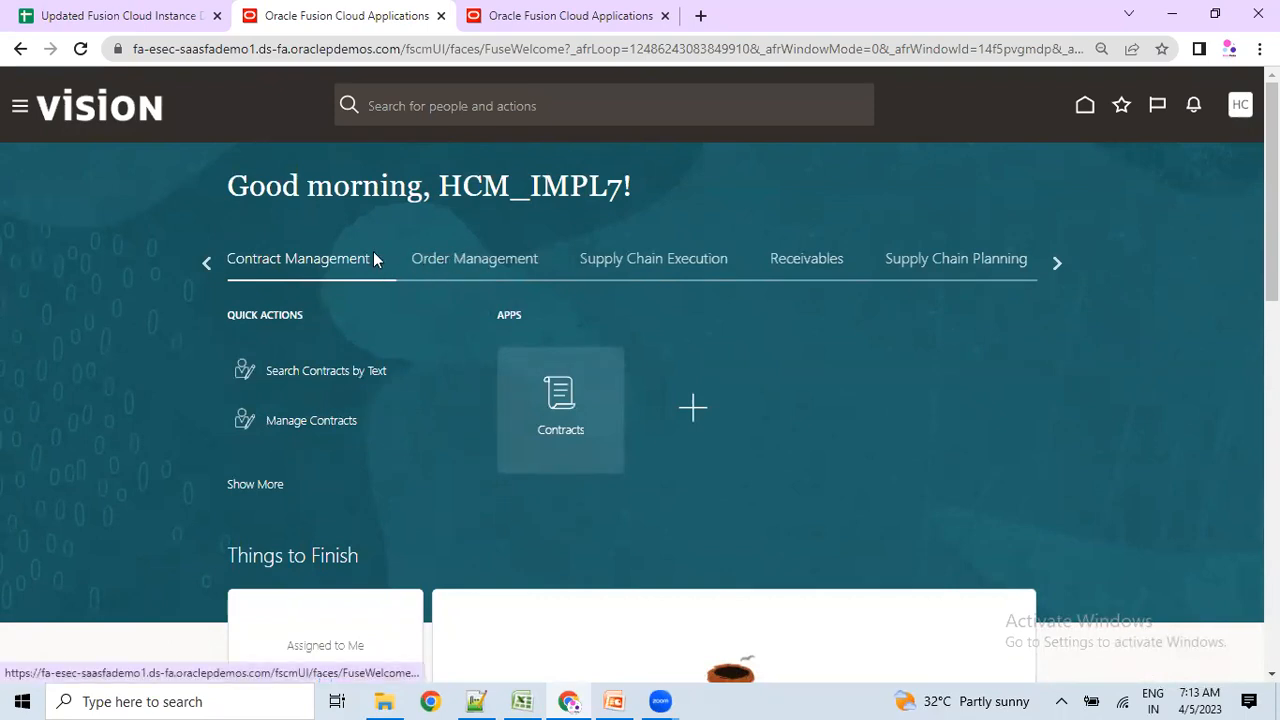
Inspect the 'esec' part of the web address, then page back toward the first home page areas.
click(168, 48)
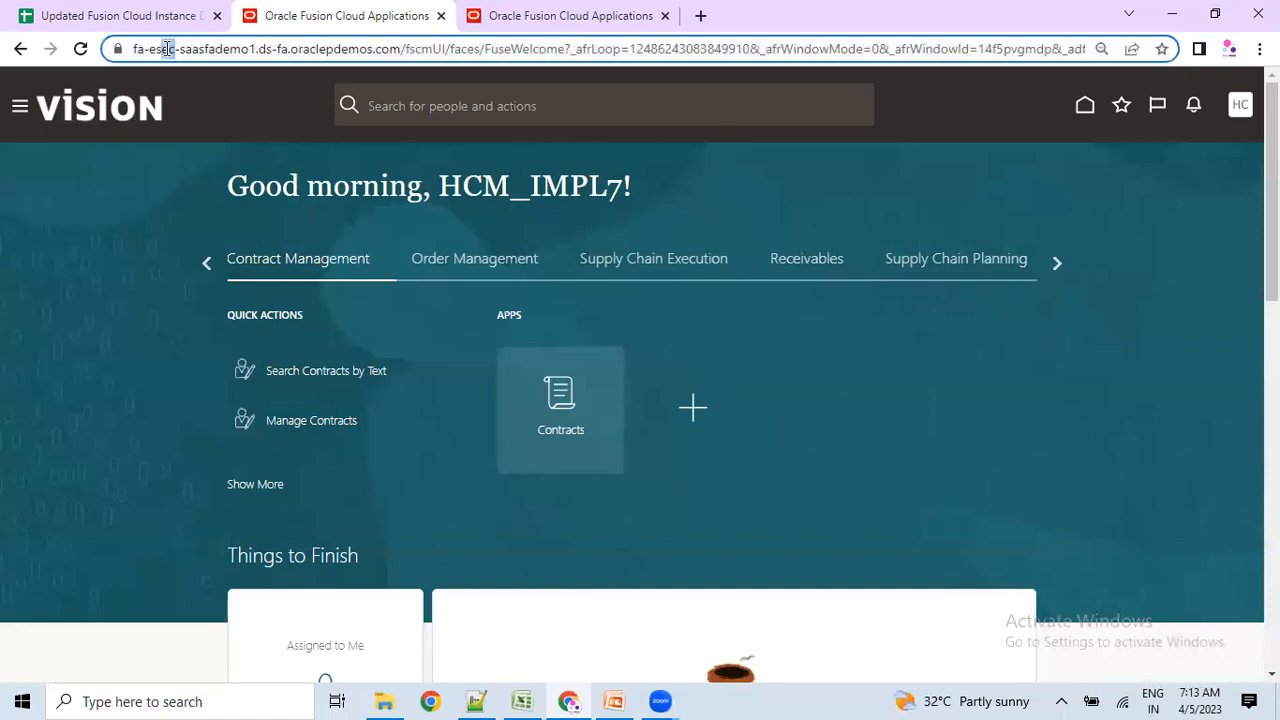
drag(157, 48, 150, 48)
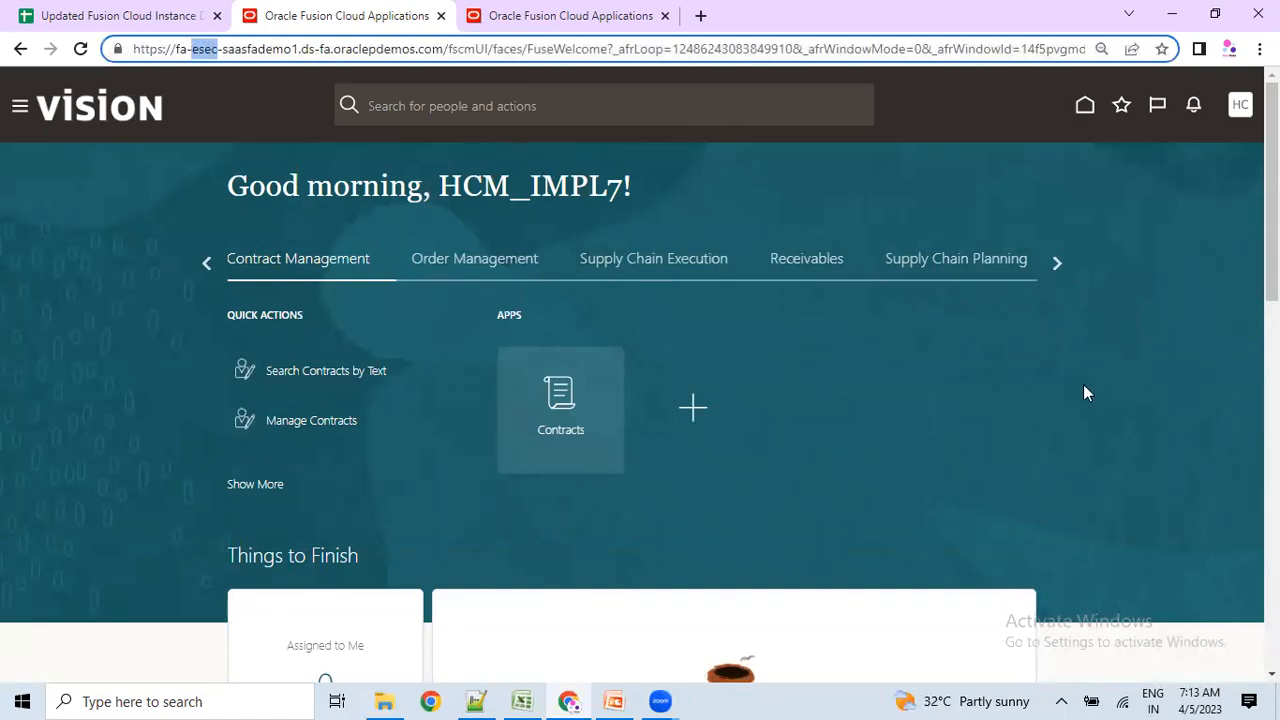
click(210, 264)
double_click(210, 264)
click(210, 264)
click(532, 217)
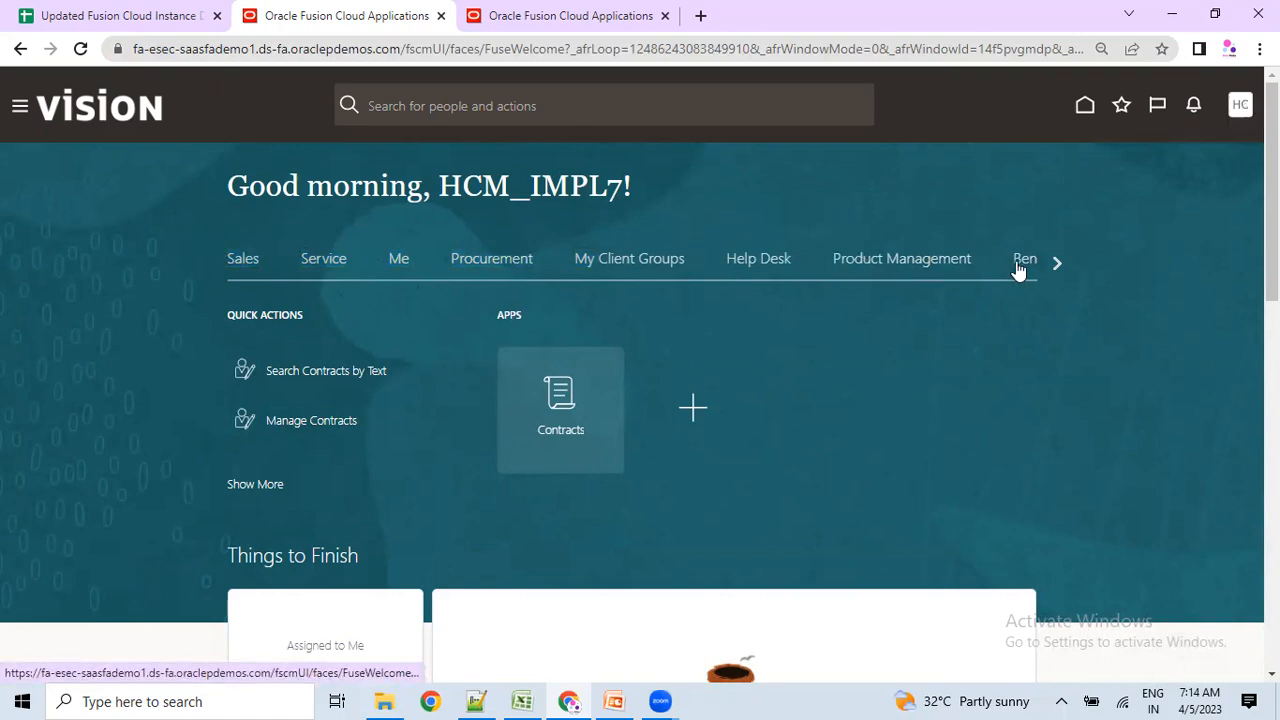
Page the carousel to the Tools area, then select the first two role names in the Excel workbook.
click(1056, 263)
click(1056, 263)
click(1053, 260)
click(1053, 260)
click(1053, 260)
click(1053, 260)
click(1053, 260)
click(208, 264)
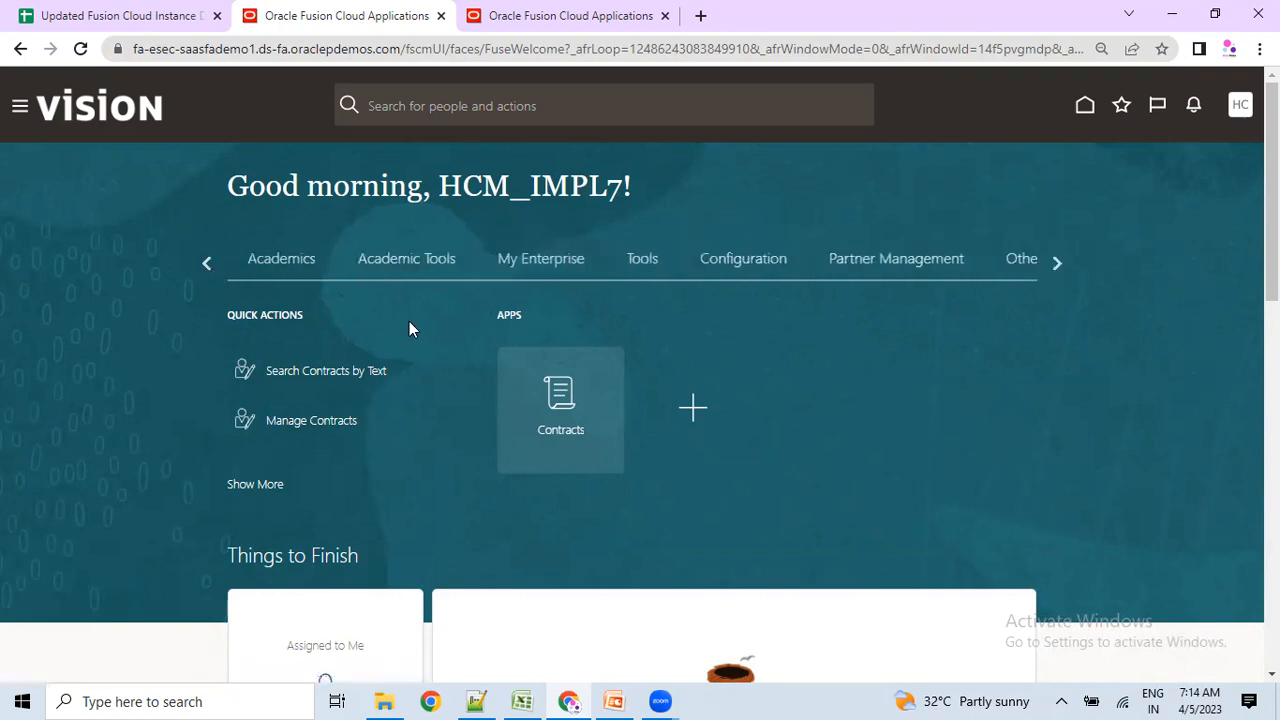
click(873, 279)
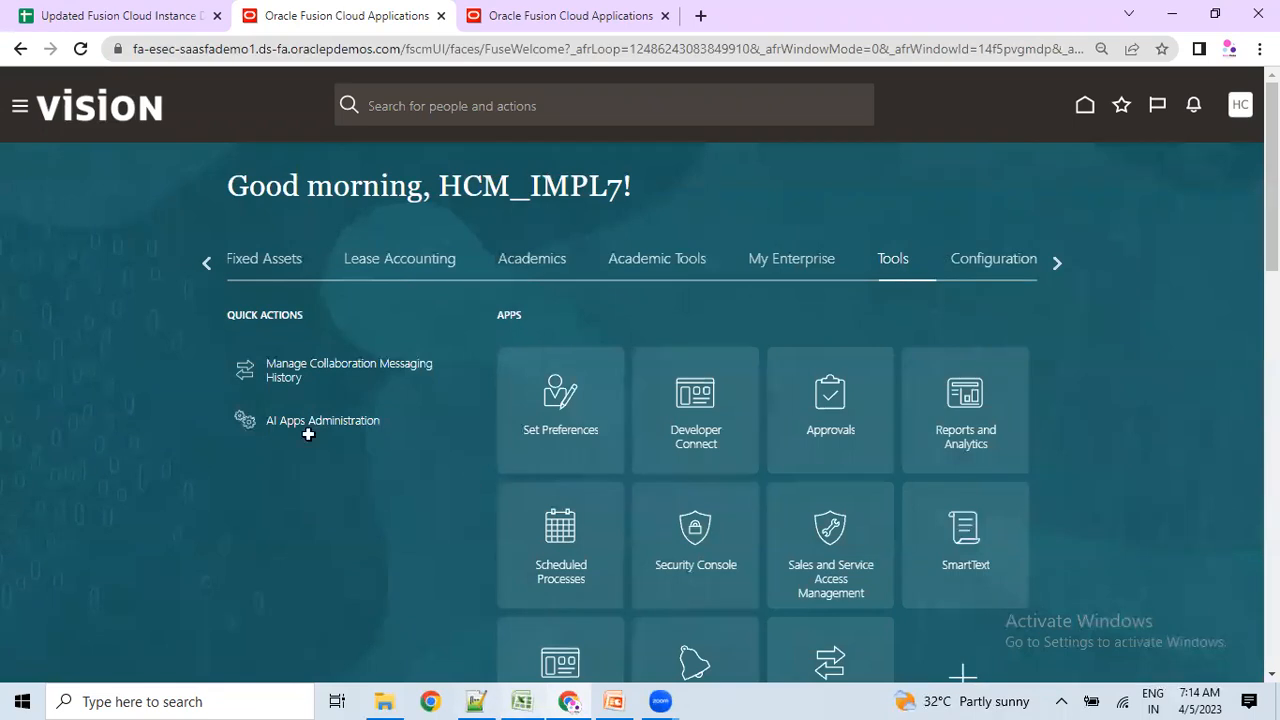
key(alt+Tab)
drag(188, 190, 186, 275)
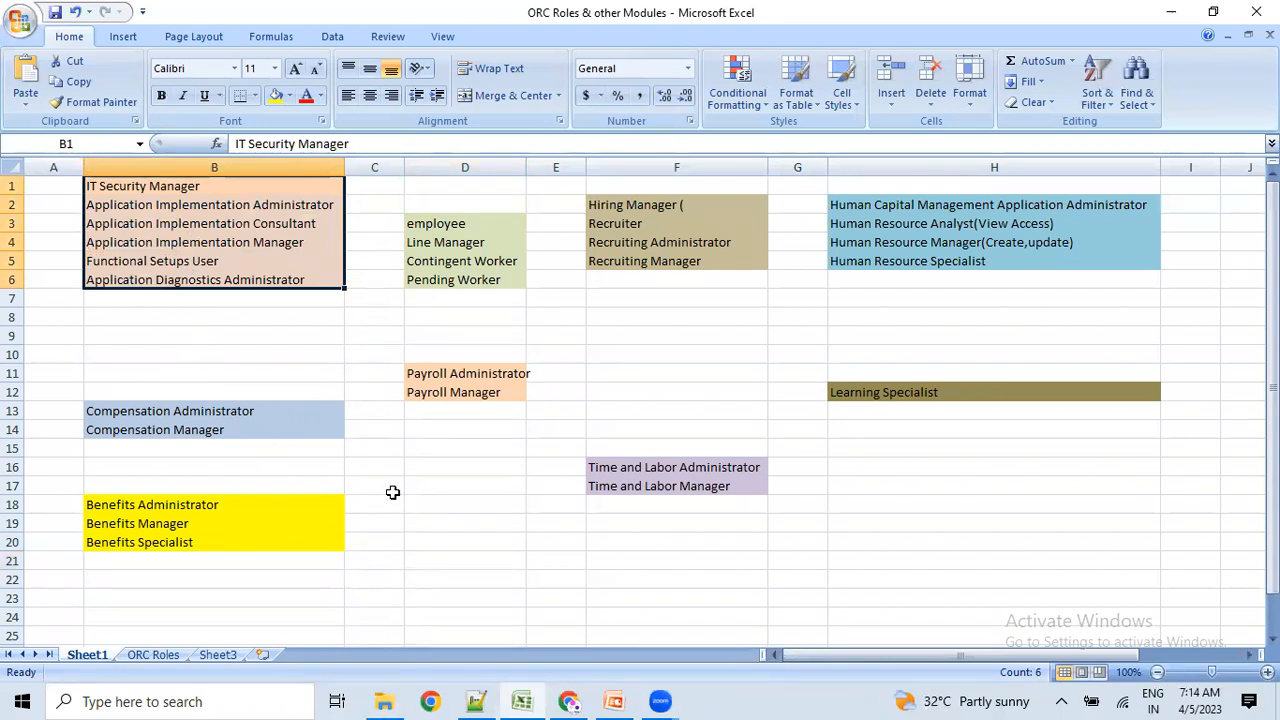
ctrl+scroll(391, 490, up, 1)
scroll(343, 517, down, 1)
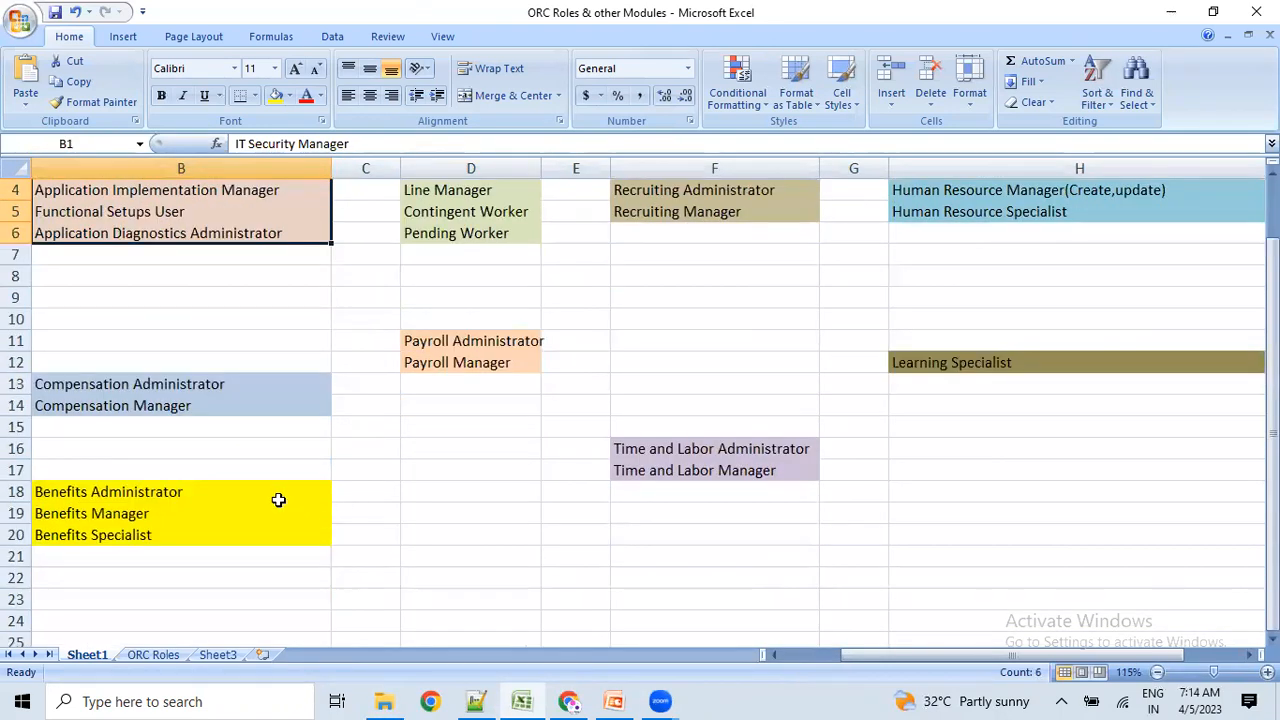
drag(240, 391, 240, 403)
drag(216, 489, 205, 535)
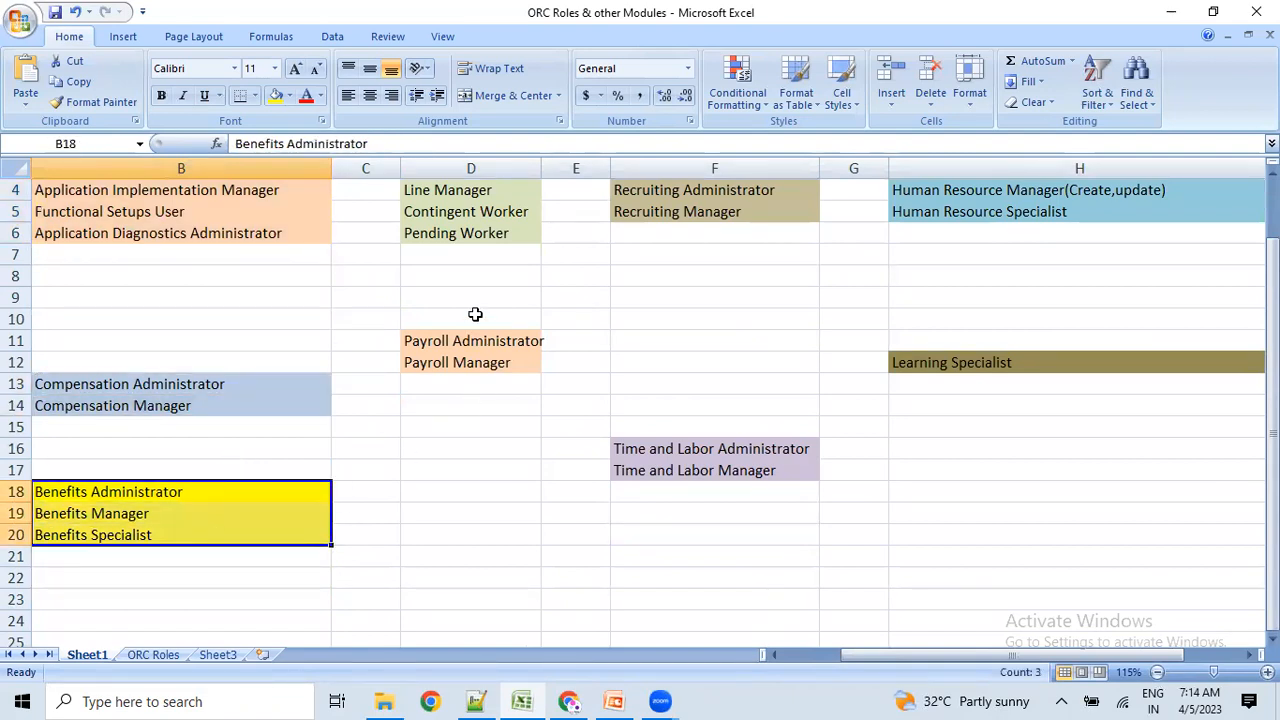
scroll(470, 310, up, 1)
click(458, 236)
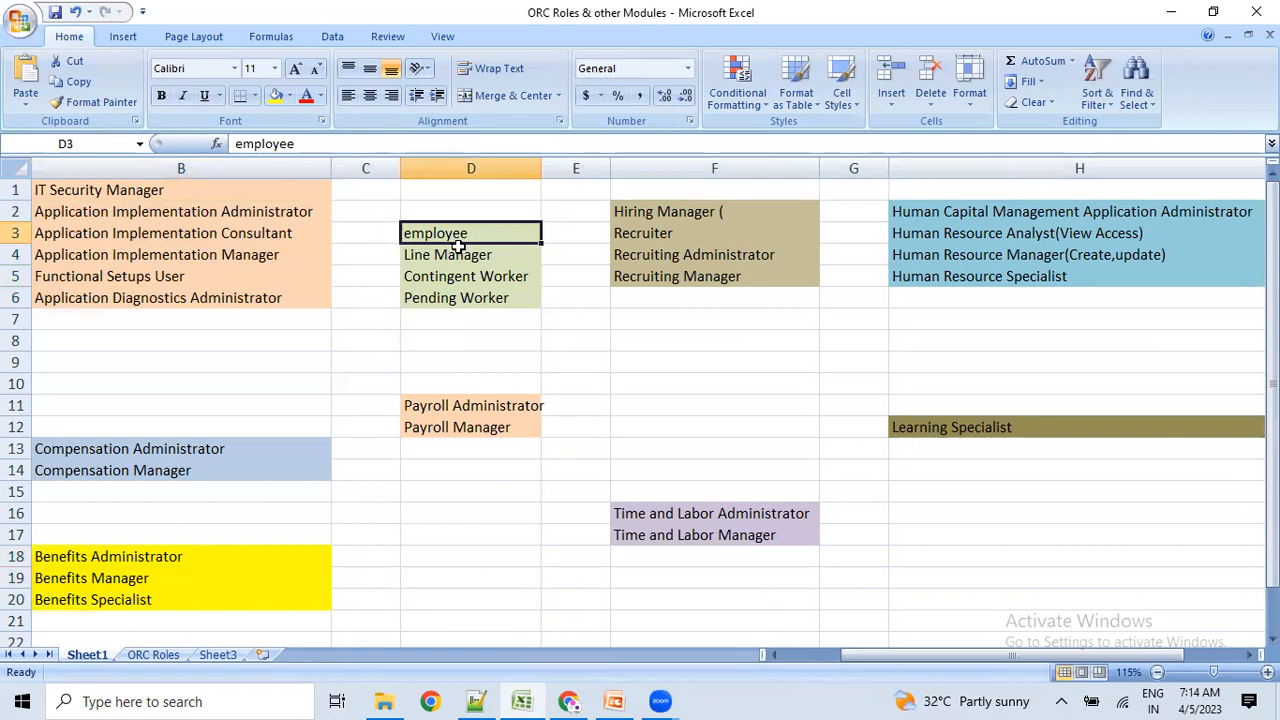
click(450, 252)
click(450, 273)
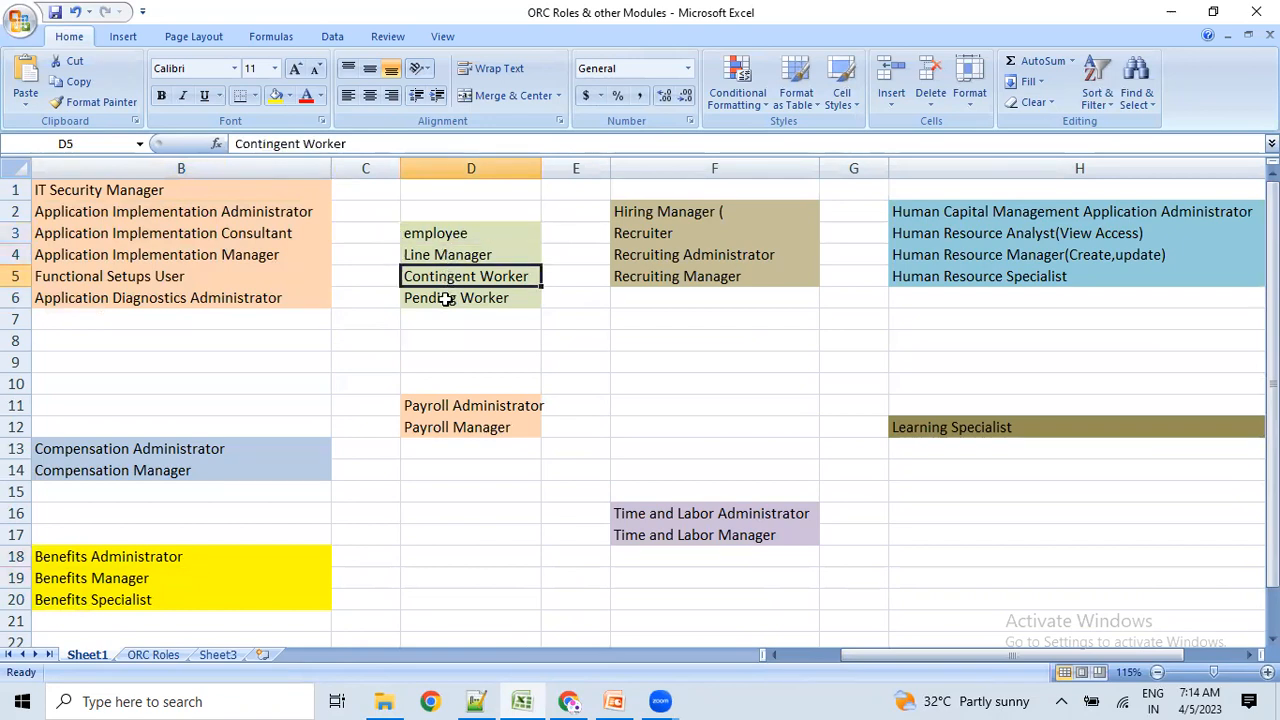
click(449, 297)
drag(451, 388, 443, 420)
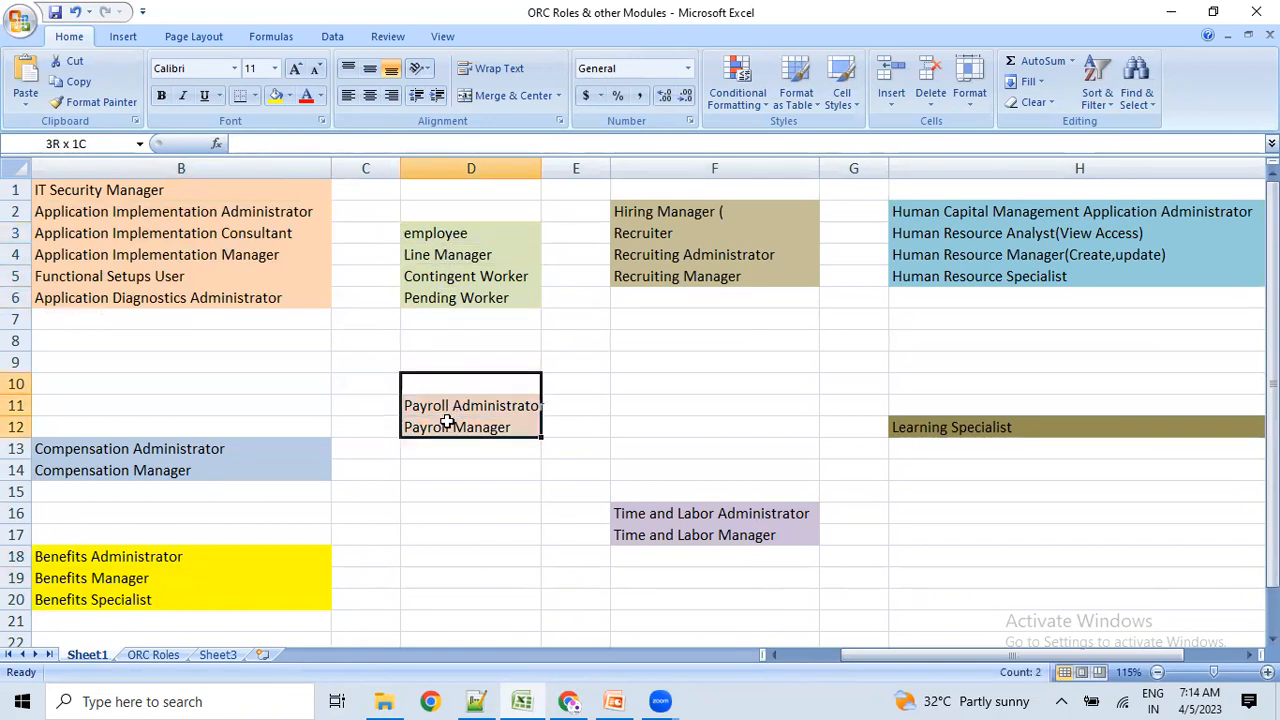
drag(960, 188, 933, 280)
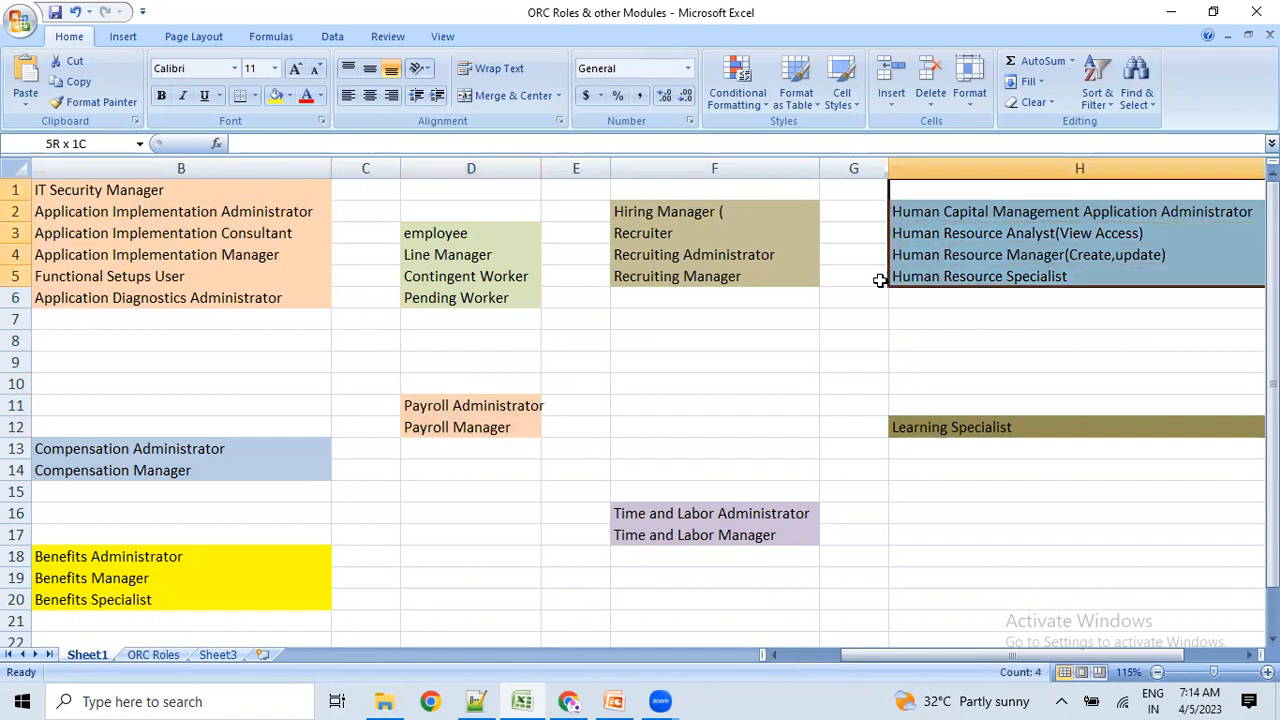
drag(663, 208, 664, 274)
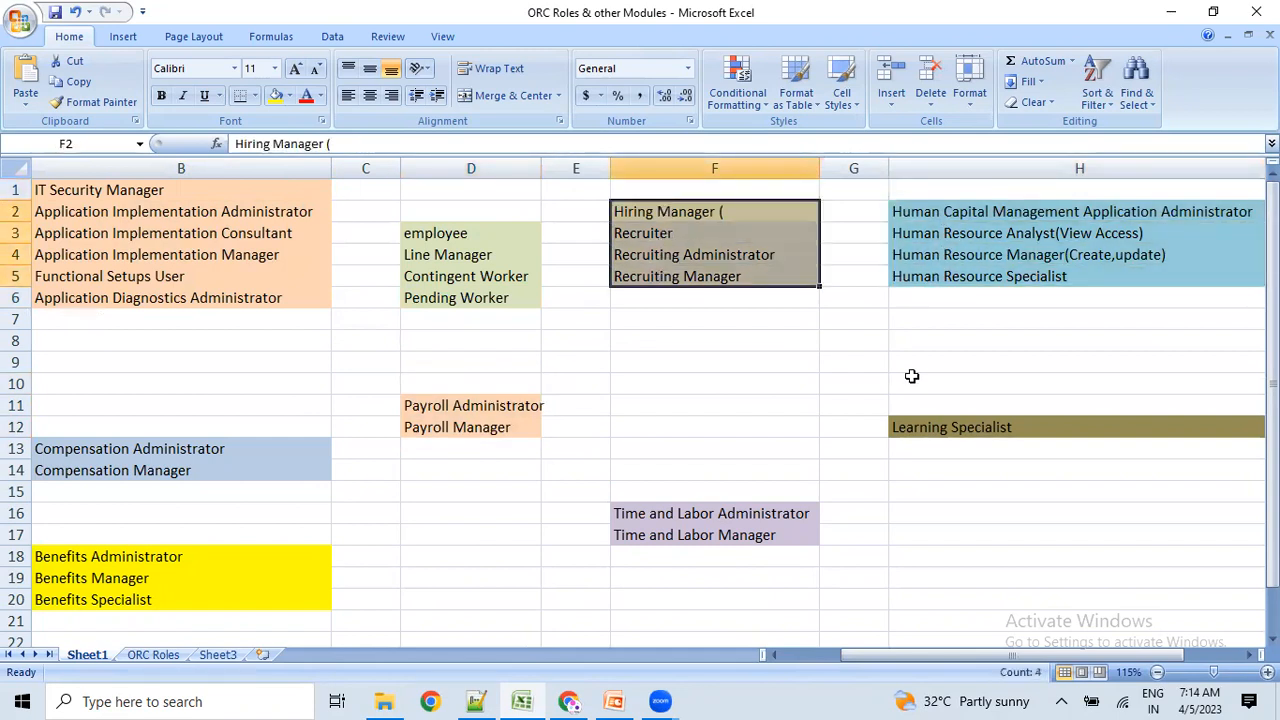
click(985, 406)
drag(745, 515, 742, 538)
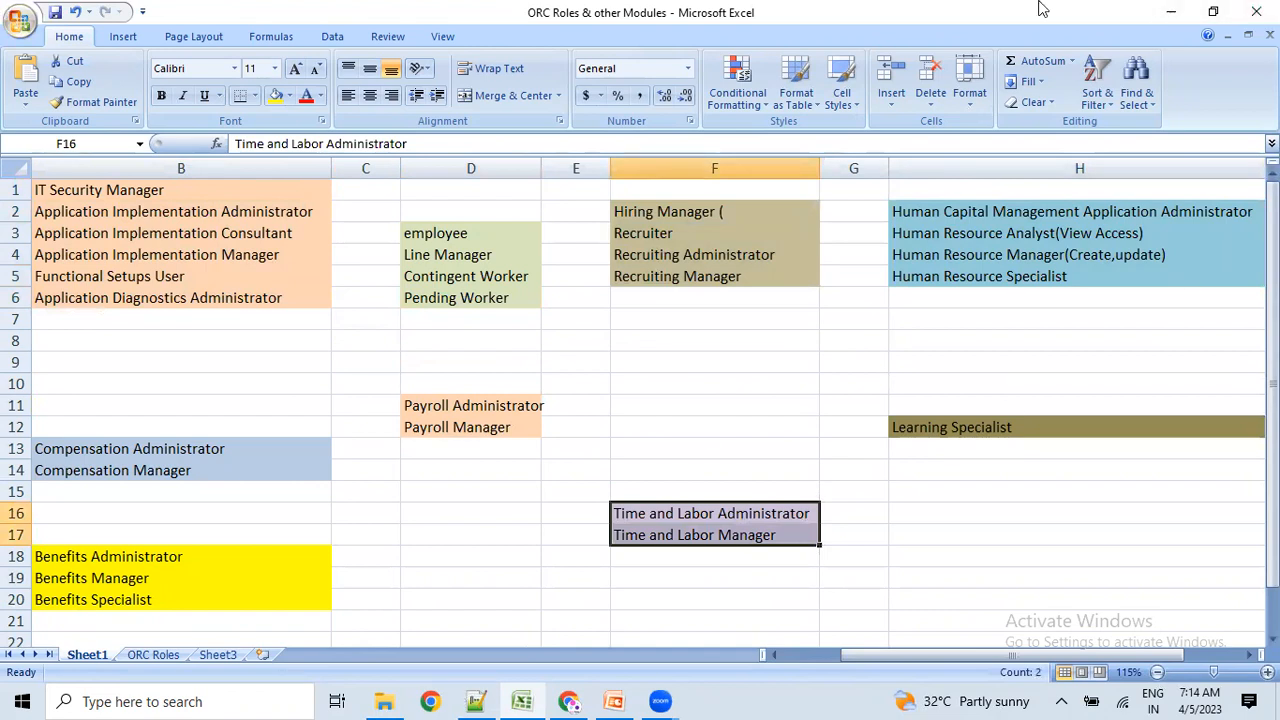
click(458, 512)
drag(478, 275, 905, 238)
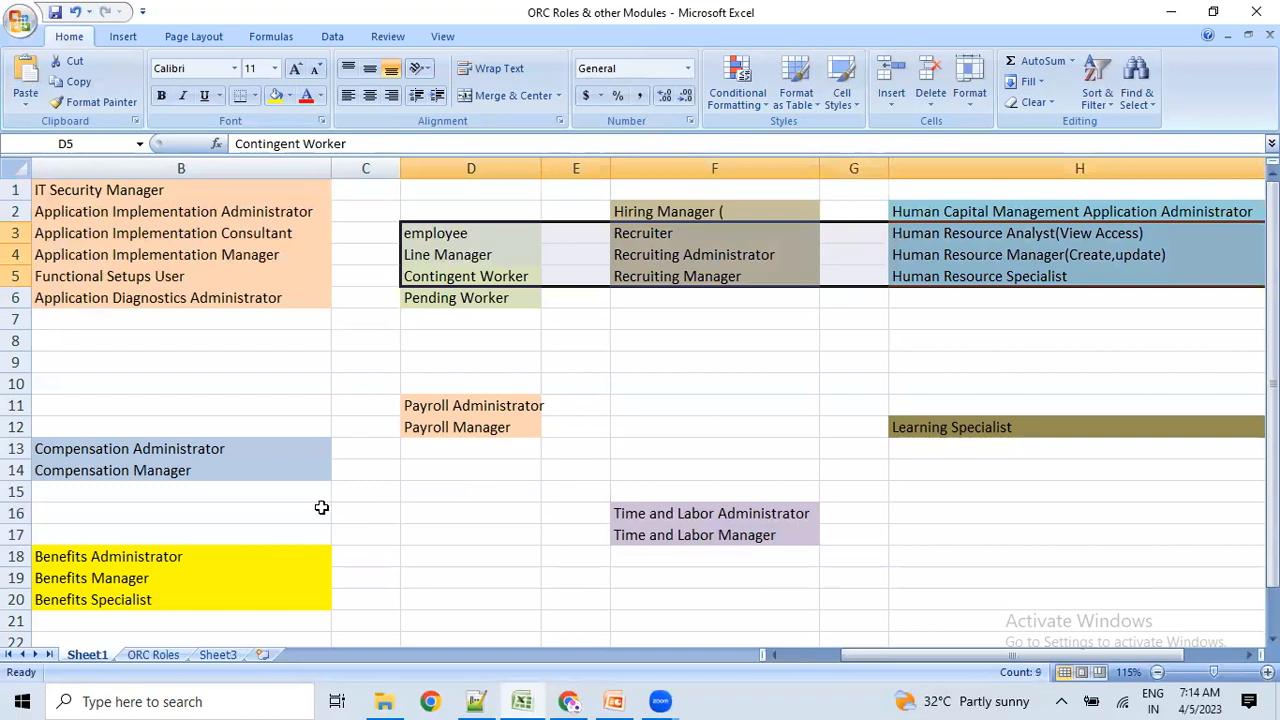
drag(260, 434, 1100, 580)
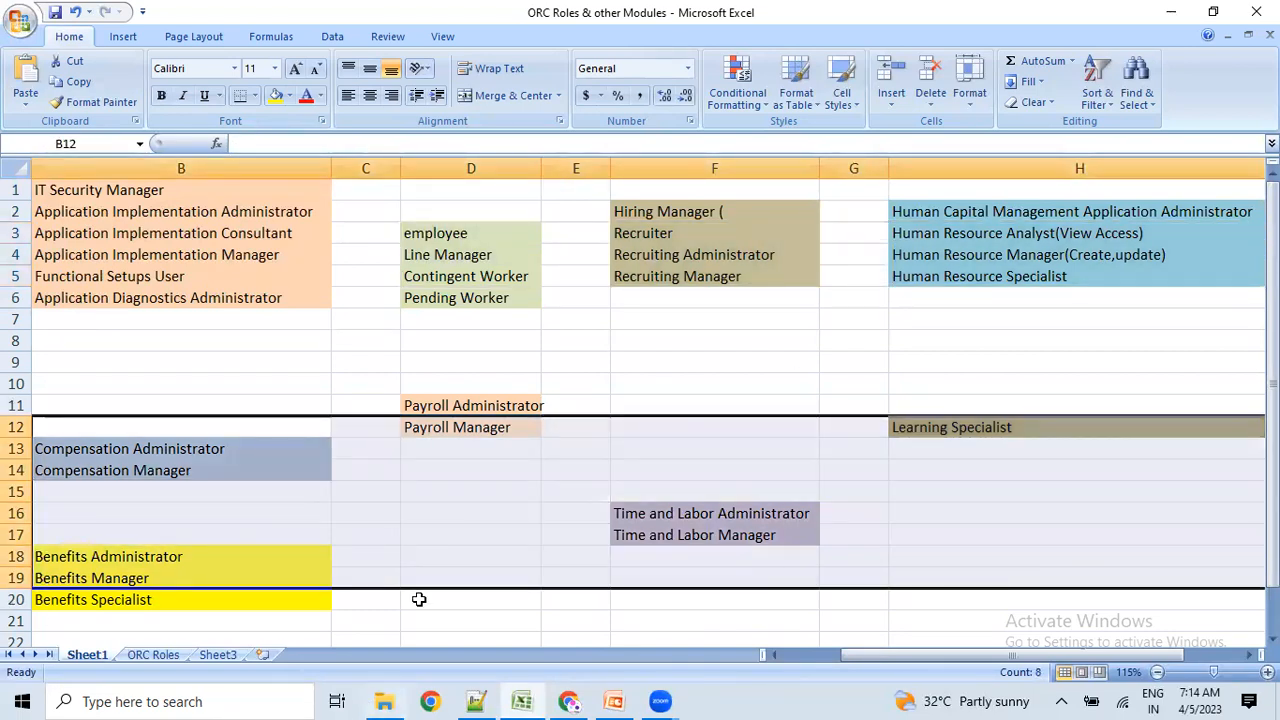
click(314, 380)
Select IT Security Manager in B1, then return the Security Console tab to the Fusion home page.
click(118, 192)
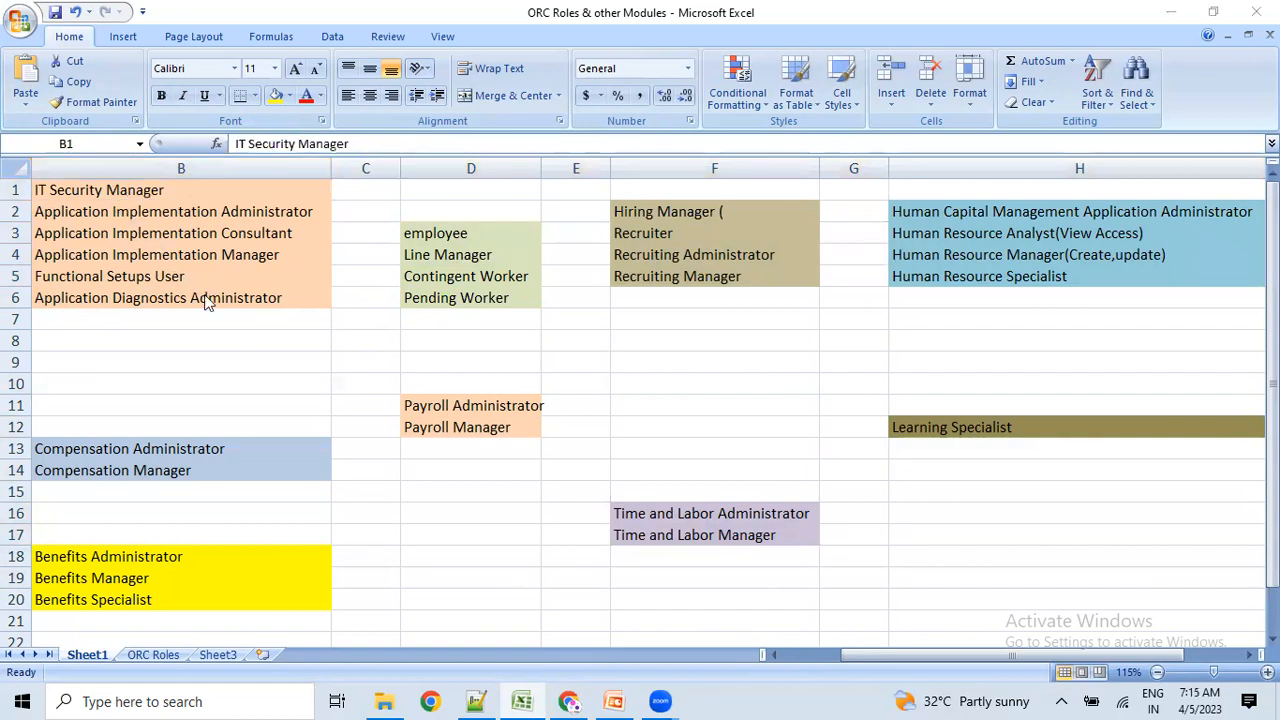
click(430, 700)
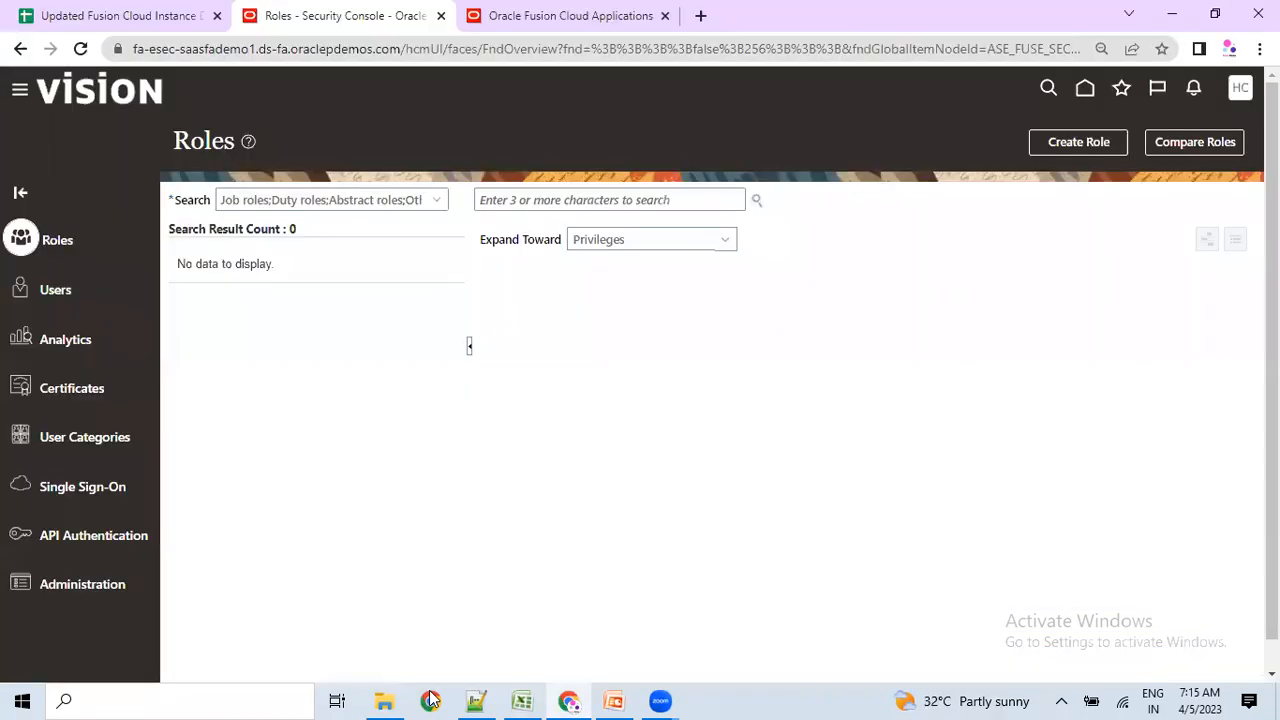
click(1085, 88)
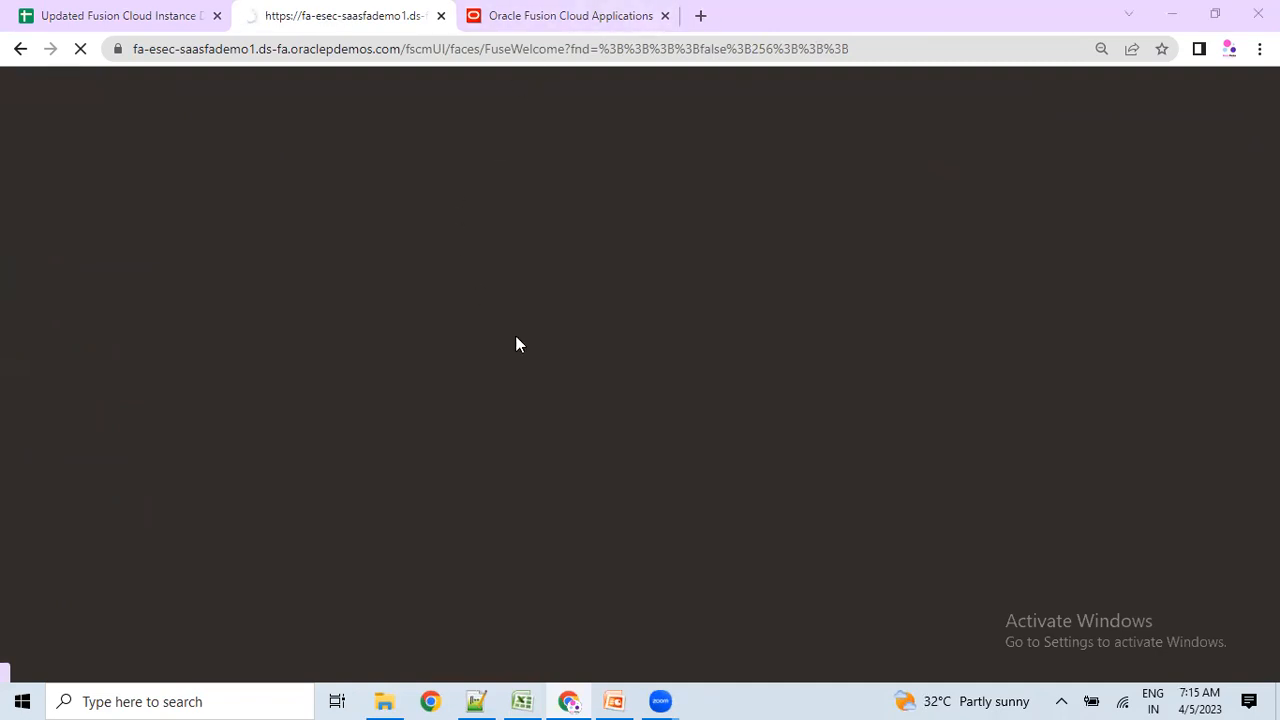
key(alt+Tab)
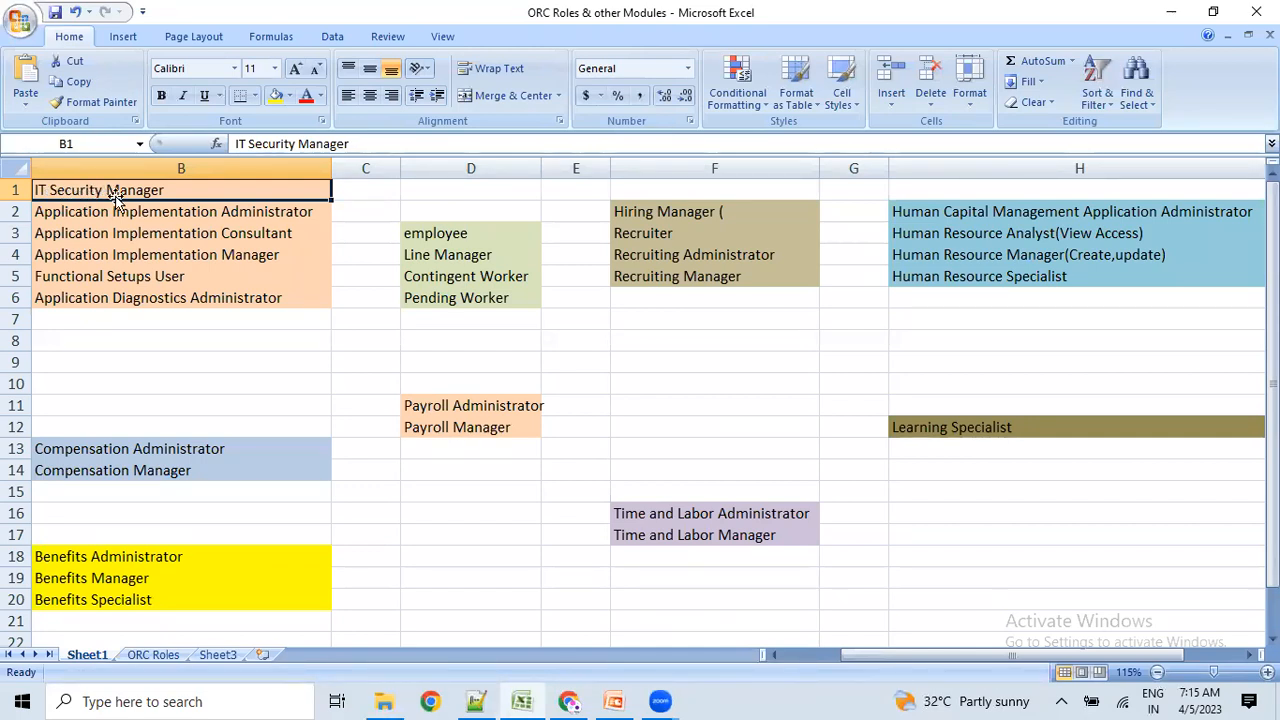
key(alt+Tab)
On the other user's Fusion home page, browse the full list of work areas.
click(545, 12)
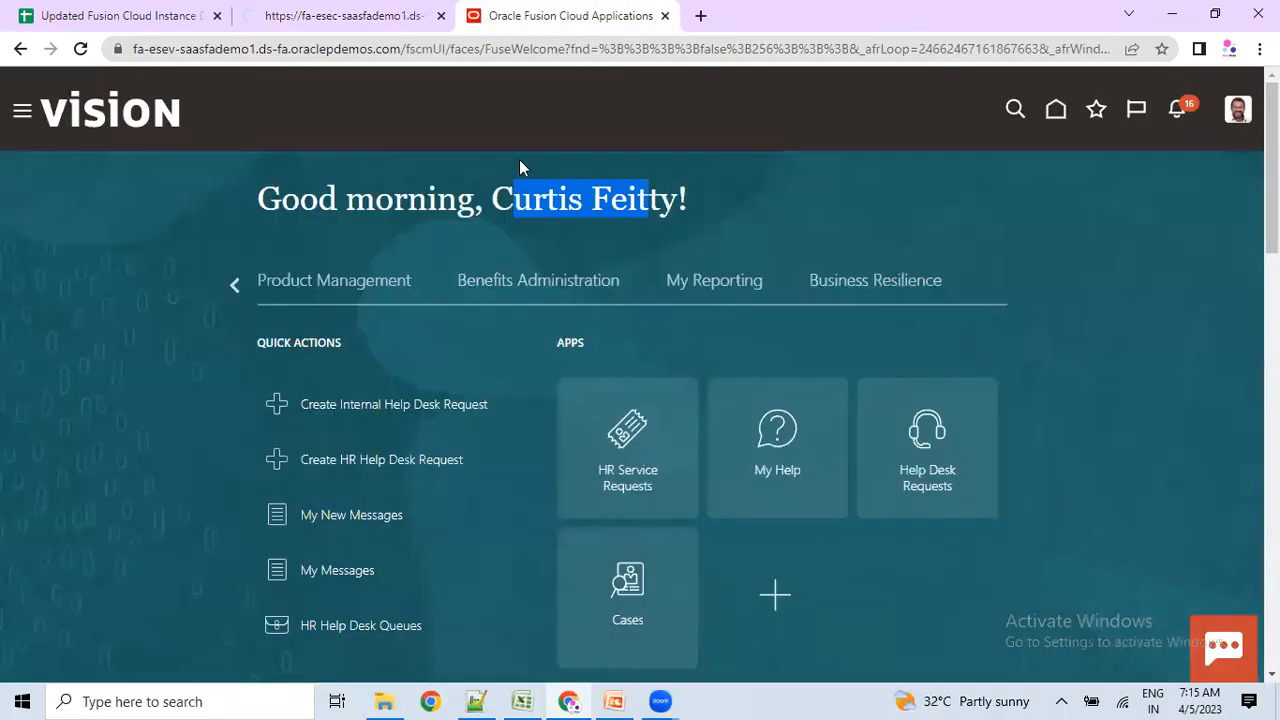
click(22, 112)
click(1134, 313)
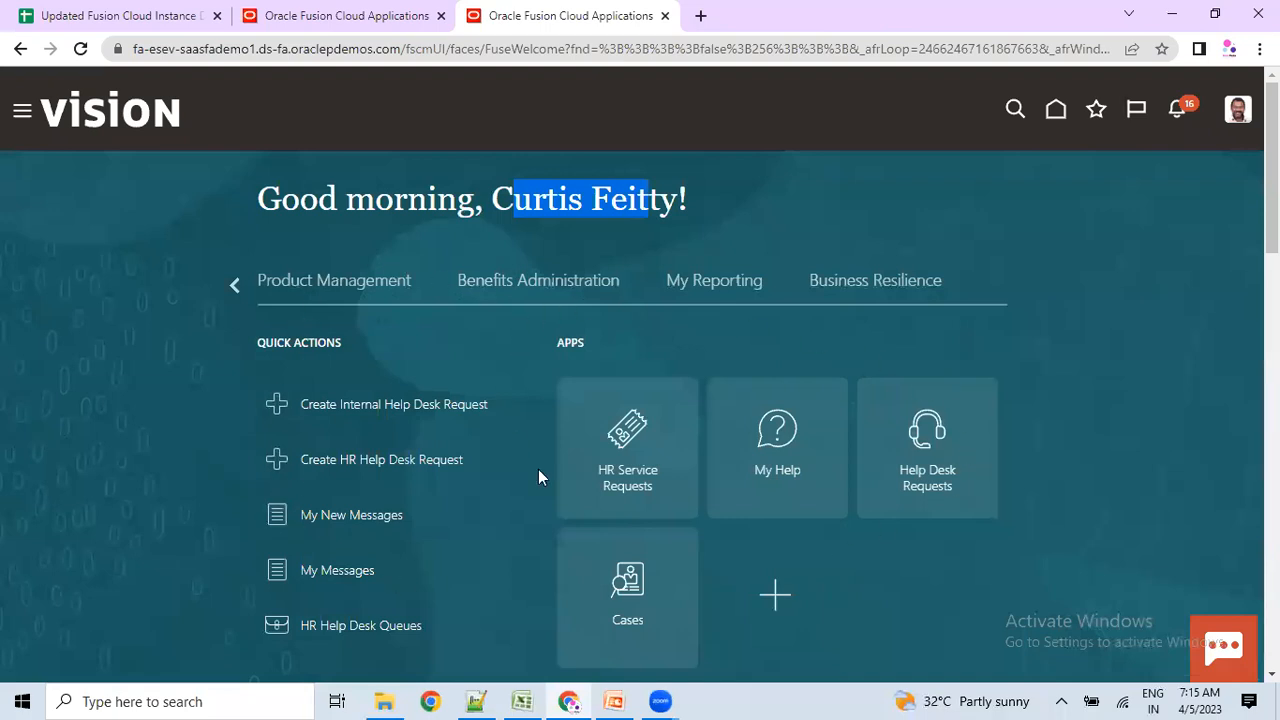
click(22, 111)
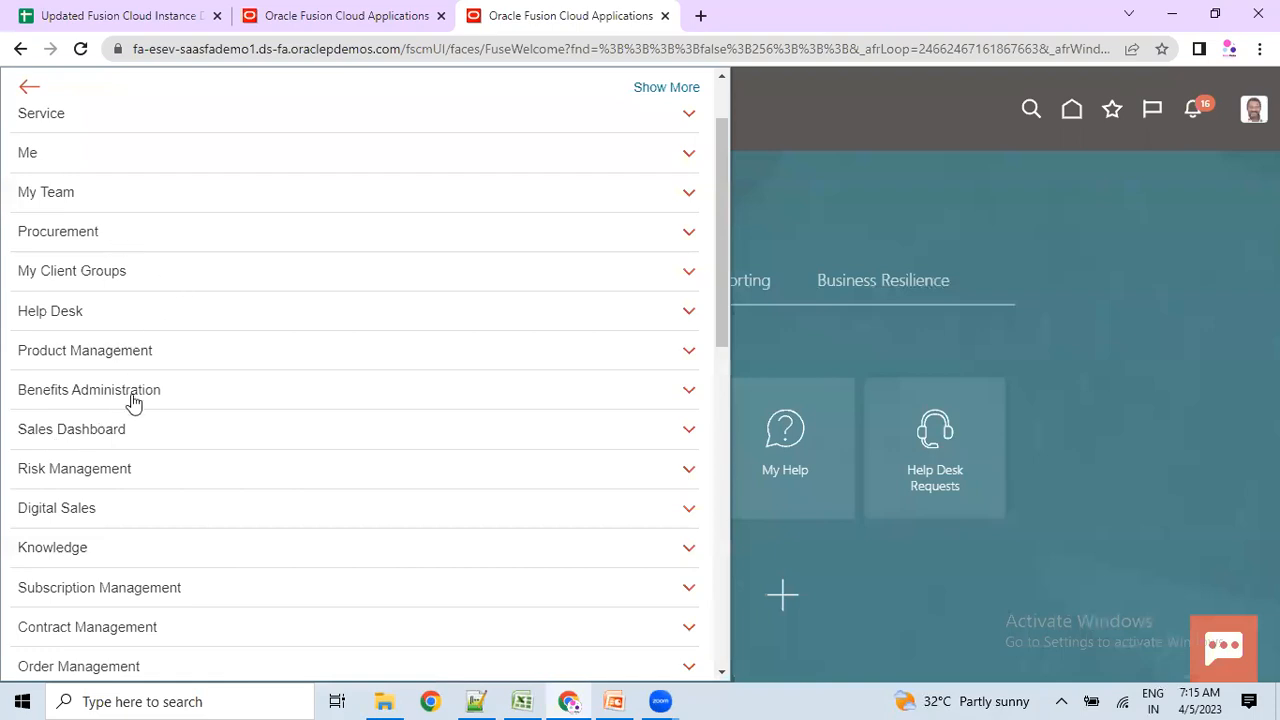
scroll(140, 440, down, 4)
scroll(143, 577, down, 5)
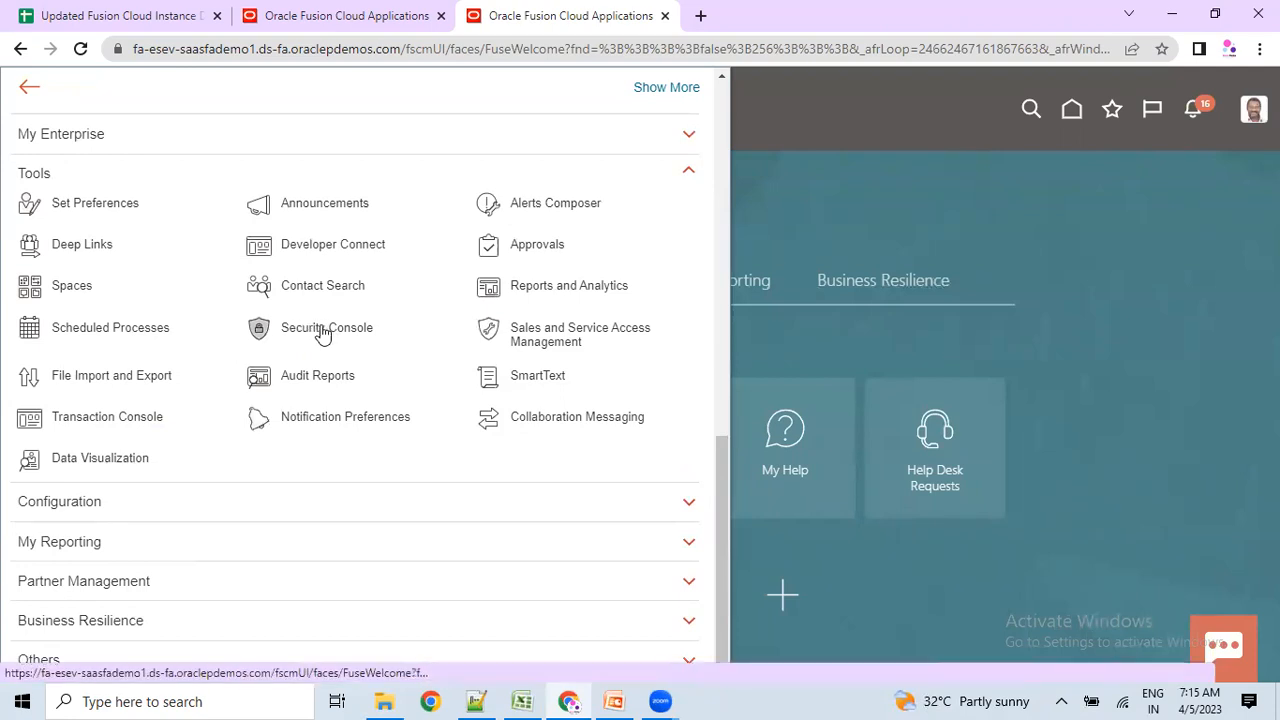
On the Oracle tab with the Tools apps, scroll to the Security Console tile and launch it.
click(330, 15)
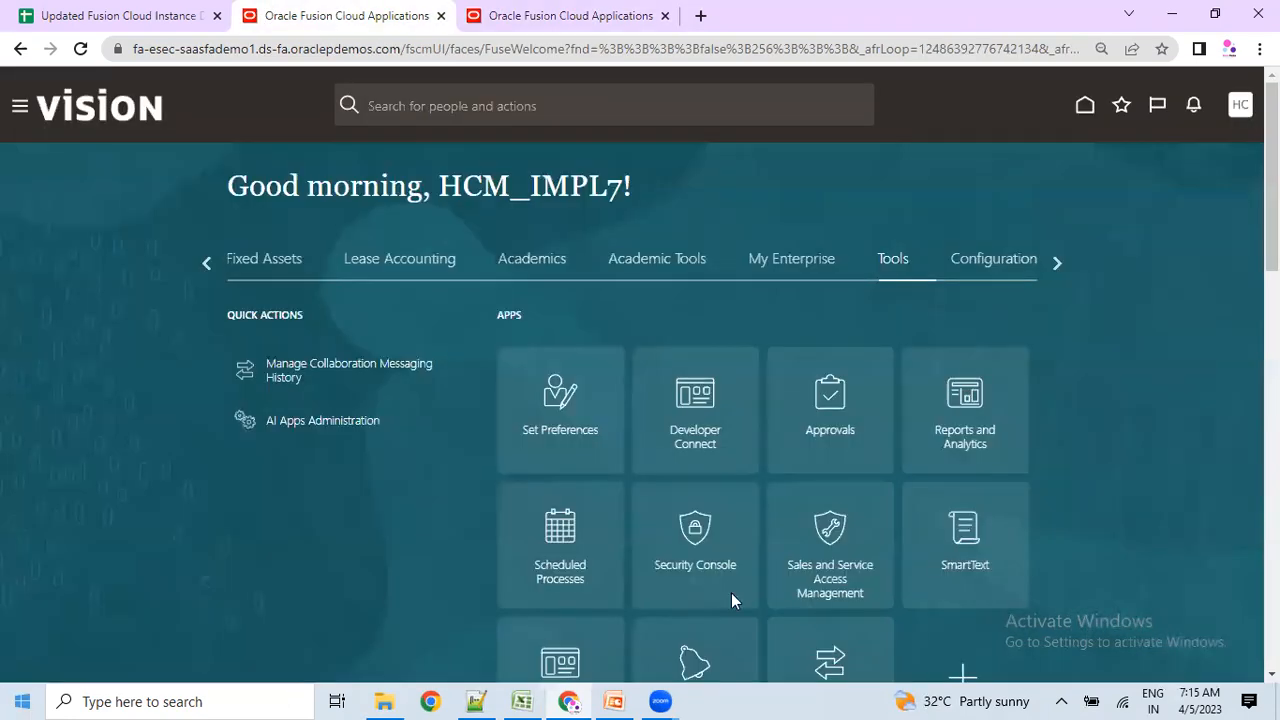
scroll(600, 410, down, 2)
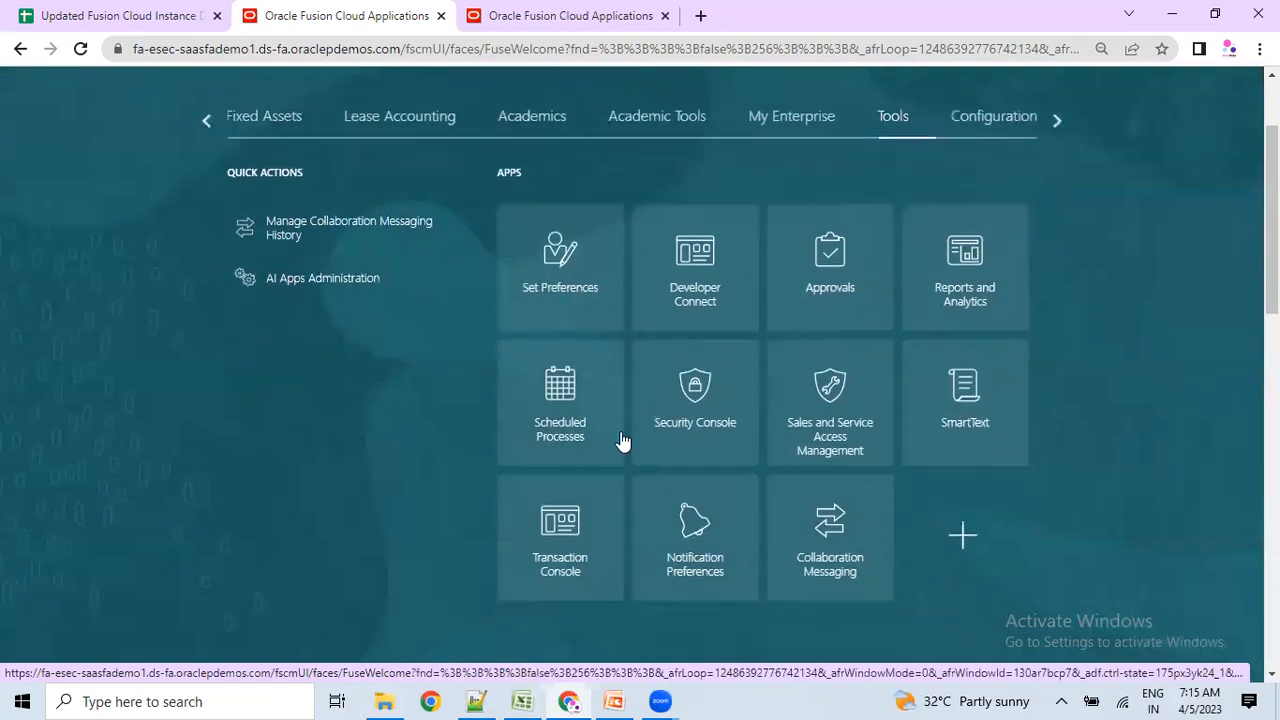
scroll(620, 440, down, 1)
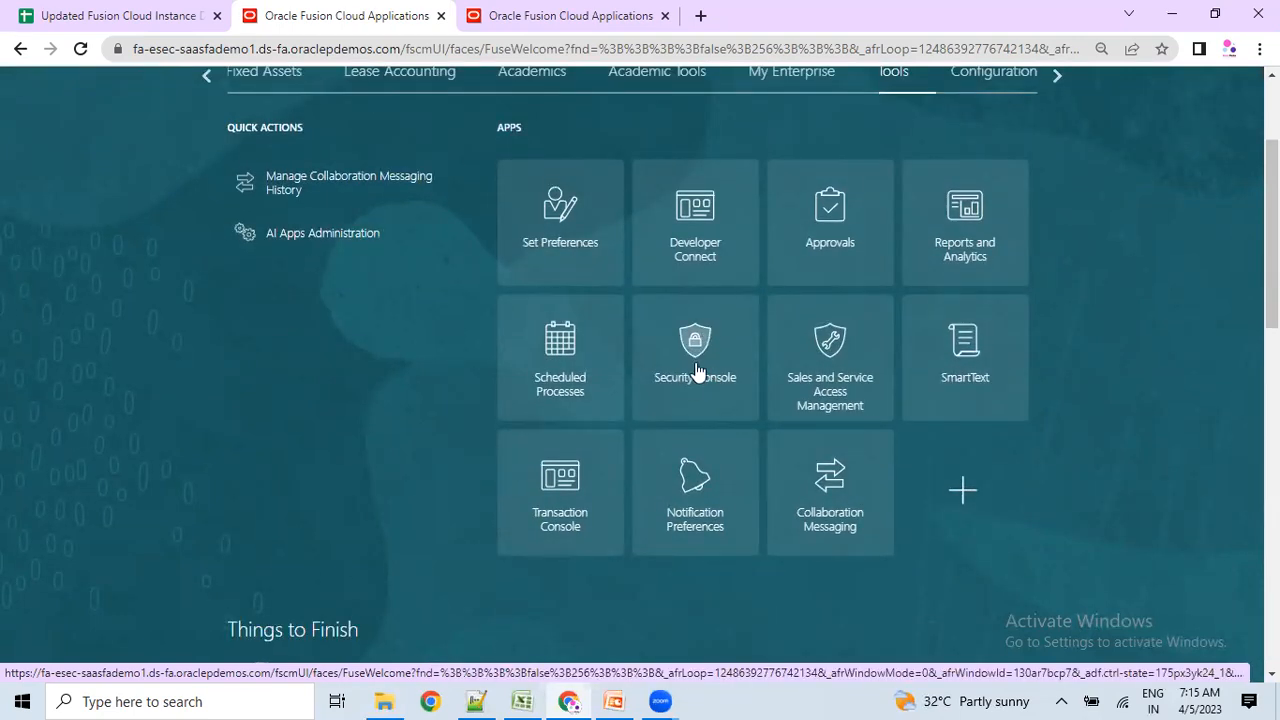
key(alt+Tab)
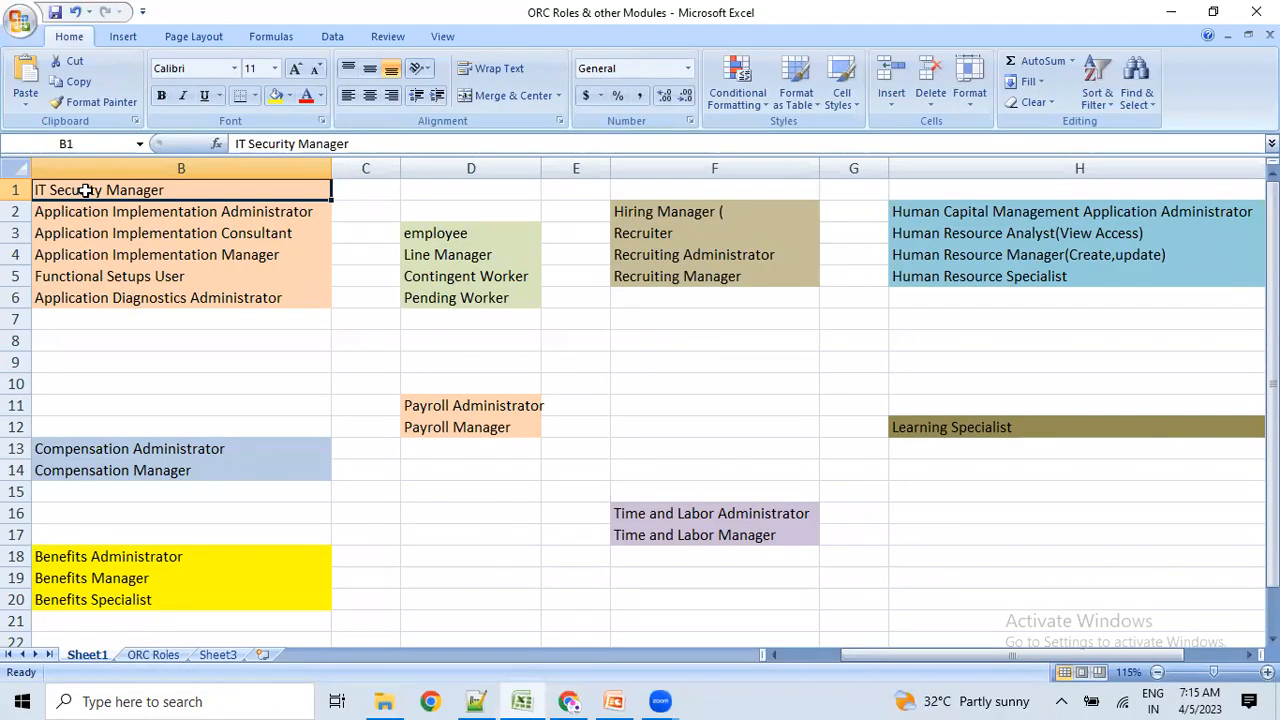
key(alt+Tab)
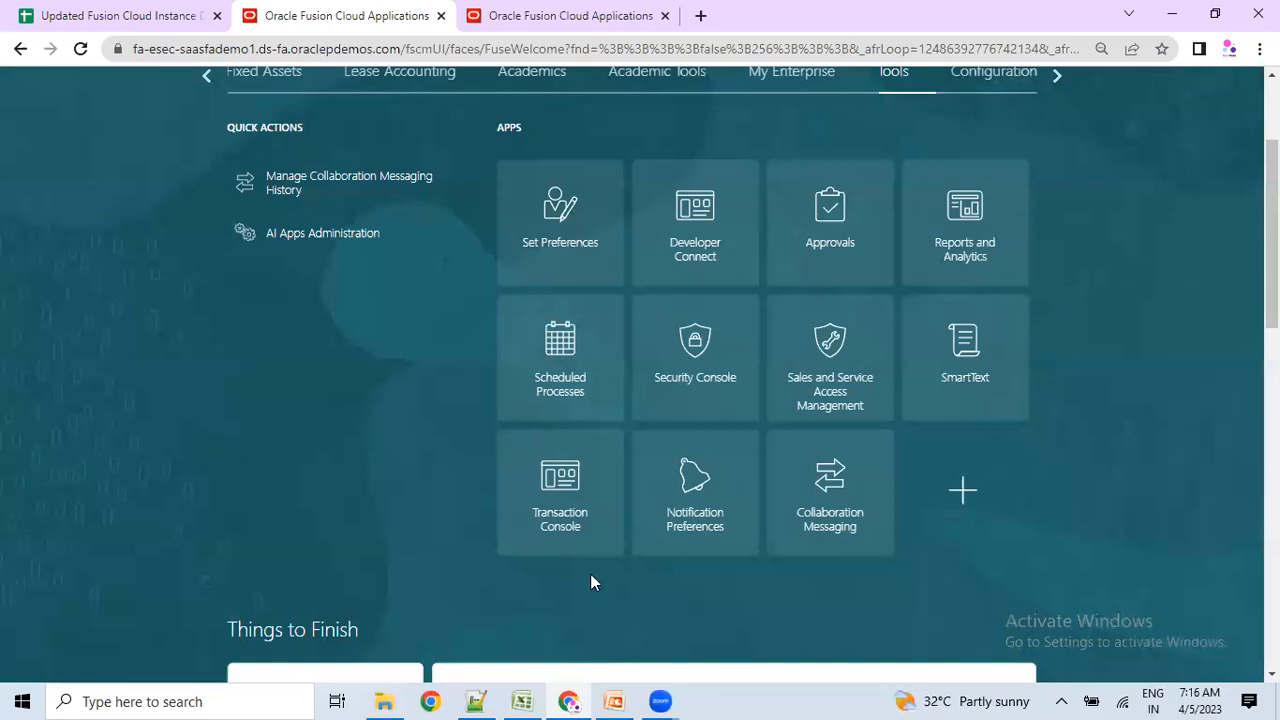
scroll(1240, 440, up, 2)
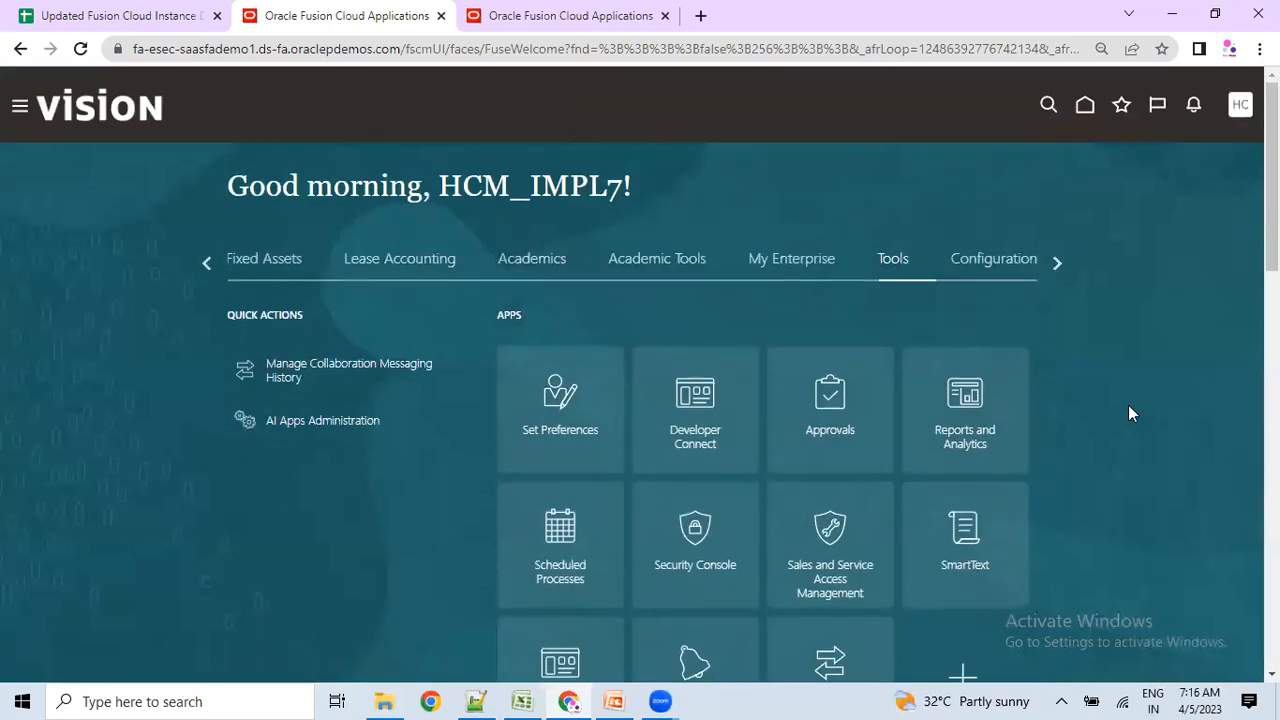
scroll(720, 537, down, 1)
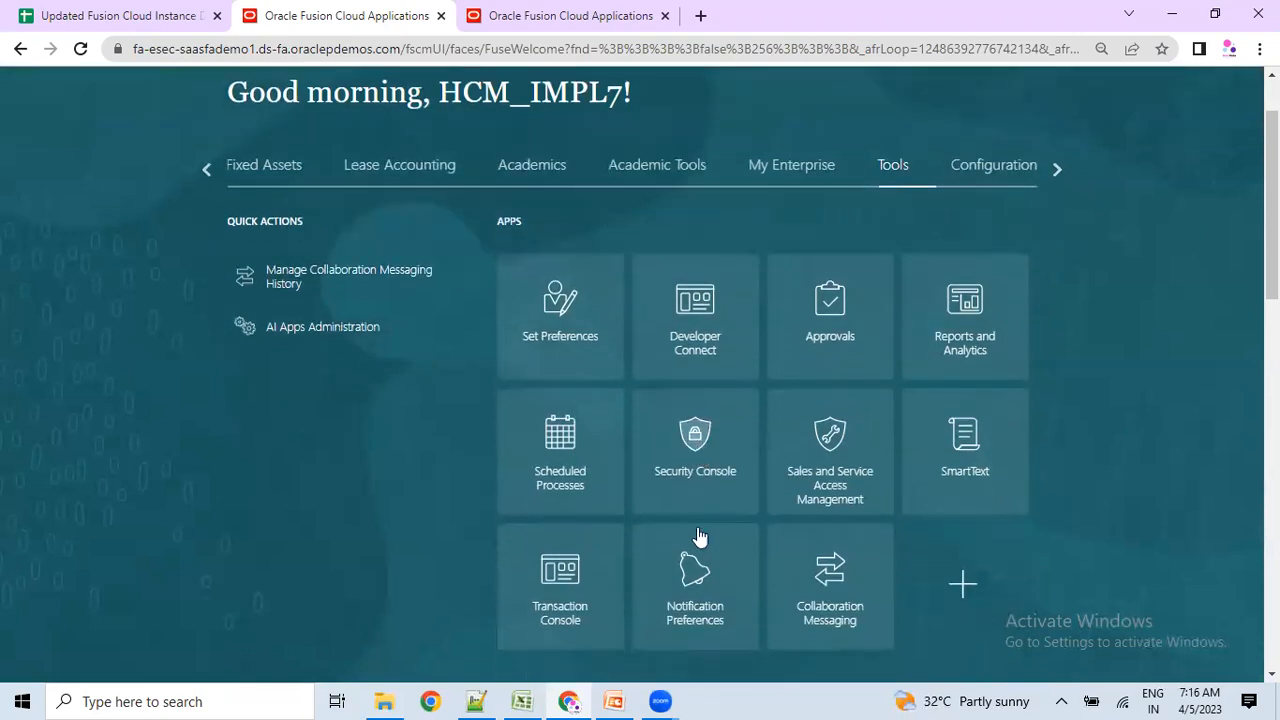
click(648, 645)
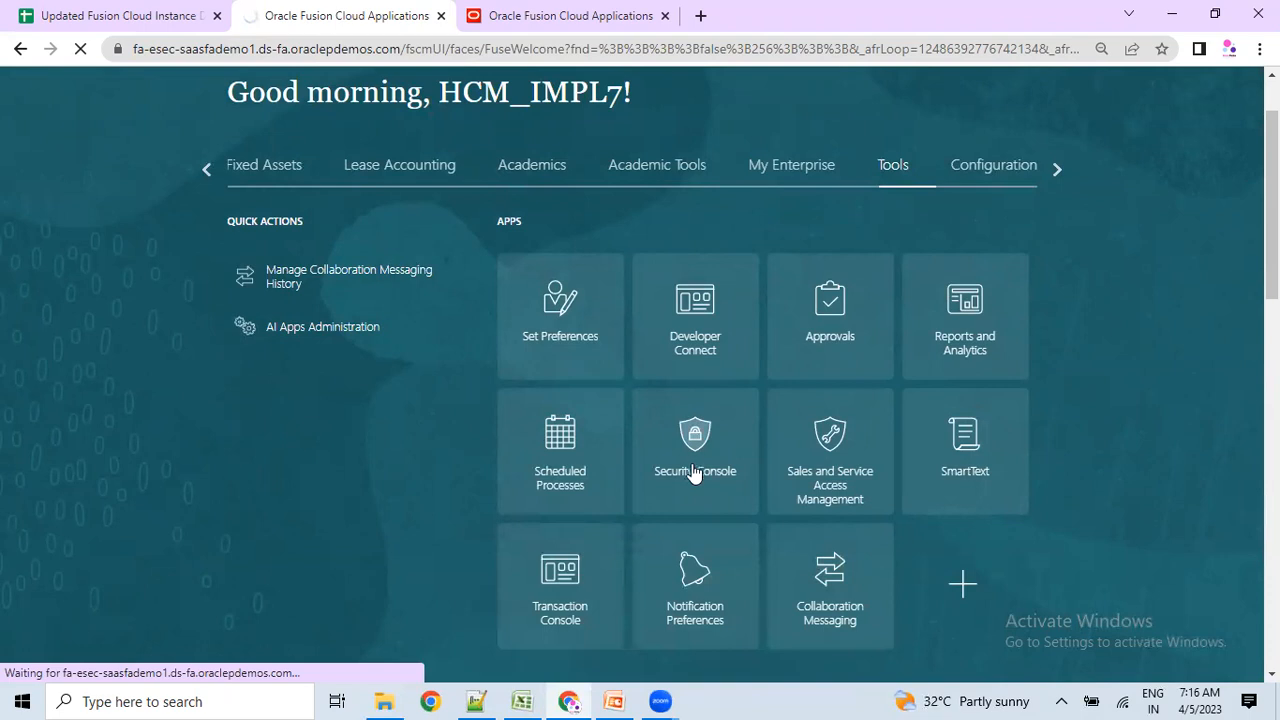
Open the Security Console to its empty User Accounts page and point out the page title.
click(634, 505)
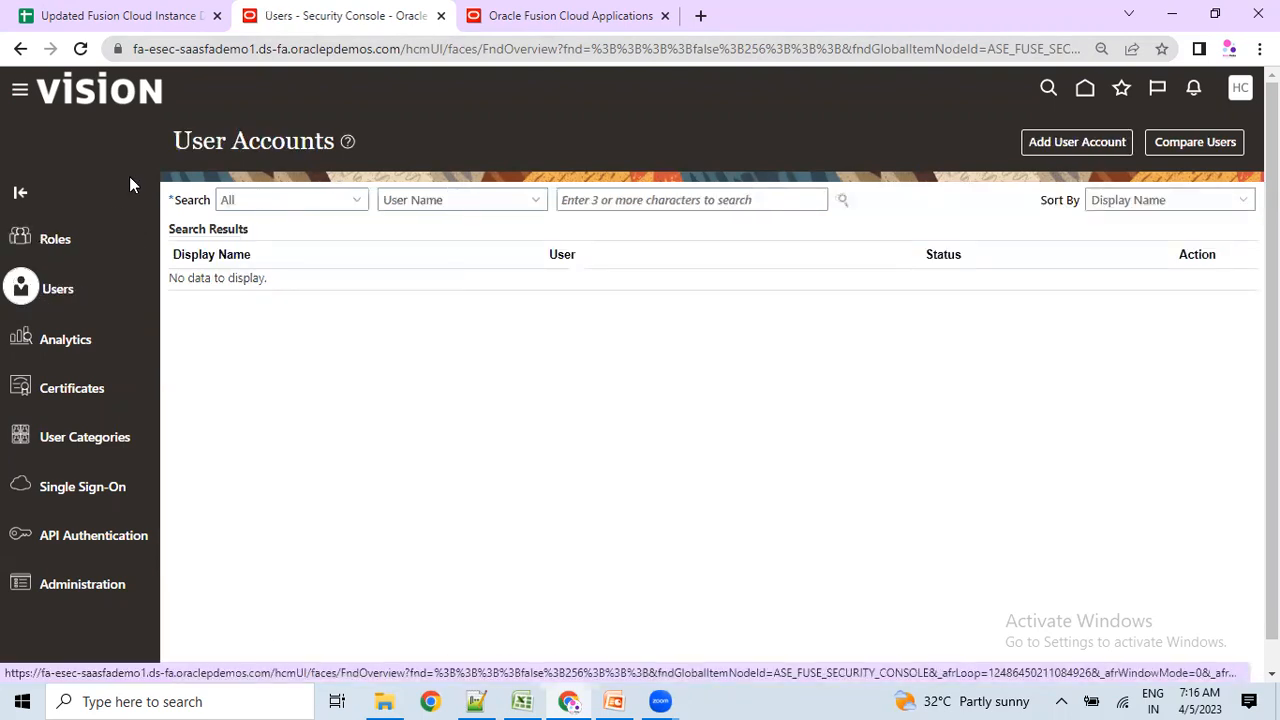
drag(173, 142, 334, 147)
click(326, 155)
click(730, 462)
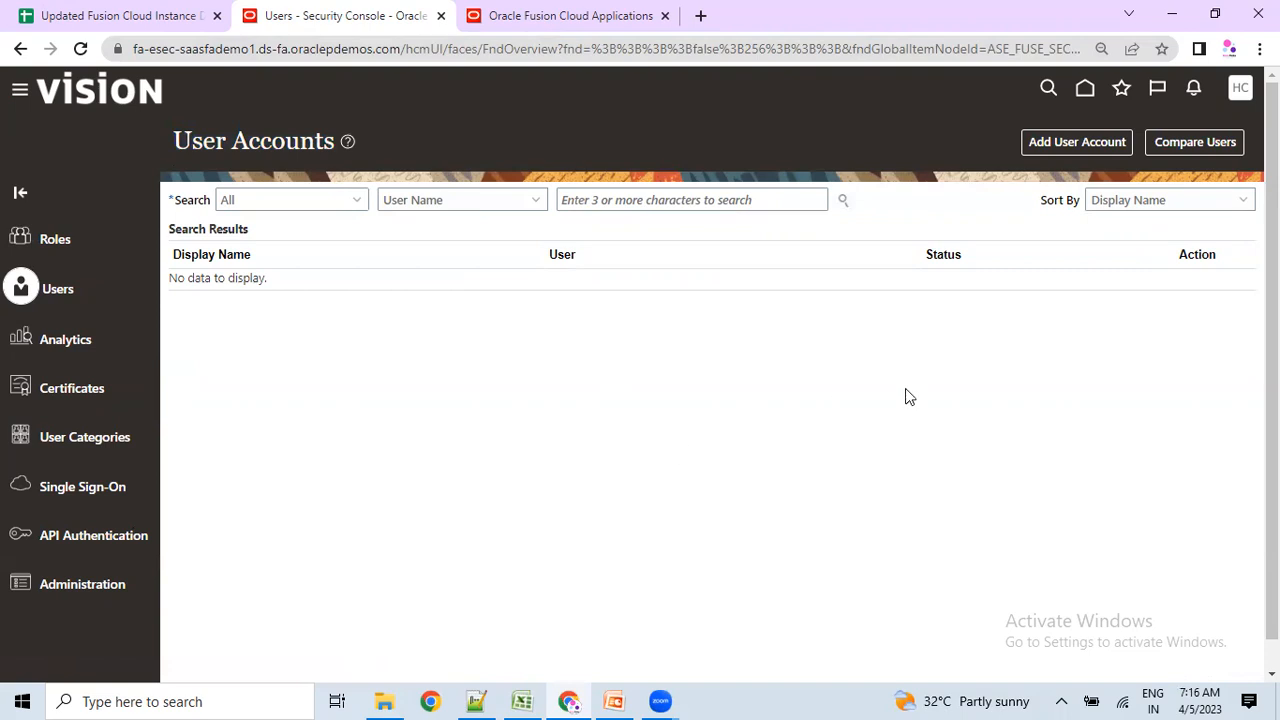
Start a new user account and review its User Information fields.
click(1077, 146)
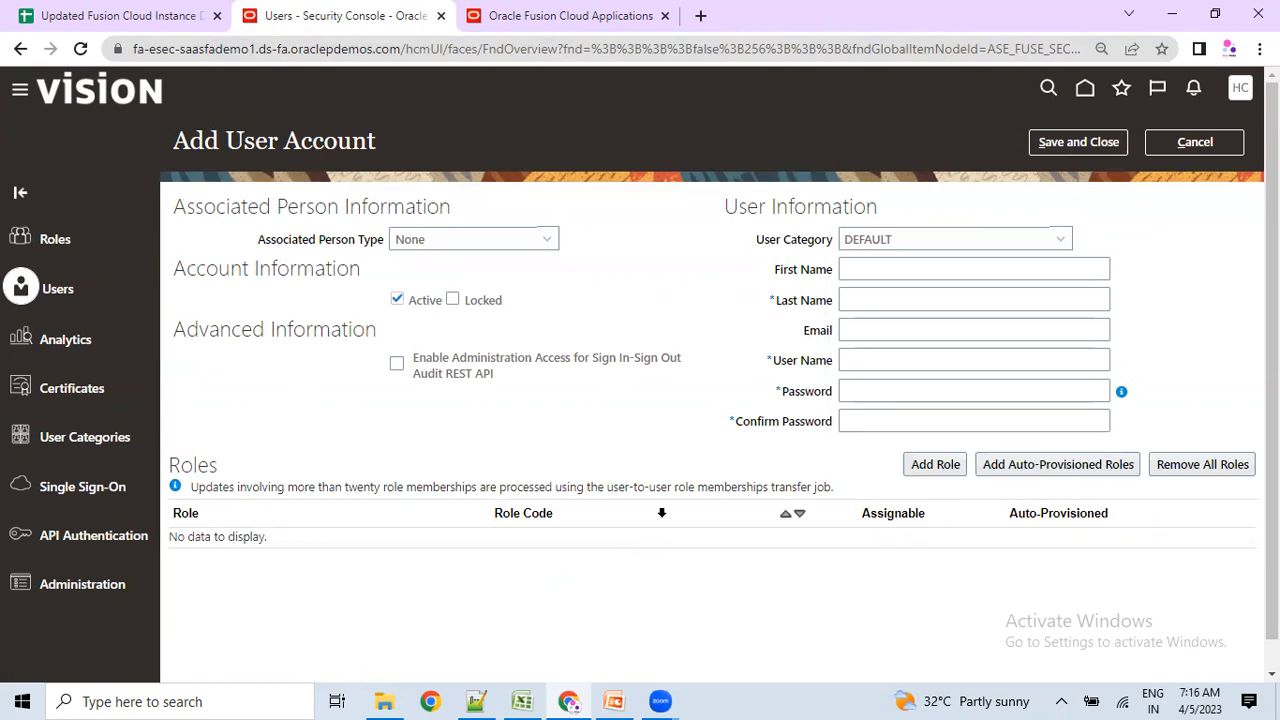
drag(727, 207, 1123, 424)
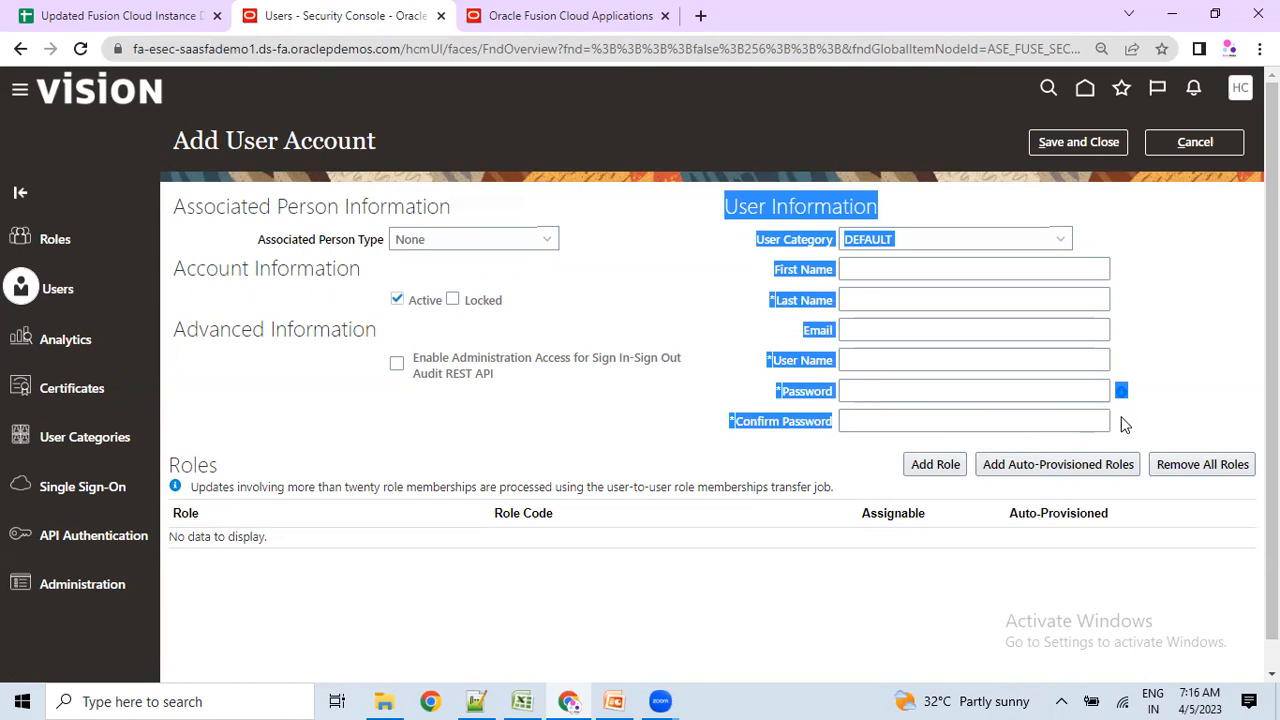
scroll(637, 554, down, 1)
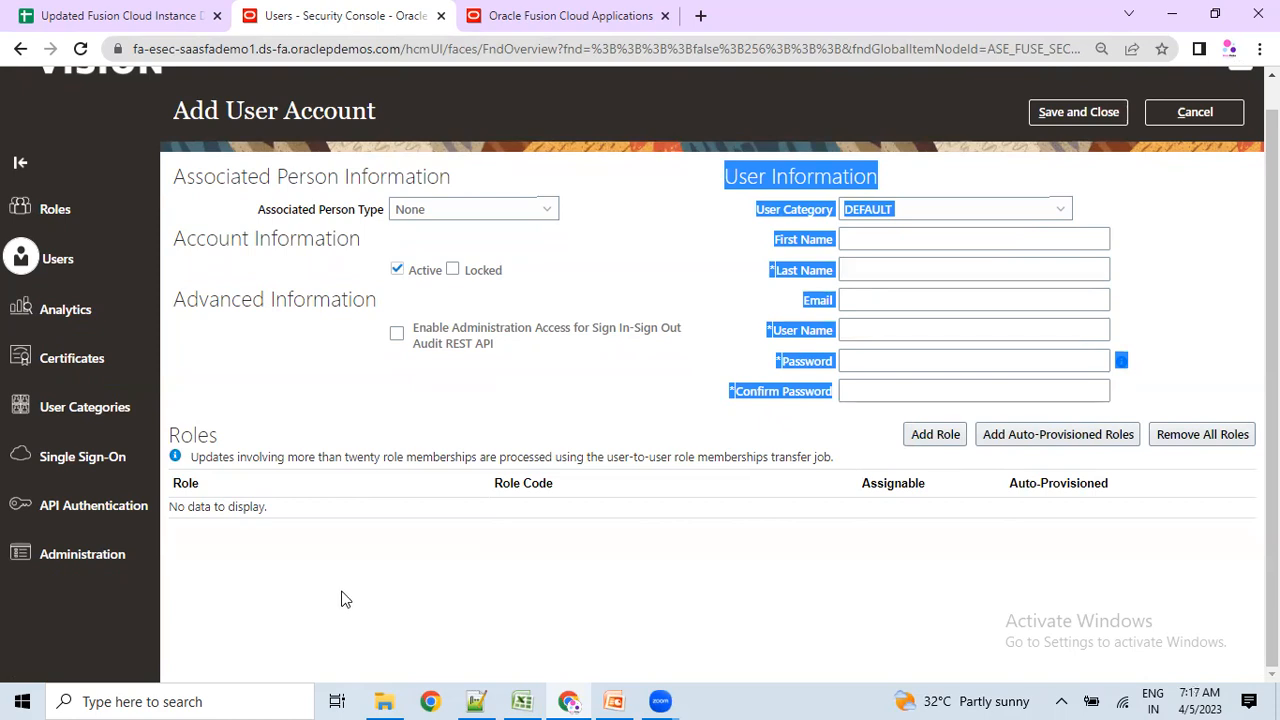
click(650, 292)
scroll(785, 317, up, 1)
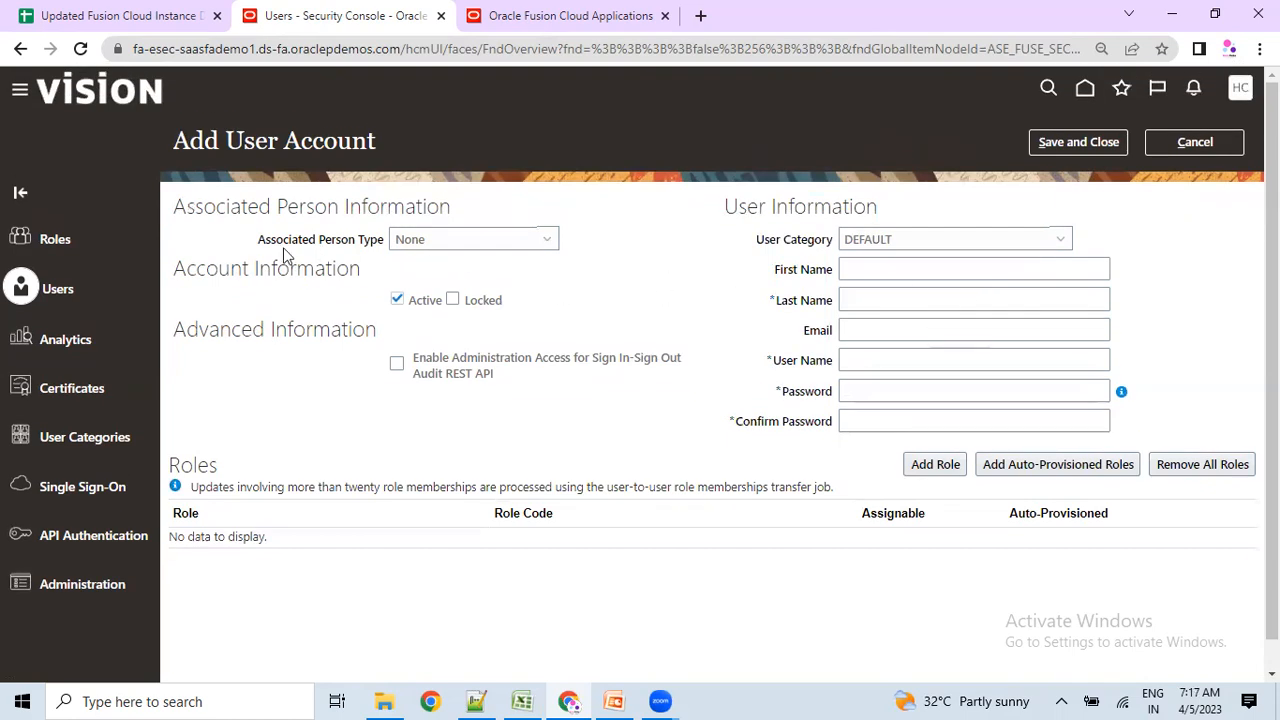
Keep Associated Person Type as None, note the password fields, and switch to Excel.
drag(227, 209, 453, 210)
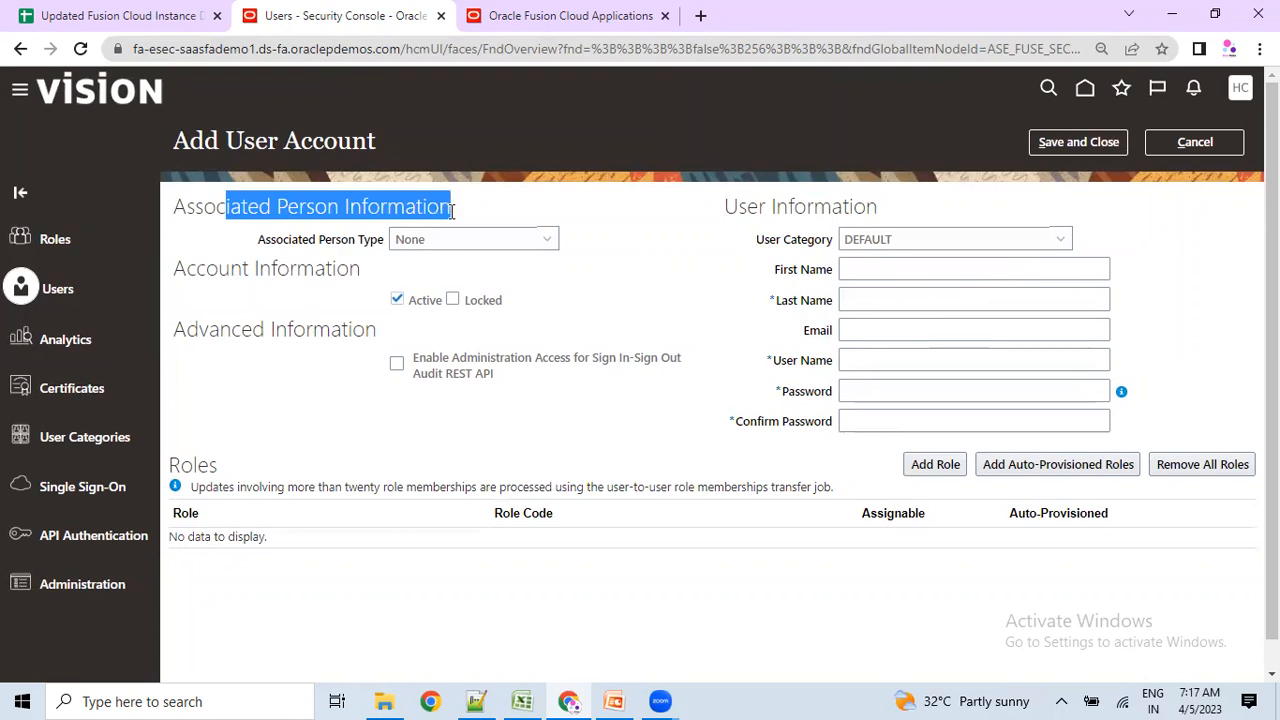
click(413, 244)
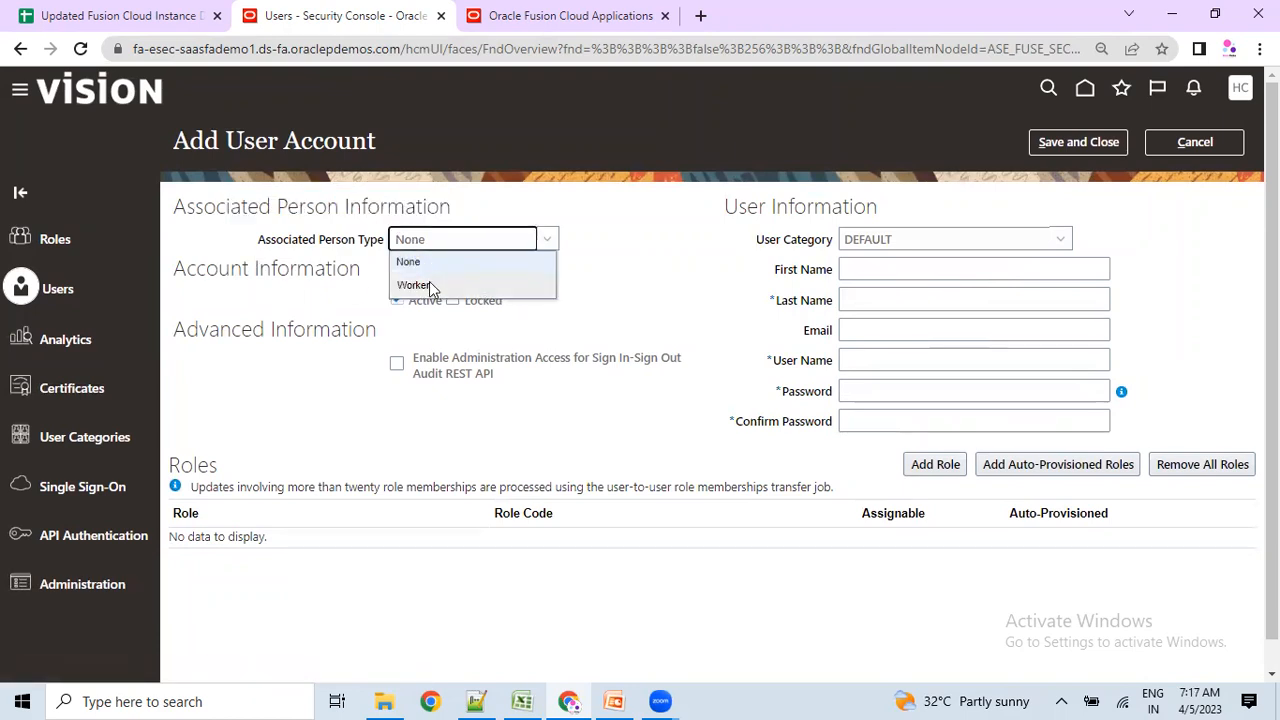
click(420, 262)
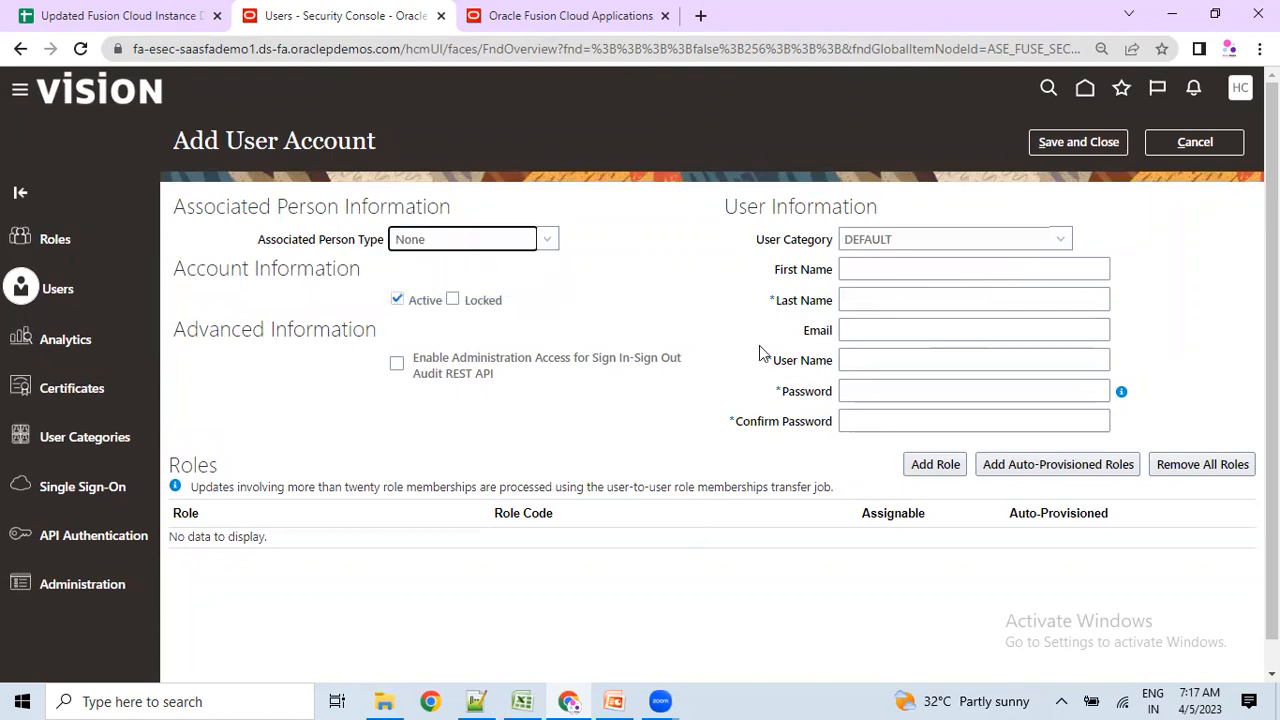
click(746, 213)
drag(822, 430, 822, 391)
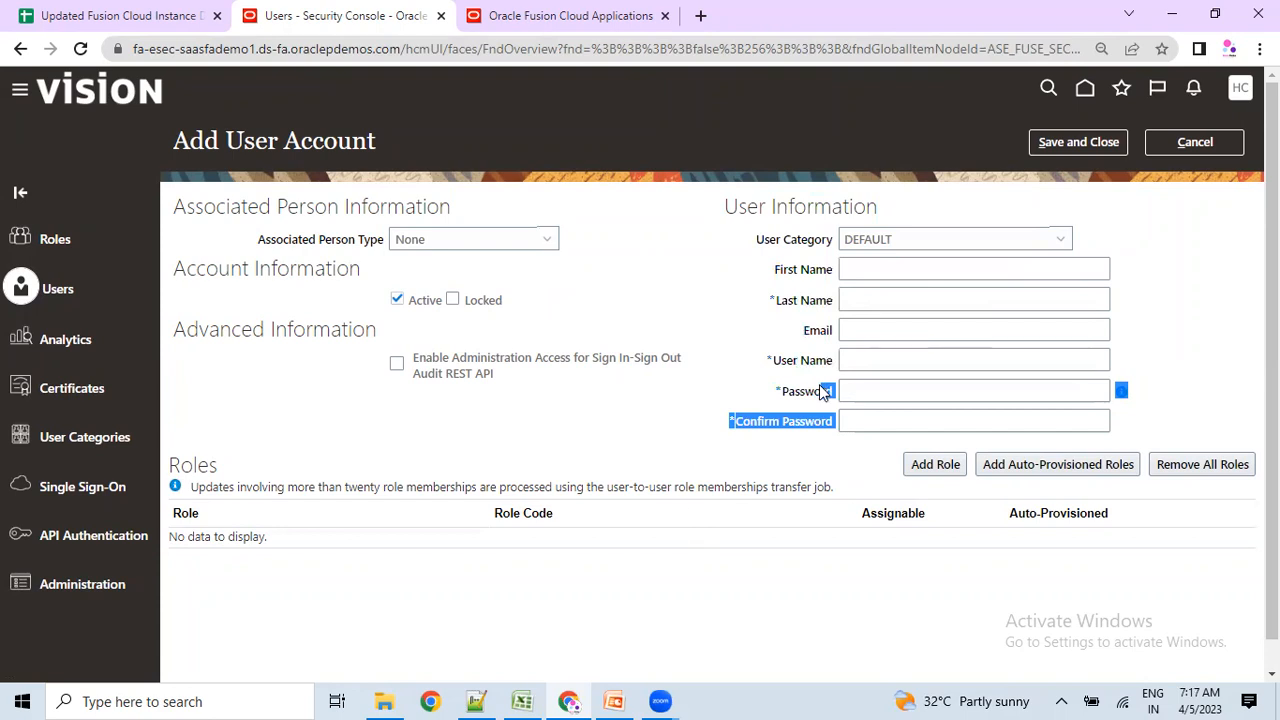
click(522, 701)
scroll(664, 490, down, 3)
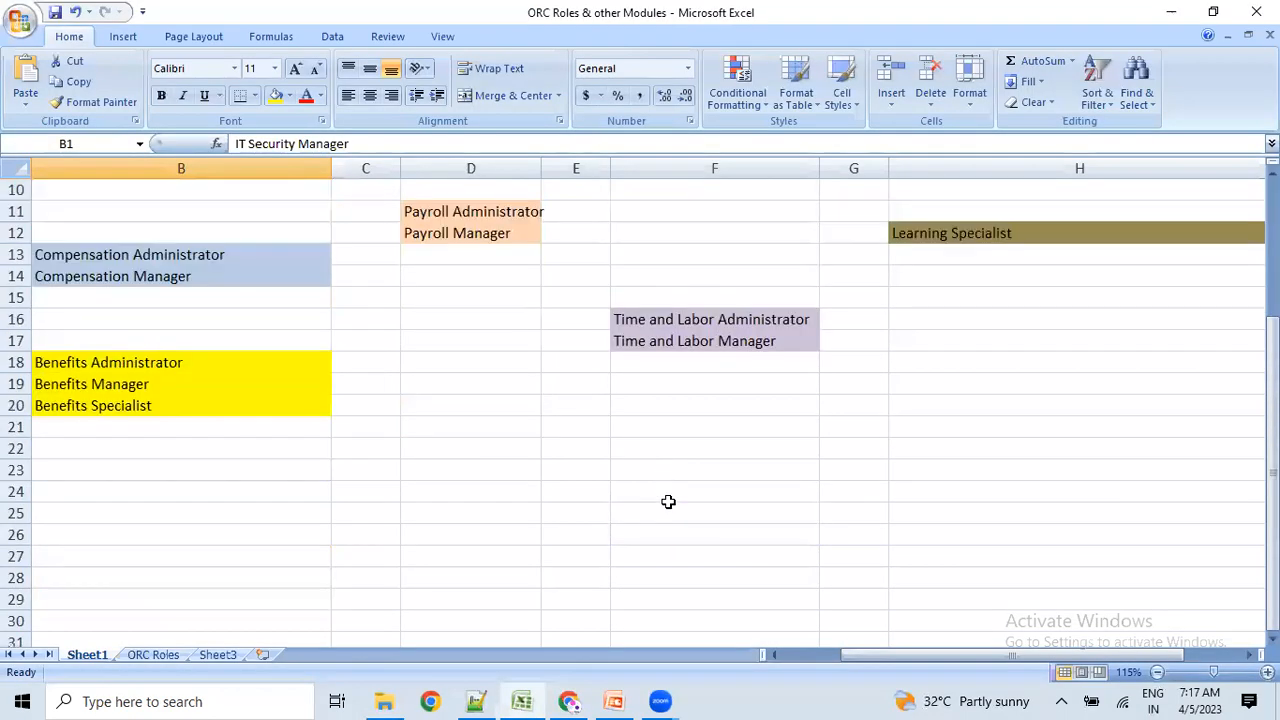
Enter 'Employee' in F24 and 'user' in G24.
click(666, 495)
text(Employee)
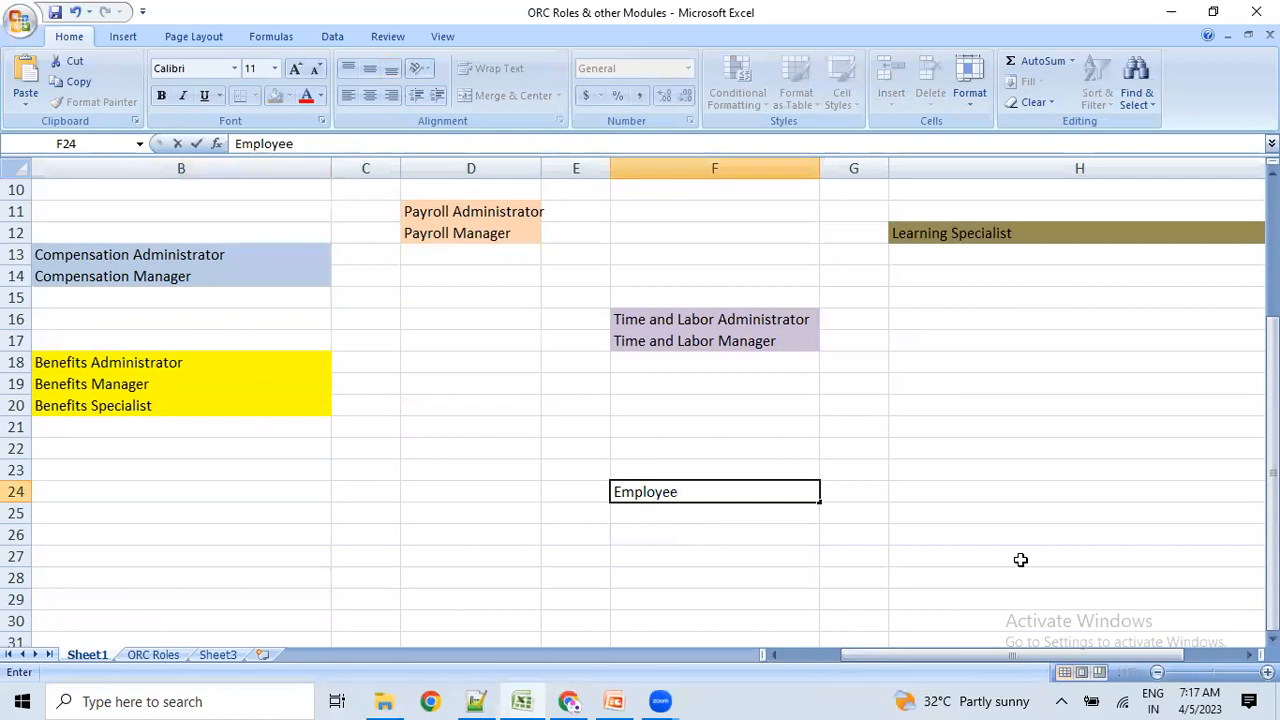
key(Tab)
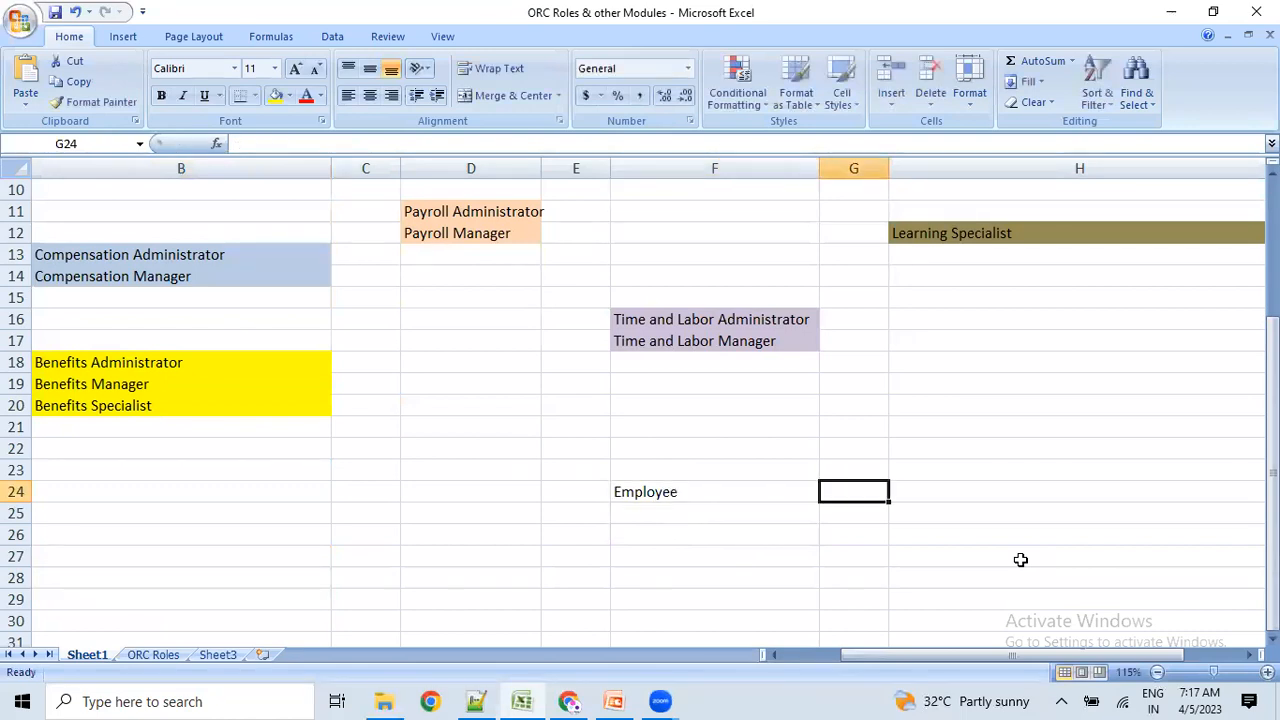
text(user)
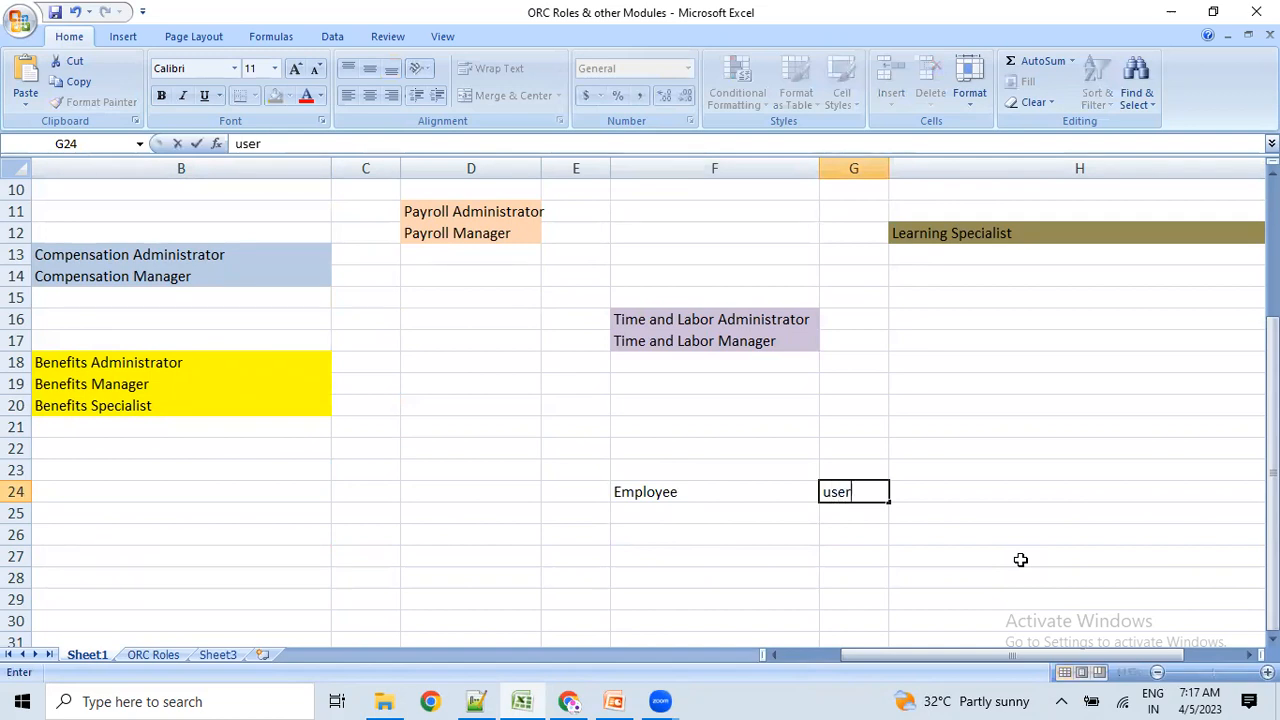
key(Return)
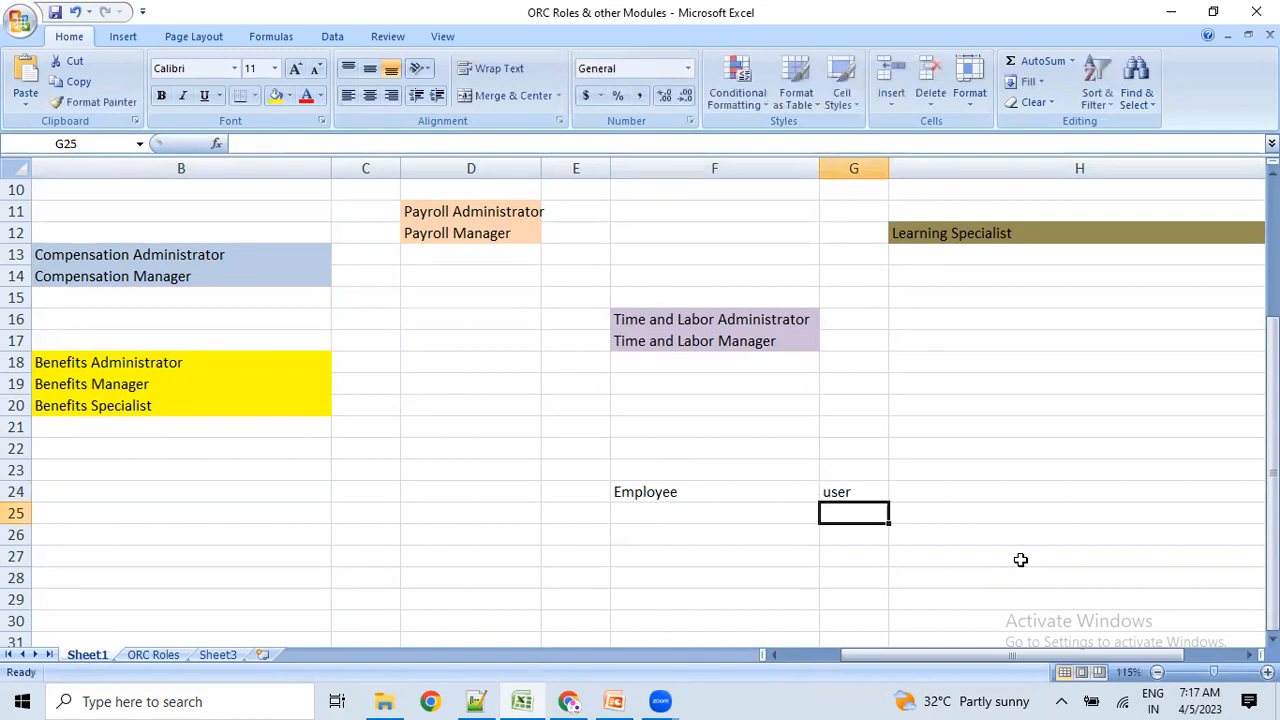
Add 'user' in G25 and 'not availible' in F25.
click(702, 495)
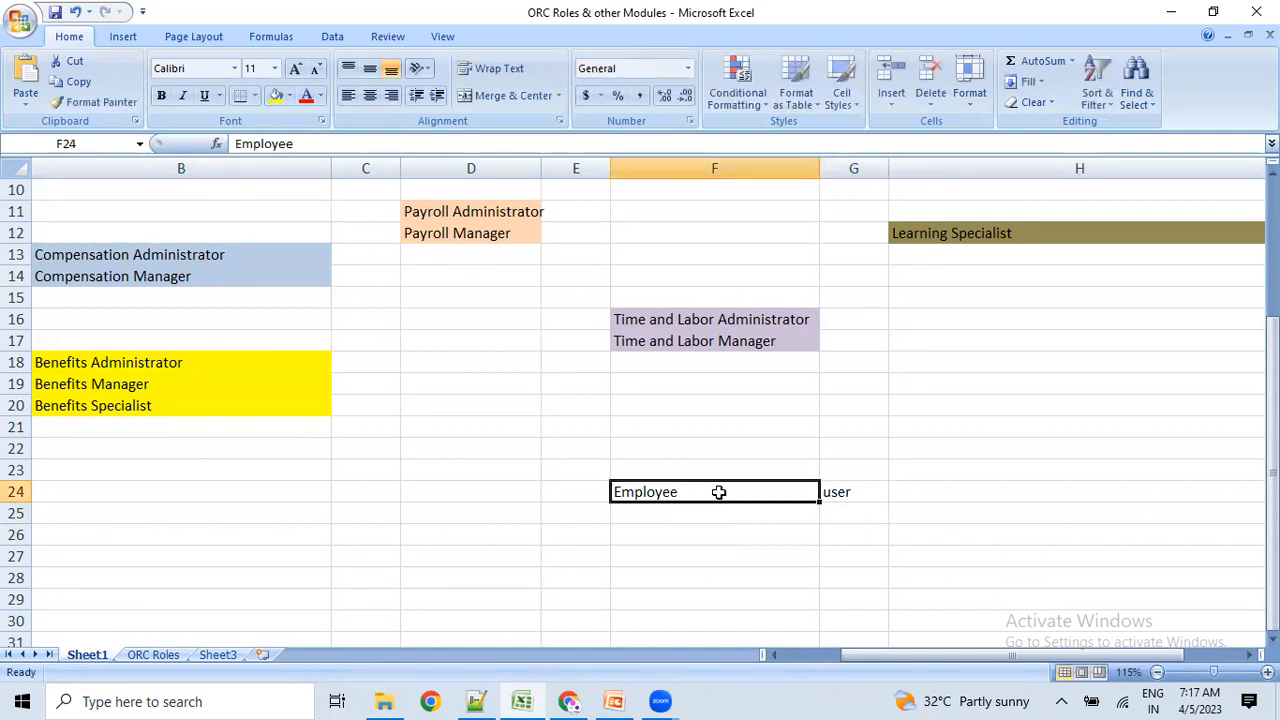
click(838, 496)
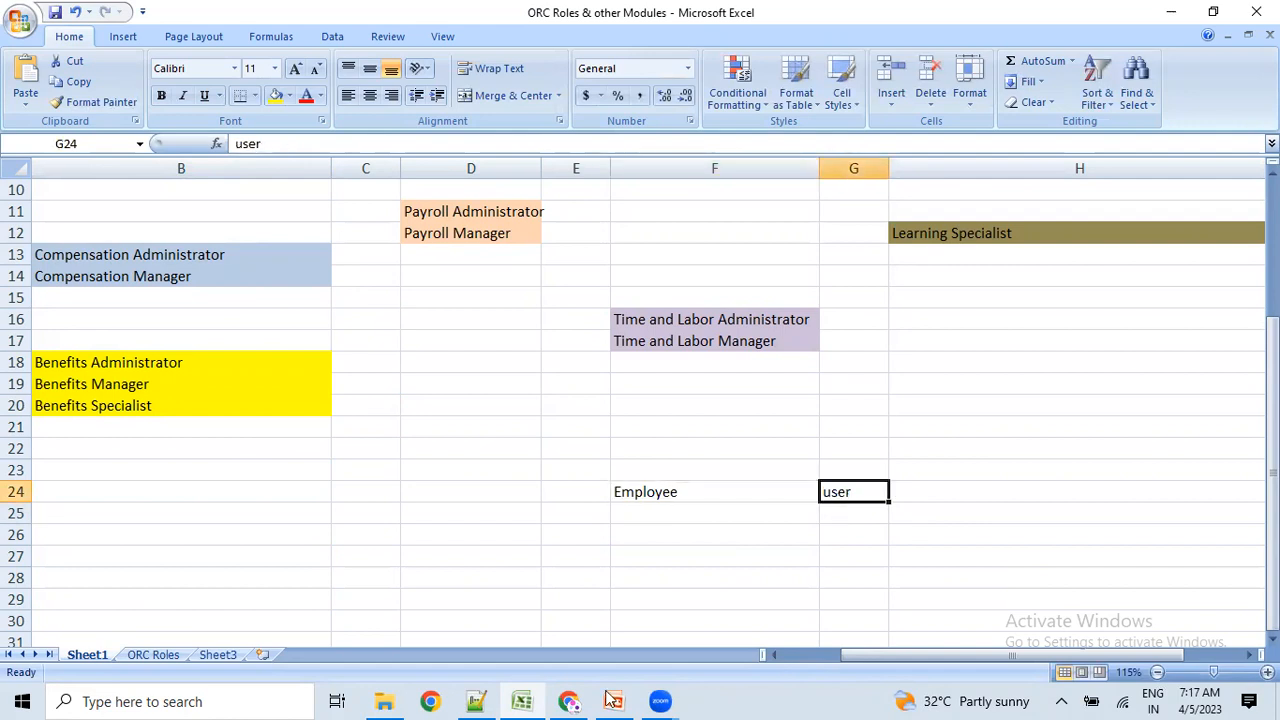
scroll(730, 520, down, 1)
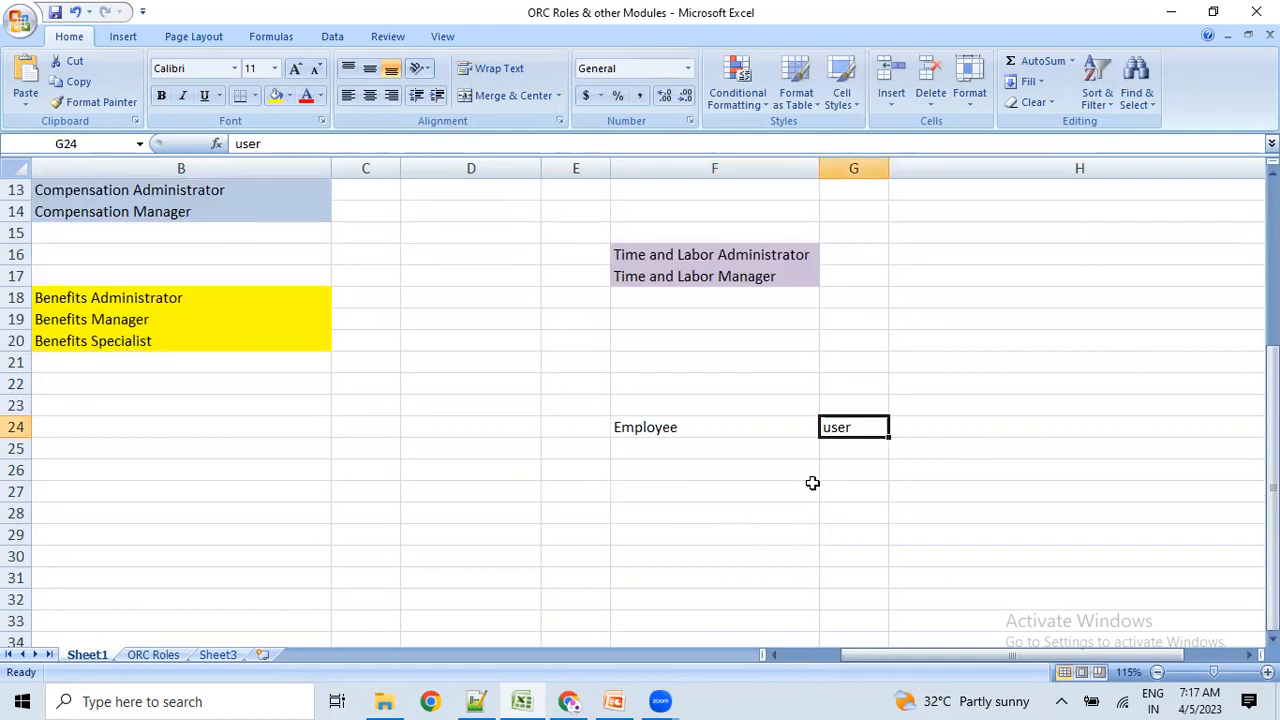
click(843, 451)
text(user)
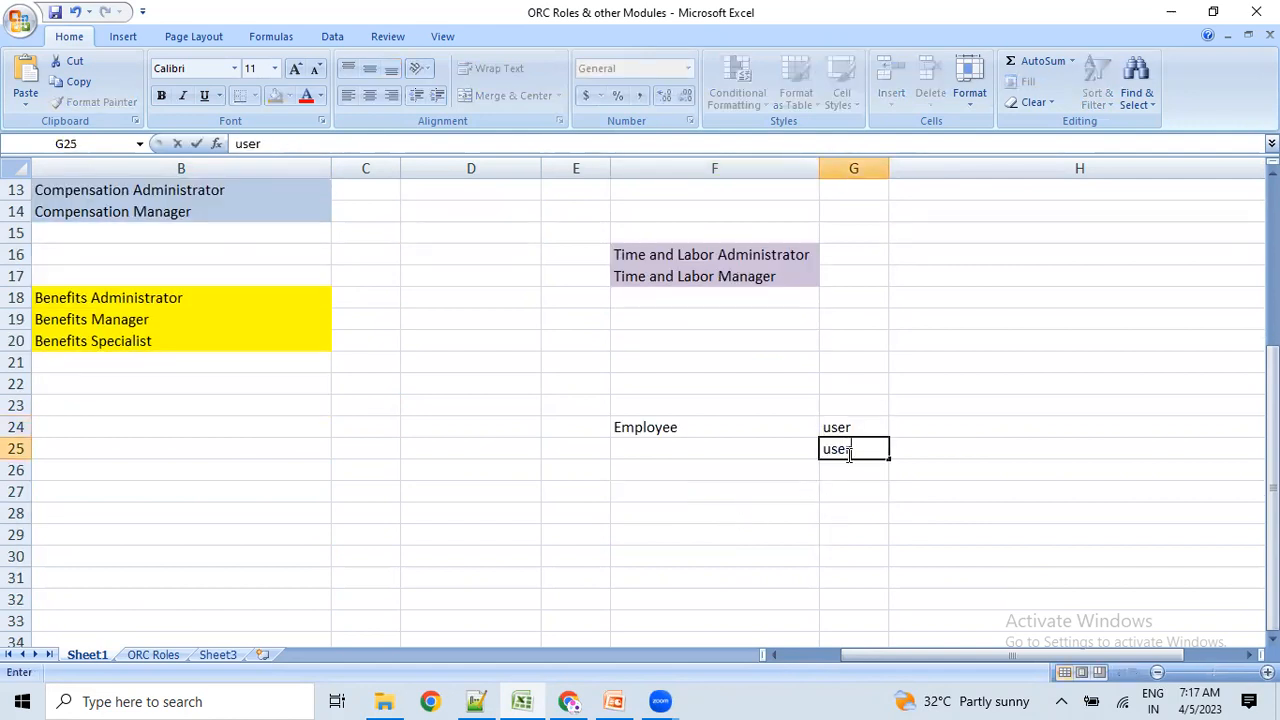
key(Return)
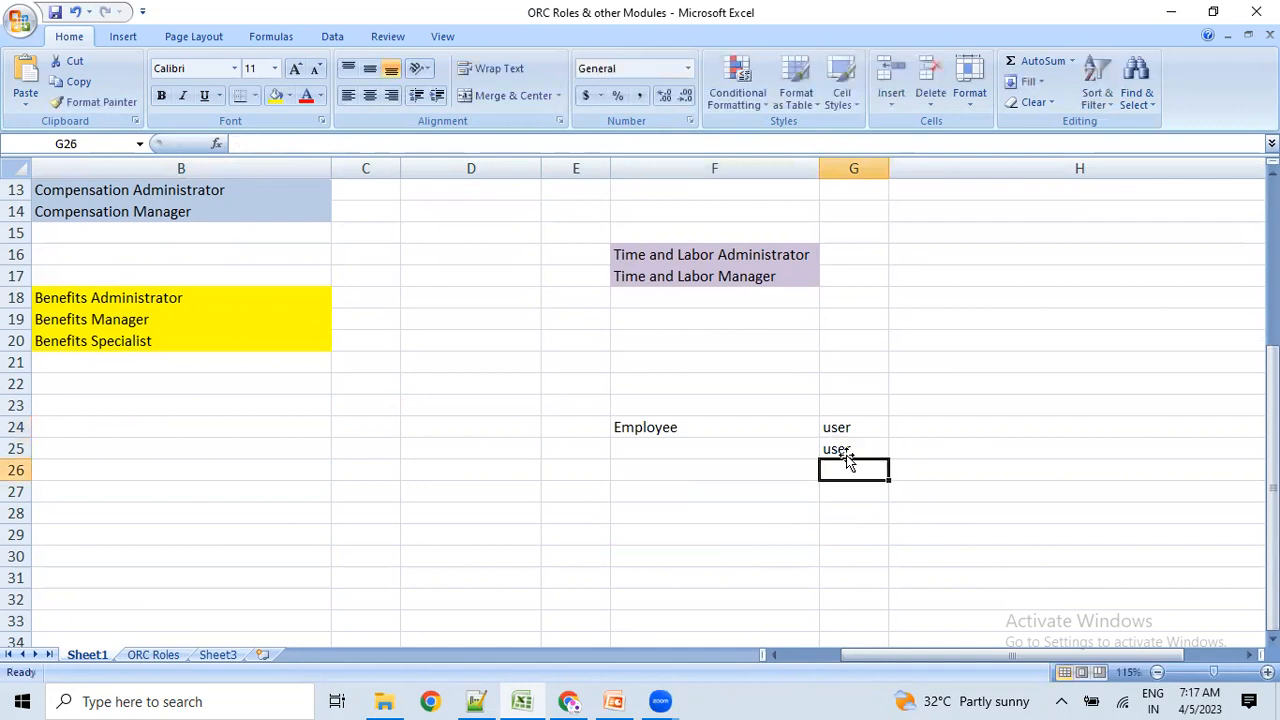
click(845, 453)
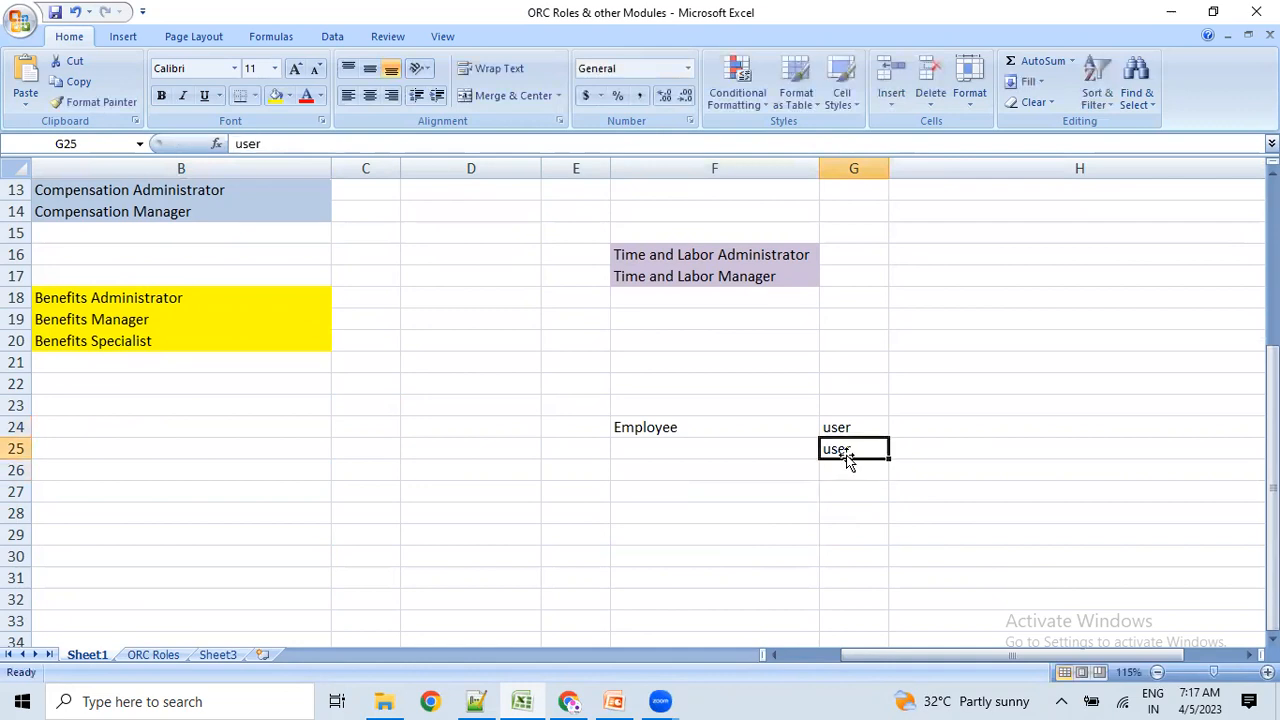
key(Left)
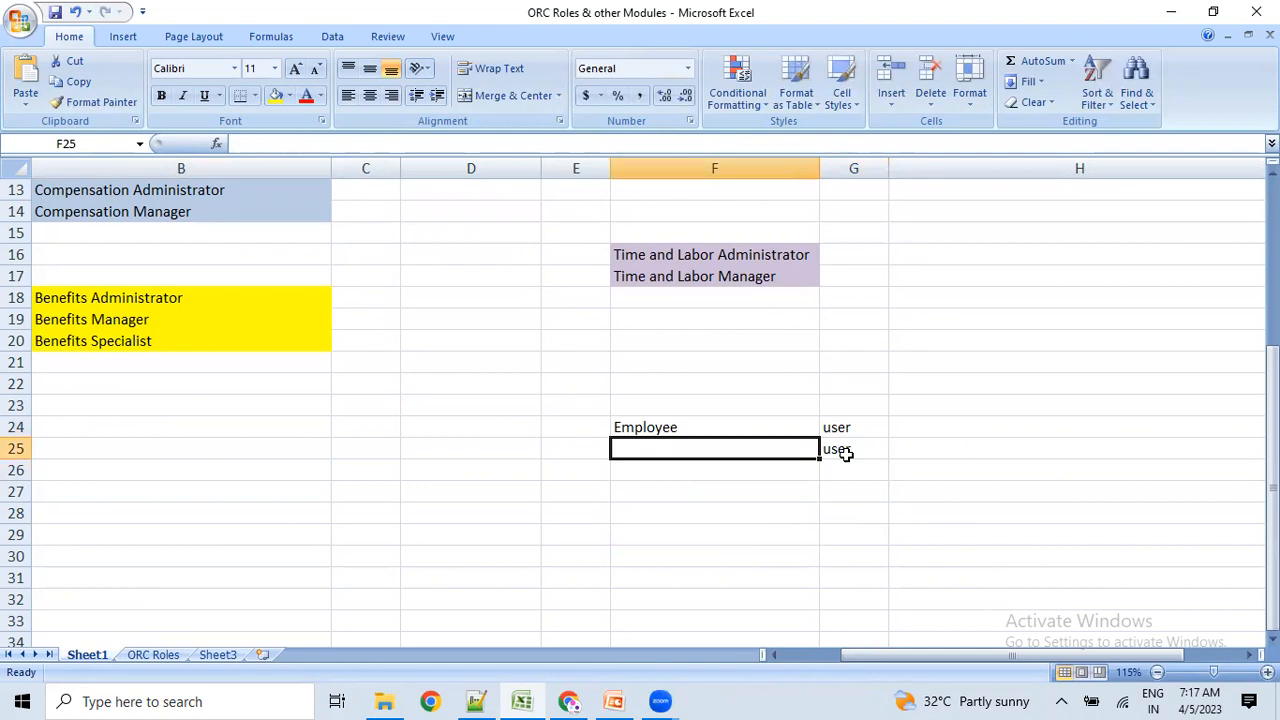
text(not availible)
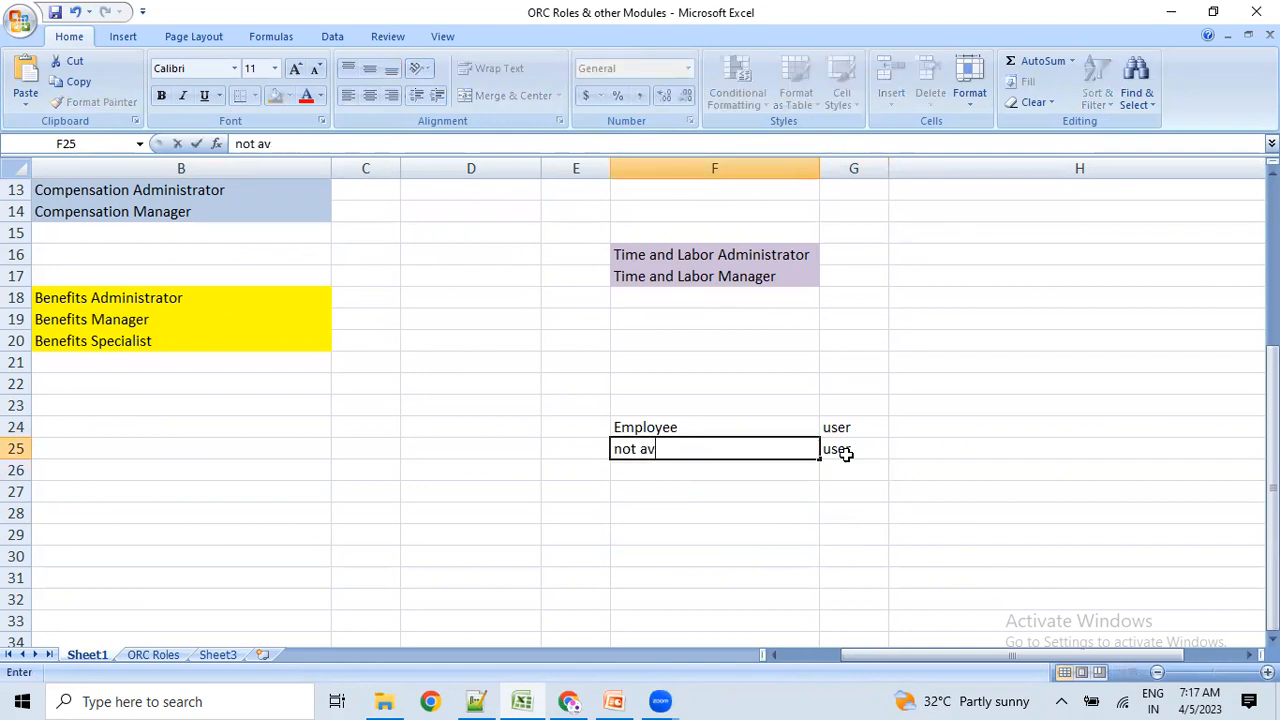
key(Return)
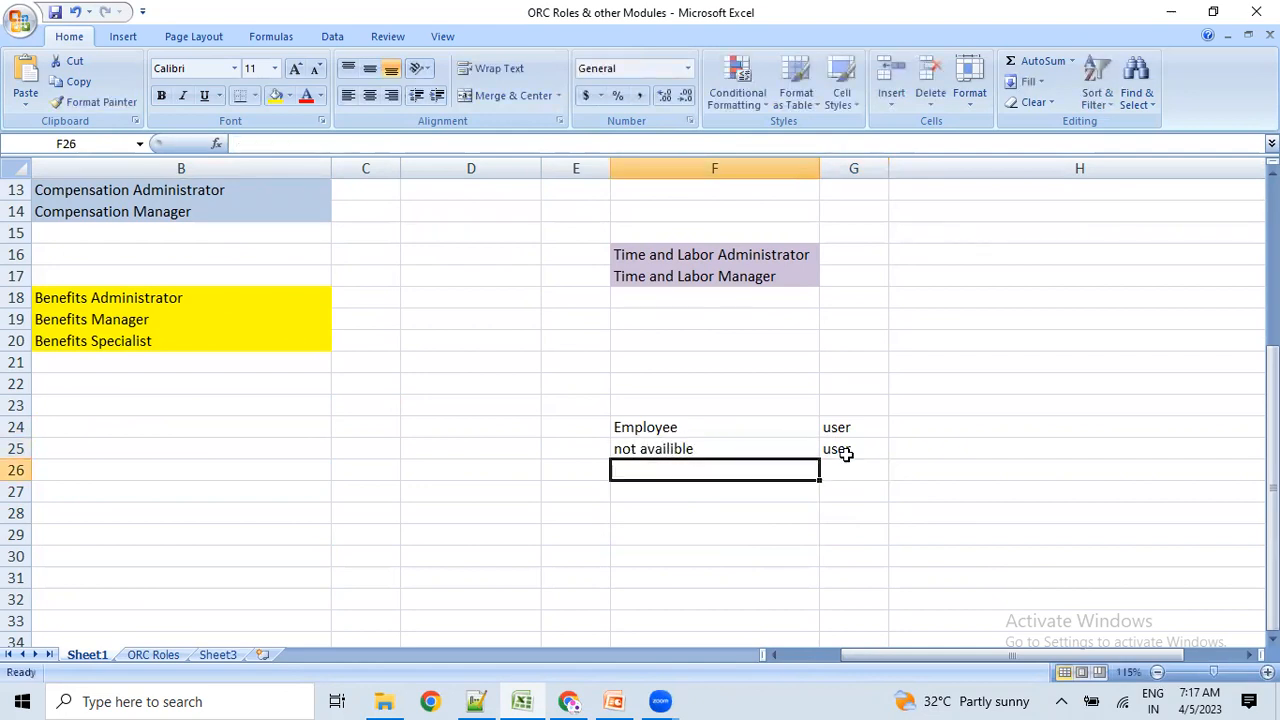
Review the Employee, user and not availible cells, then return to the Add User Account page.
click(739, 427)
drag(741, 428, 823, 432)
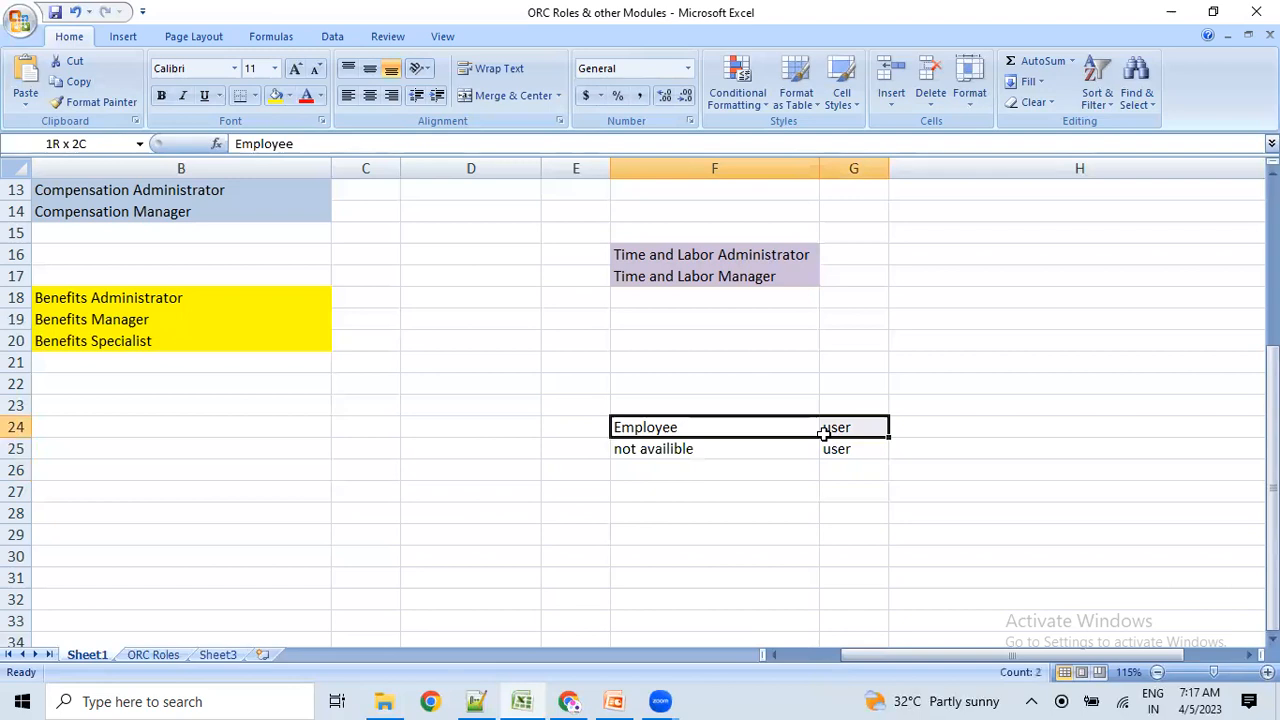
click(851, 450)
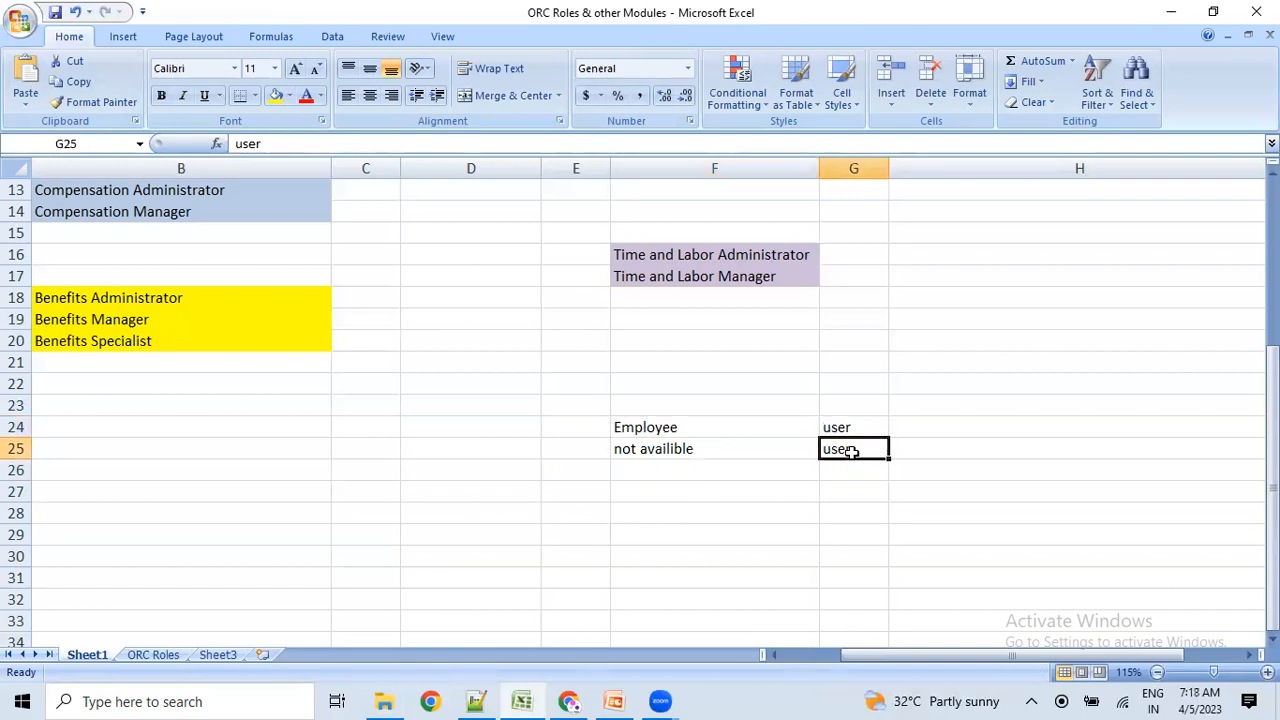
click(843, 471)
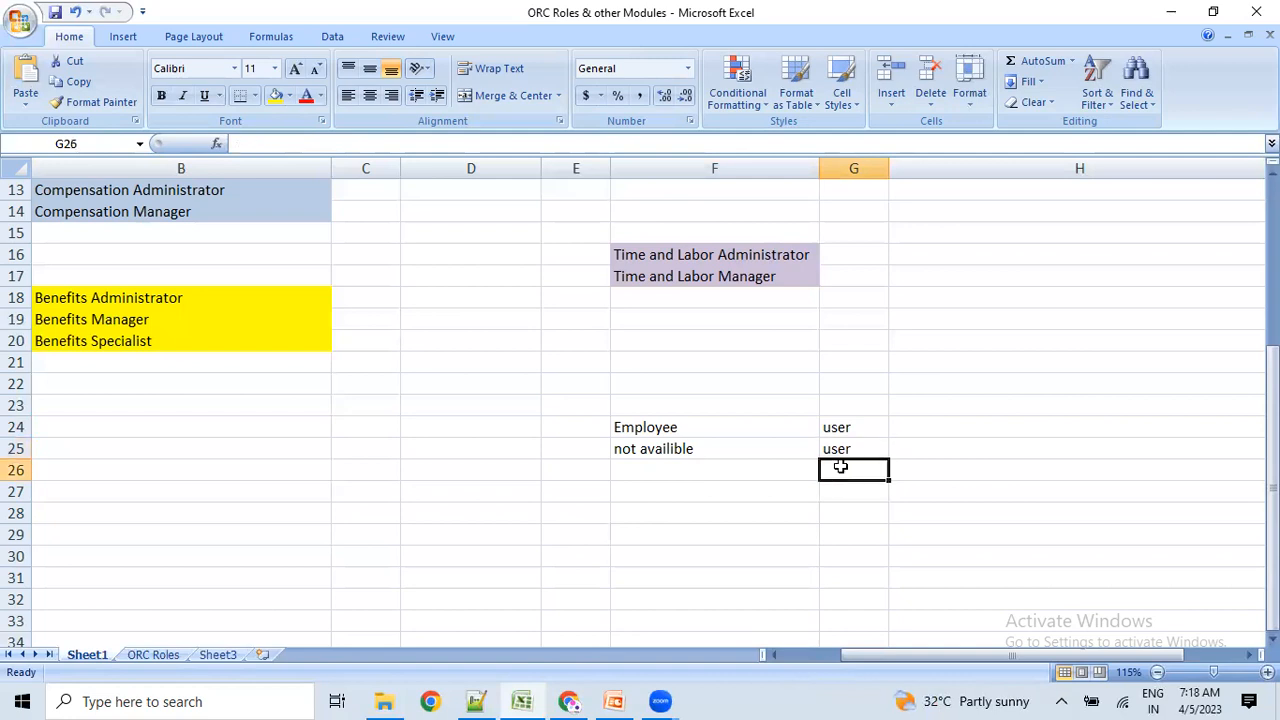
click(838, 449)
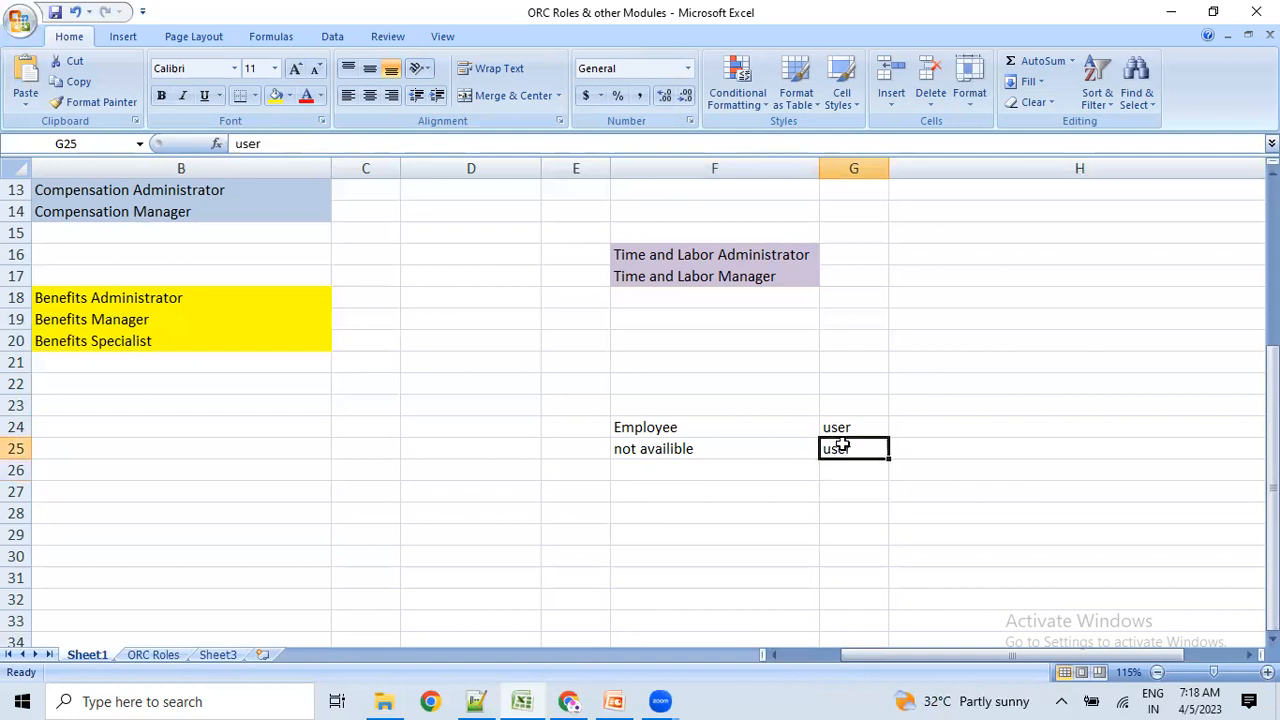
click(769, 446)
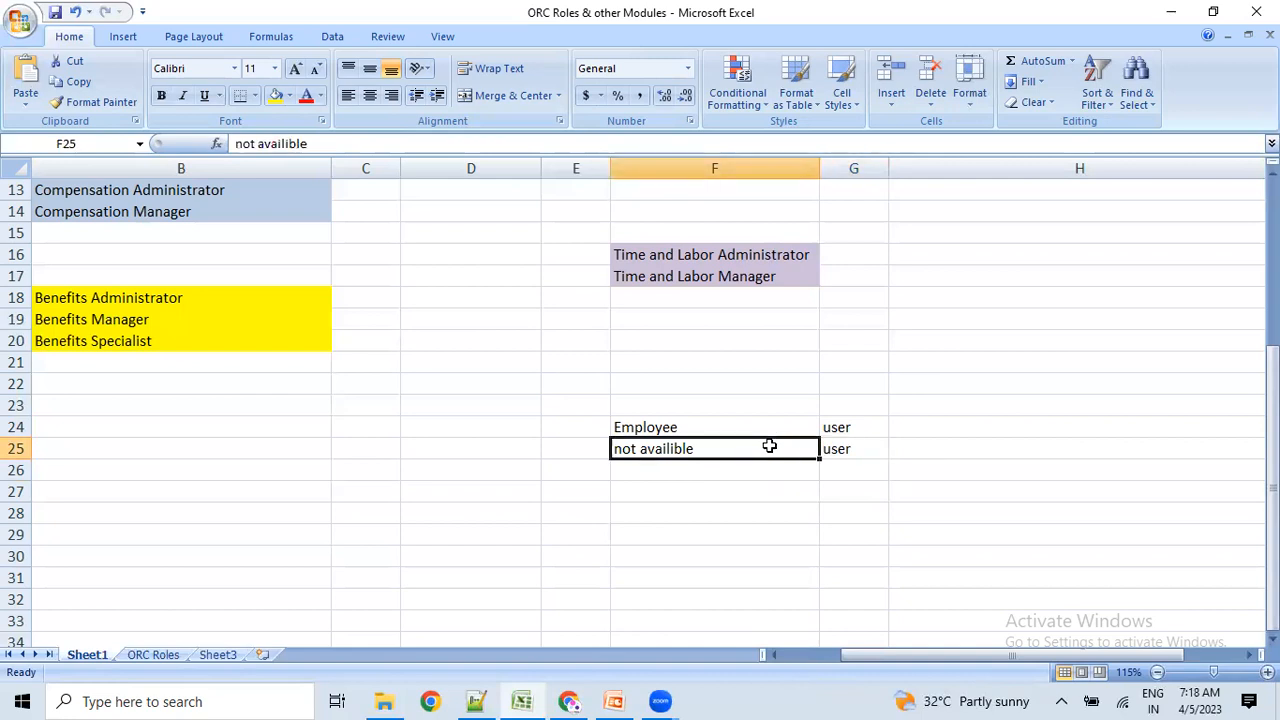
click(824, 450)
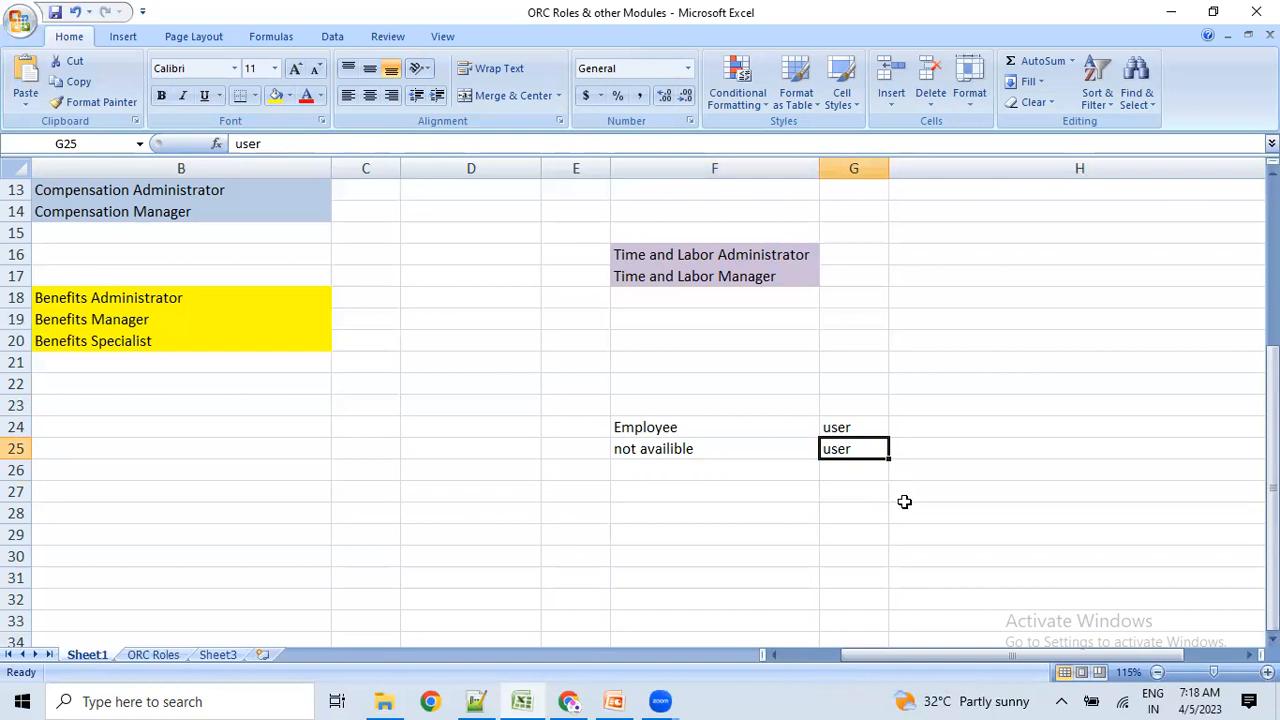
key(alt+Tab)
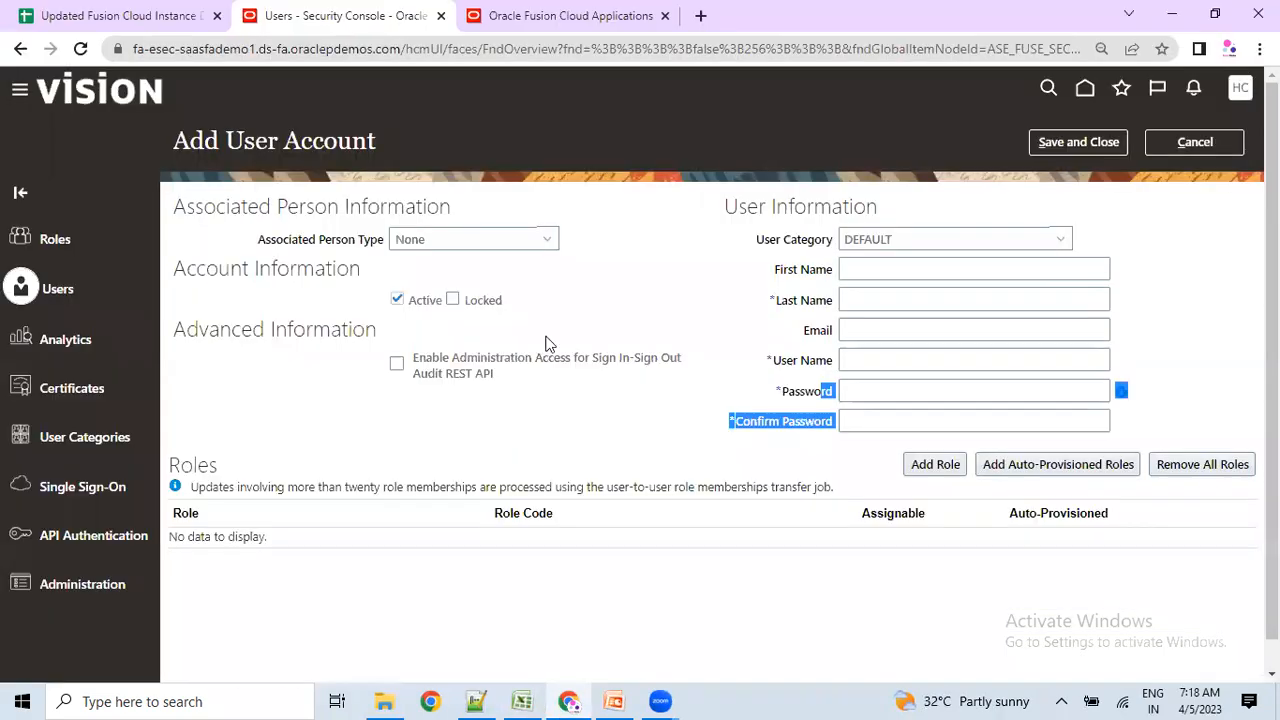
Keep Associated Person Type as None, check F25:G25 in Excel, then cancel the Add User Account form.
click(437, 240)
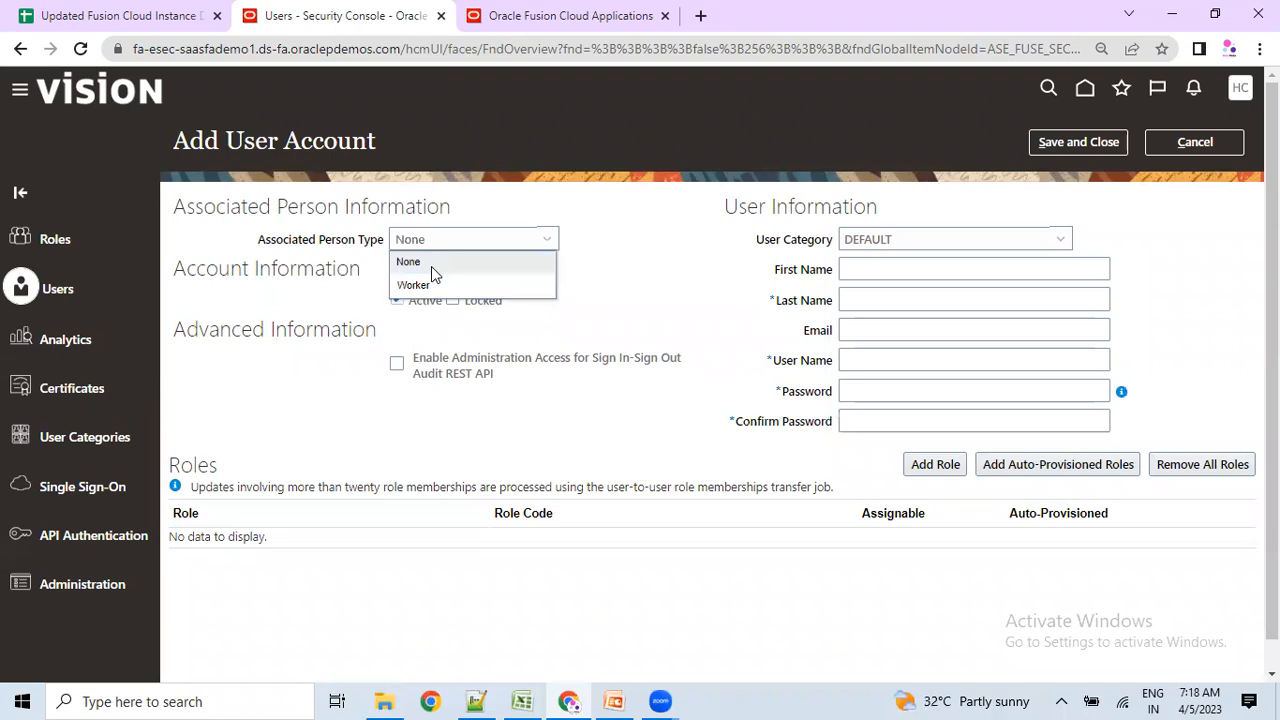
click(431, 266)
key(alt+Tab)
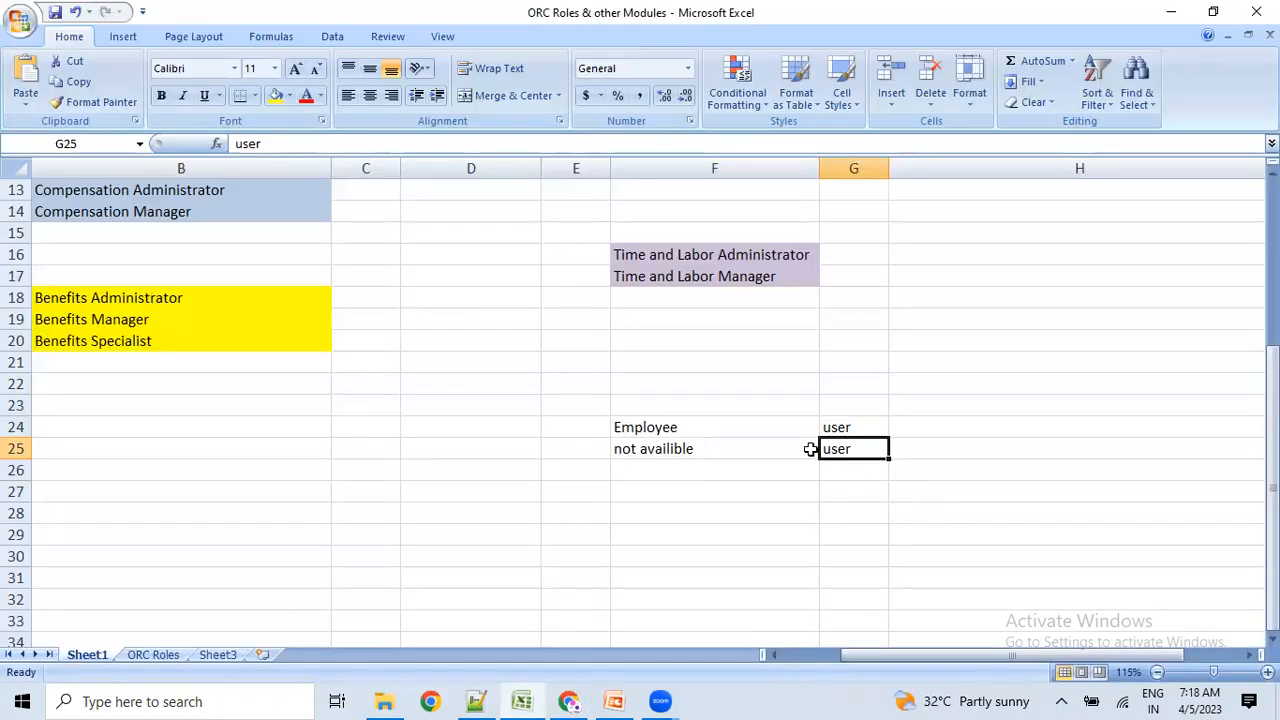
drag(825, 449, 760, 449)
key(alt+Tab)
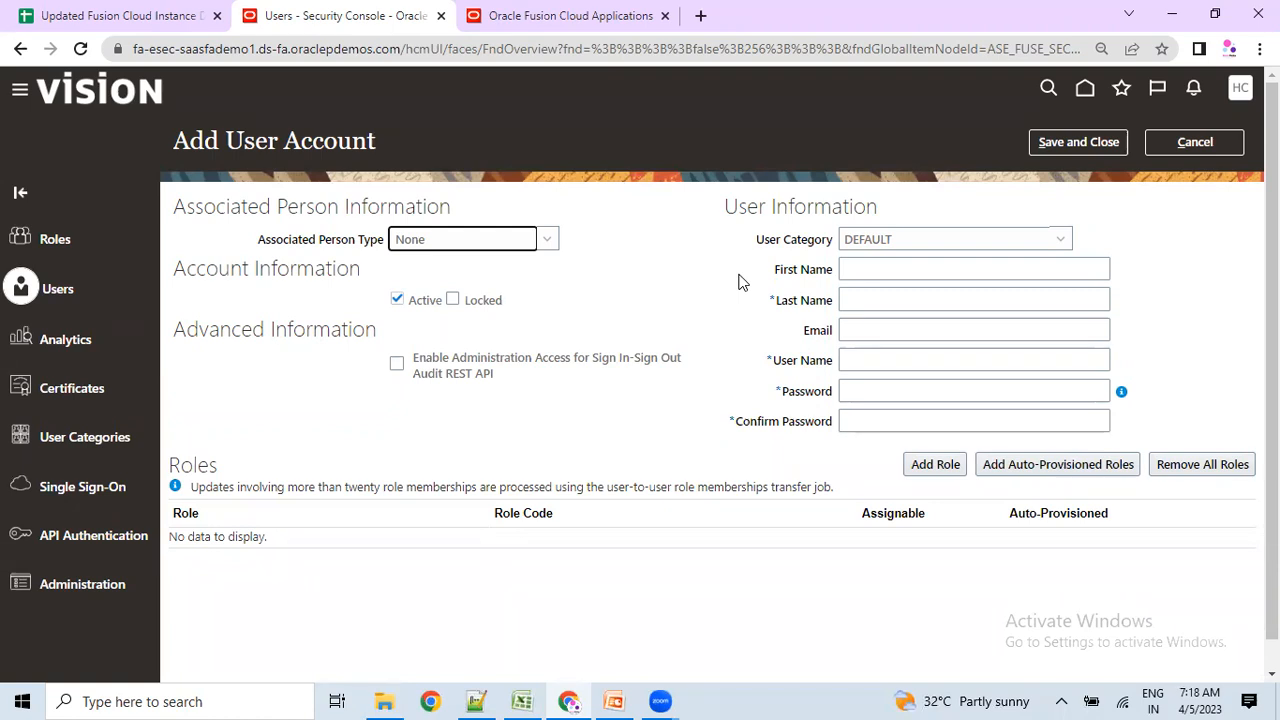
click(1198, 142)
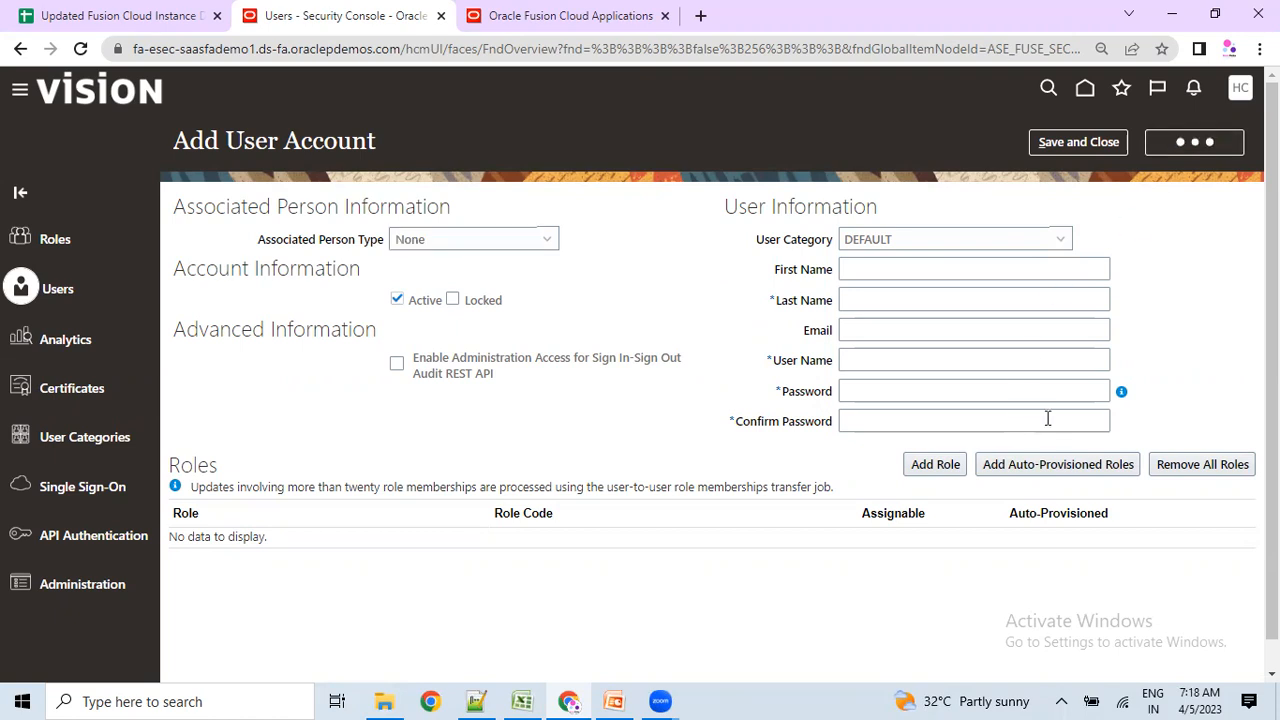
Search user accounts by First Name for 'ram'.
click(673, 192)
text(ram)
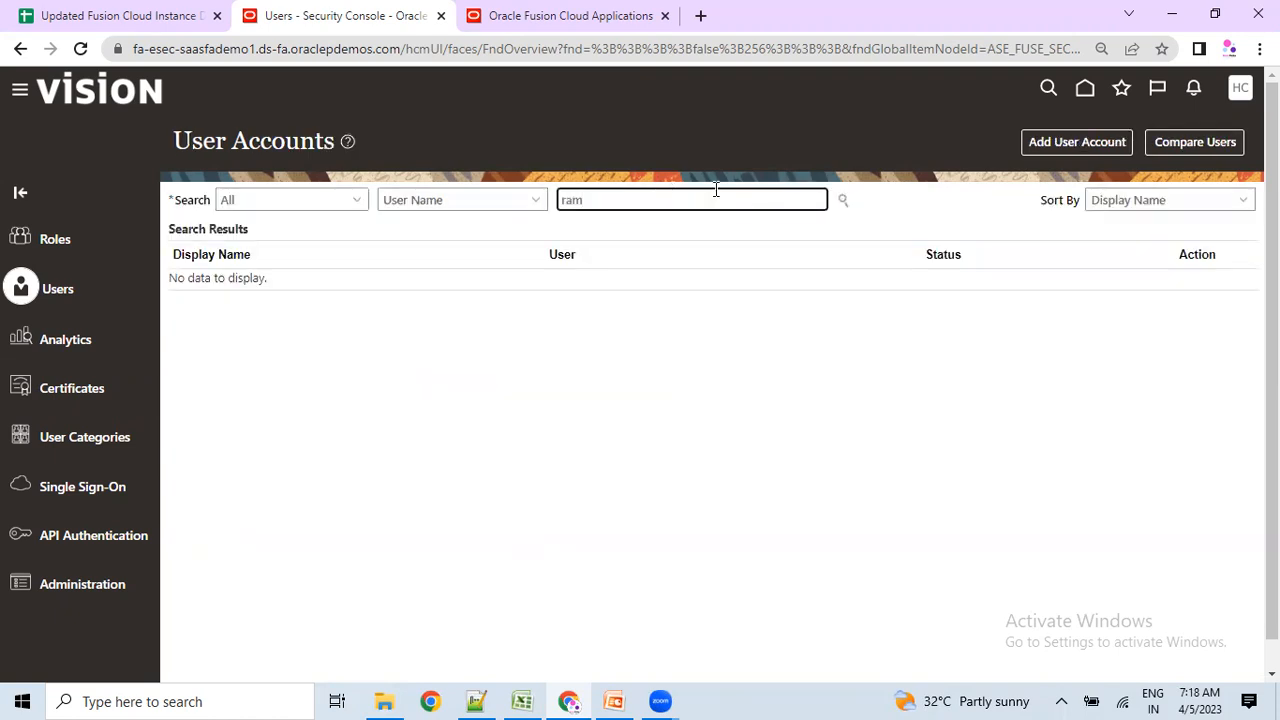
click(450, 200)
click(417, 295)
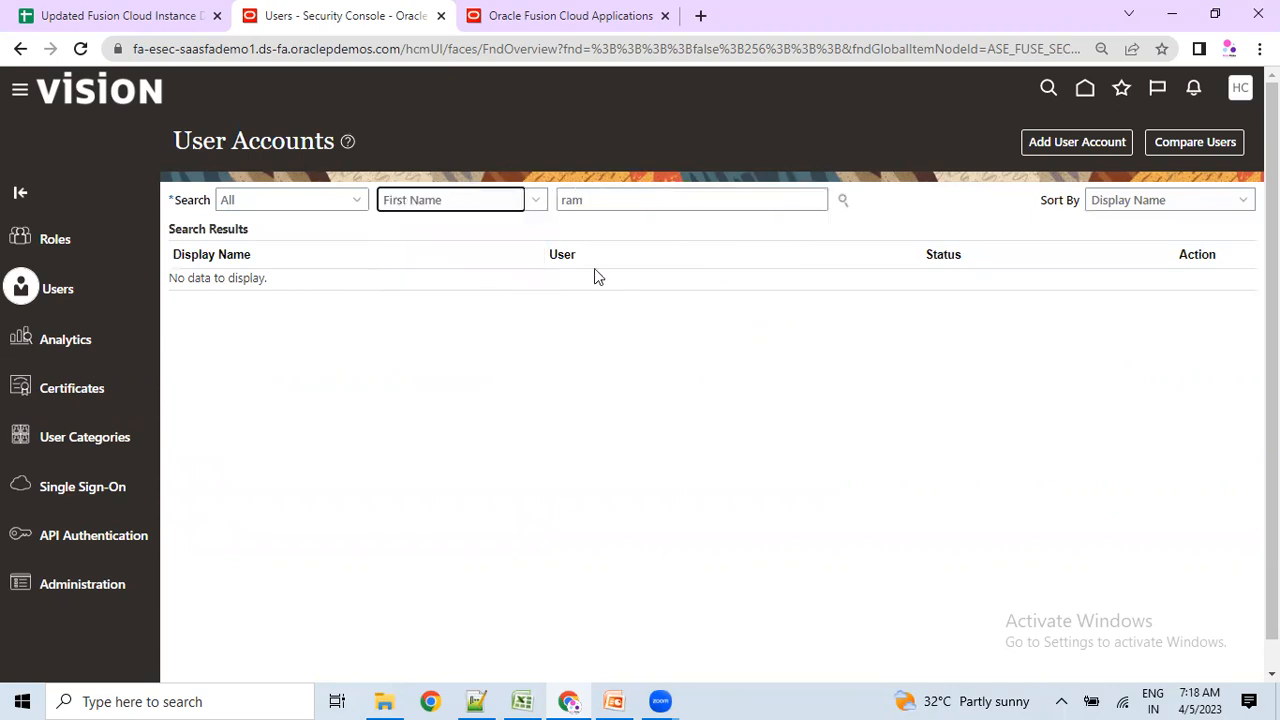
click(842, 200)
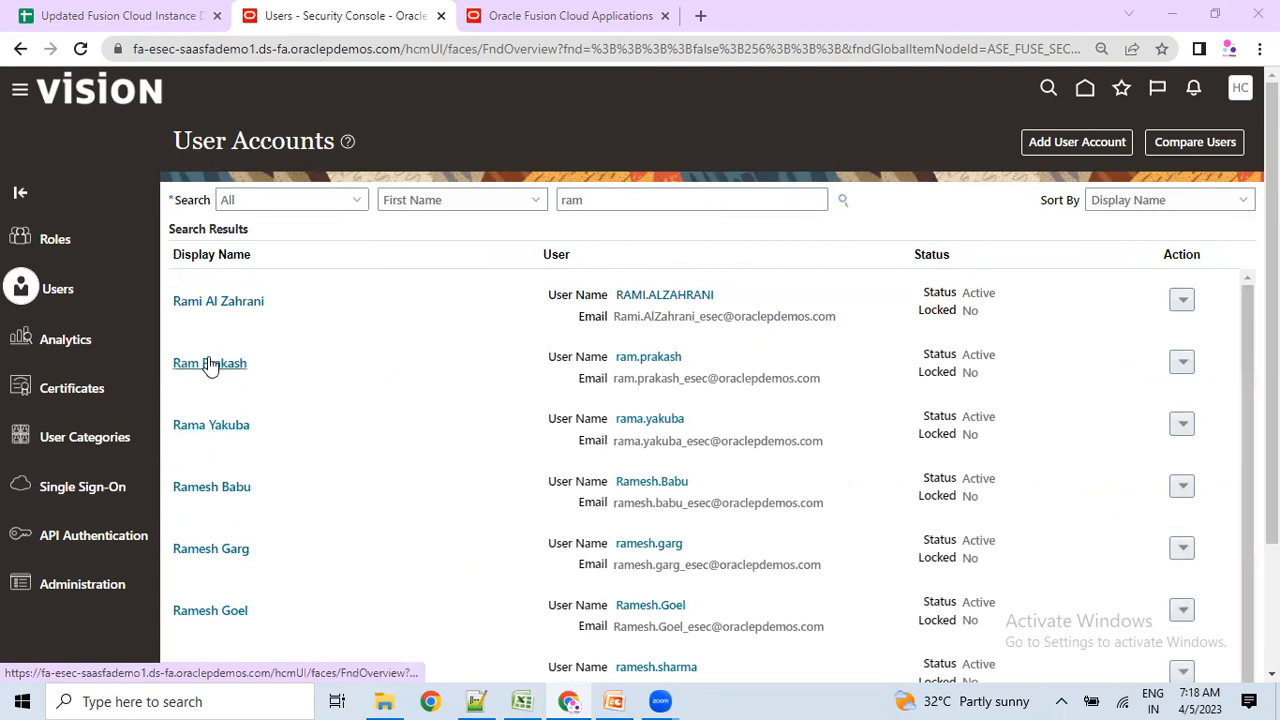
Review a matching user's associated worker, manager and department details, then return to results.
click(211, 366)
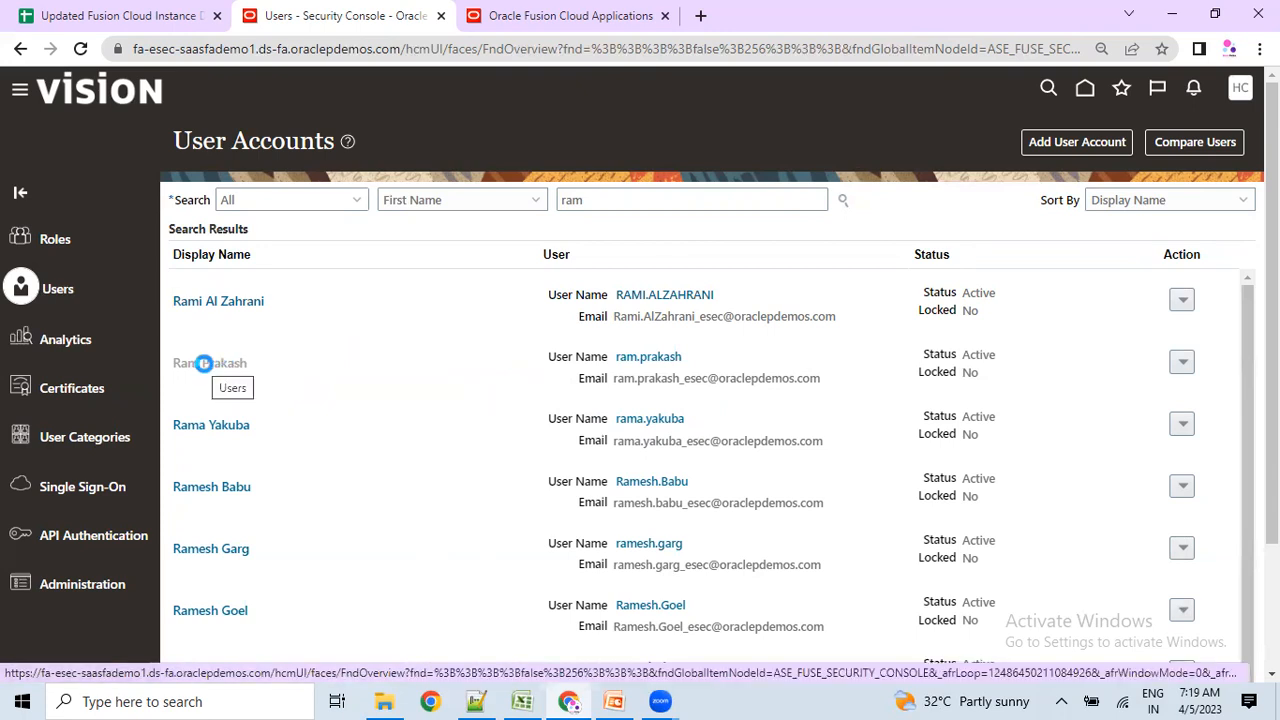
mouse_move(795, 302)
mouse_down()
mouse_move(837, 286)
mouse_move(1030, 318)
mouse_move(1066, 425)
mouse_move(800, 288)
mouse_up()
click(975, 458)
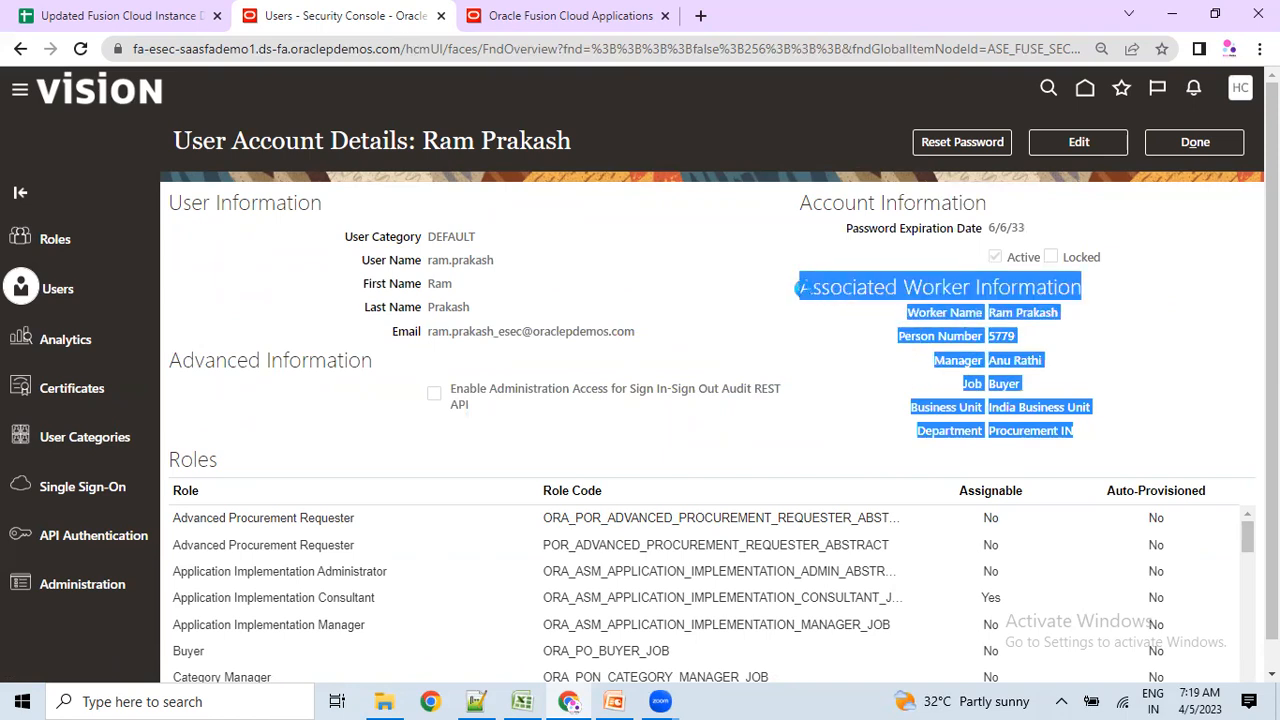
click(1194, 143)
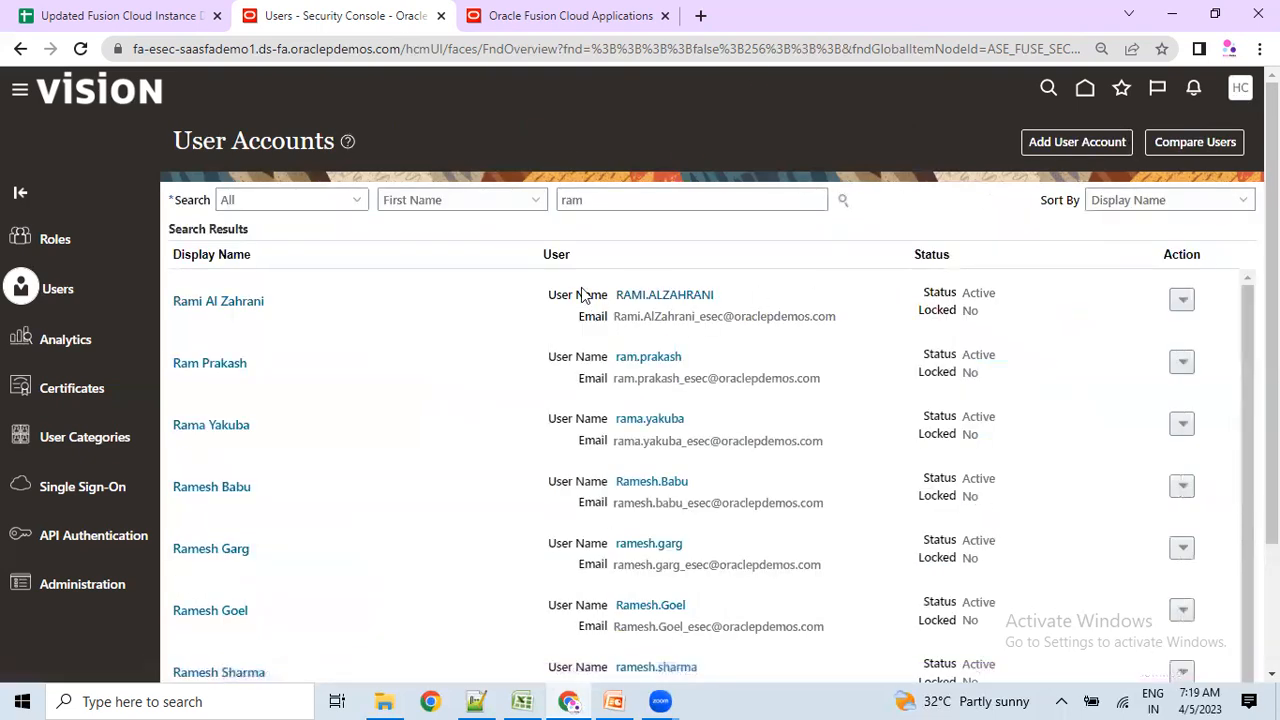
Search for 'hcm', then replace the term with 'IMPO' and search by Last Name.
text(hcm)
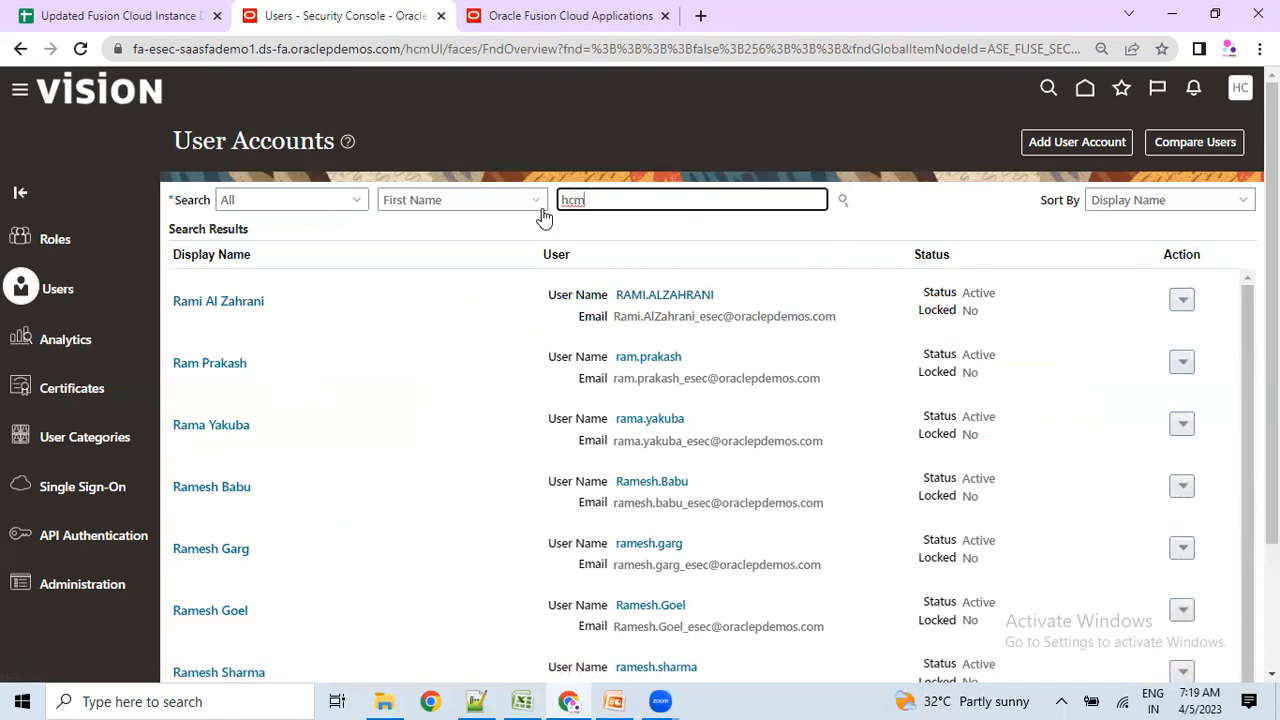
key(Return)
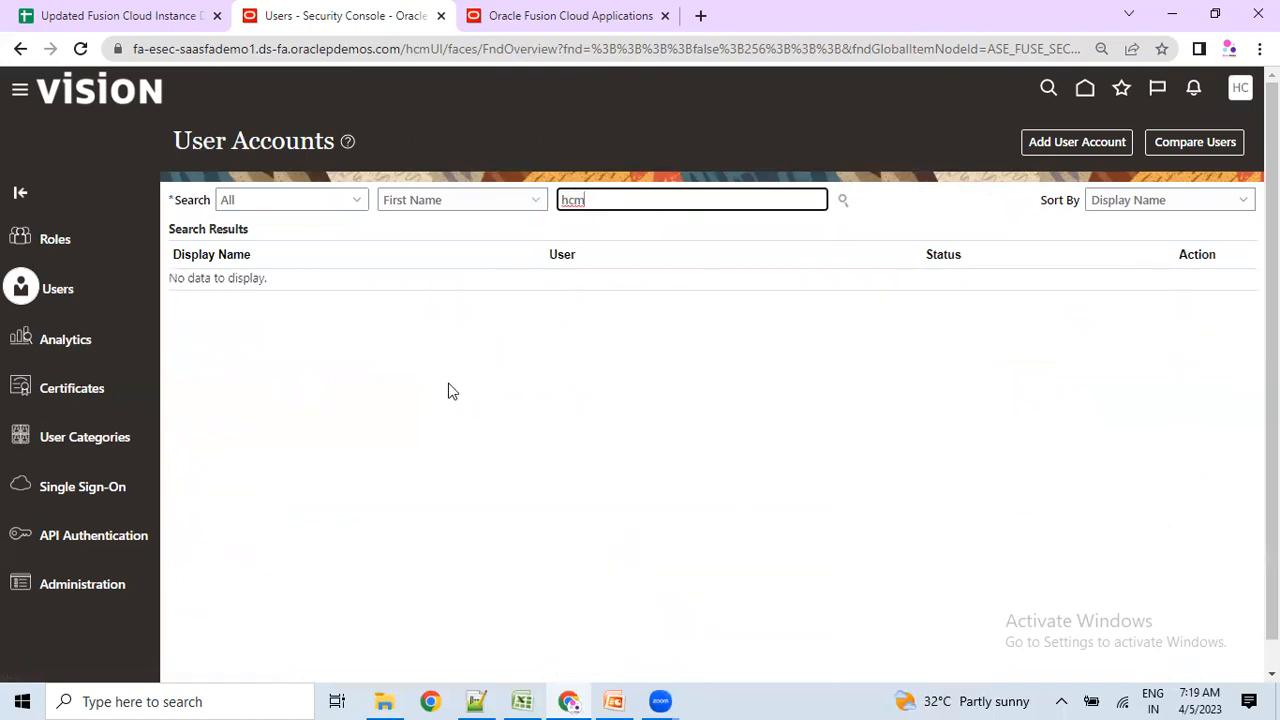
drag(629, 203, 525, 203)
text(IMPO)
click(425, 197)
click(429, 273)
click(845, 200)
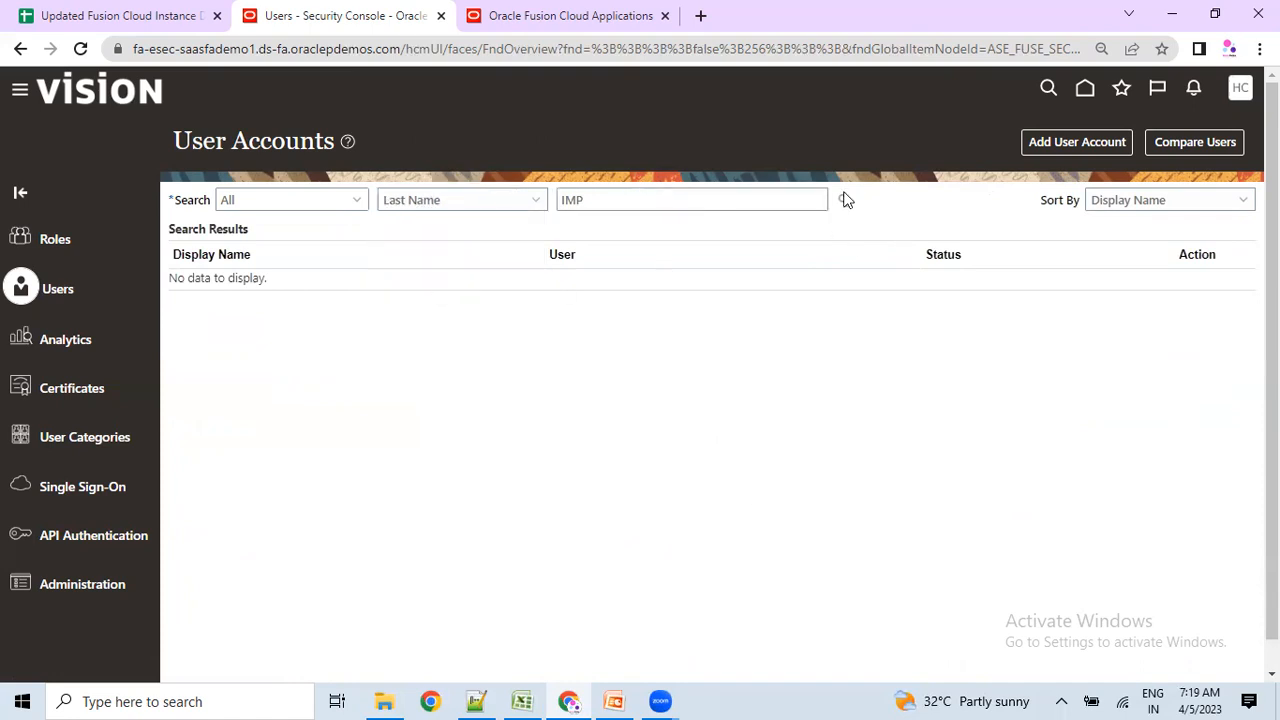
Switch the search attribute to User Name and search for HCM_IMP.
click(410, 206)
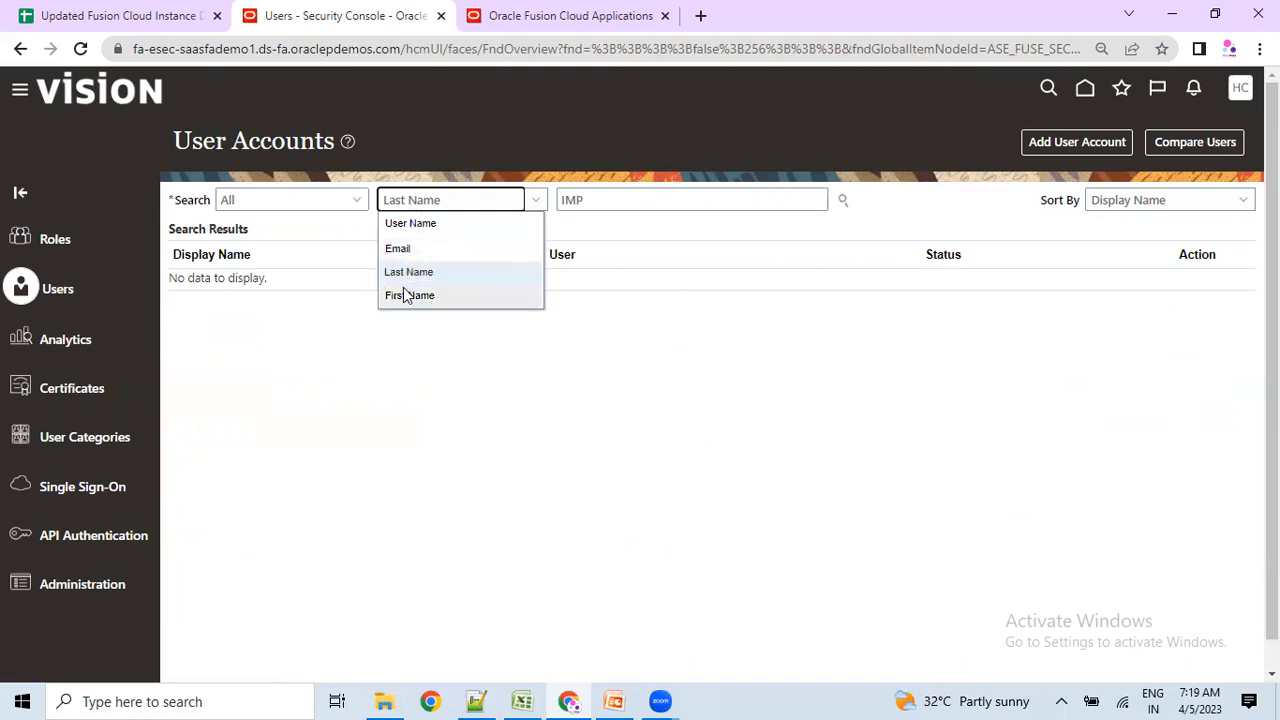
click(409, 295)
click(473, 210)
click(440, 224)
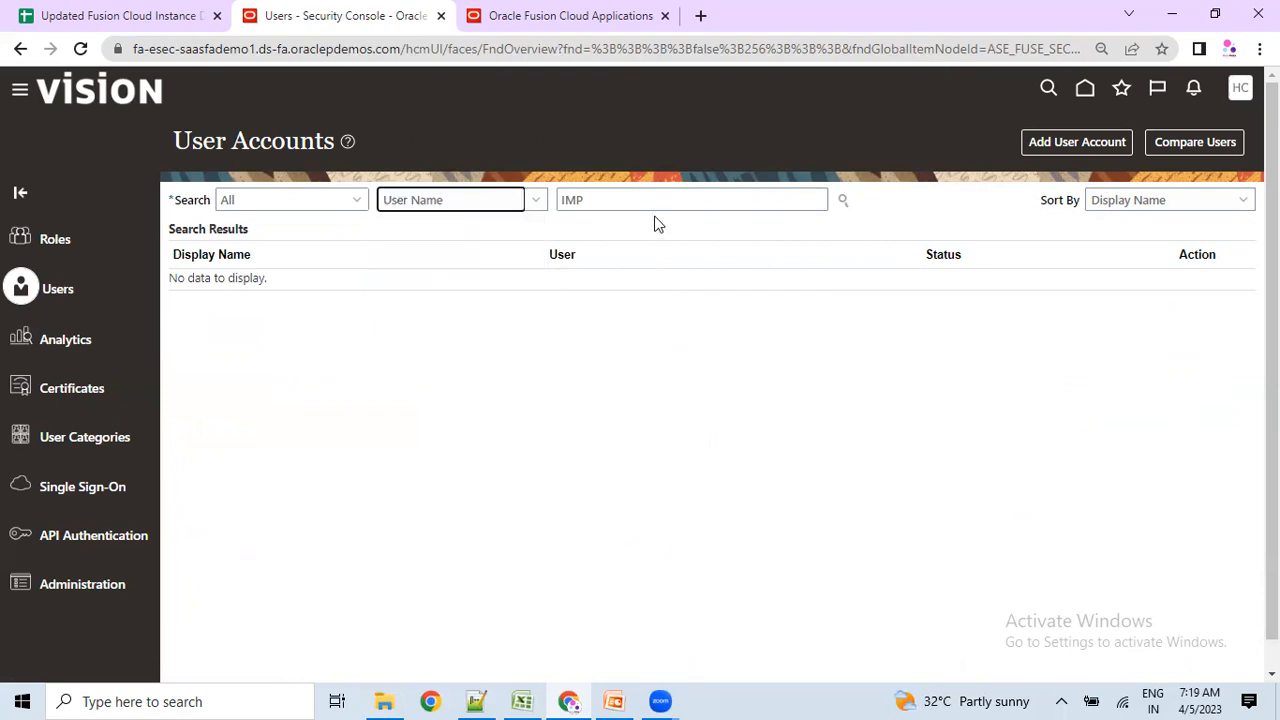
click(626, 196)
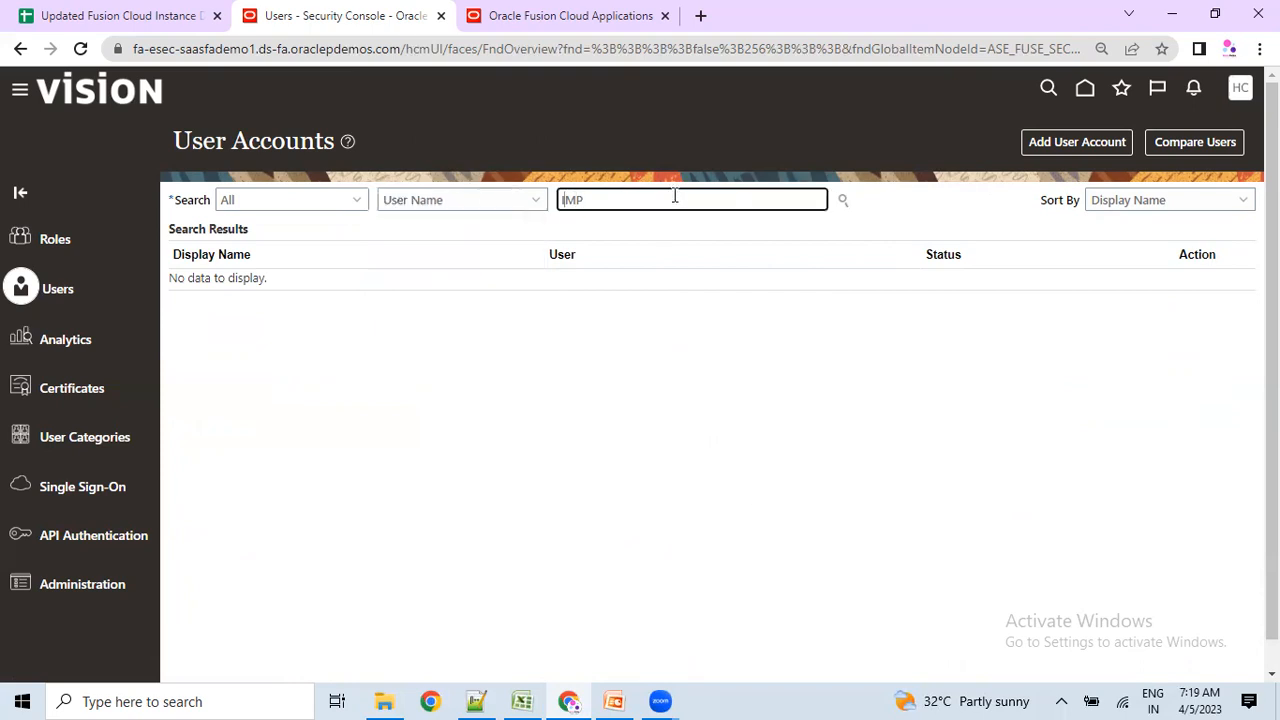
text(HCM_)
key(BackSpace)
click(843, 201)
Check the implementation user names in cell A3 of the instance details sheet, then return to the HCM_IMPL search results.
click(84, 8)
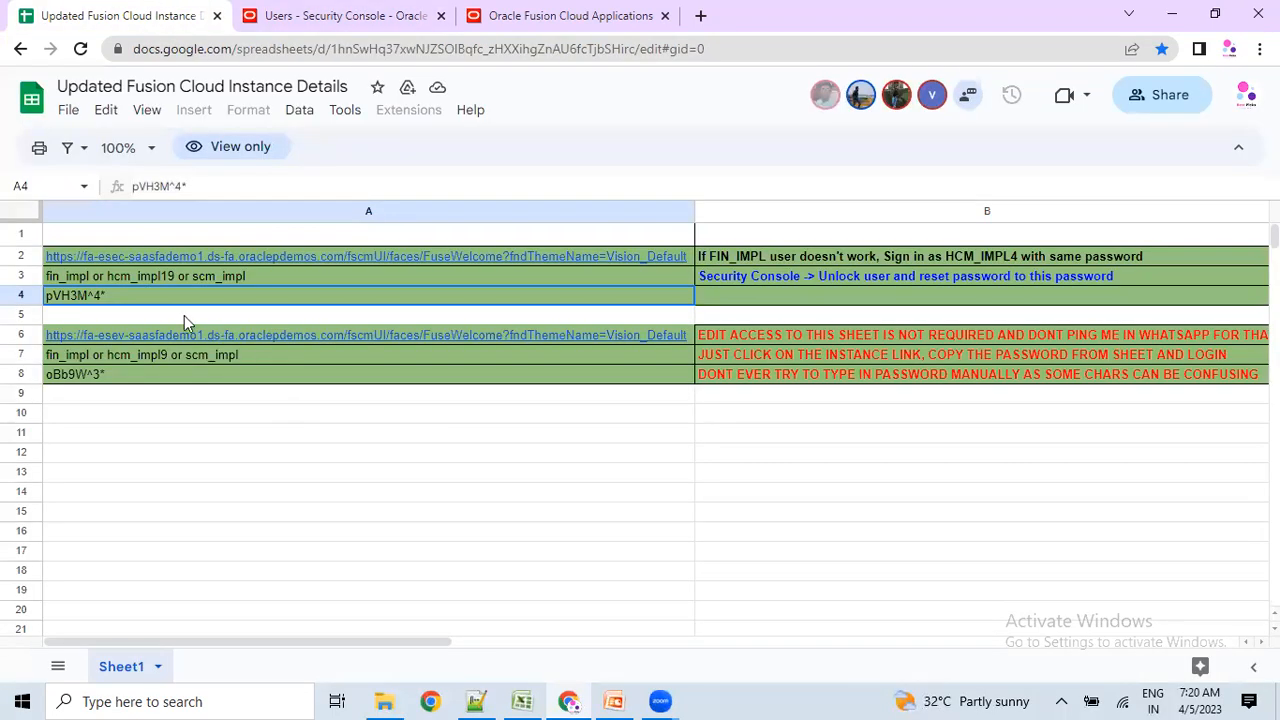
click(139, 279)
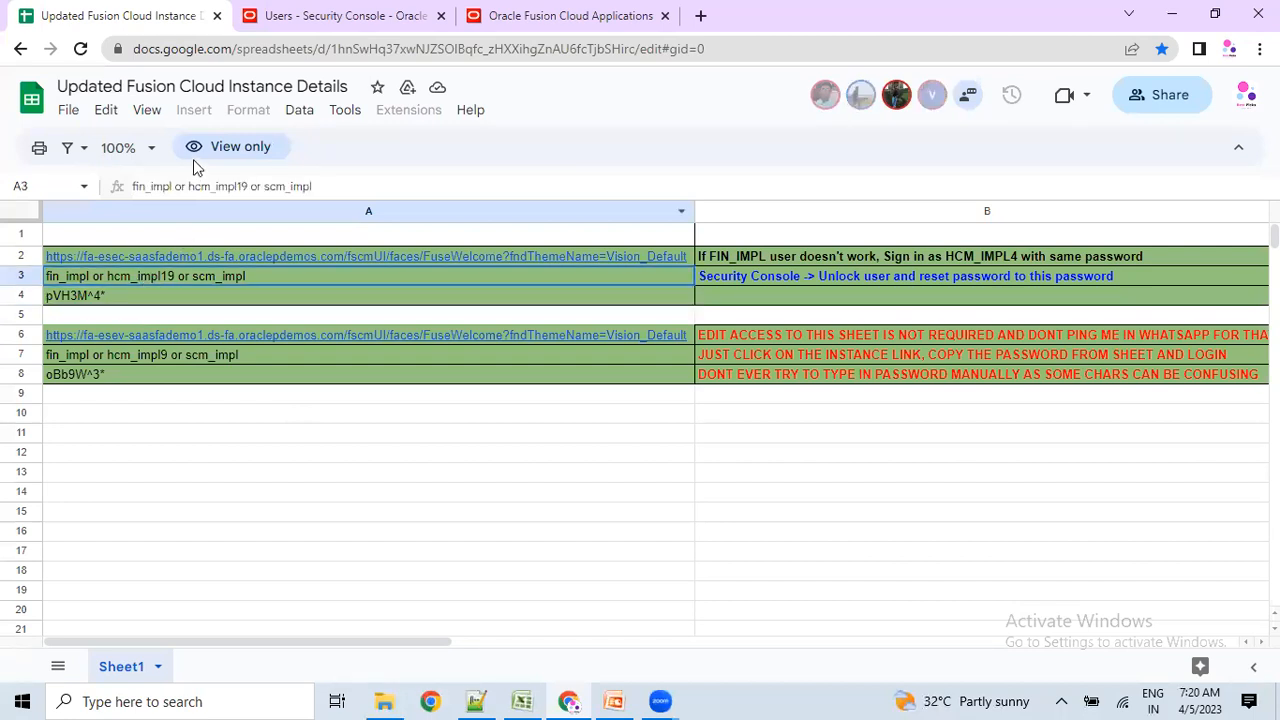
drag(189, 187, 247, 187)
click(505, 15)
click(400, 15)
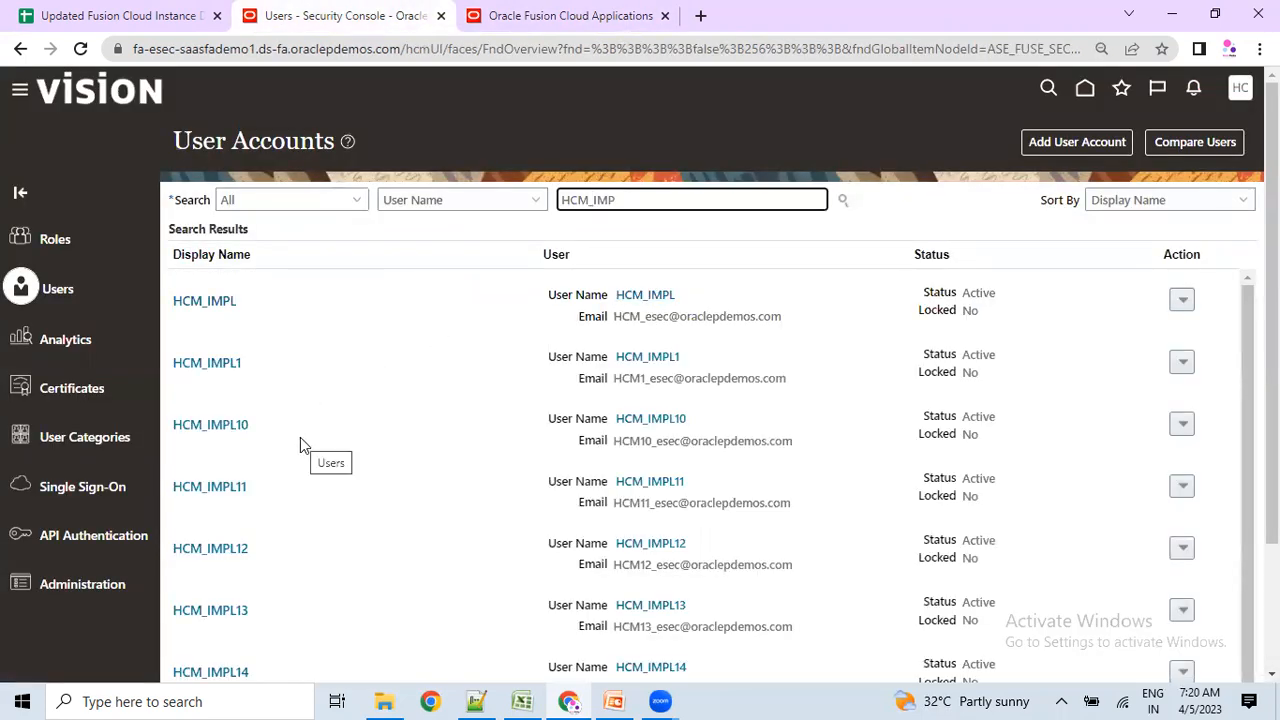
Review the HCM_IMPL account's user information and Roles table, then close it with Done.
click(215, 304)
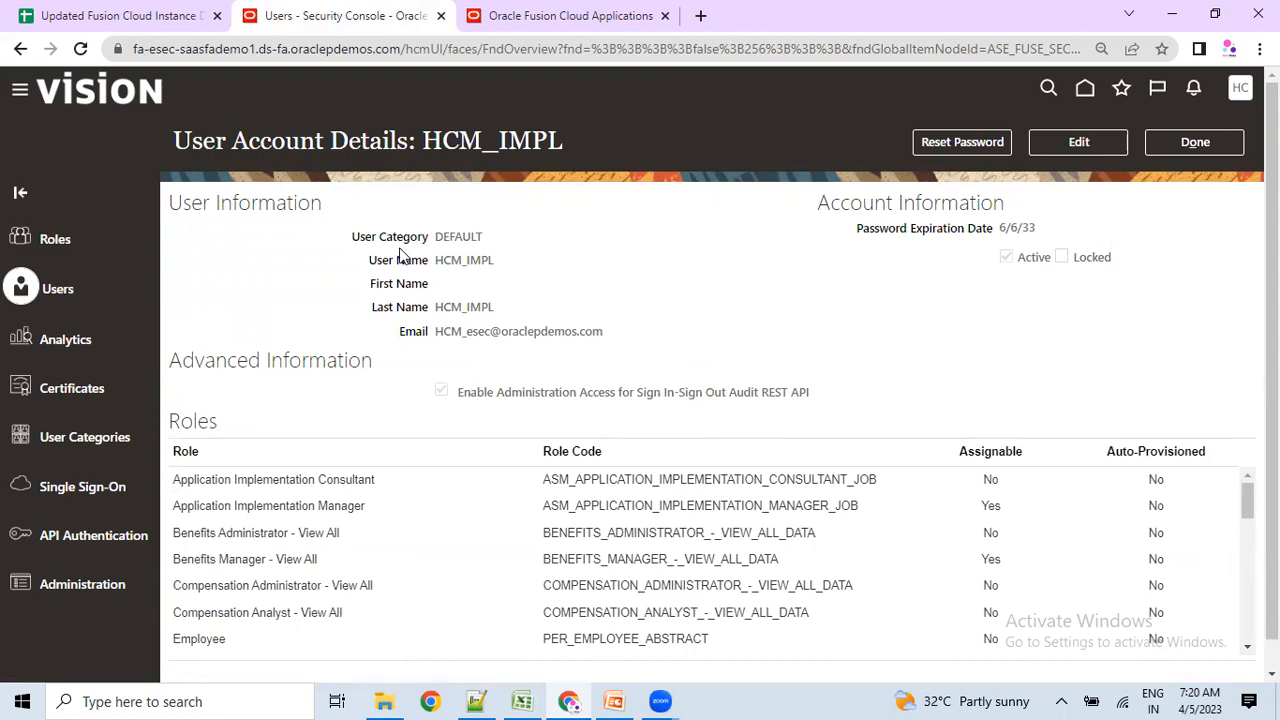
drag(377, 237, 493, 330)
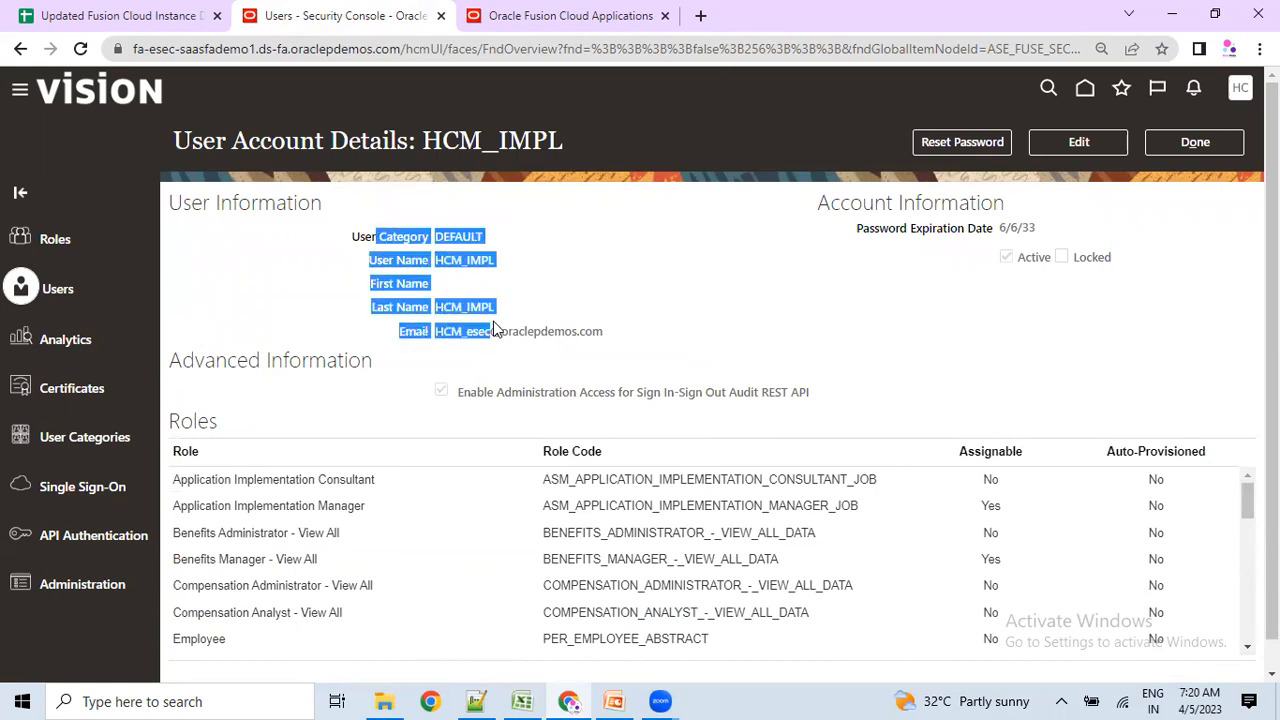
scroll(285, 515, down, 5)
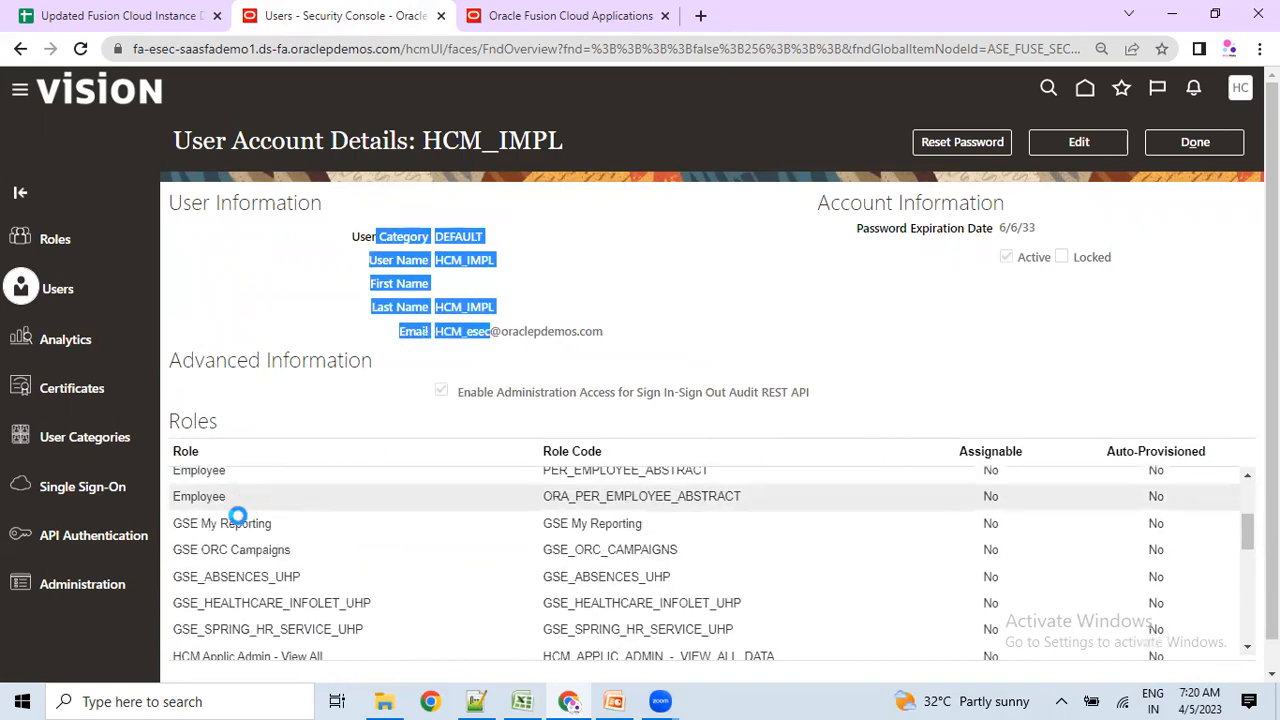
scroll(253, 589, down, 5)
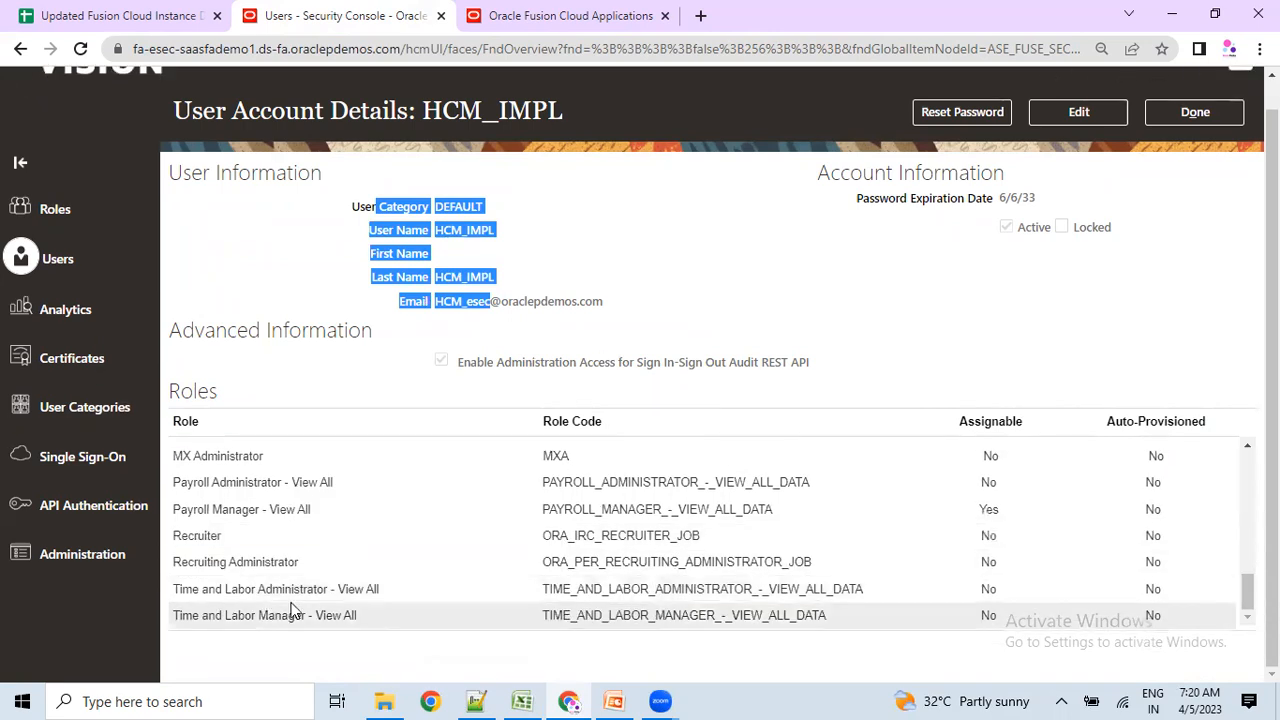
scroll(293, 612, up, 6)
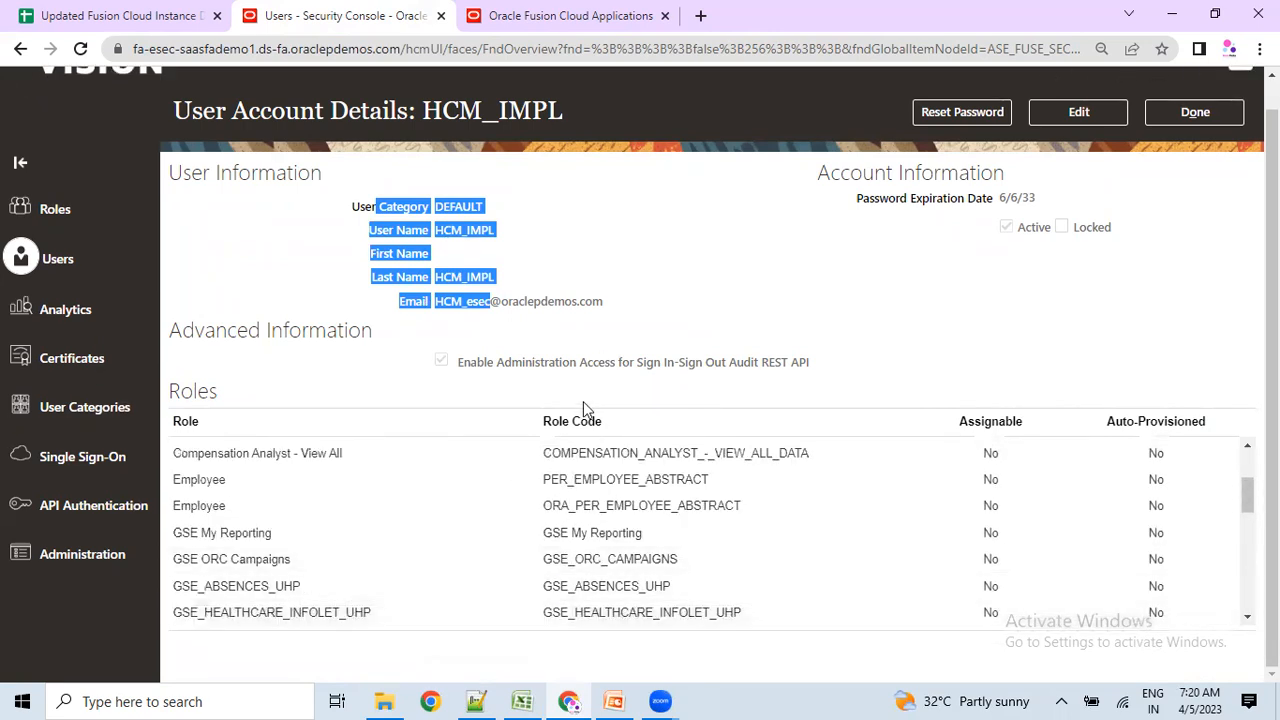
scroll(390, 410, up, 1)
click(1186, 144)
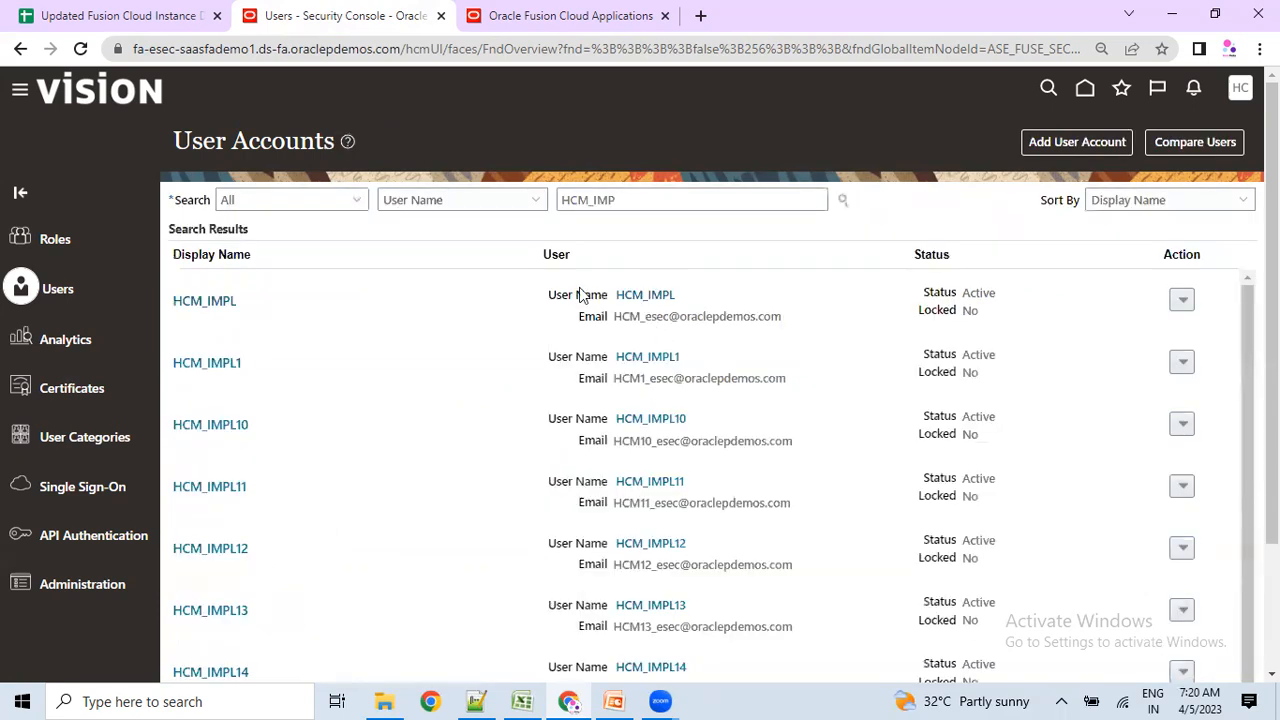
Start a new user account with Associated Person Type set to Worker, then switch to Excel.
click(1036, 151)
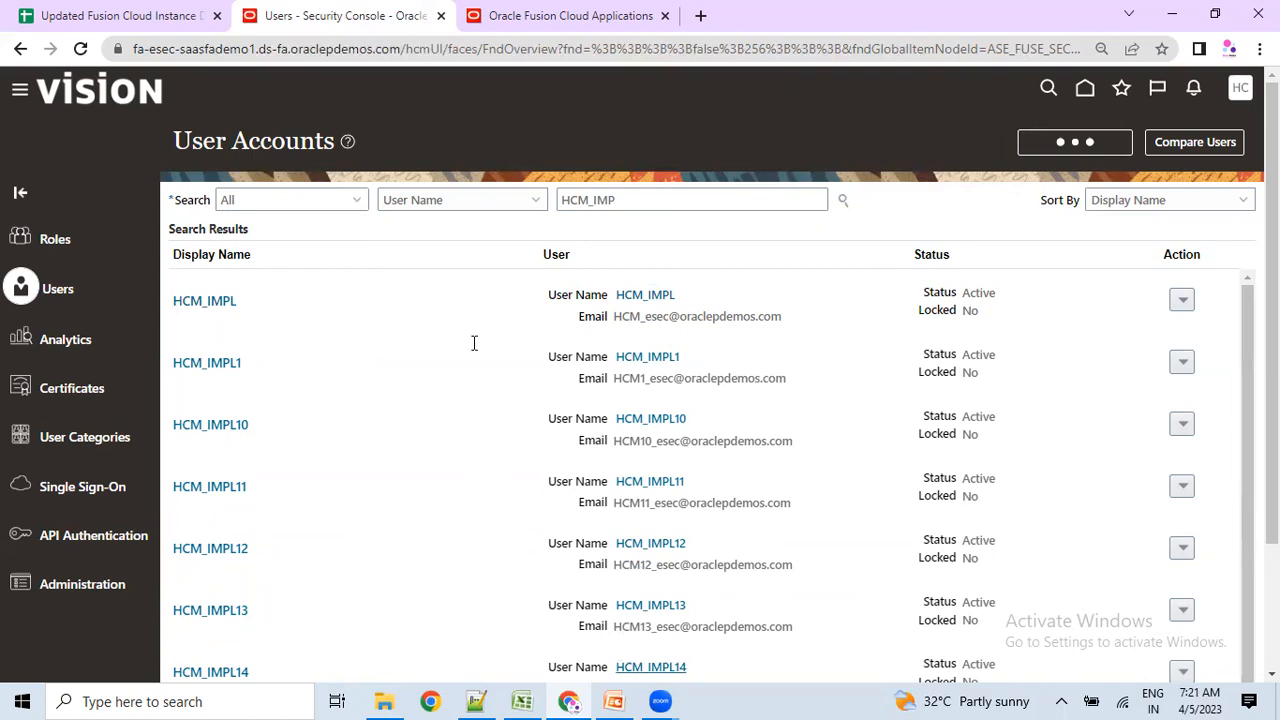
click(410, 241)
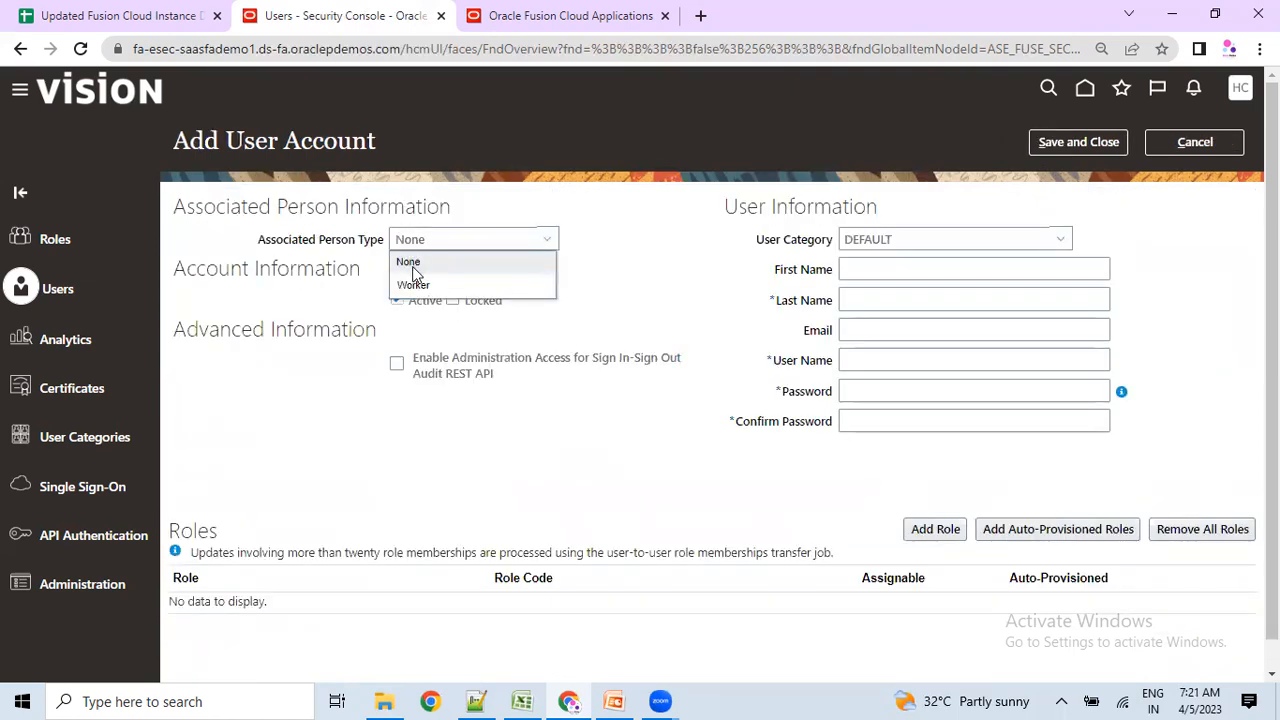
click(414, 264)
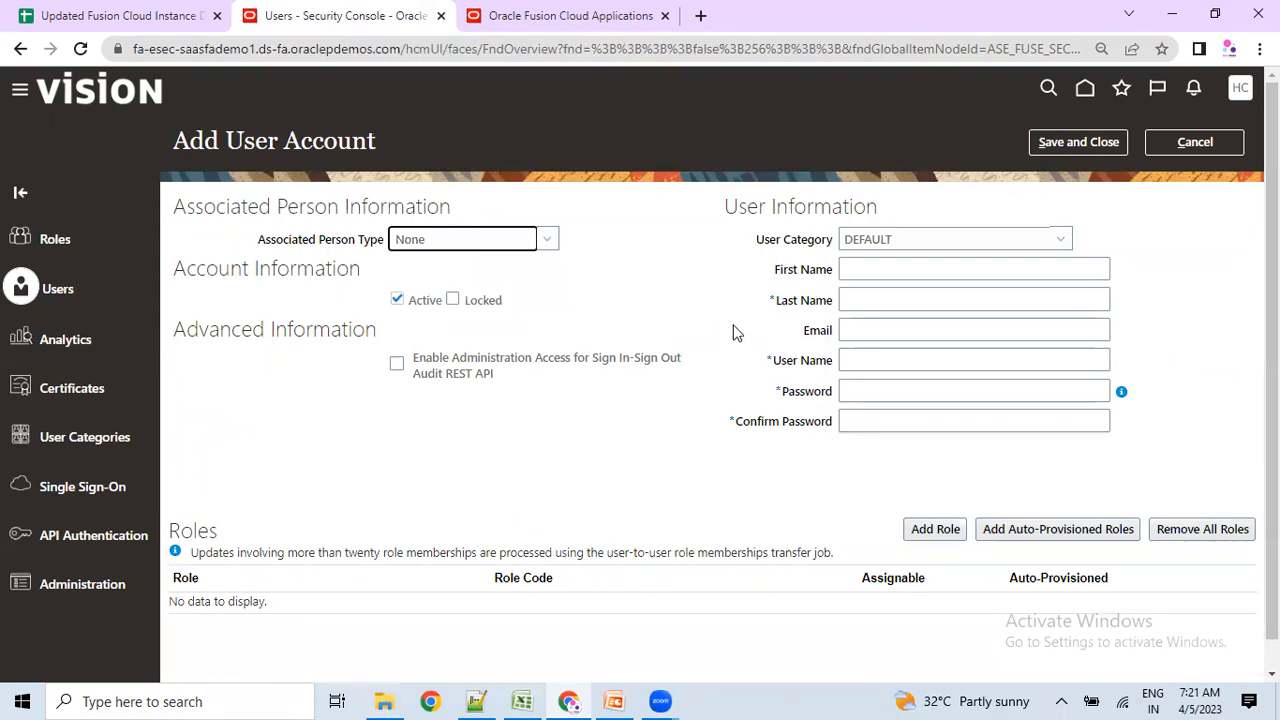
click(400, 242)
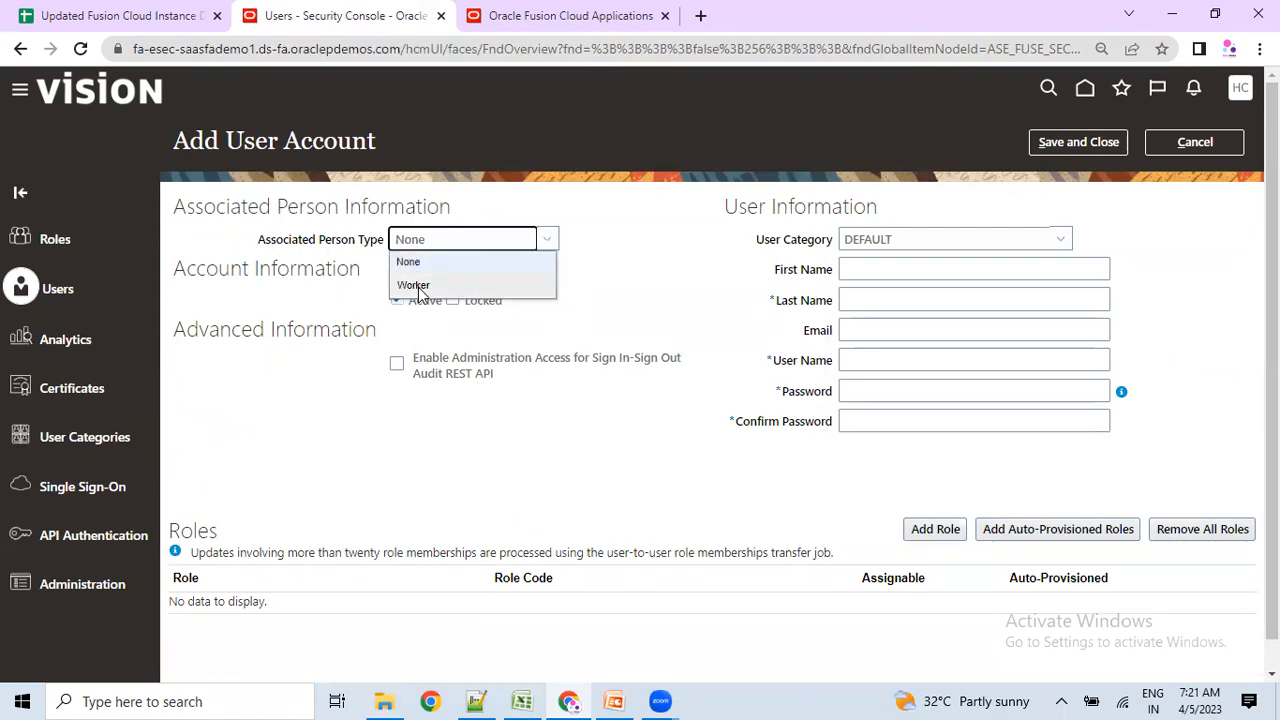
click(414, 286)
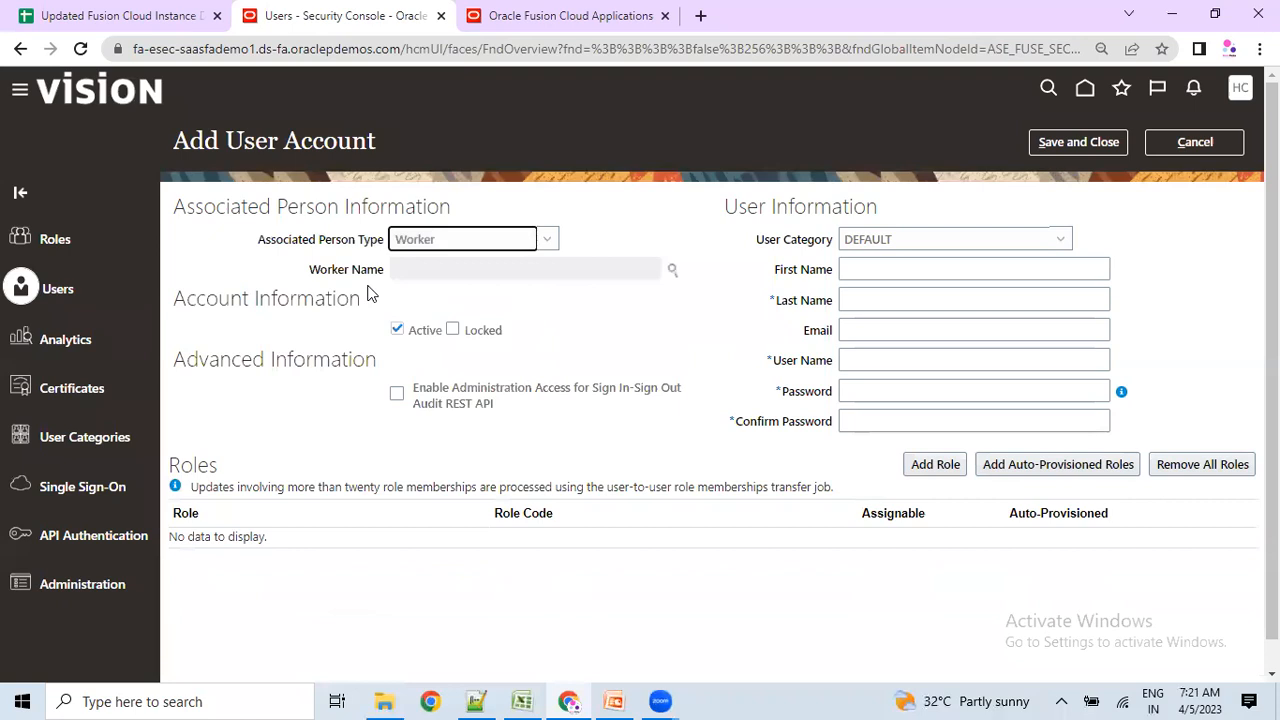
drag(310, 270, 370, 276)
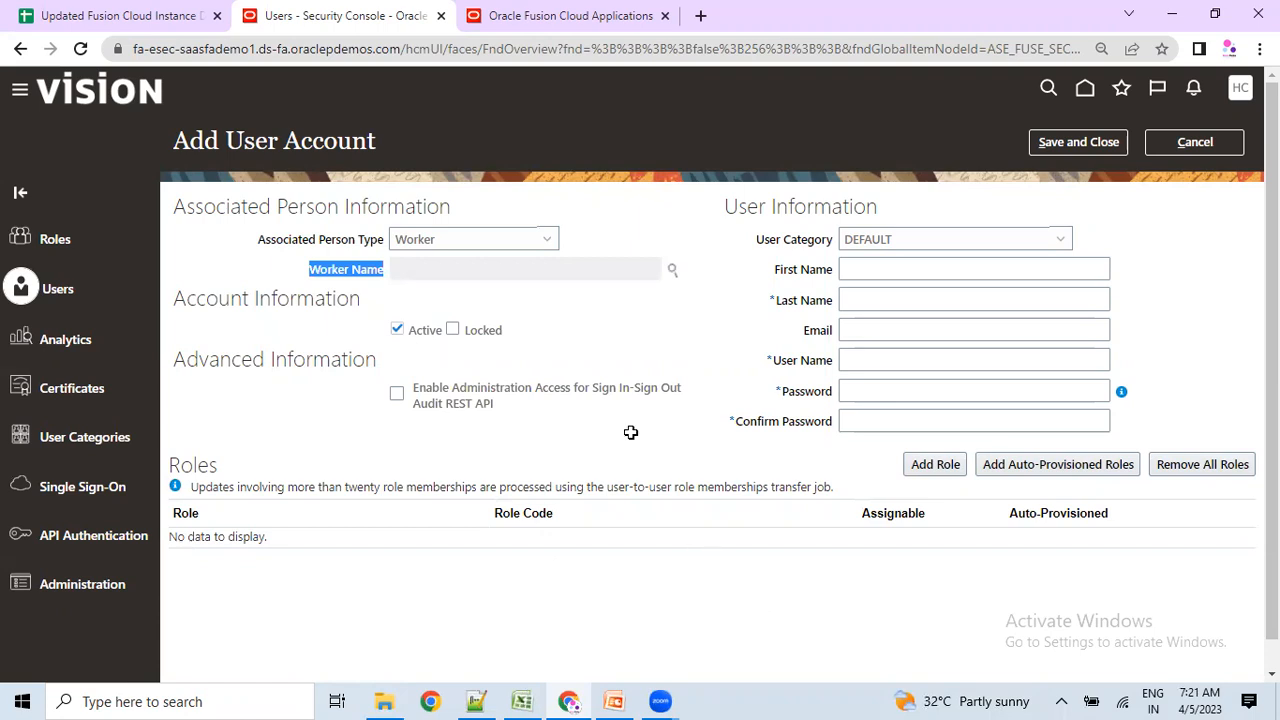
key(alt+Tab)
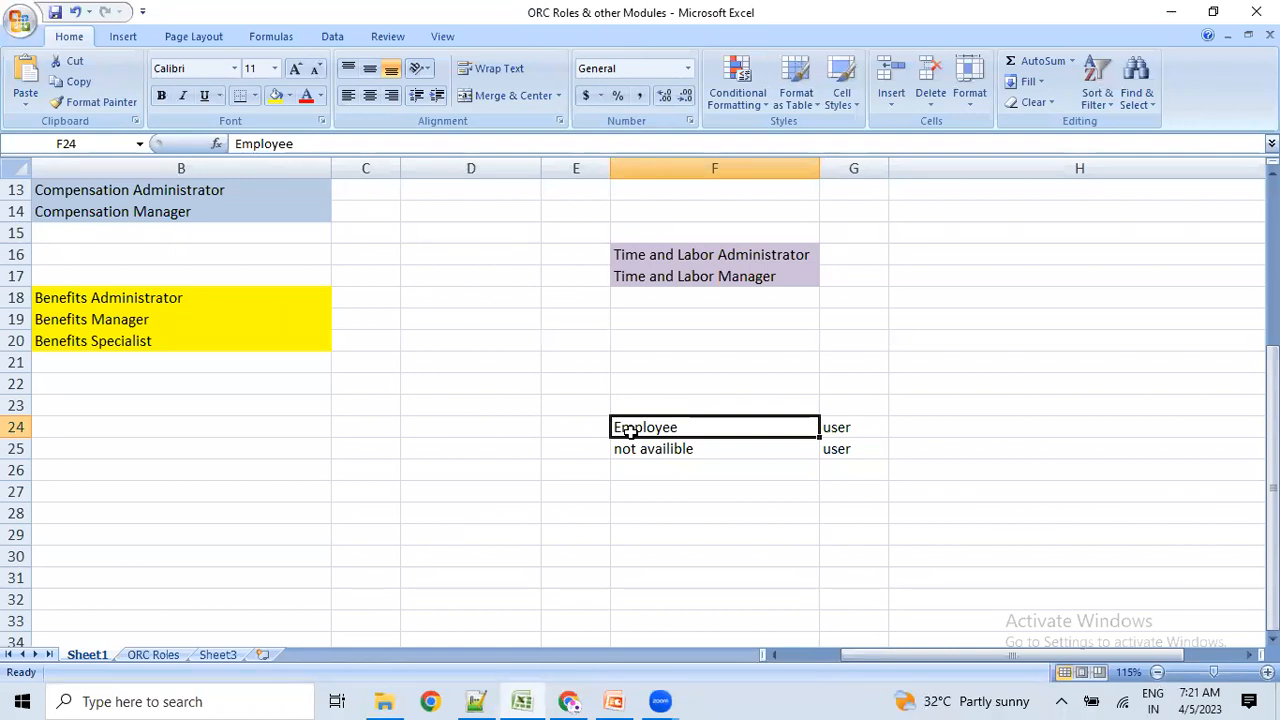
Read the user note in cell G24 of the roles workbook, then return to the browser.
click(836, 428)
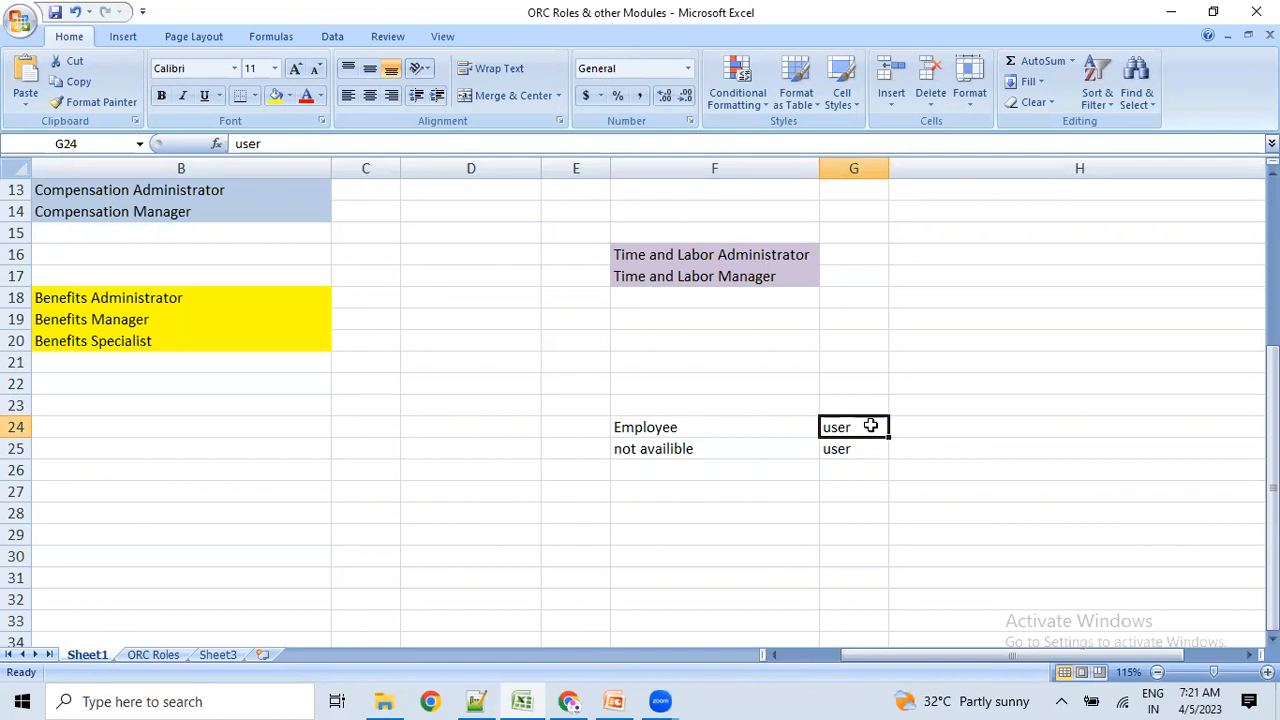
key(alt+Tab)
key(alt+Tab)
key(alt+Tab)
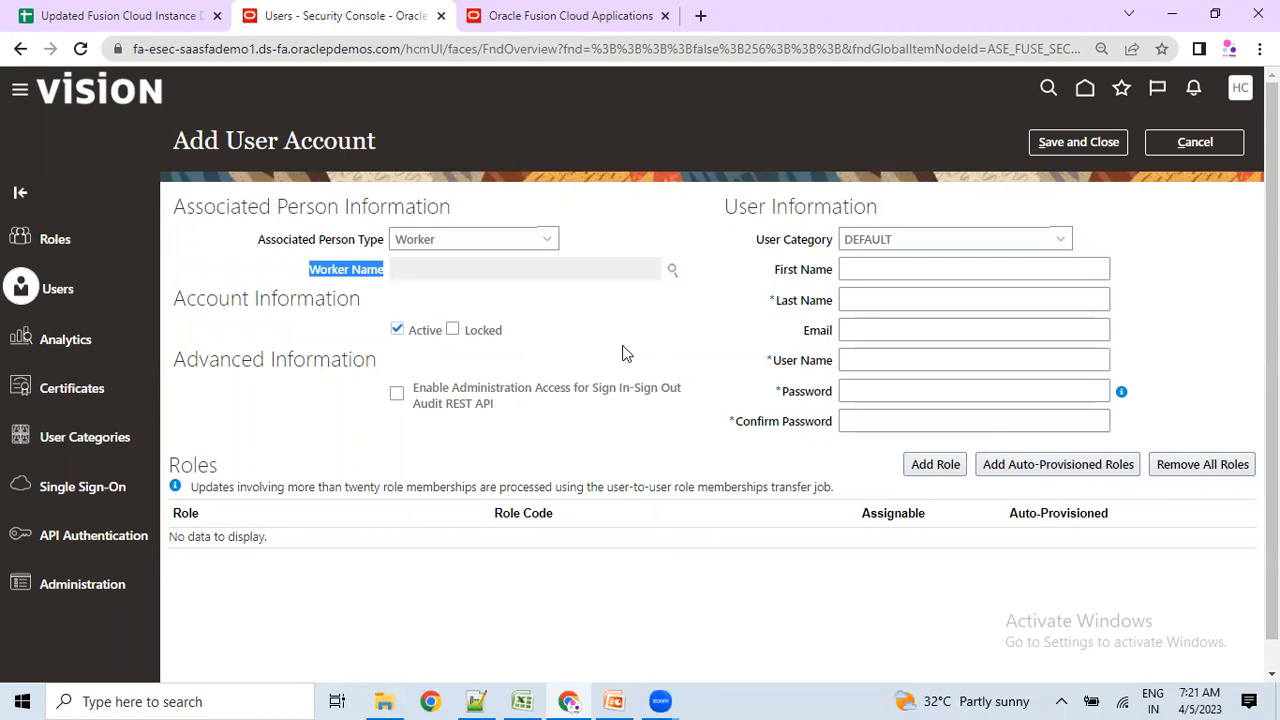
Search for and select an existing worker in Worker Name, auto-filling name, email and user name.
click(672, 269)
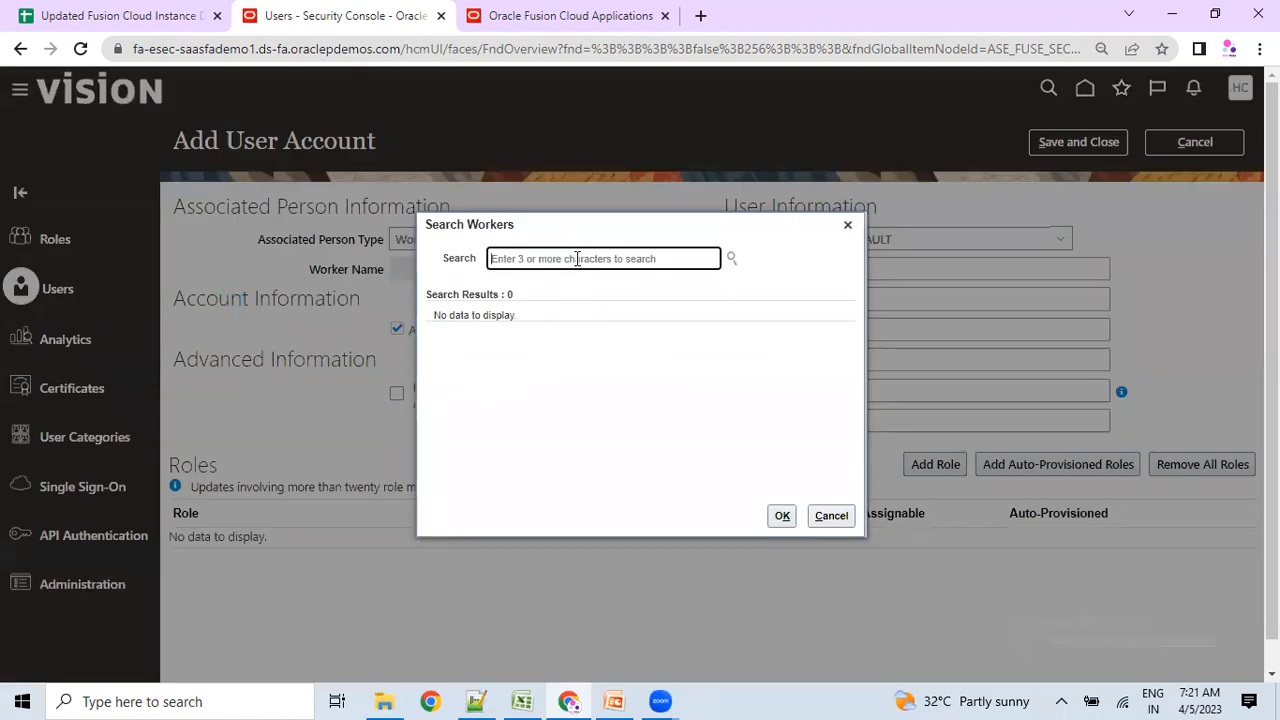
text(john)
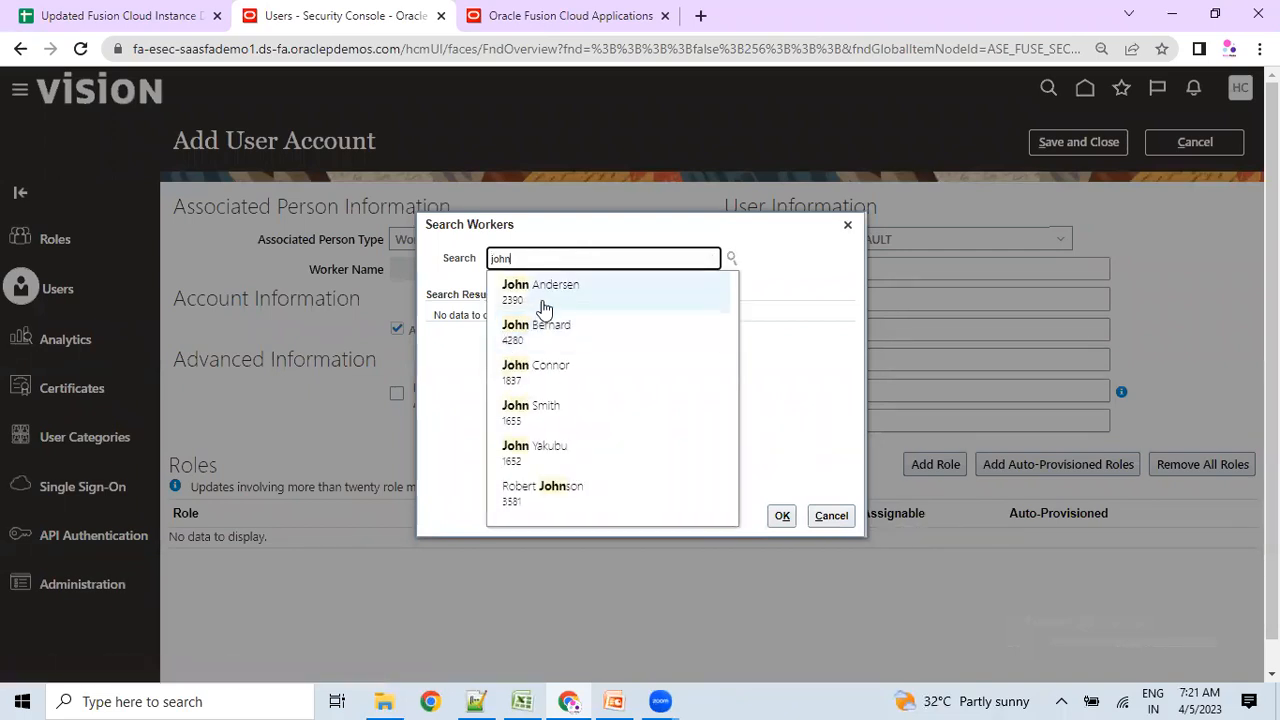
click(543, 303)
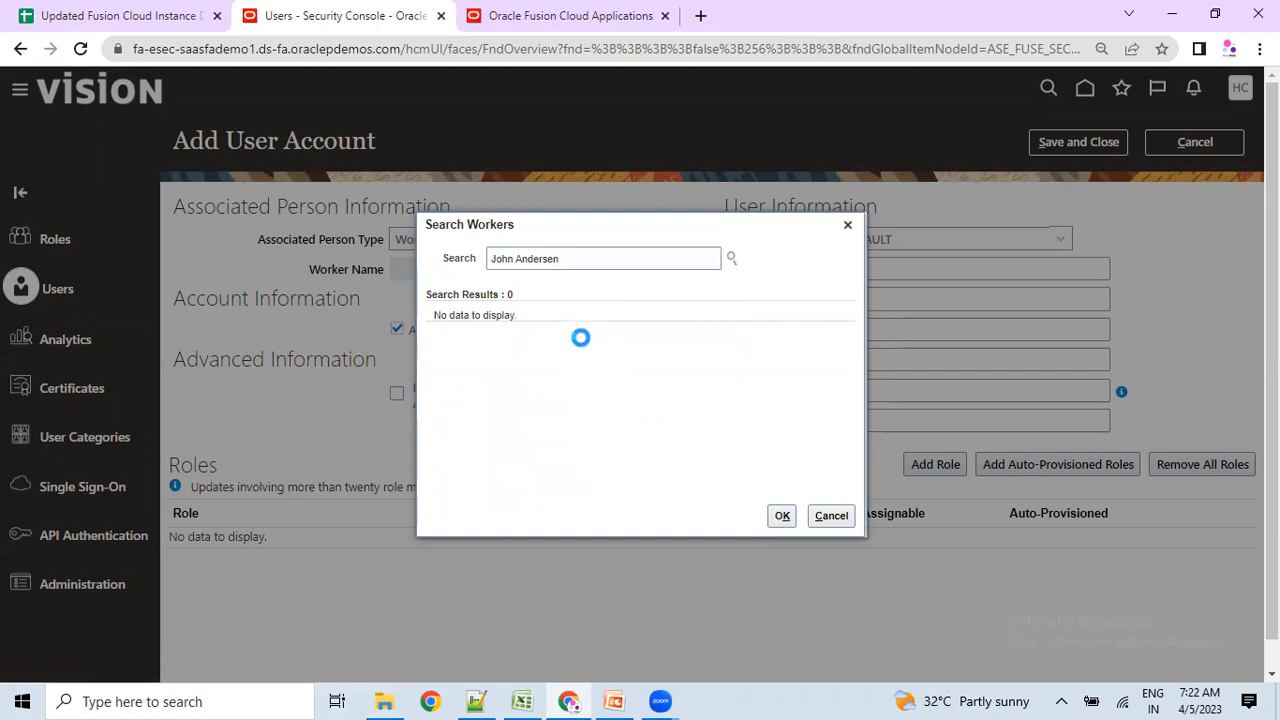
click(570, 340)
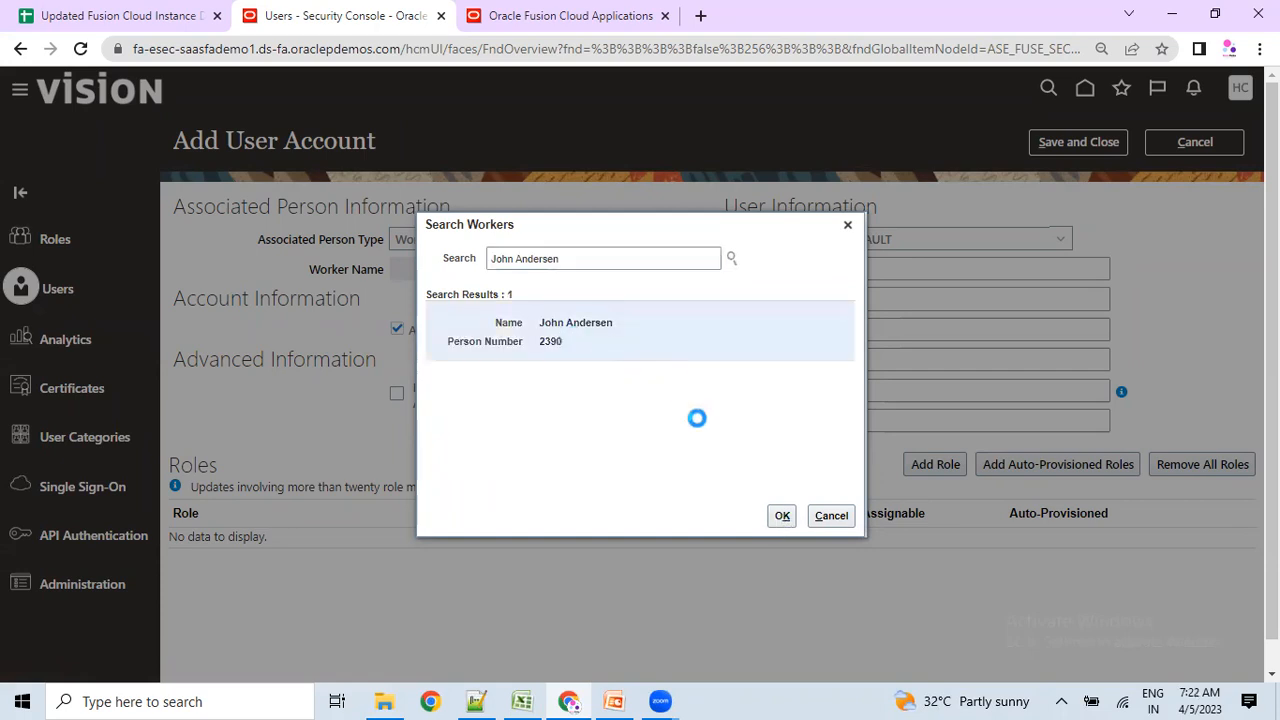
click(783, 516)
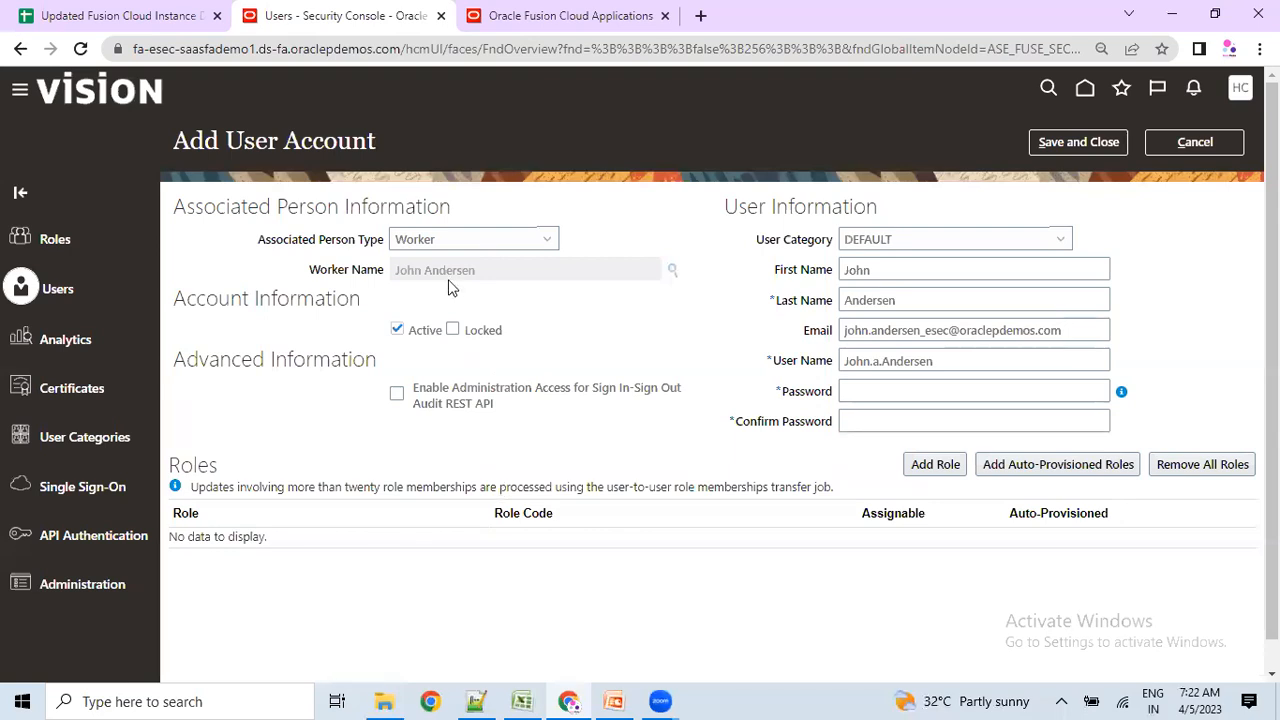
click(420, 246)
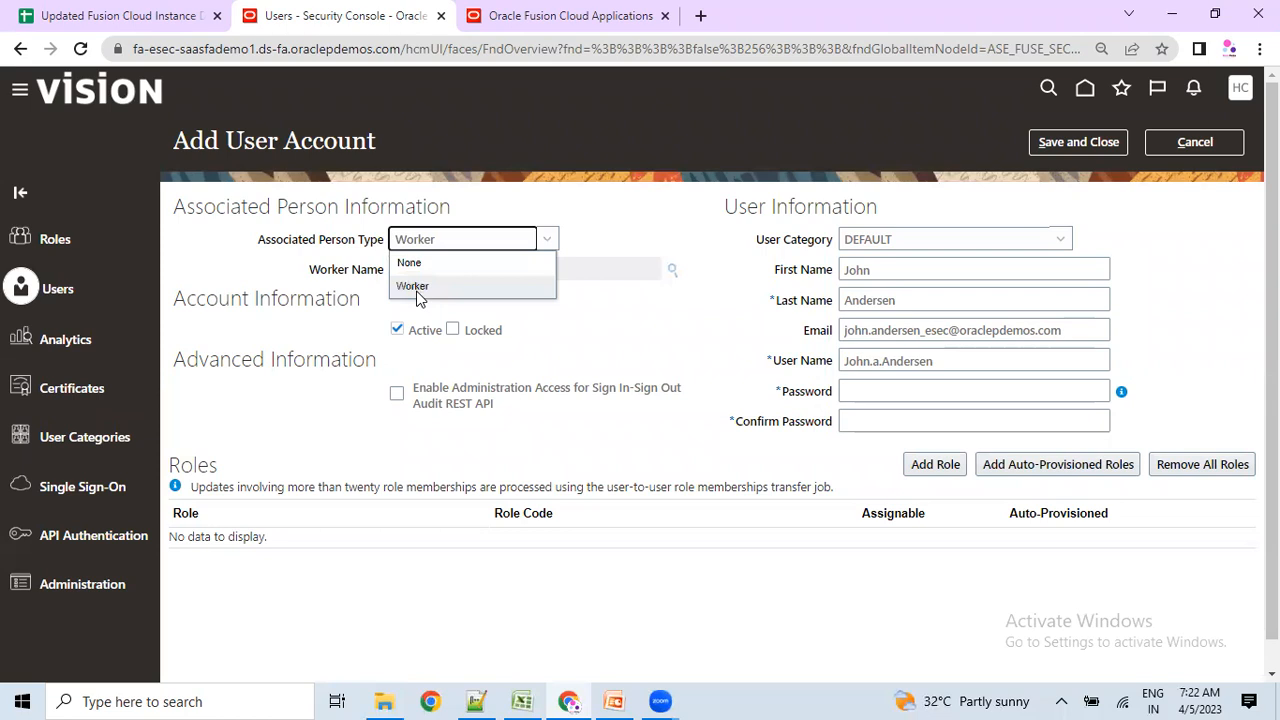
Set Associated Person Type back to None and confirm User Category stays DEFAULT.
click(410, 263)
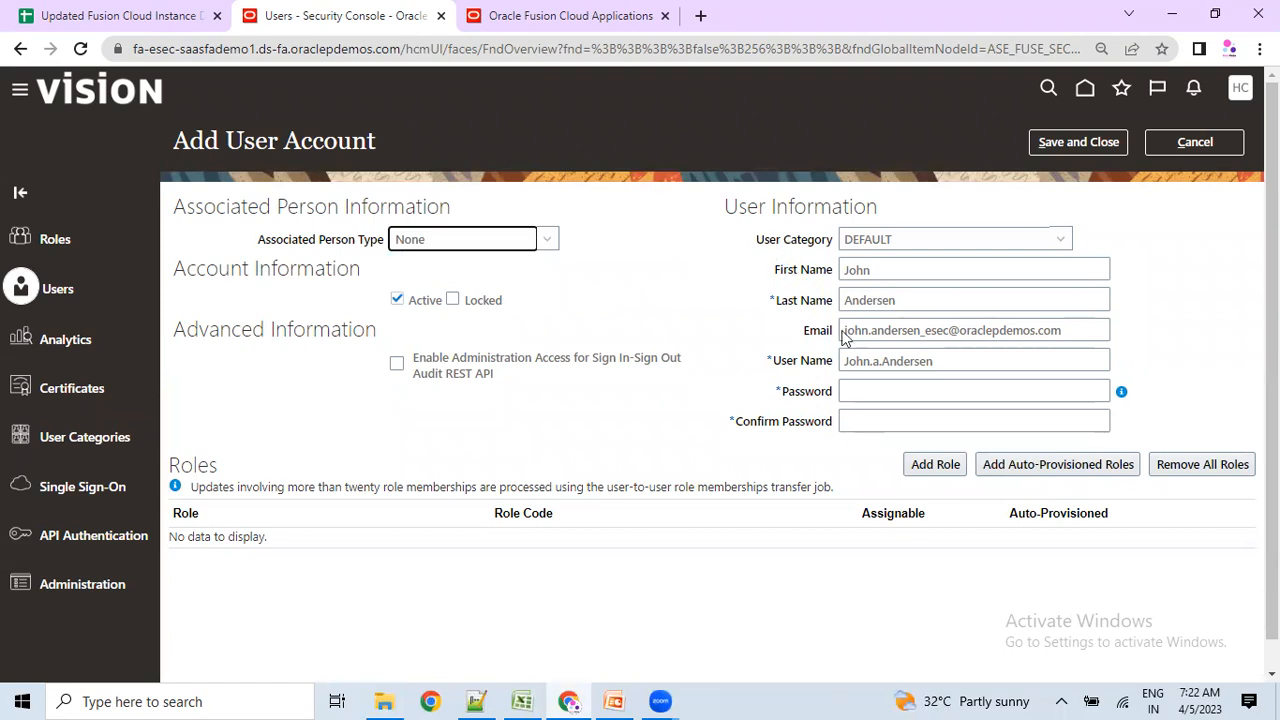
drag(762, 240, 815, 252)
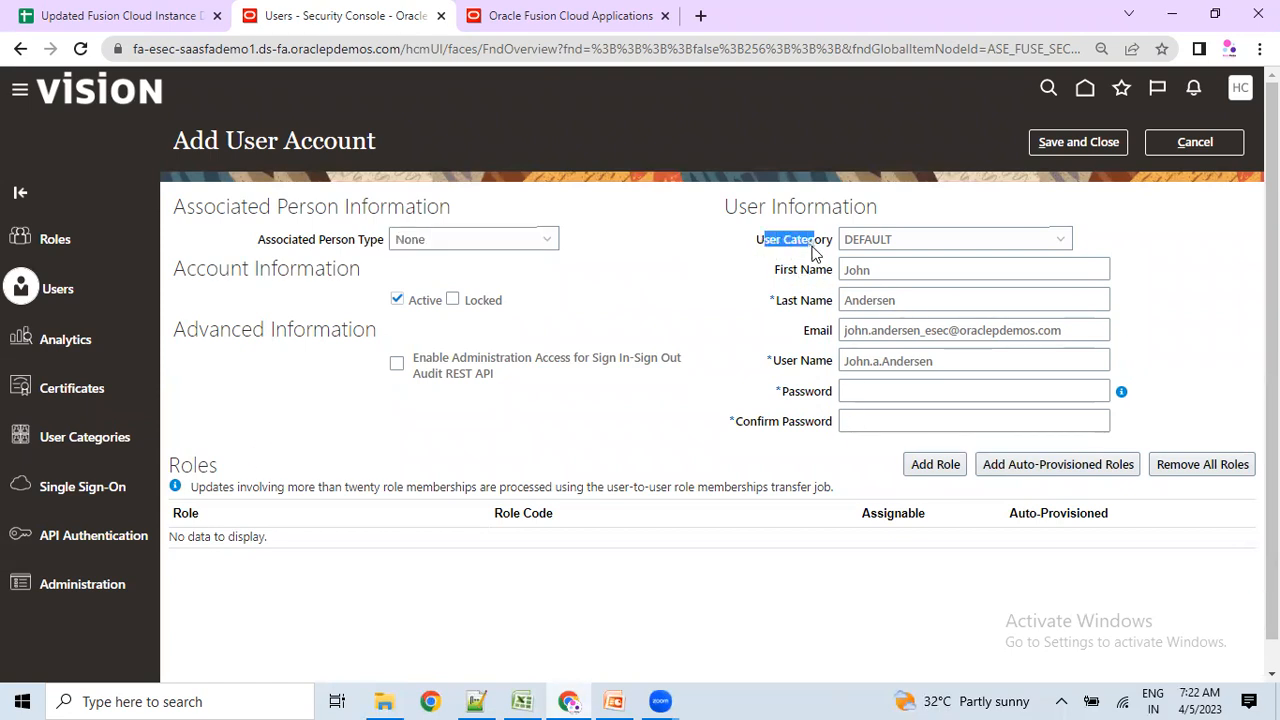
click(878, 242)
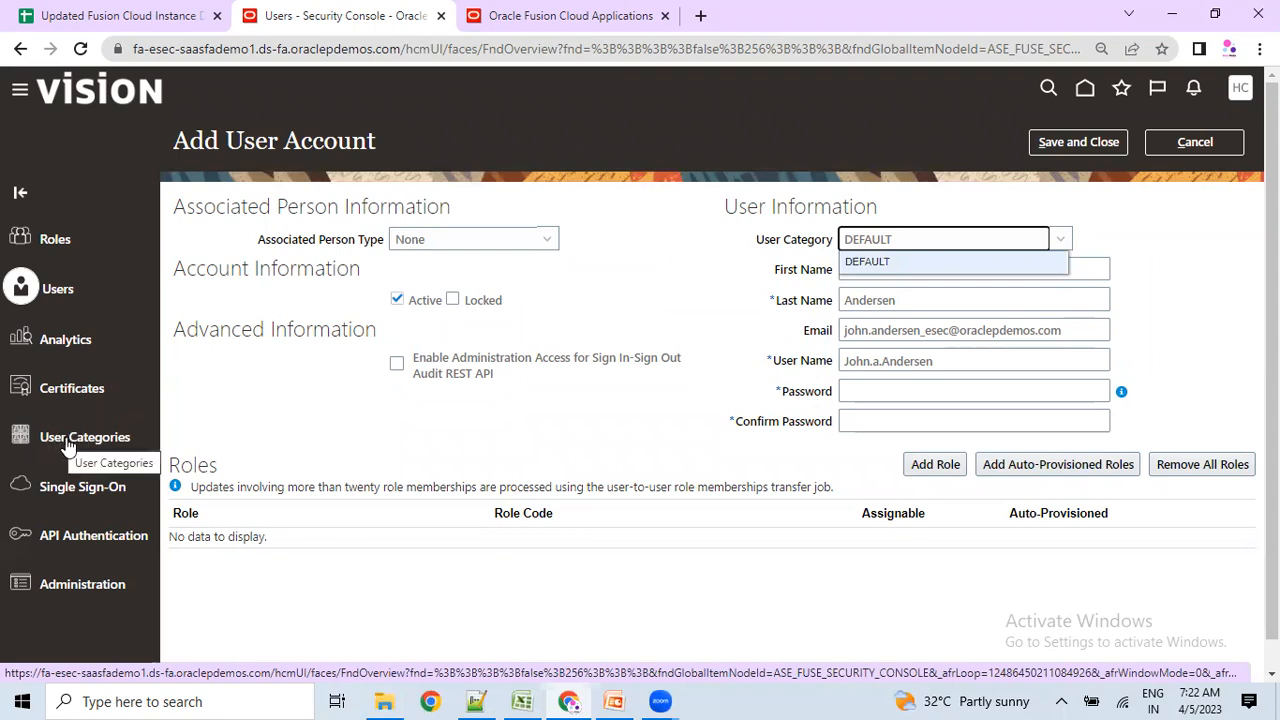
click(790, 277)
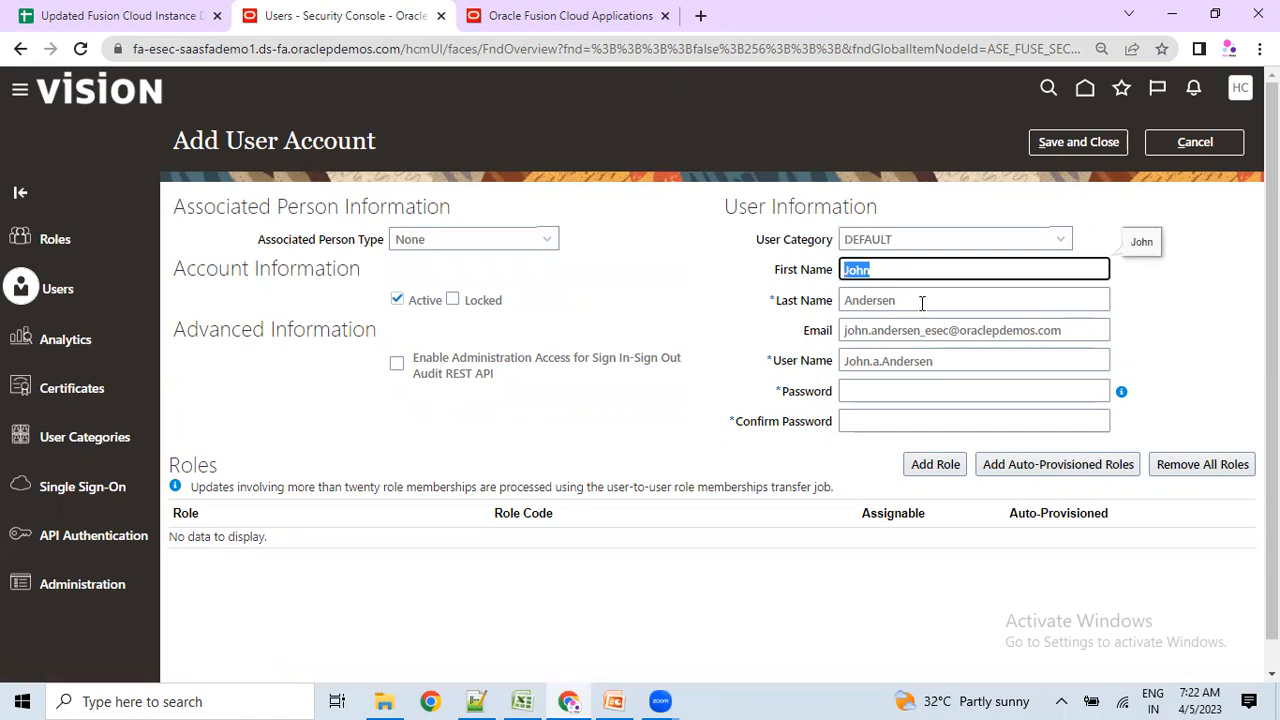
Clear the auto-filled First Name, Last Name, Email and User Name fields.
key(BackSpace)
key(Tab)
key(BackSpace)
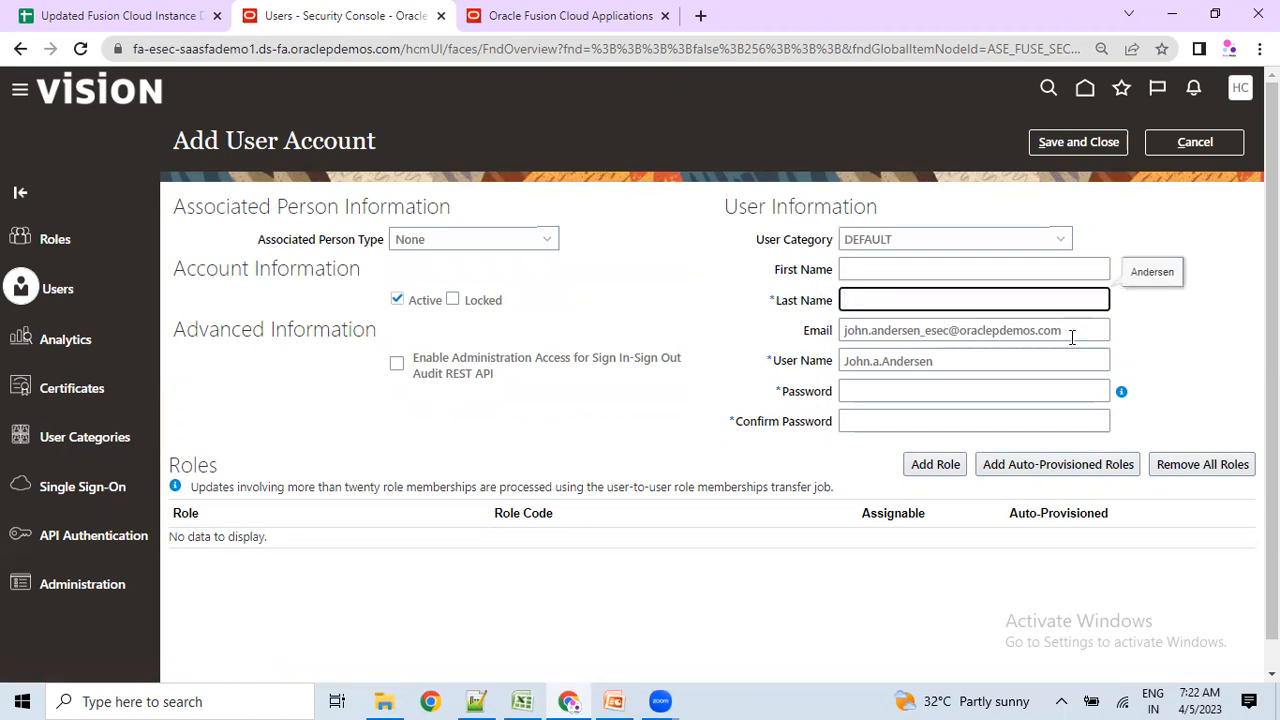
drag(1072, 337, 778, 375)
key(BackSpace)
drag(931, 365, 806, 366)
key(BackSpace)
click(760, 361)
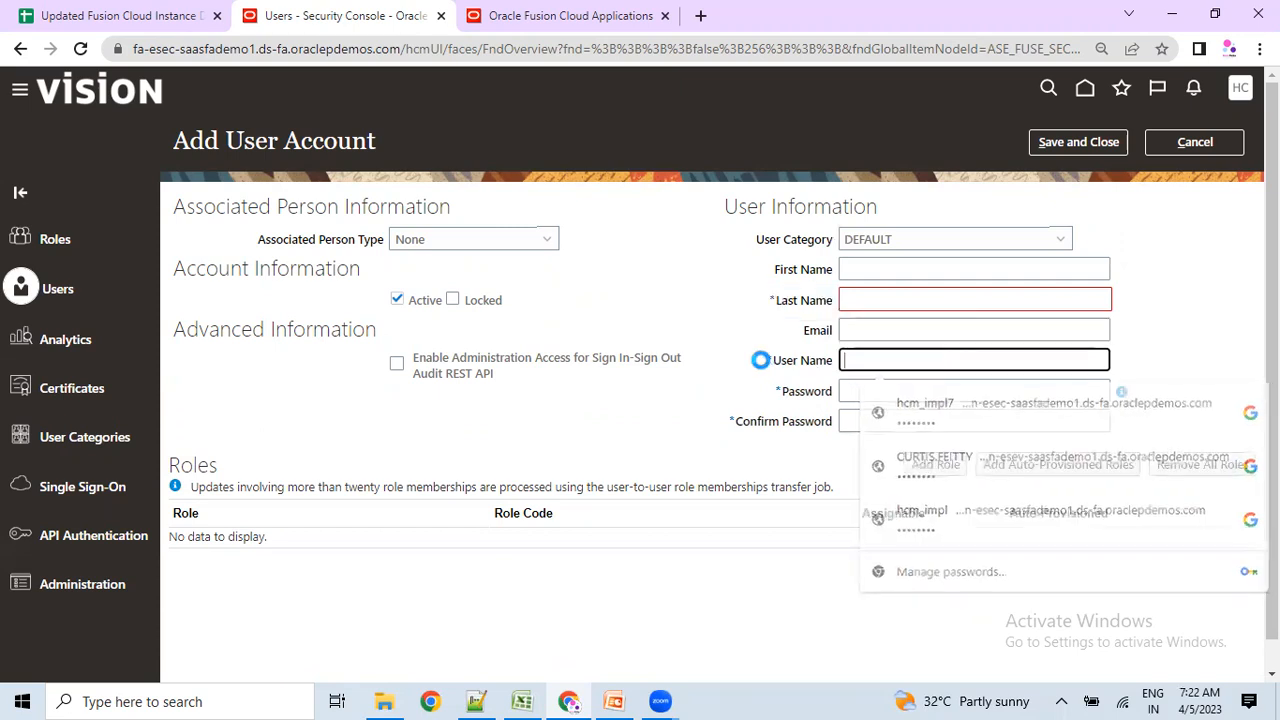
click(780, 434)
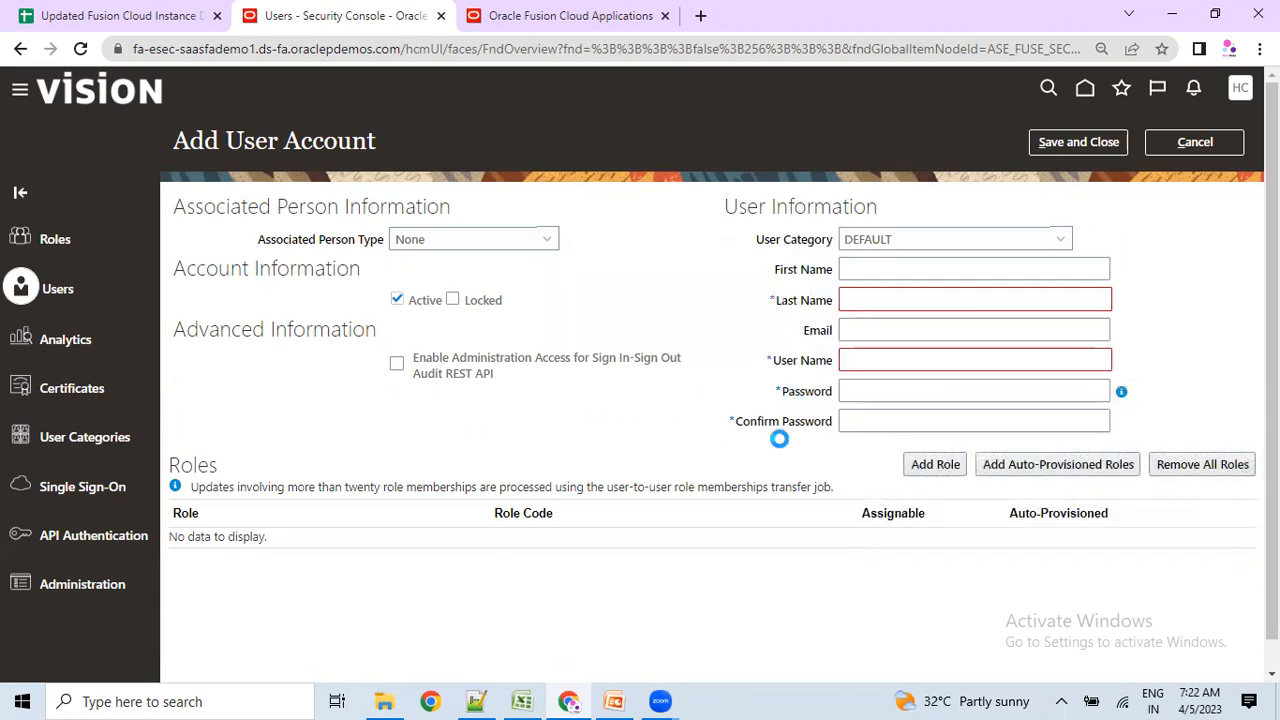
Enter the new user's first name and build the email address from that name.
click(892, 275)
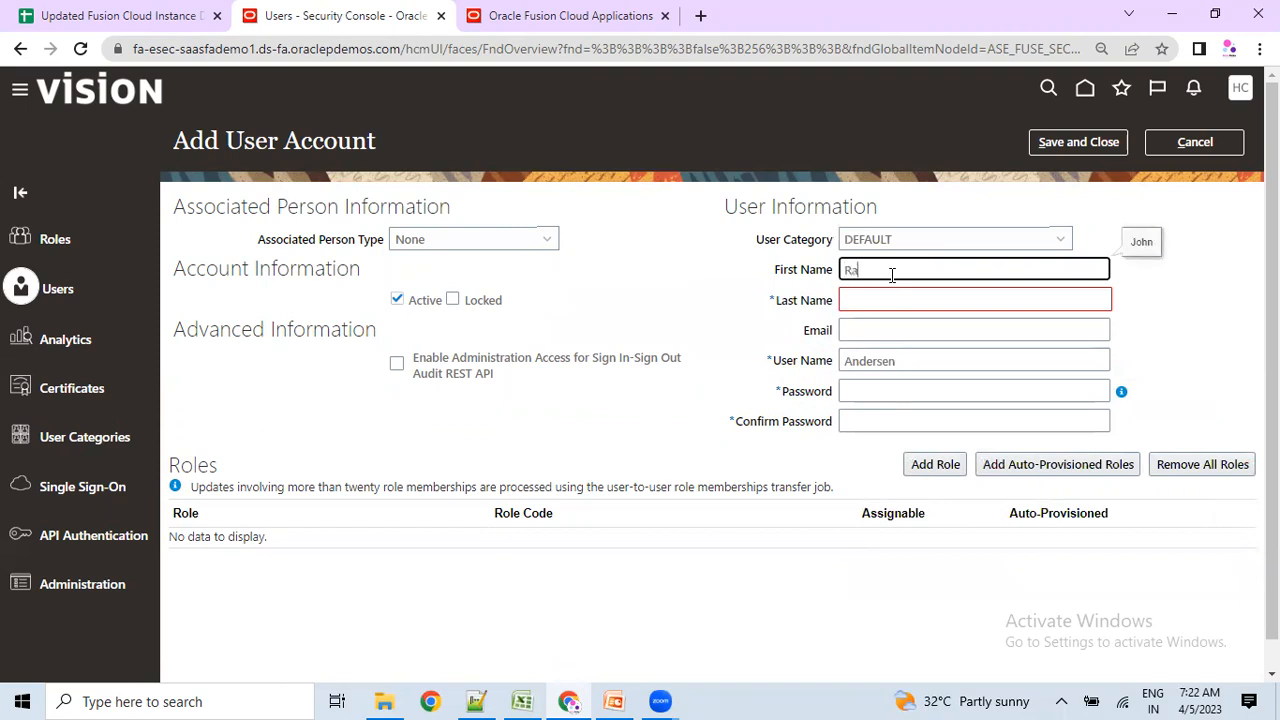
text(Rajesh)
click(849, 303)
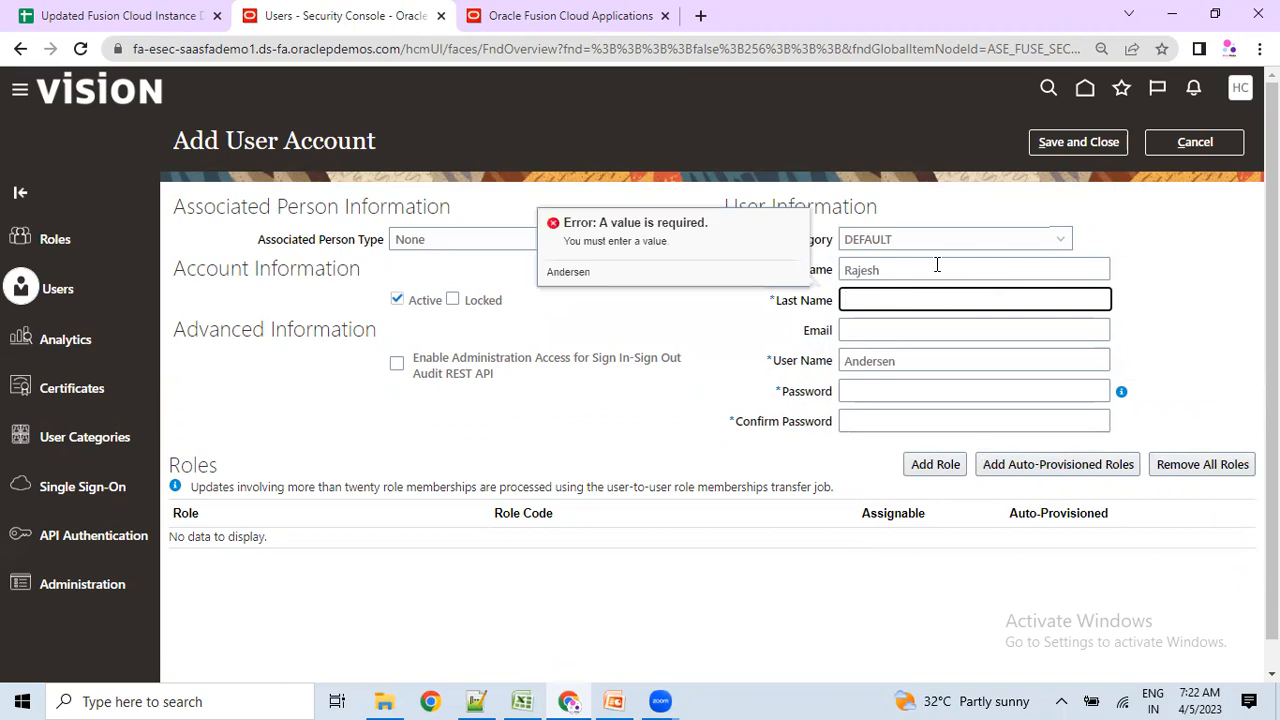
click(882, 330)
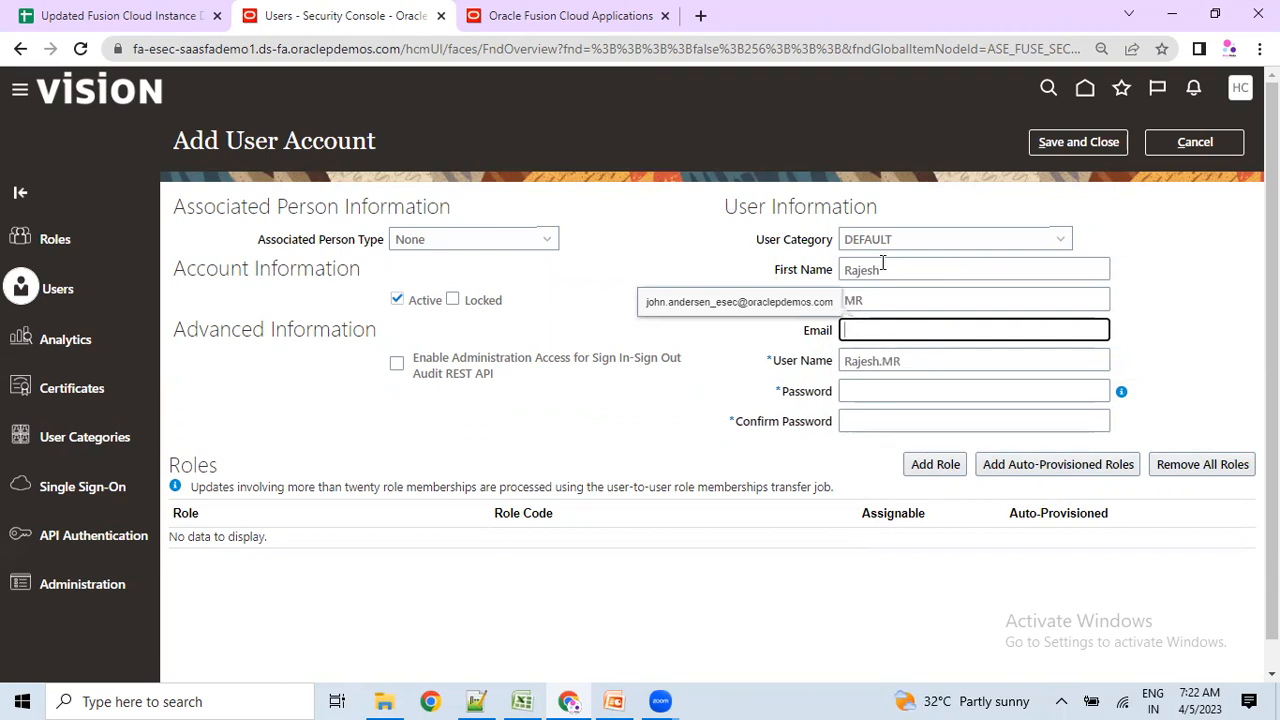
double_click(879, 267)
key(ctrl+c)
click(886, 331)
key(ctrl+v)
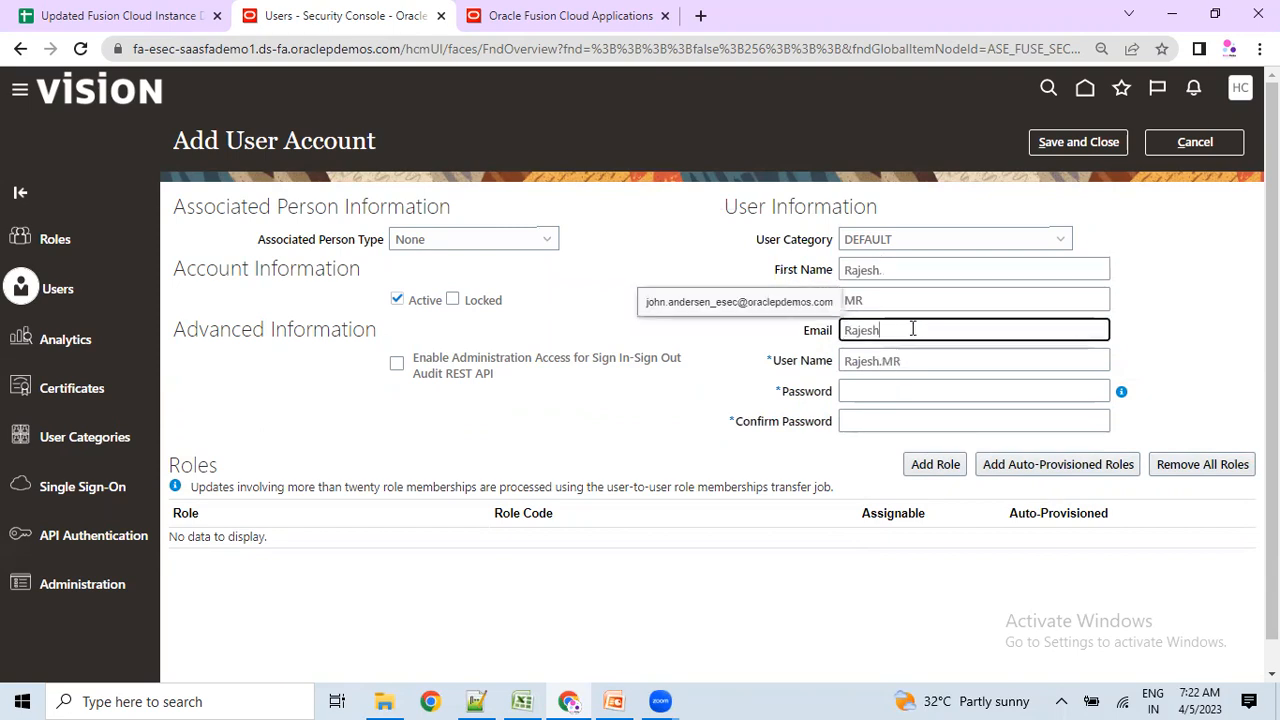
text(.M)
text(mr)
key(BackSpace)
key(BackSpace)
key(BackSpace)
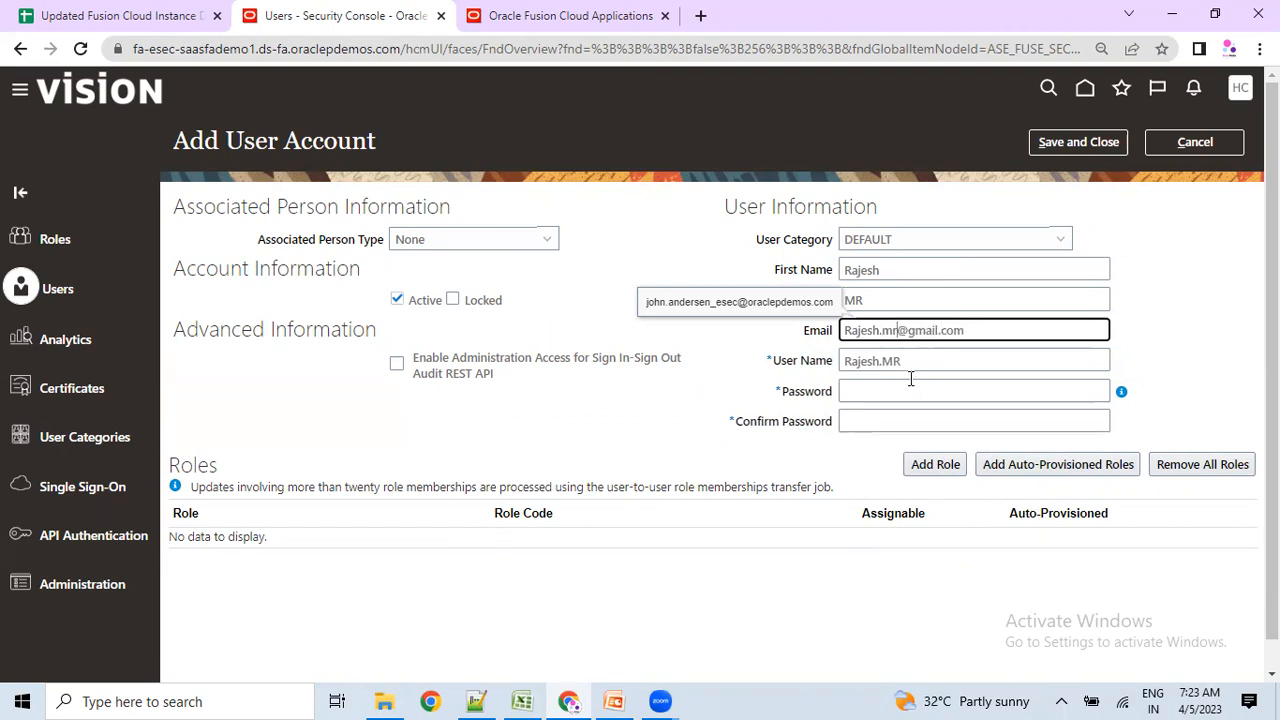
Finish the email and review the entered first name, last name and generated user name.
click(779, 394)
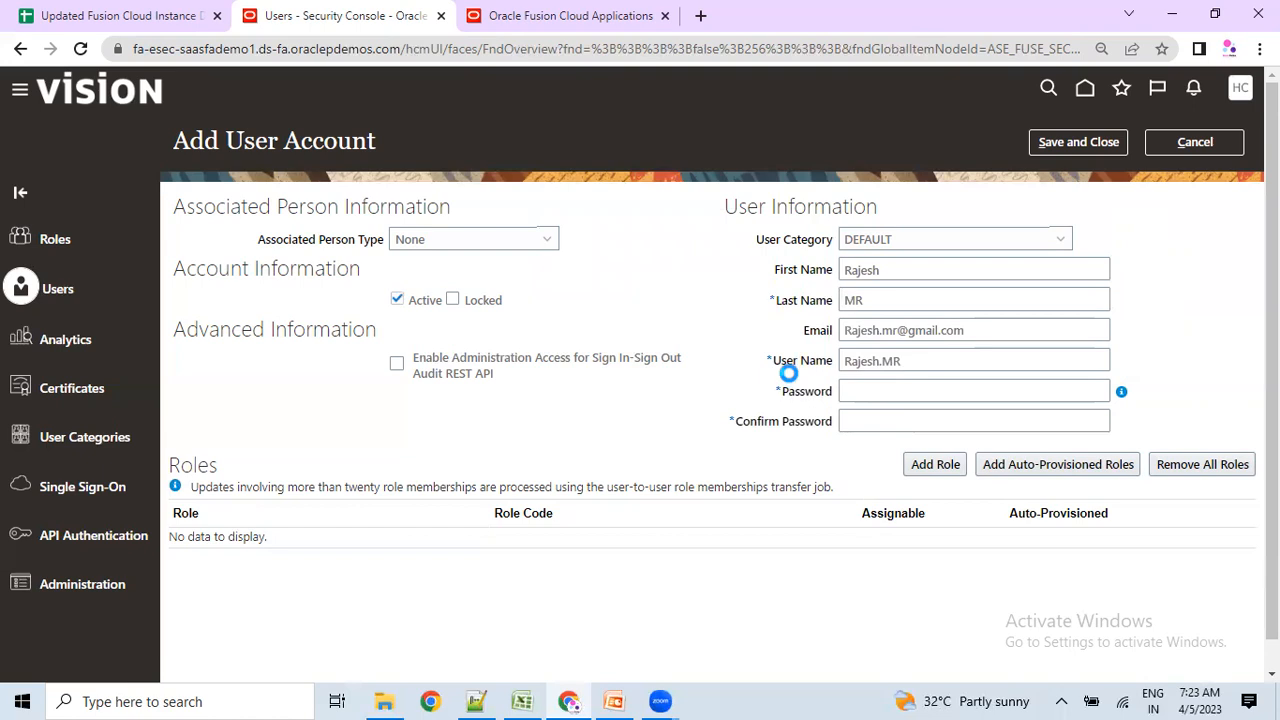
click(855, 270)
click(856, 302)
drag(845, 364, 905, 360)
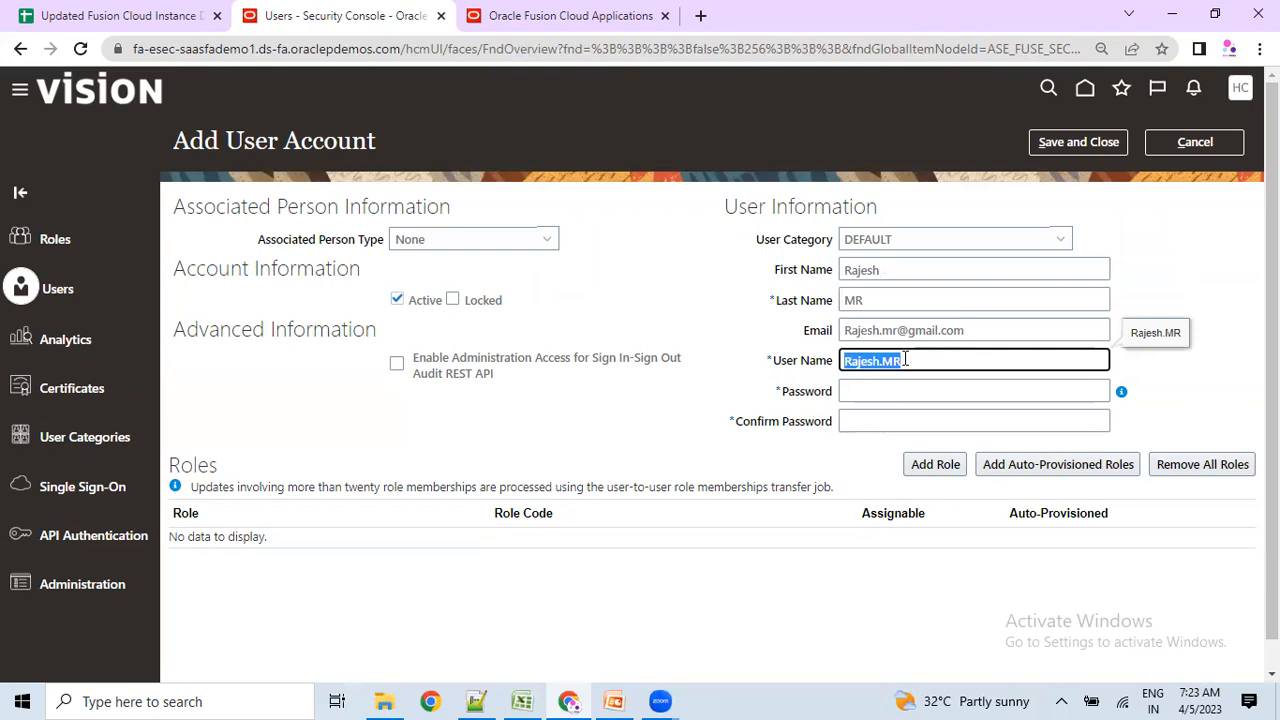
click(863, 362)
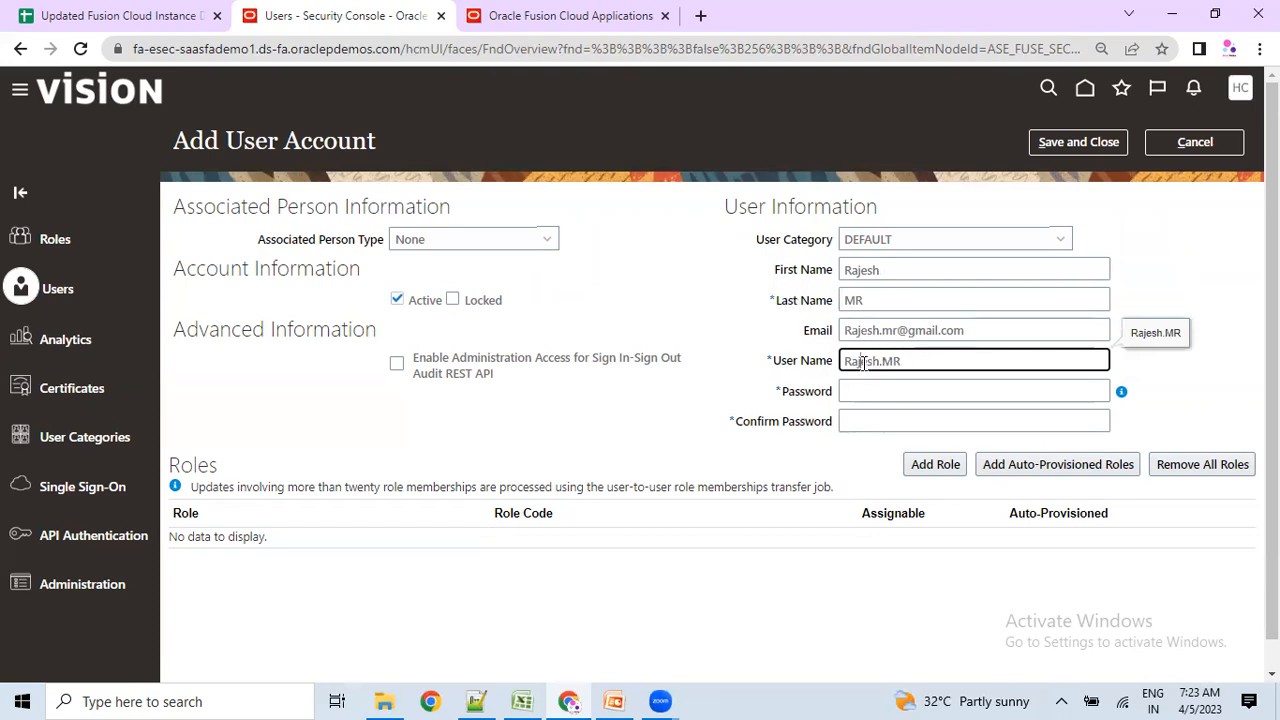
drag(846, 362, 903, 360)
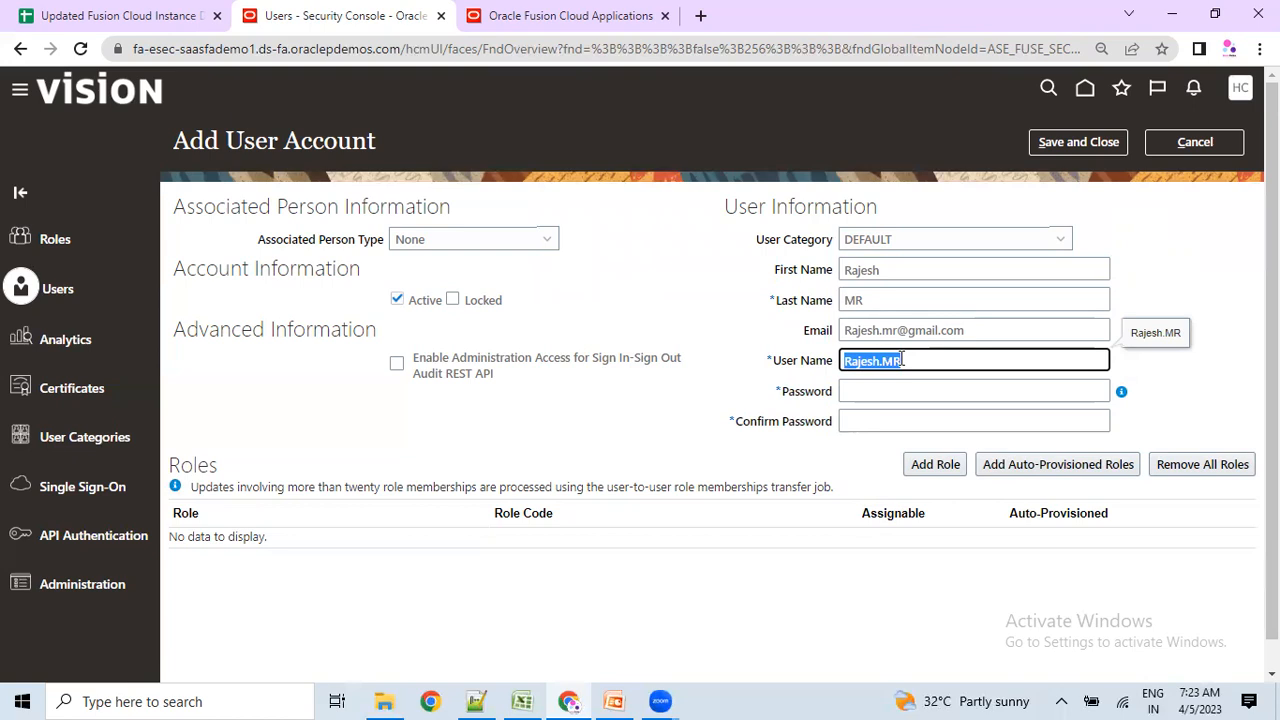
Retype the last name in lowercase and select the user name text for a lowercase edit.
click(887, 297)
text(M)
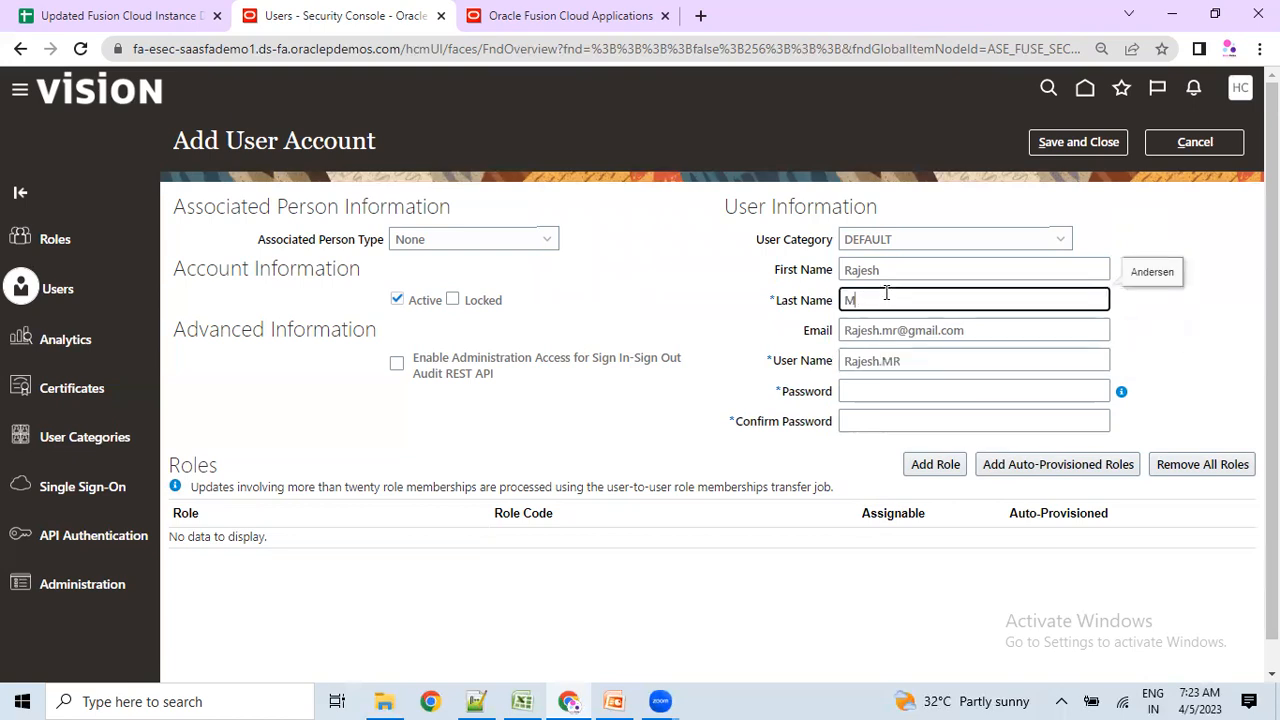
key(BackSpace)
text(mr)
click(612, 422)
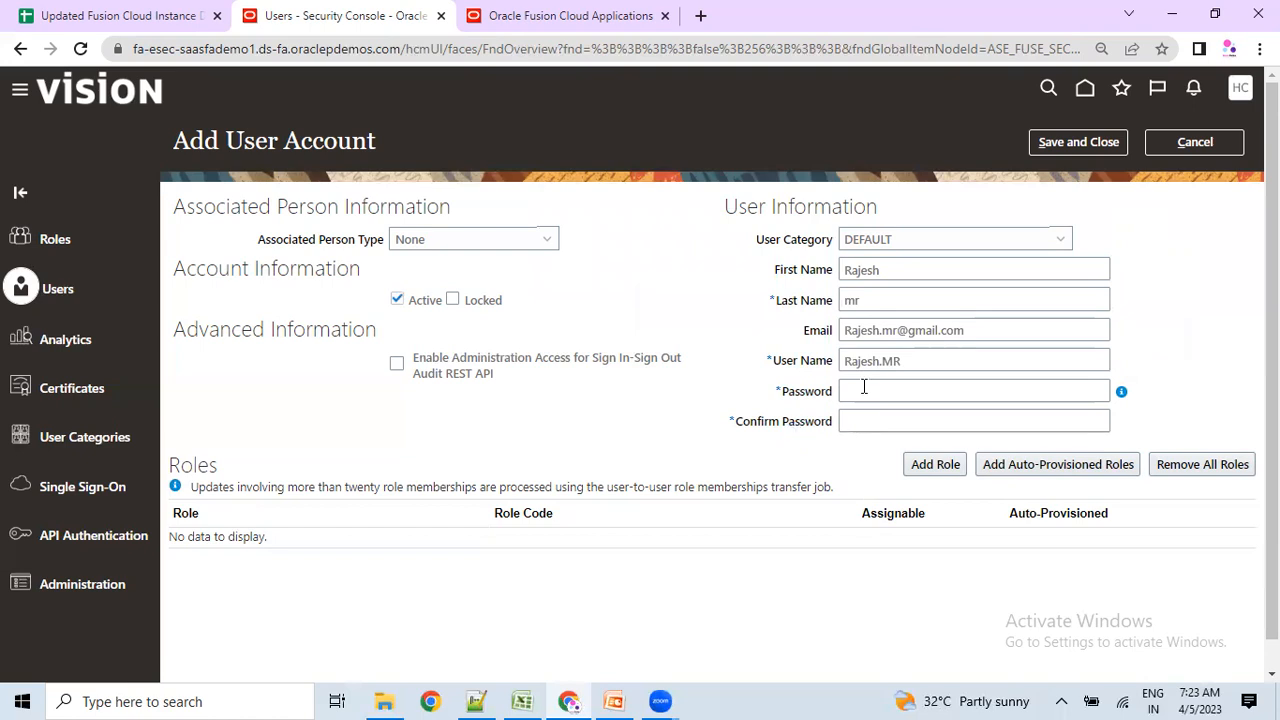
click(920, 363)
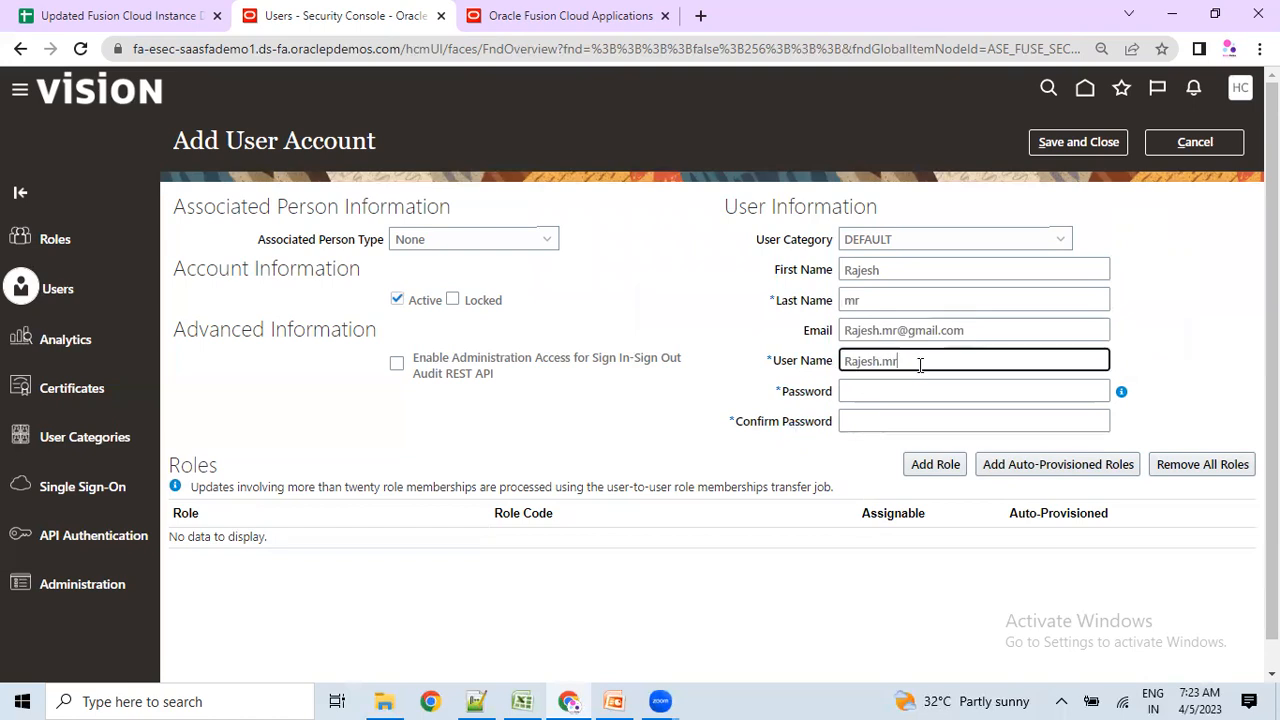
drag(858, 361, 898, 362)
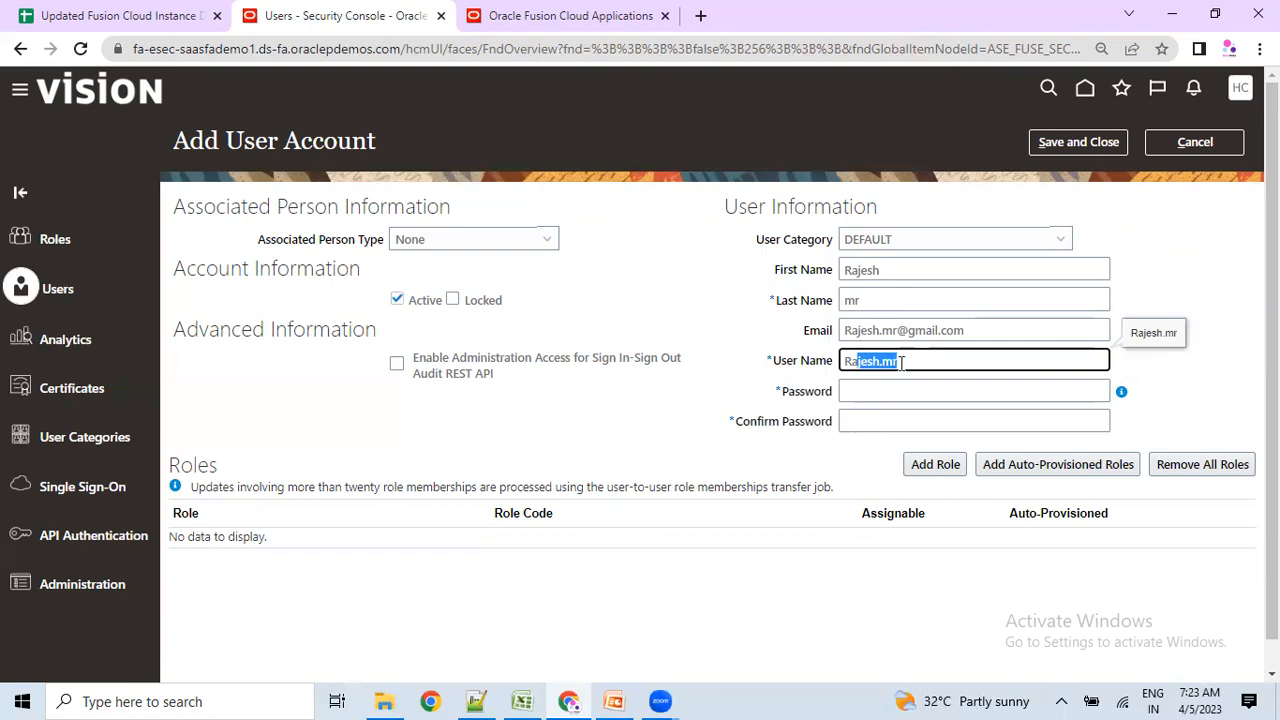
click(905, 362)
drag(772, 360, 829, 366)
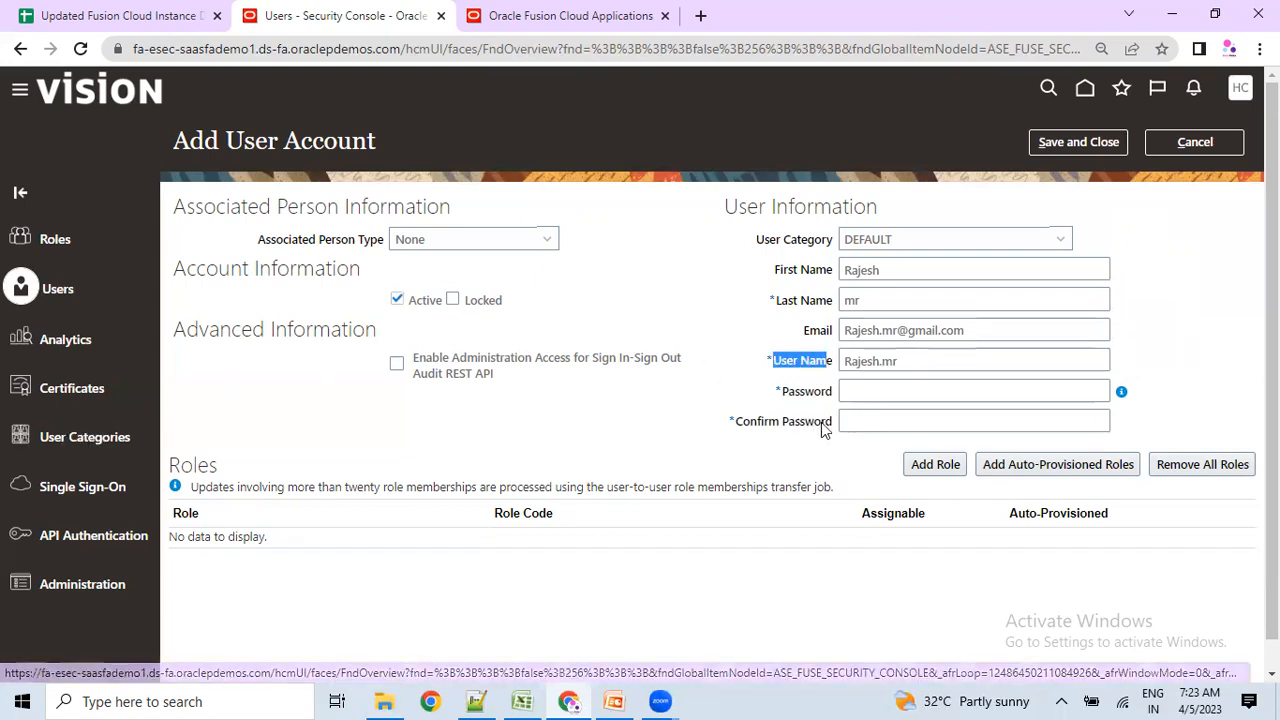
Enter the password and its confirmation, then attempt Save and Close.
click(856, 392)
text(W)
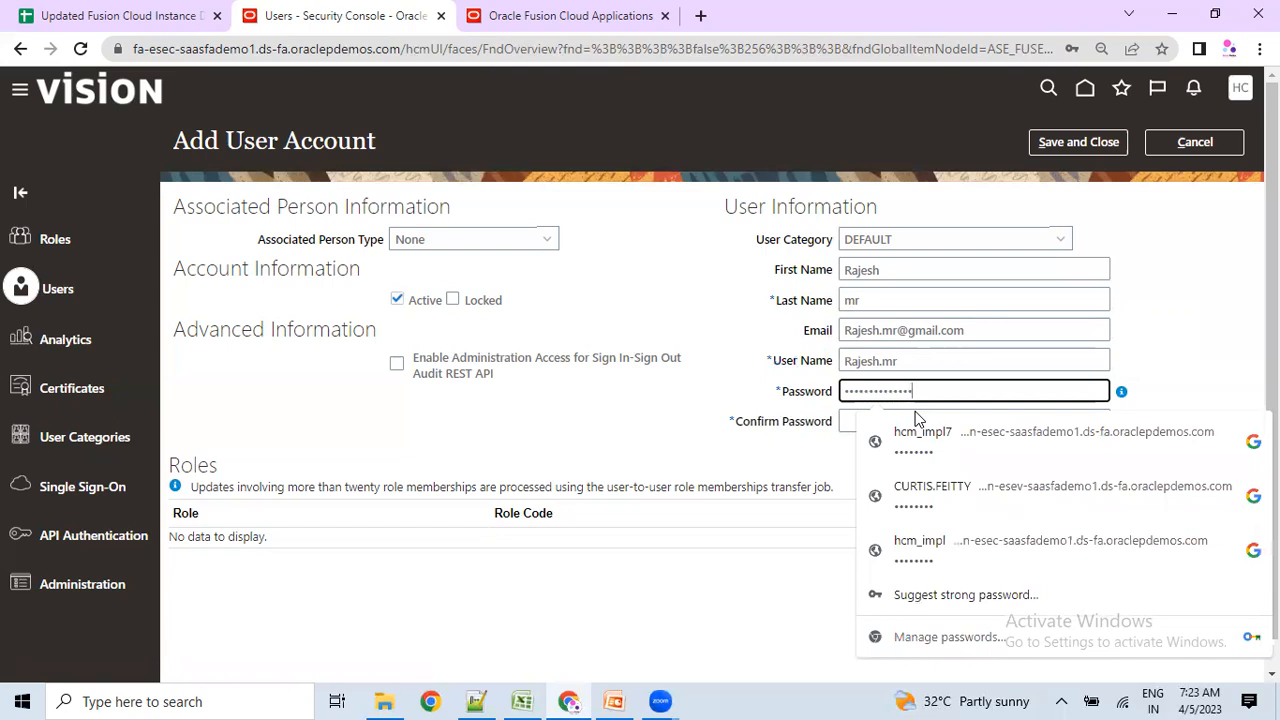
click(848, 421)
text(Welcome)
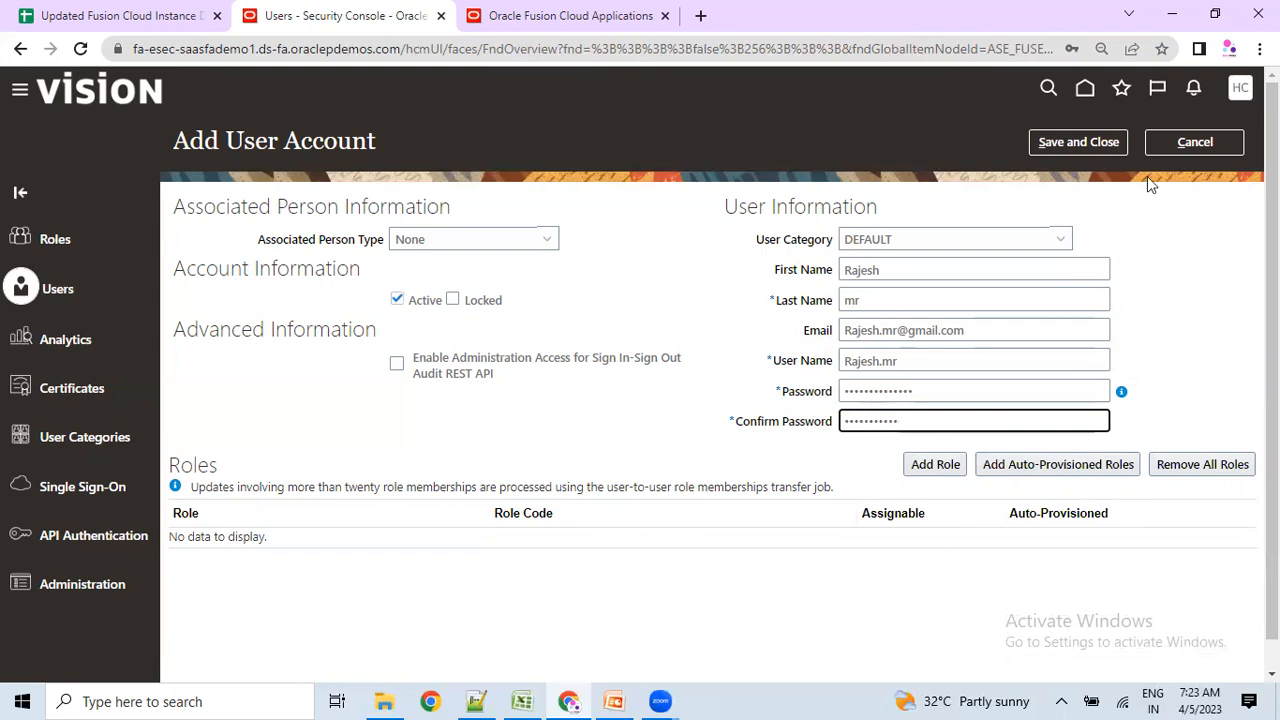
double_click(920, 365)
click(1078, 142)
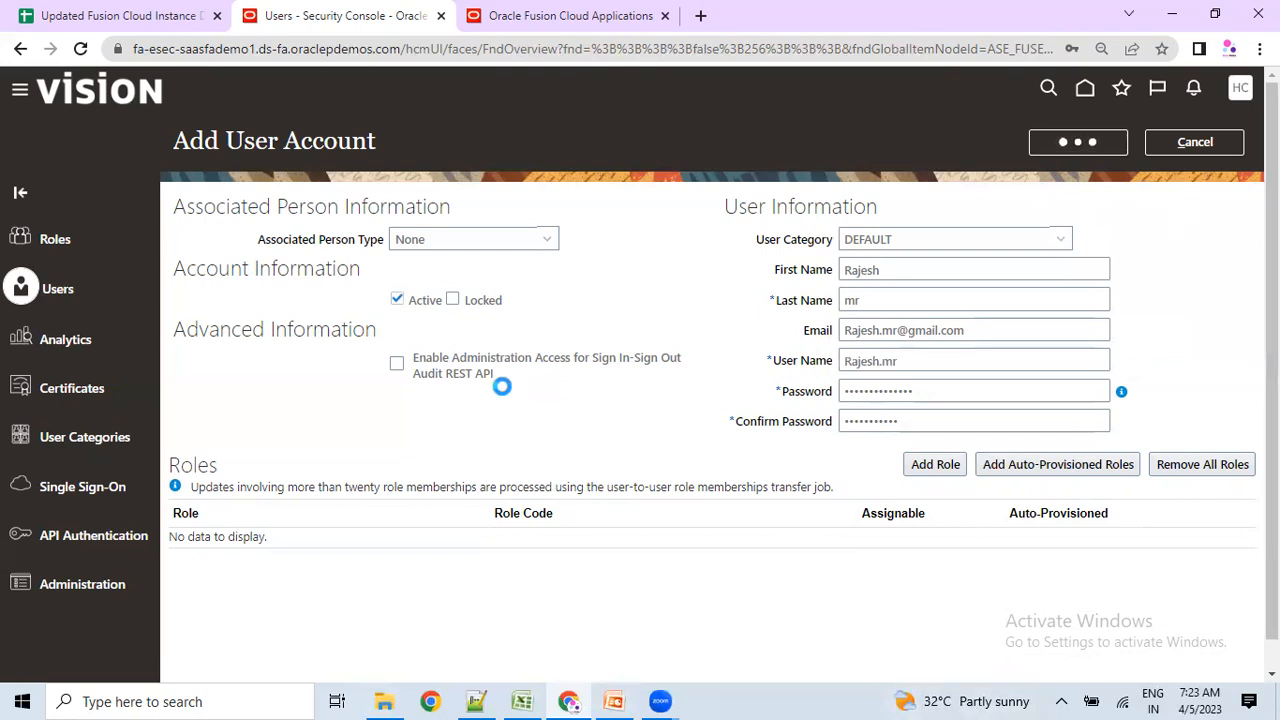
Retype Password and Confirm Password so they match and the mismatch error clears.
drag(220, 141, 371, 143)
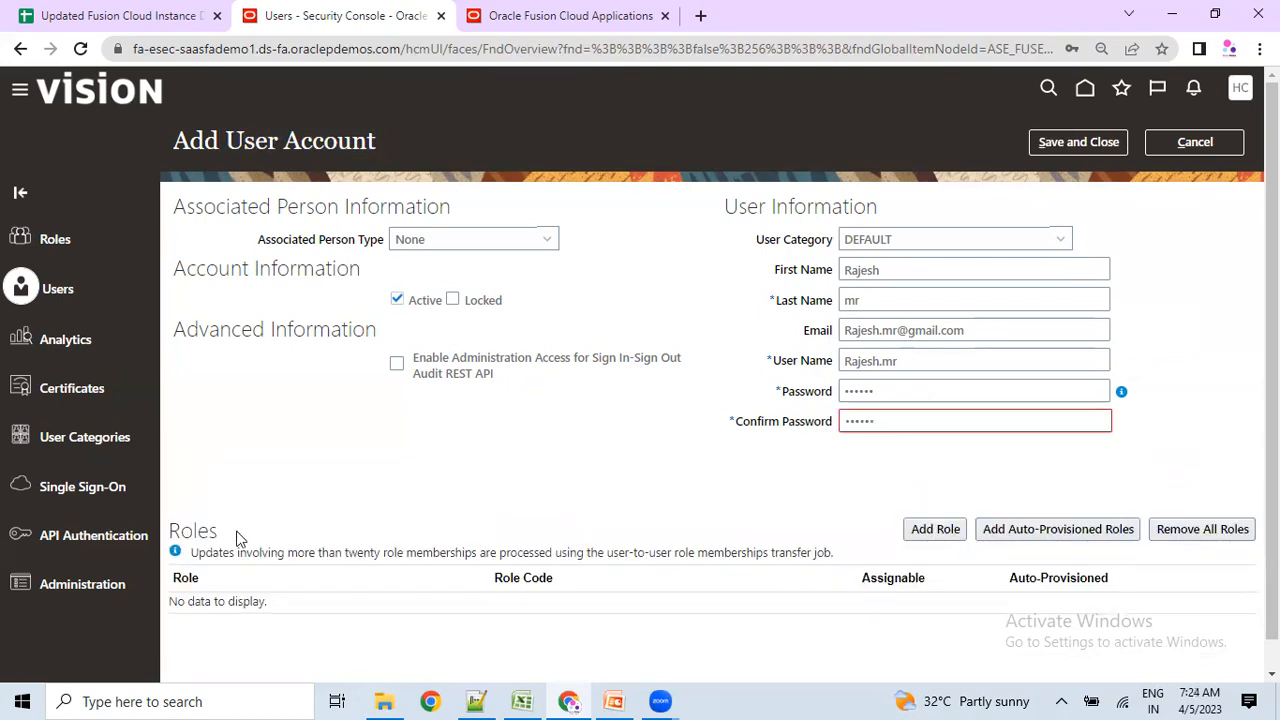
scroll(825, 335, down, 1)
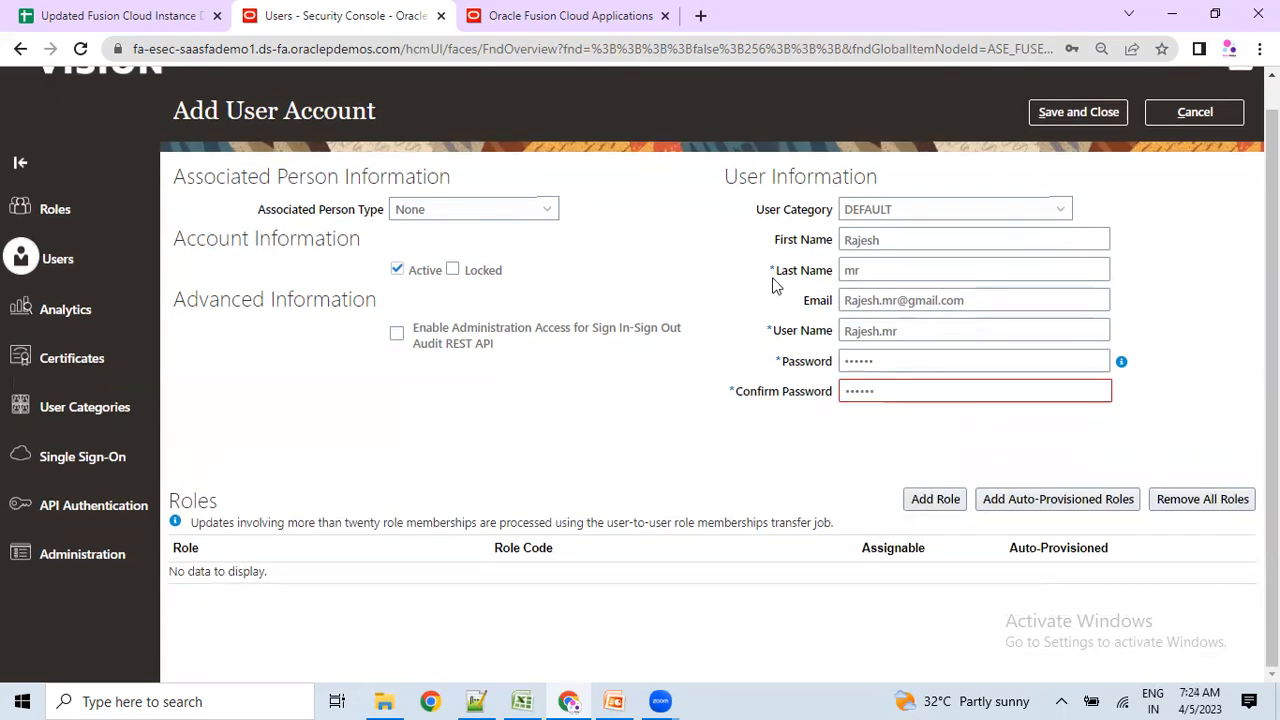
click(906, 386)
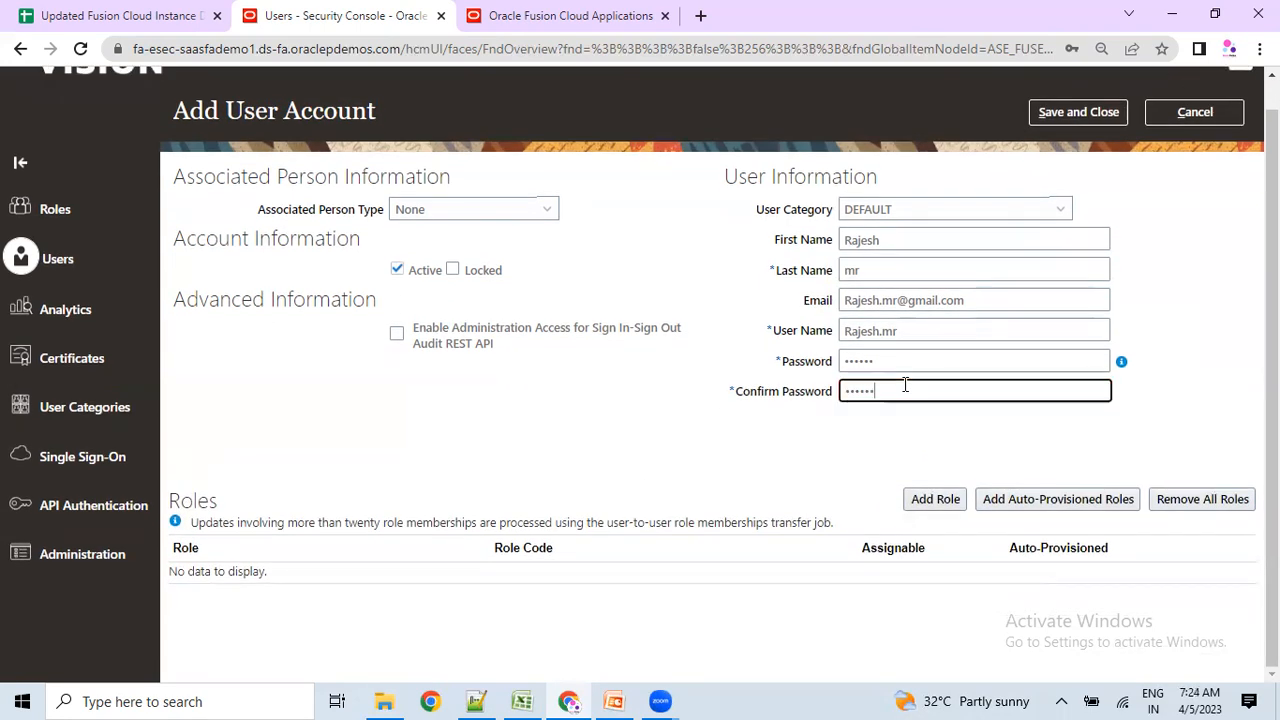
drag(876, 349, 796, 365)
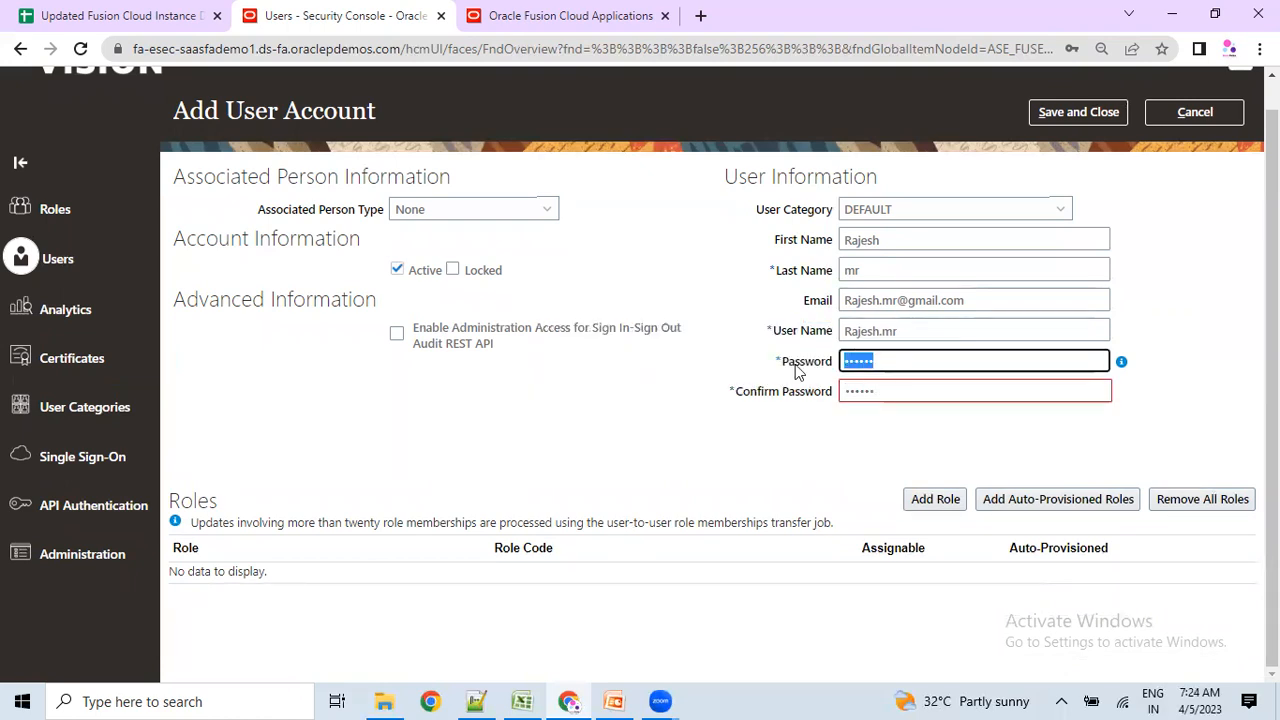
text(W)
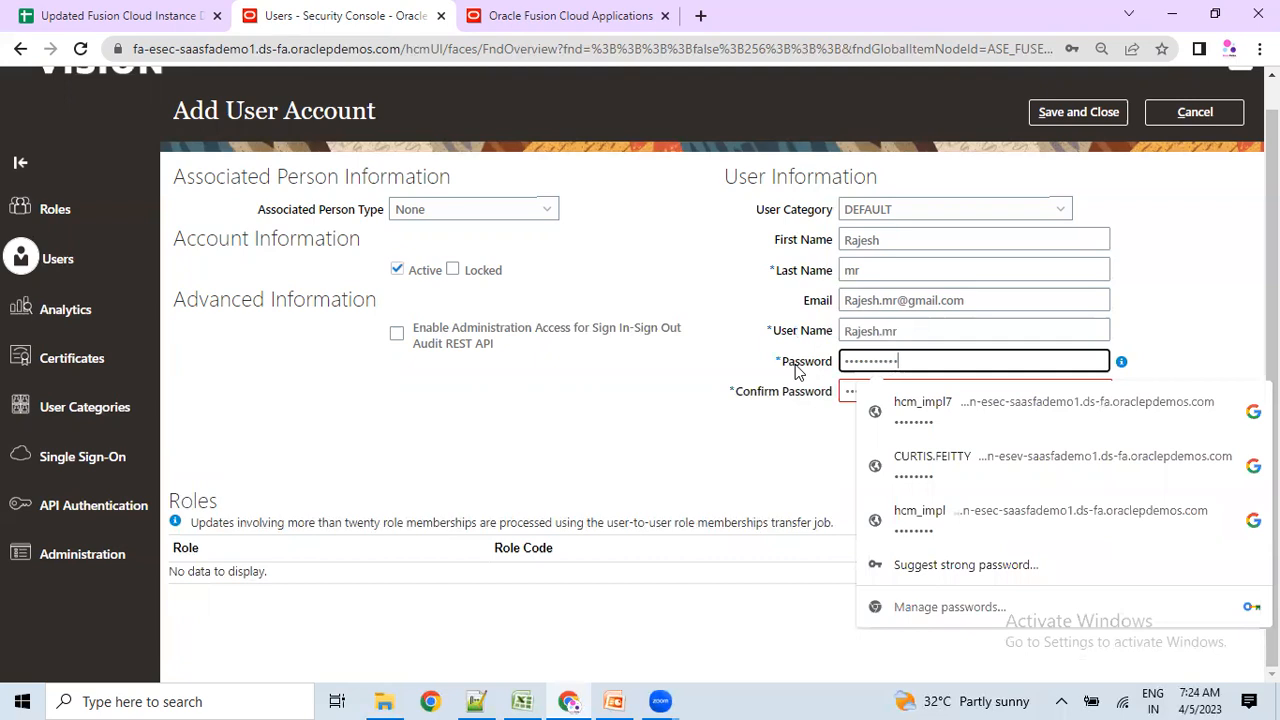
text(••••••••••••••)
click(767, 419)
drag(888, 392, 828, 393)
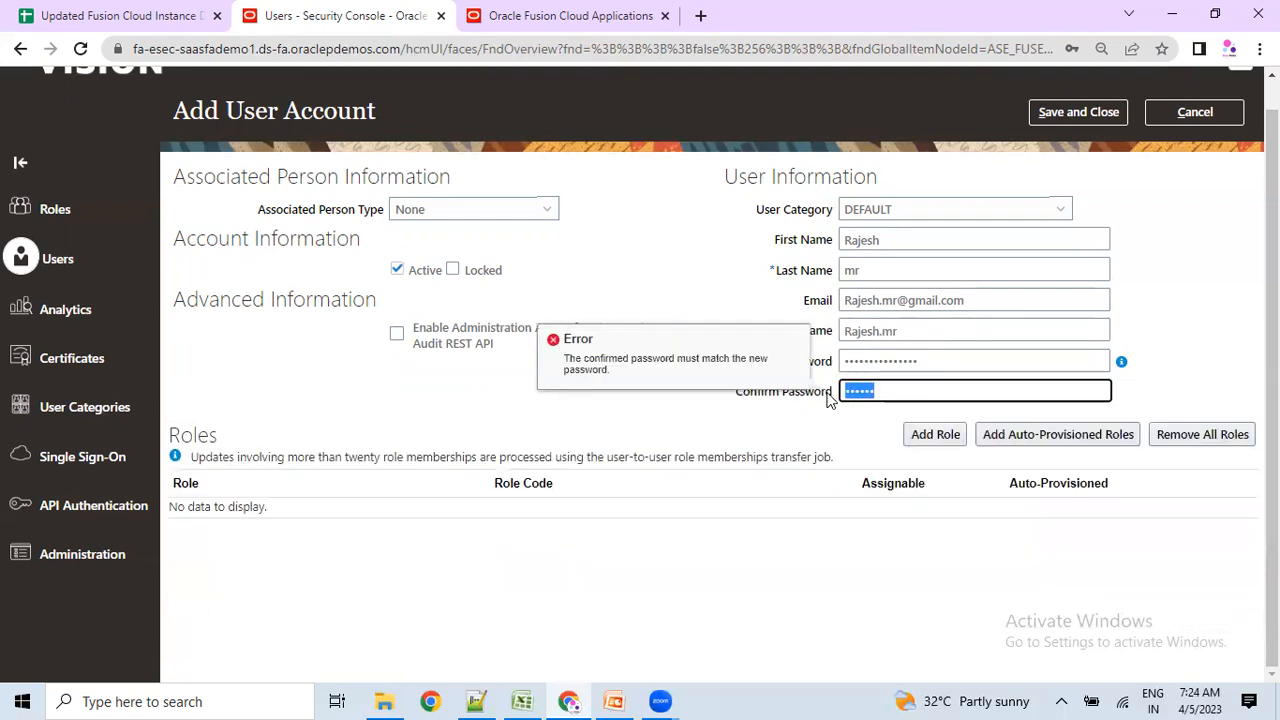
text(••)
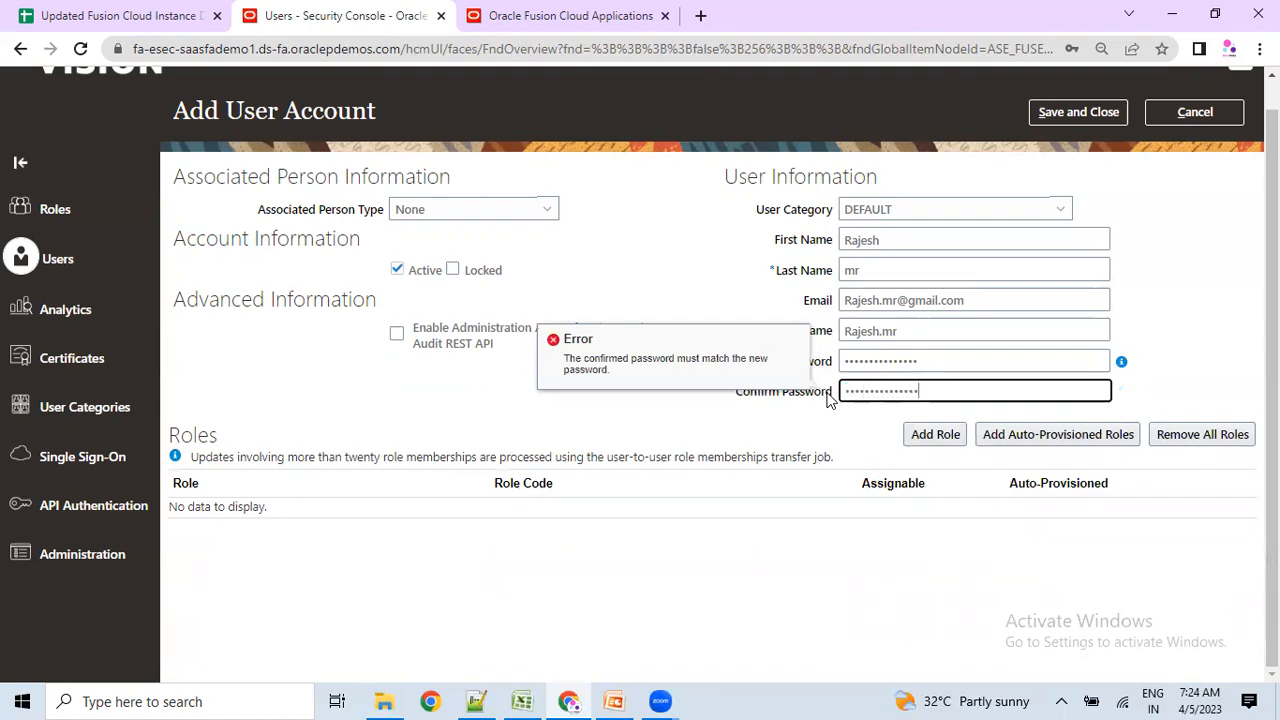
click(1160, 309)
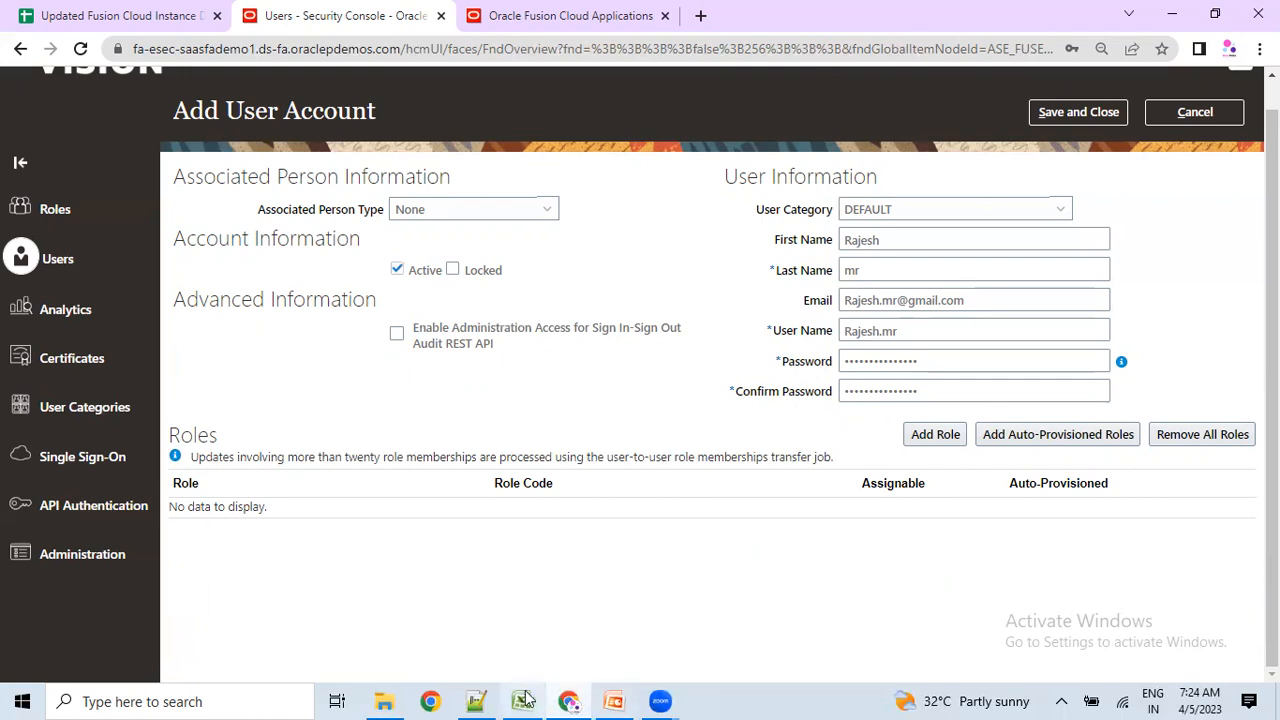
click(474, 701)
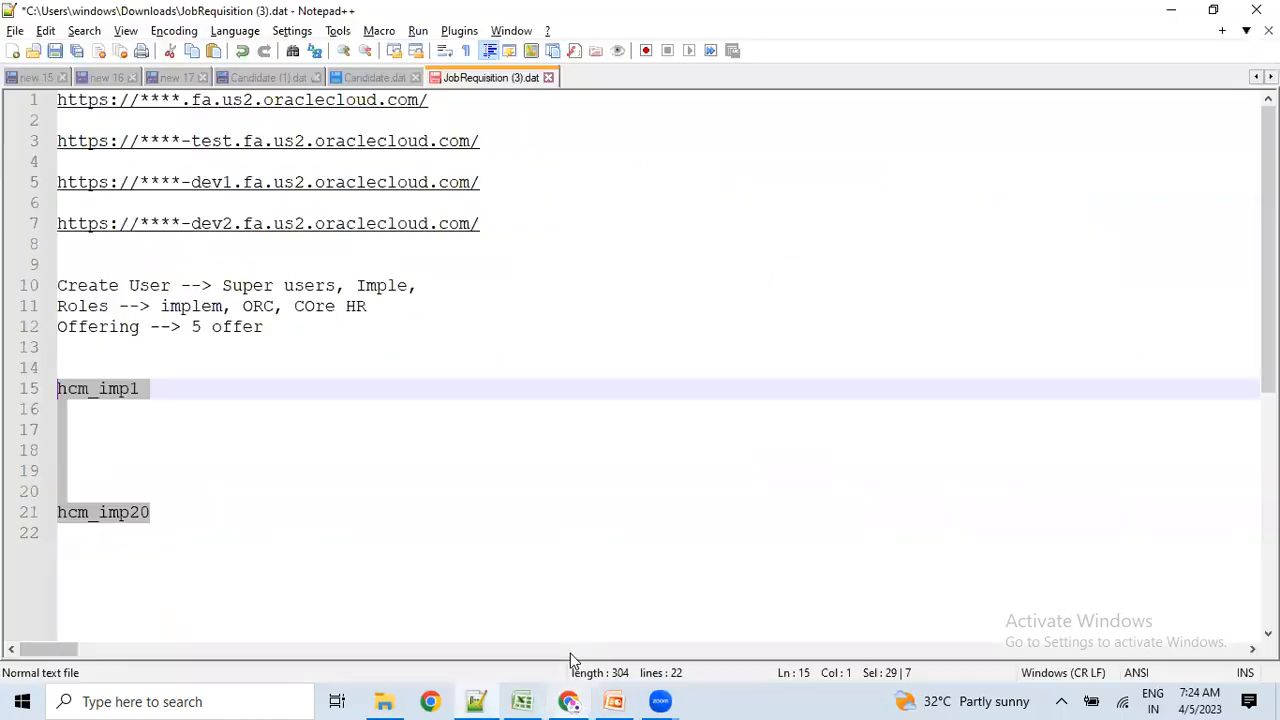
drag(77, 285, 326, 283)
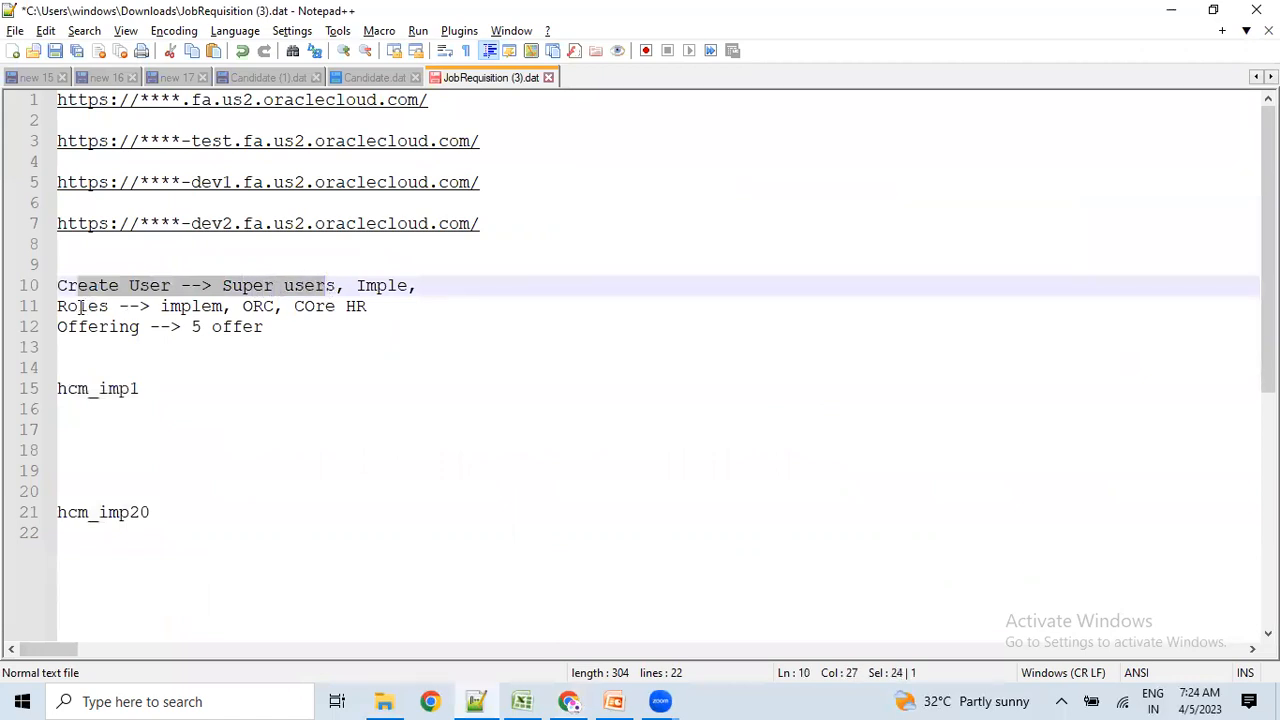
click(568, 701)
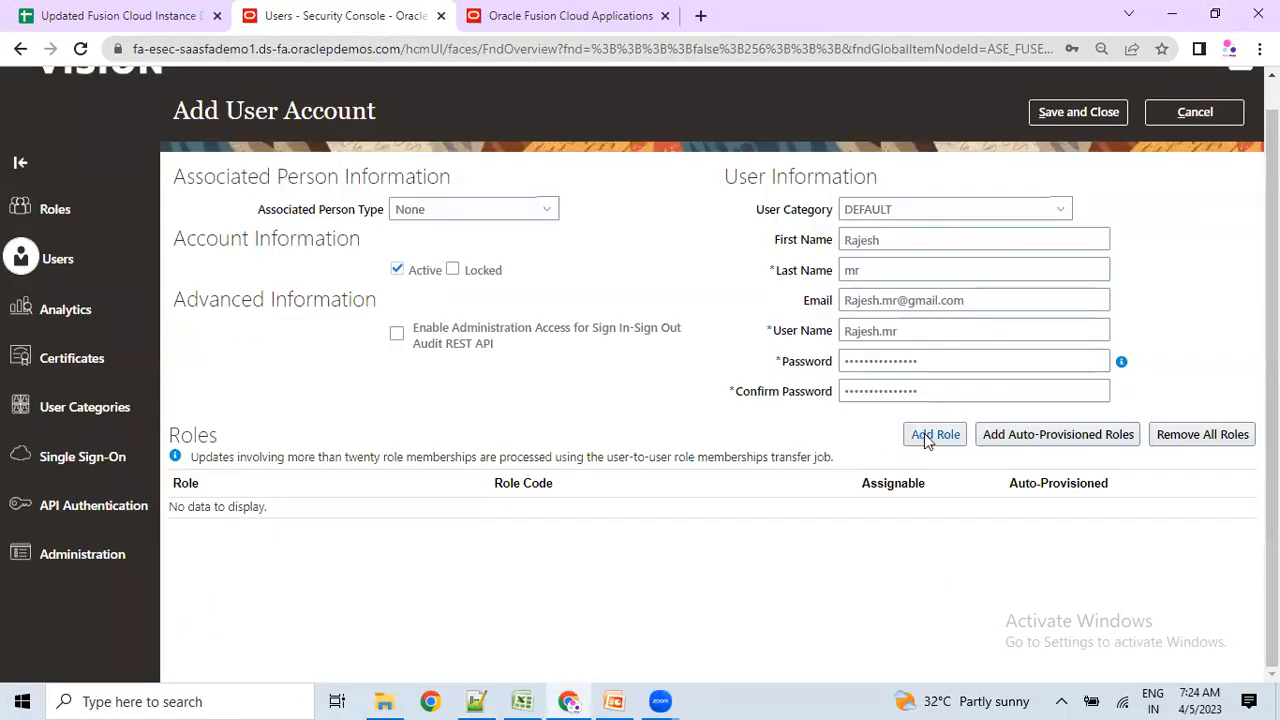
Save the account and paste its copied user name over hcm_imp1 in the Notepad++ notes.
click(1078, 112)
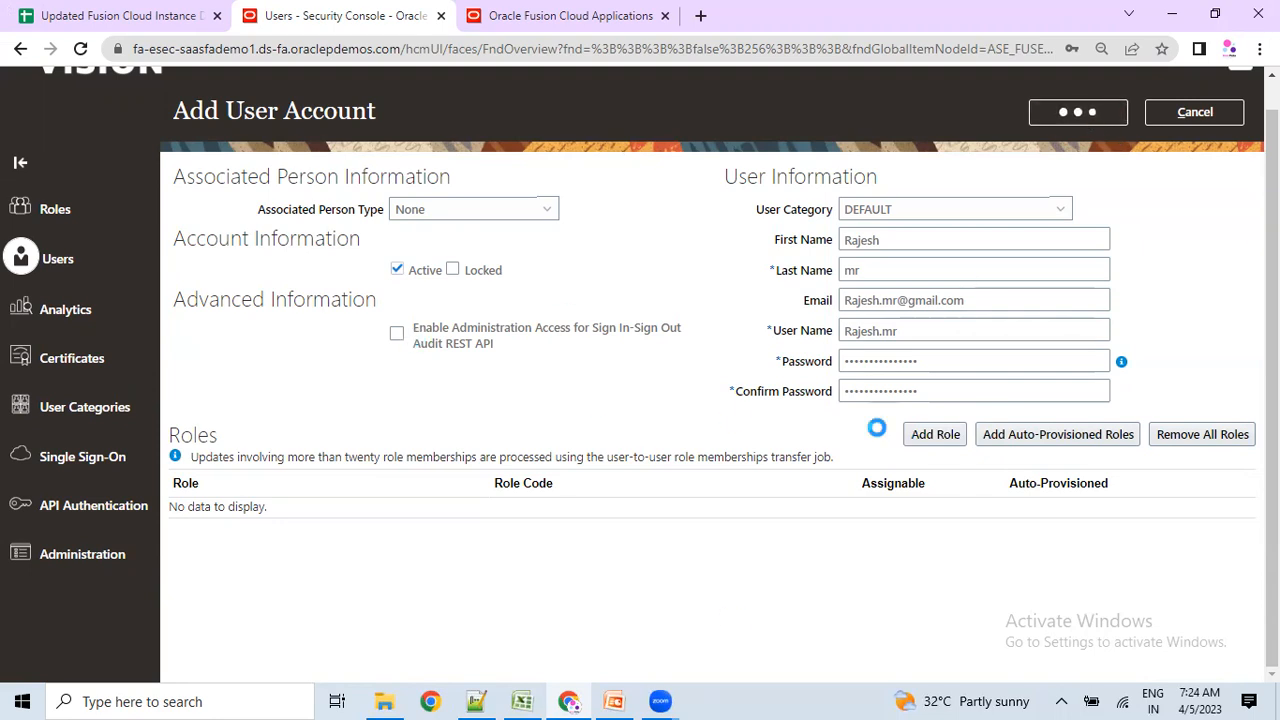
double_click(903, 335)
key(ctrl+c)
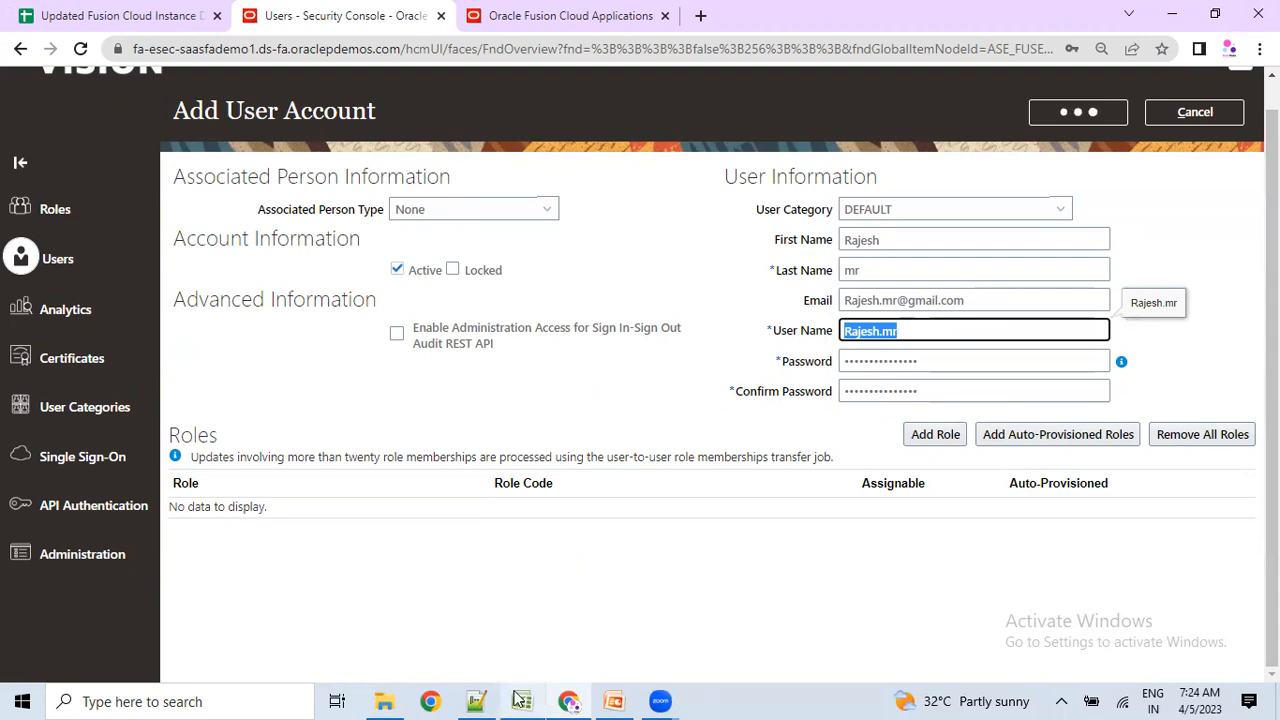
click(476, 701)
click(163, 425)
drag(166, 410, 6, 371)
key(ctrl+v)
key(alt+Tab)
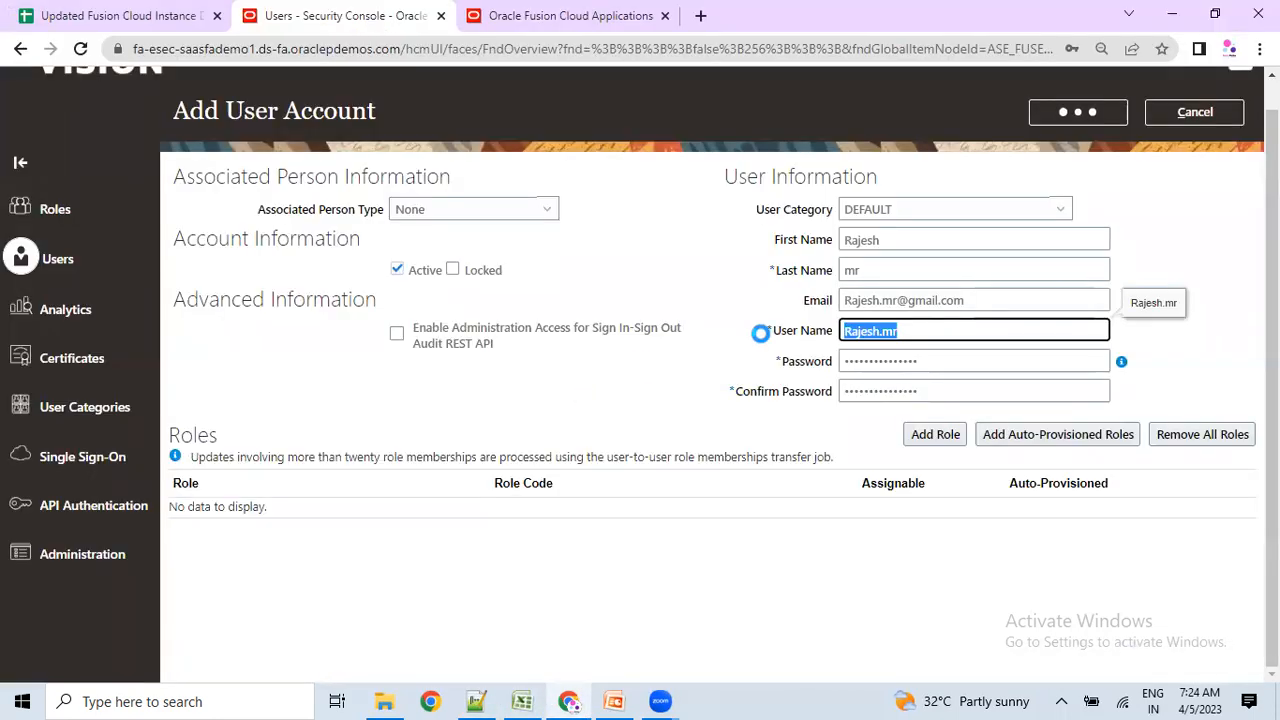
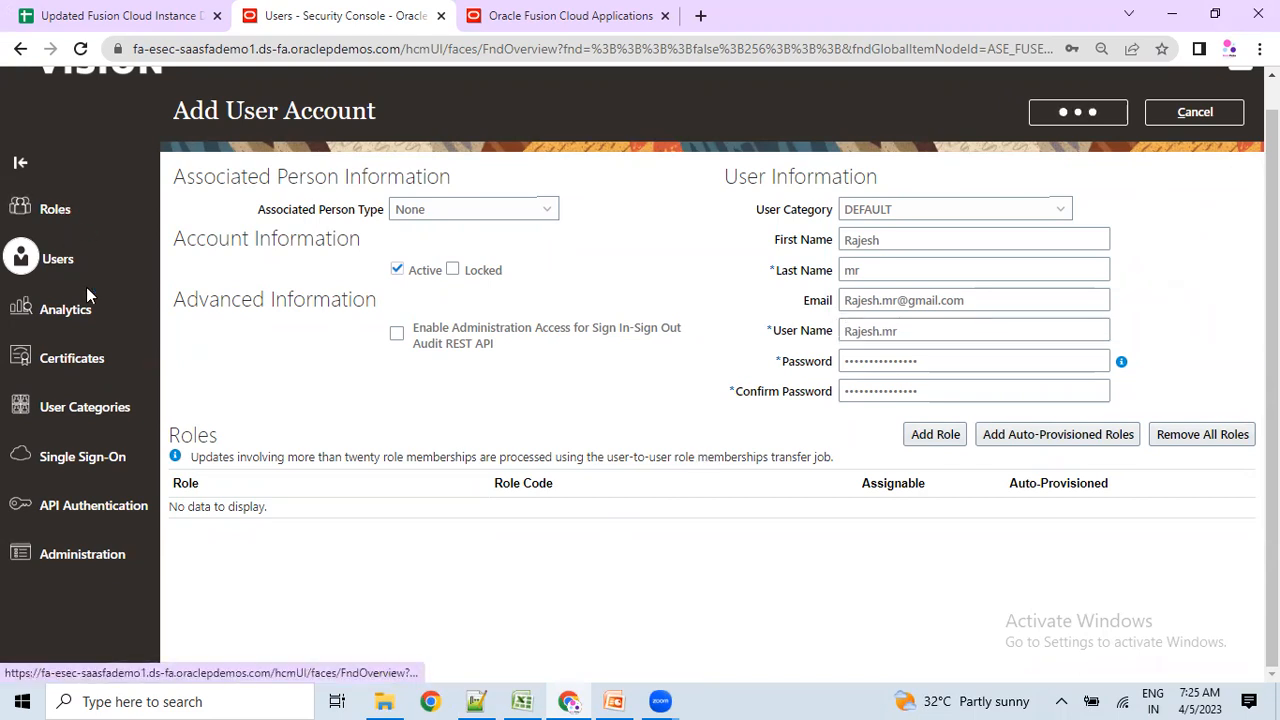
On the Oracle Fusion home page tab, open the Navigator at its Tools section.
click(491, 12)
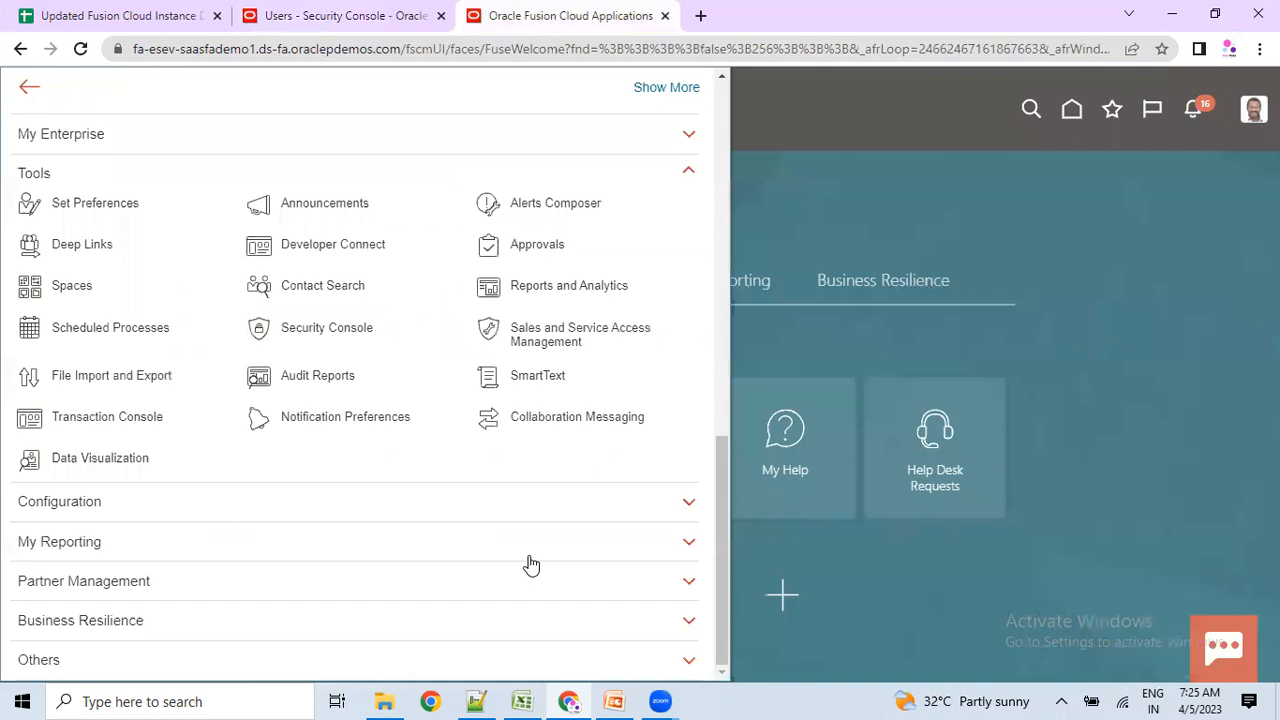
click(892, 266)
click(240, 284)
double_click(242, 285)
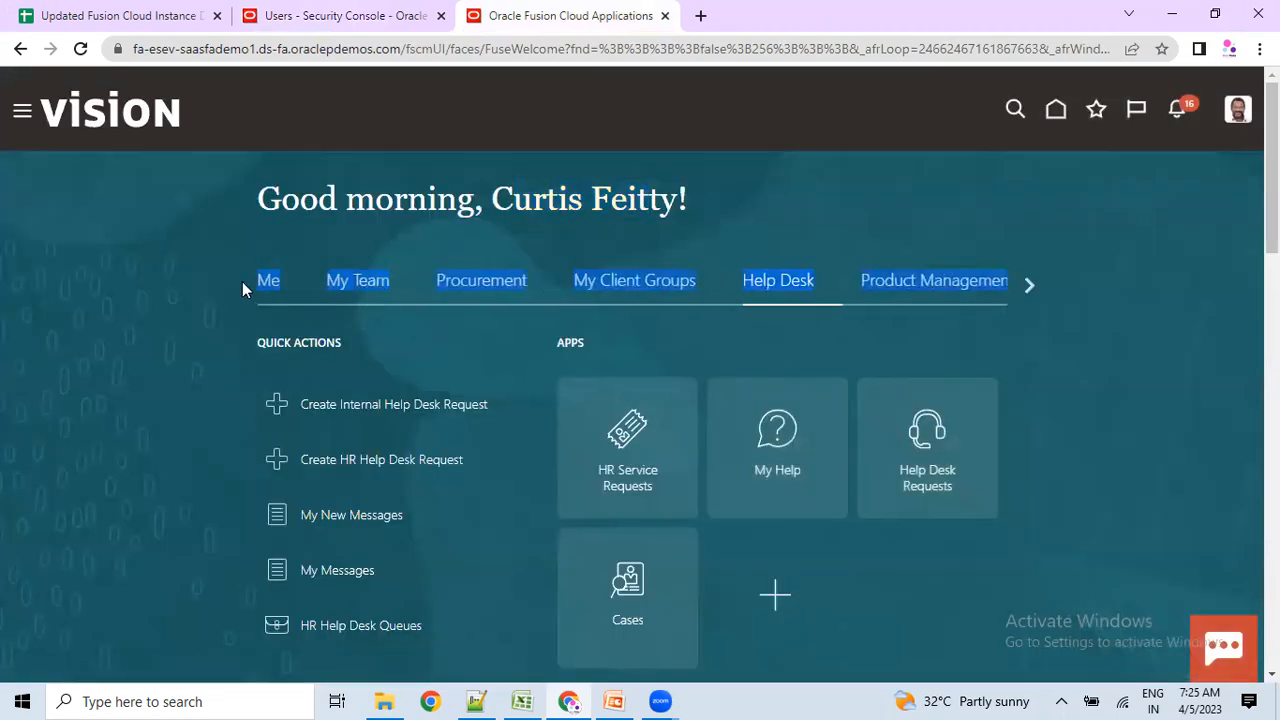
click(22, 115)
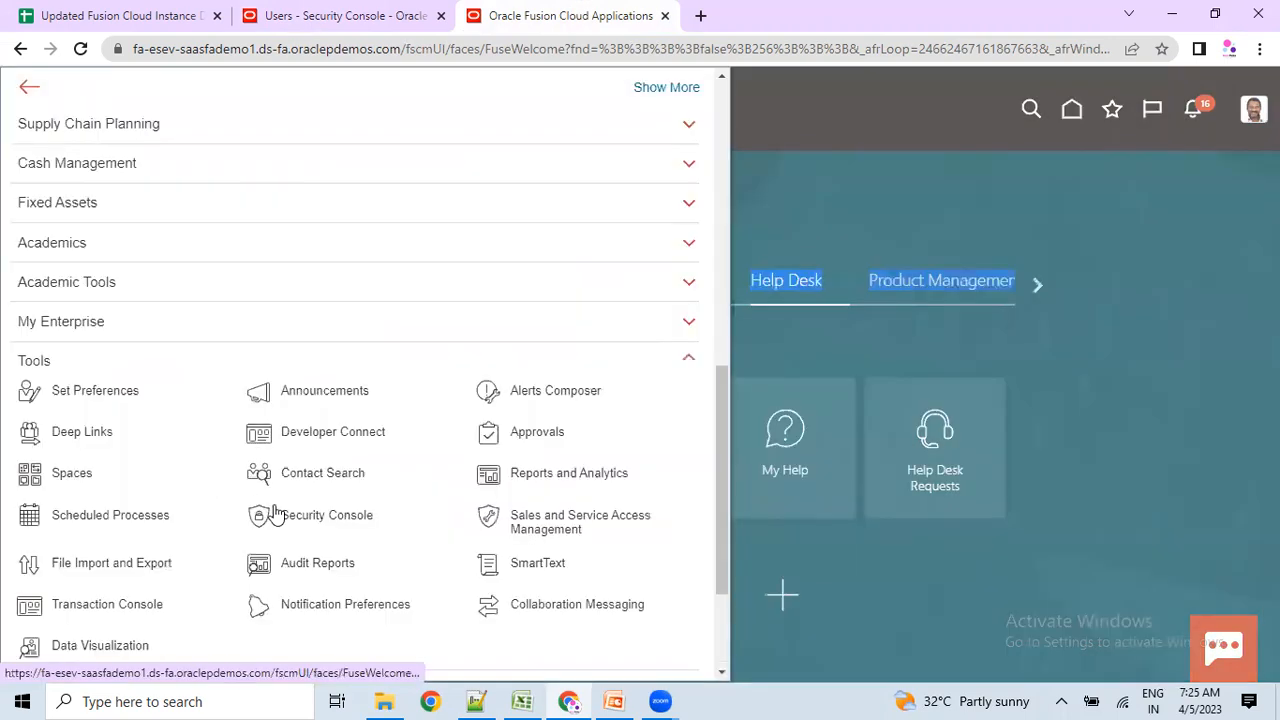
Launch the Security Console from Tools and switch to the loaded Roles - Security Console tab.
click(384, 8)
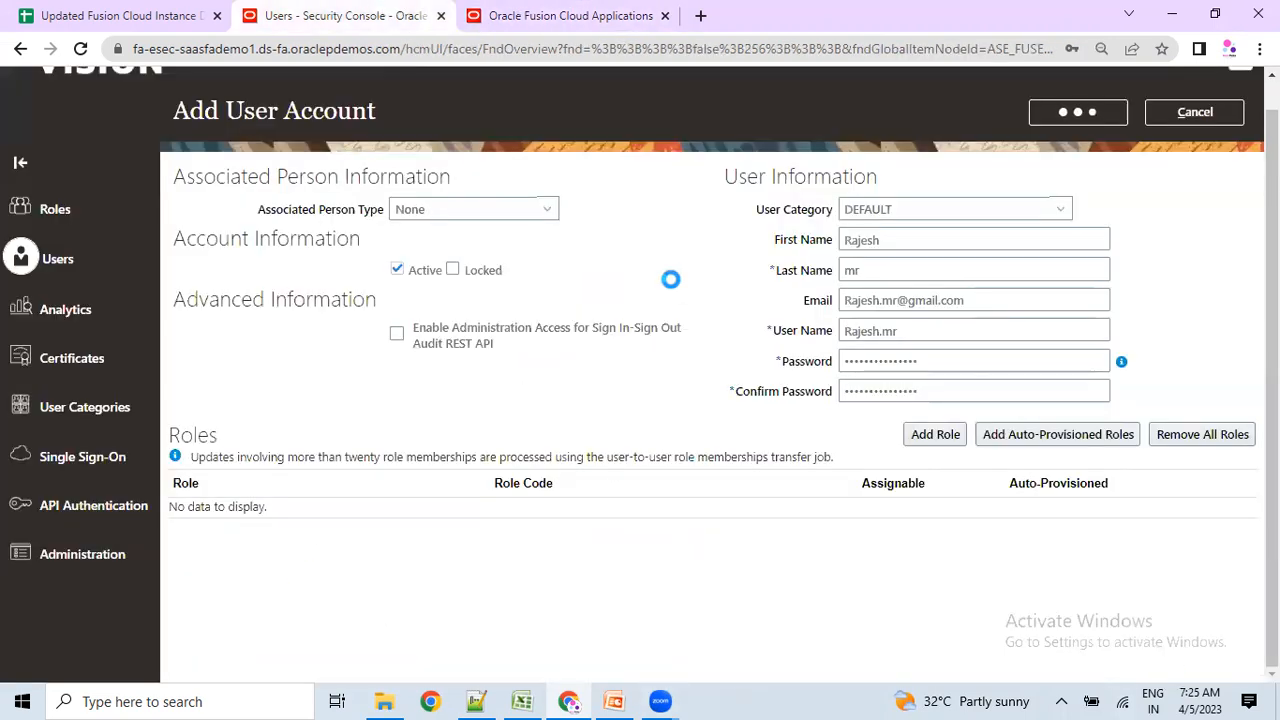
click(588, 10)
click(324, 426)
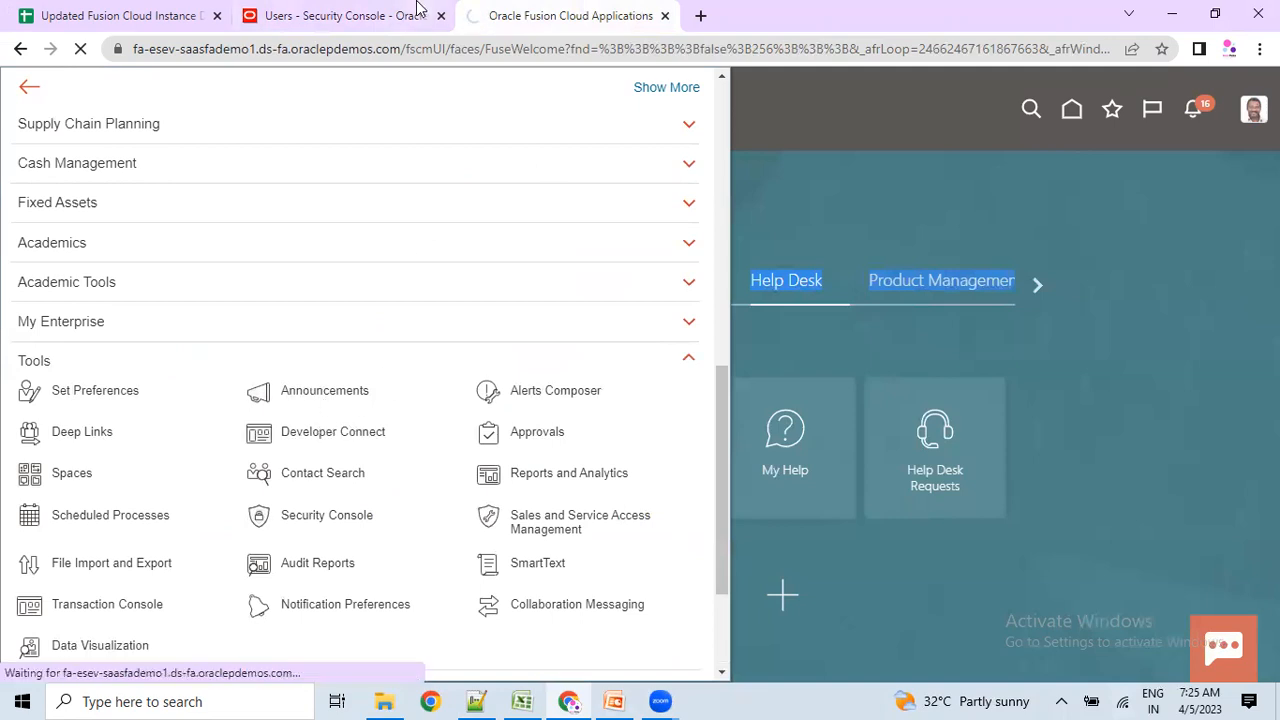
click(407, 8)
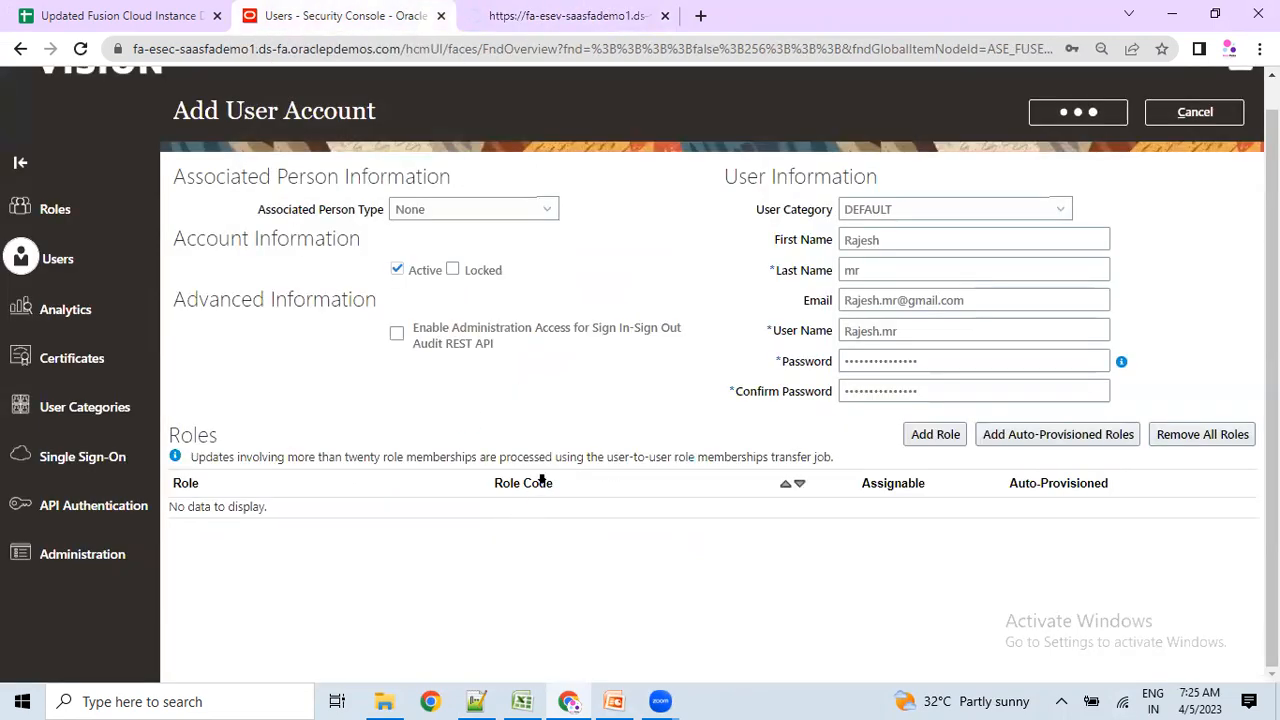
click(650, 10)
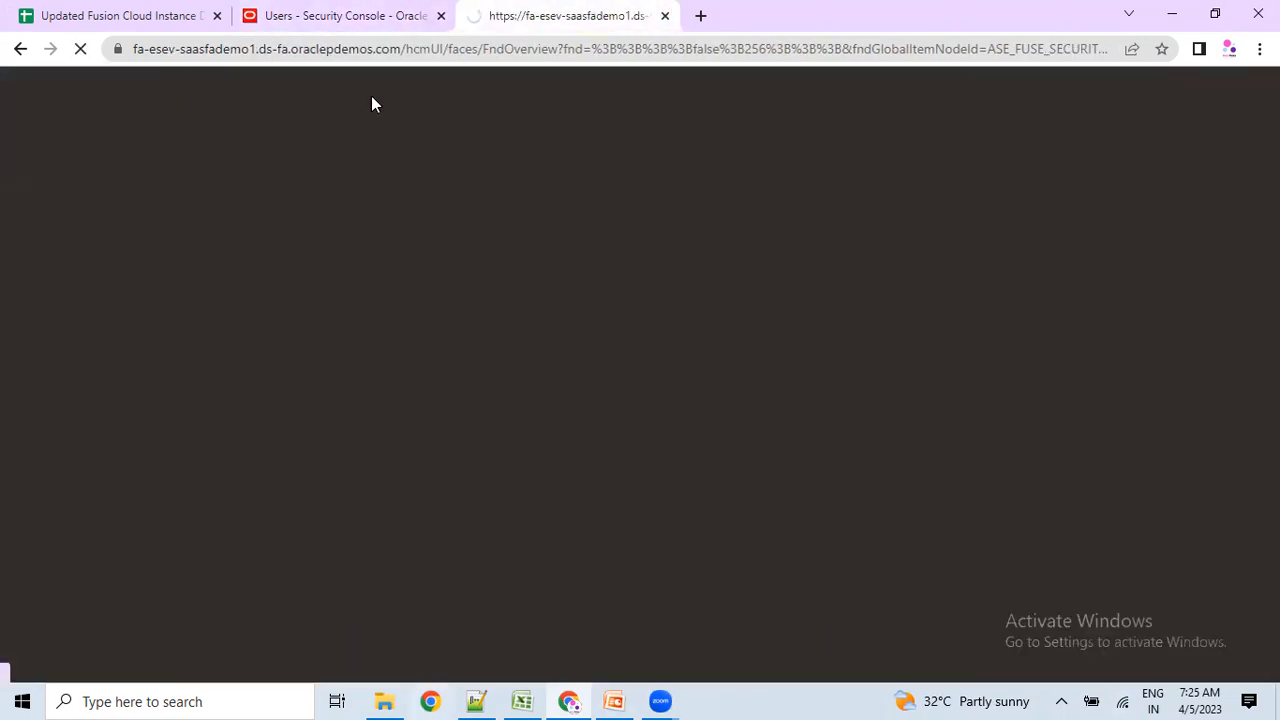
click(374, 10)
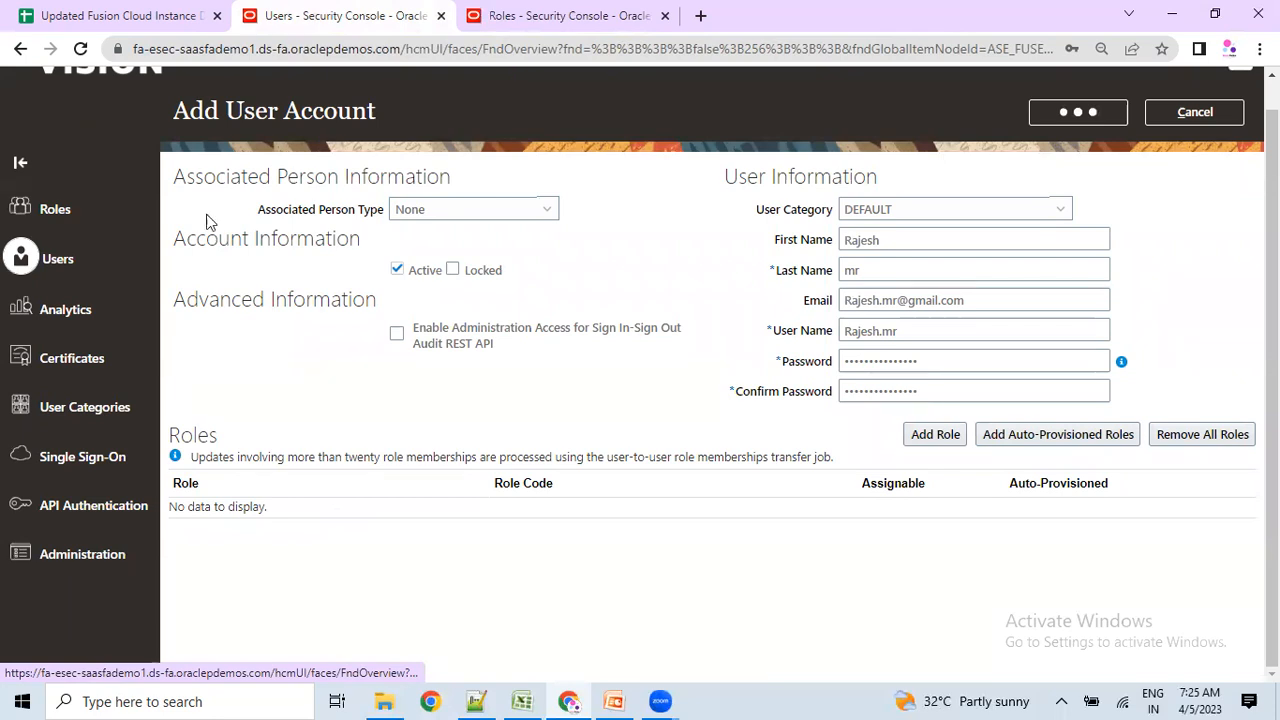
key(ctrl+Tab)
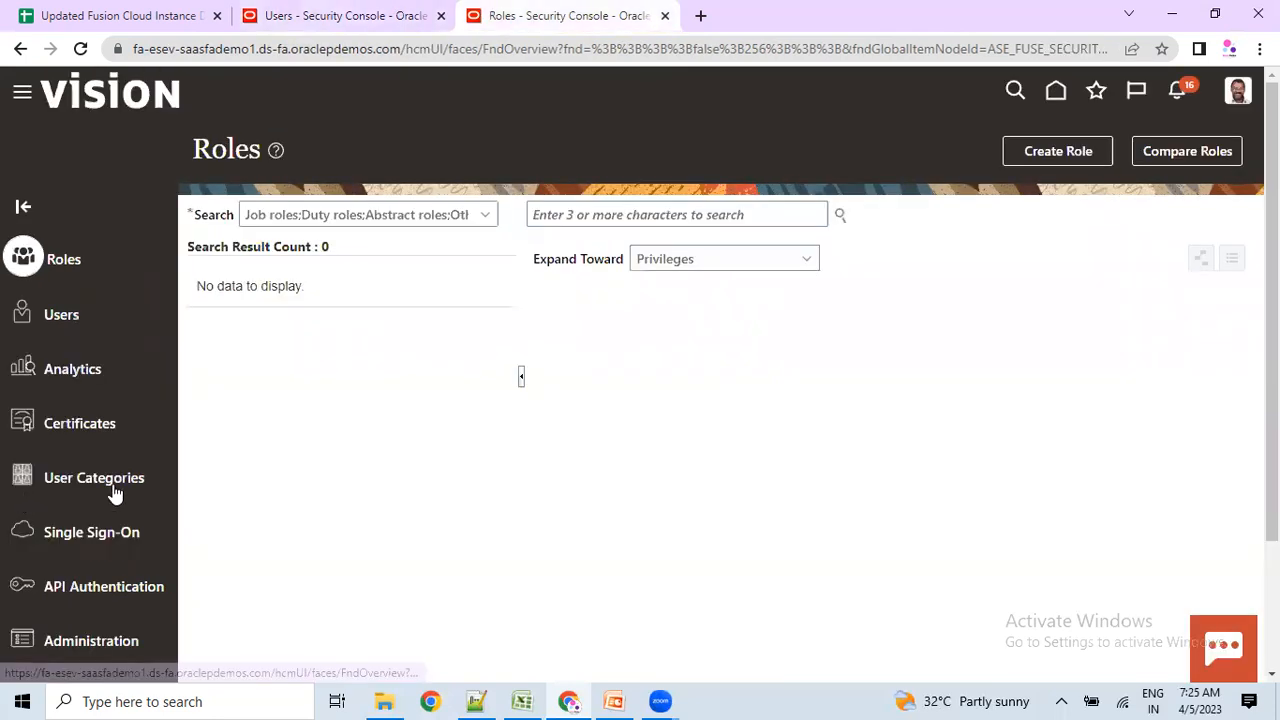
Search roles for 'recruiting', replace it with 'Applic', and pick an Application role suggestion.
click(635, 220)
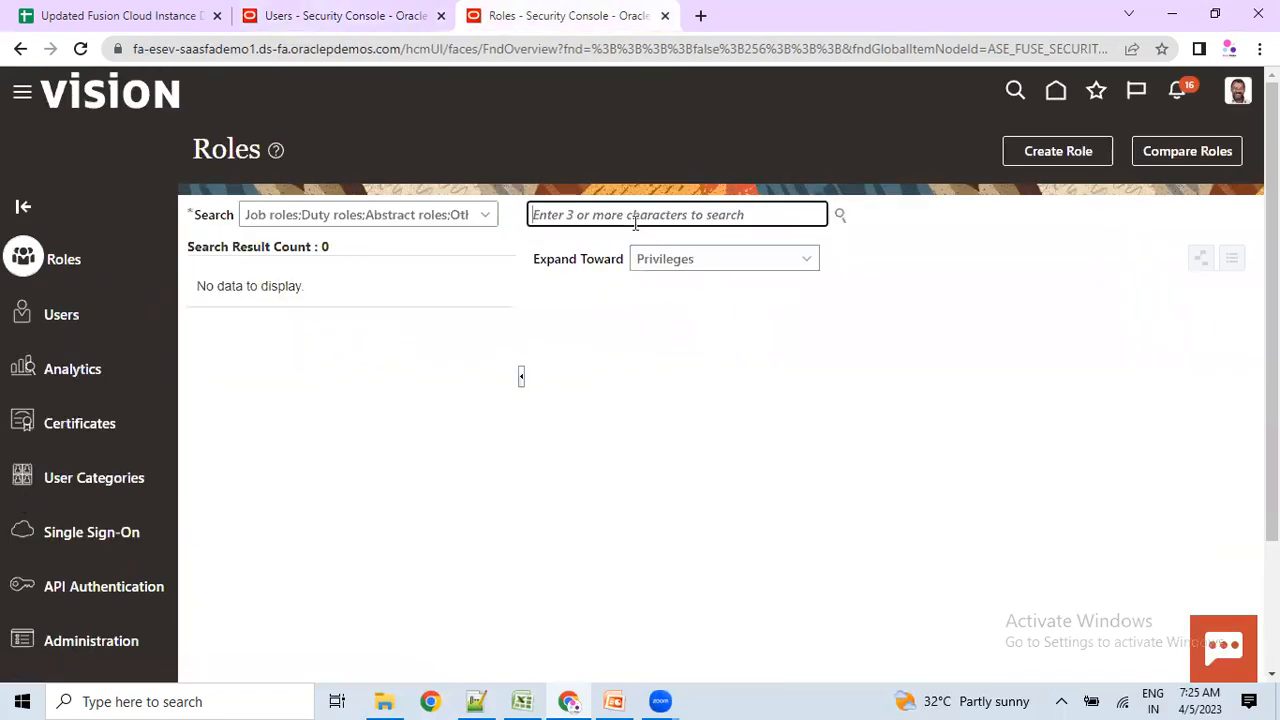
text(recrui)
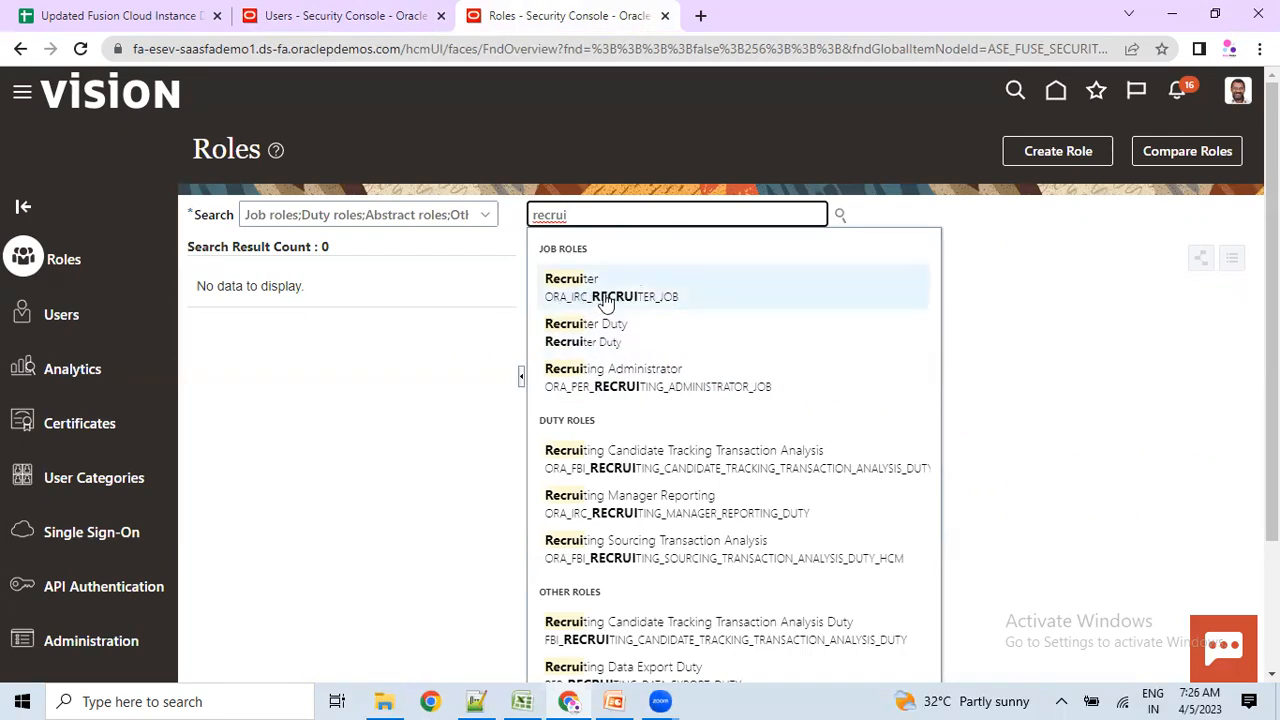
key(BackSpace)
key(BackSpace)
key(BackSpace)
key(BackSpace)
key(BackSpace)
key(BackSpace)
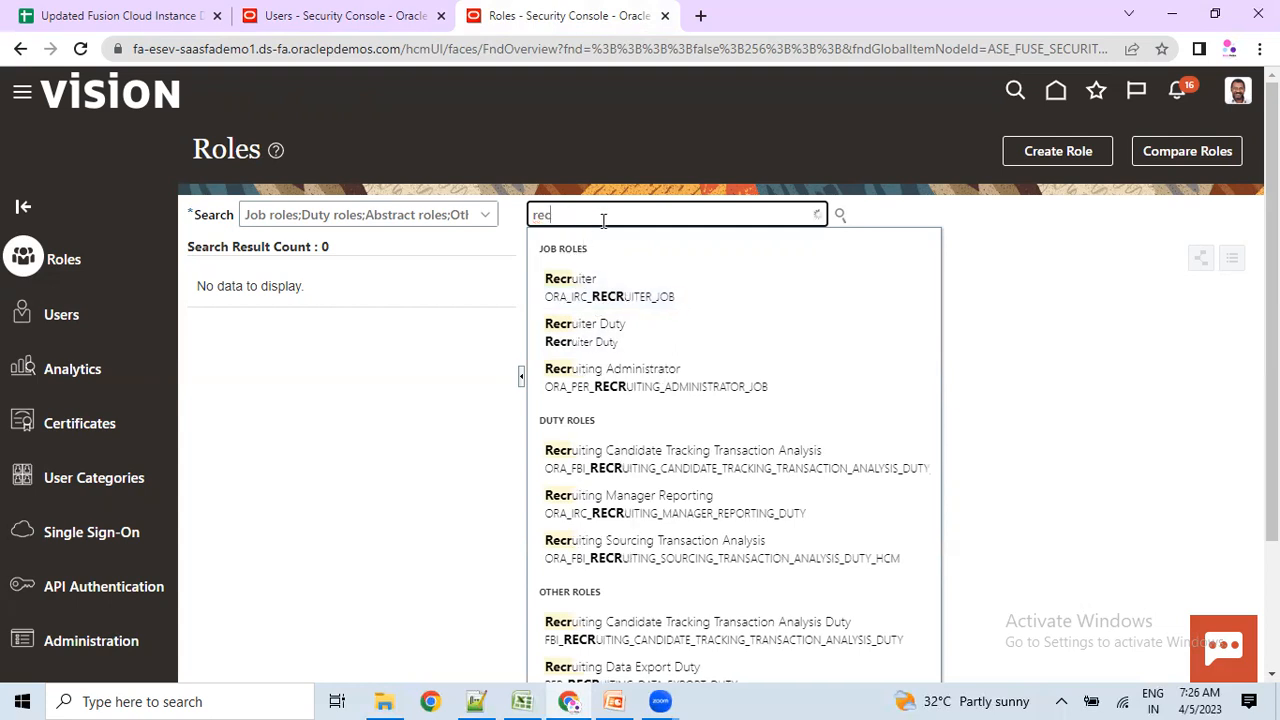
text(rec)
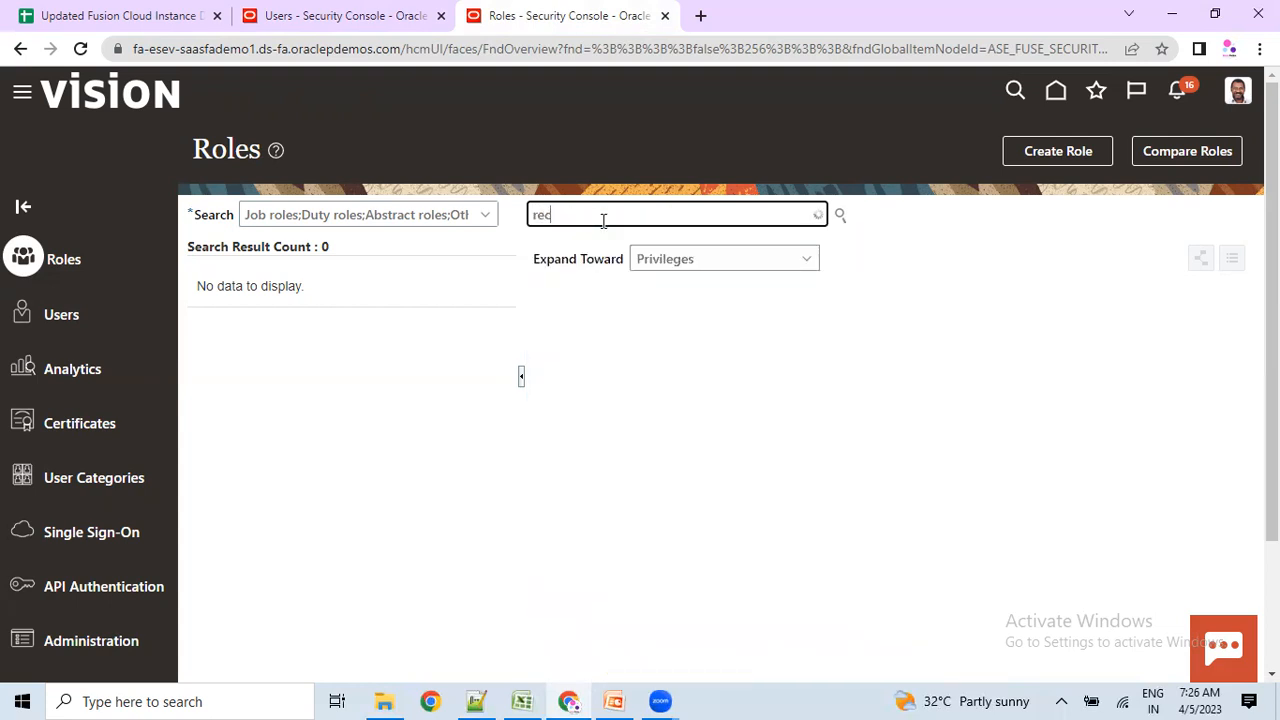
text(ruiting)
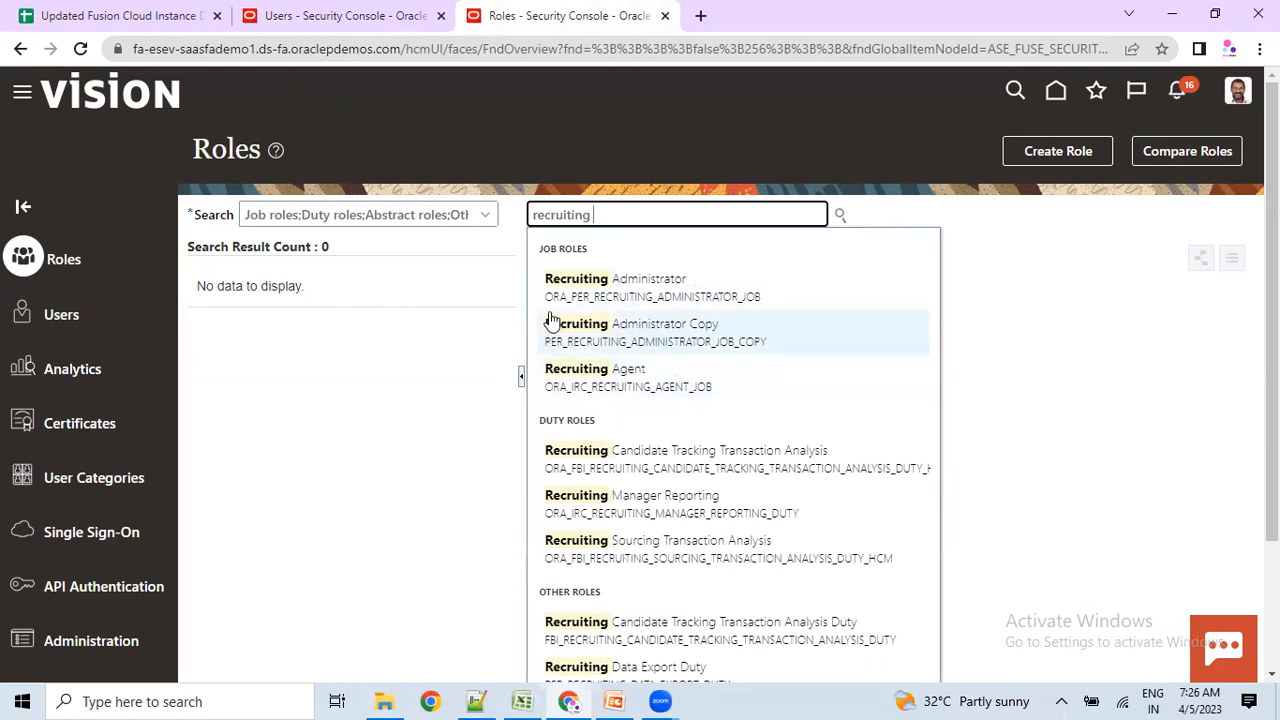
drag(599, 214, 486, 222)
key(BackSpace)
text(Application)
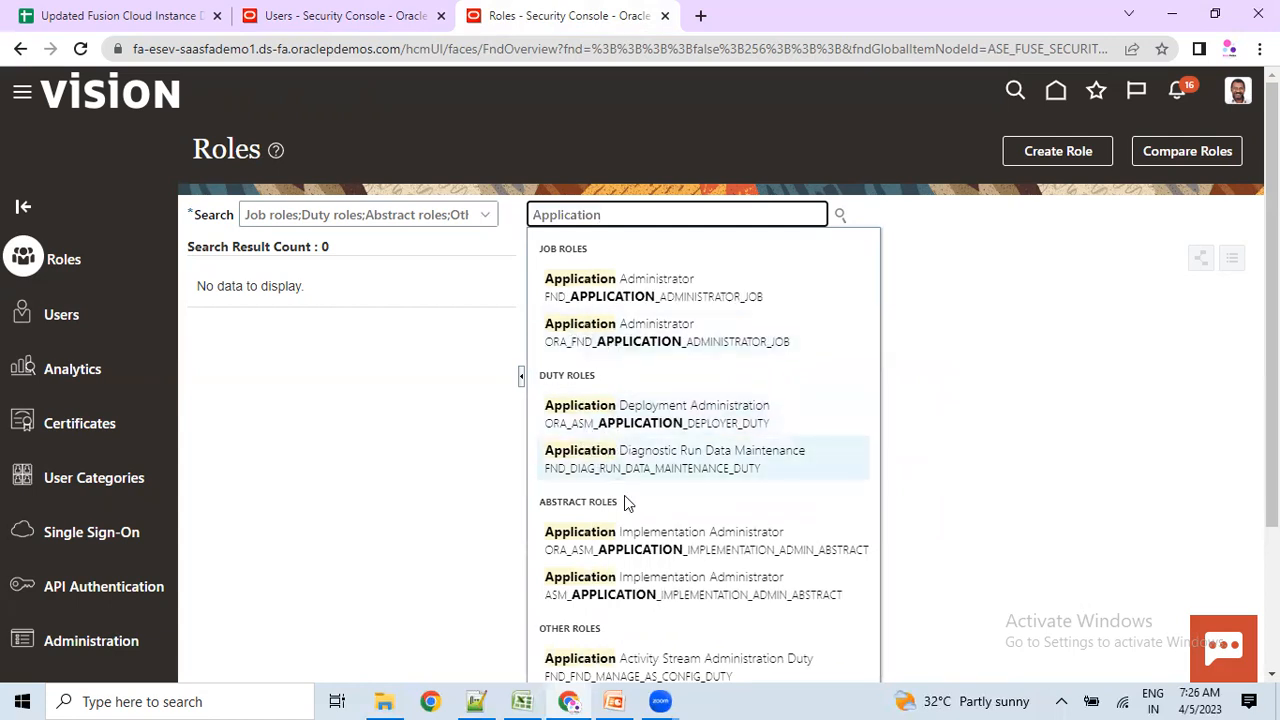
click(555, 562)
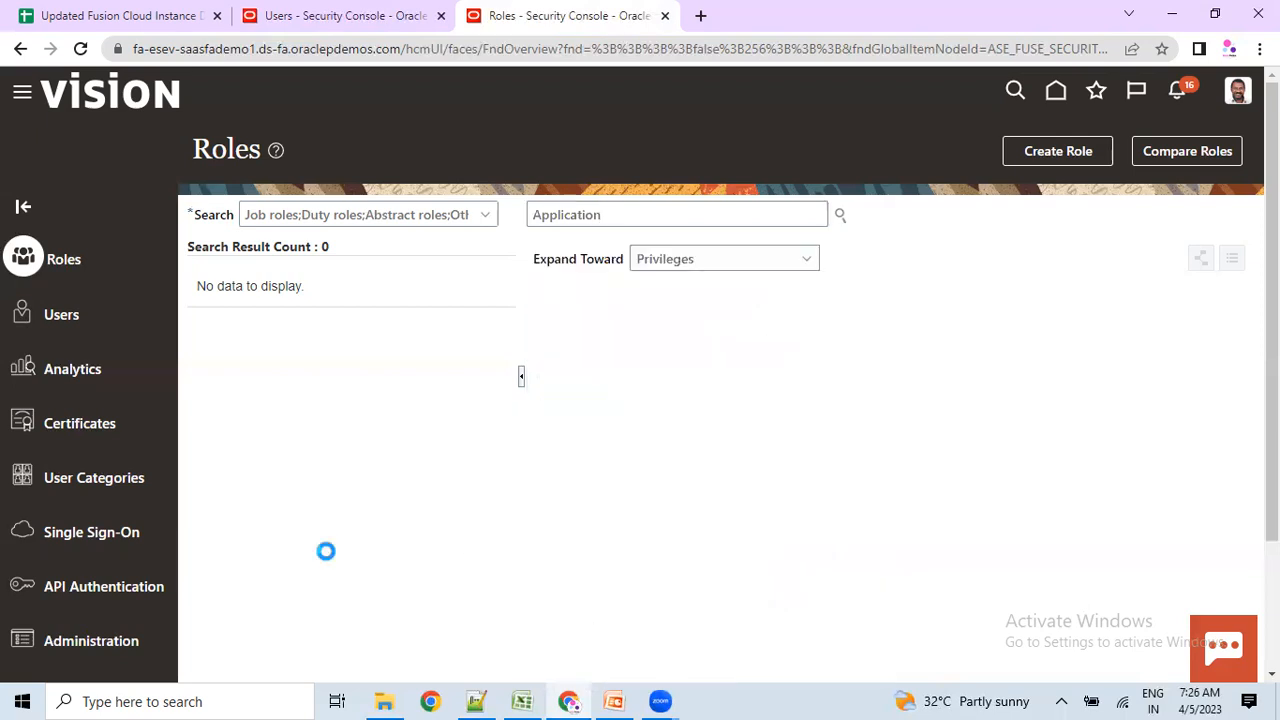
drag(195, 148, 247, 150)
Copy Payroll Administrator from Excel cell D11 into the Oracle role search.
click(515, 700)
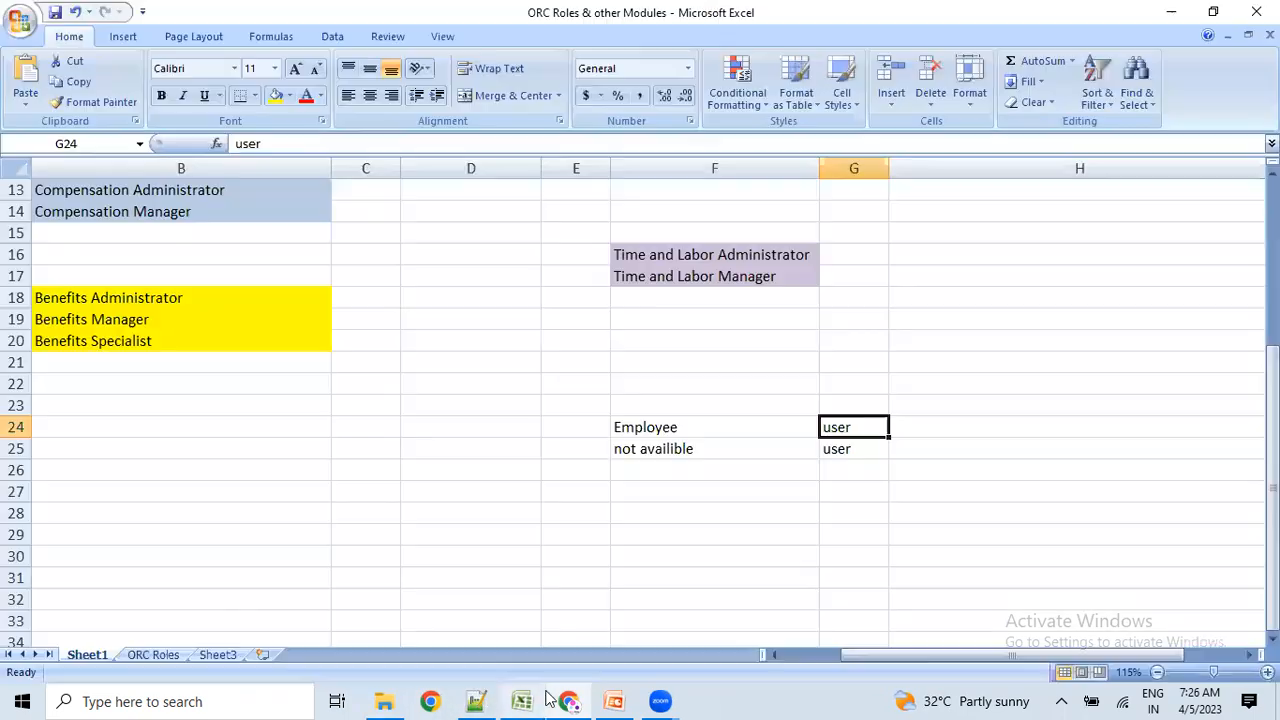
scroll(215, 363, up, 2)
scroll(215, 363, up, 2)
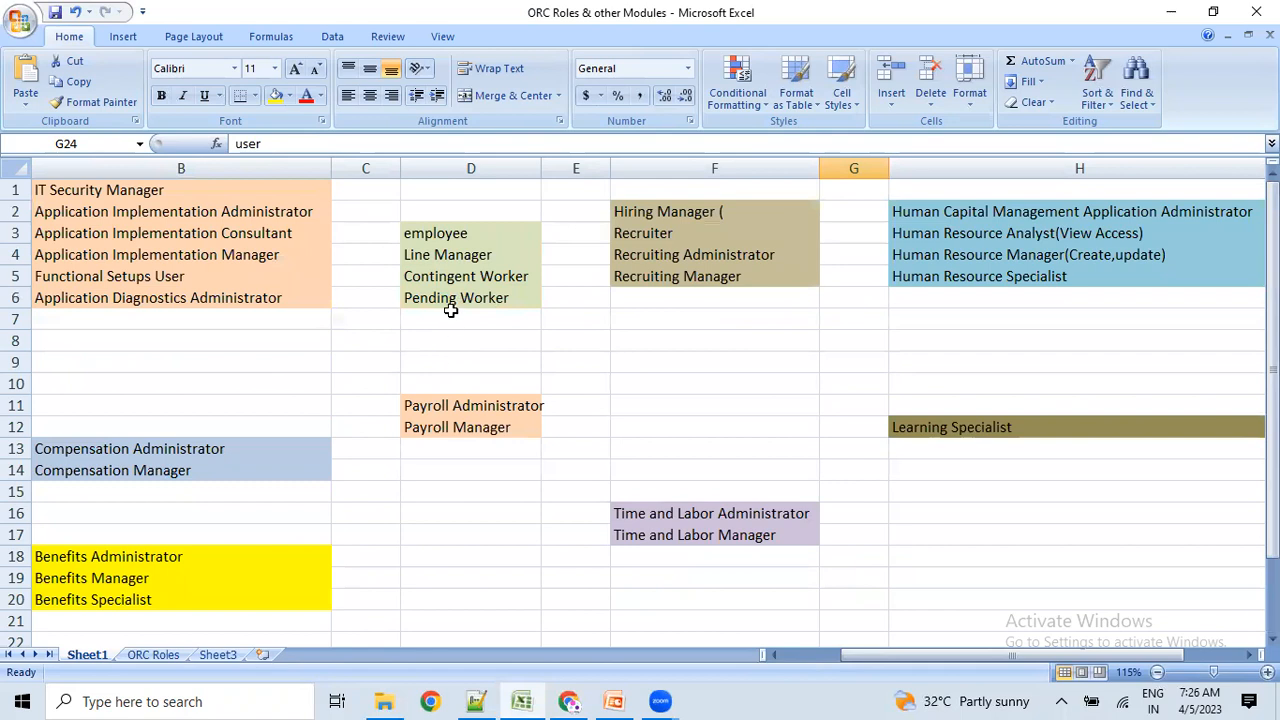
click(471, 406)
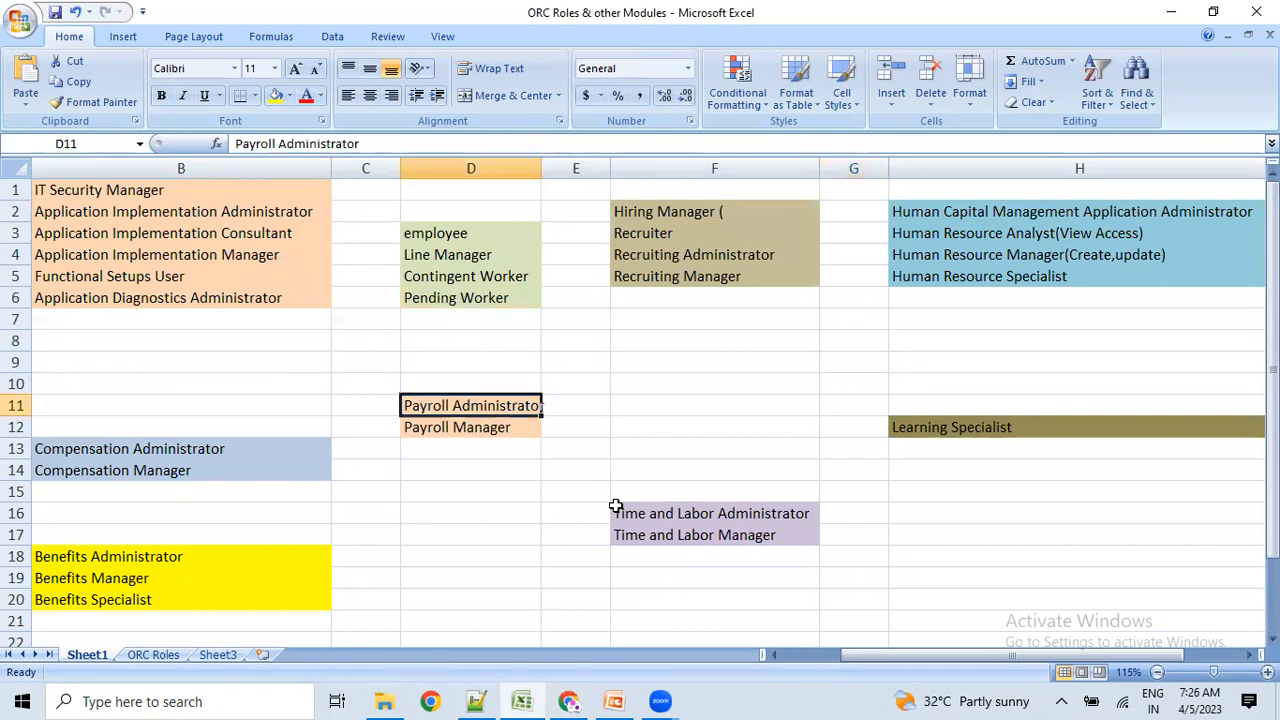
key(ctrl+c)
key(alt+Tab)
key(ctrl+v)
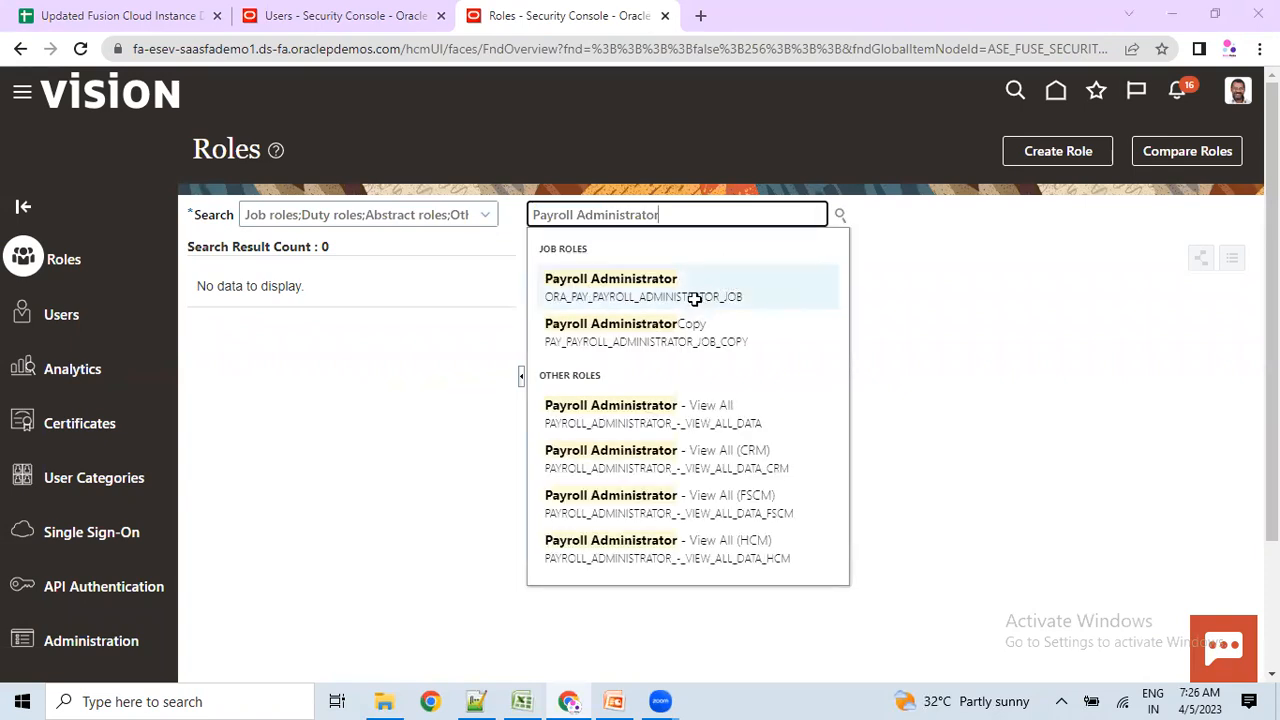
Undo the stray paste in H4, then paste 'Human Resource Manager' into the role search without '(Create,update)'.
key(alt+Tab)
click(934, 251)
key(ctrl+v)
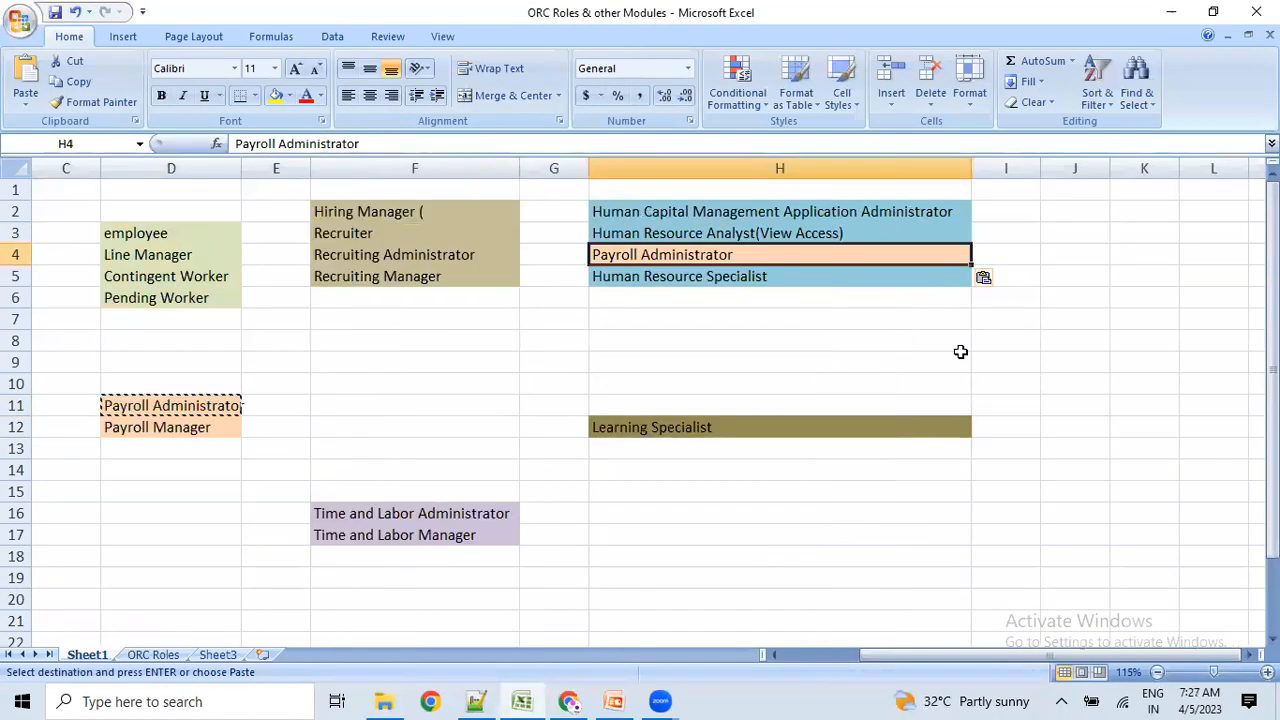
key(ctrl+z)
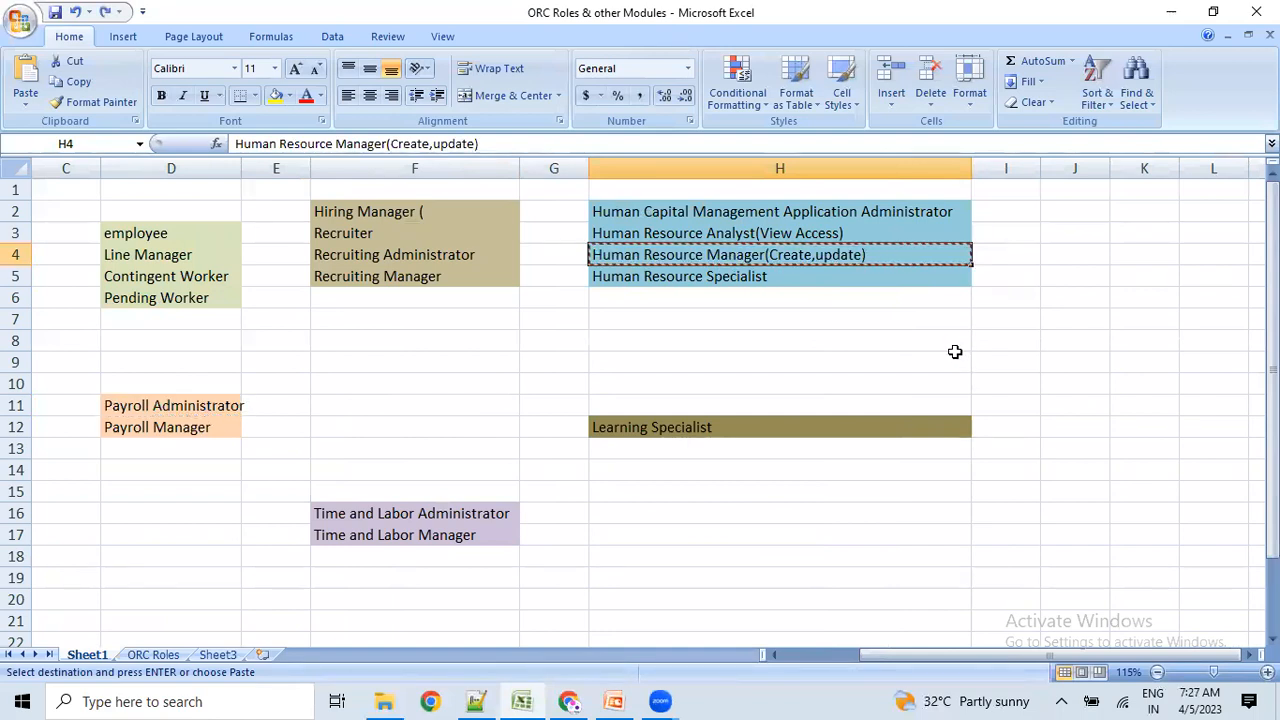
key(alt+Tab)
key(ctrl+a)
key(ctrl+v)
drag(690, 216, 1073, 221)
key(BackSpace)
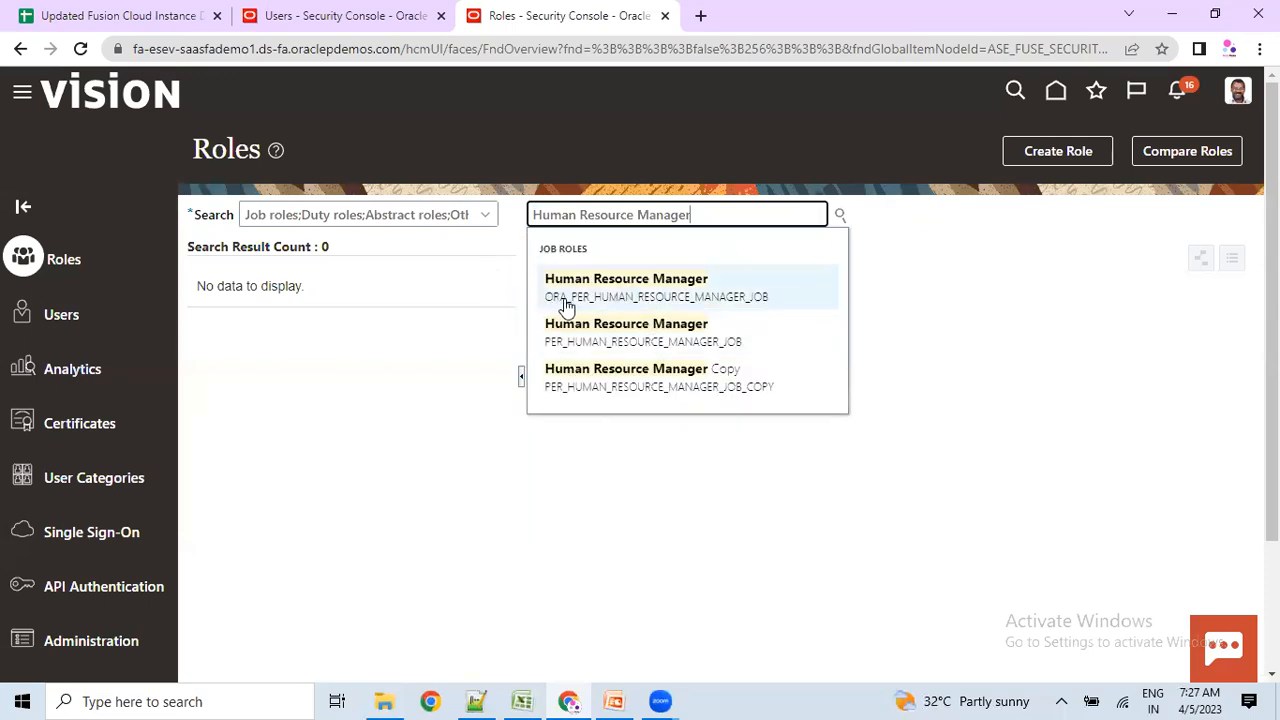
Pick the Human Resource Manager job role, then search User Accounts for 'Human Resource'.
click(640, 290)
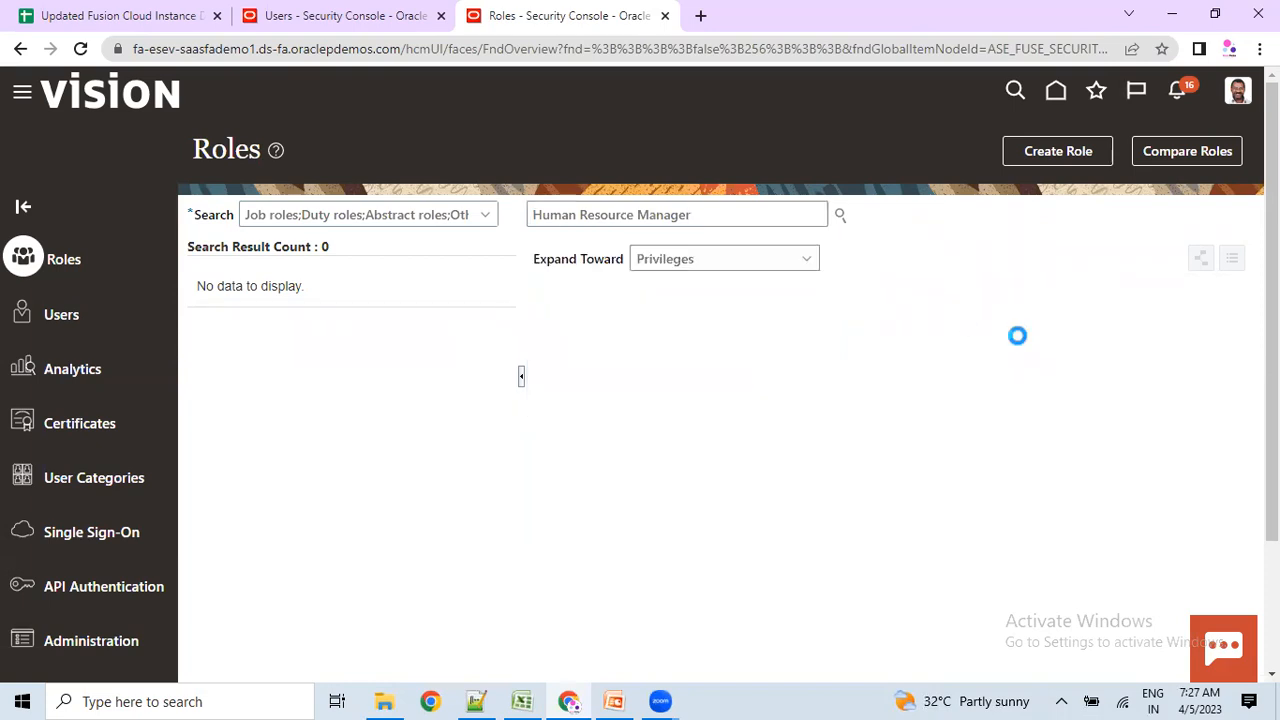
click(68, 320)
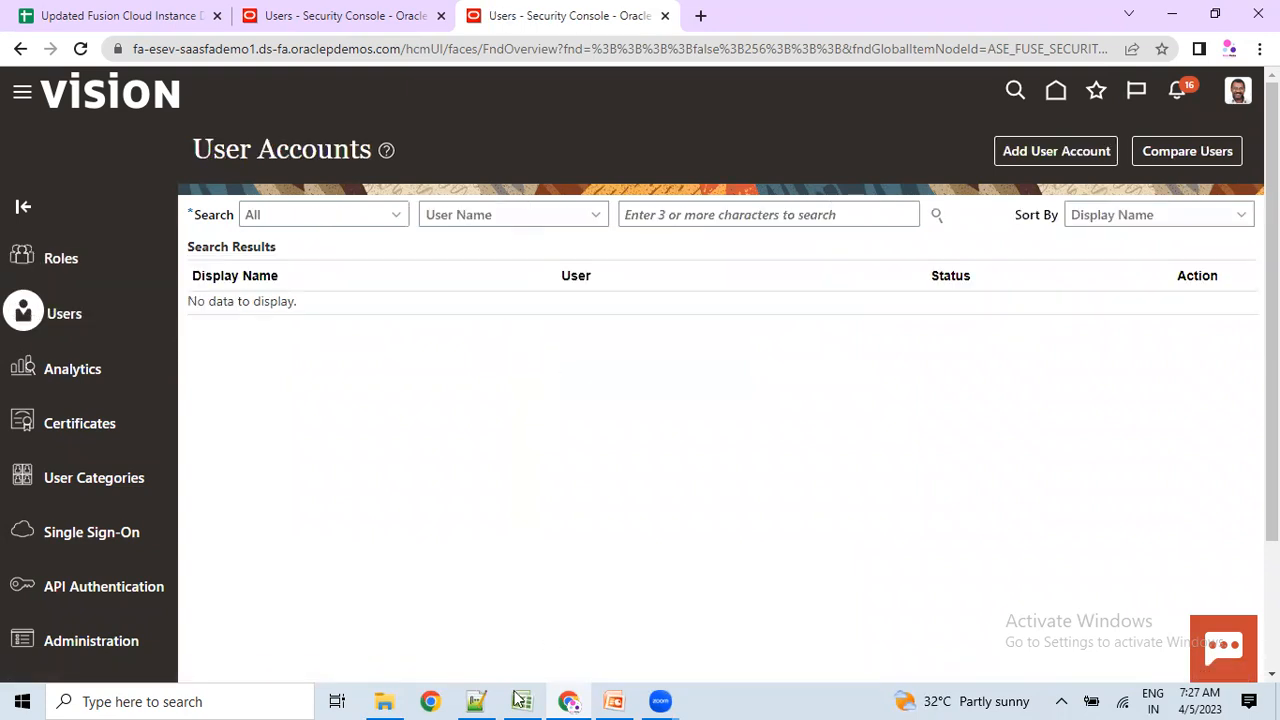
click(676, 214)
key(ctrl+v)
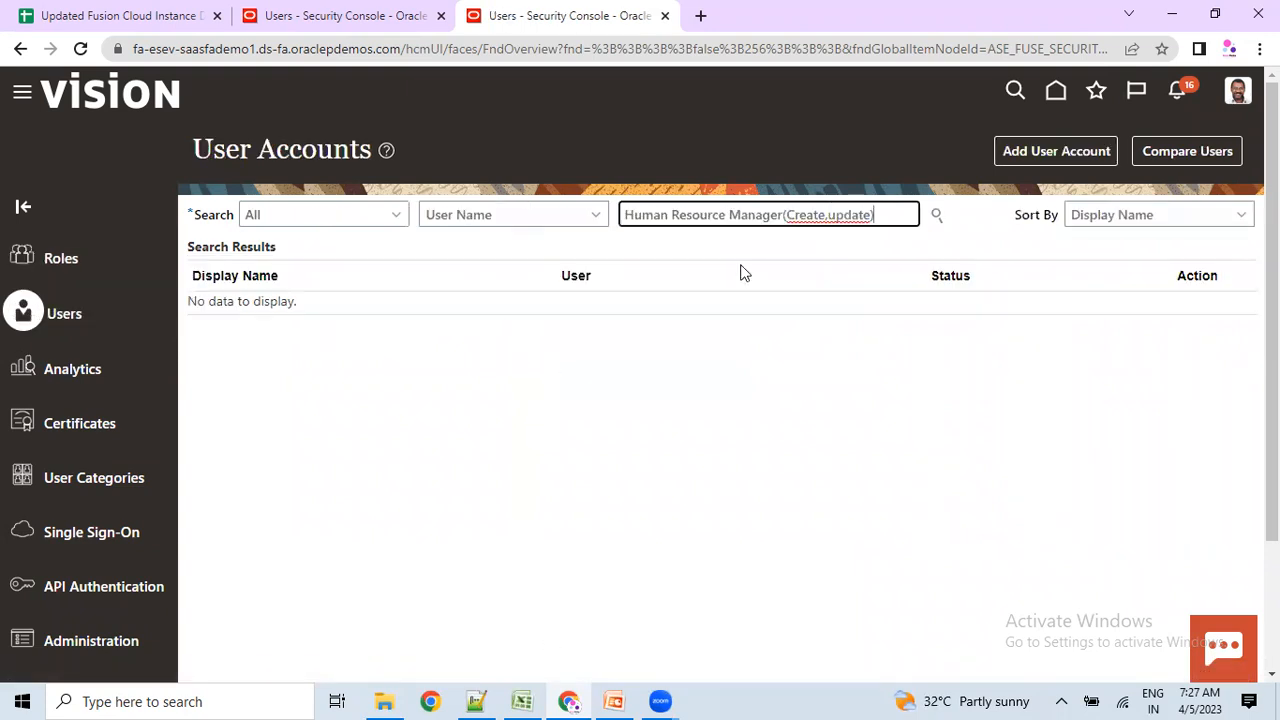
key(BackSpace)
key(BackSpace)
key(BackSpace)
key(BackSpace)
key(BackSpace)
key(BackSpace)
key(BackSpace)
key(BackSpace)
key(BackSpace)
key(BackSpace)
key(BackSpace)
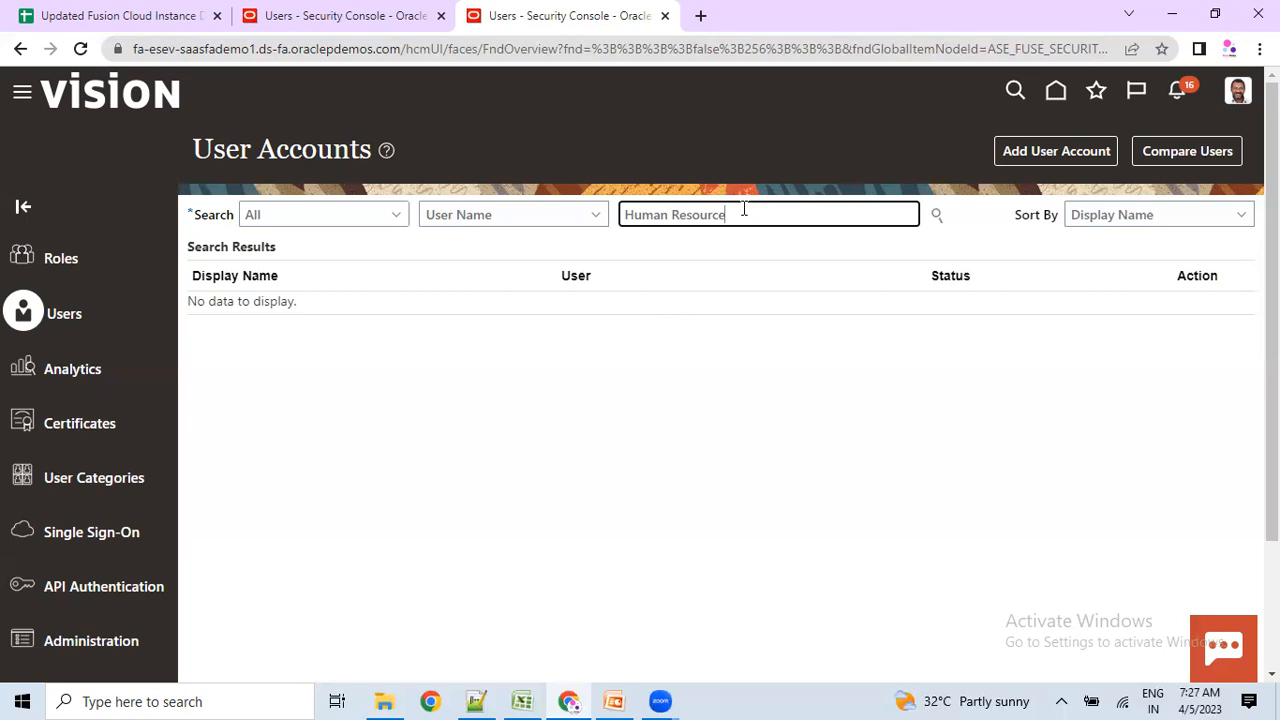
click(528, 220)
Back on Roles, search Human Resource Manager, select the job role, view its actions, then go to Users.
click(51, 257)
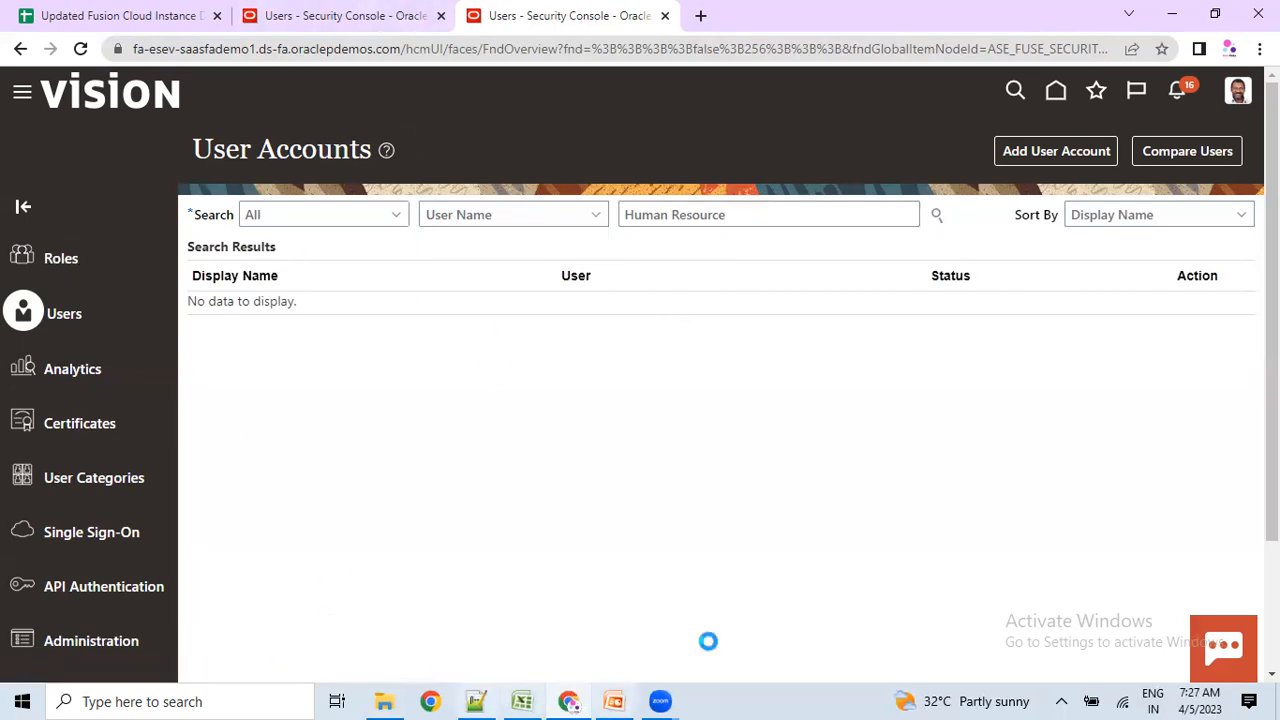
click(596, 216)
key(ctrl+v)
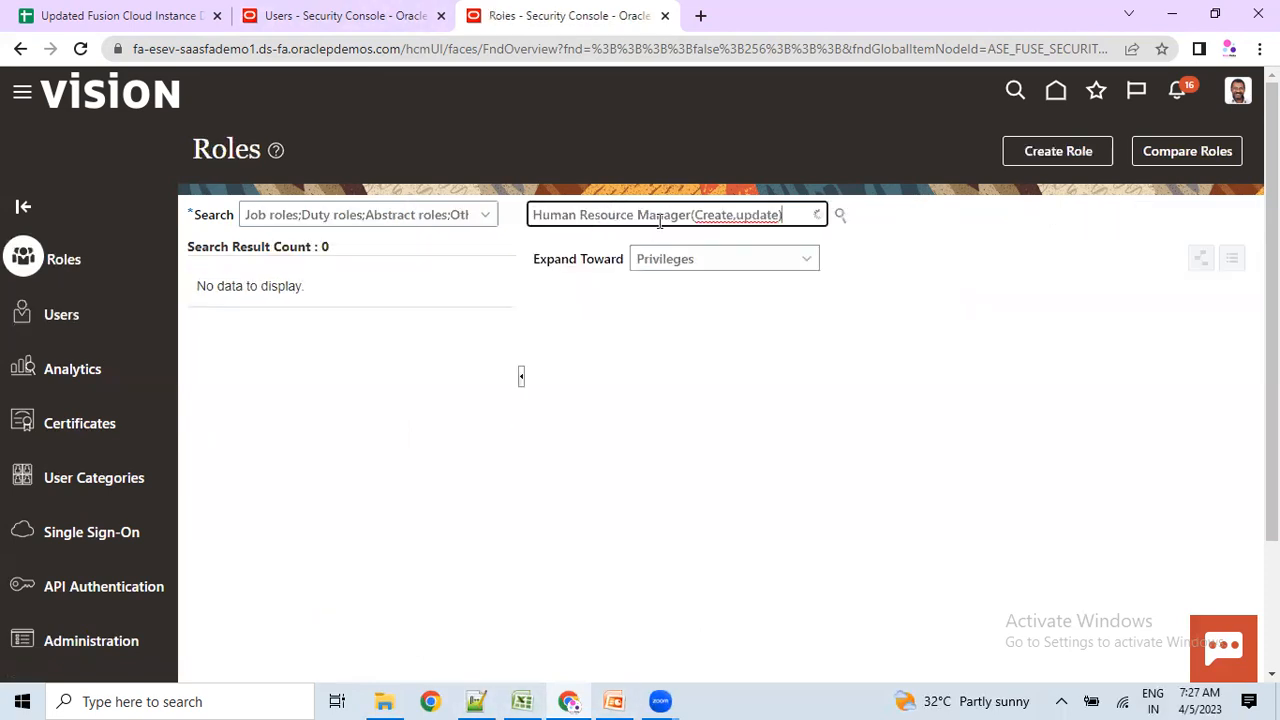
drag(692, 215, 783, 215)
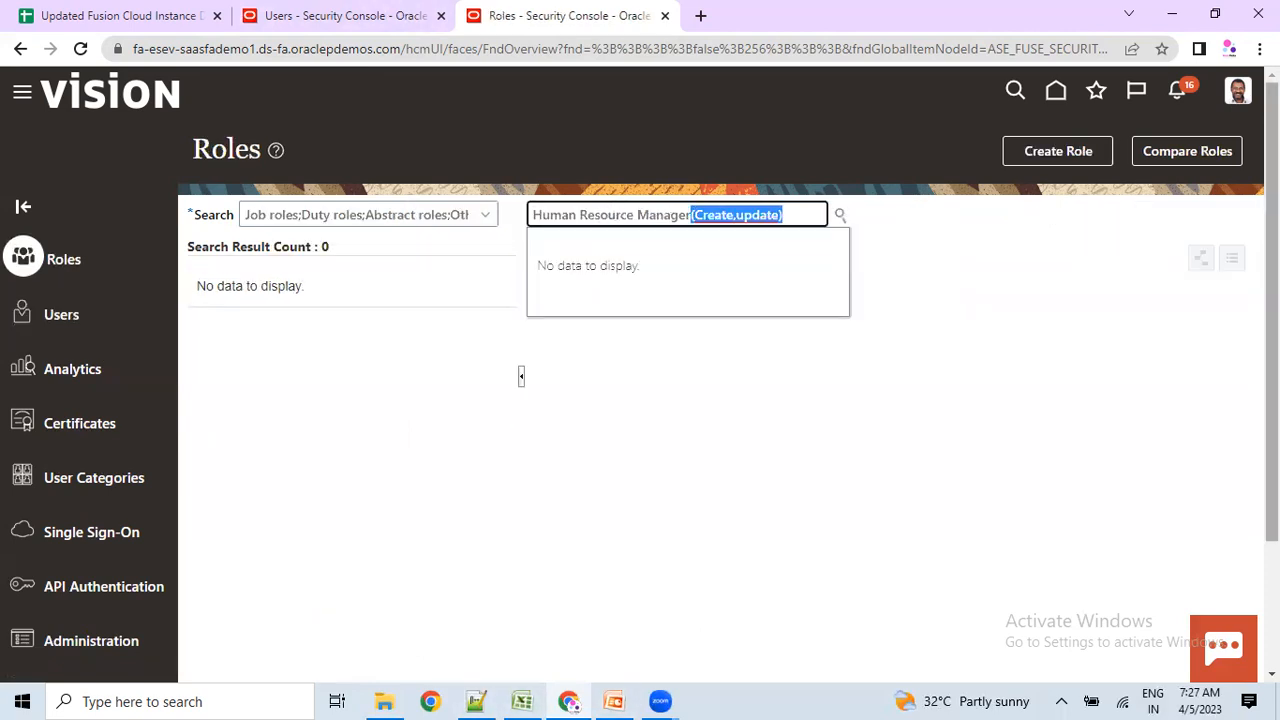
key(BackSpace)
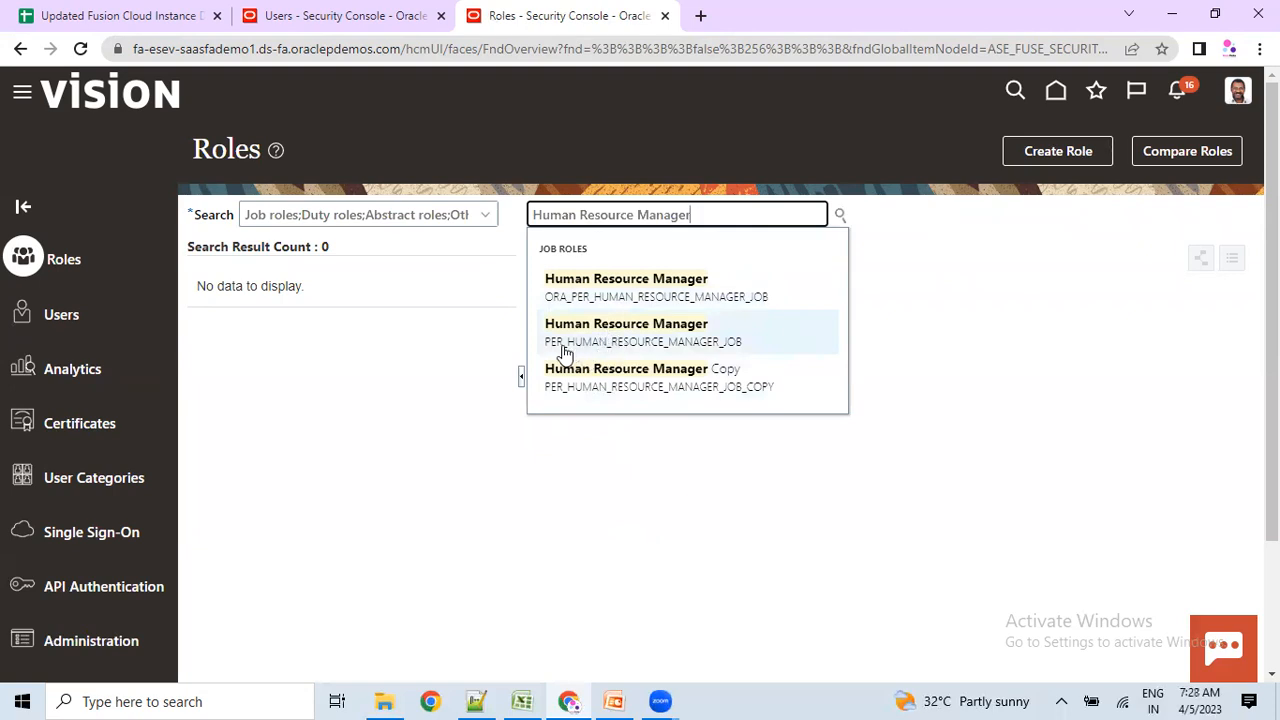
click(606, 292)
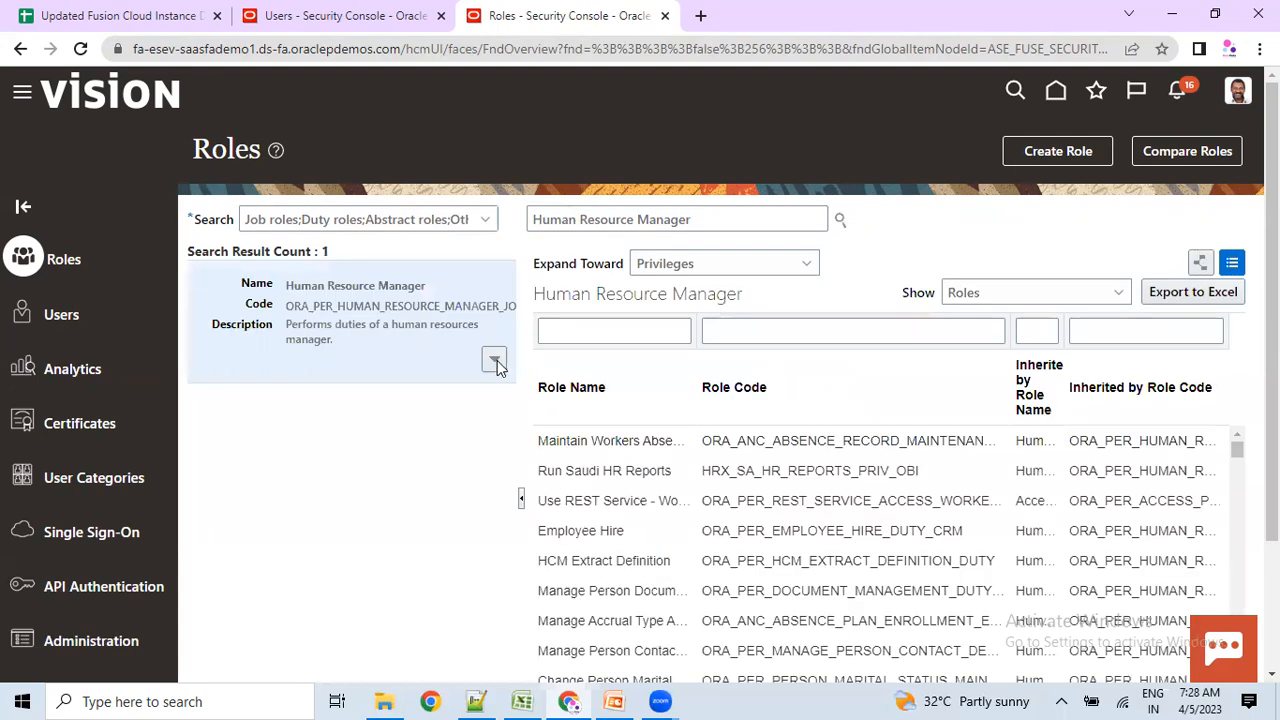
click(495, 362)
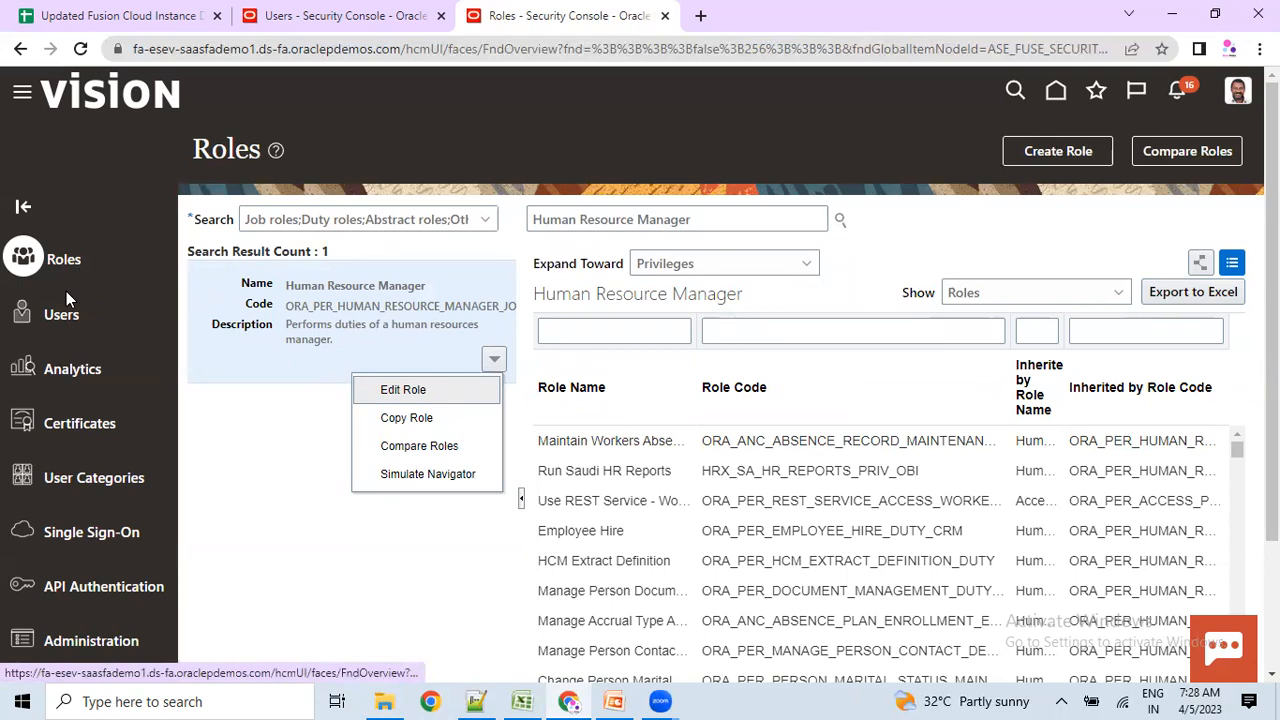
click(64, 321)
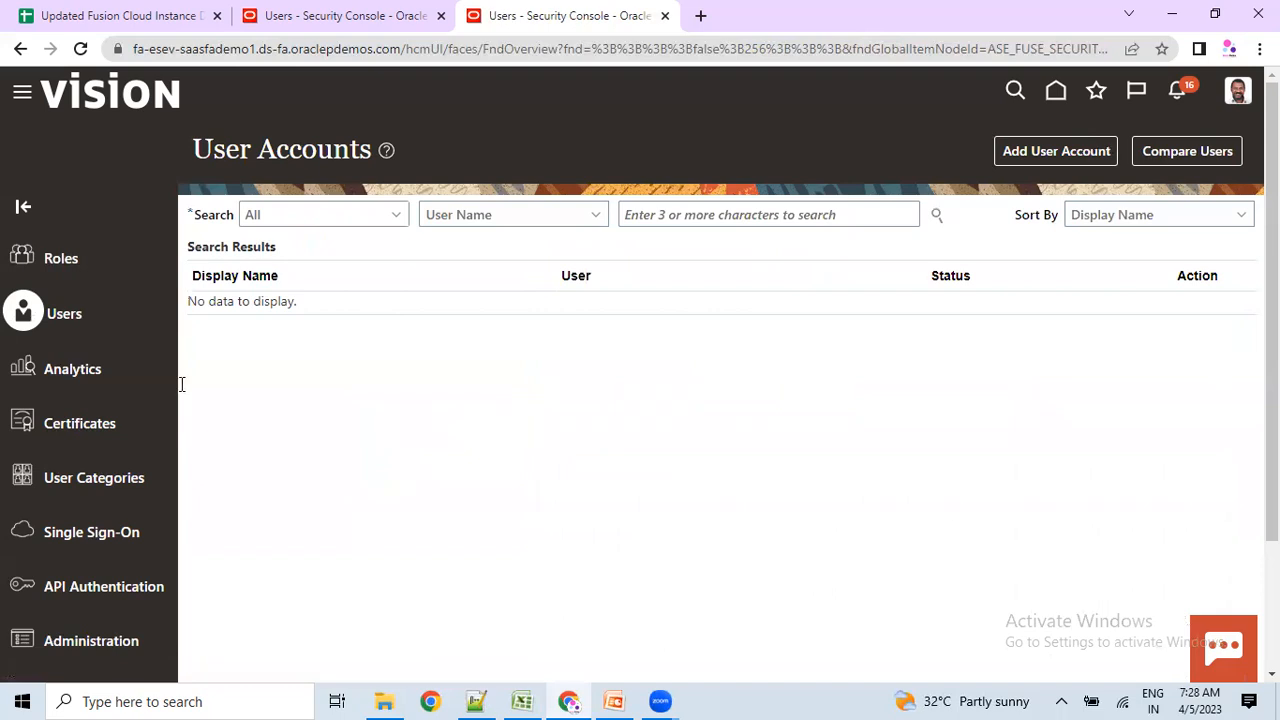
Search the user accounts by user name for the new user's pasted name.
key(alt+Tab)
key(alt+Tab)
click(755, 214)
text(Rajesh.mr)
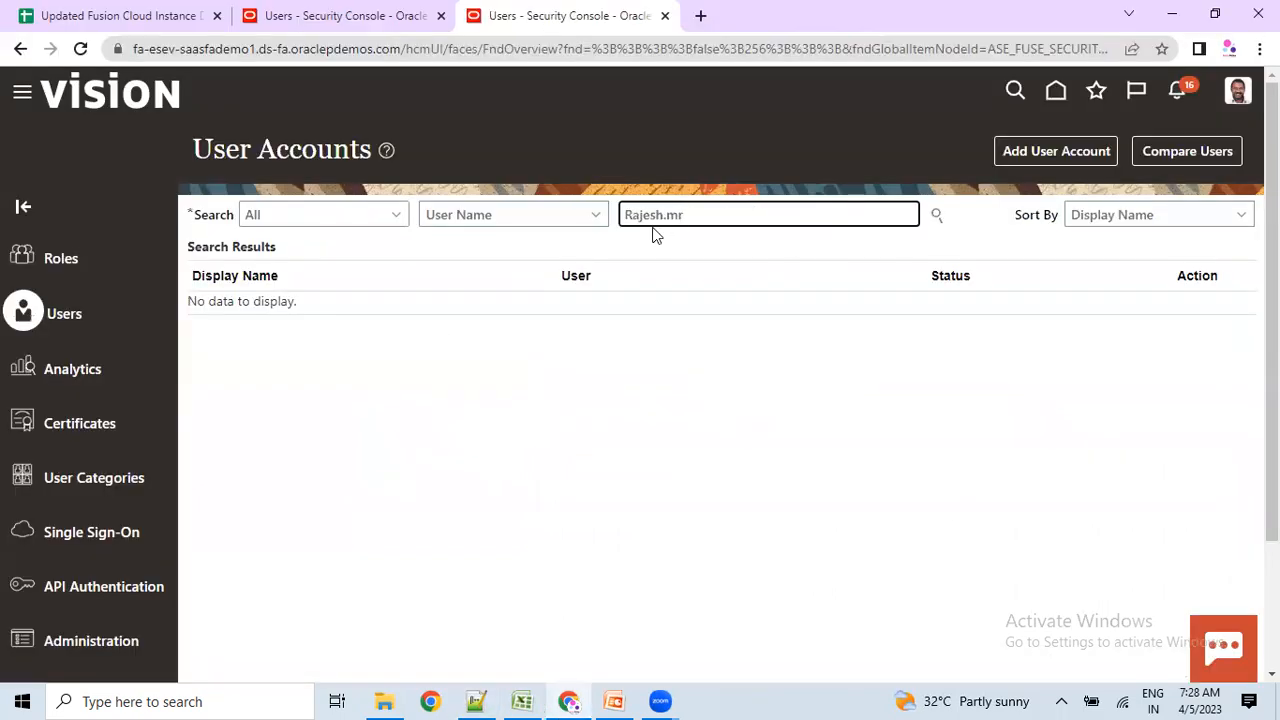
click(936, 215)
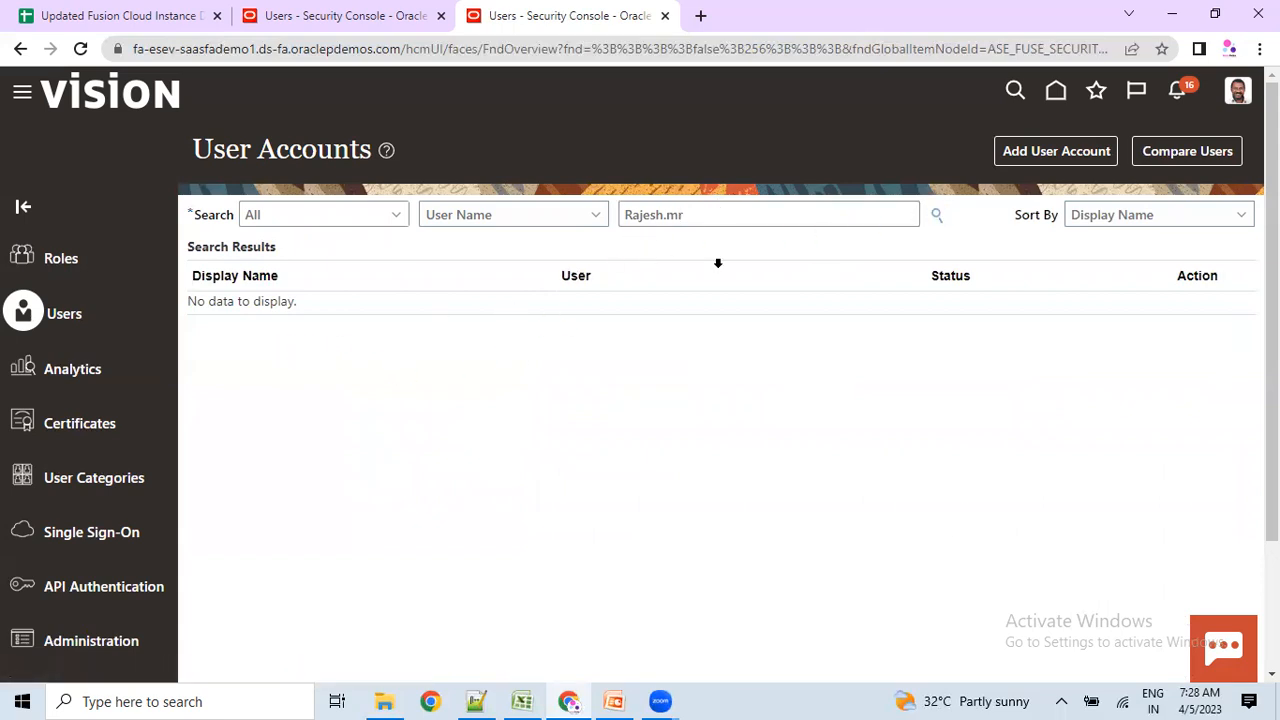
click(486, 220)
click(486, 238)
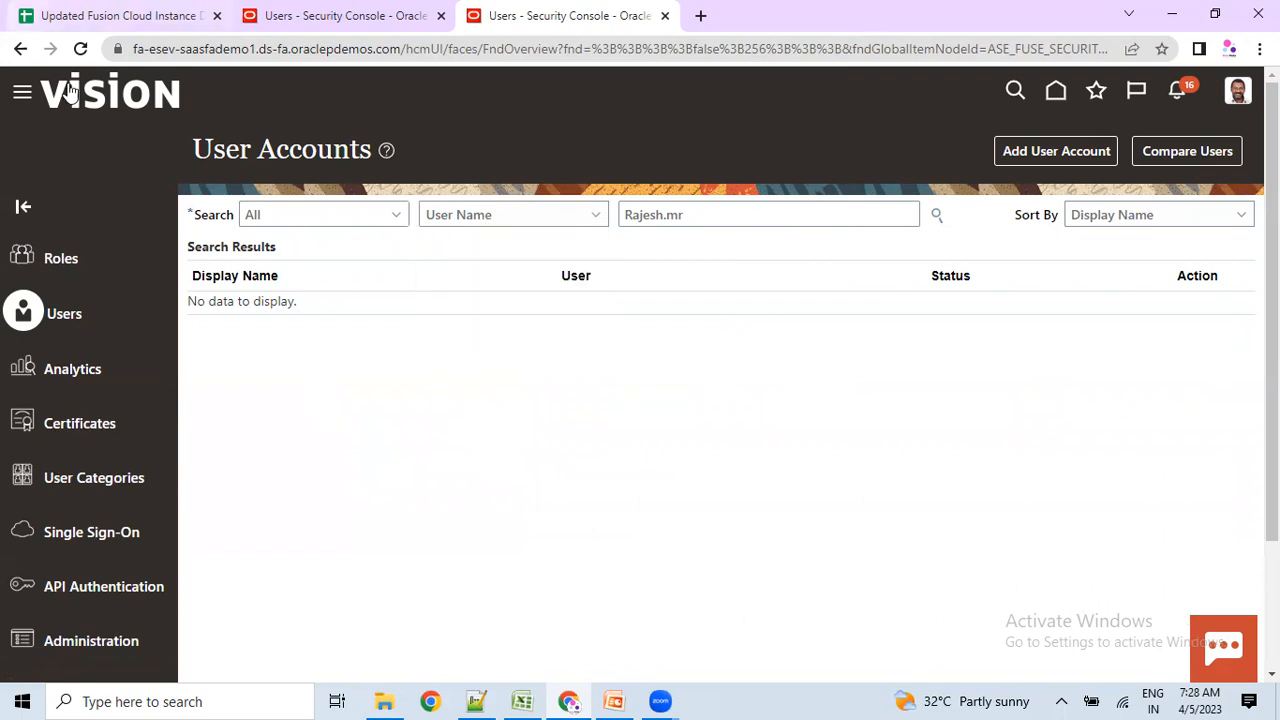
In the admin instance, replace the HCM_IMP search with the new user name and open the found account.
click(350, 15)
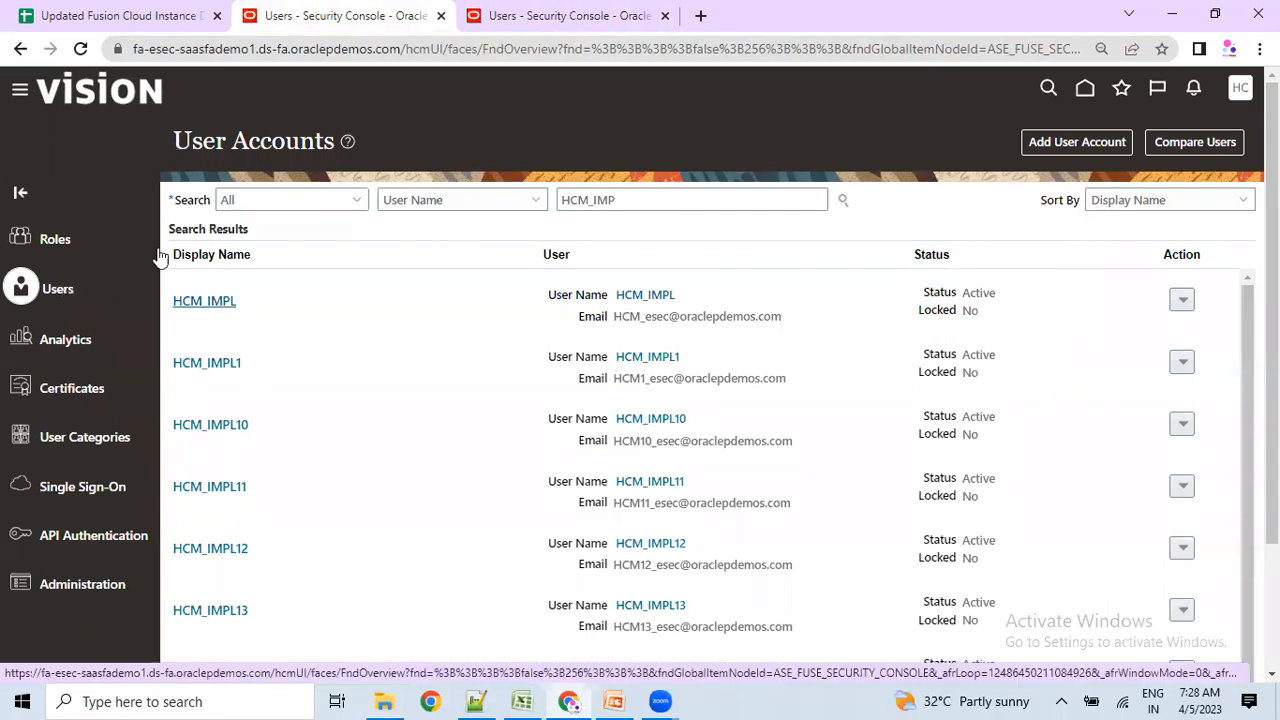
scroll(157, 255, down, 2)
scroll(88, 497, up, 2)
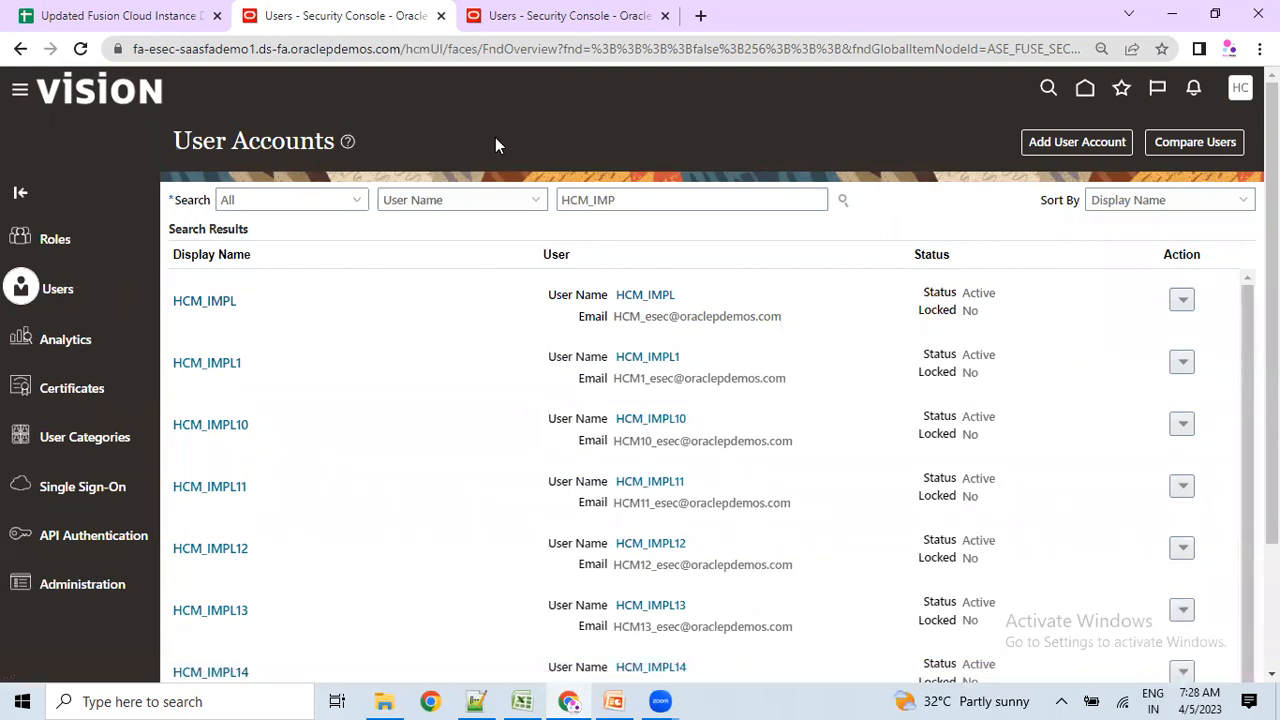
drag(629, 200, 466, 211)
text(Rajesh.mr)
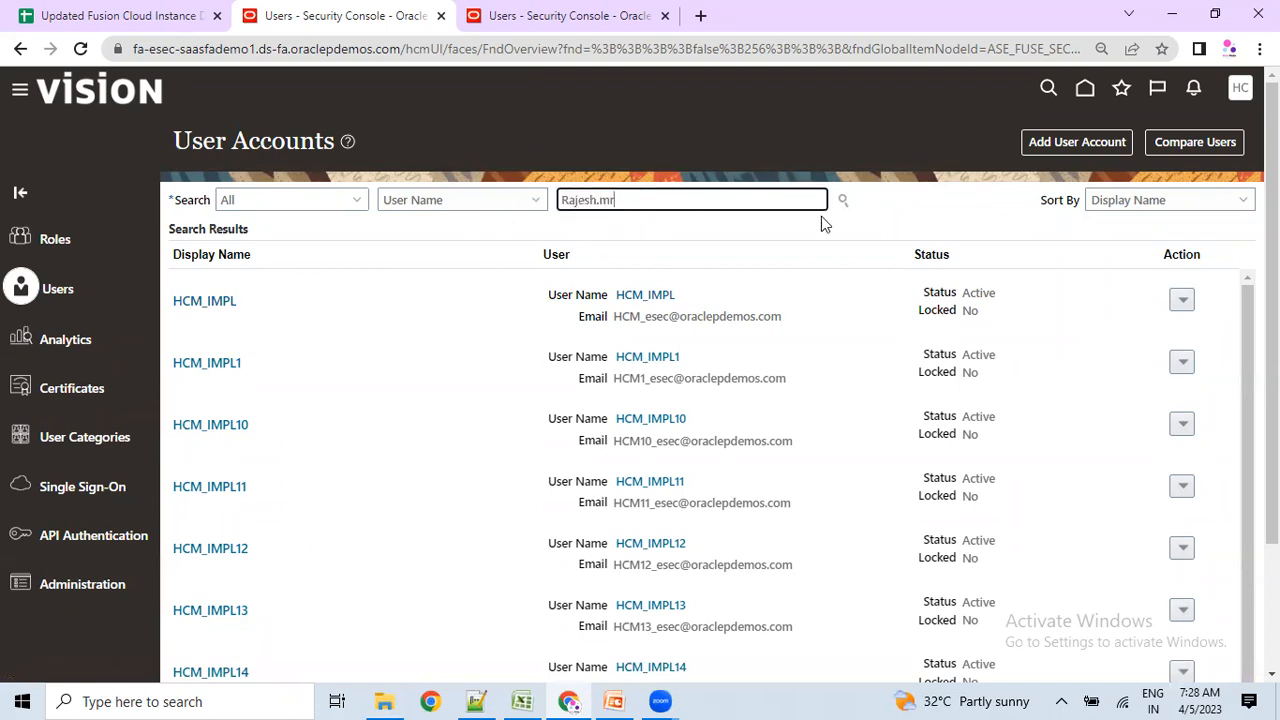
click(842, 201)
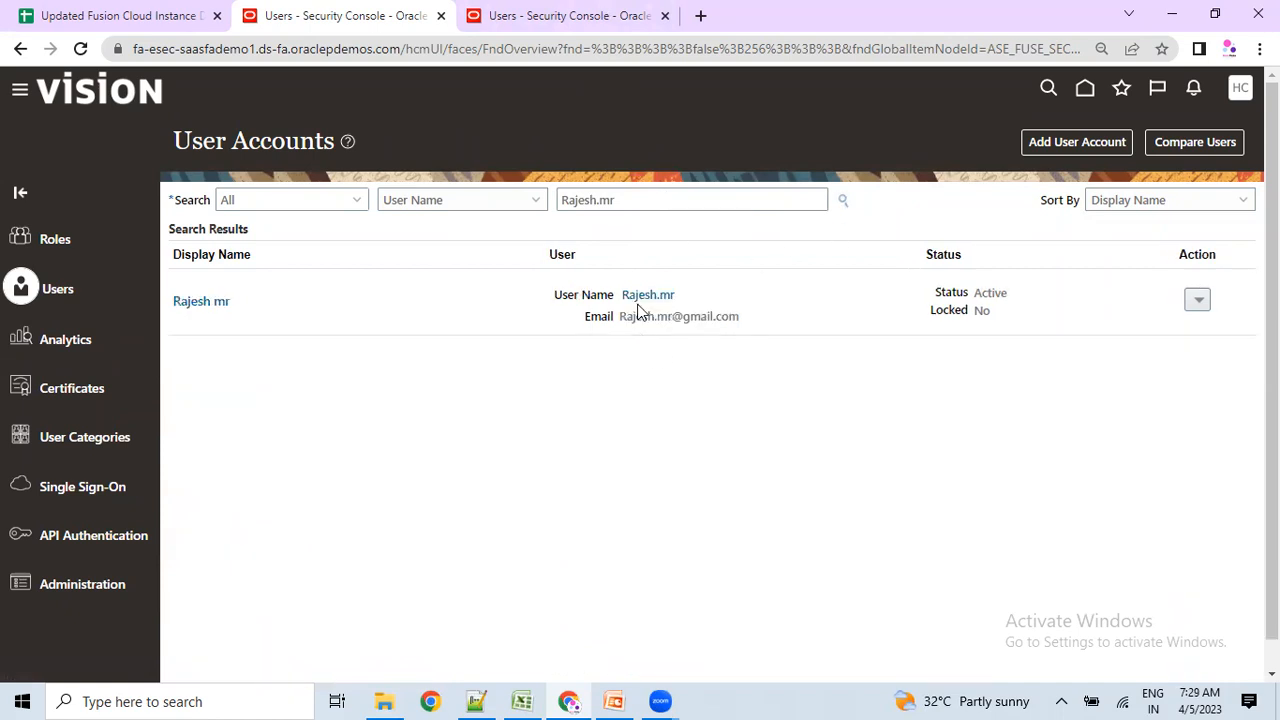
click(218, 304)
In the Excel workbook, review the B1:B6 roles, Compensation, Benefits, Payroll, Recruiting and Time and Labor roles.
click(525, 700)
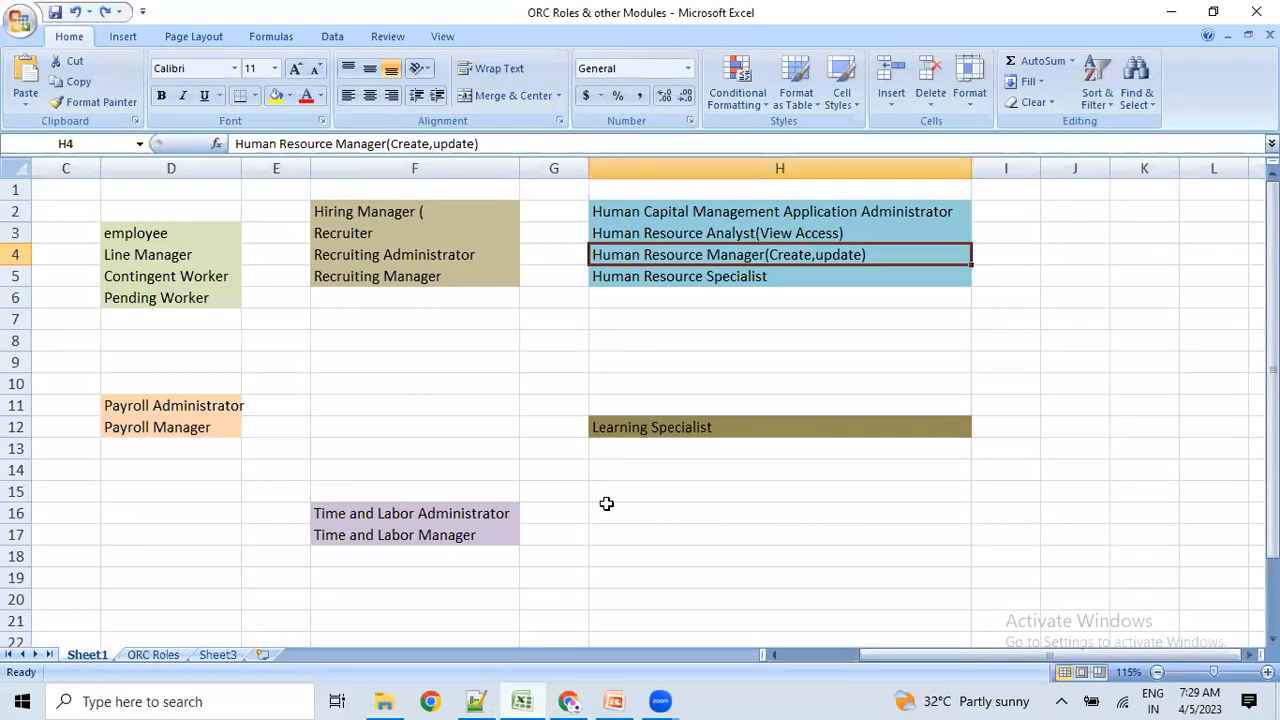
drag(596, 356, 593, 349)
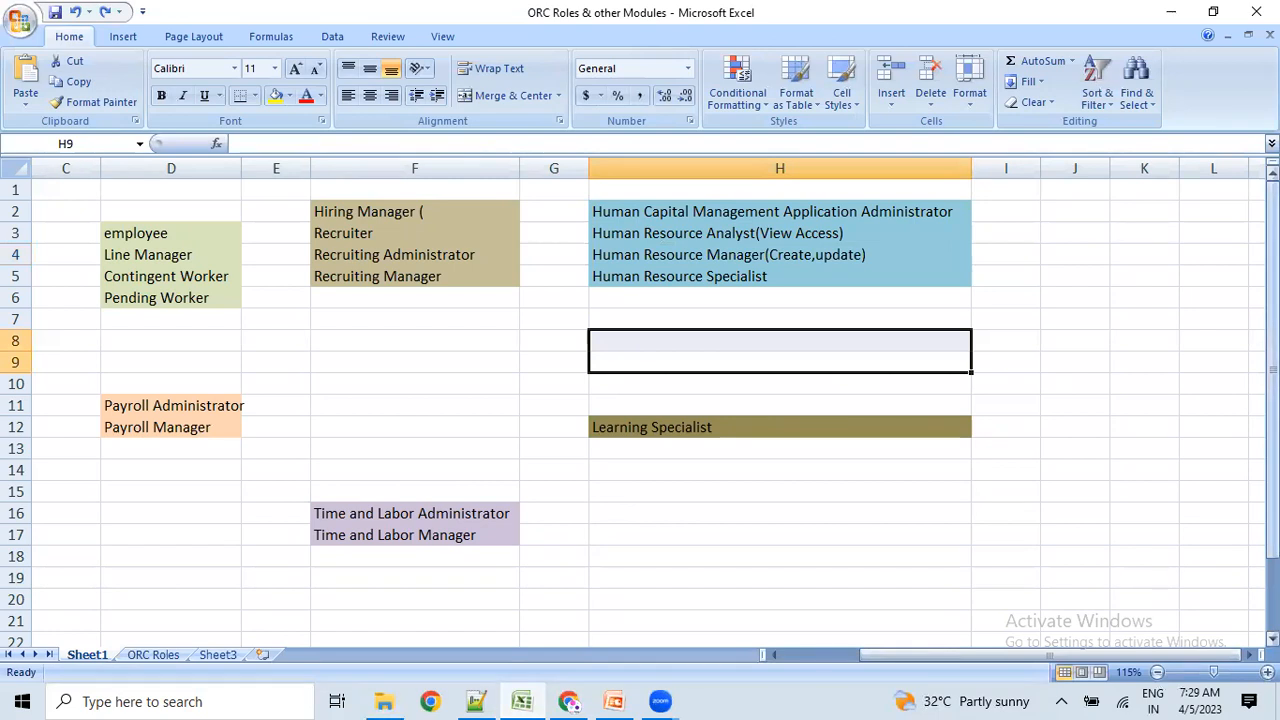
key(Left)
key(Left)
key(Left)
key(Left)
key(Left)
key(Left)
key(Left)
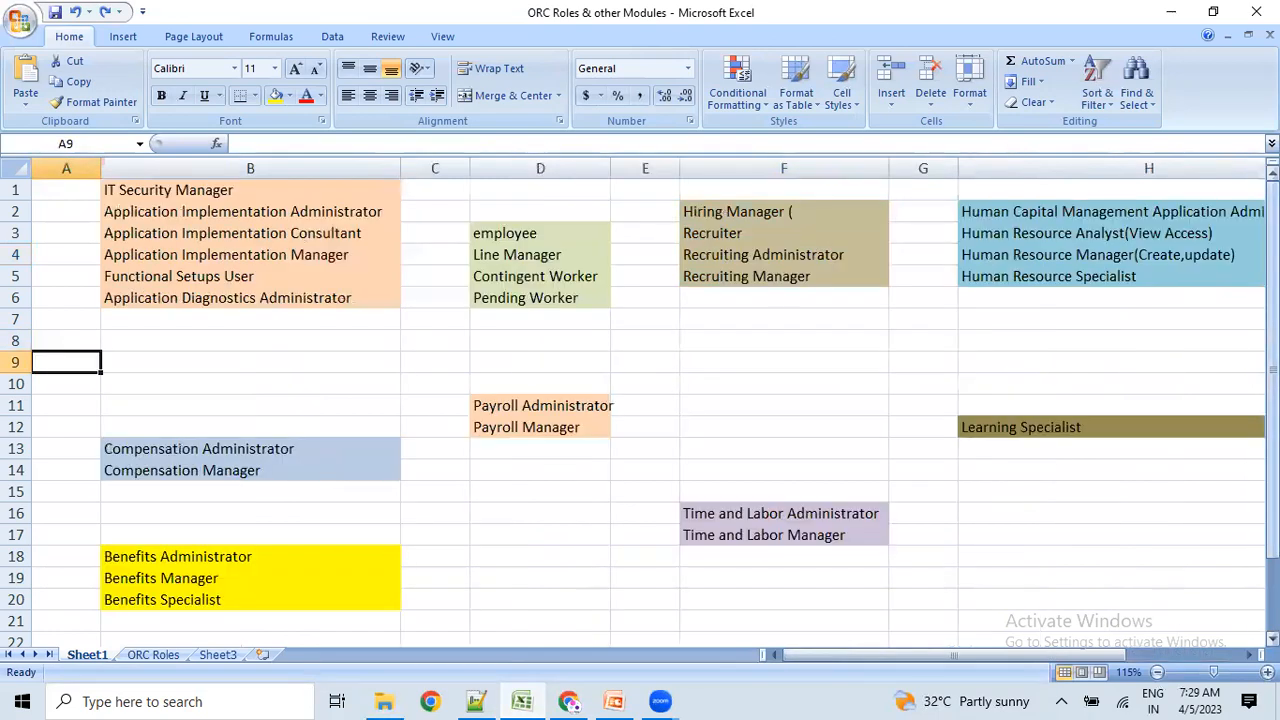
drag(185, 192, 177, 297)
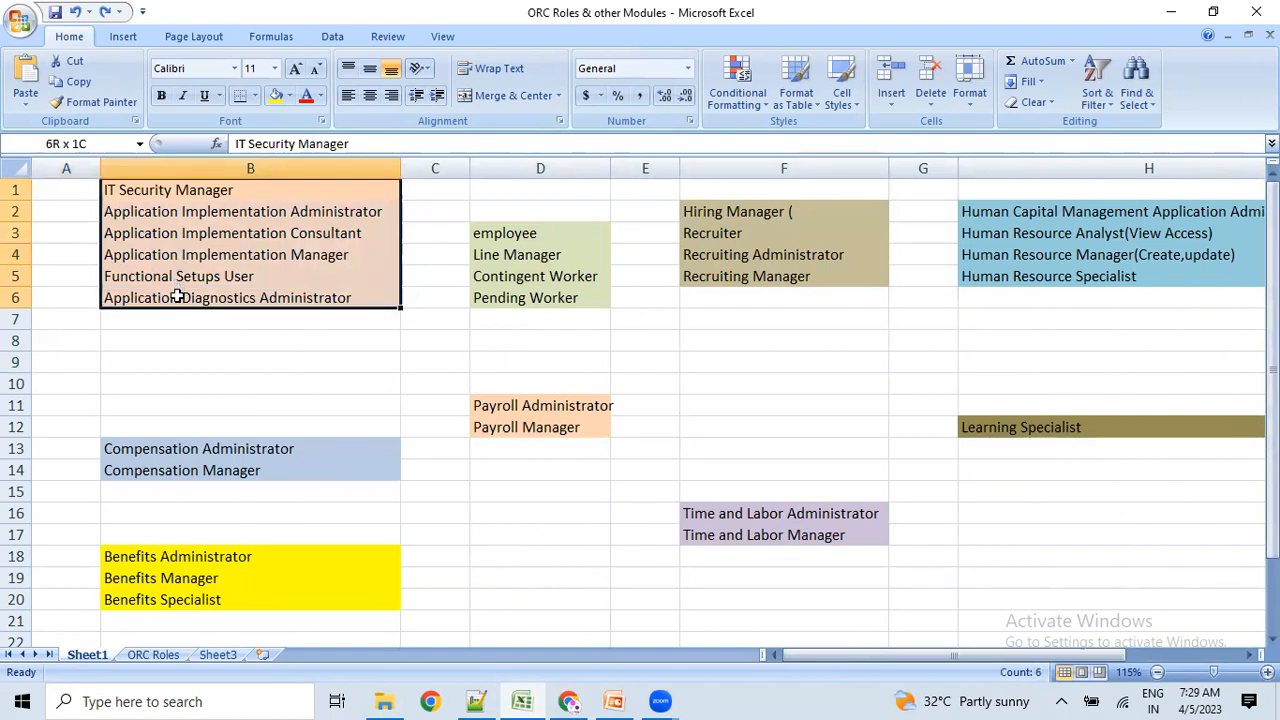
drag(177, 297, 177, 297)
drag(183, 443, 190, 472)
click(180, 578)
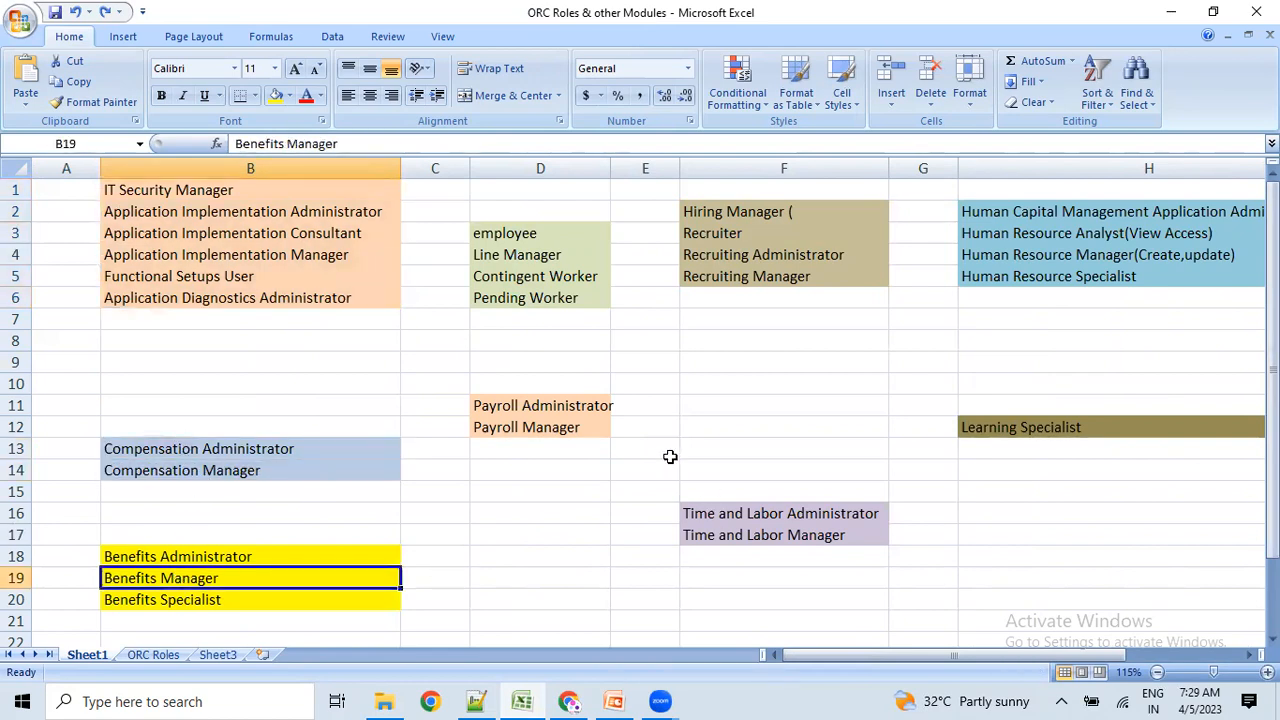
click(562, 402)
click(833, 252)
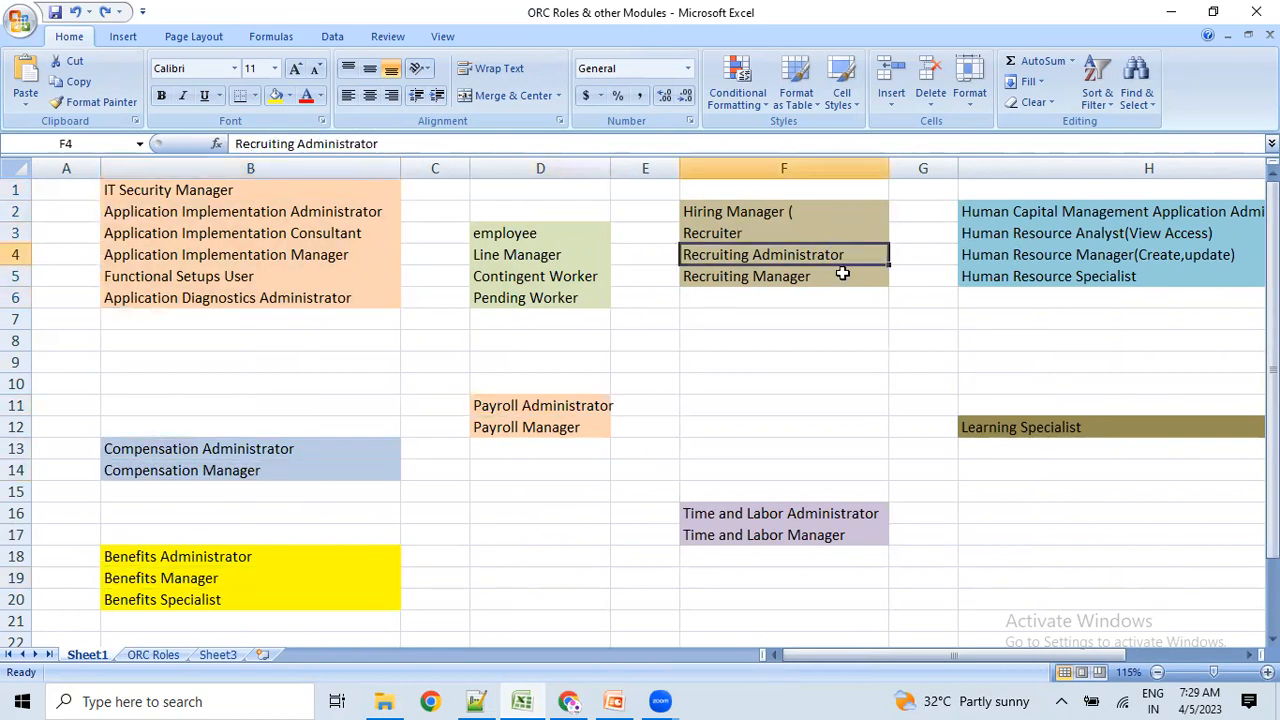
click(792, 534)
click(1140, 168)
click(845, 420)
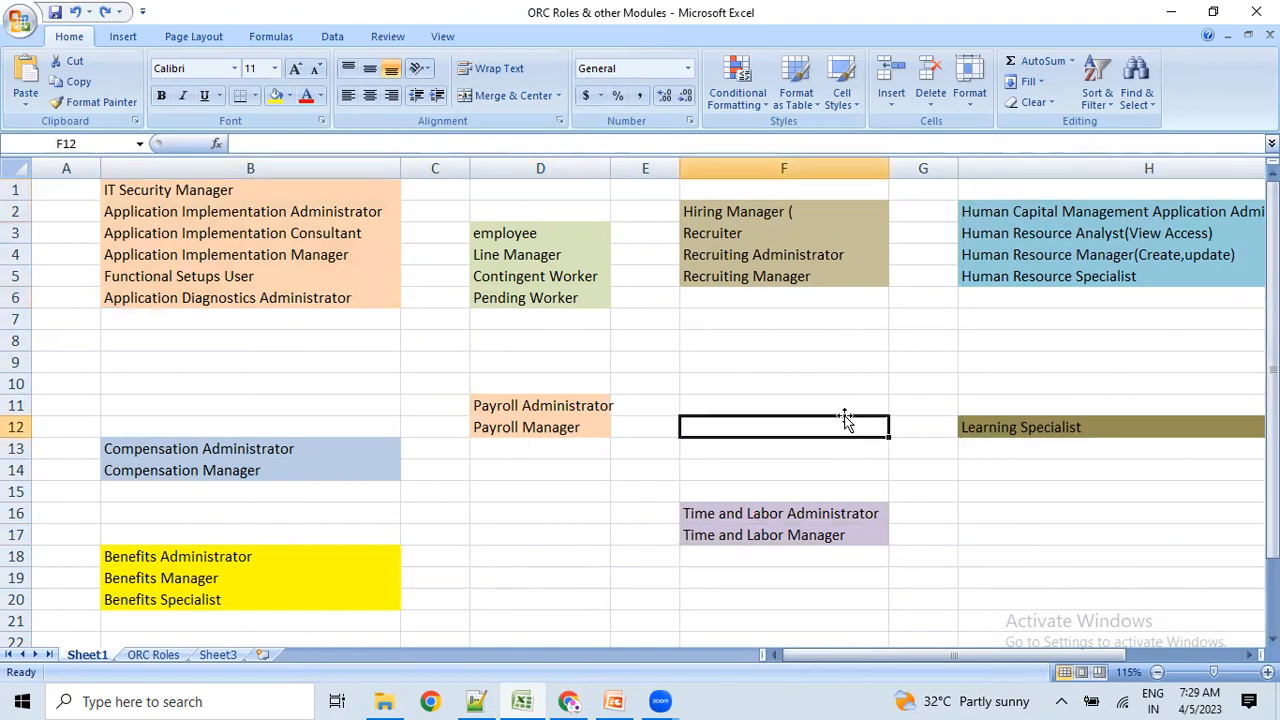
Select the B10:H19 block, implementation roles in B1:B7, Learning Specialist H11:H13, and IT Security Manager.
drag(175, 375, 979, 579)
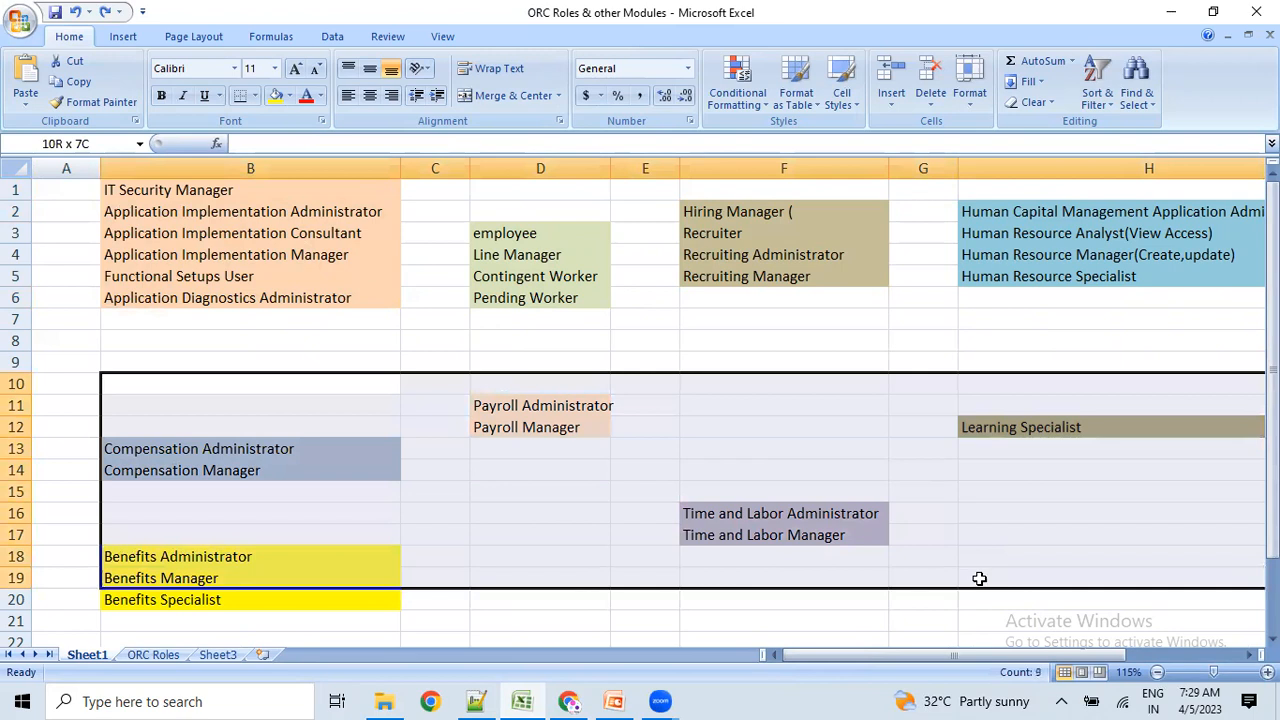
click(817, 358)
click(757, 254)
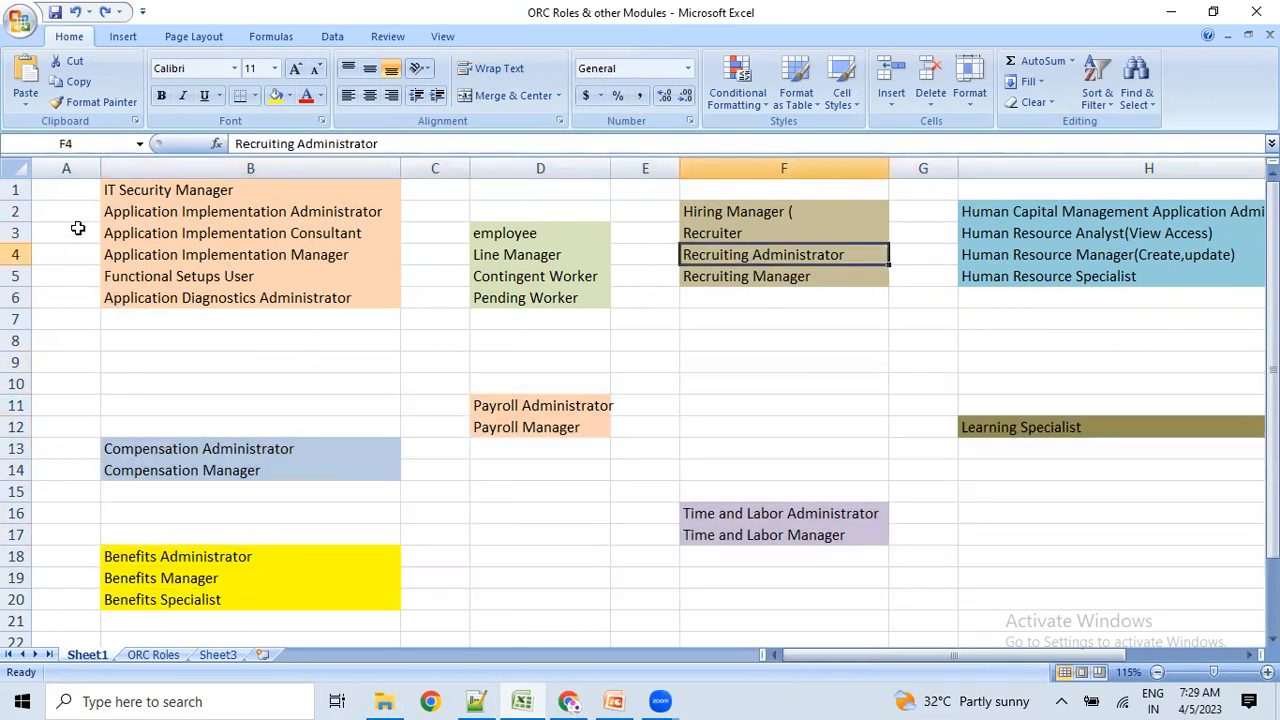
drag(140, 190, 163, 306)
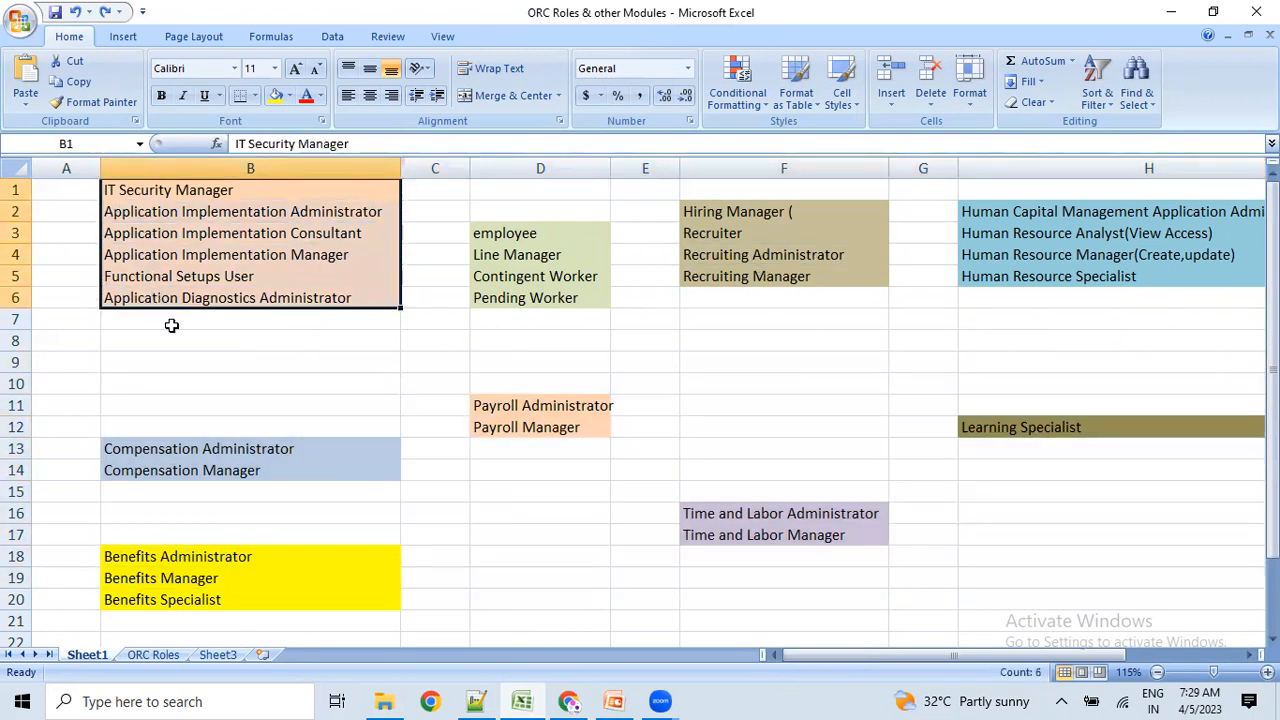
drag(760, 517, 755, 536)
drag(251, 214, 254, 314)
drag(1106, 404, 1114, 448)
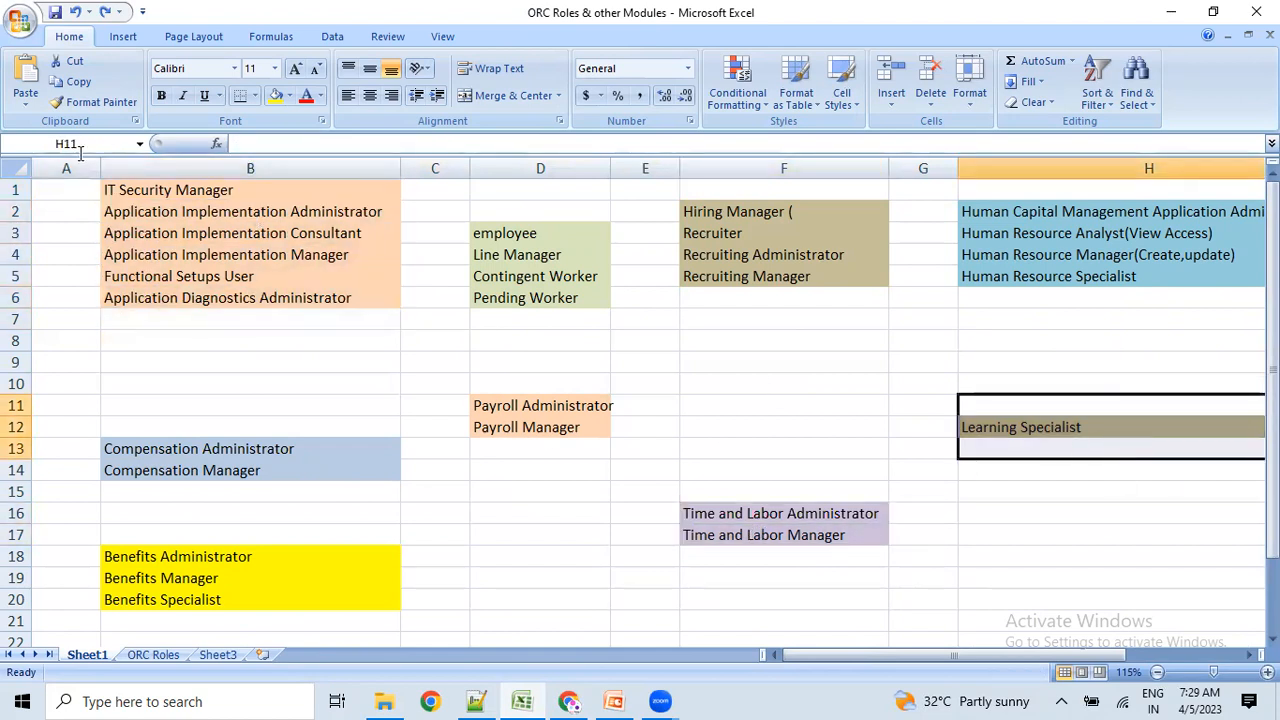
drag(171, 194, 188, 300)
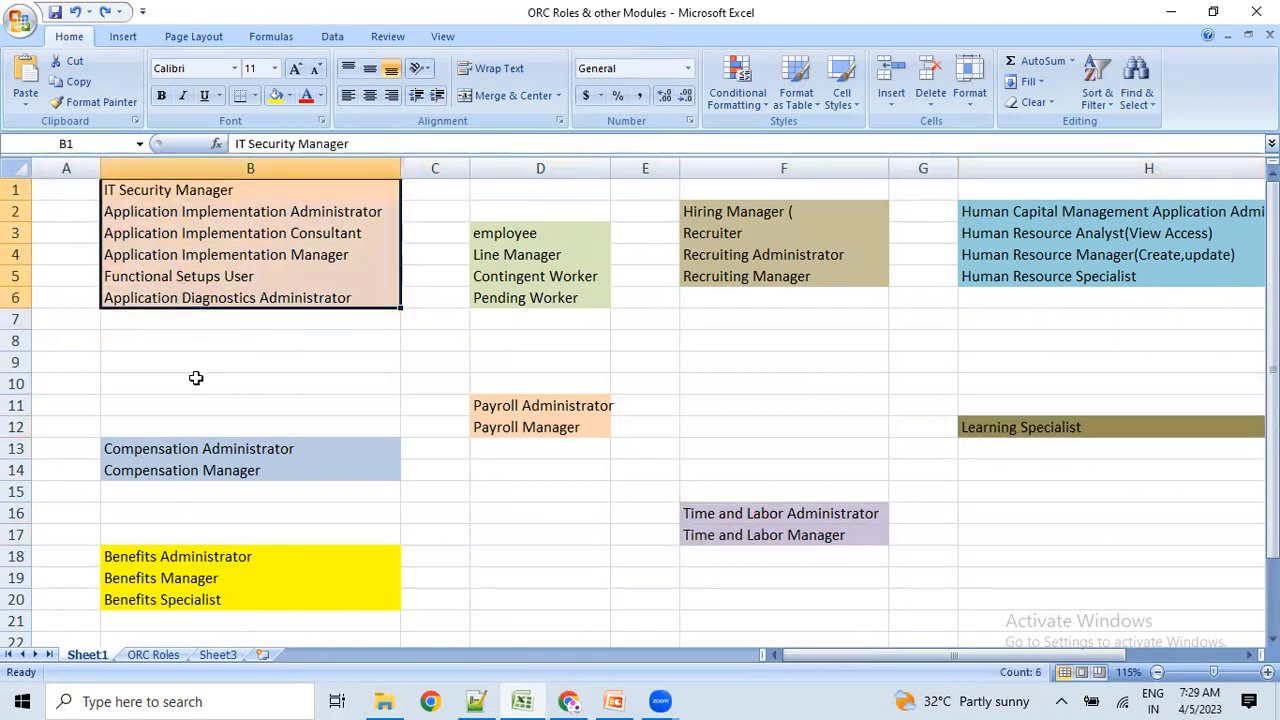
click(194, 380)
click(135, 190)
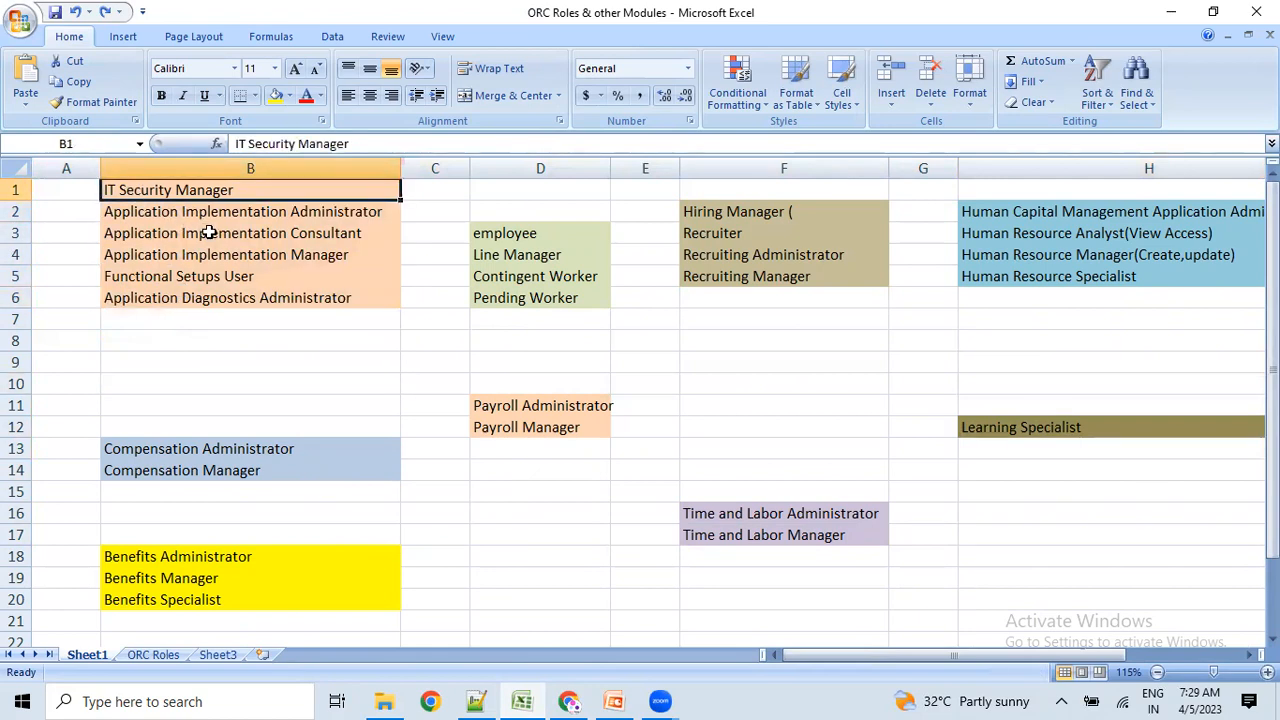
key(alt+Tab)
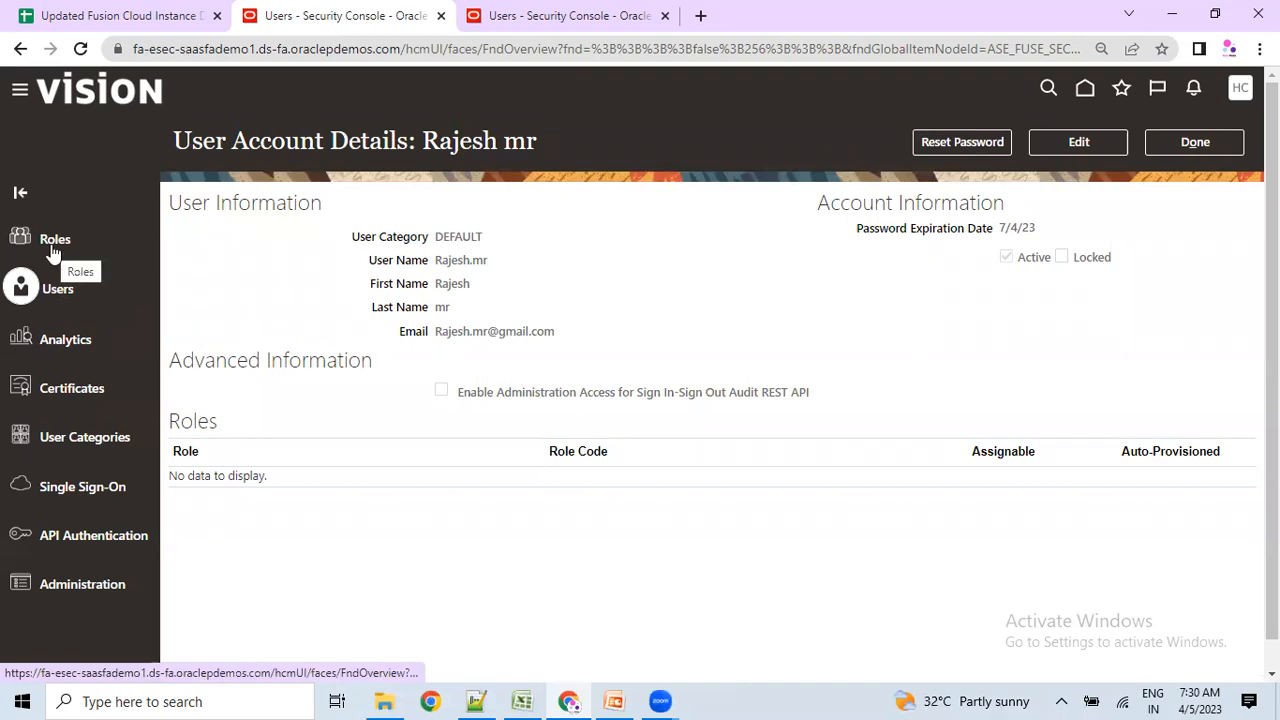
Put the new user's User Account Details into Edit mode and scroll down to the Roles section.
key(alt+Tab)
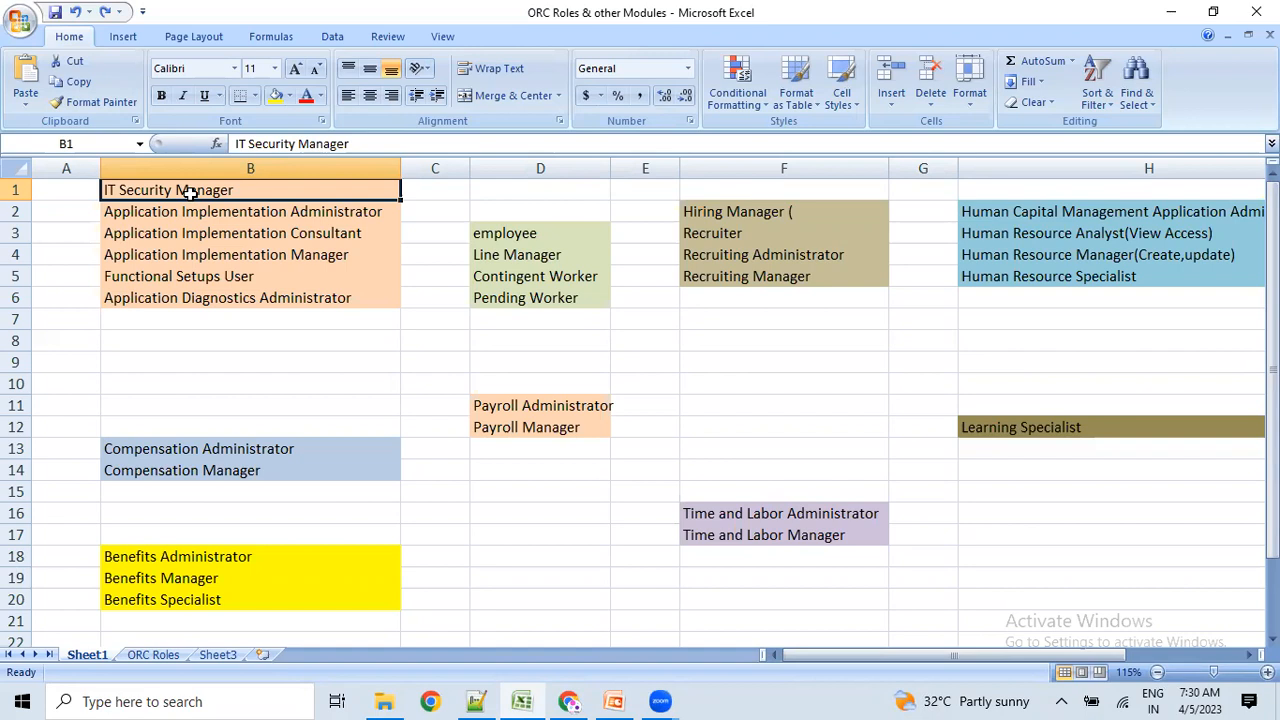
key(alt+Tab)
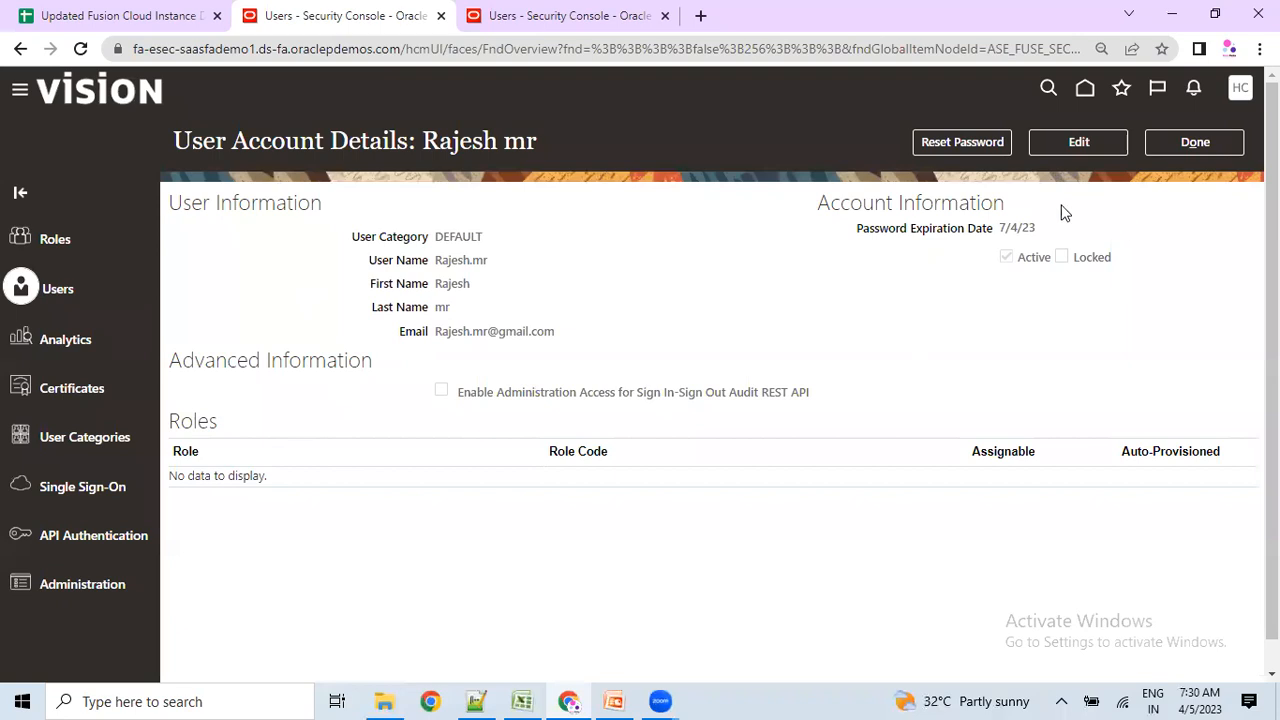
click(1059, 143)
scroll(624, 512, down, 1)
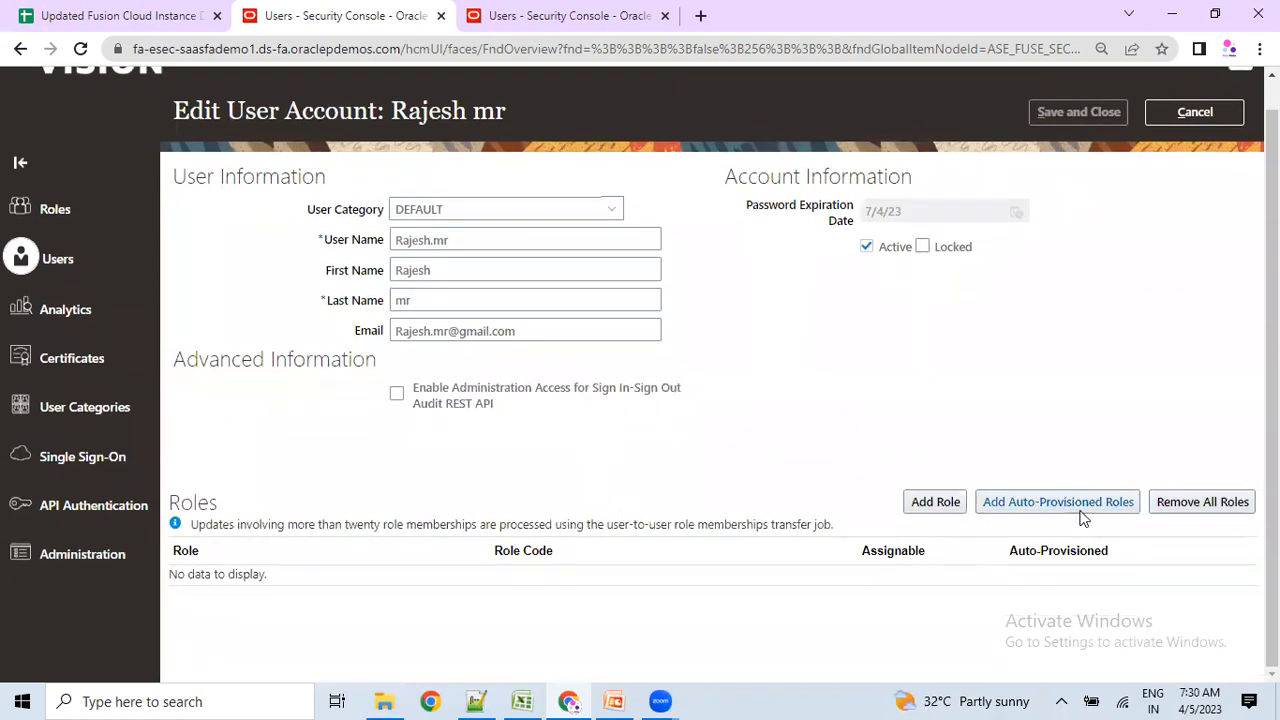
Add the ORA_ASM Application Implementation Administrator role, copied from cell B2, to the user.
click(936, 503)
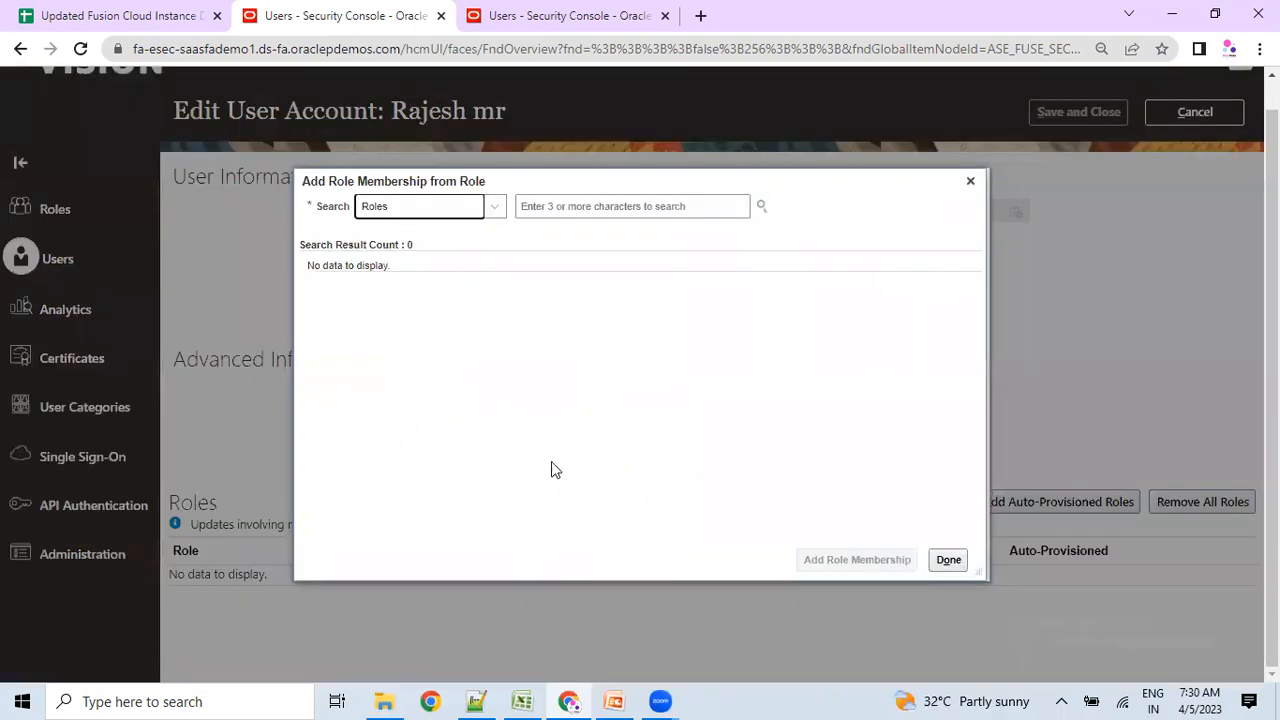
click(520, 697)
key(ctrl+c)
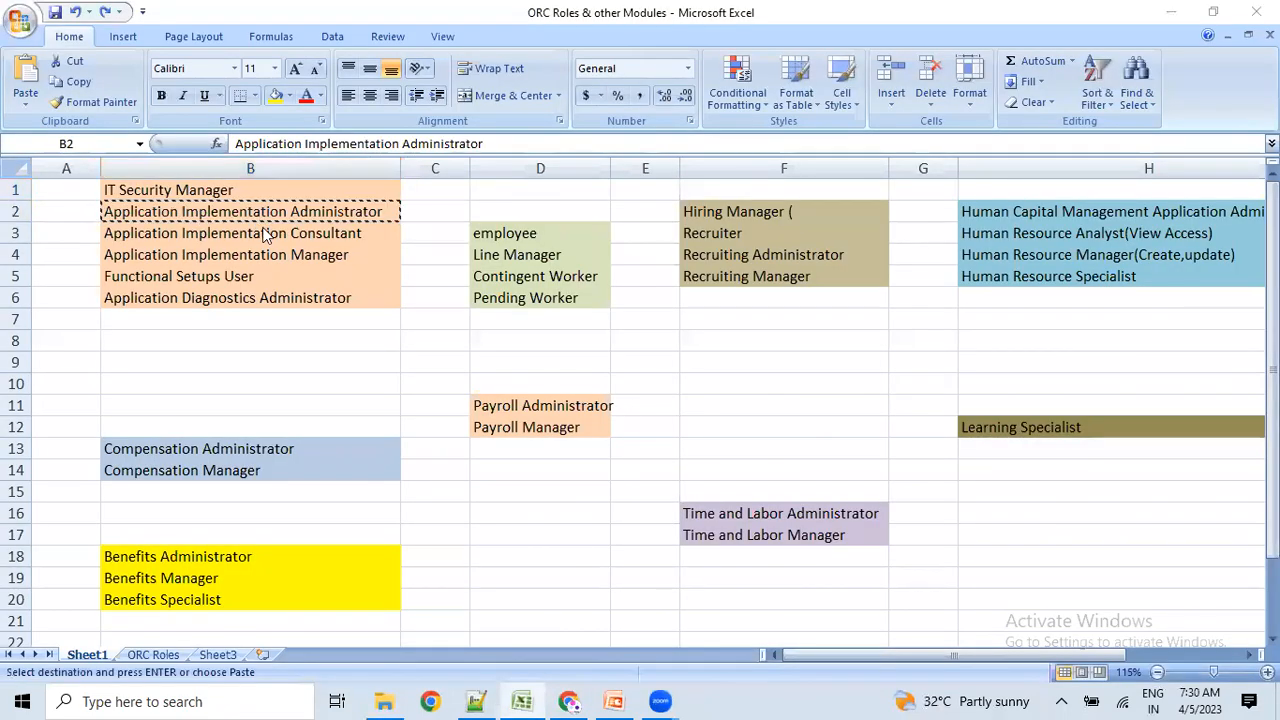
key(alt+Tab)
click(565, 201)
key(ctrl+v)
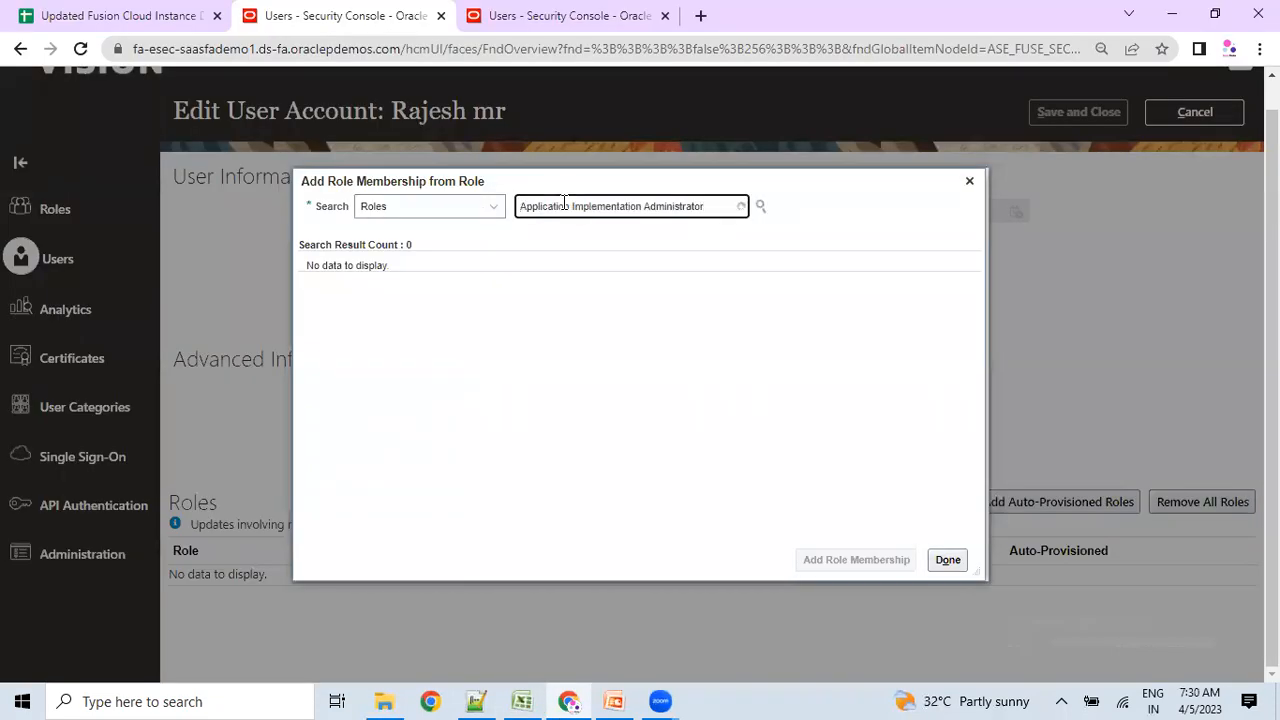
key(Return)
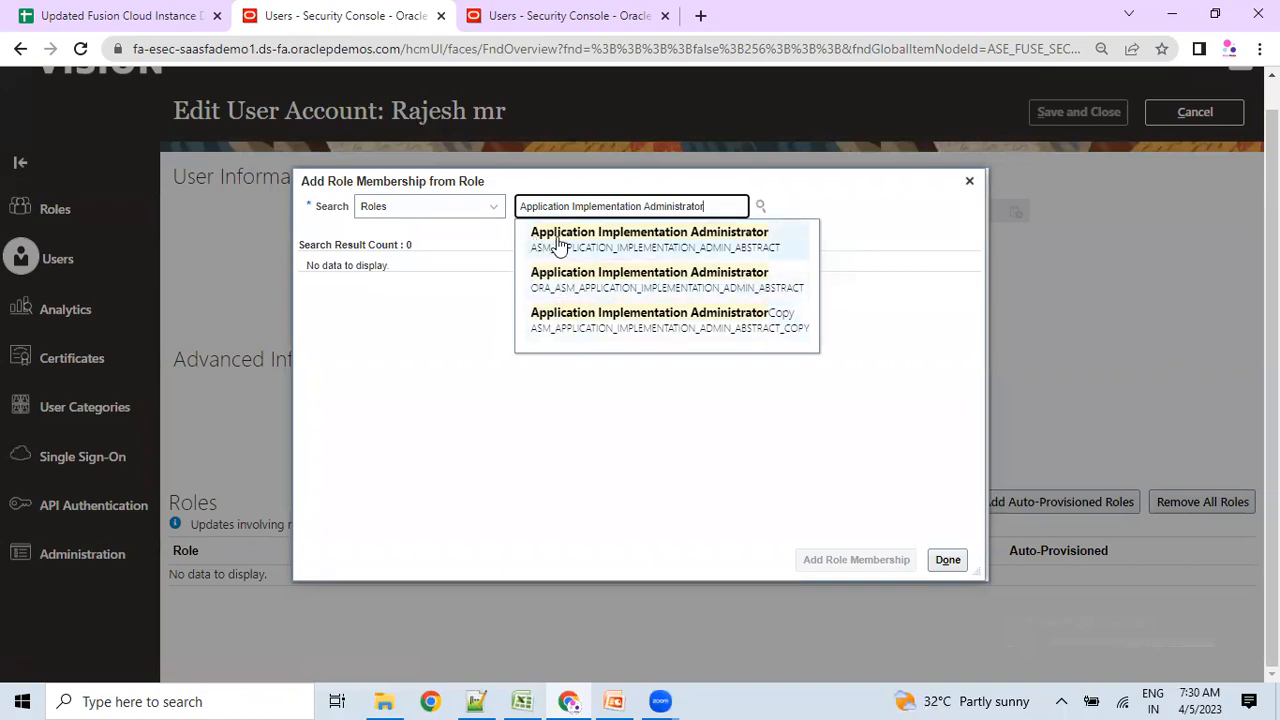
click(595, 284)
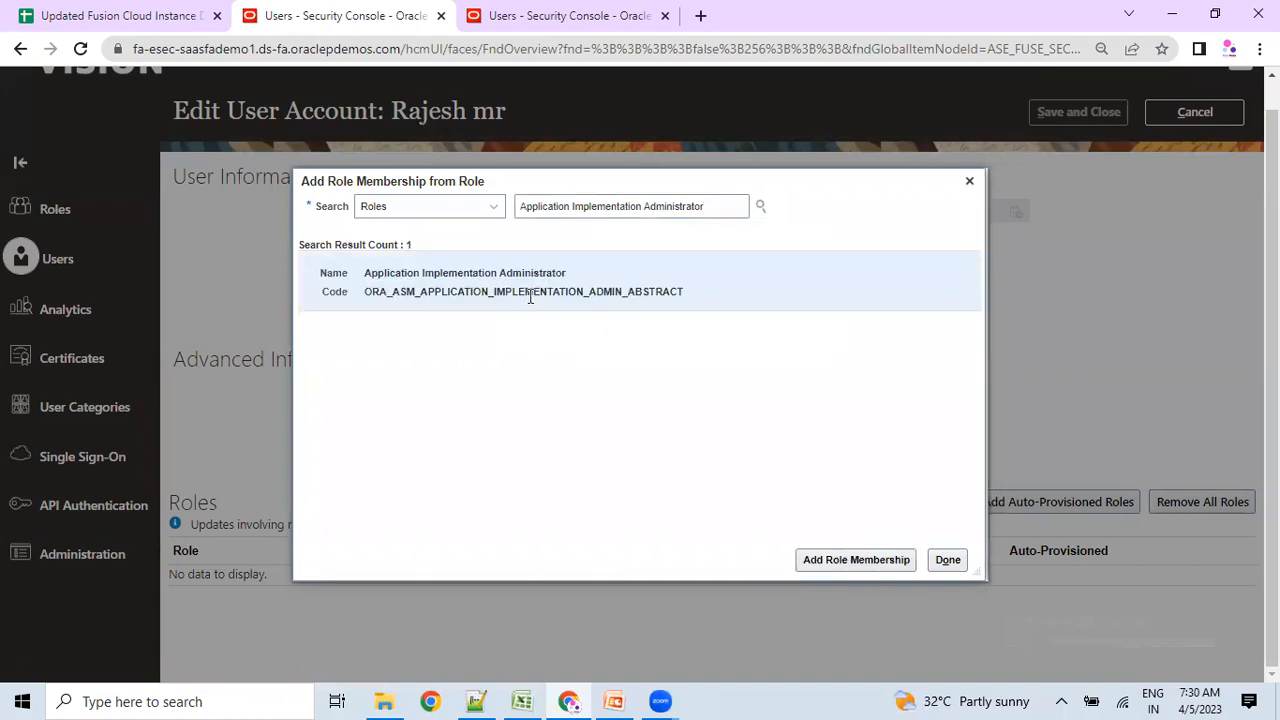
drag(389, 295, 630, 290)
click(647, 405)
click(816, 561)
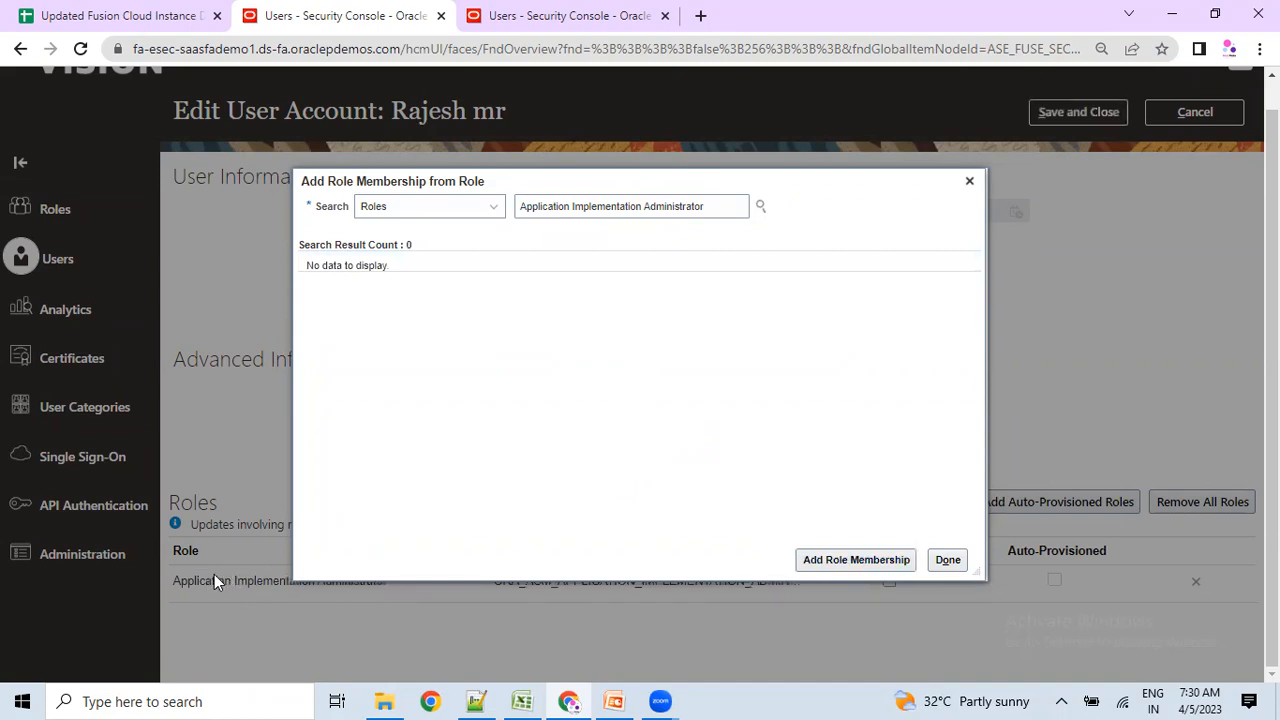
Add the Application Implementation ConsultantCopy role, searched using the consultant name from cell B3.
key(alt+Tab)
click(180, 233)
key(ctrl+c)
key(alt+Tab)
triple_click(716, 206)
key(ctrl+v)
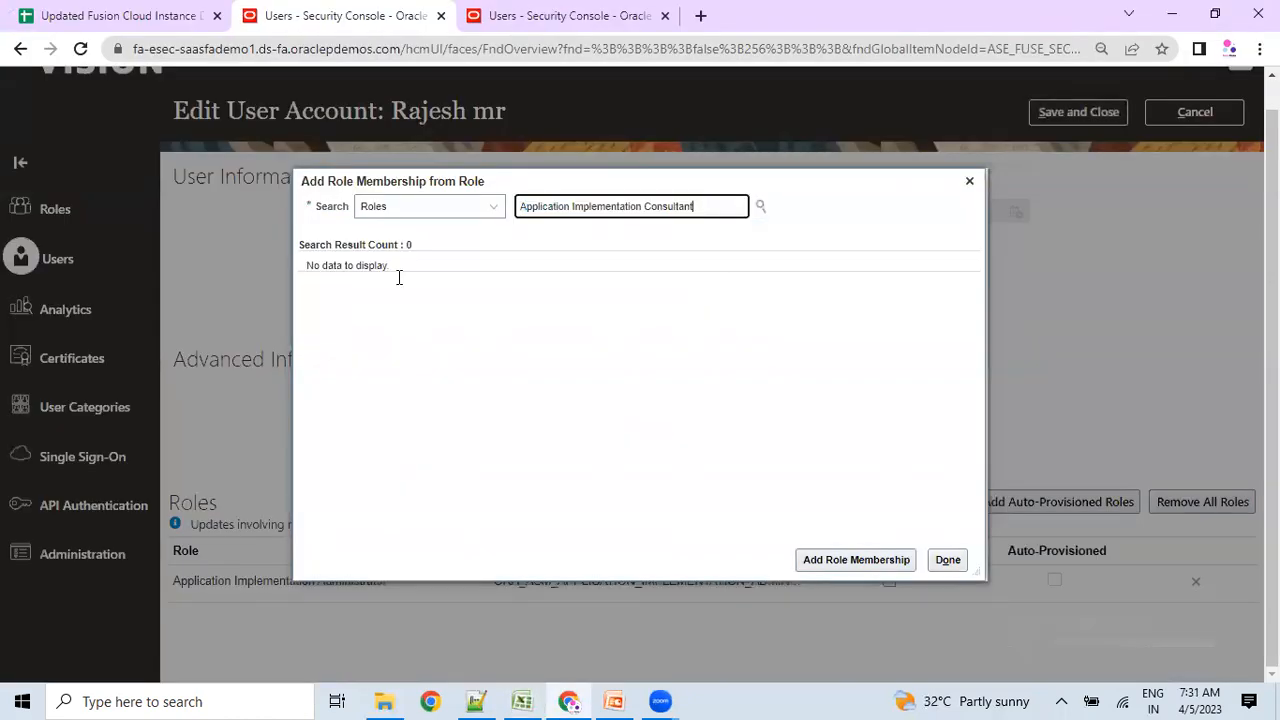
key(Return)
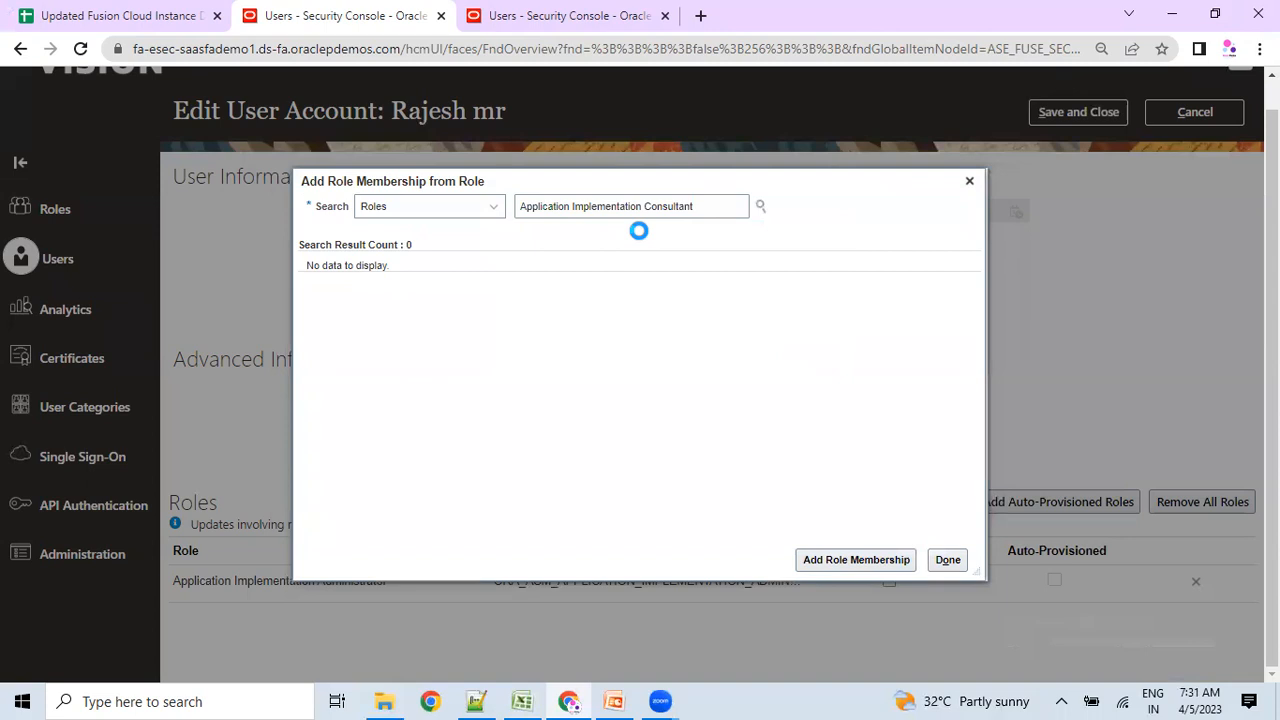
click(595, 276)
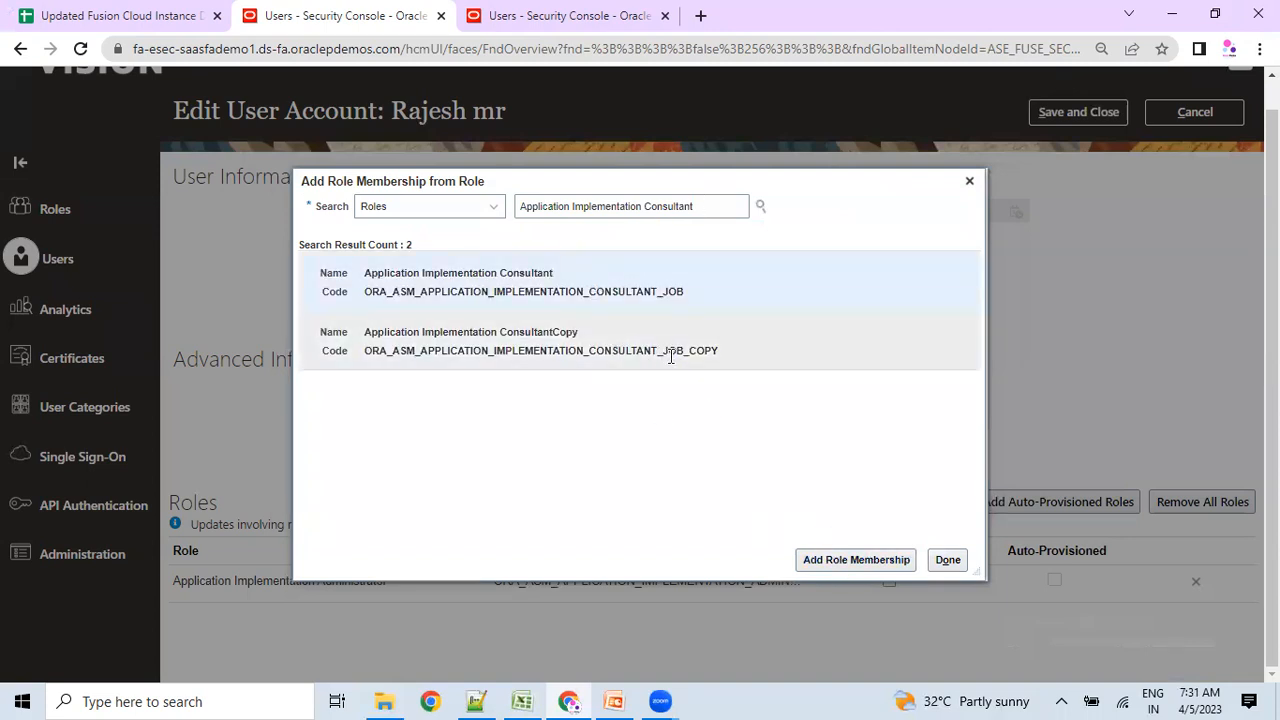
drag(692, 350, 718, 352)
click(718, 351)
click(843, 556)
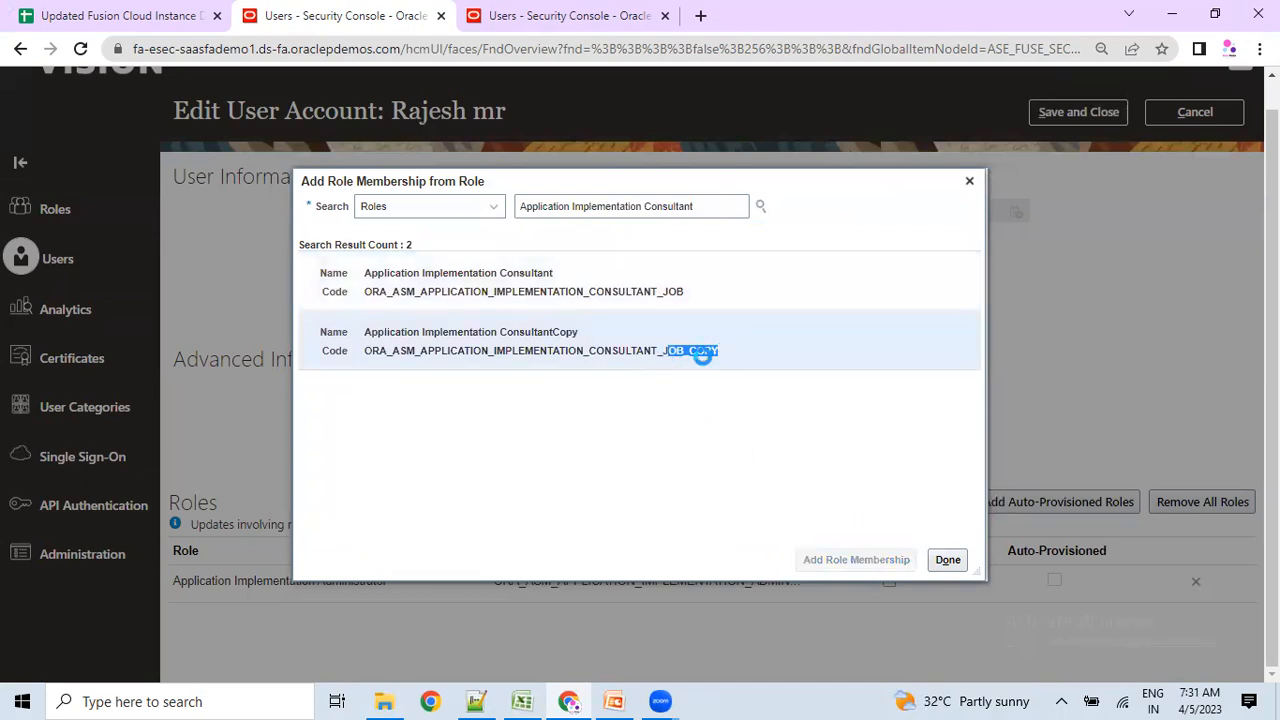
key(alt+Tab)
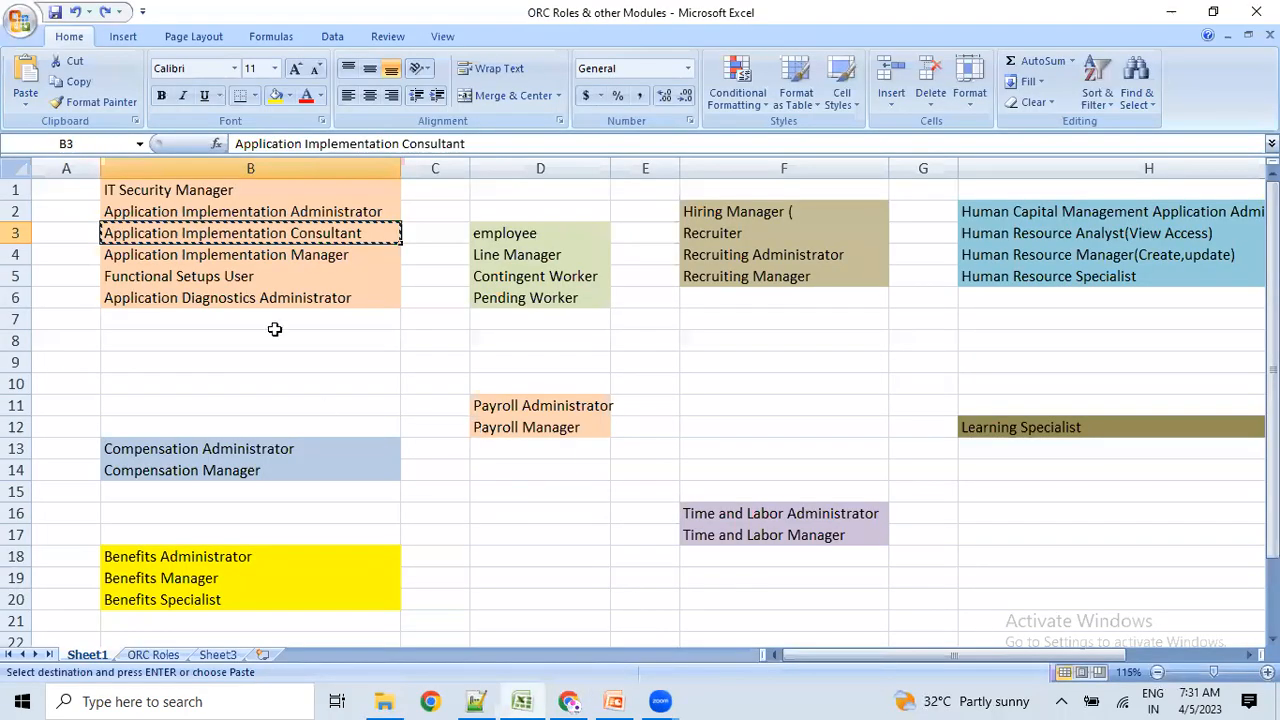
Add the Application Implementation Manager role by changing the search word to 'Manager'.
click(262, 258)
key(alt+Tab)
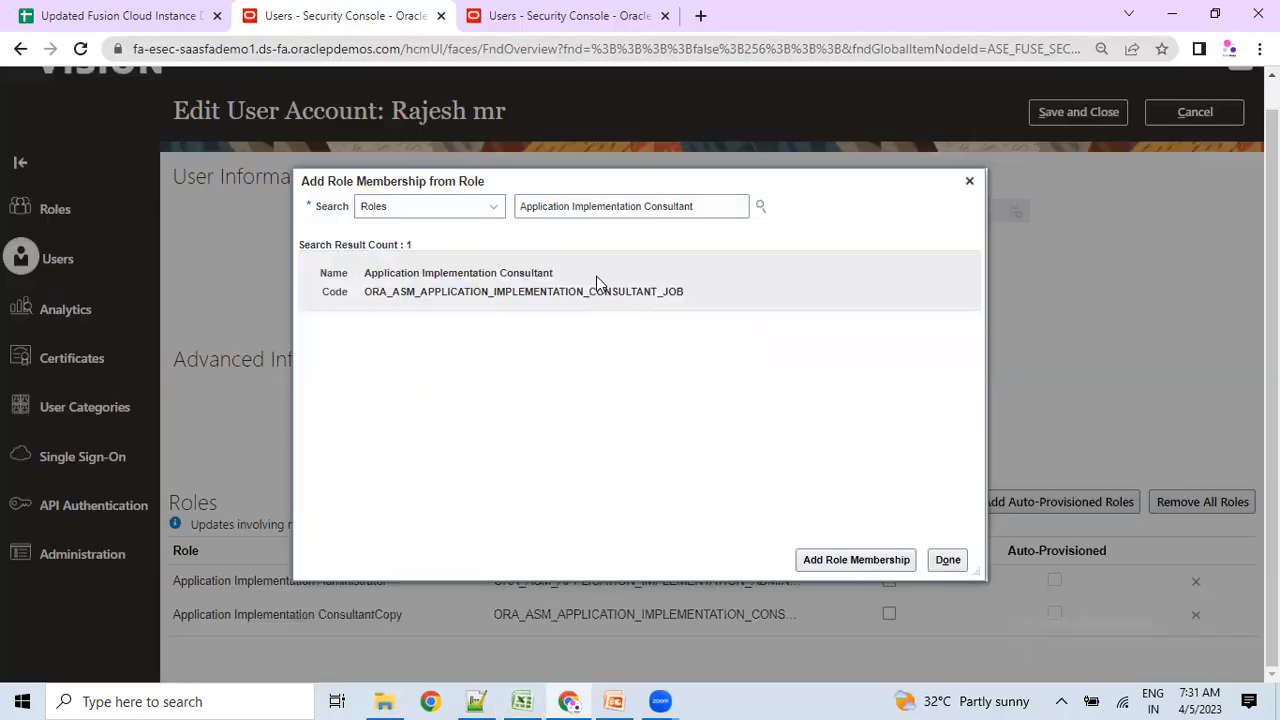
drag(703, 200, 504, 206)
text(Manager)
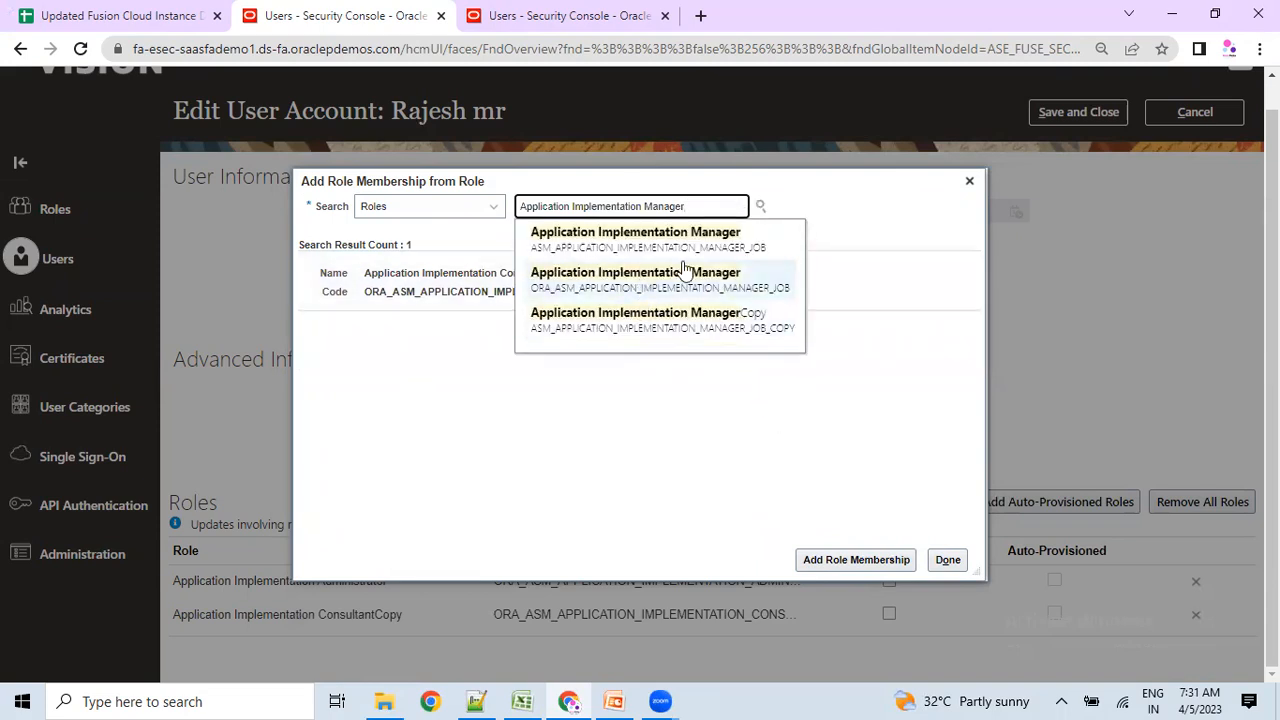
click(614, 283)
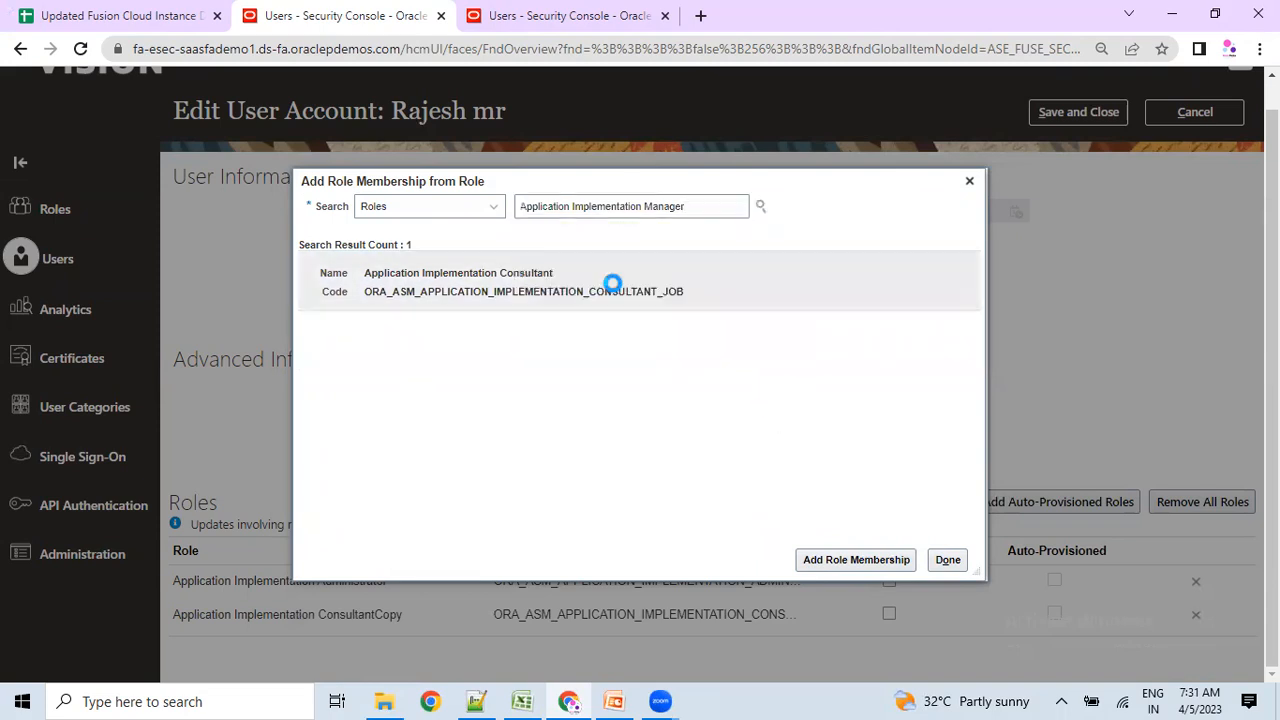
click(812, 556)
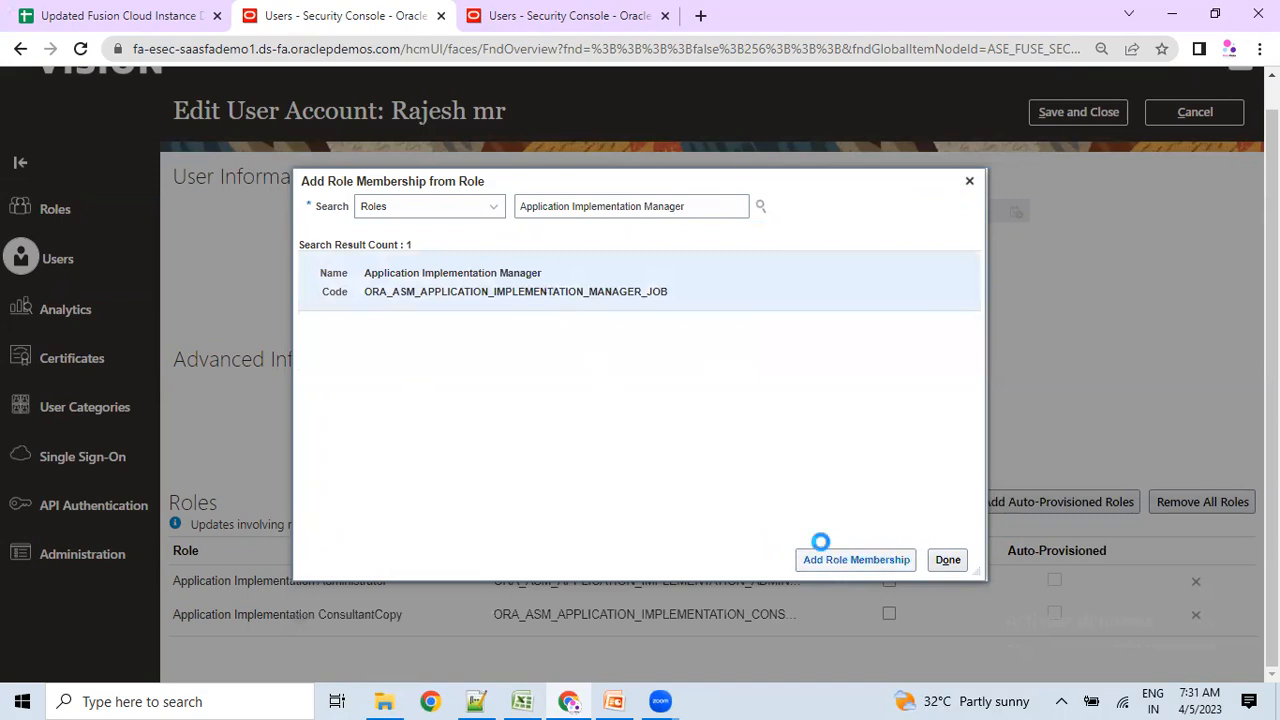
key(alt+Tab)
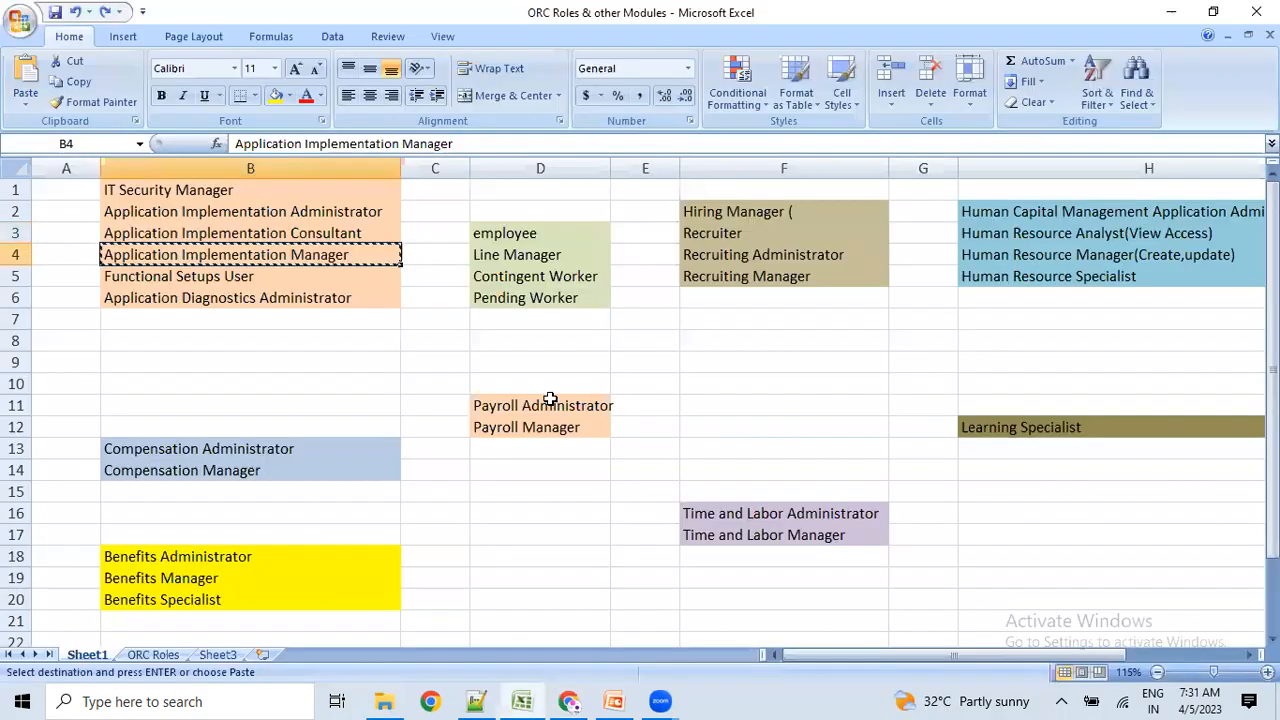
Add the ORA_ASM Functional Setups User role copied from cell B5, then finish with Done.
click(234, 277)
key(ctrl+c)
key(alt+Tab)
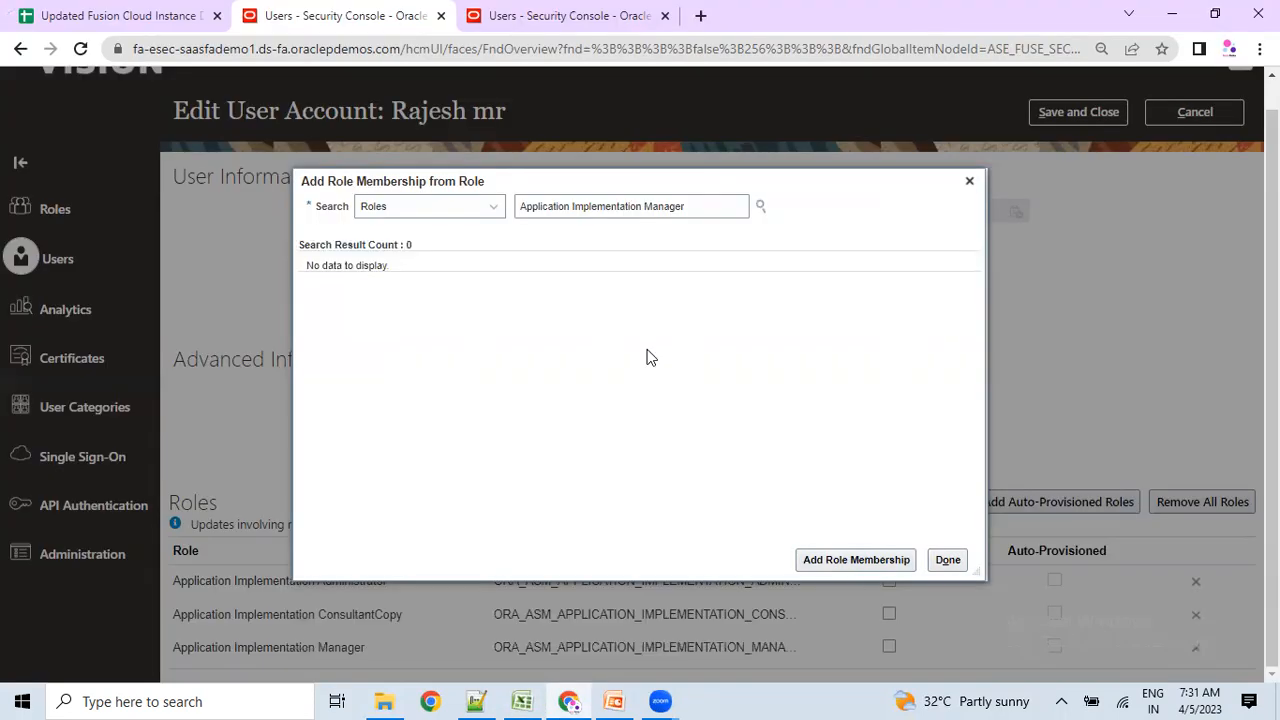
triple_click(693, 203)
key(ctrl+v)
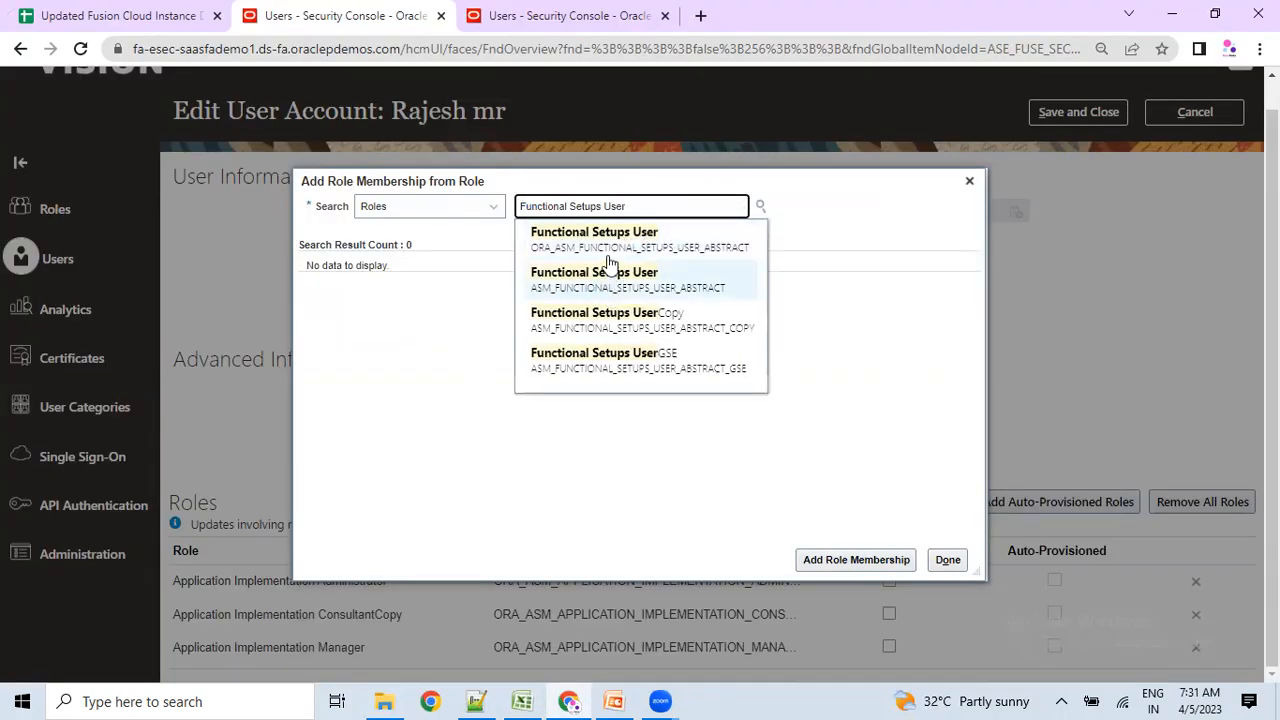
click(611, 243)
click(829, 560)
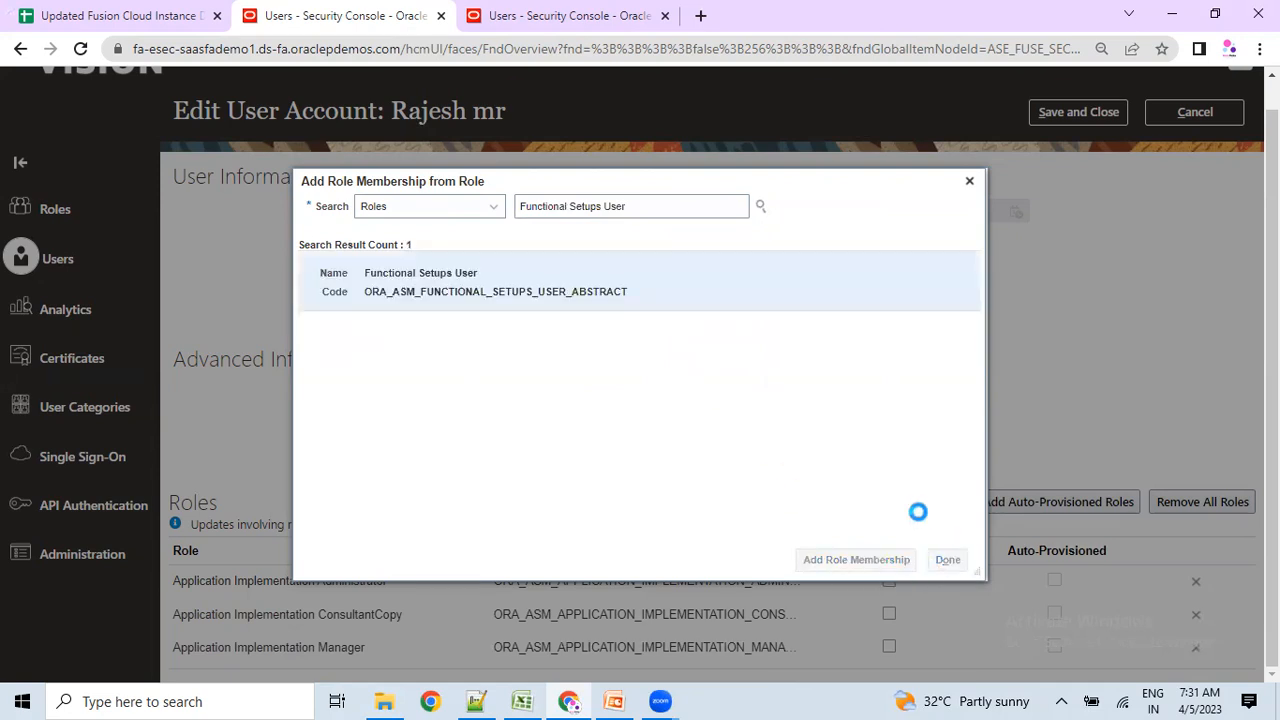
click(215, 620)
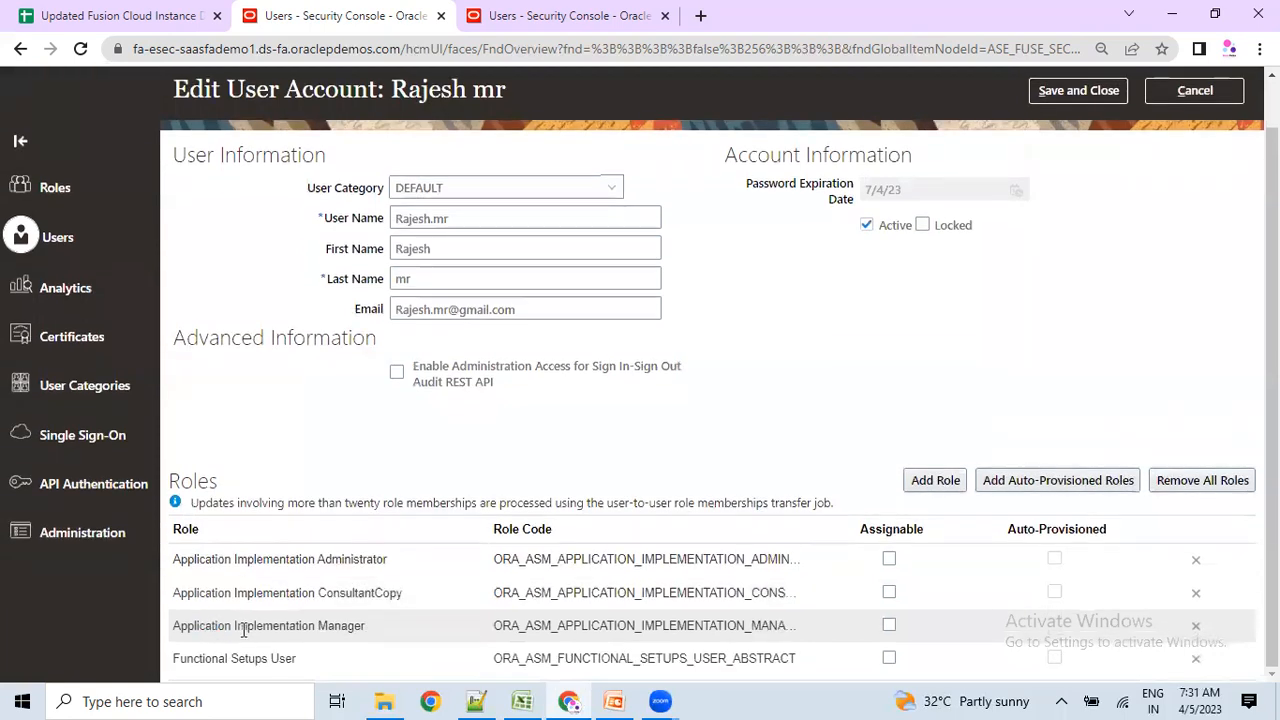
scroll(690, 415, up, 1)
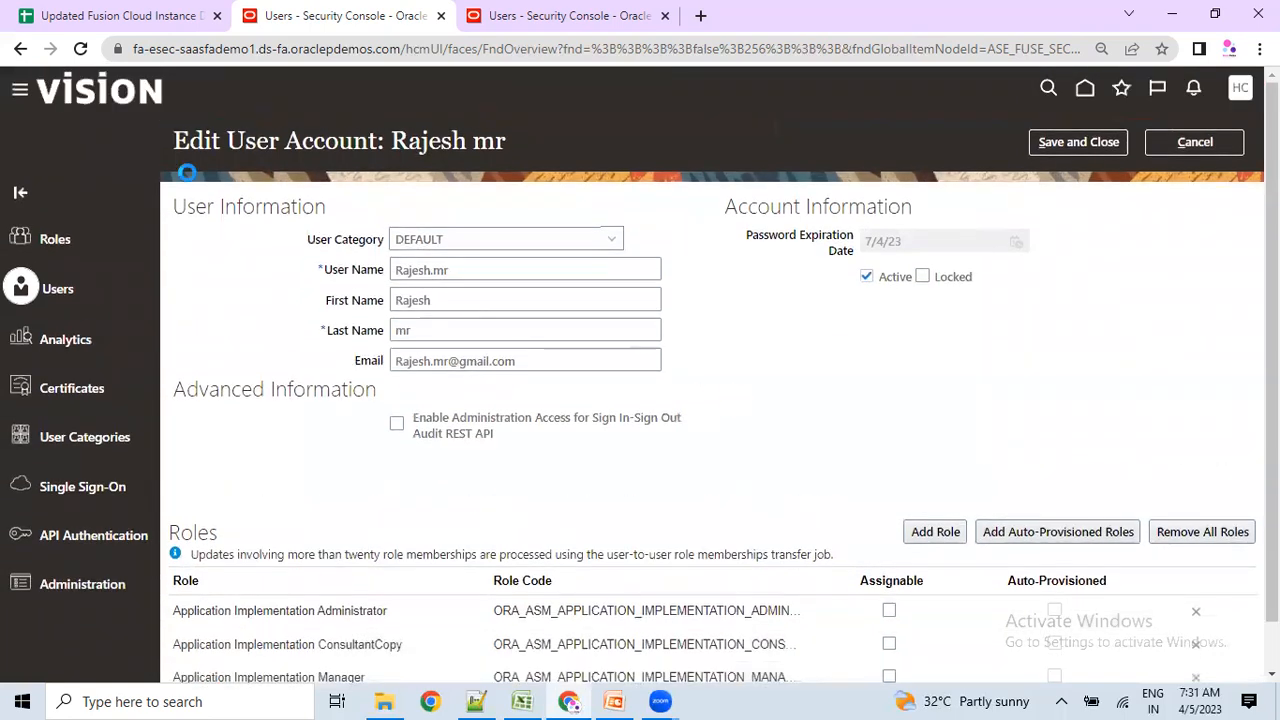
scroll(534, 426, down, 1)
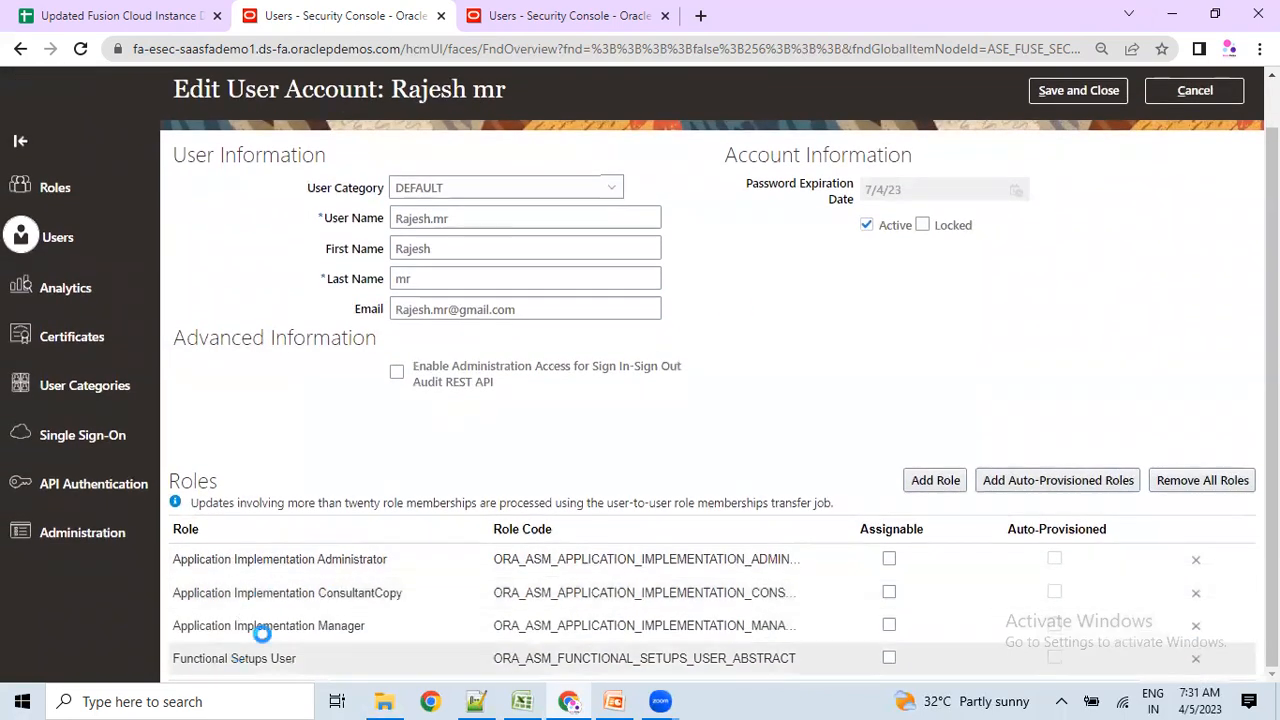
scroll(1100, 290, up, 1)
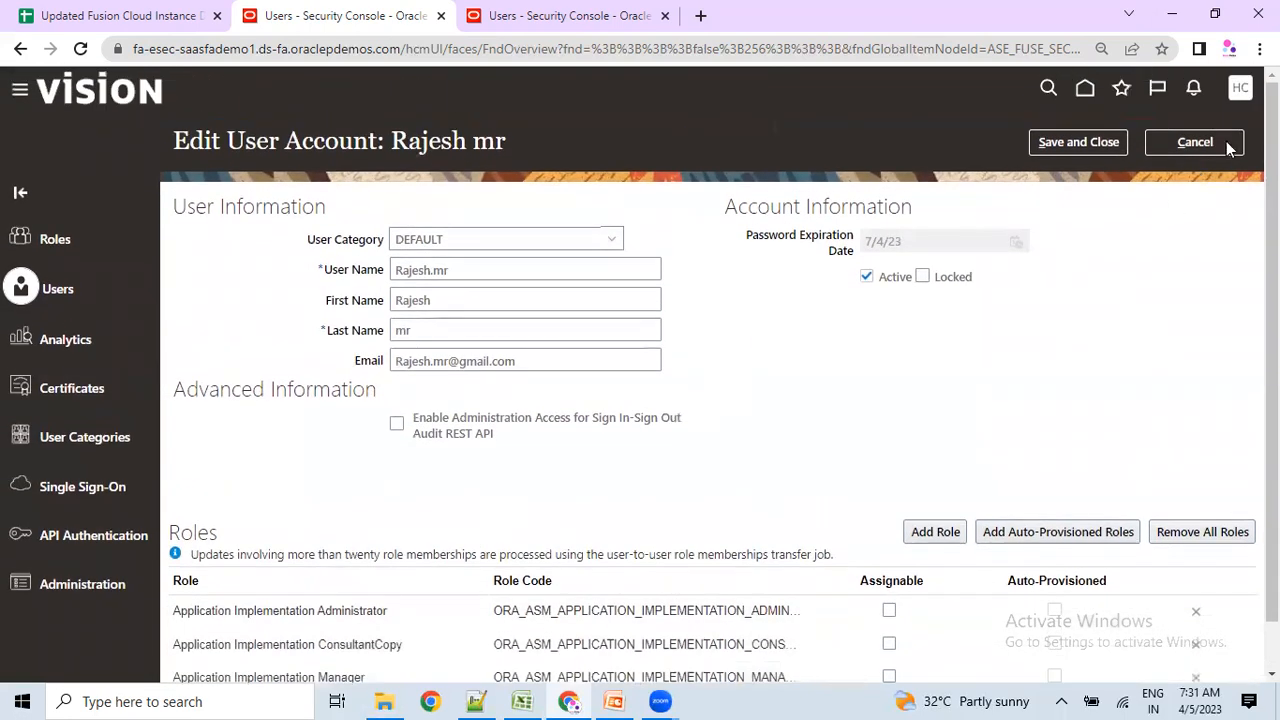
click(1240, 90)
scroll(248, 644, down, 1)
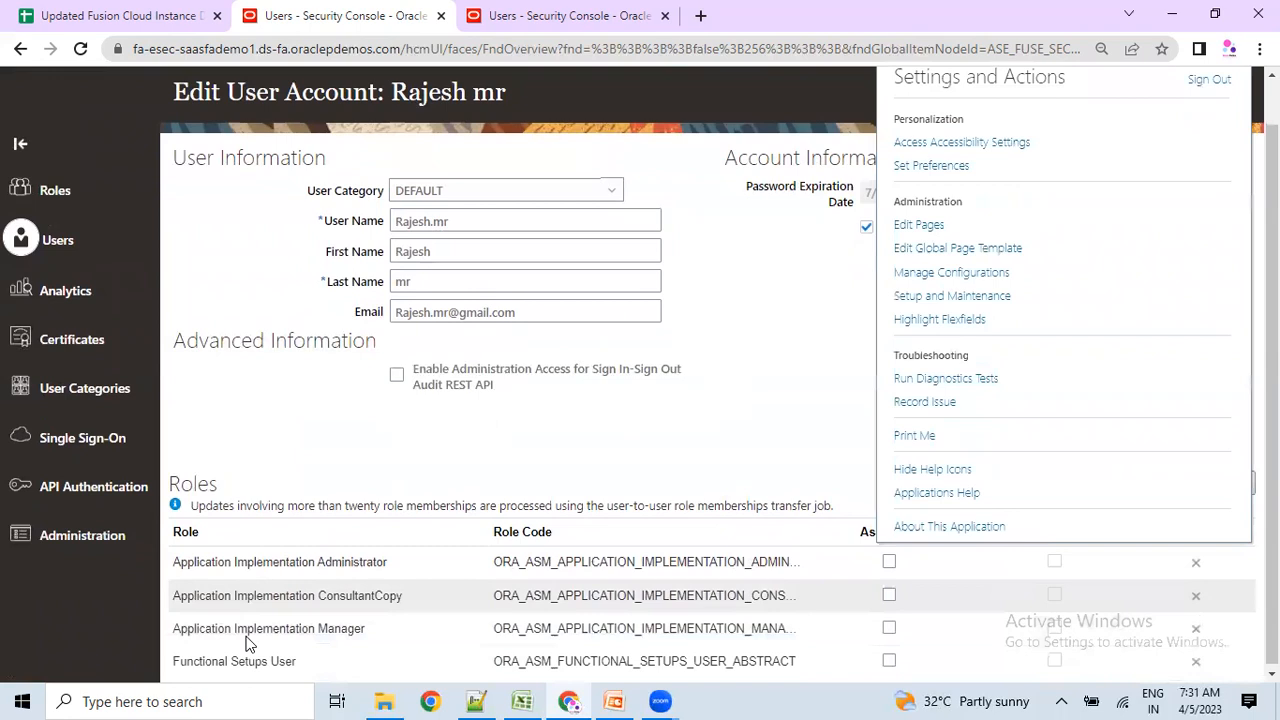
scroll(1030, 400, up, 1)
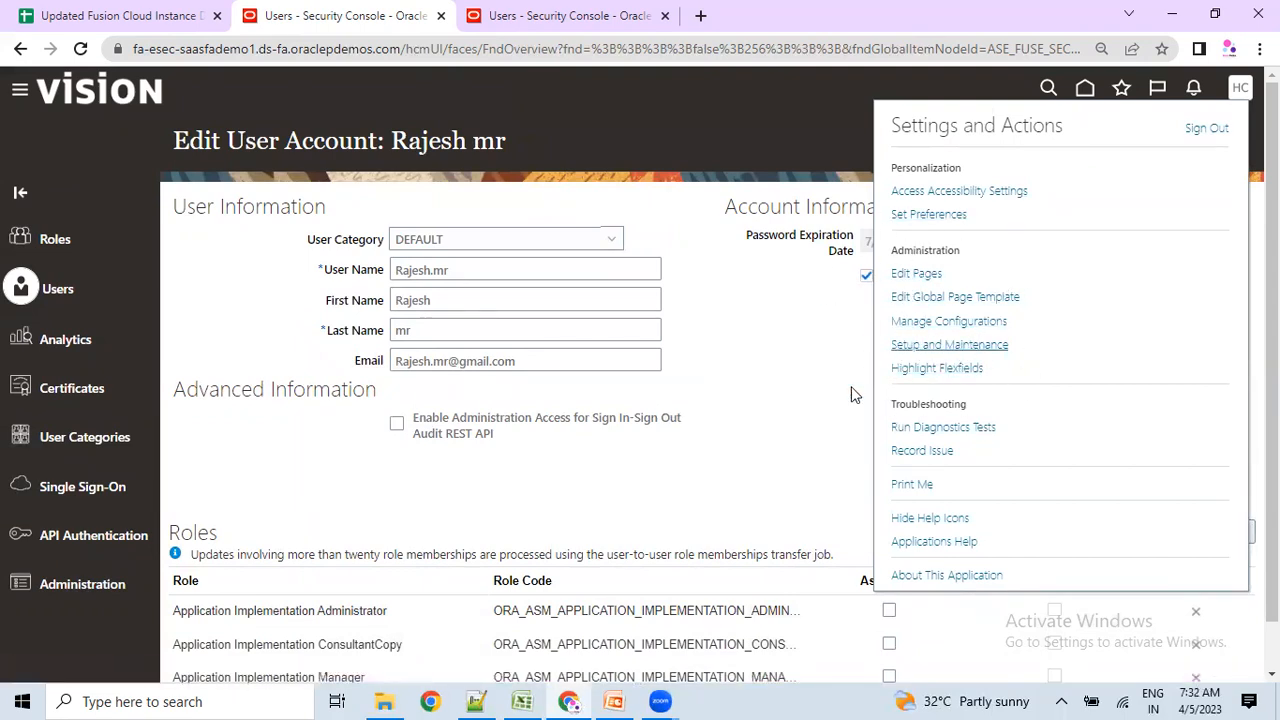
scroll(700, 450, down, 1)
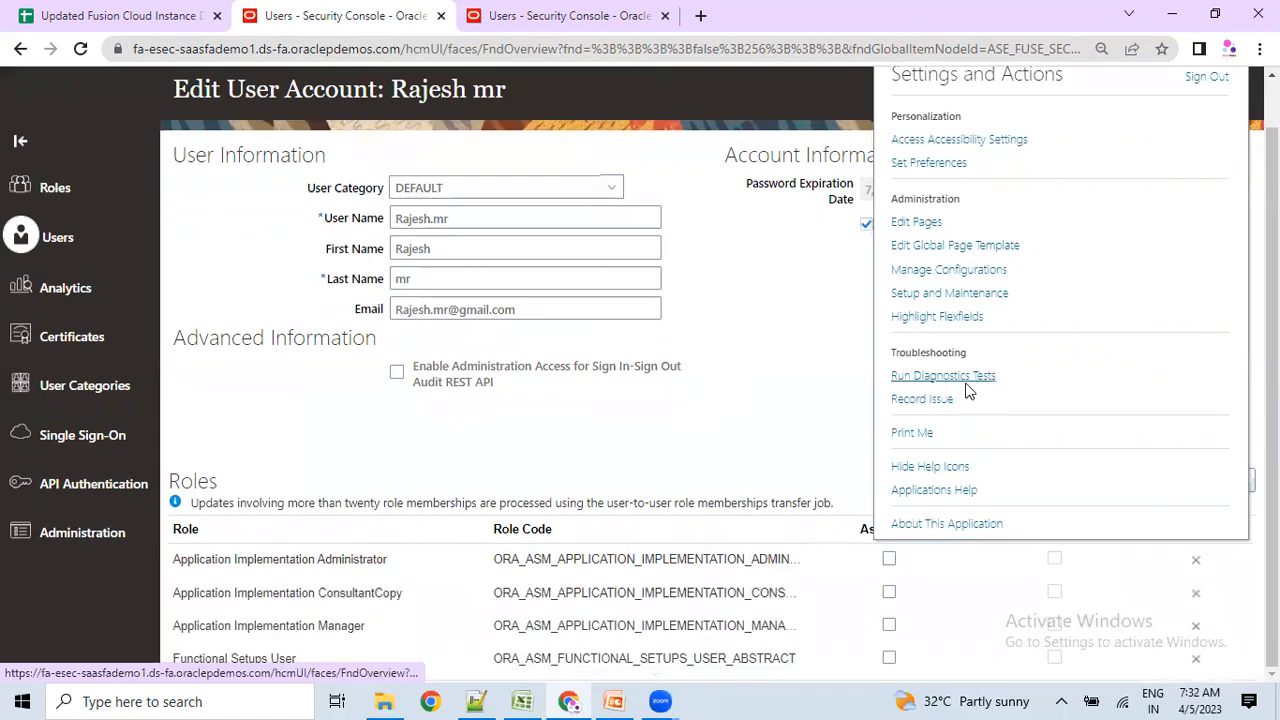
click(752, 387)
key(alt+Tab)
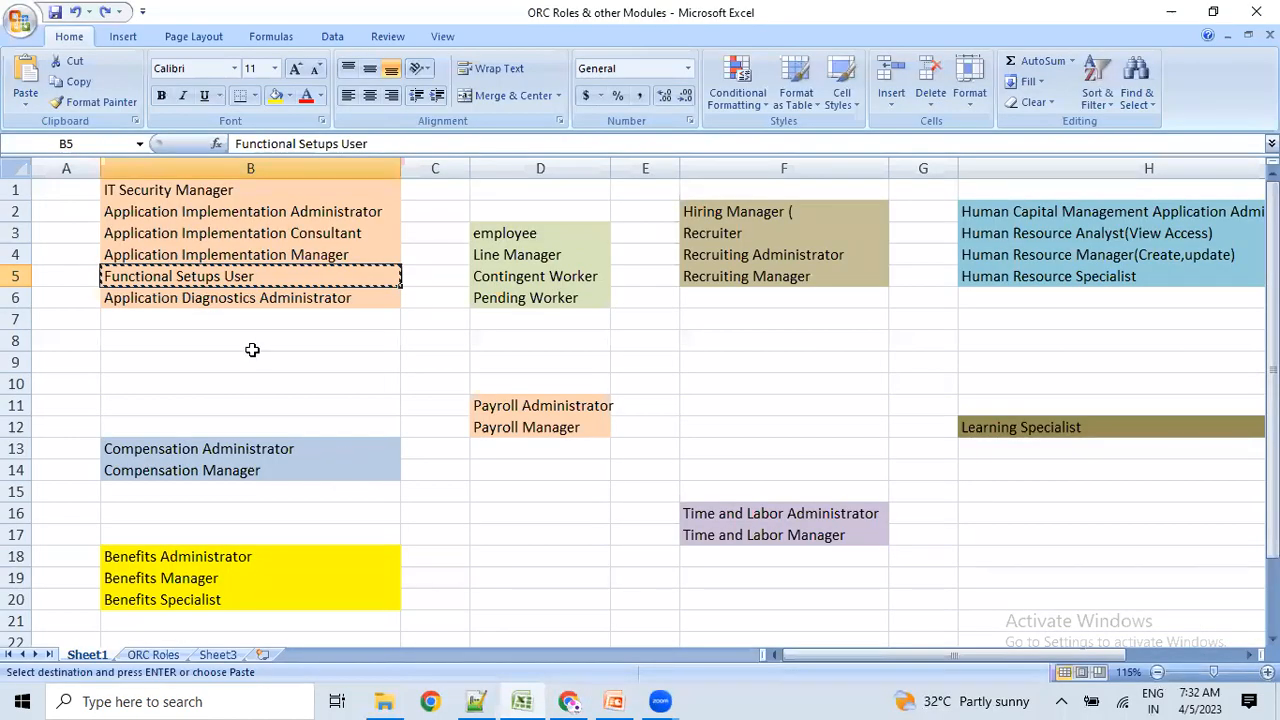
click(240, 300)
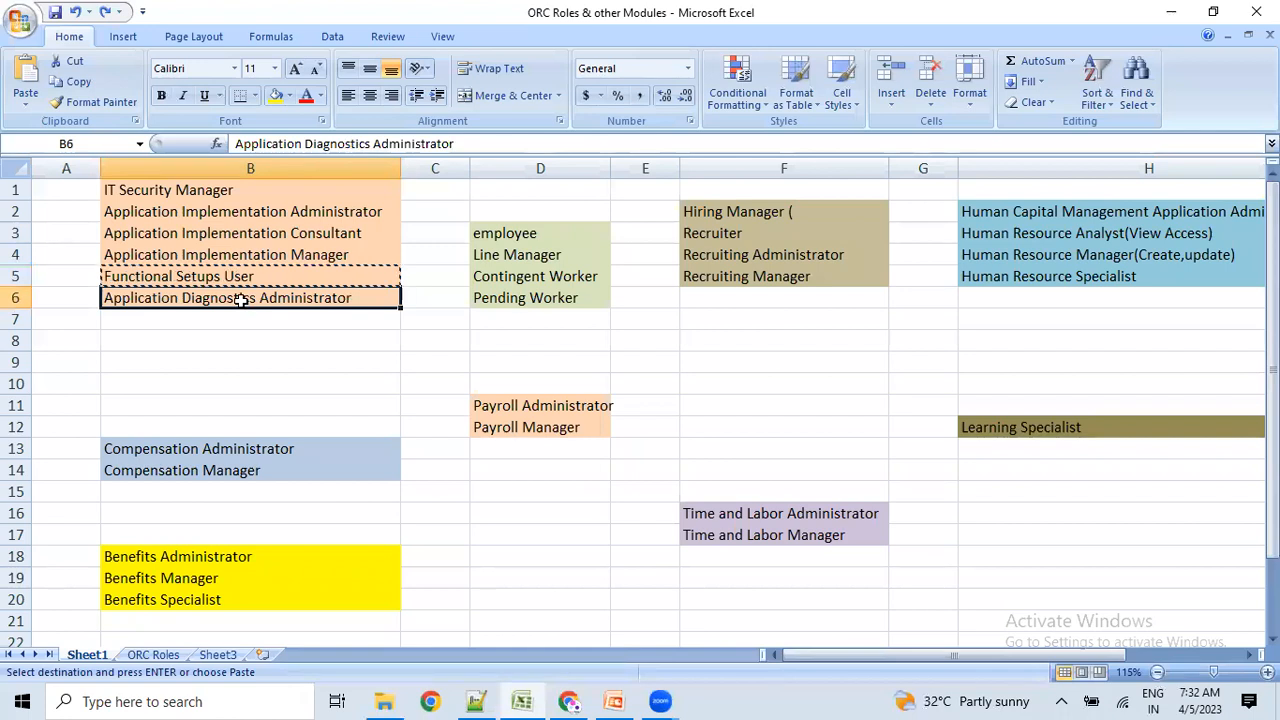
key(alt+Tab)
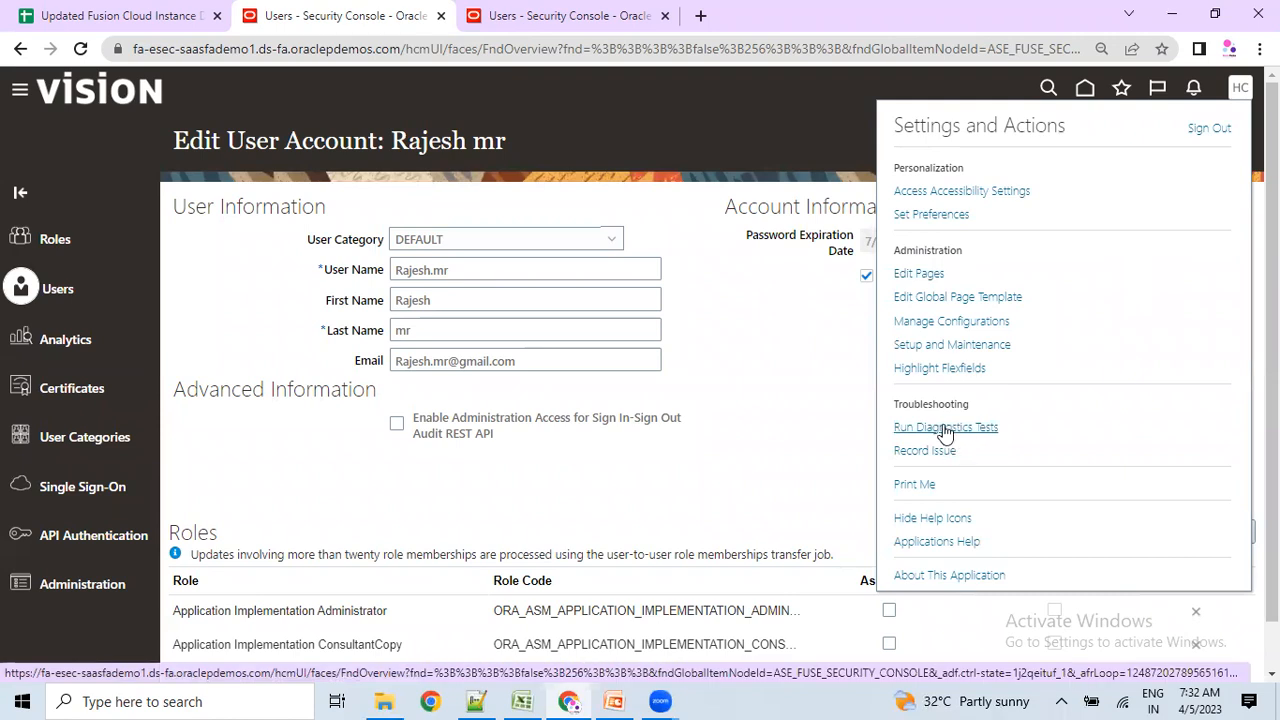
click(797, 449)
scroll(643, 527, down, 1)
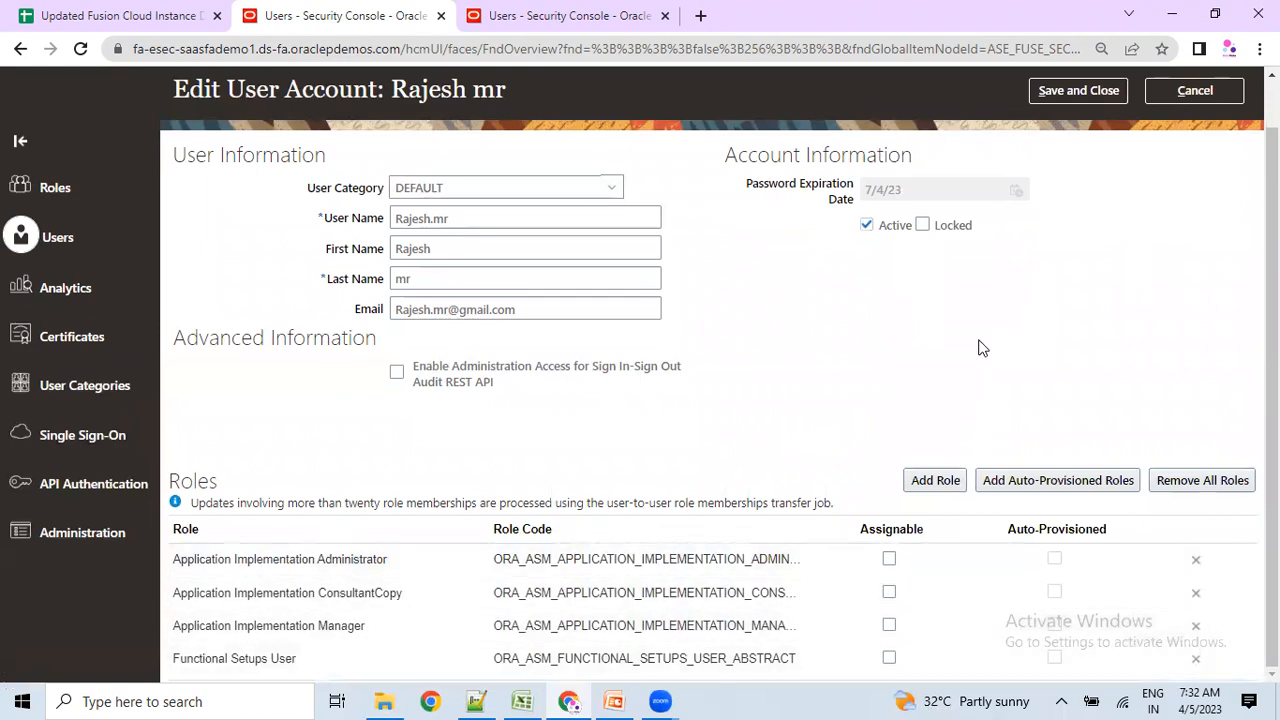
scroll(774, 466, up, 1)
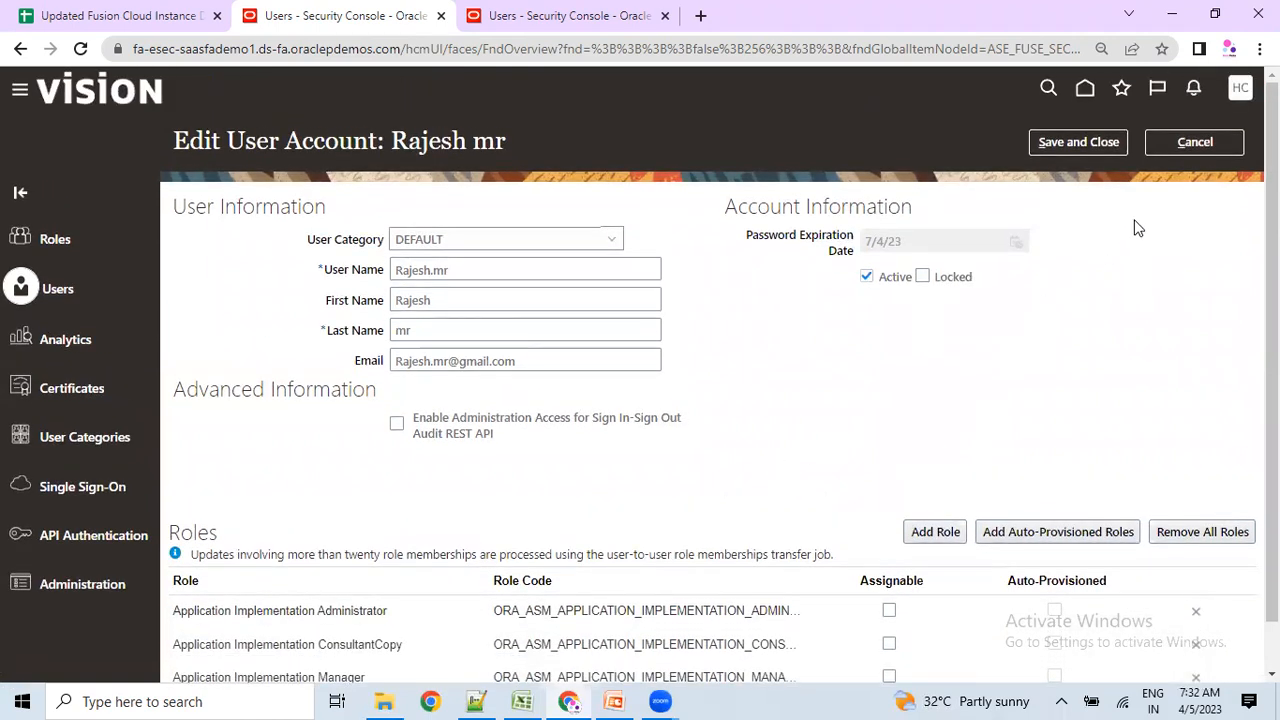
click(933, 531)
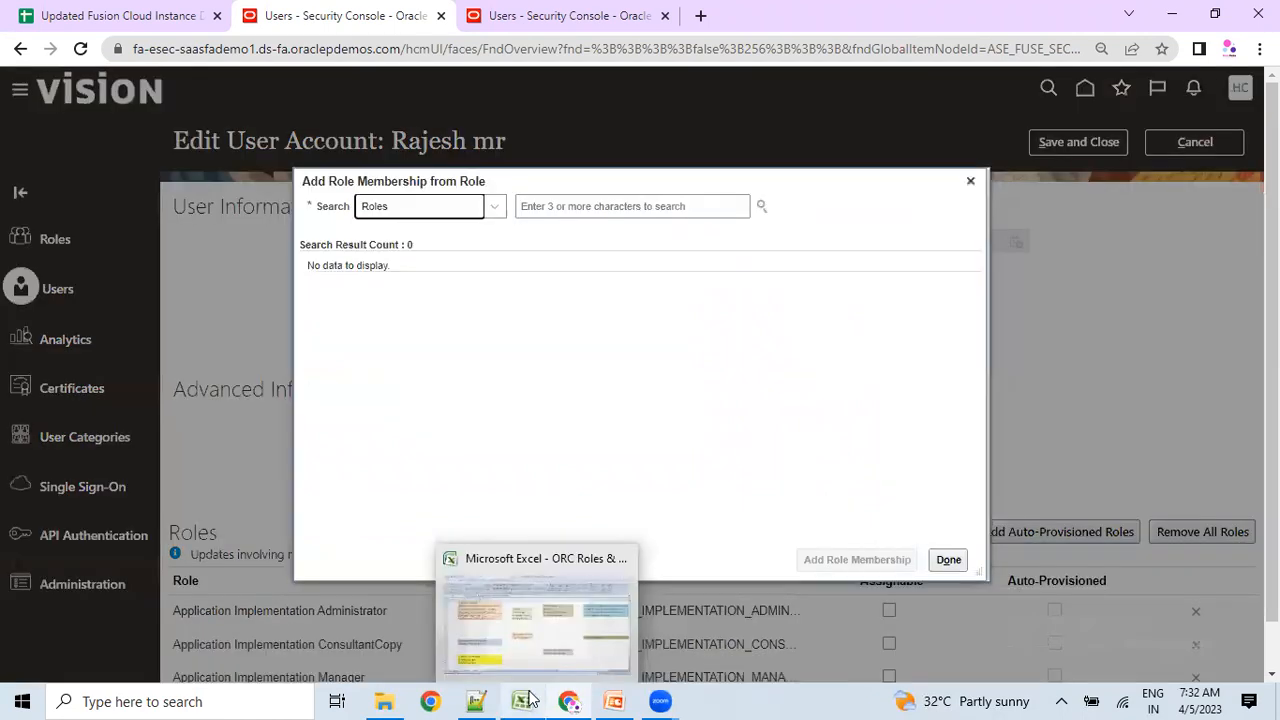
Copy 'Recruiting Administrator' from cell F4 of the roles workbook.
click(530, 700)
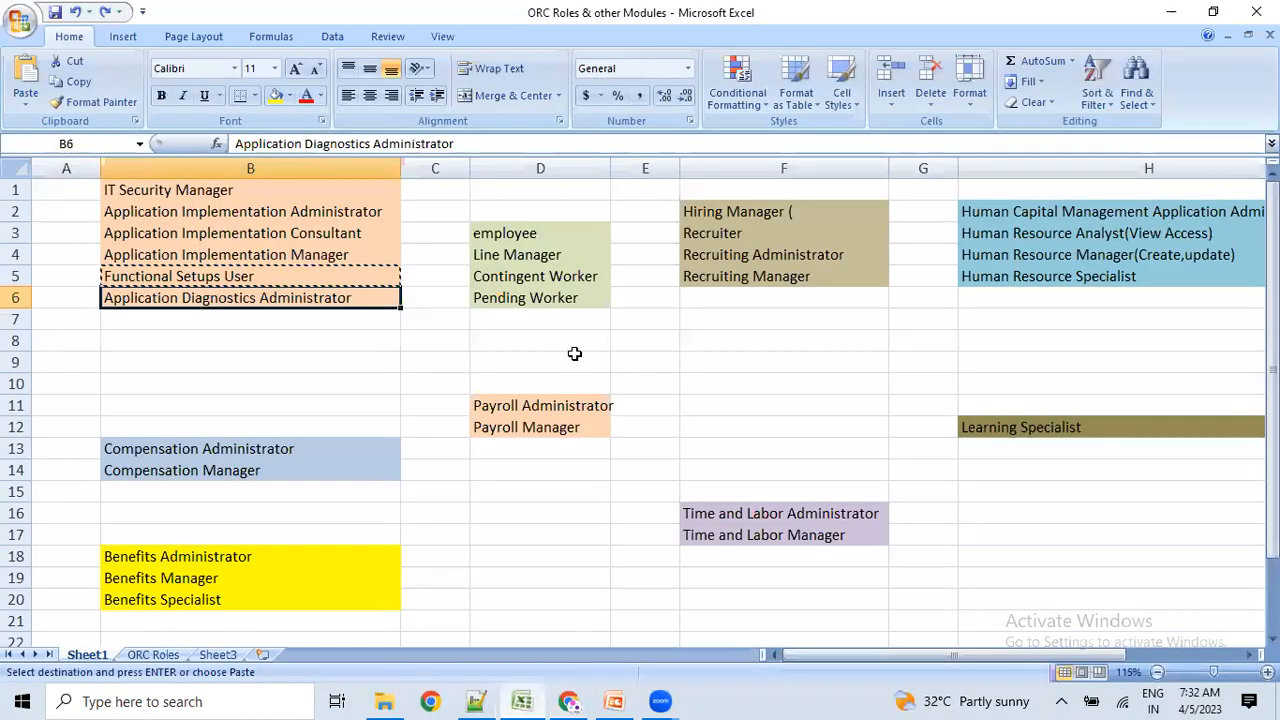
click(727, 208)
key(ctrl+c)
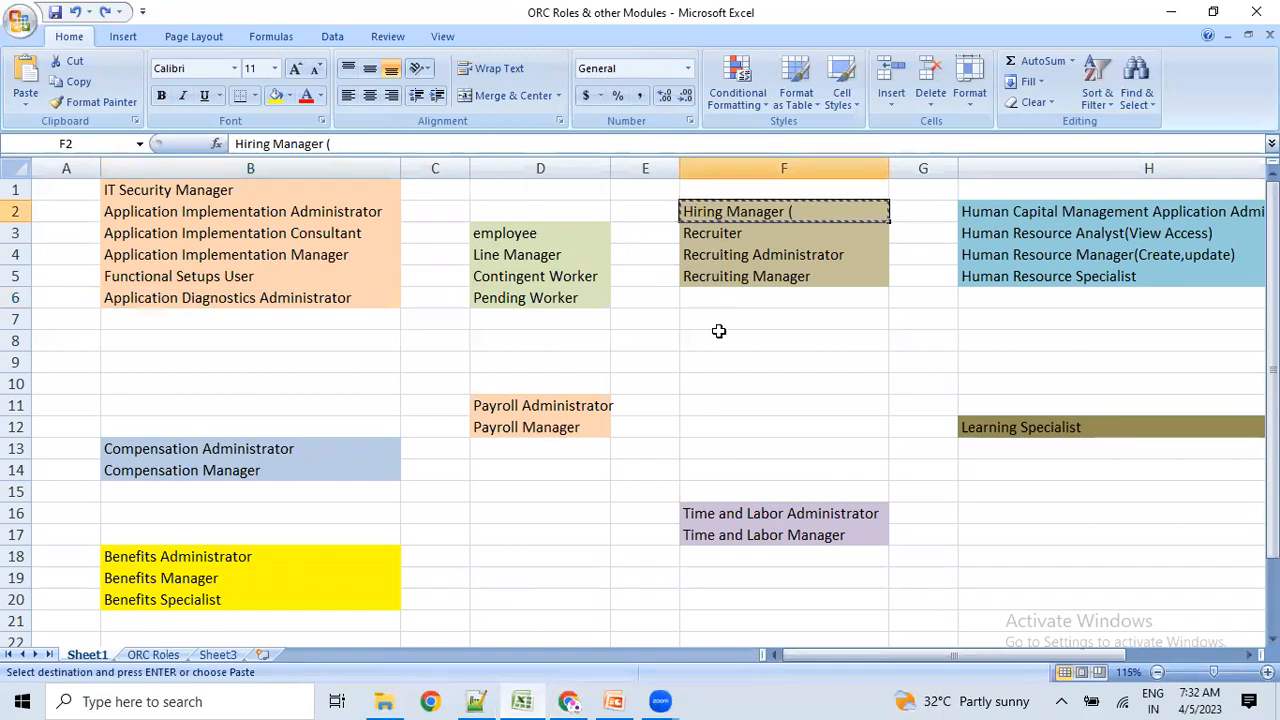
click(719, 333)
click(734, 207)
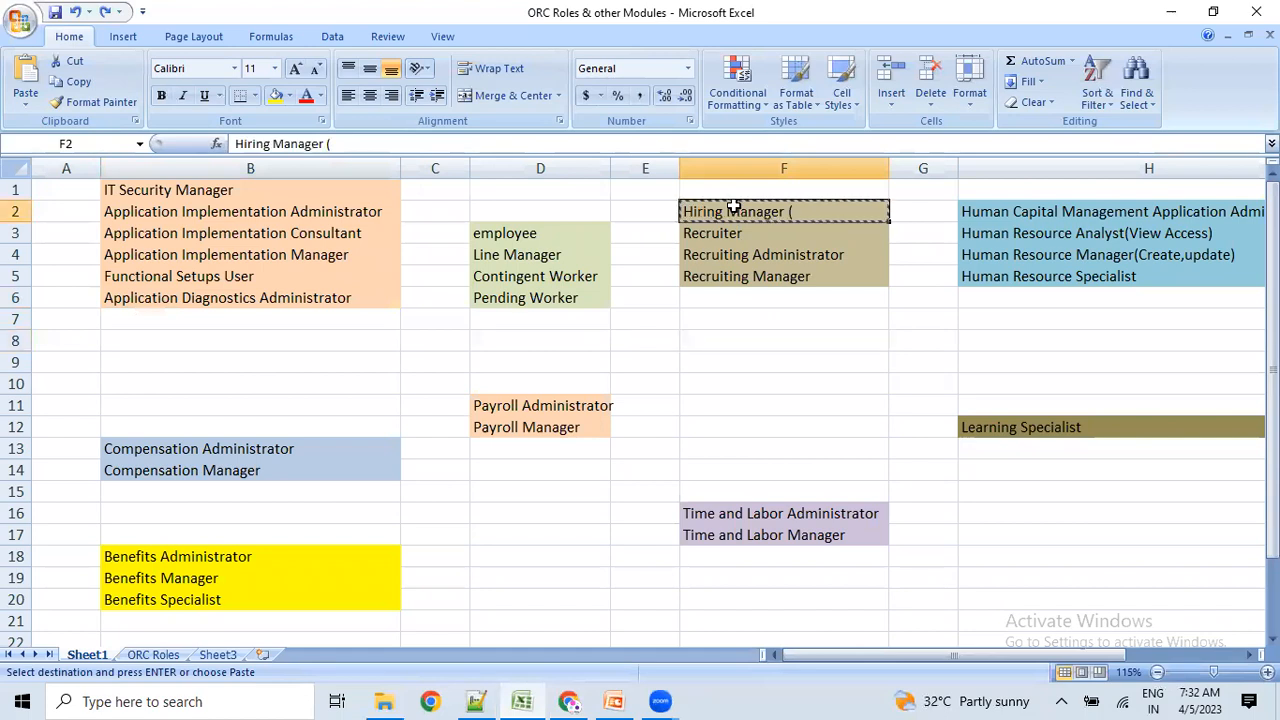
click(735, 258)
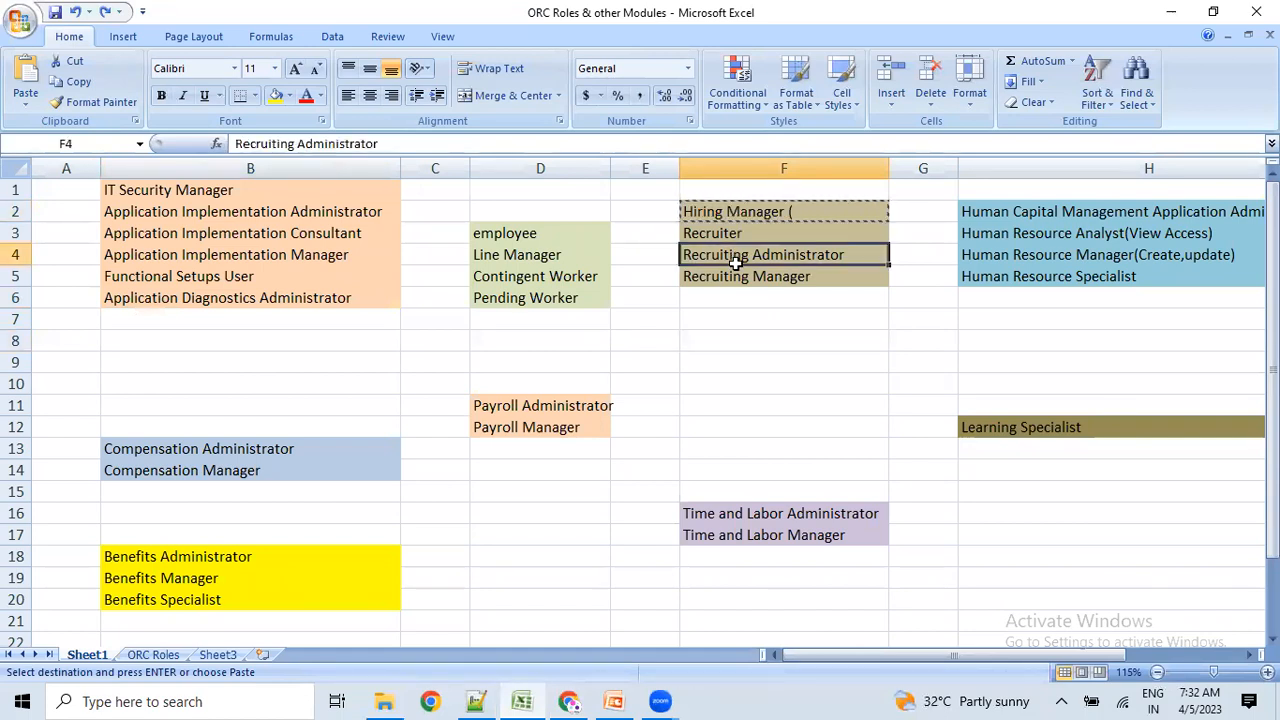
key(ctrl+c)
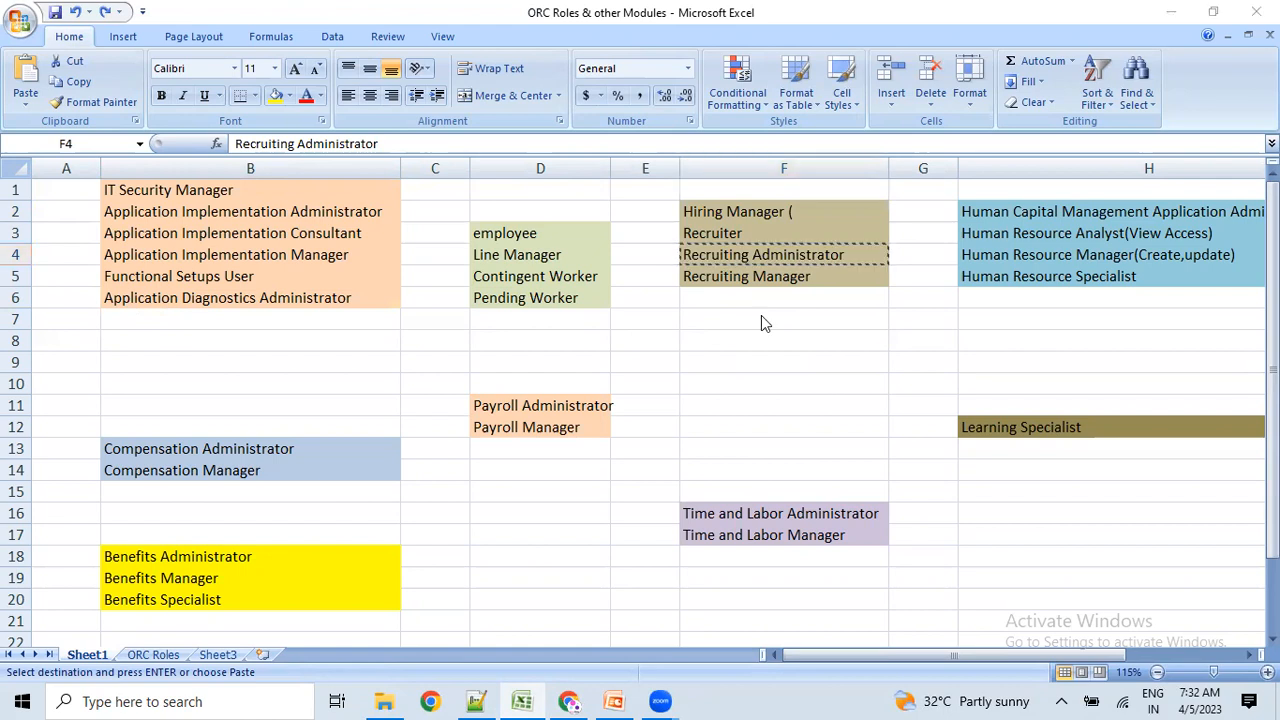
Search for Recruiting Administrator and add it to the user's role memberships.
key(alt+Tab)
click(600, 211)
key(ctrl+v)
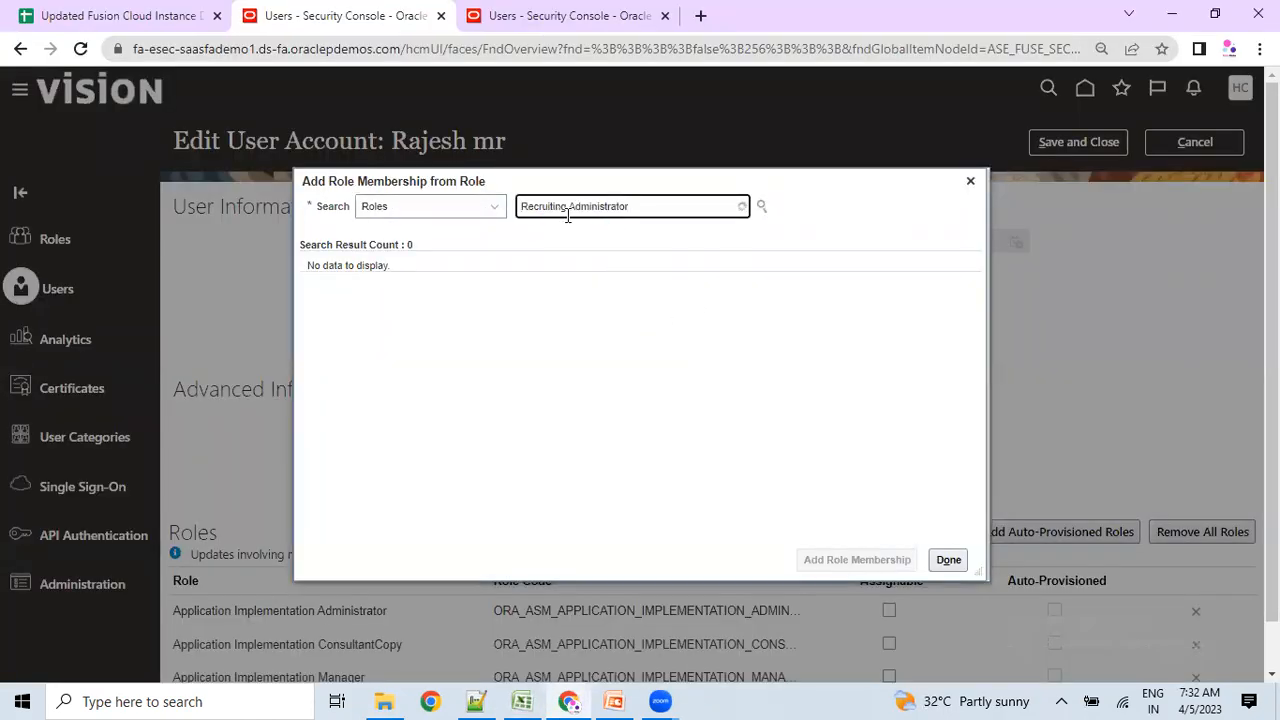
click(607, 242)
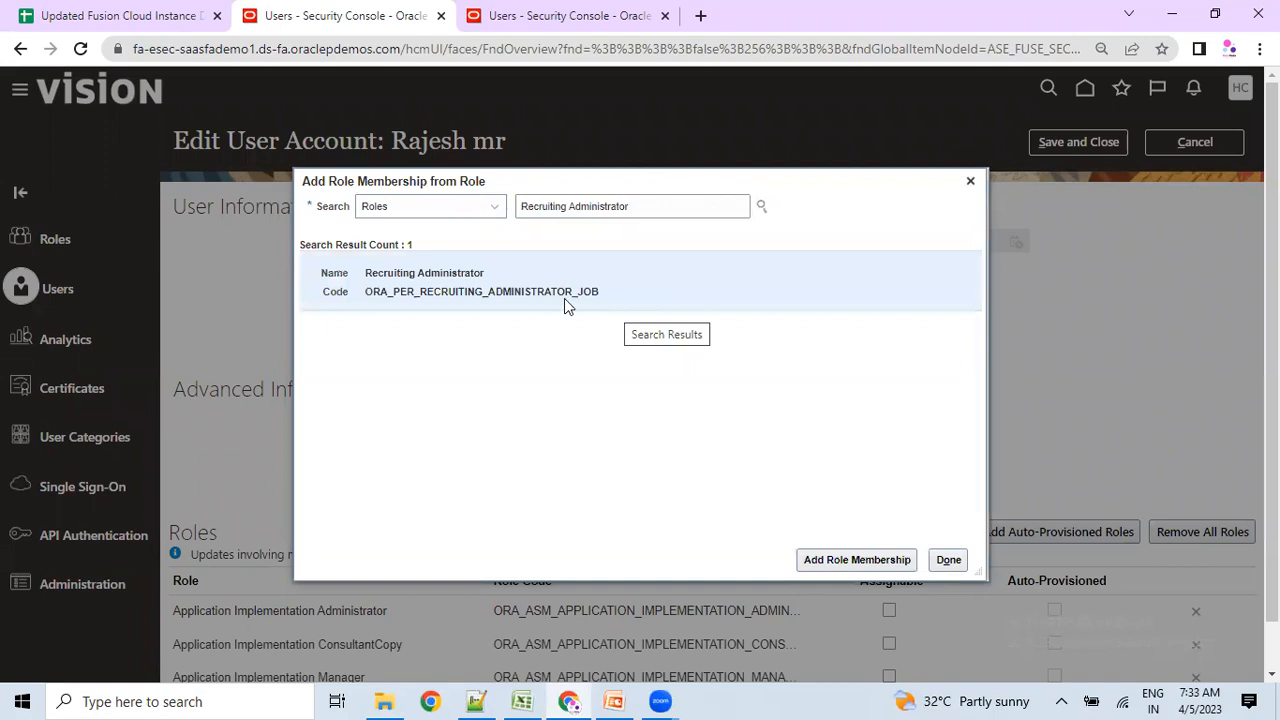
drag(365, 273, 466, 272)
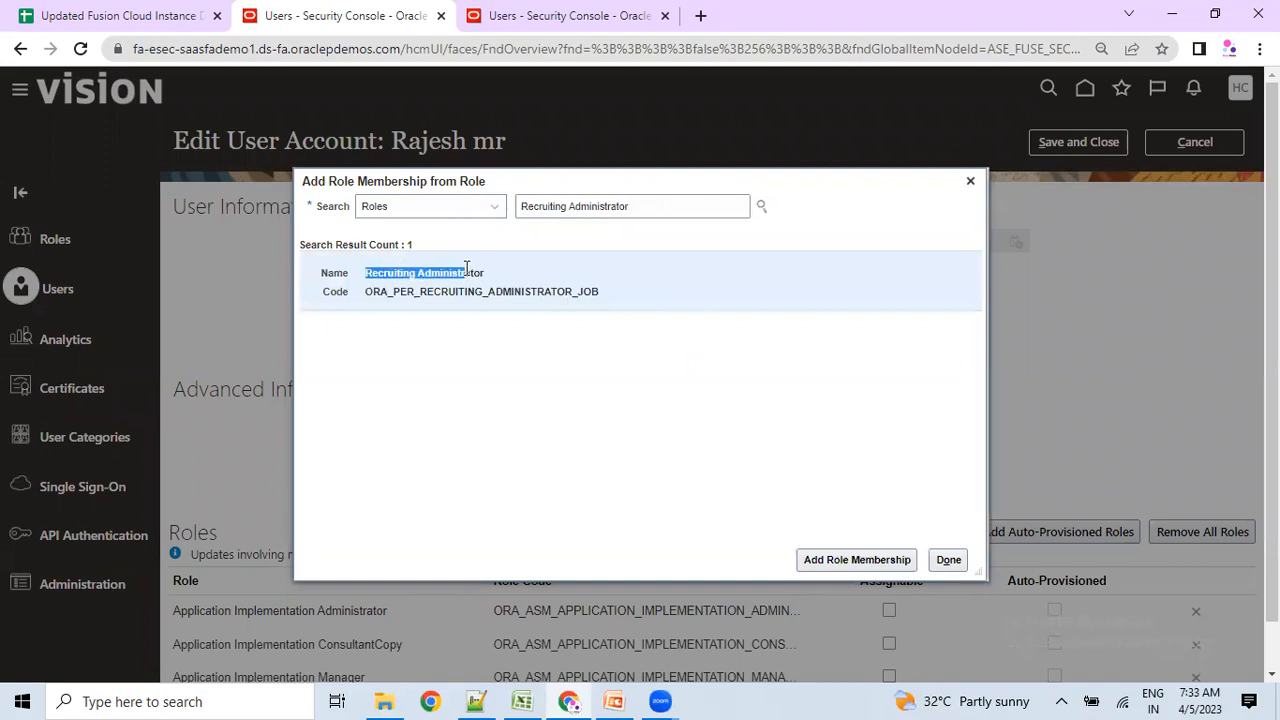
click(856, 557)
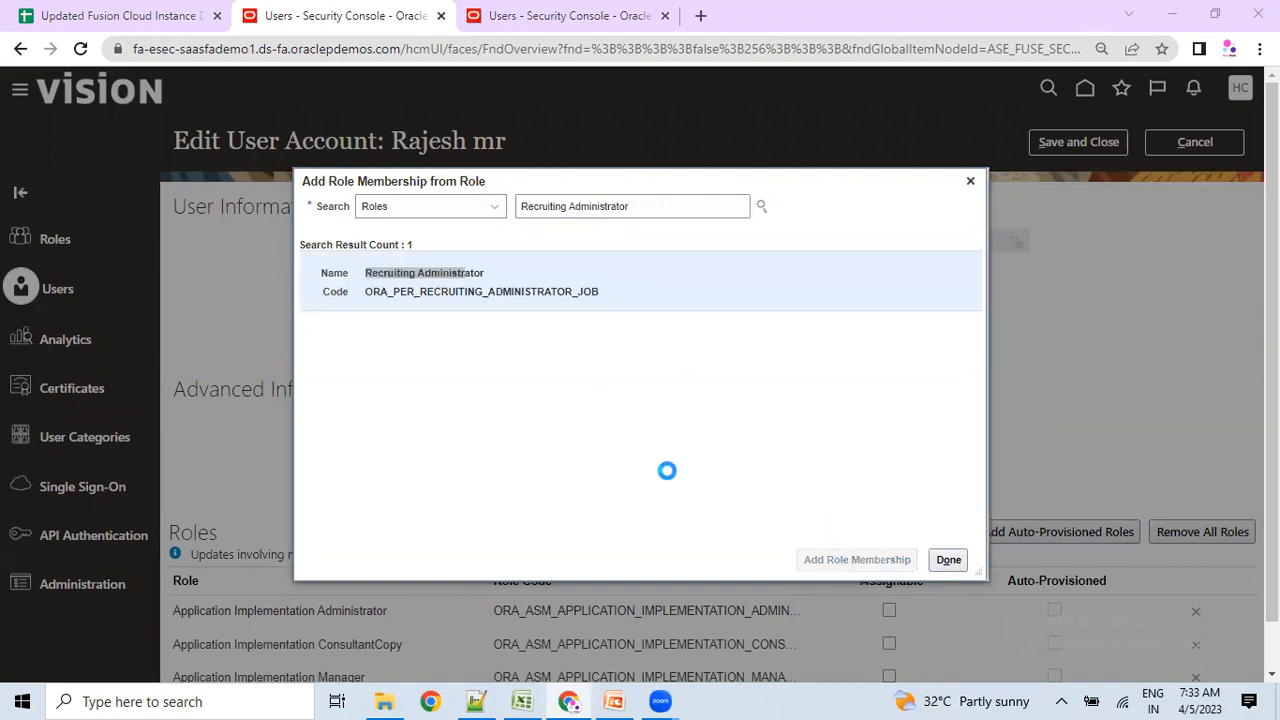
key(alt+Tab)
click(723, 277)
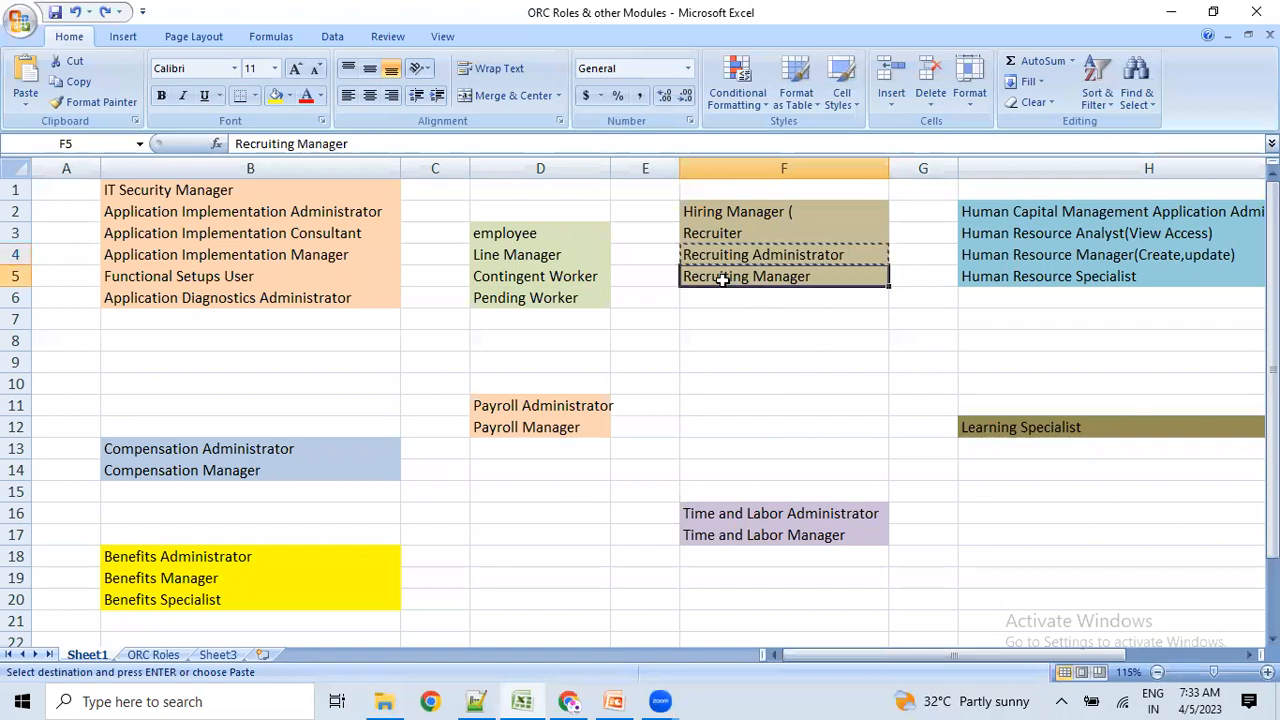
Copy 'Recruiting Manager' from cell F5 of the roles workbook.
click(711, 235)
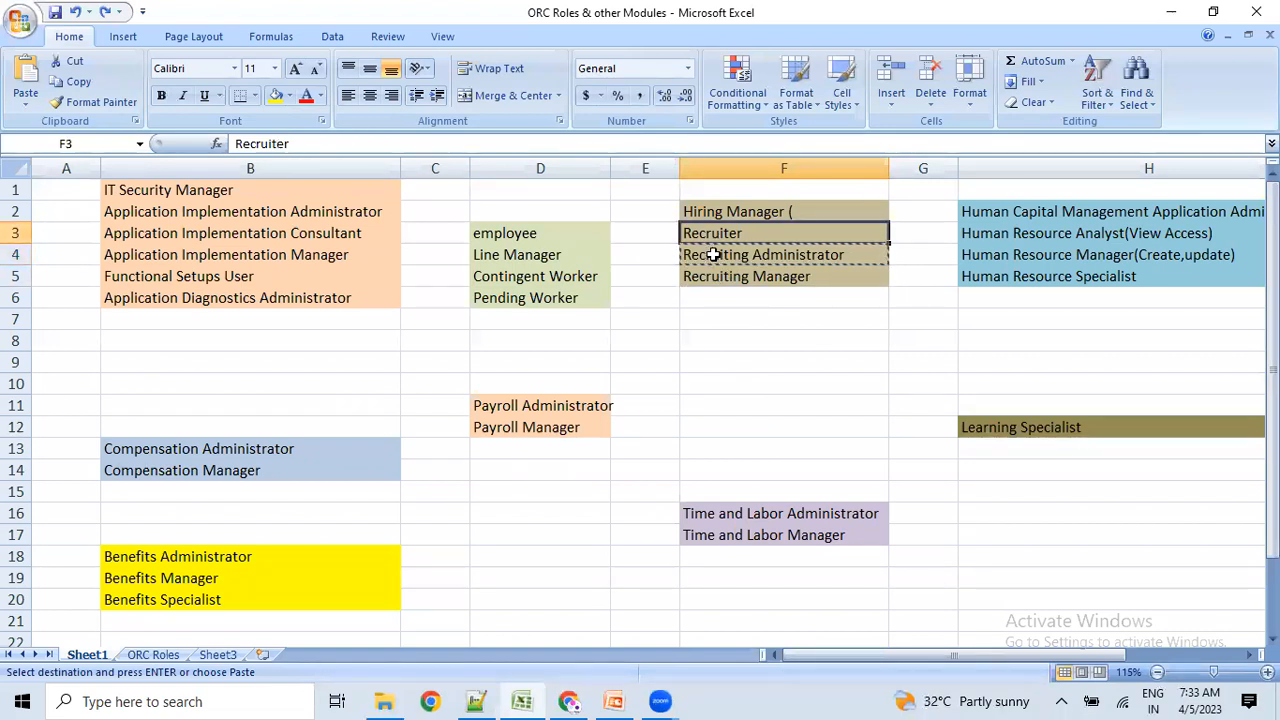
click(711, 255)
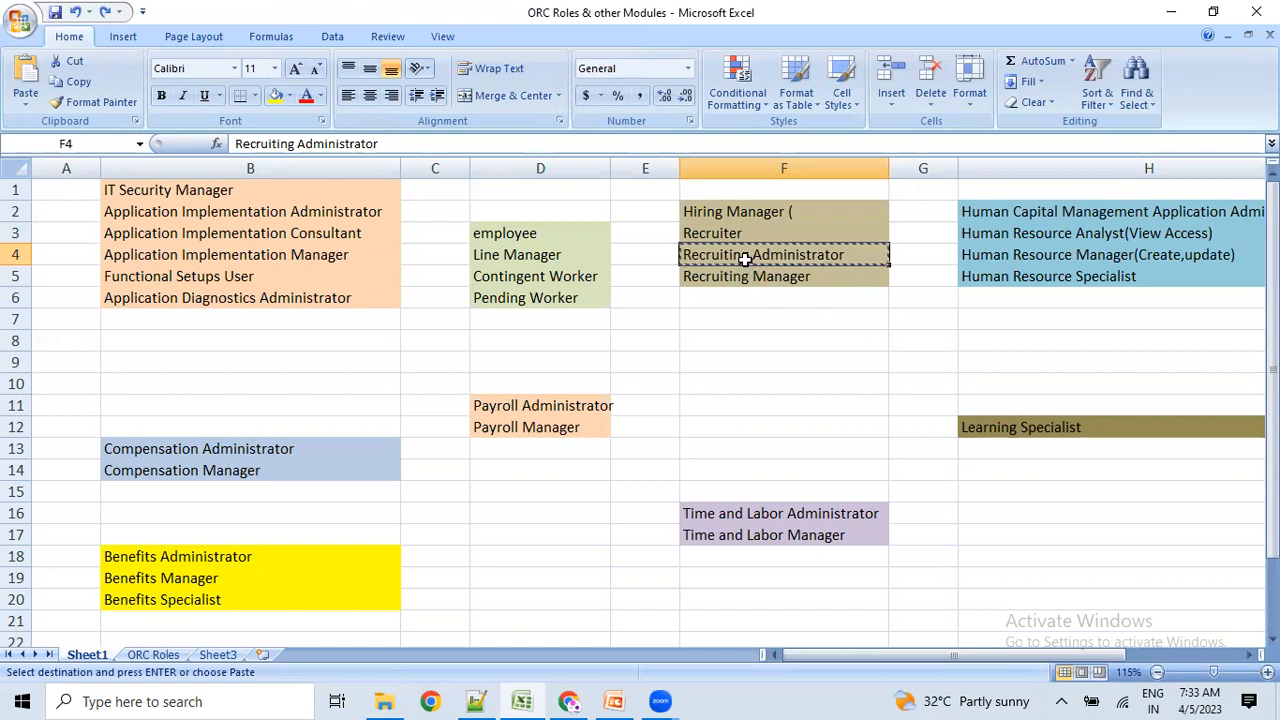
key(alt+Tab)
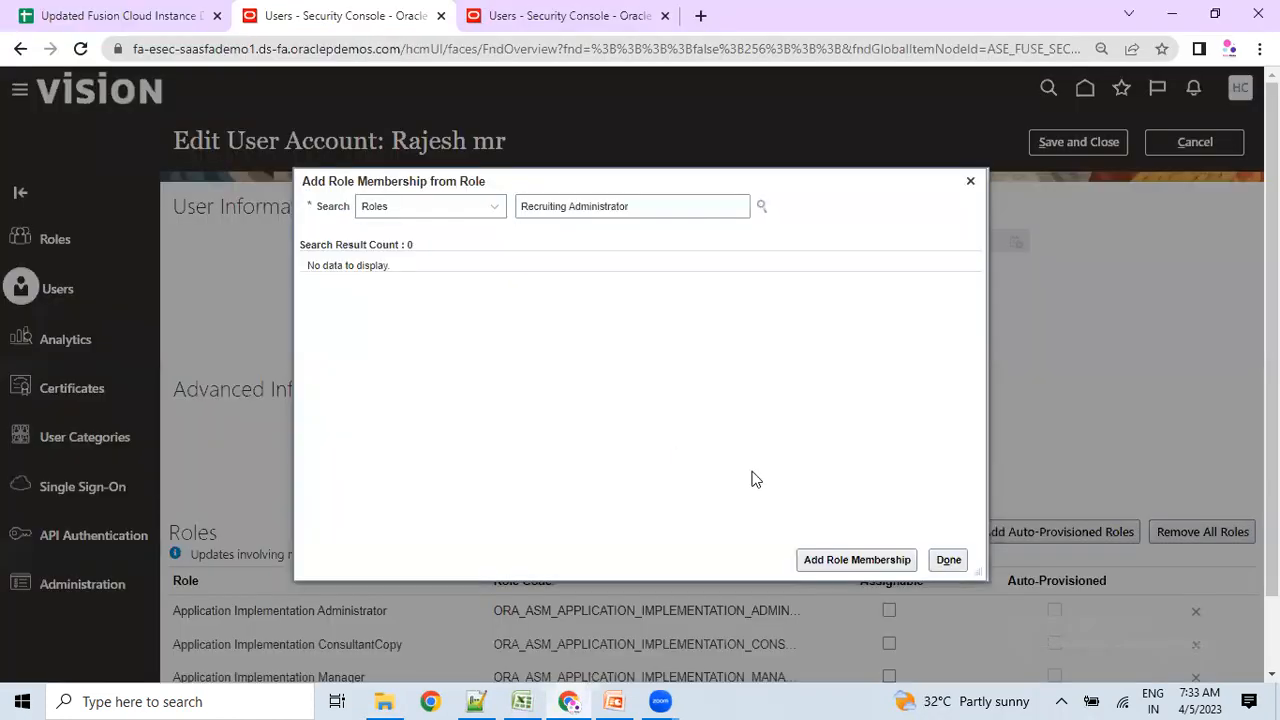
triple_click(654, 201)
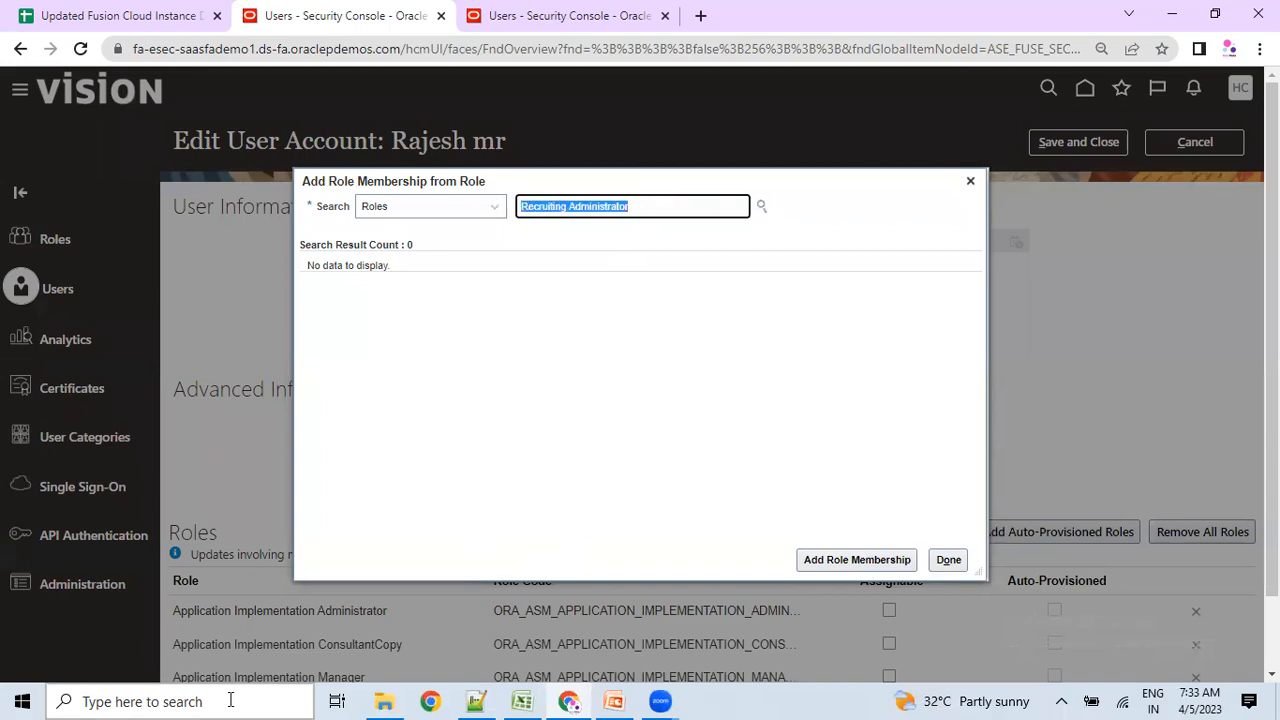
key(alt+Tab)
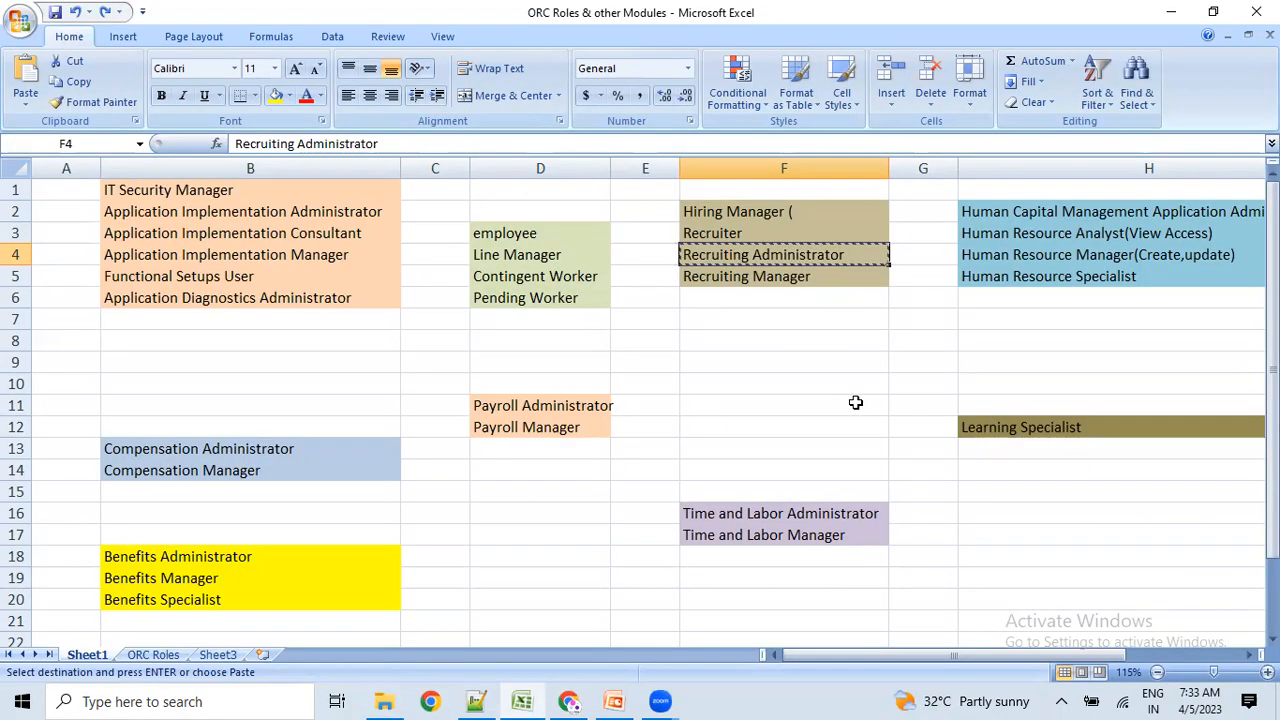
click(766, 278)
key(ctrl+c)
Search for Recruiting Manager, add it to the user's roles, and finish with Done.
key(alt+Tab)
key(ctrl+v)
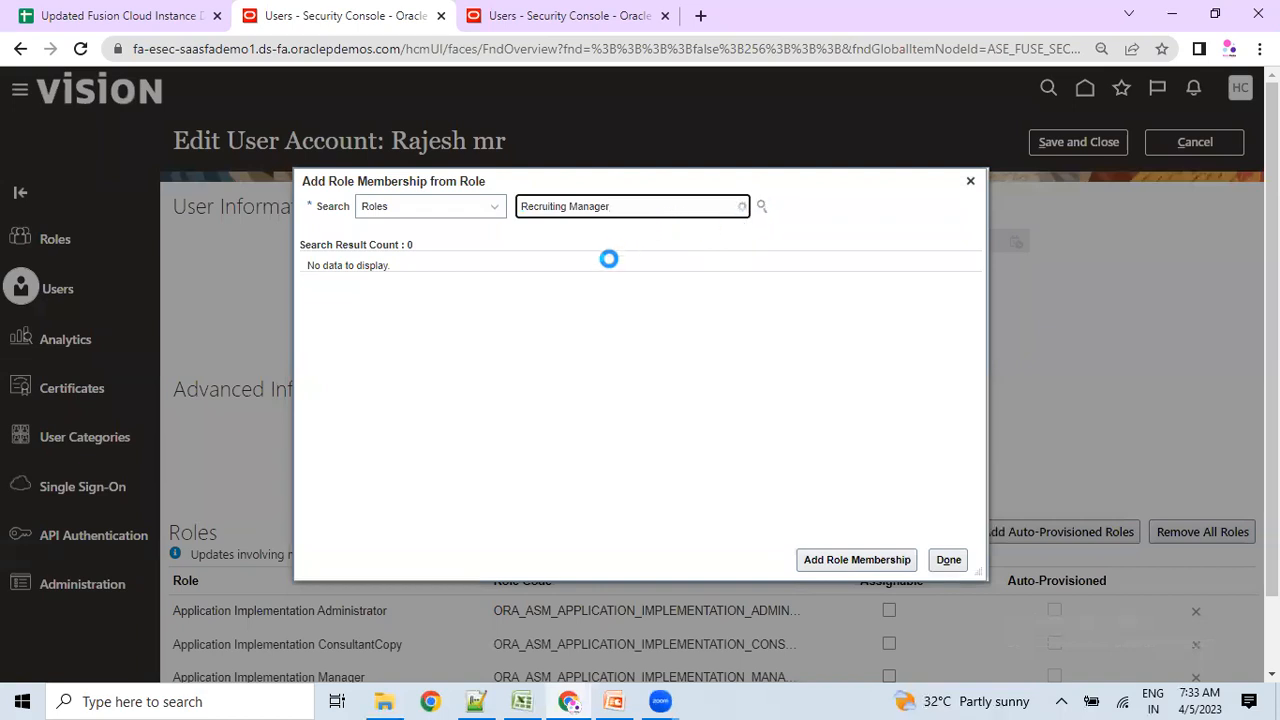
click(610, 257)
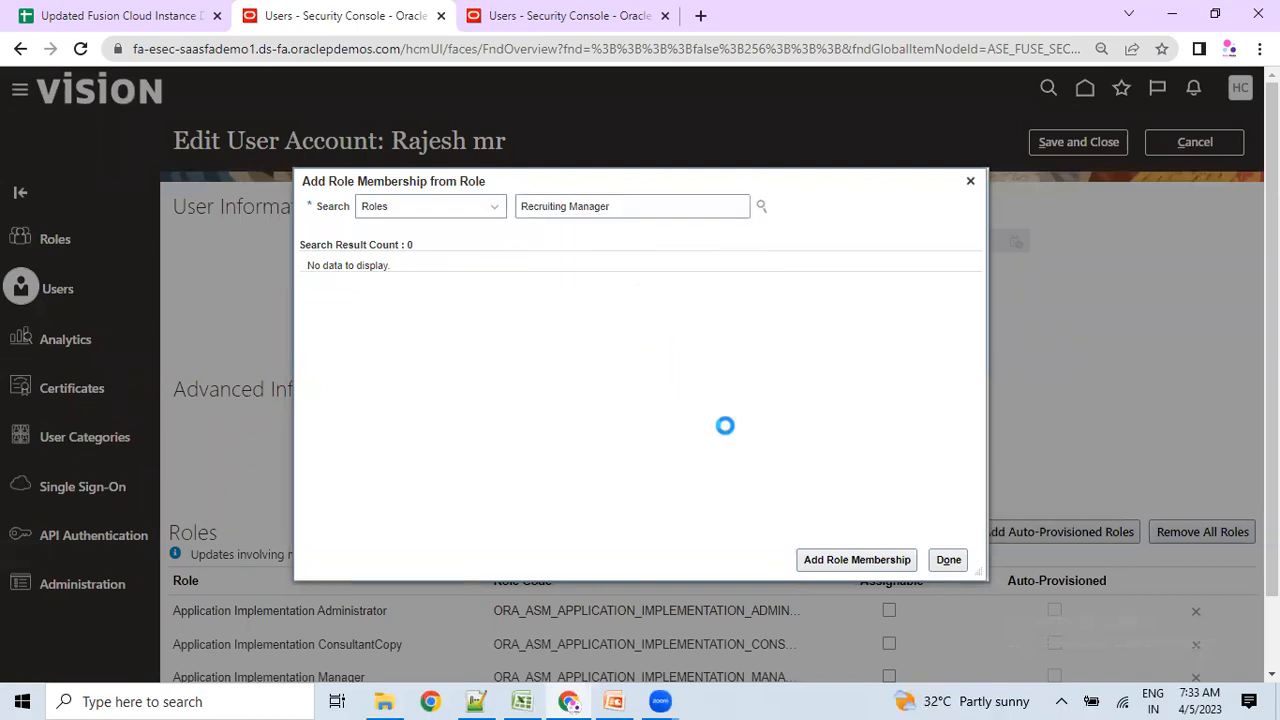
click(866, 561)
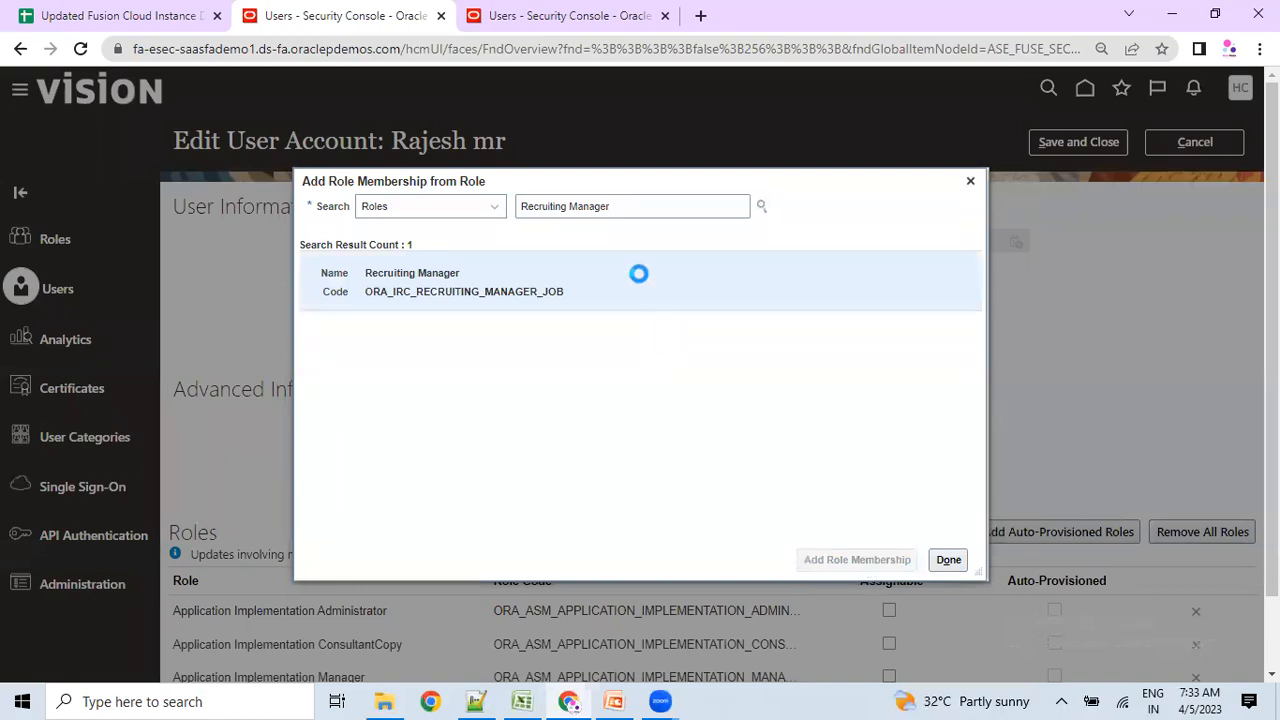
click(947, 560)
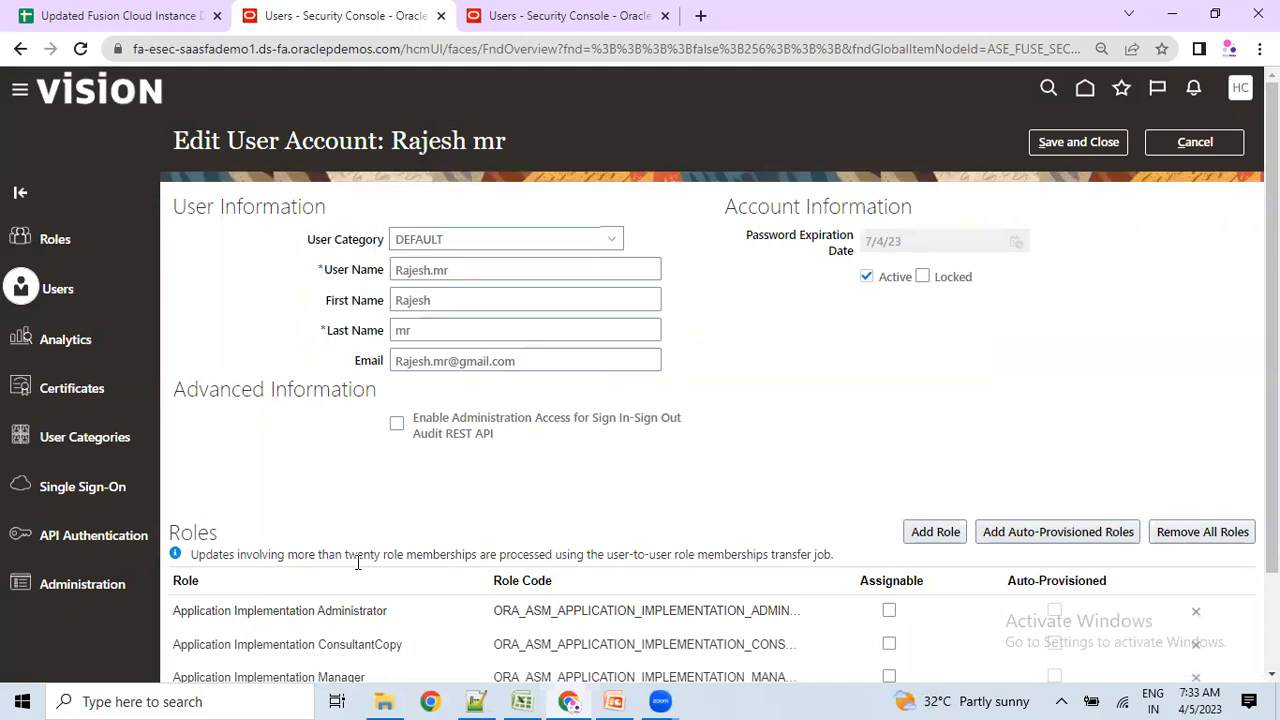
Save and close the user account's role changes.
click(1083, 152)
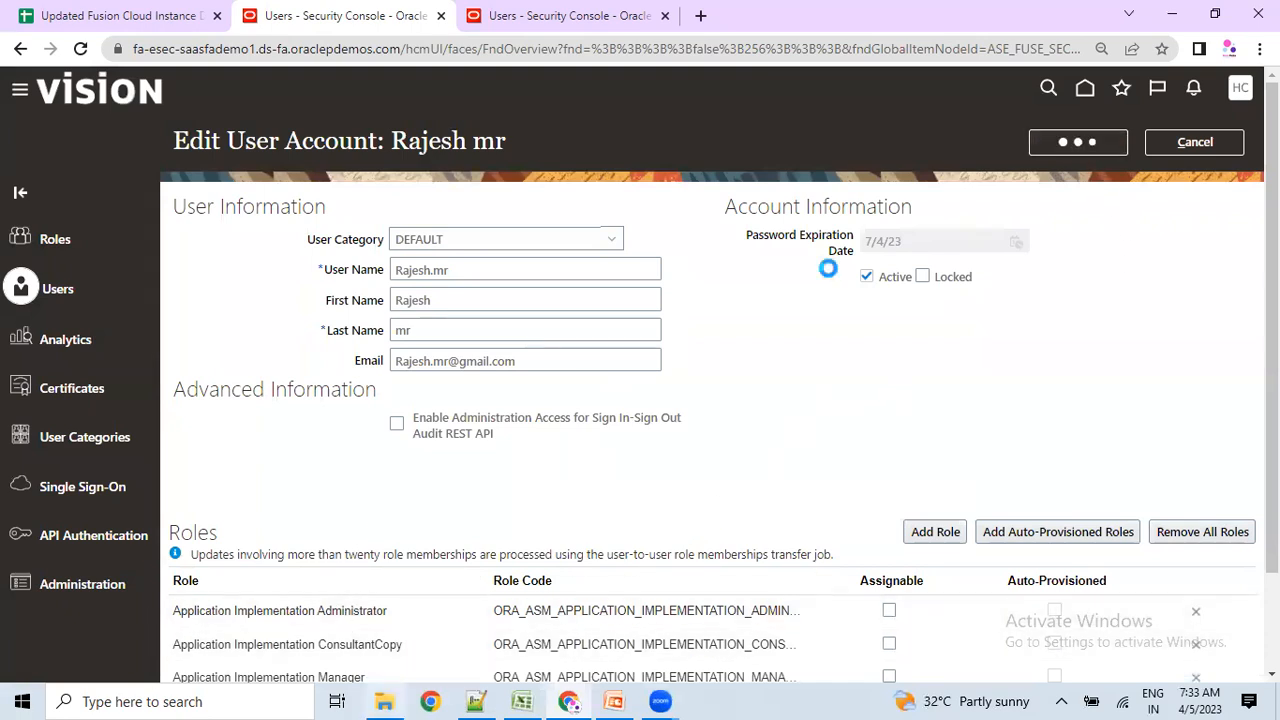
scroll(780, 340, down, 2)
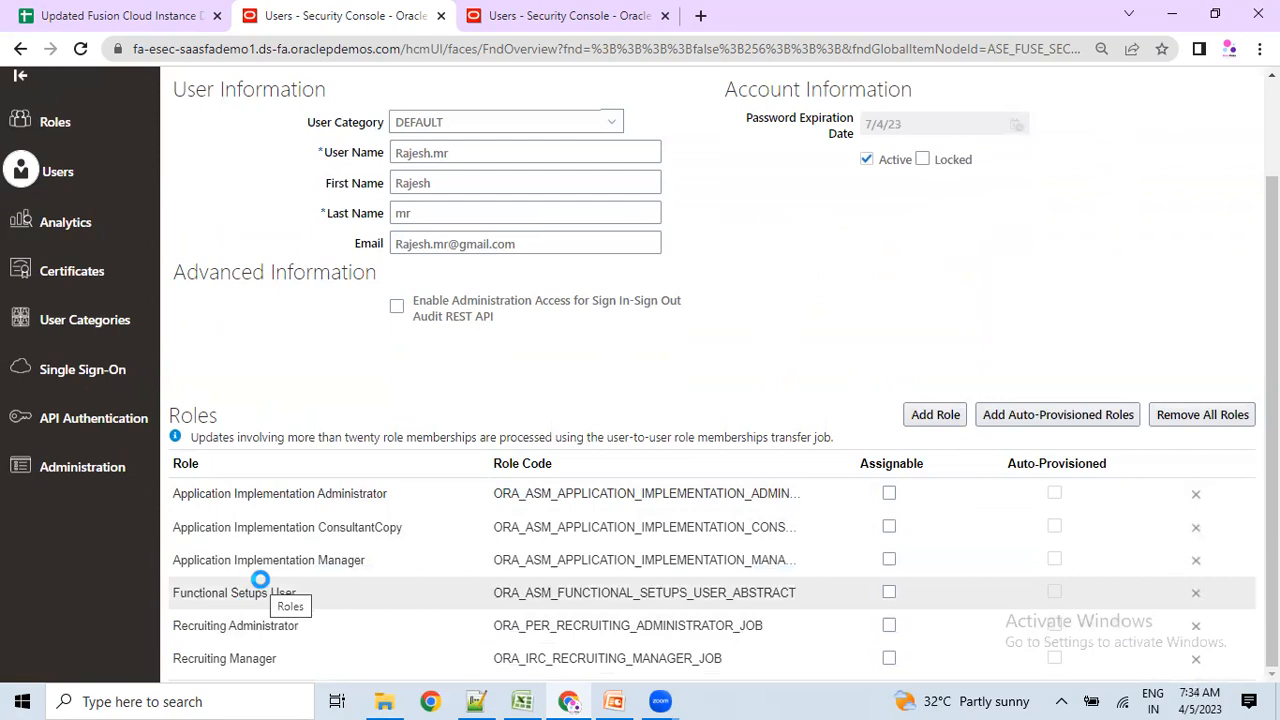
key(alt+Tab)
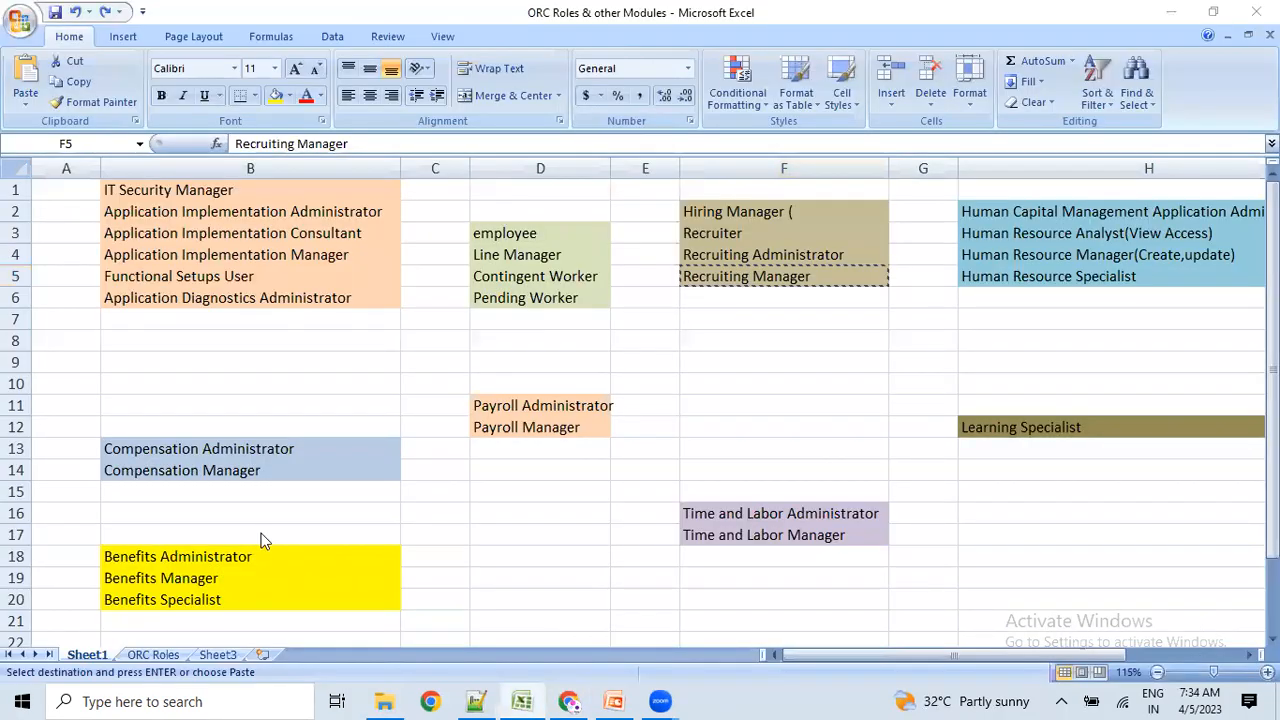
key(alt+Tab)
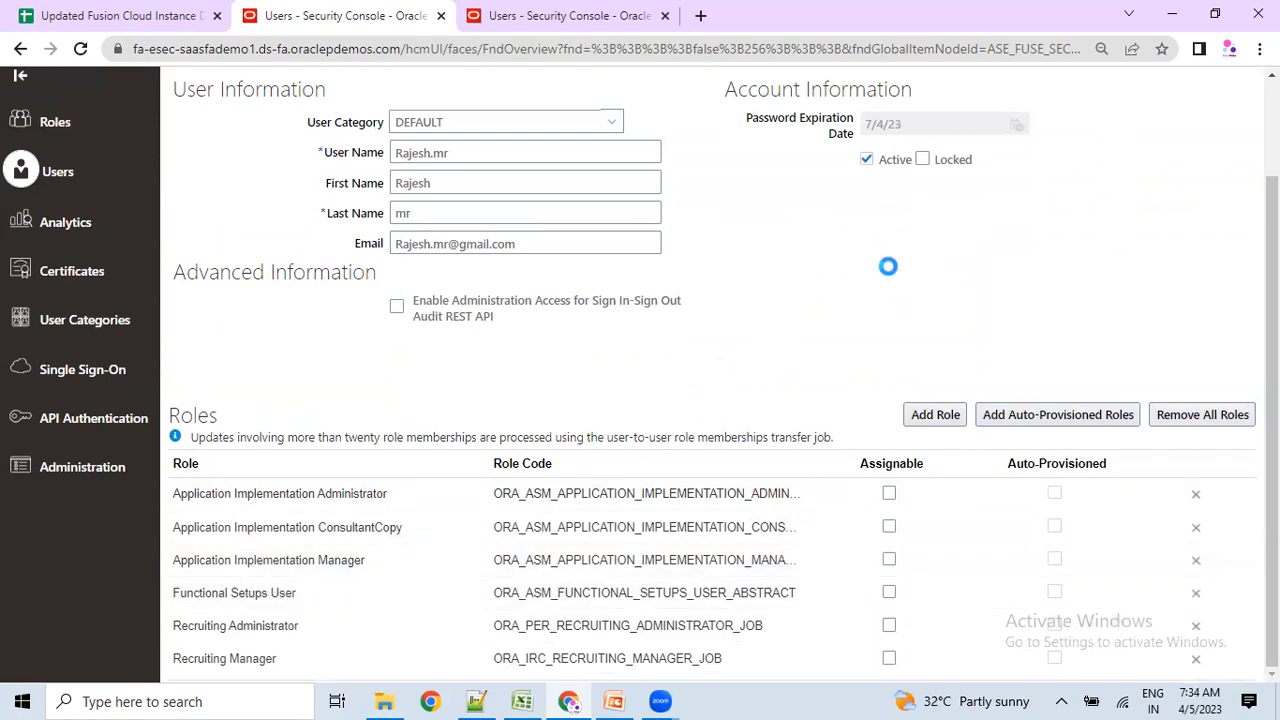
Check the employee role in workbook cell D3 against the user's assigned roles.
key(alt+Tab)
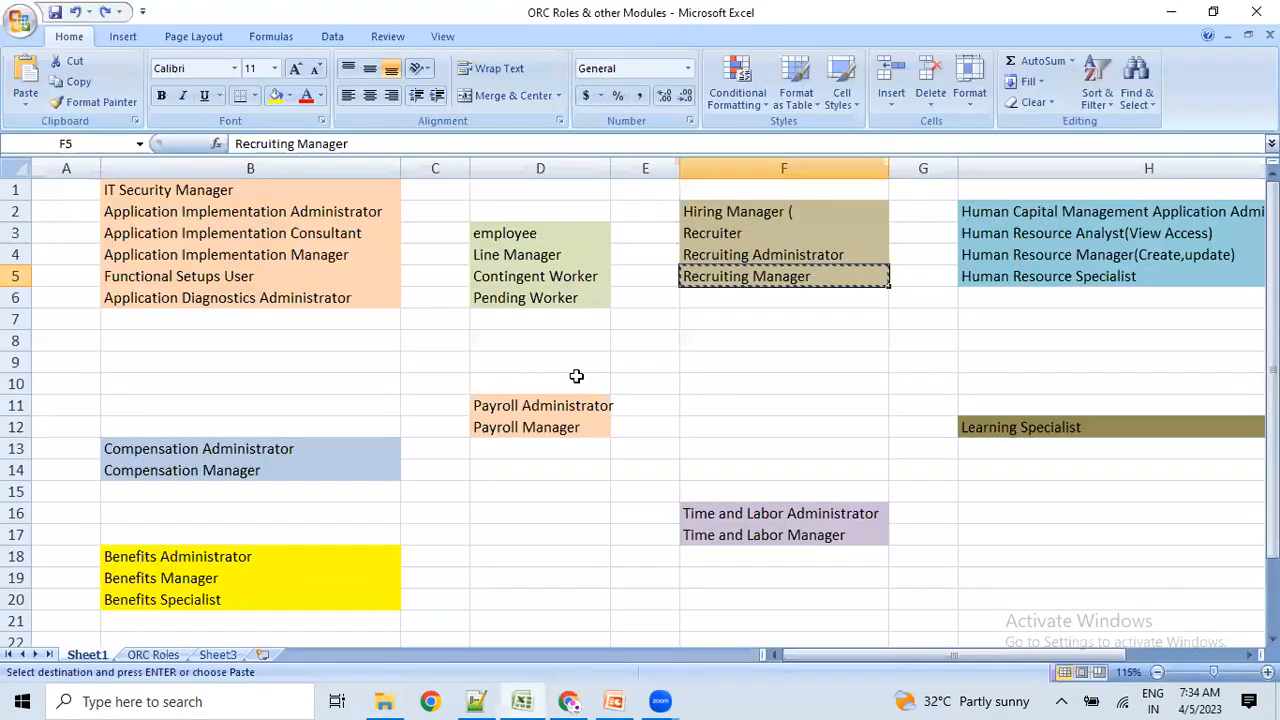
click(513, 236)
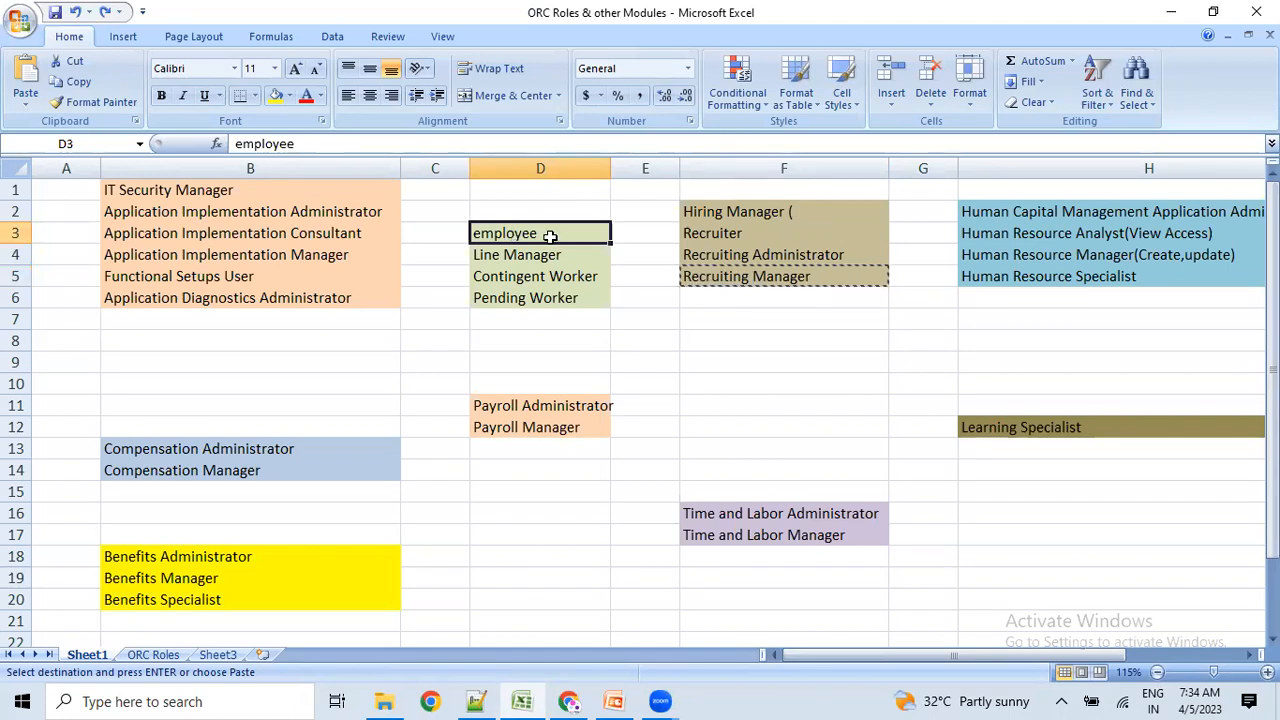
key(alt+Tab)
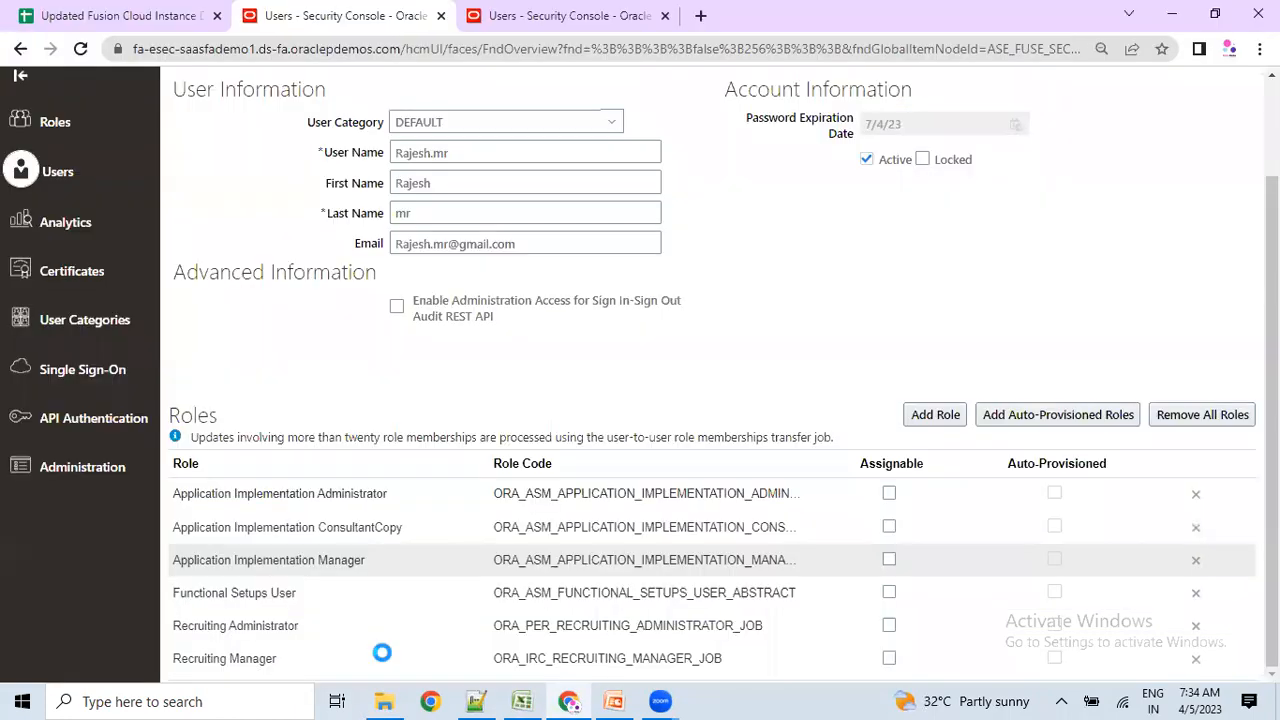
click(1043, 415)
key(alt+Tab)
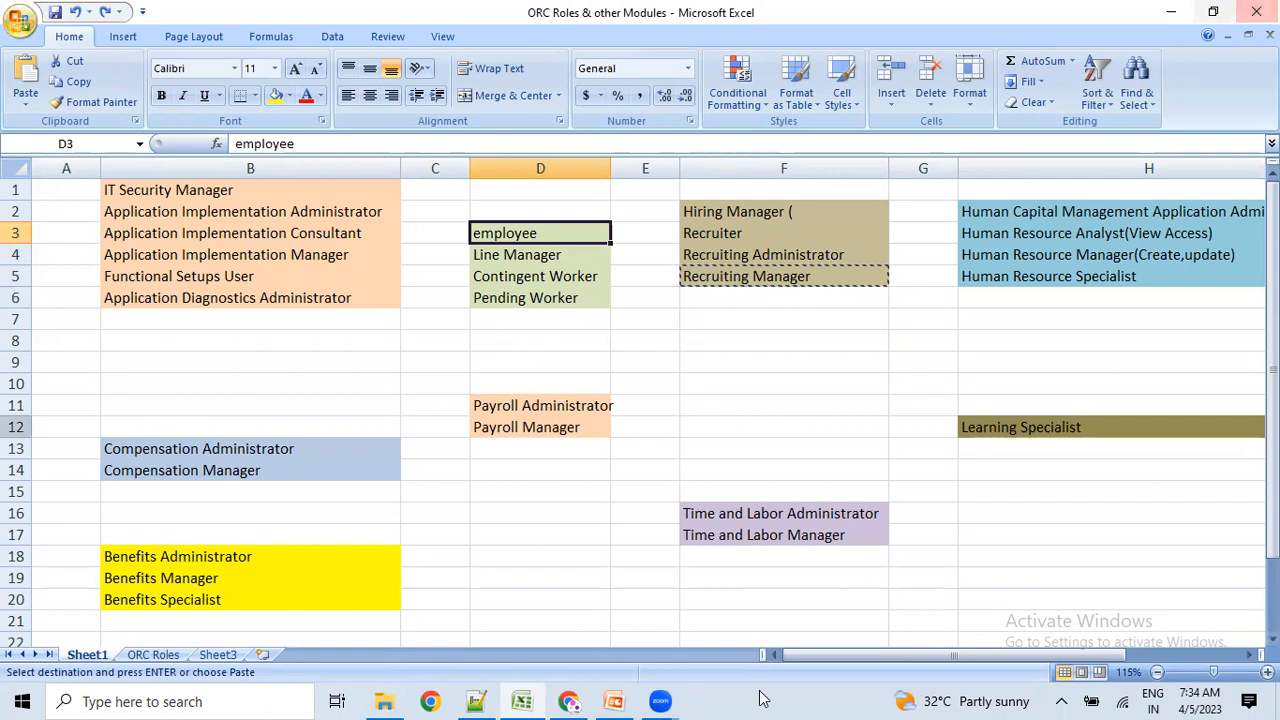
click(569, 701)
Review the account details: page title, User Category, password expiration date and user name.
scroll(918, 384, up, 2)
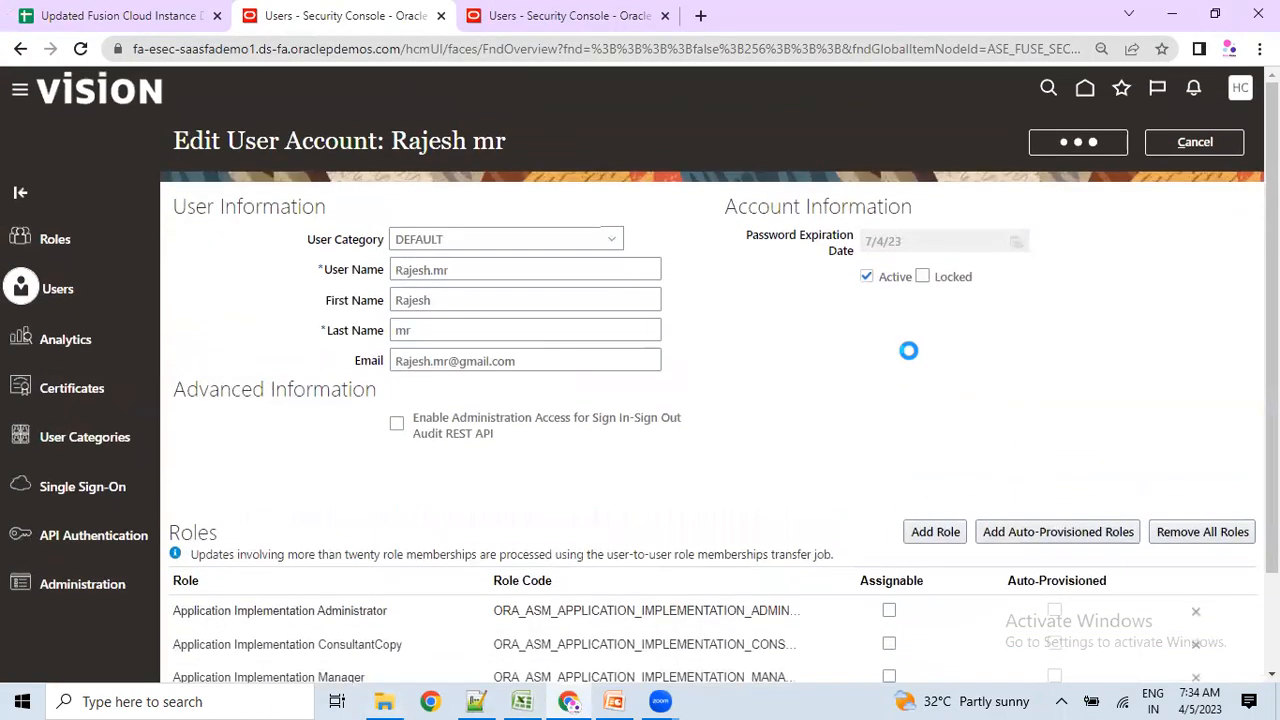
drag(392, 141, 512, 140)
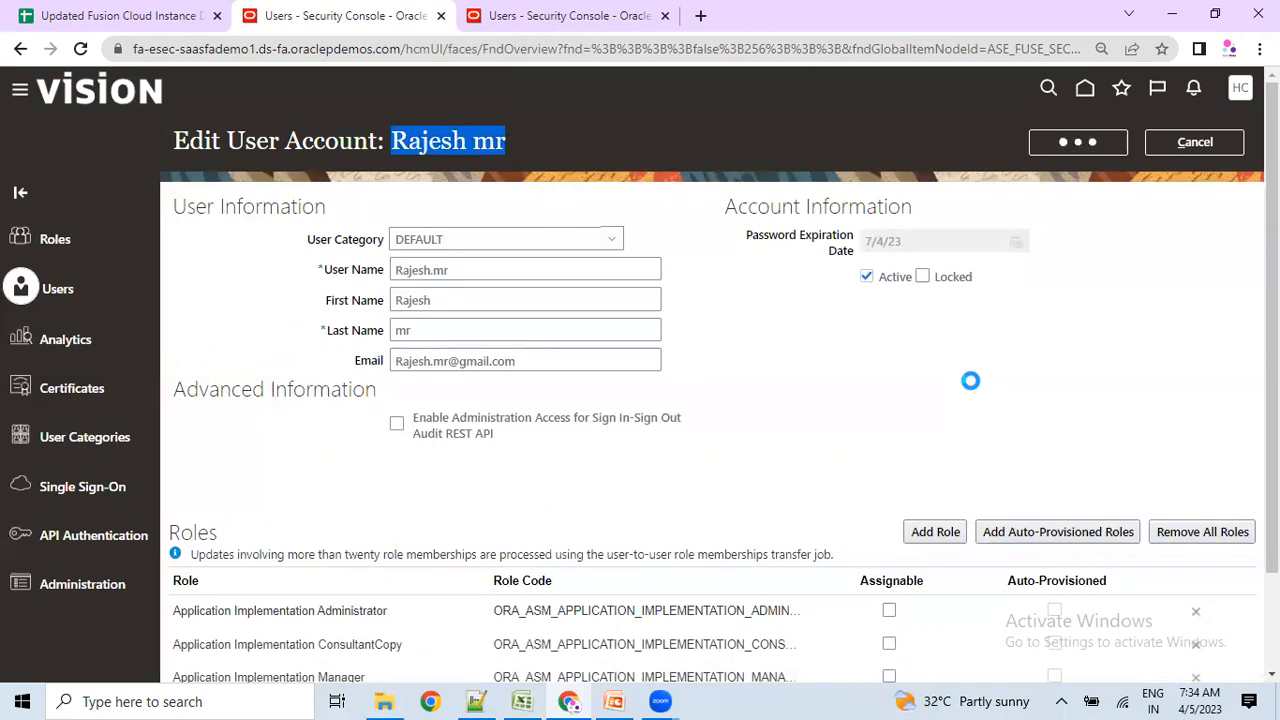
click(301, 239)
drag(301, 239, 379, 251)
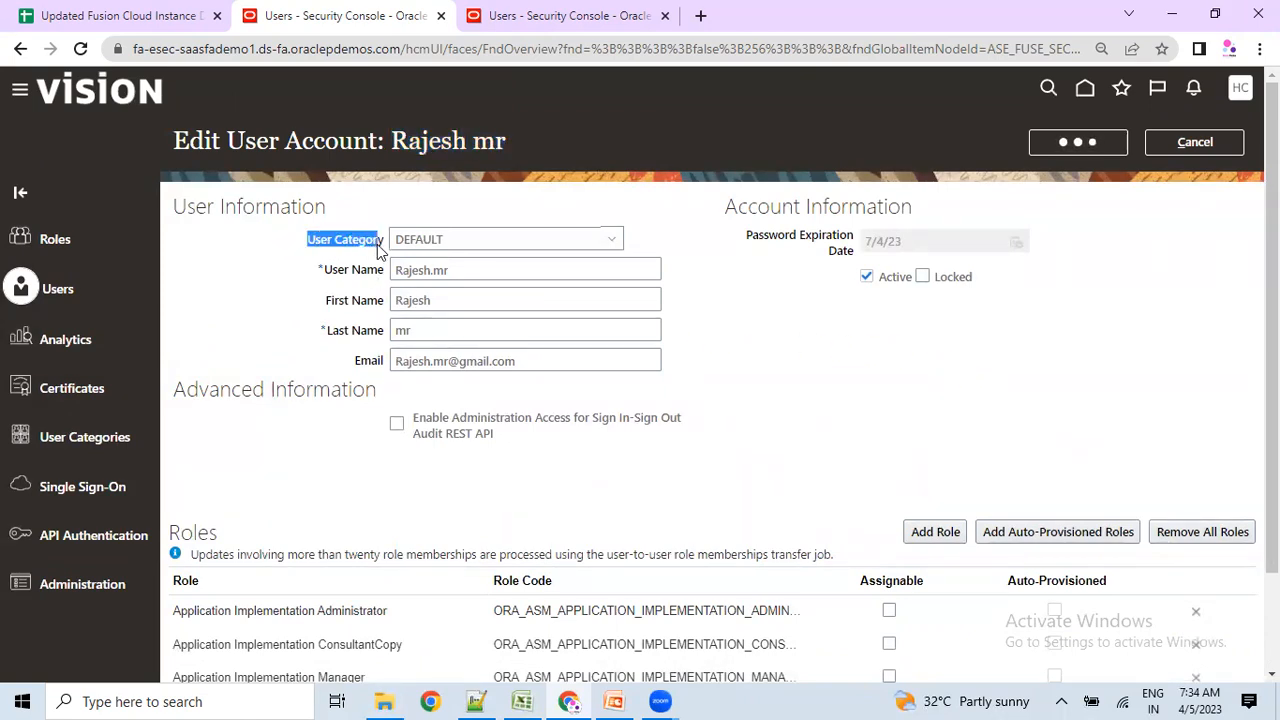
click(434, 250)
drag(755, 245, 909, 250)
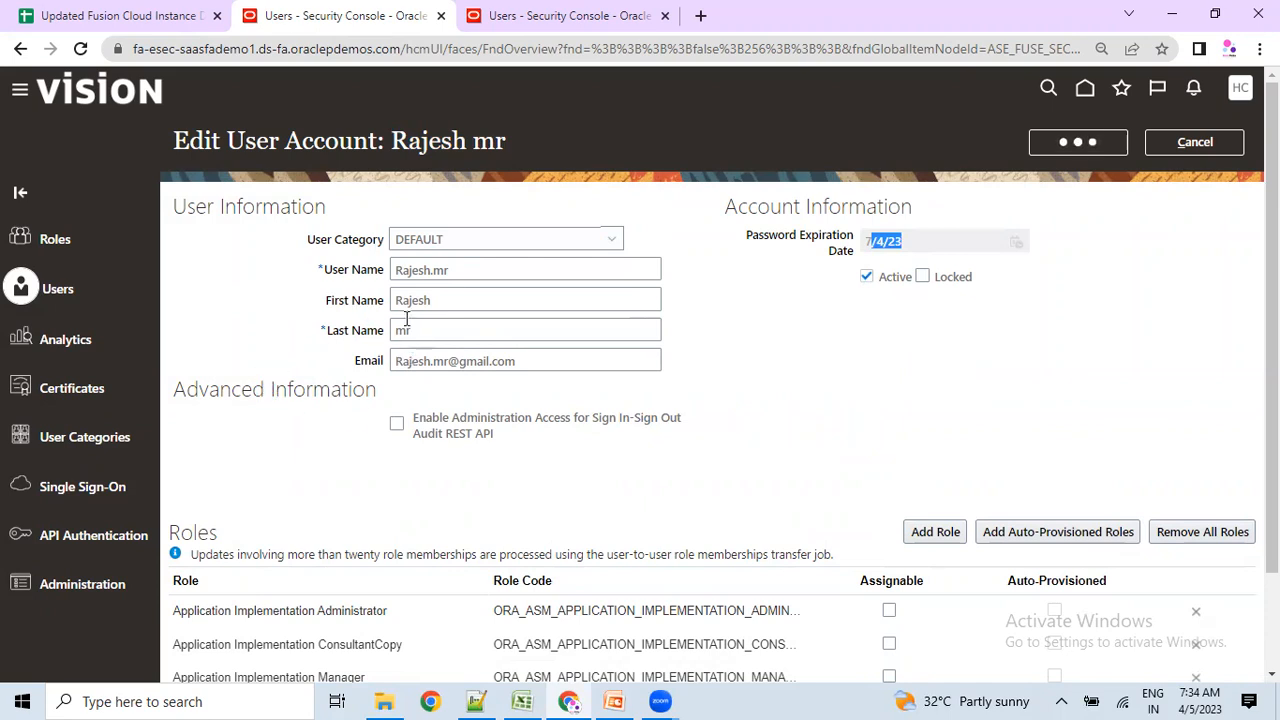
drag(433, 259, 494, 260)
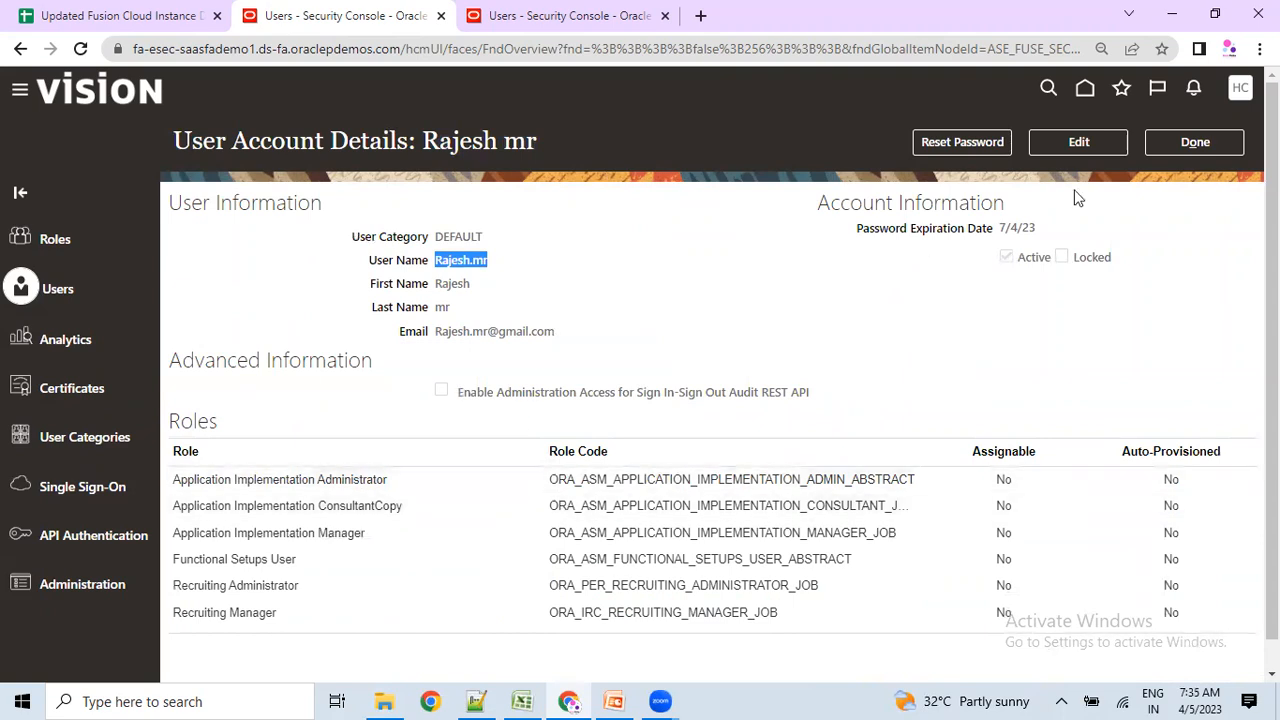
Close the account details and open the DEFAULT user category from User Categories.
click(1194, 142)
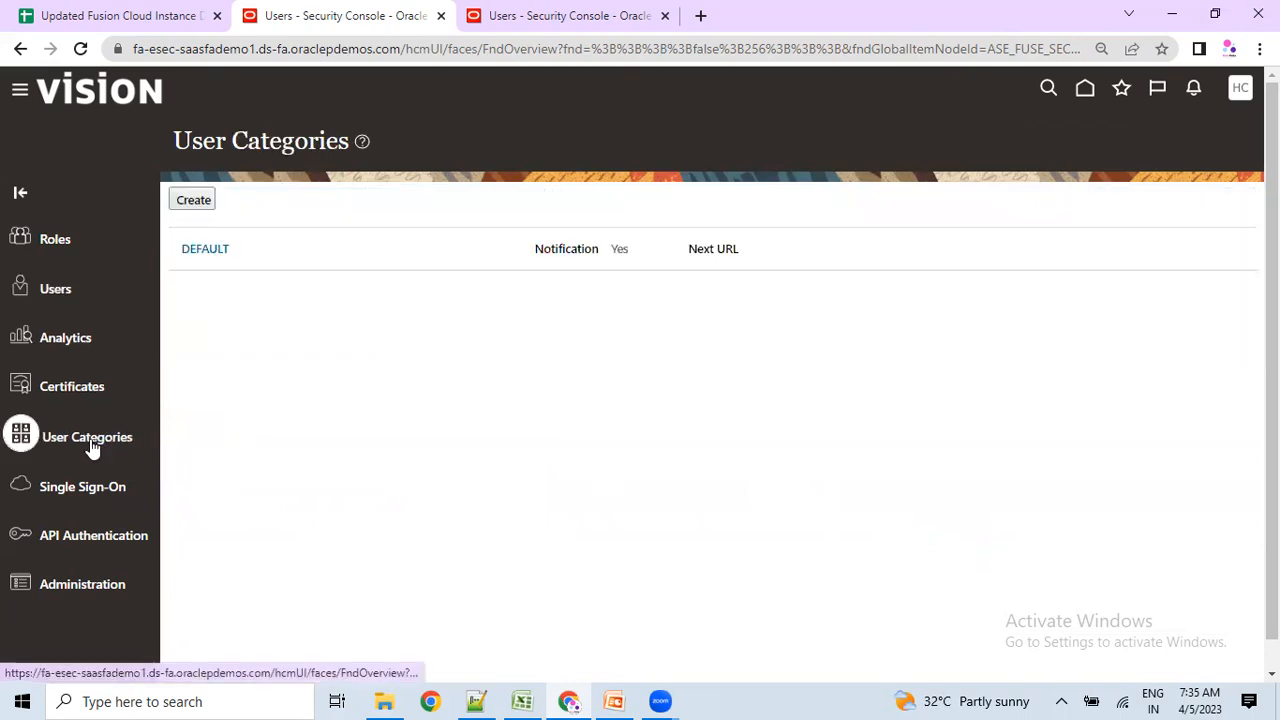
click(193, 258)
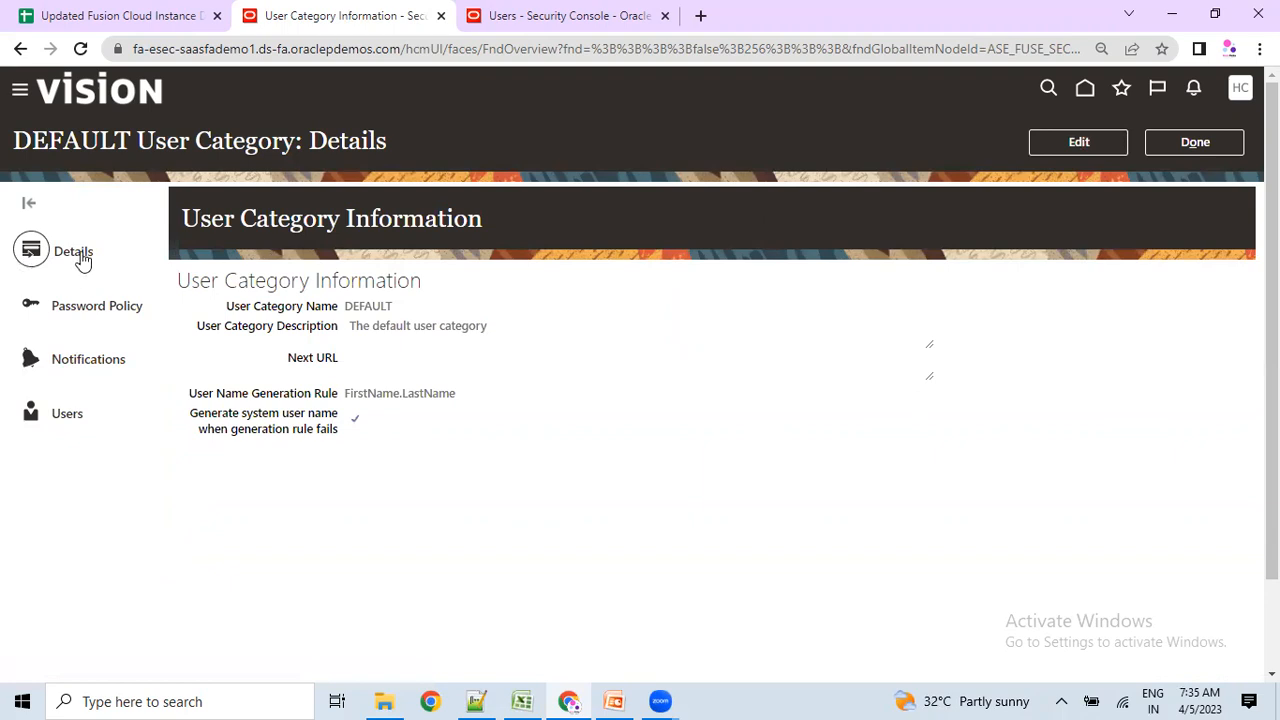
Edit the DEFAULT category and look over its name, description and generation rule options.
click(1085, 141)
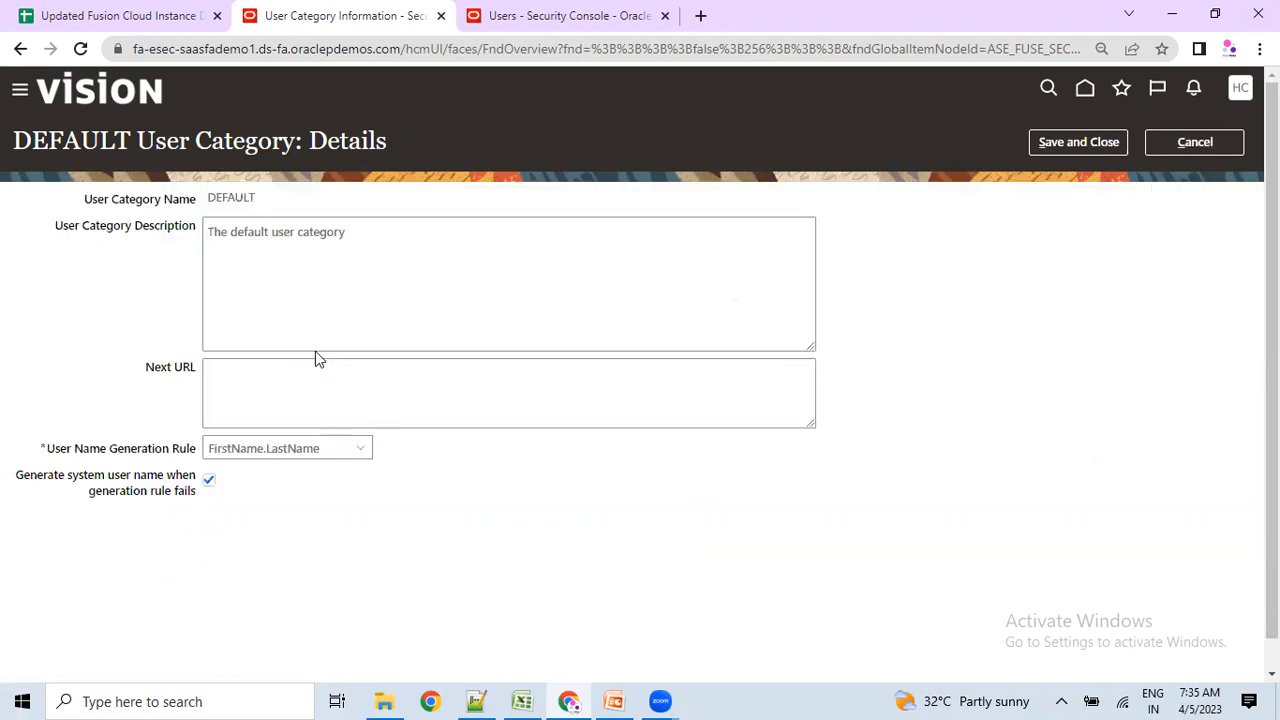
click(294, 305)
drag(207, 205, 241, 203)
drag(266, 205, 200, 200)
click(325, 281)
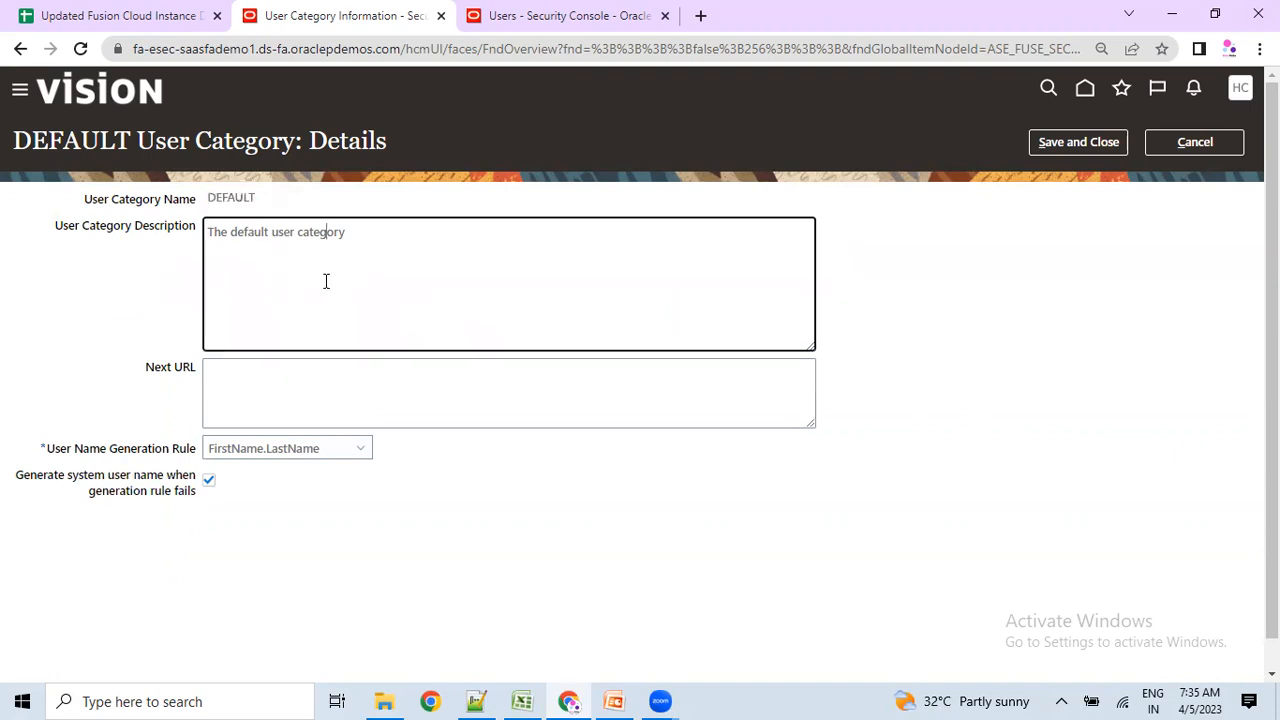
drag(355, 251, 146, 251)
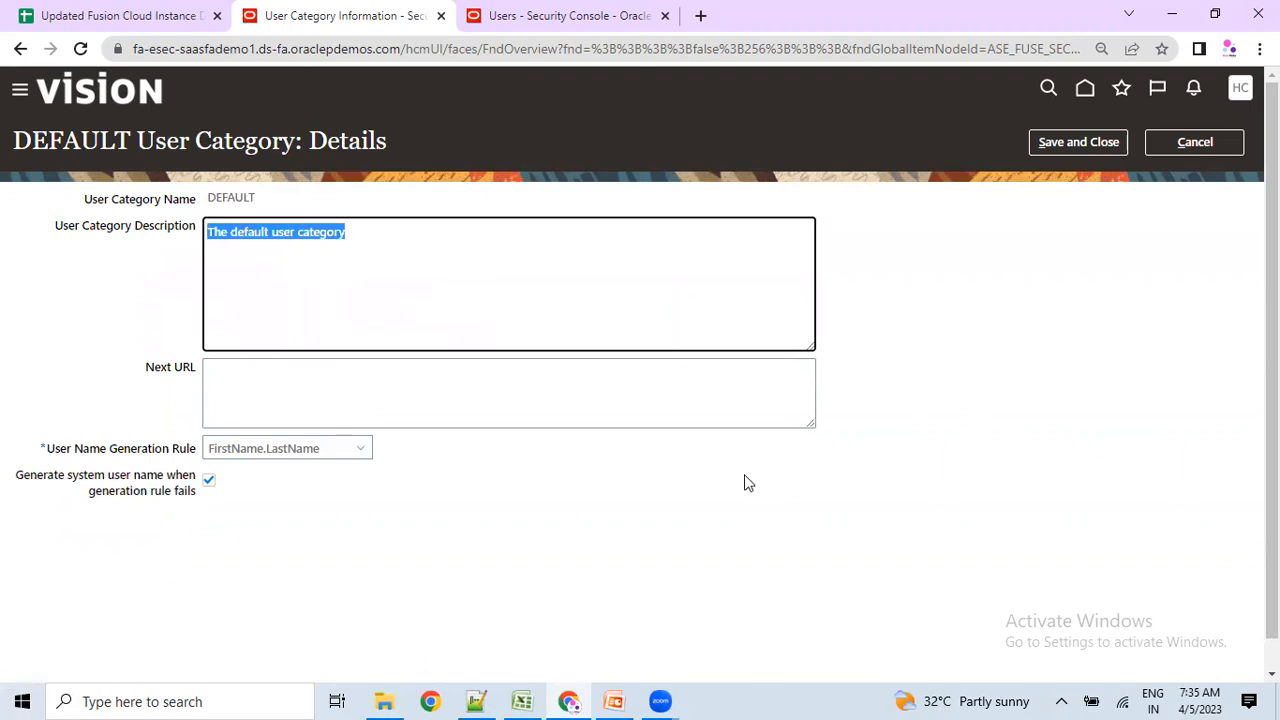
scroll(490, 494, down, 1)
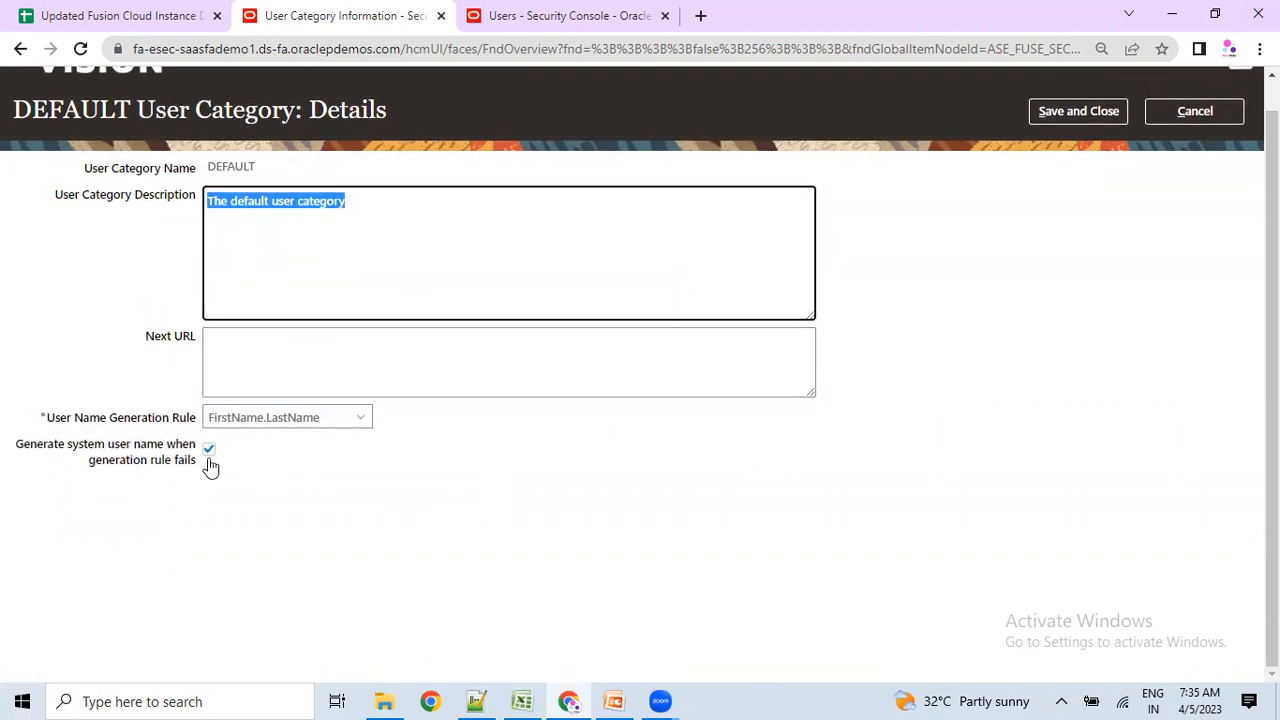
click(265, 420)
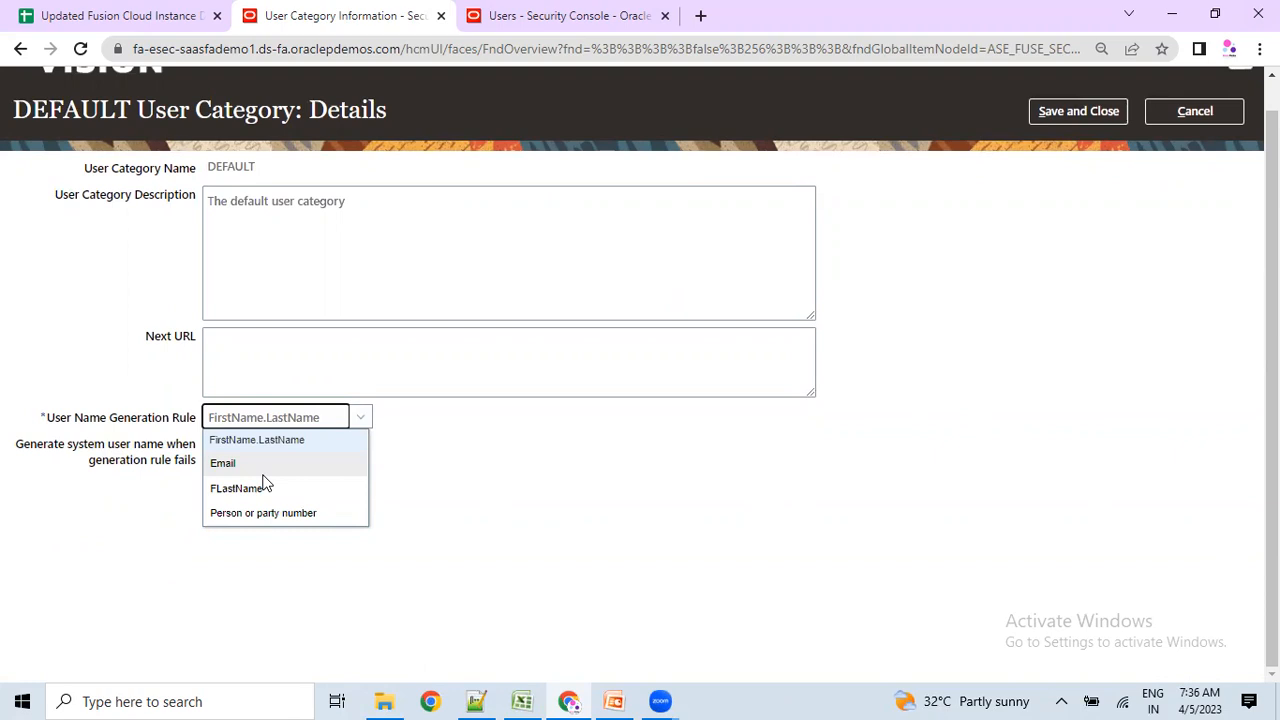
click(577, 494)
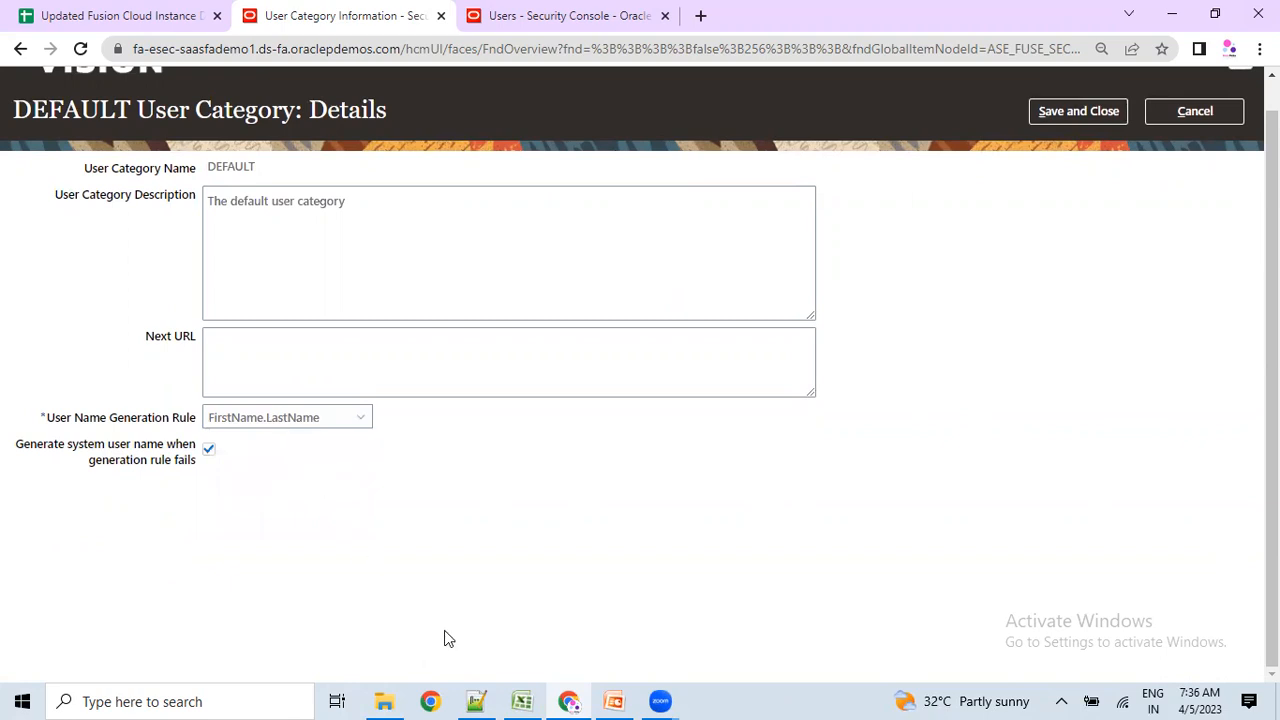
Check the new user's name in the Notepad++ notes.
click(522, 701)
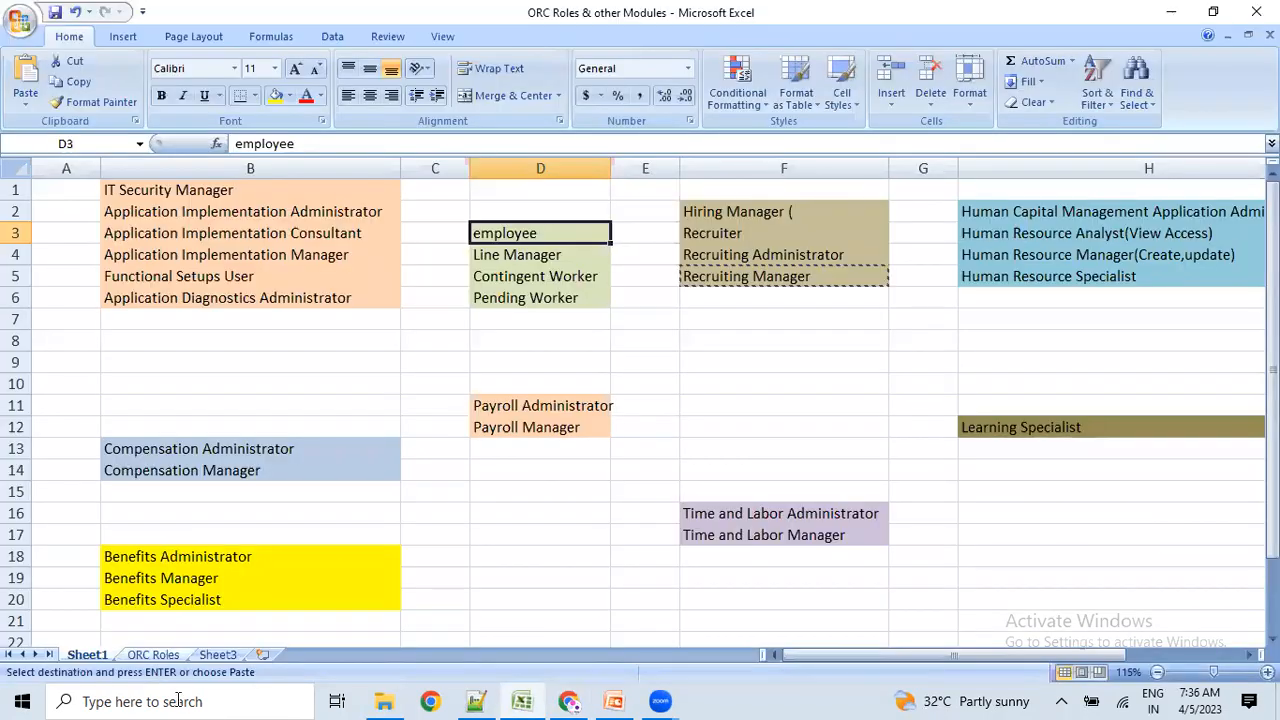
click(476, 701)
click(68, 370)
mouse_move(120, 369)
mouse_down()
mouse_move(78, 369)
mouse_move(150, 372)
mouse_move(128, 370)
mouse_up()
key(alt+Tab)
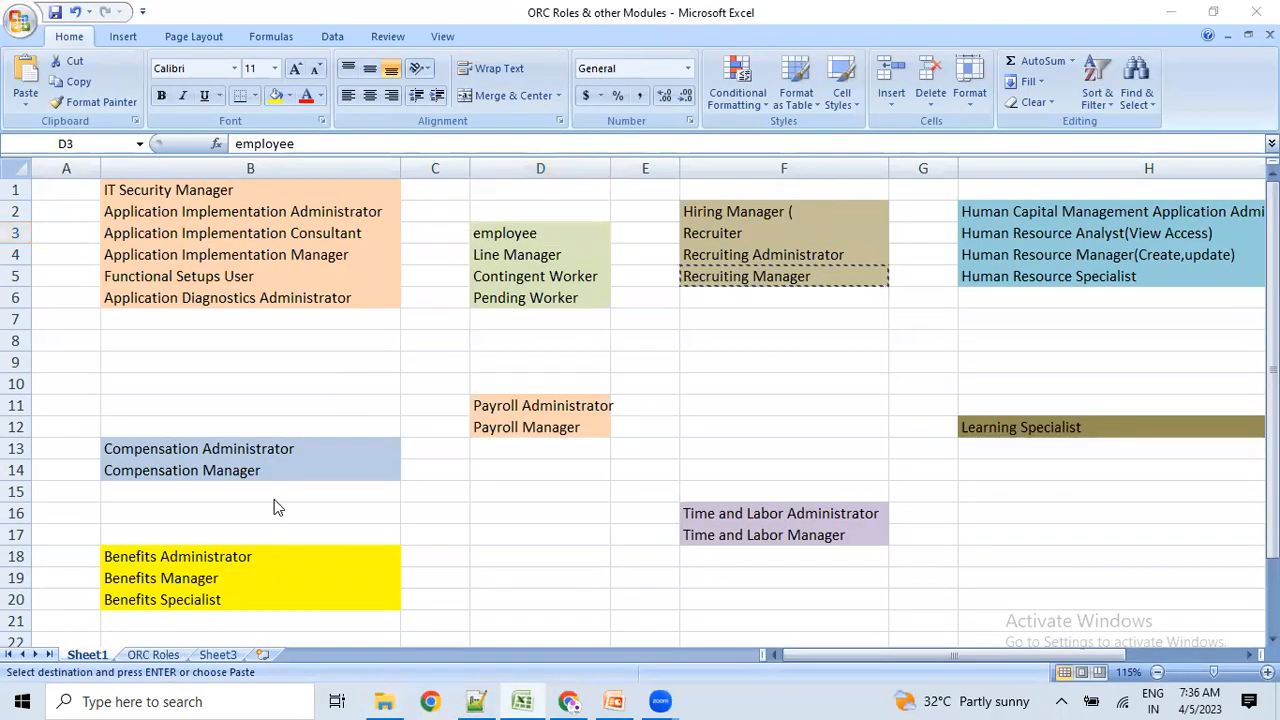
key(alt+Tab)
key(alt+Tab)
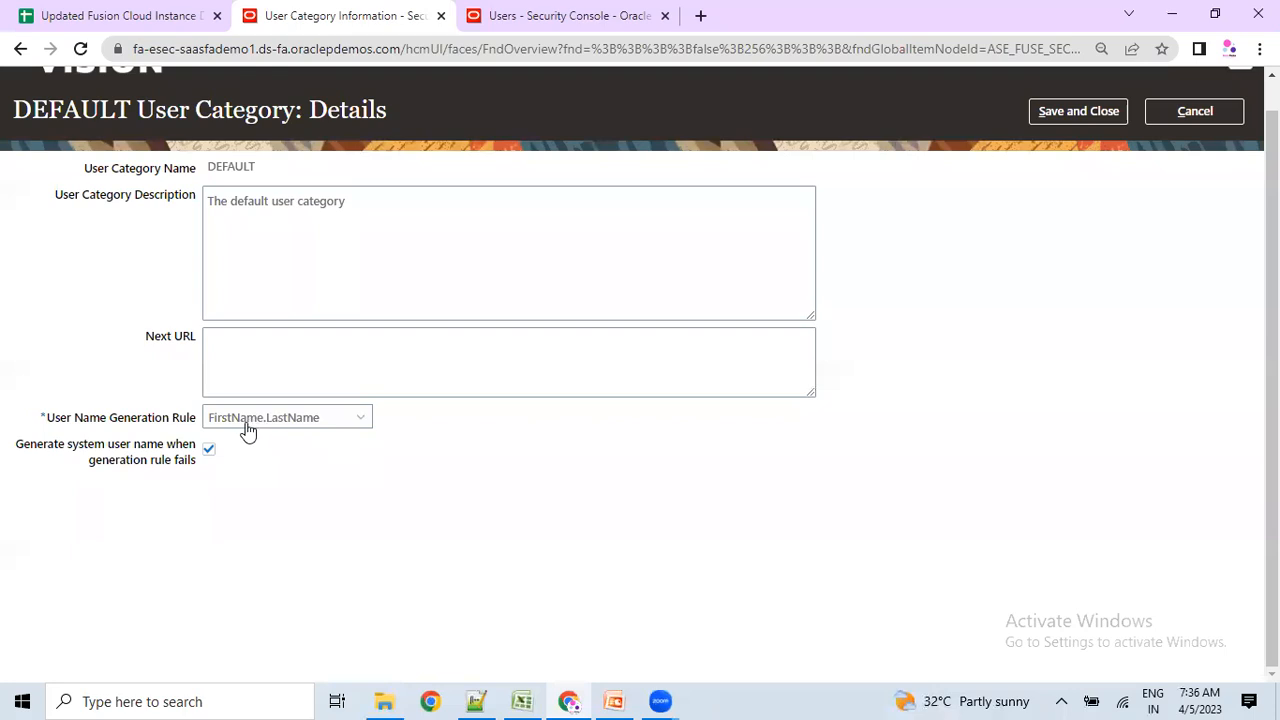
Try the Email, FLastName and Person or party number rules, then restore FirstName.LastName.
click(247, 428)
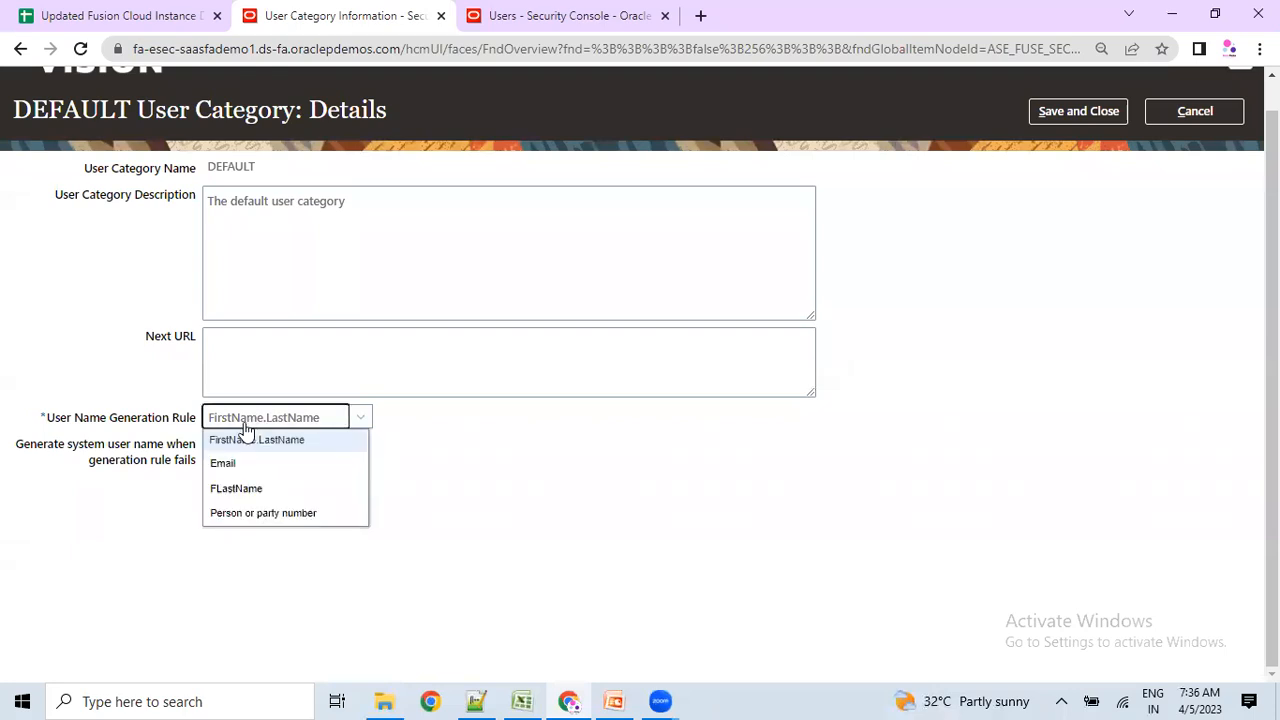
click(281, 474)
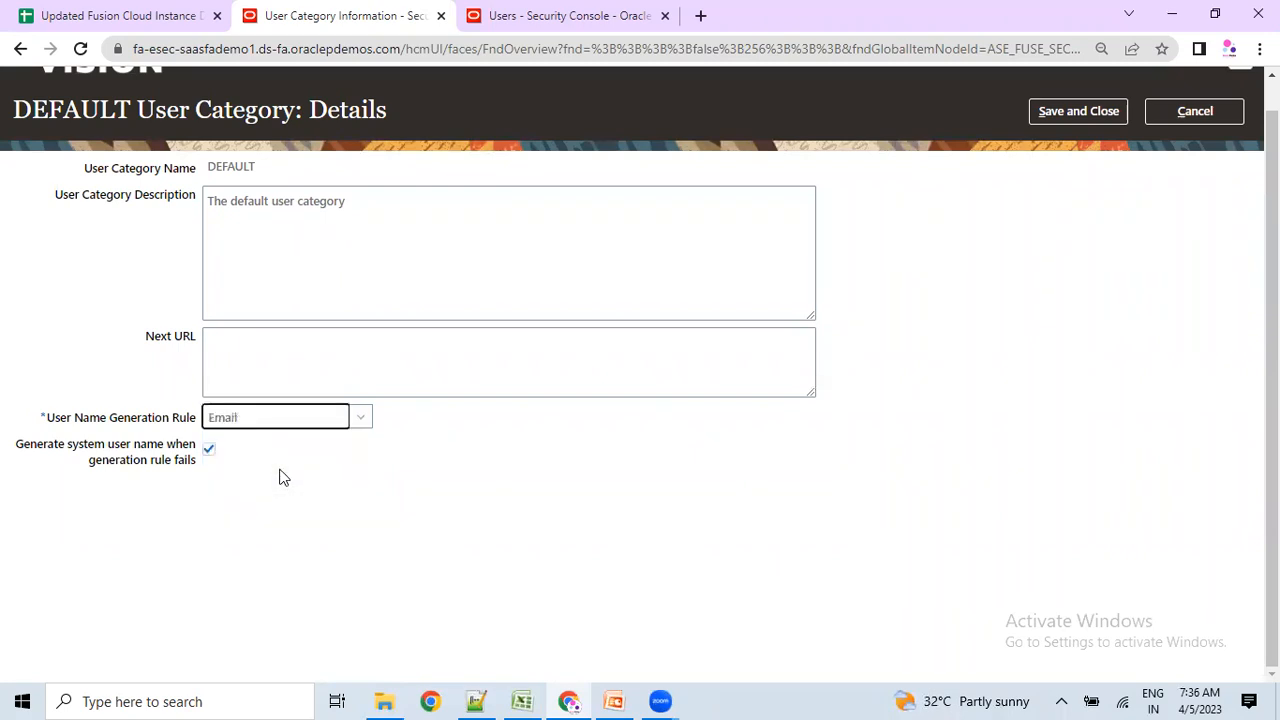
click(281, 479)
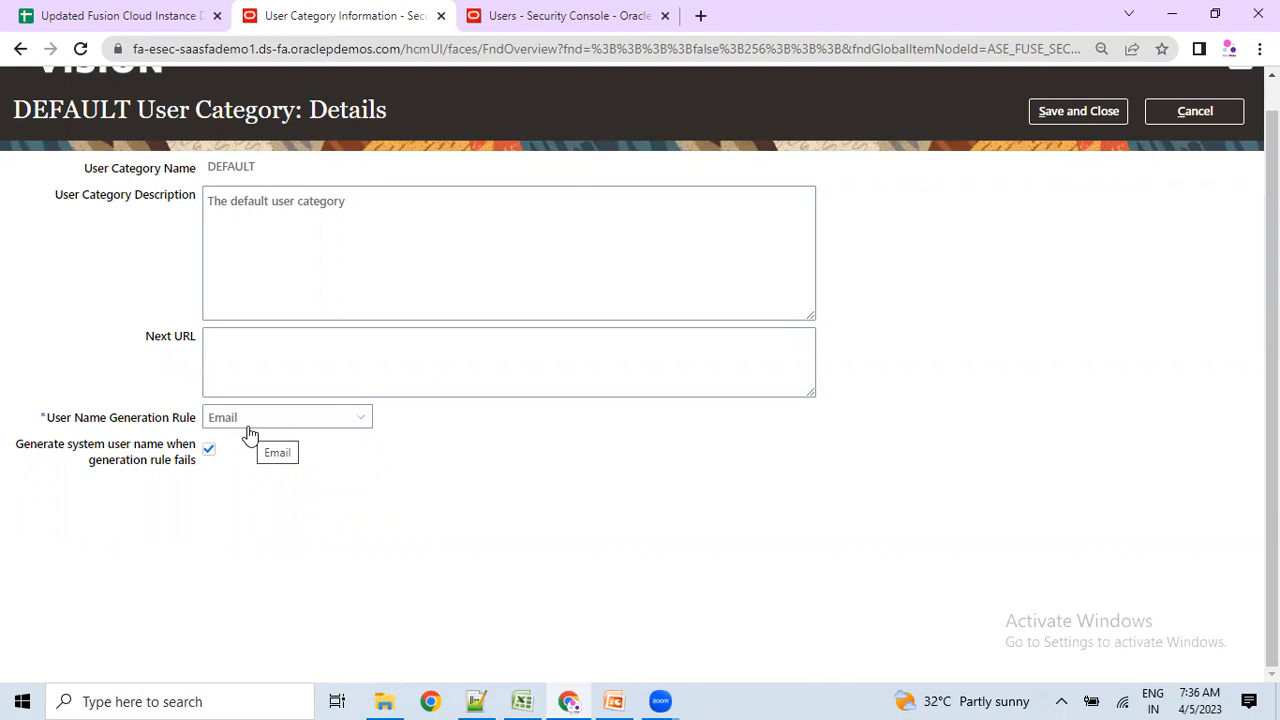
click(249, 432)
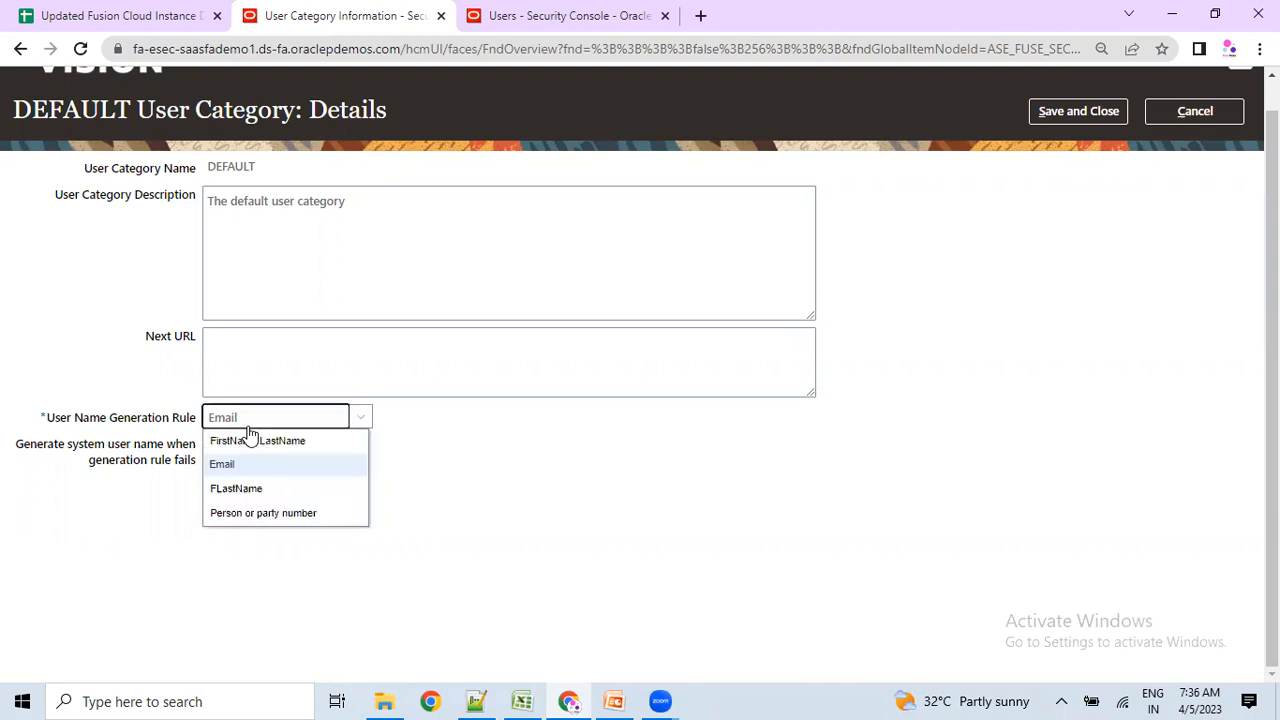
click(232, 490)
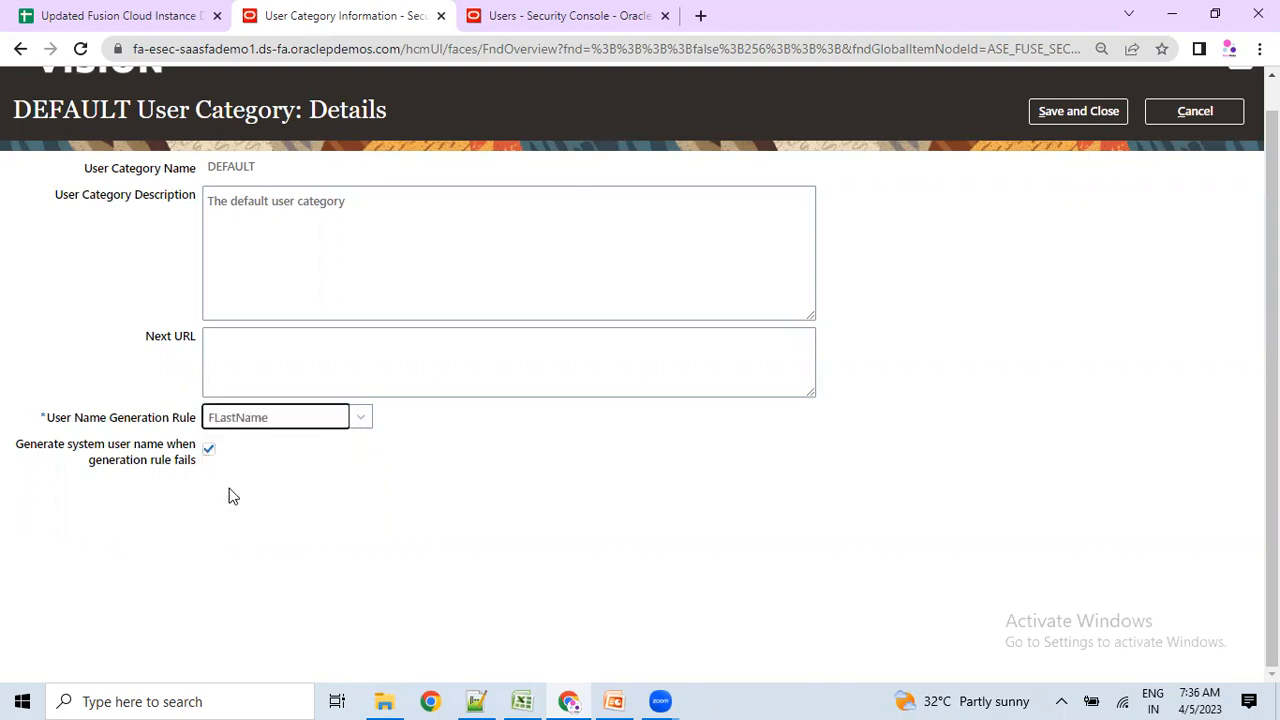
click(262, 425)
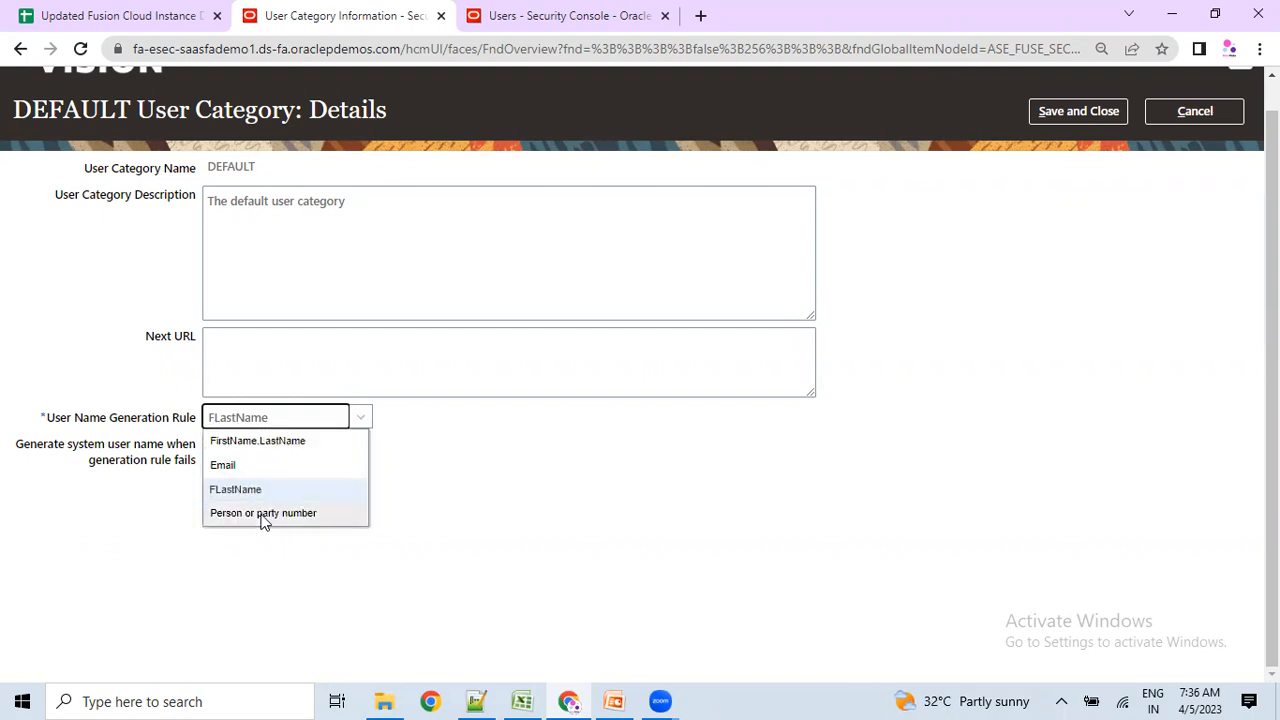
click(265, 516)
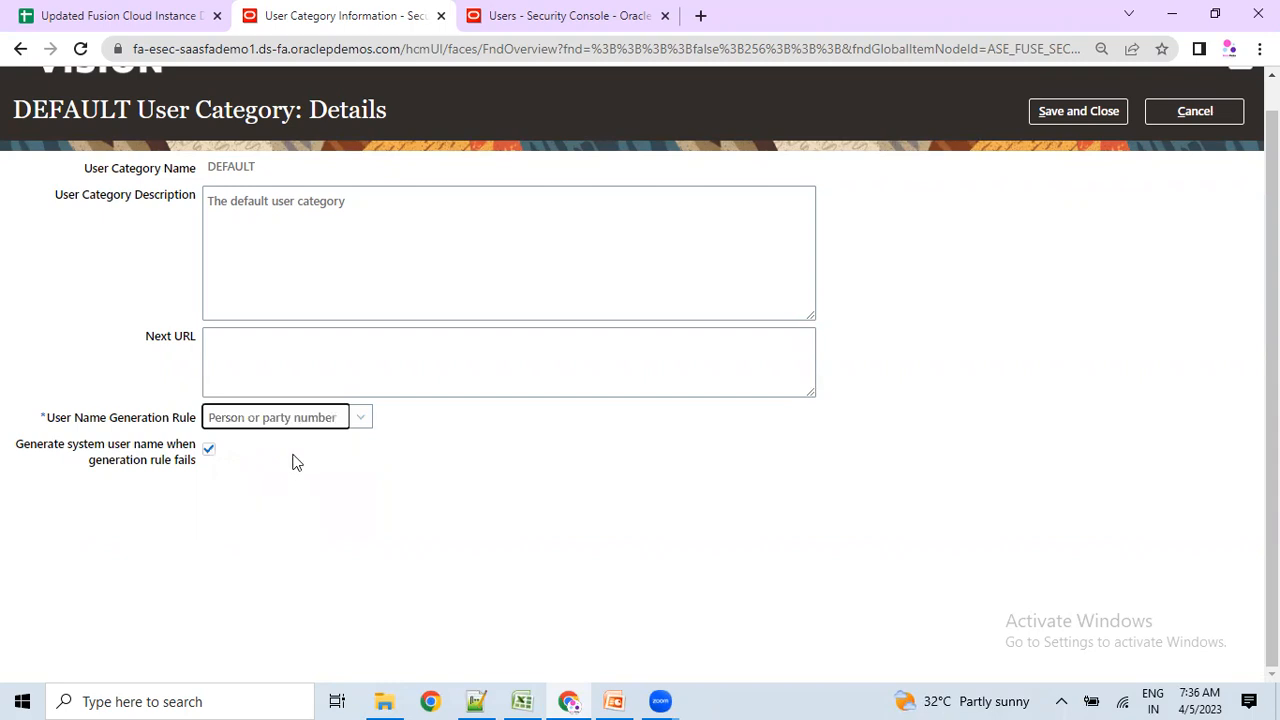
click(292, 425)
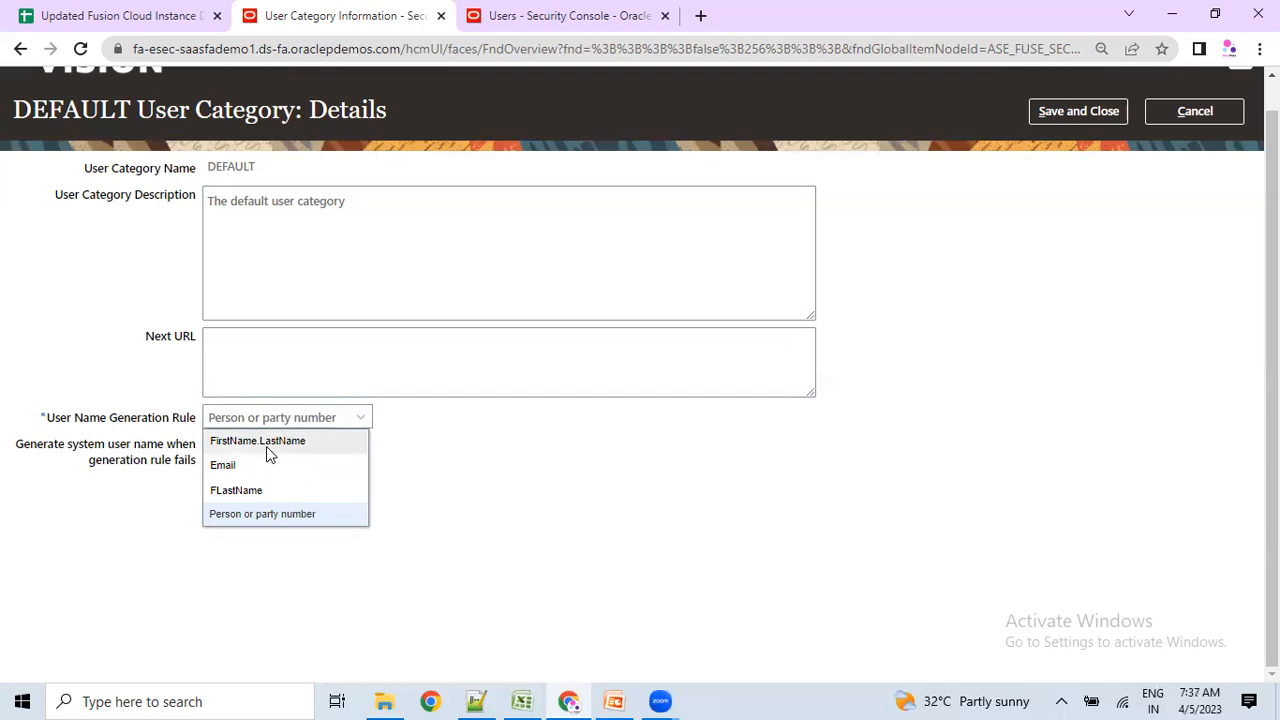
click(266, 446)
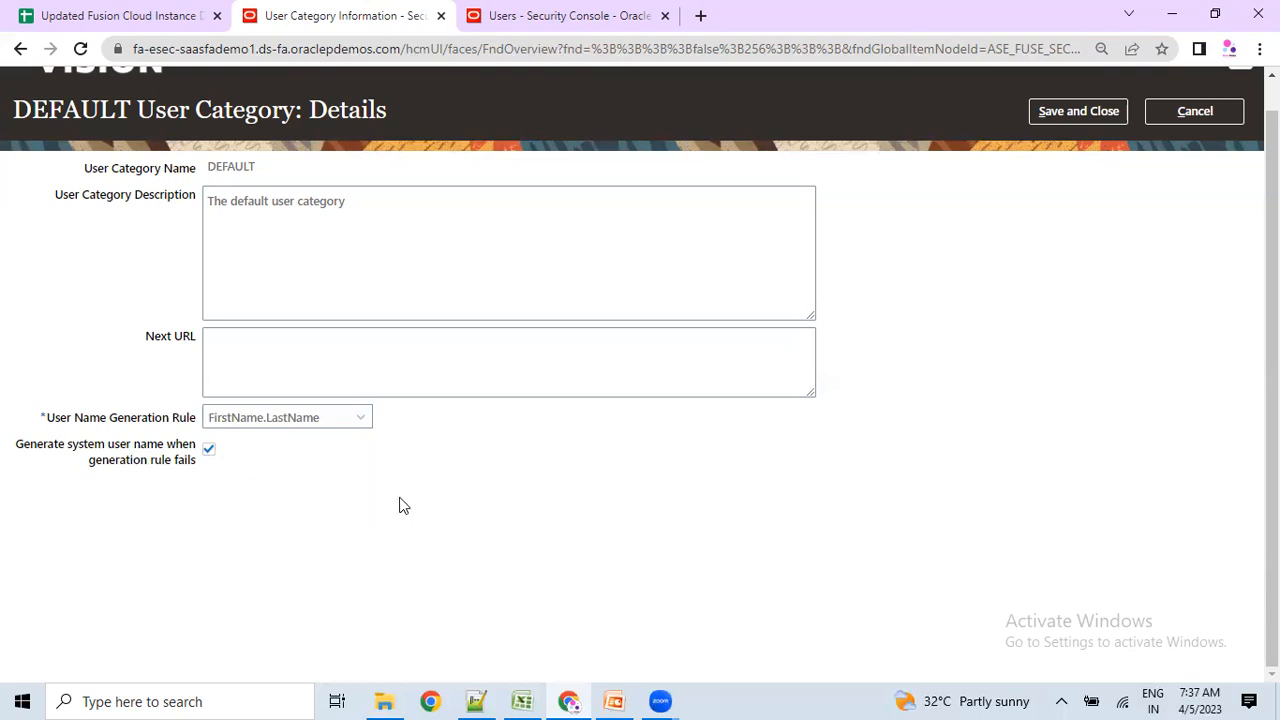
key(alt+Tab)
key(alt+Tab)
Paste the user name from line 14 onto line 17 and append 123.
click(477, 700)
drag(172, 376, 20, 376)
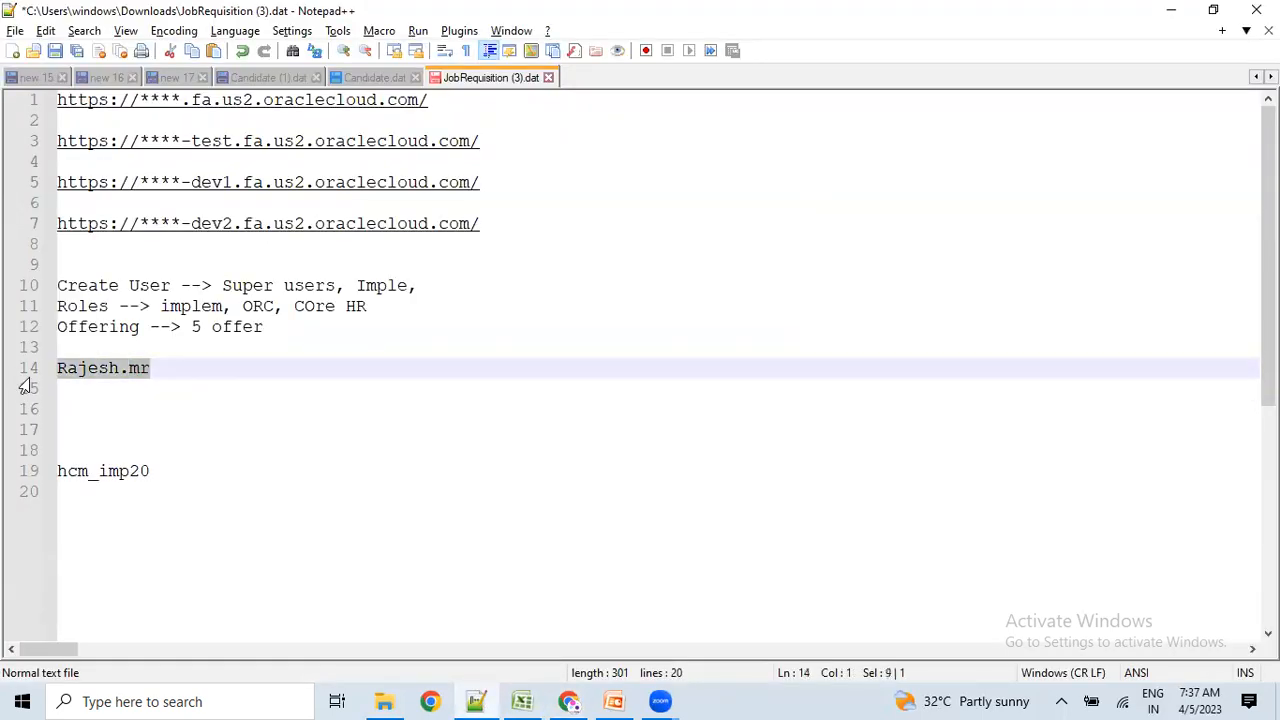
click(176, 382)
key(Return)
key(Return)
text(Rajesh.mr)
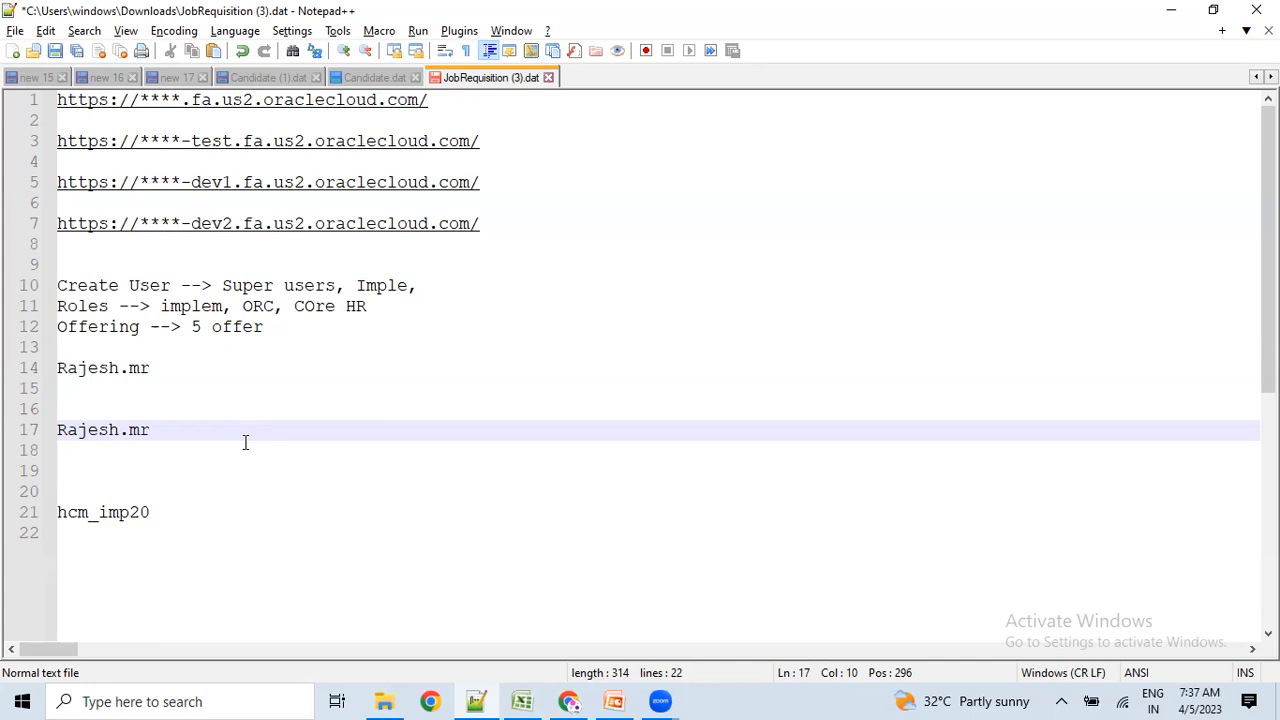
text(123)
drag(183, 431, 48, 428)
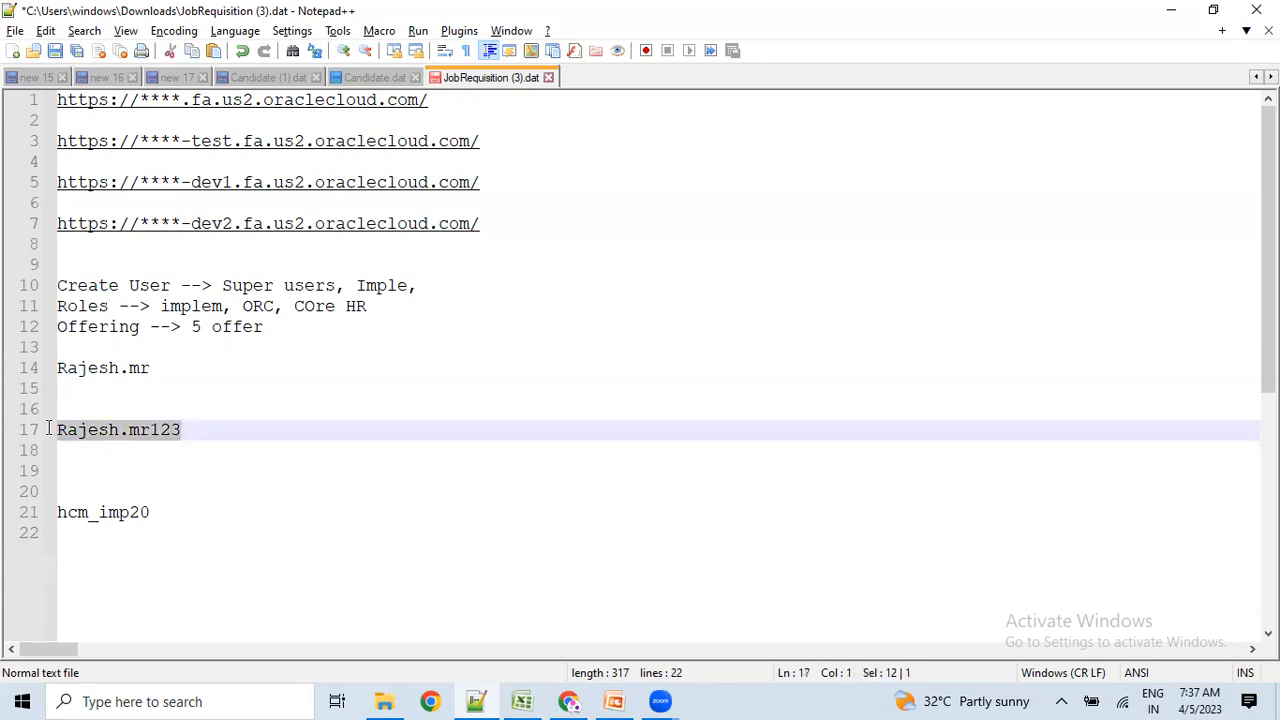
key(alt+Tab)
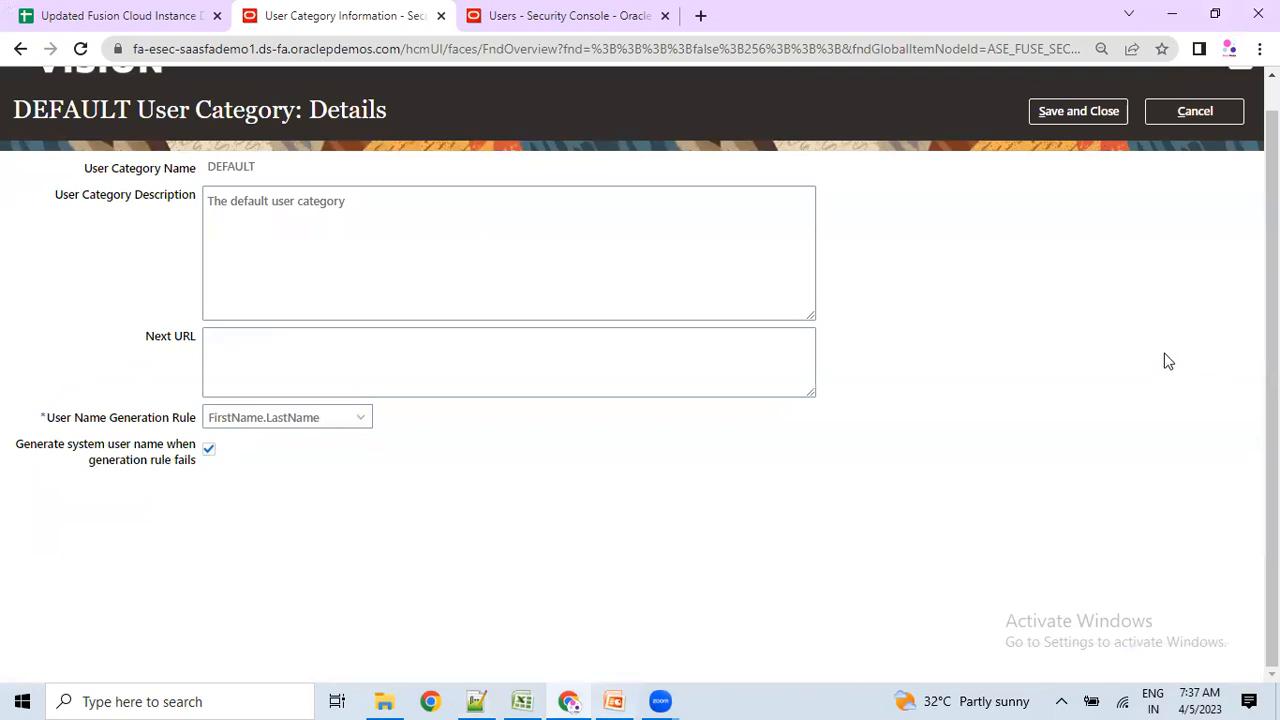
Cancel the DEFAULT user category edits without saving.
scroll(1050, 337, up, 1)
click(1152, 142)
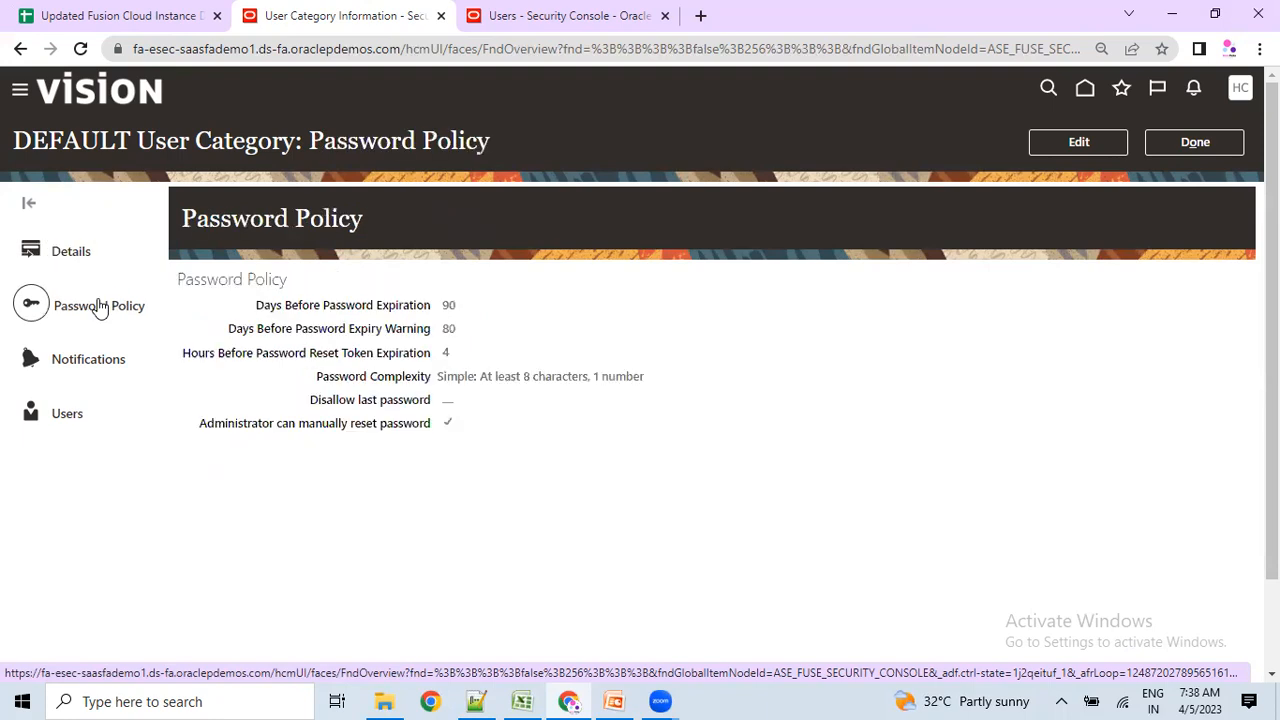
Review the password complexity, 90-day expiration, expiry warning and reset token settings.
drag(511, 376, 618, 372)
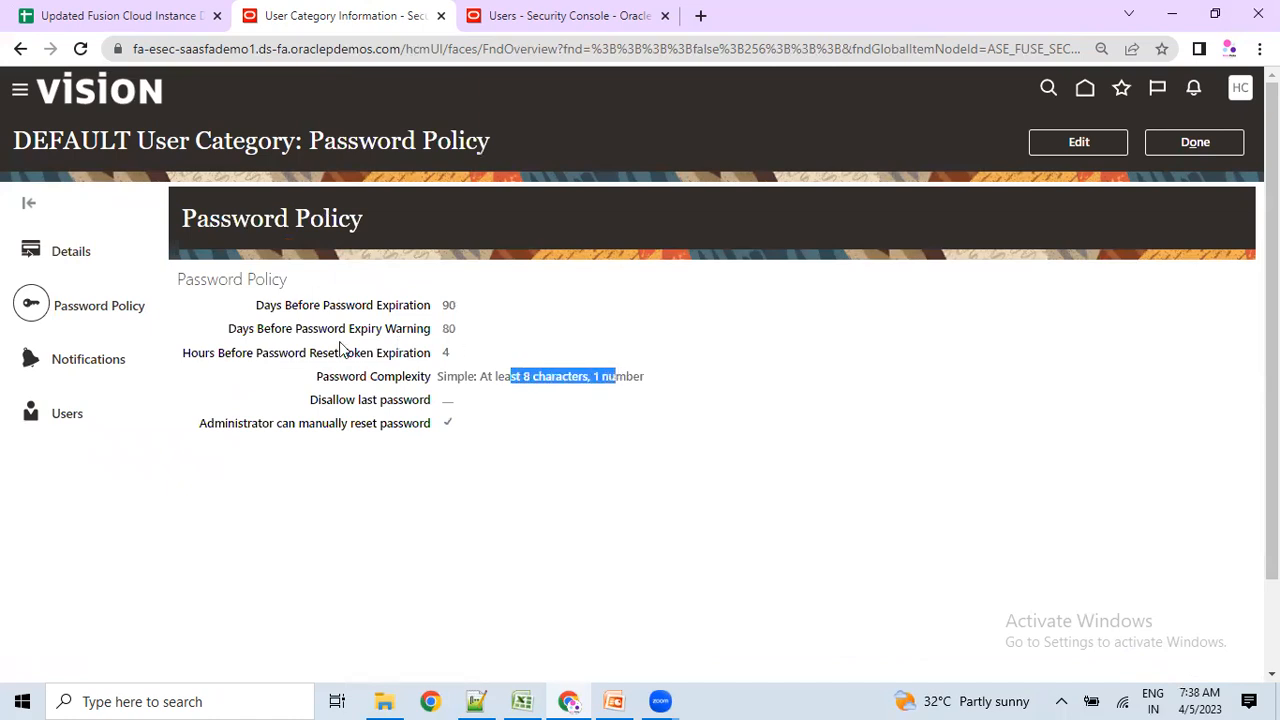
drag(364, 313, 463, 314)
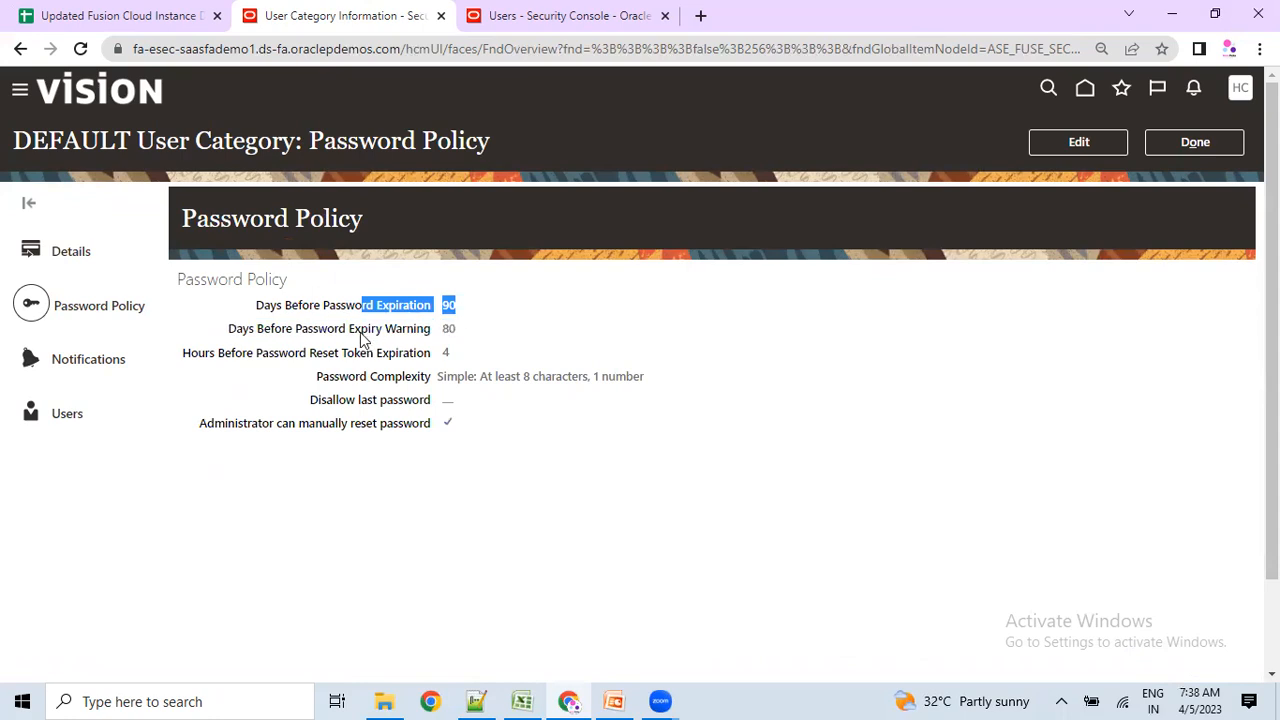
drag(302, 331, 463, 337)
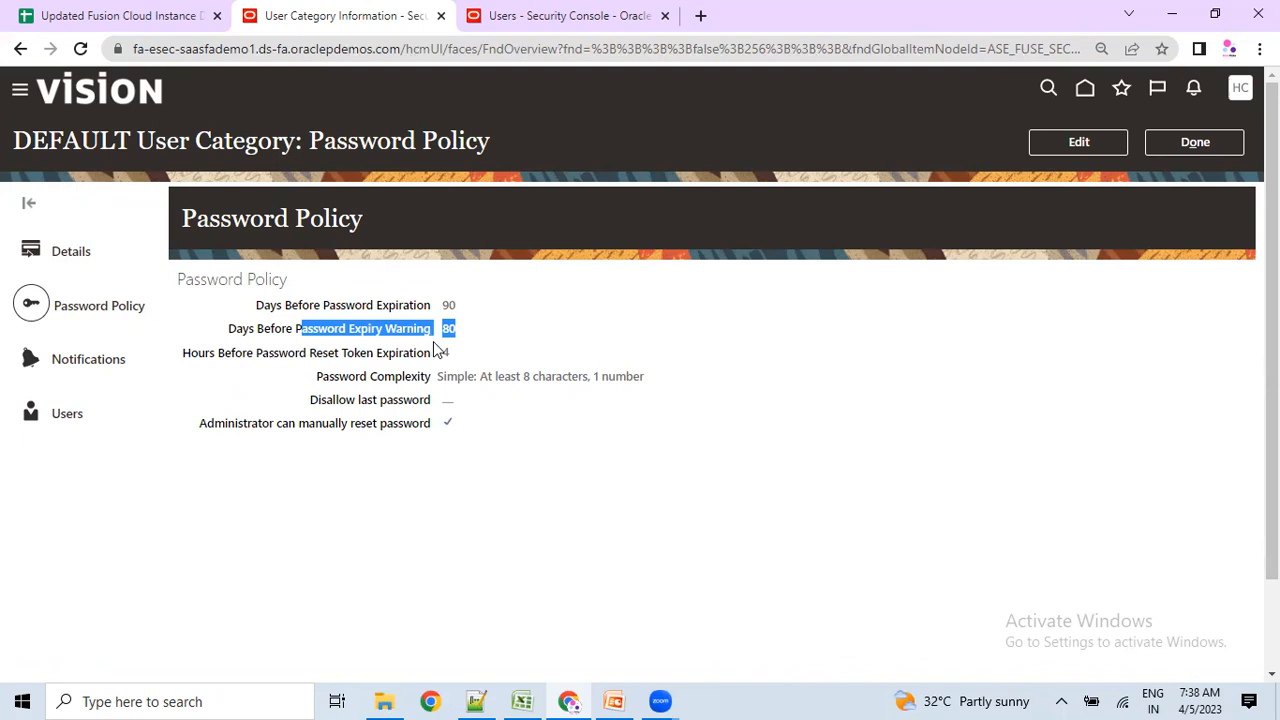
drag(367, 354, 606, 391)
click(448, 467)
Review the Disallow last password and manual reset settings, plus the Password Policy heading.
drag(337, 401, 420, 403)
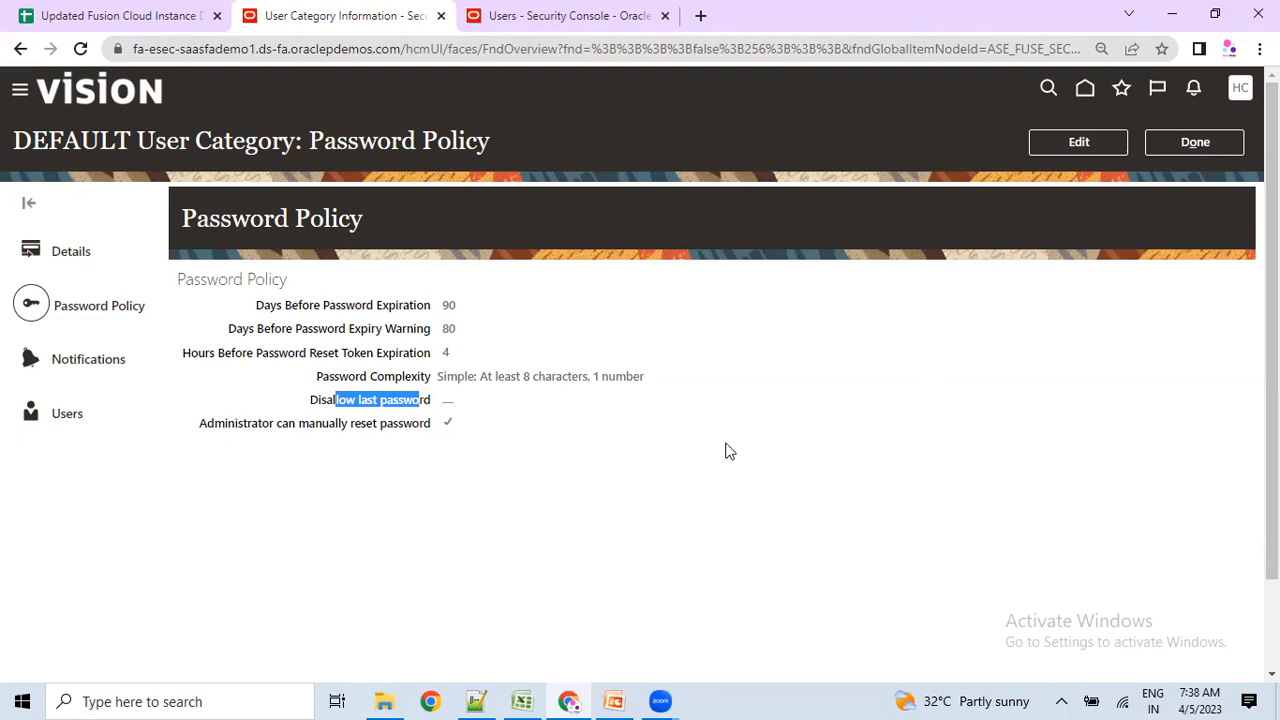
click(363, 506)
drag(251, 423, 433, 424)
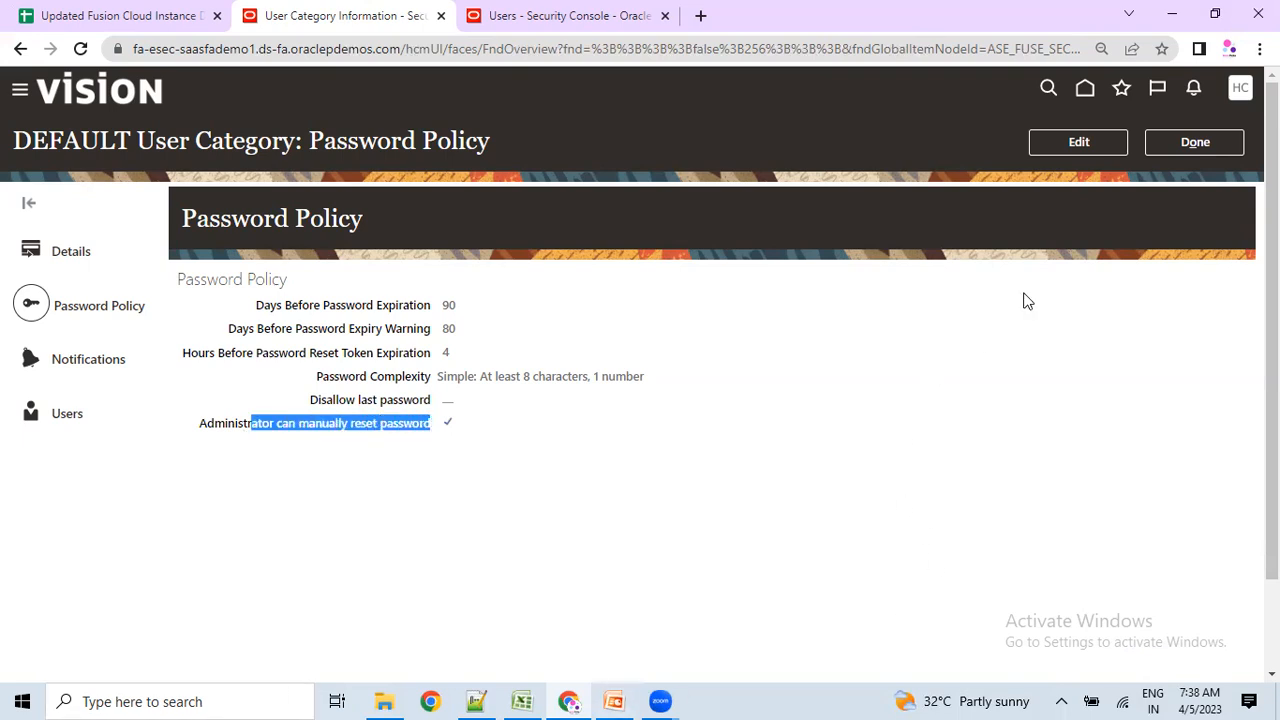
click(744, 437)
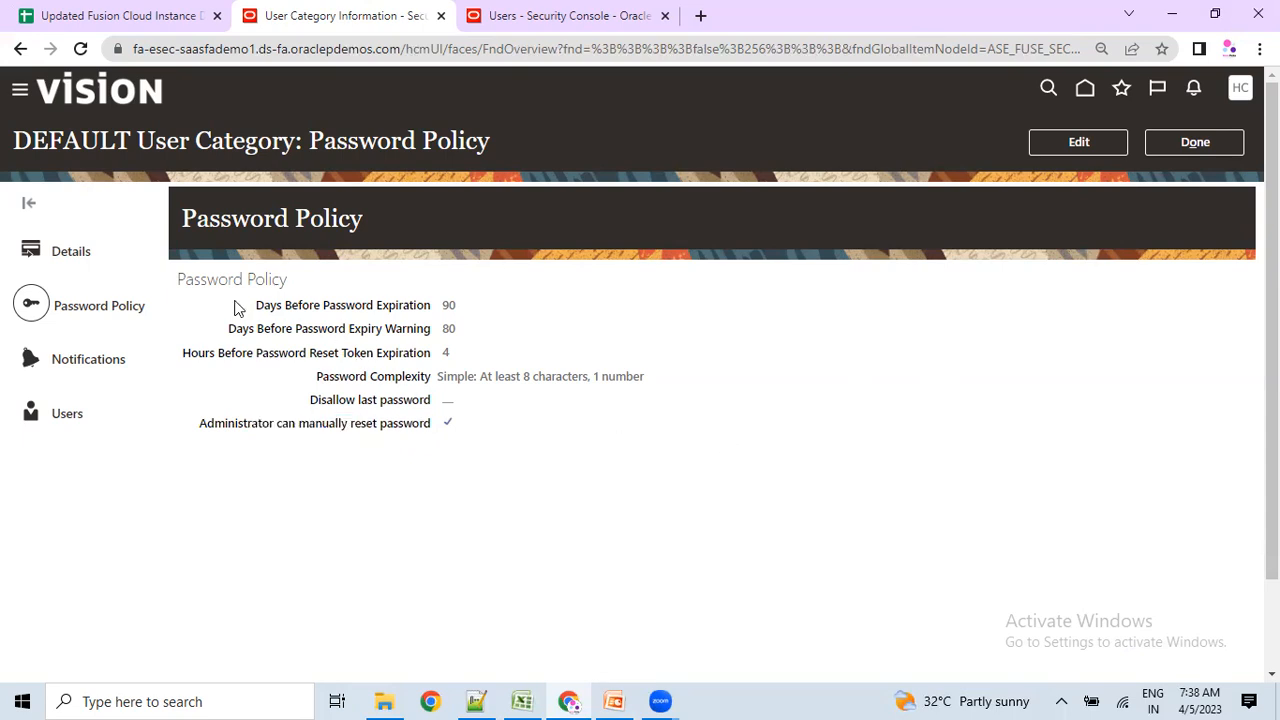
drag(184, 278, 291, 287)
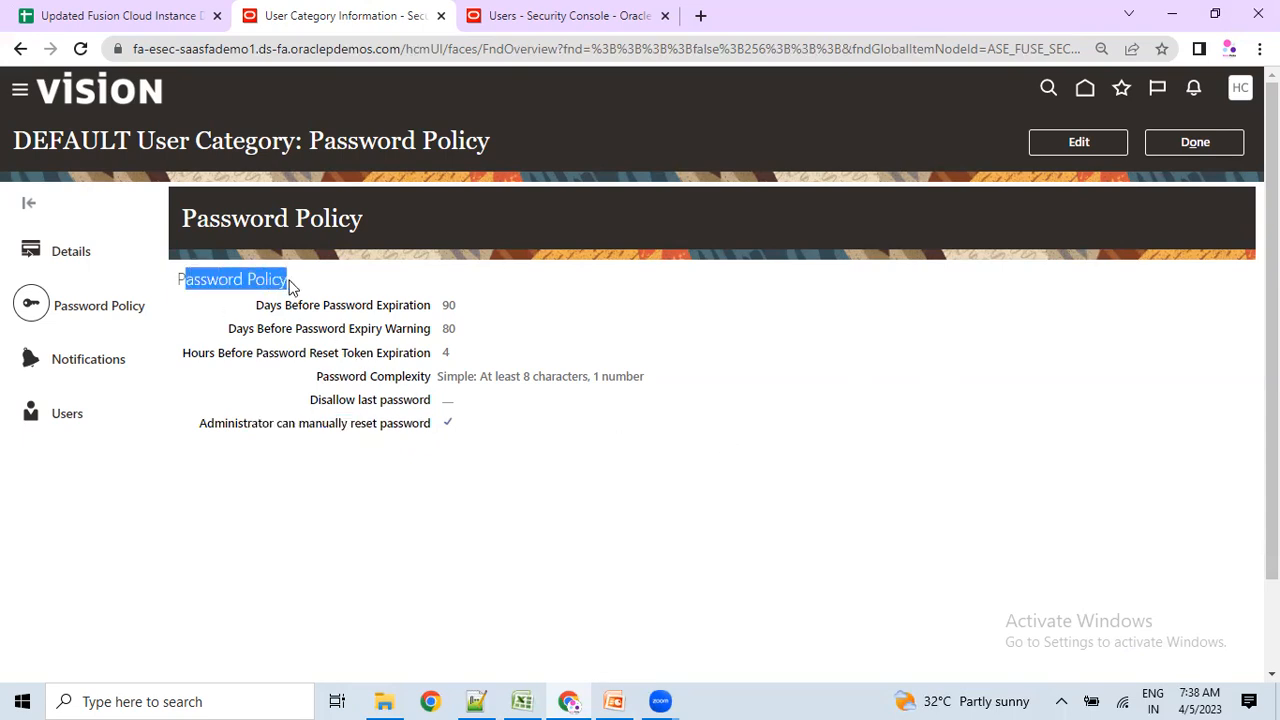
drag(32, 141, 455, 145)
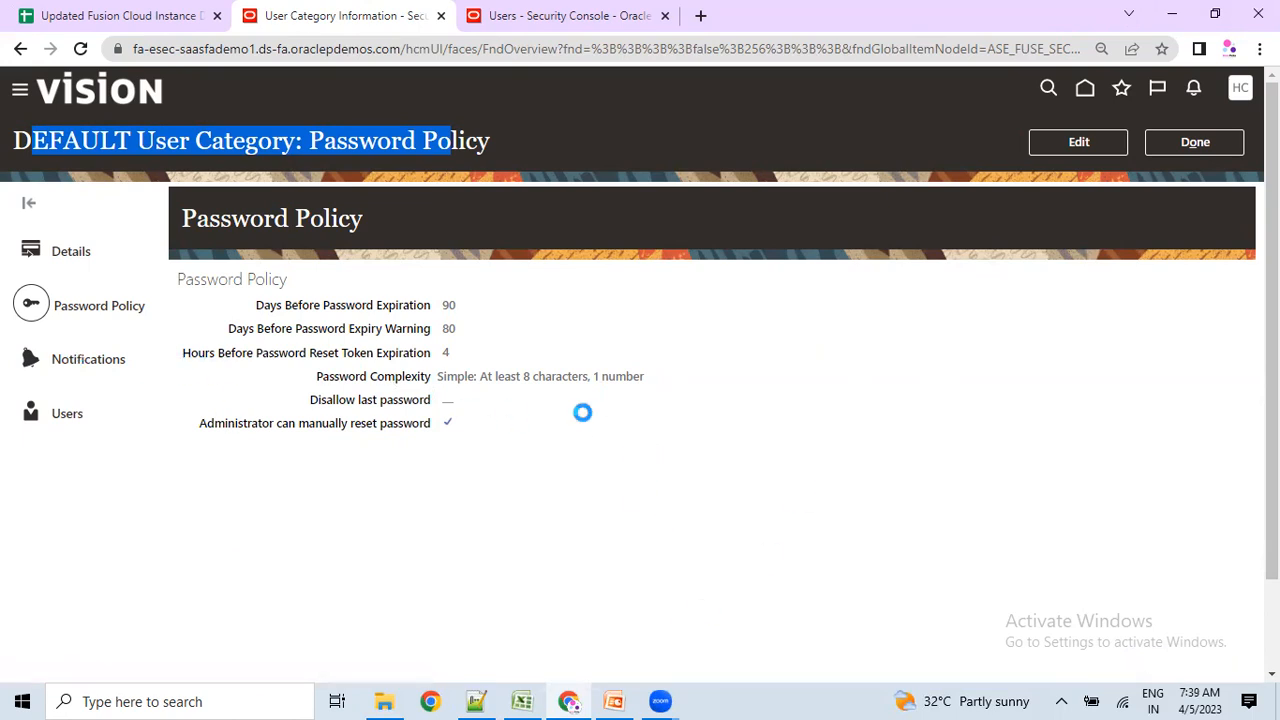
scroll(494, 432, down, 2)
scroll(492, 431, up, 2)
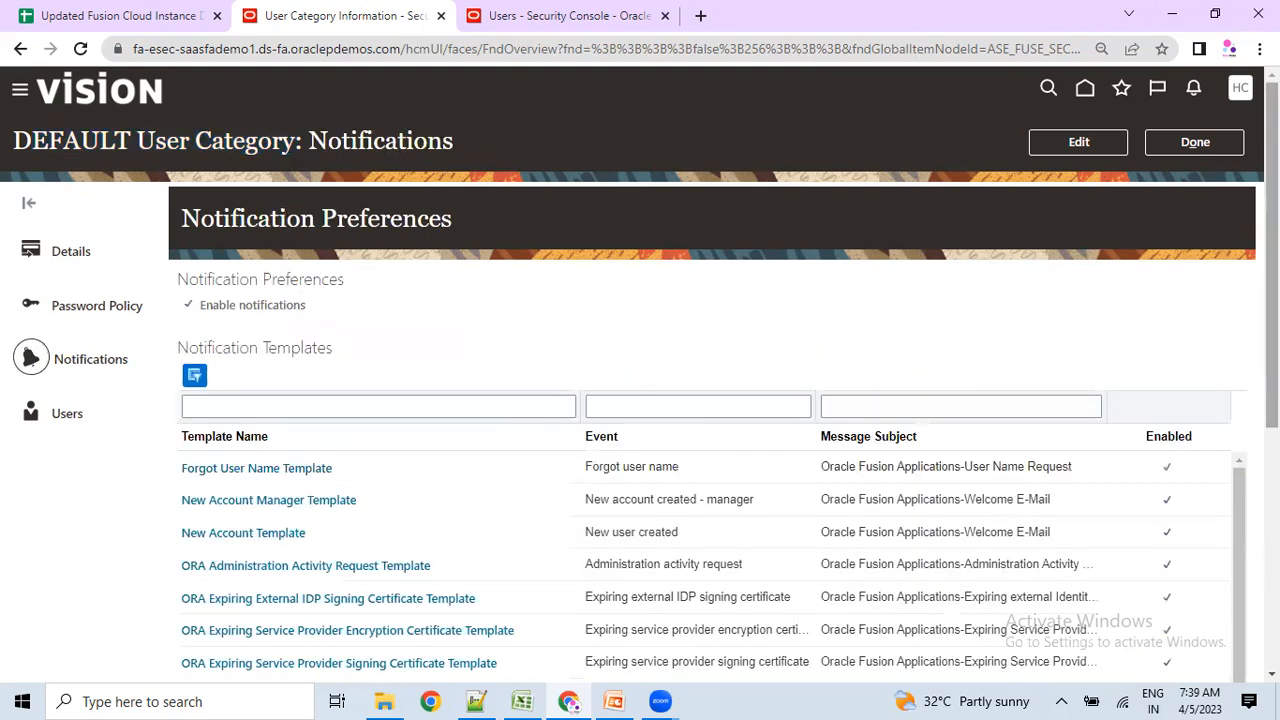
Open the Forgot User Name Template from the Notification Templates table.
scroll(480, 318, down, 2)
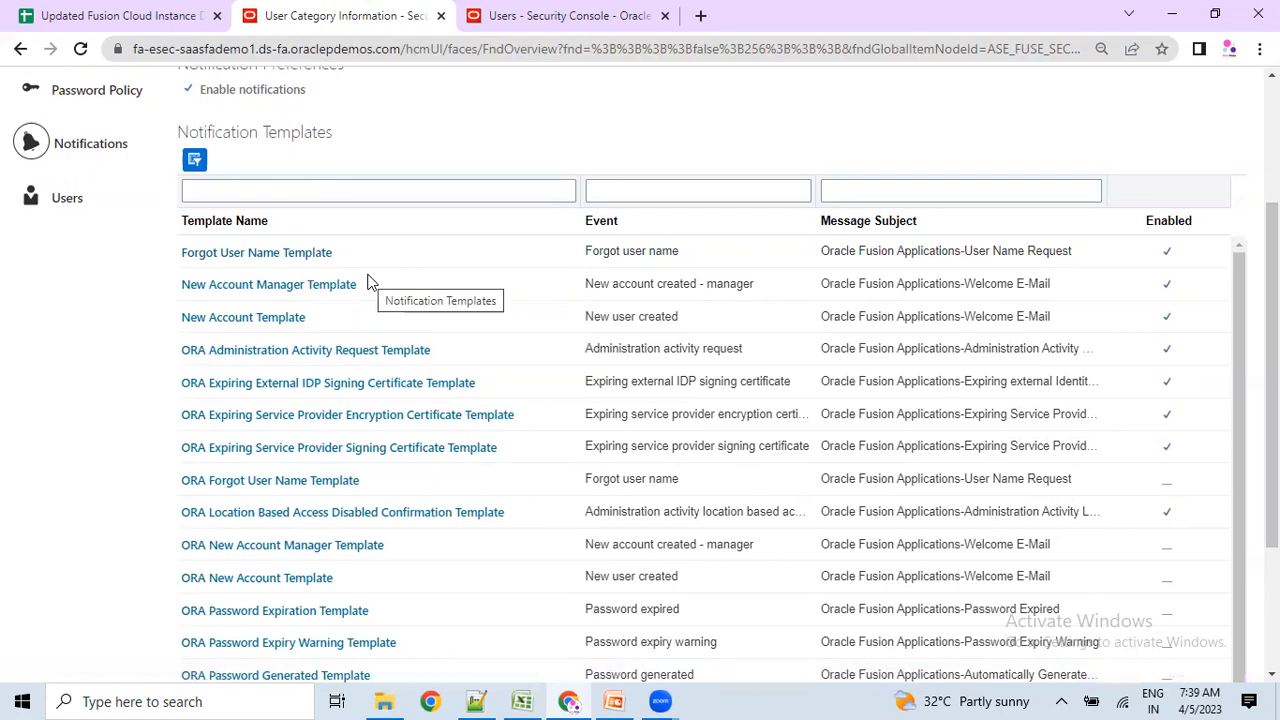
click(278, 253)
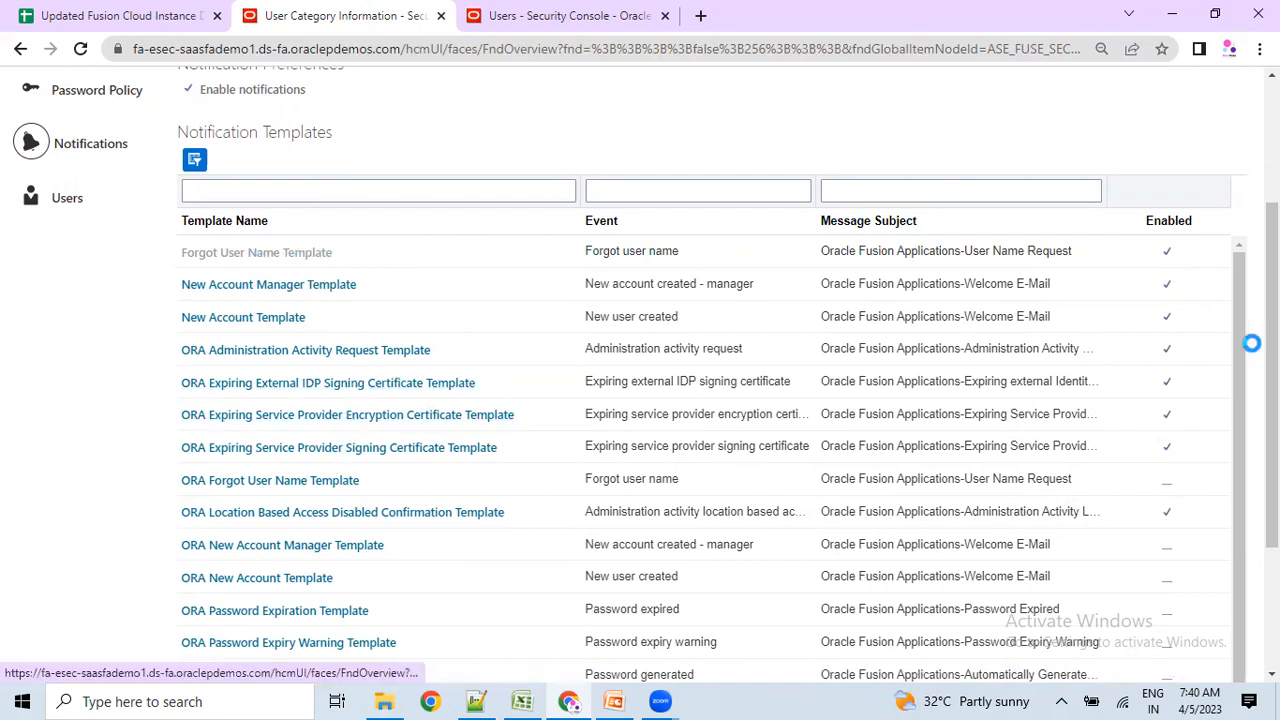
scroll(1223, 386, down, 1)
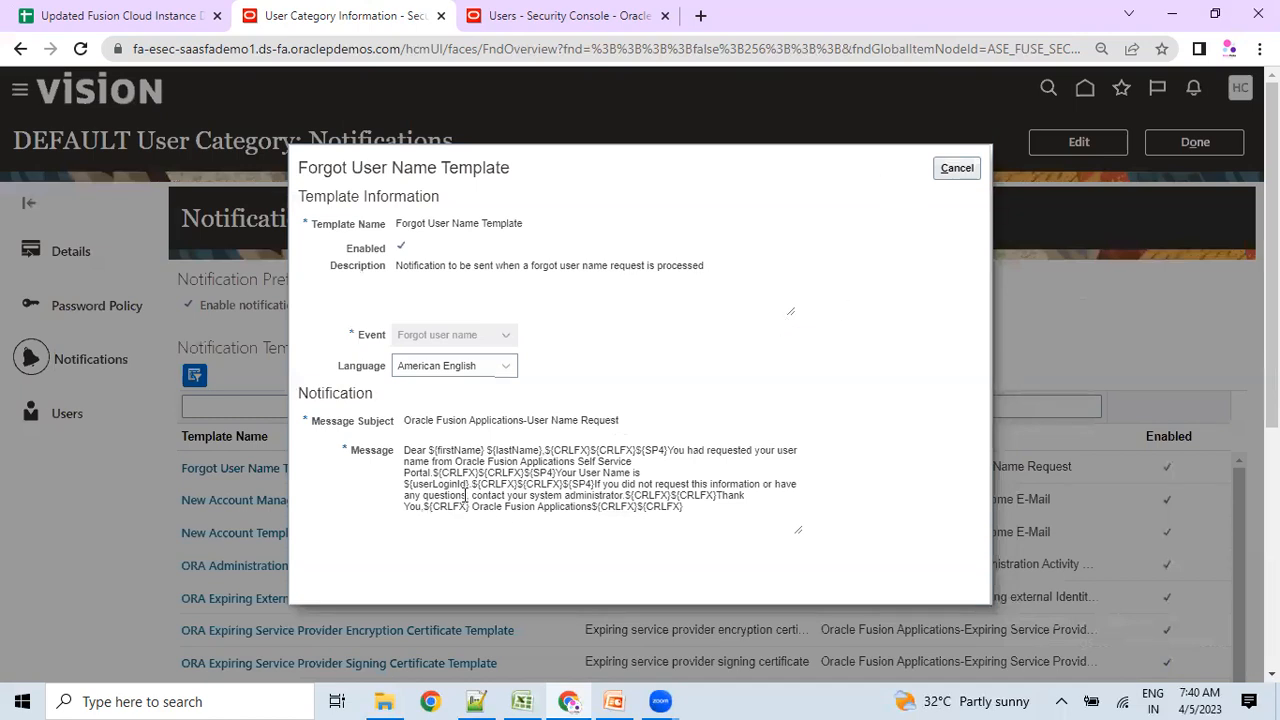
Read through the Forgot User Name message text, then cancel the template dialog.
drag(405, 452, 638, 452)
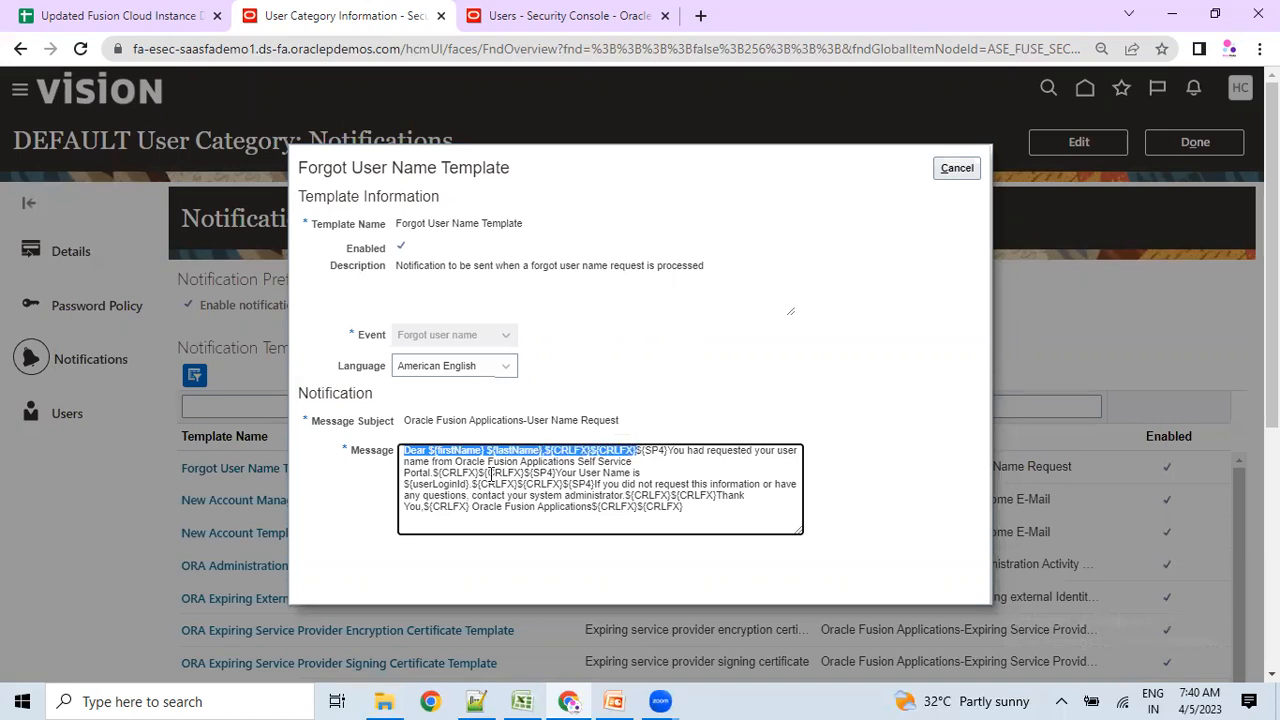
drag(716, 513, 352, 443)
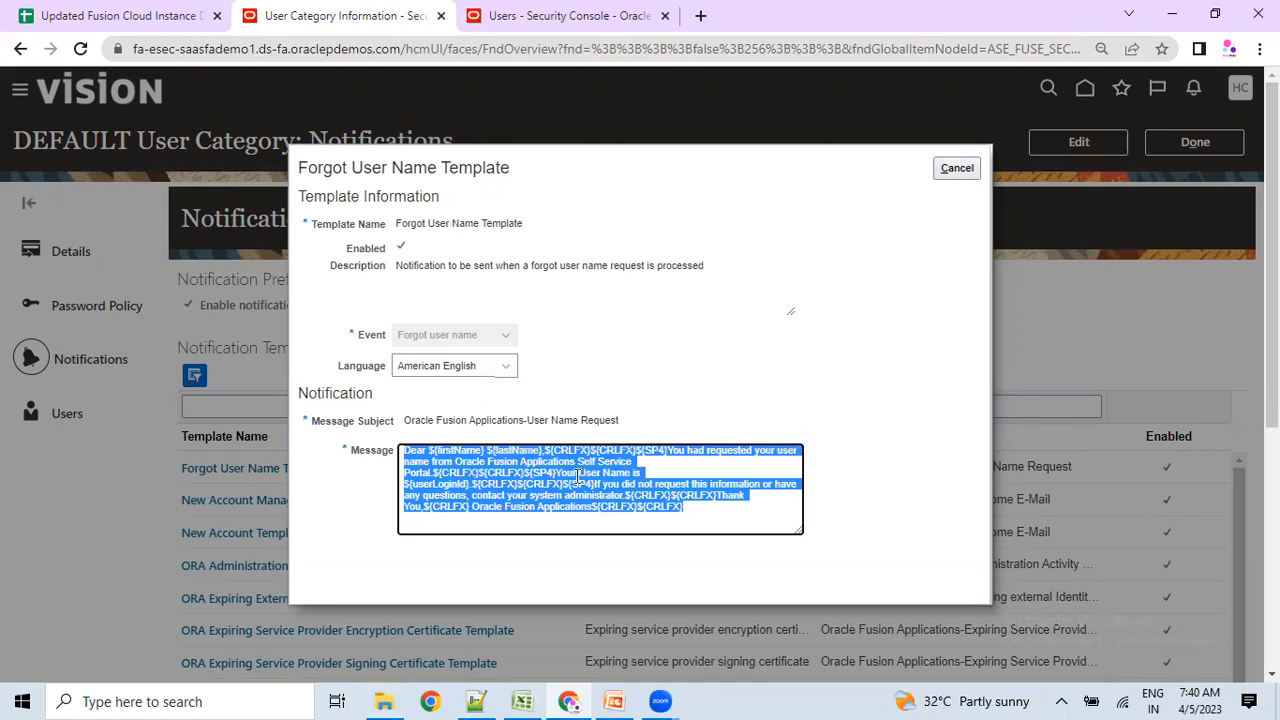
click(714, 521)
drag(727, 517, 373, 460)
click(955, 168)
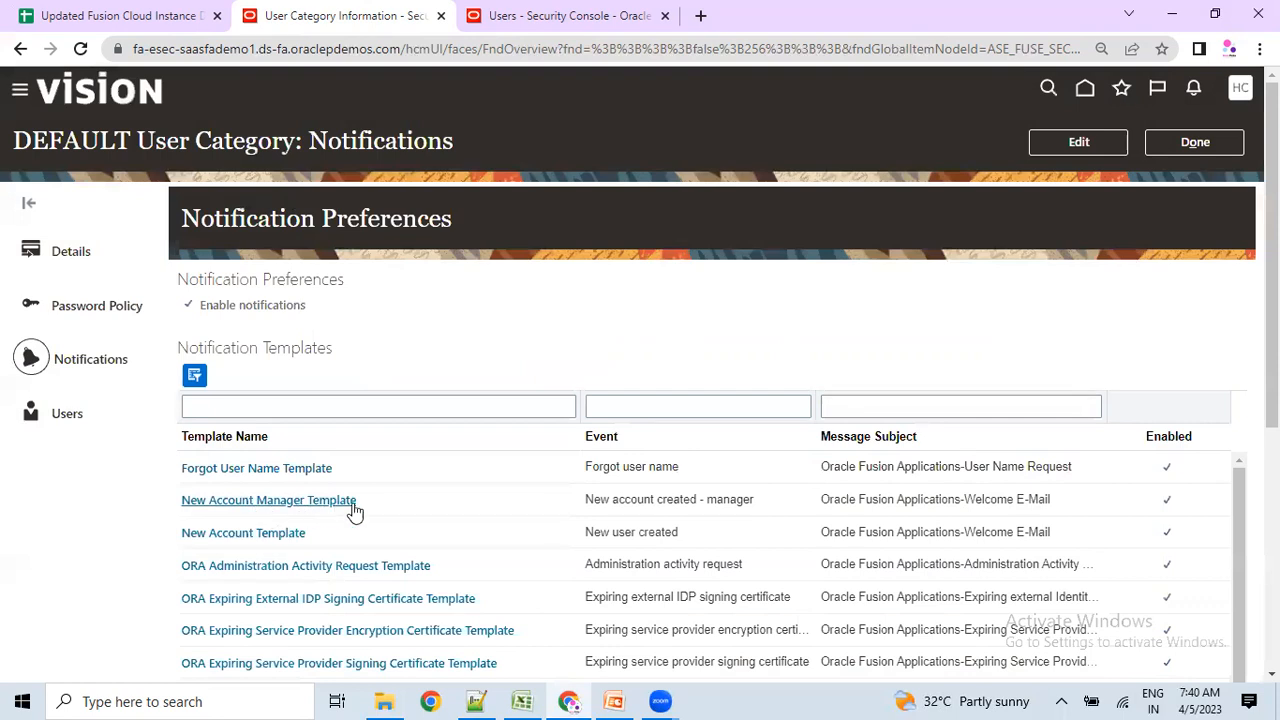
Filter the notification templates by event, replacing the mistyped 'forgo' with 'pas' to show password events.
scroll(1243, 366, down, 1)
click(706, 330)
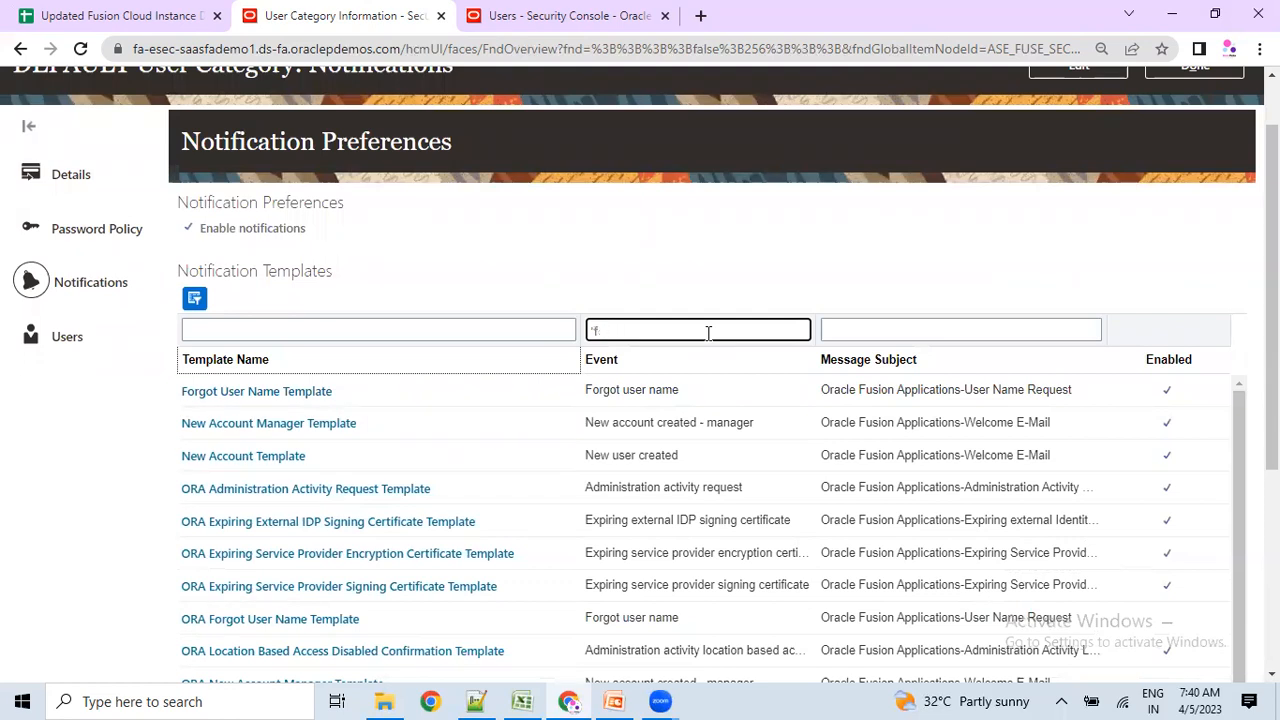
text(forgort)
key(Return)
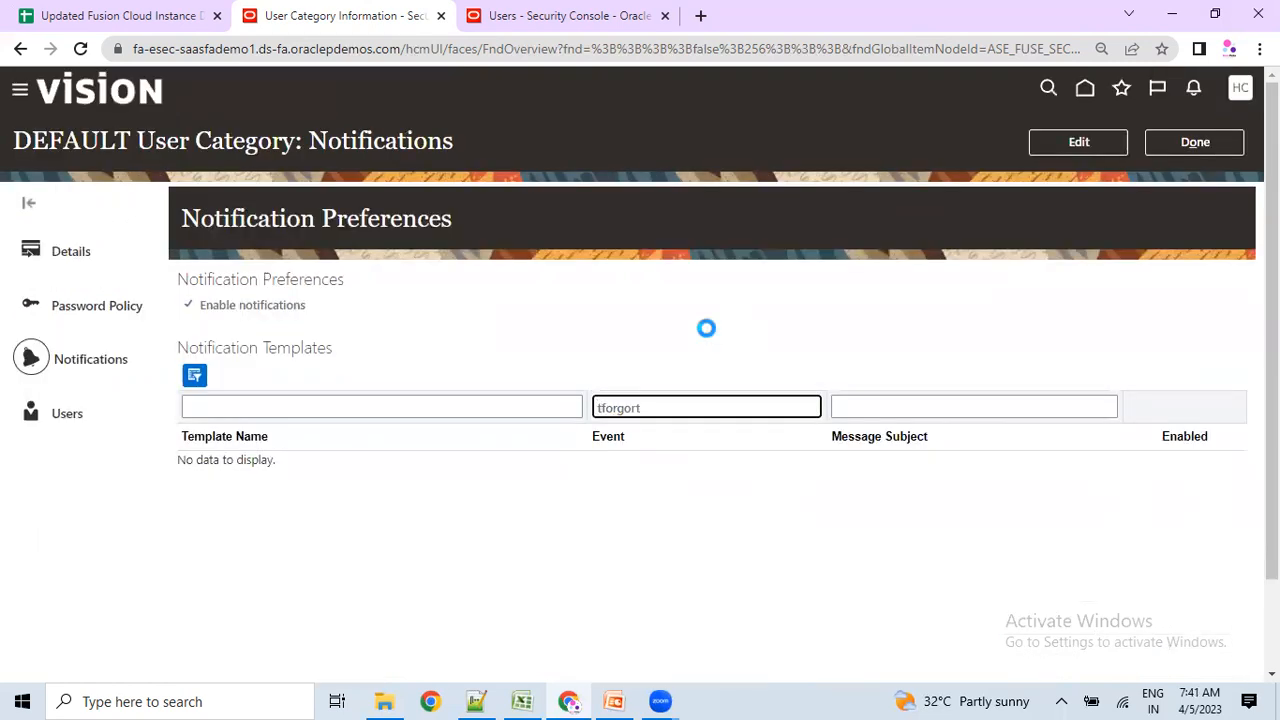
drag(650, 410, 594, 391)
key(BackSpace)
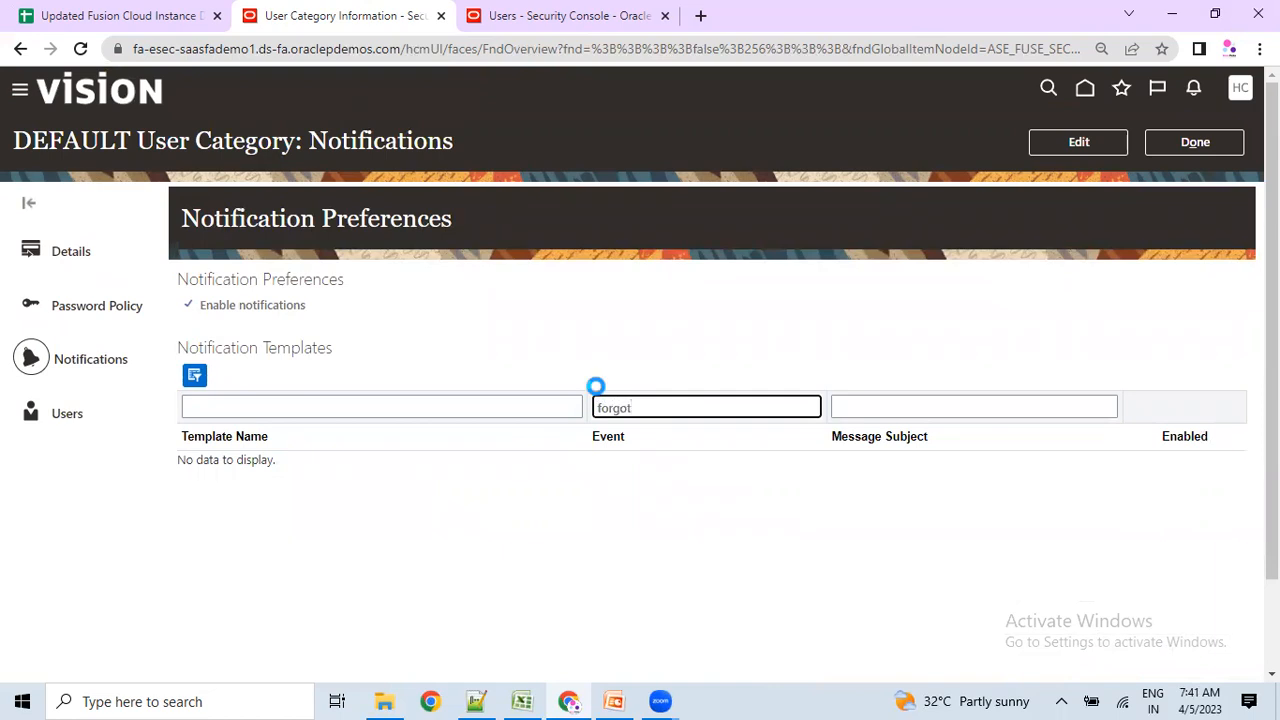
drag(629, 467, 668, 466)
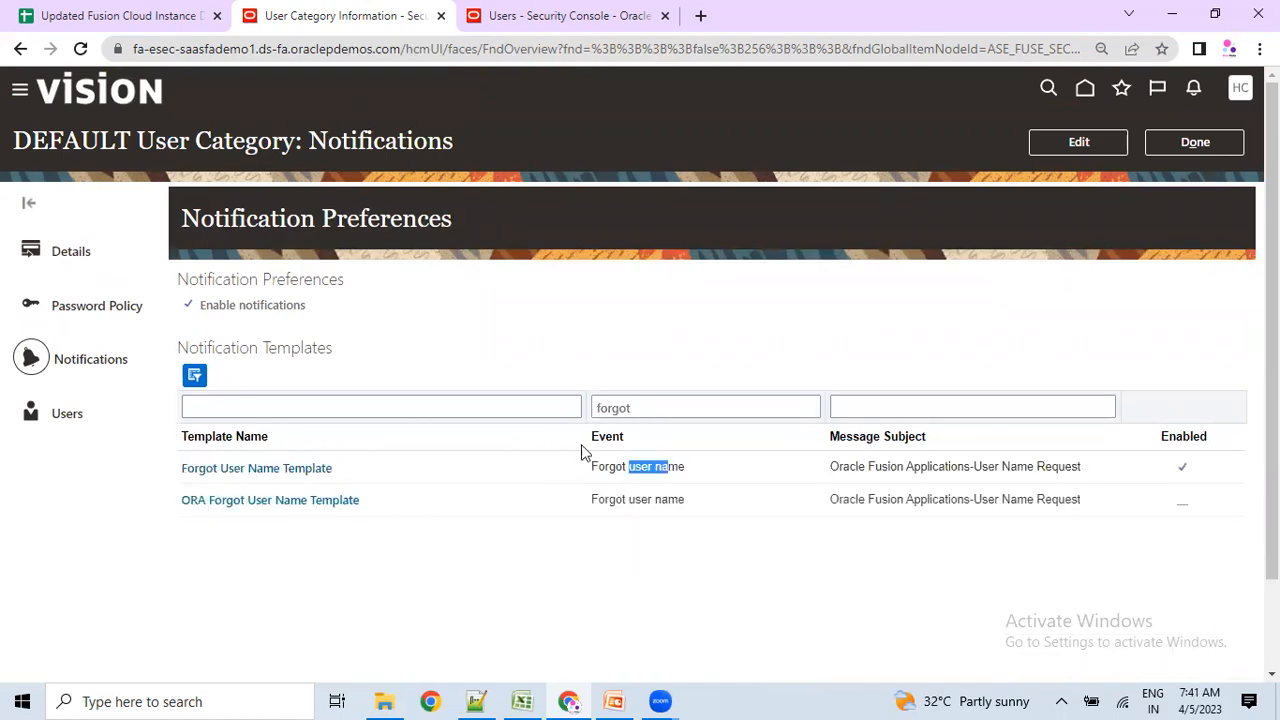
drag(661, 412, 554, 410)
text(password)
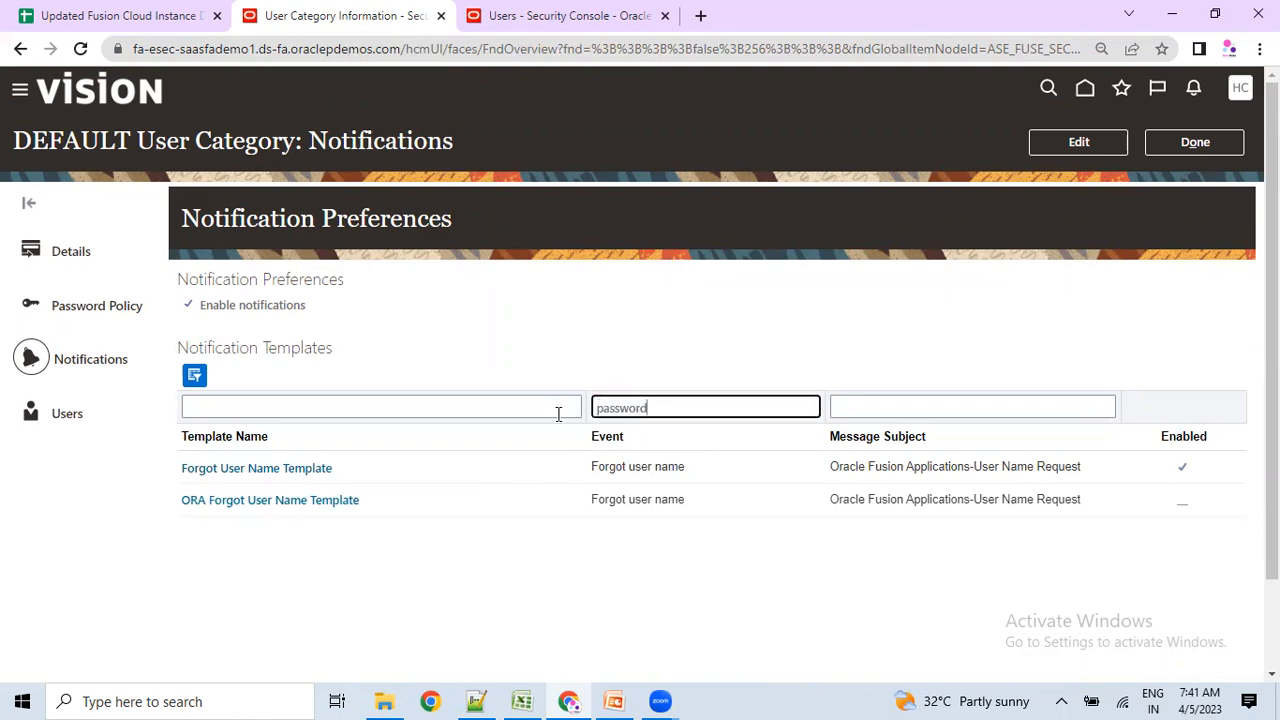
key(Return)
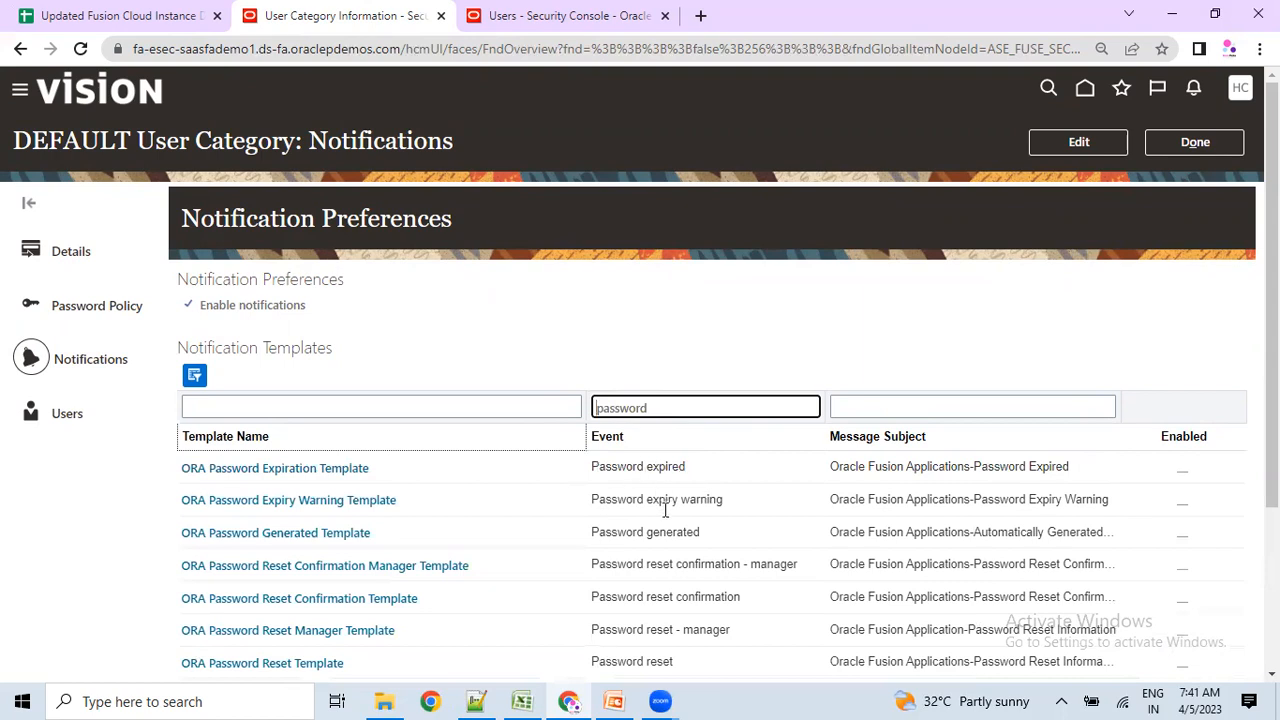
Review the Password reset, expired and generated templates and the Enable notifications setting, then enter edit mode.
scroll(1272, 430, down, 1)
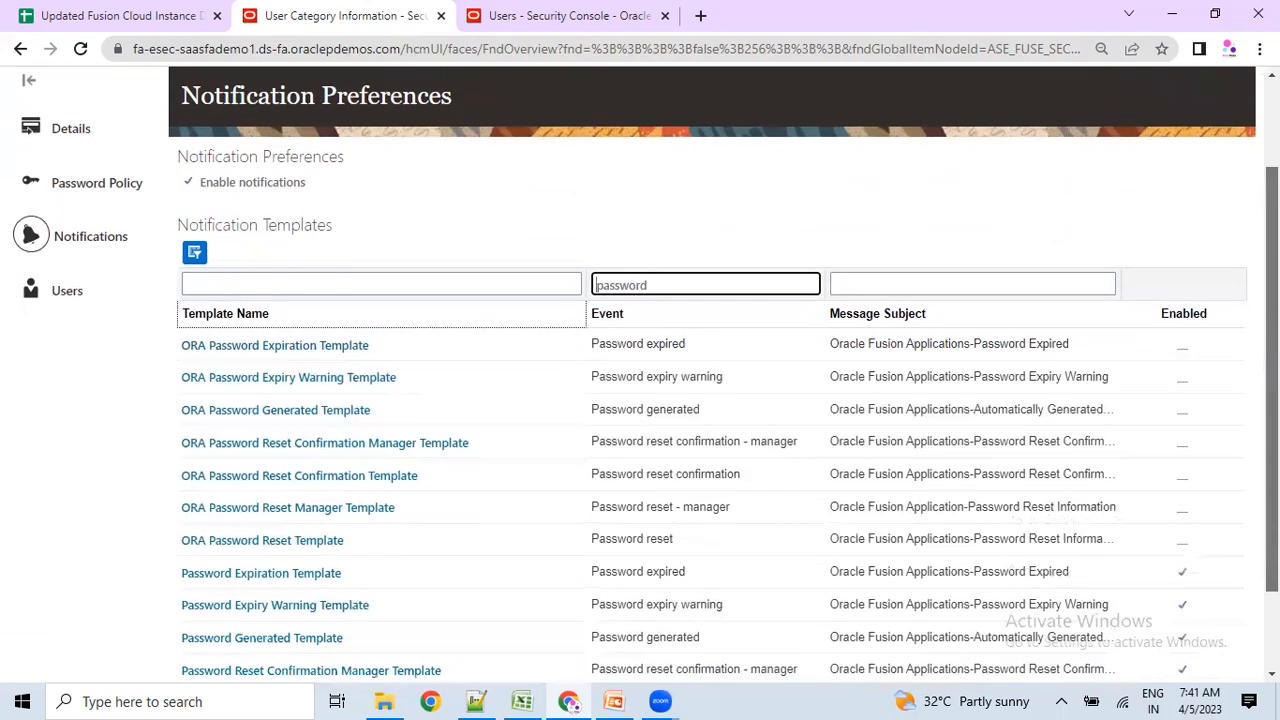
scroll(1010, 480, down, 1)
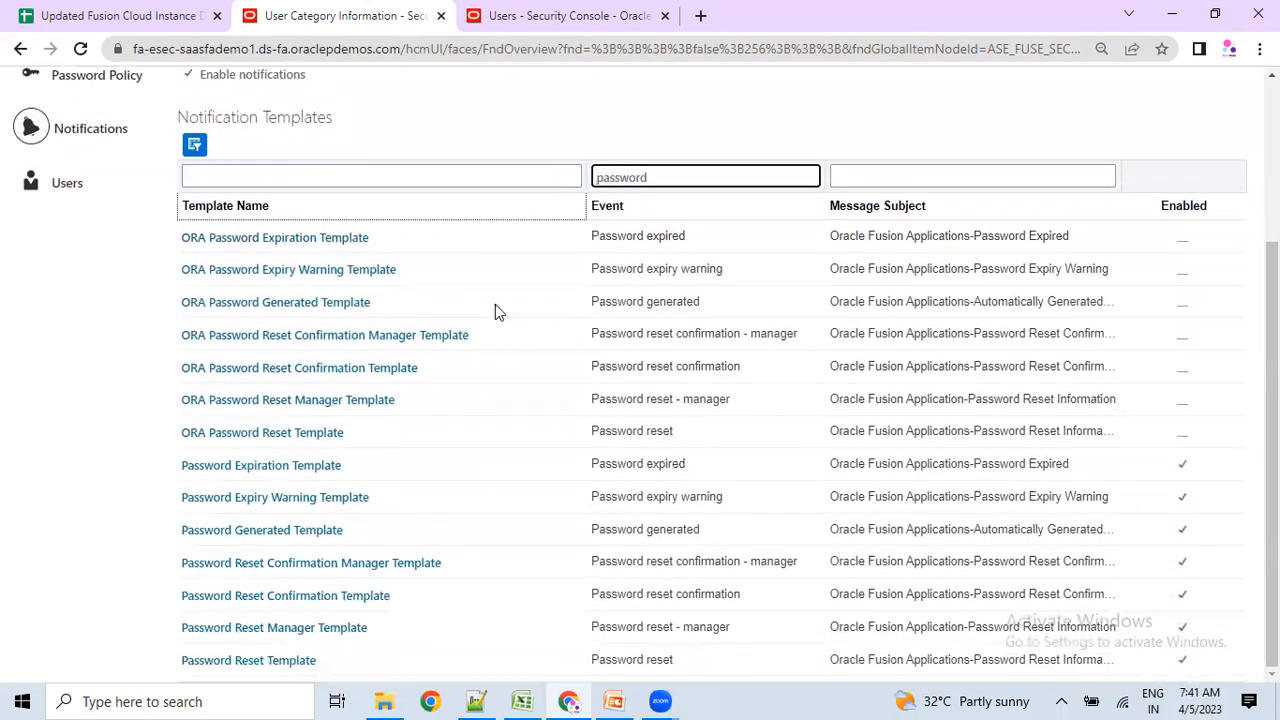
drag(611, 433, 697, 440)
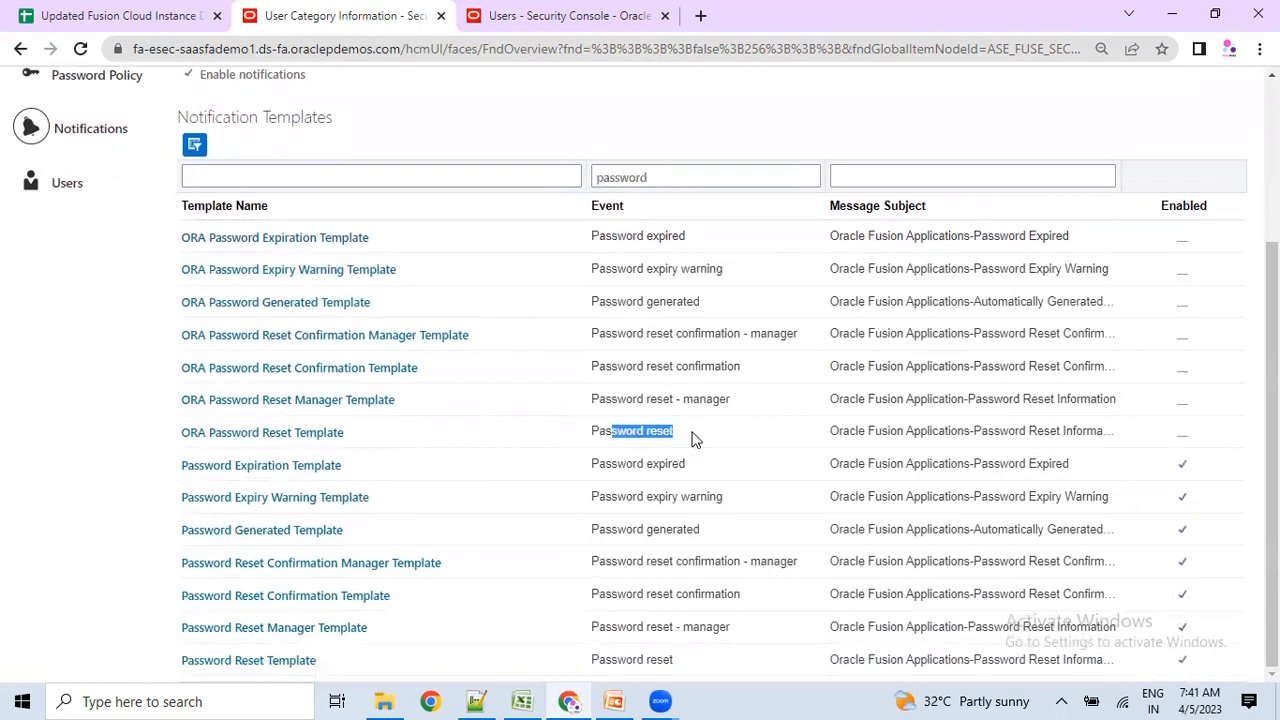
drag(613, 467, 678, 466)
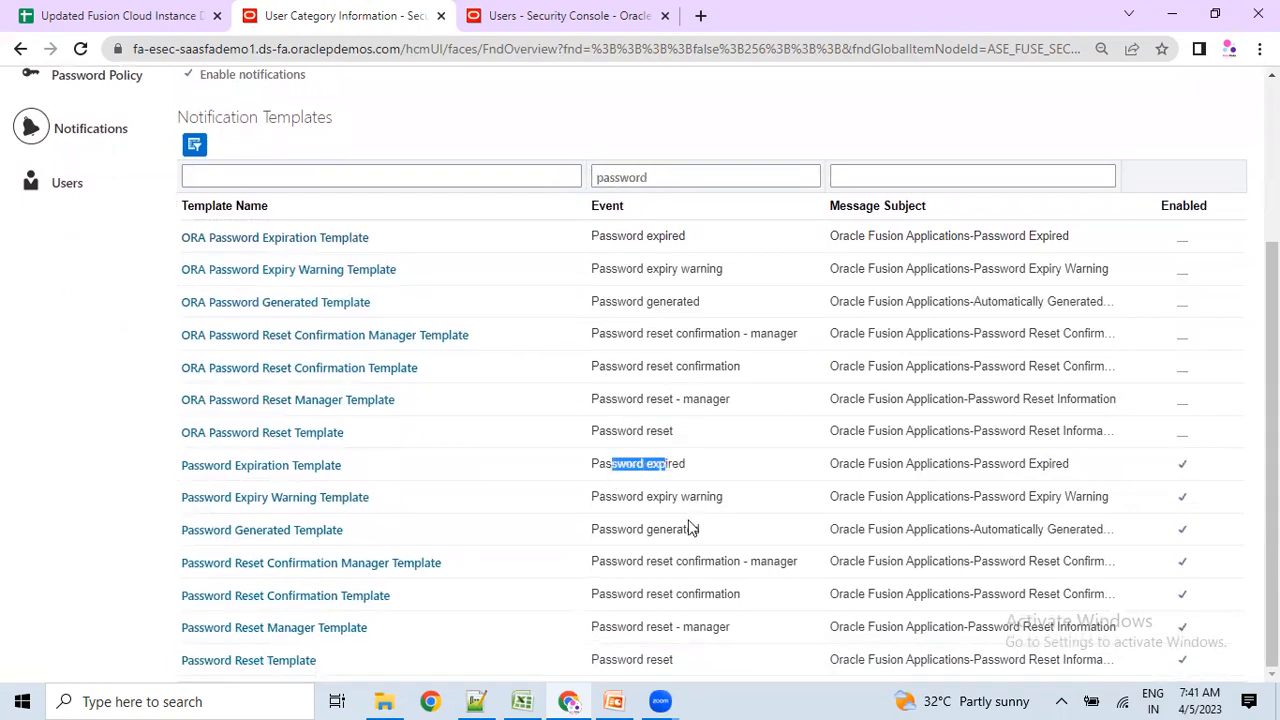
click(645, 535)
drag(645, 535, 700, 530)
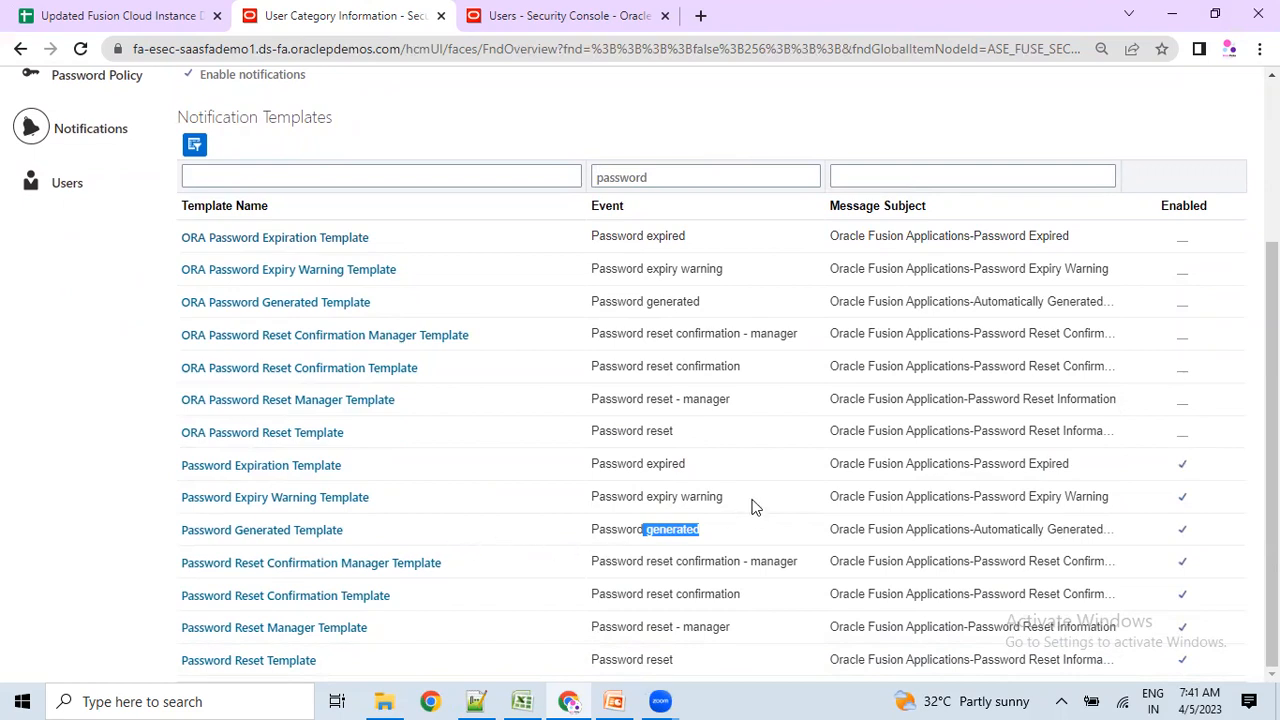
scroll(756, 475, up, 3)
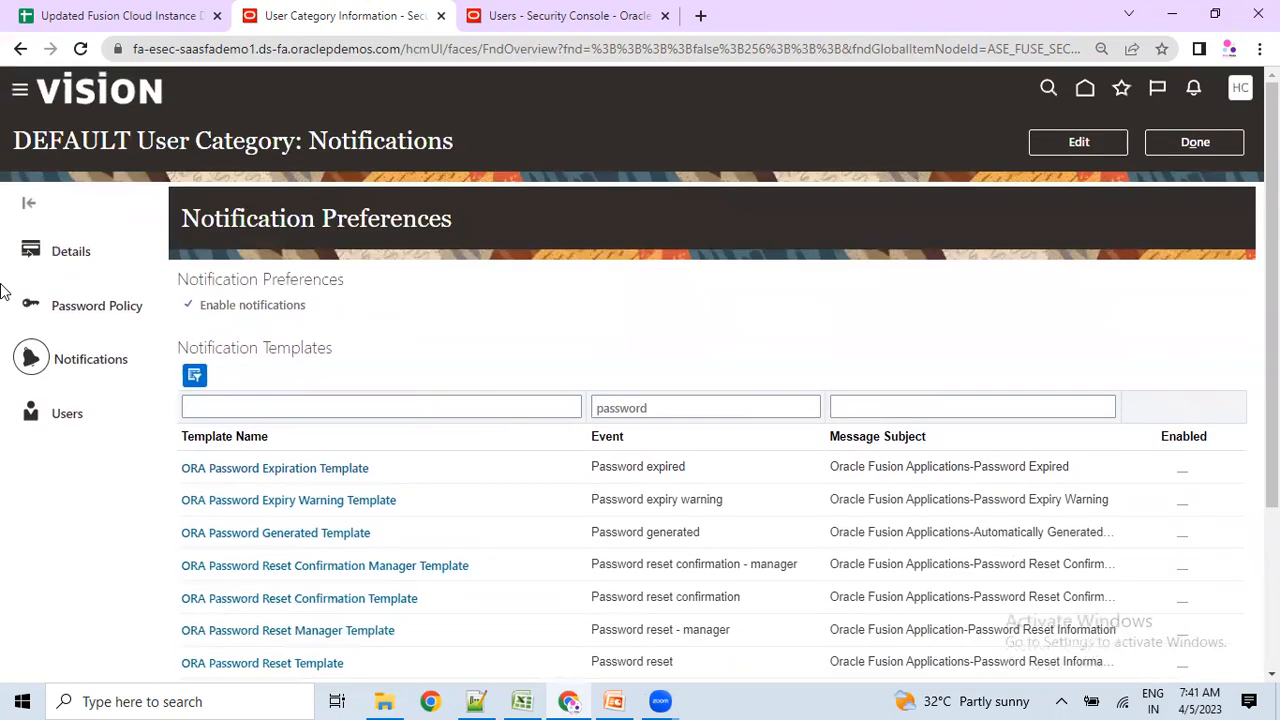
drag(200, 309, 289, 308)
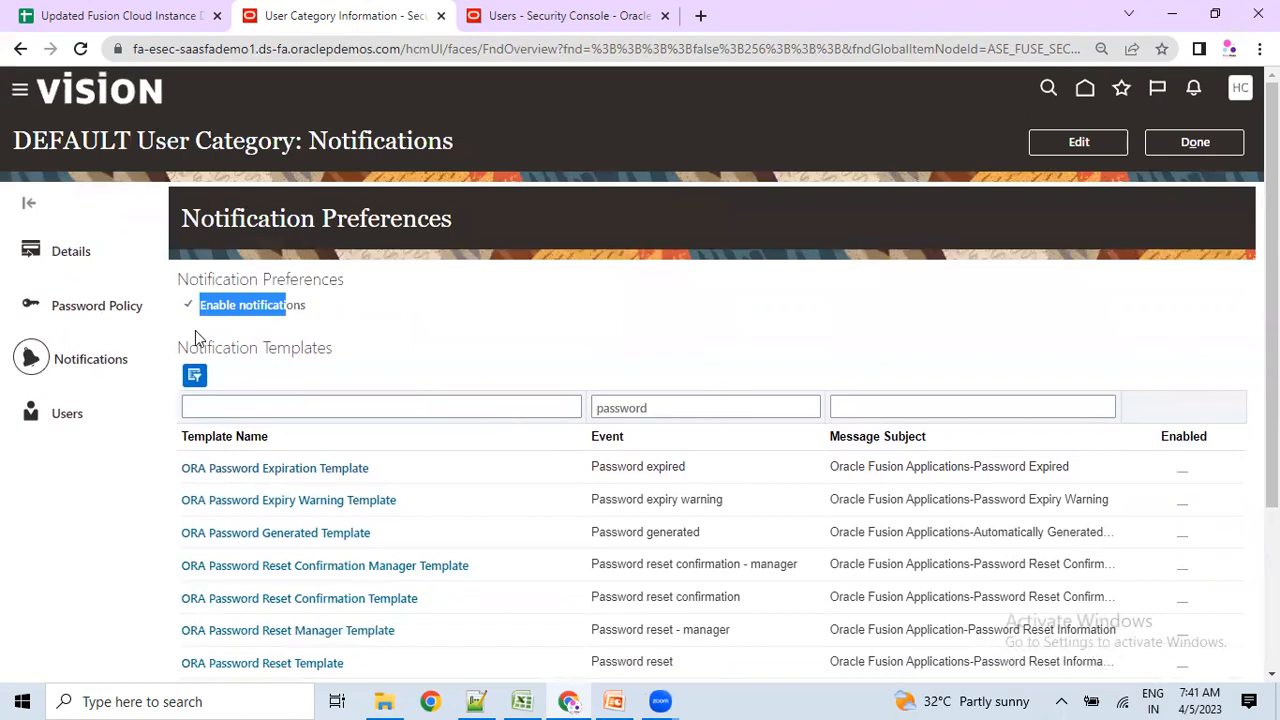
drag(185, 313, 217, 312)
click(1085, 143)
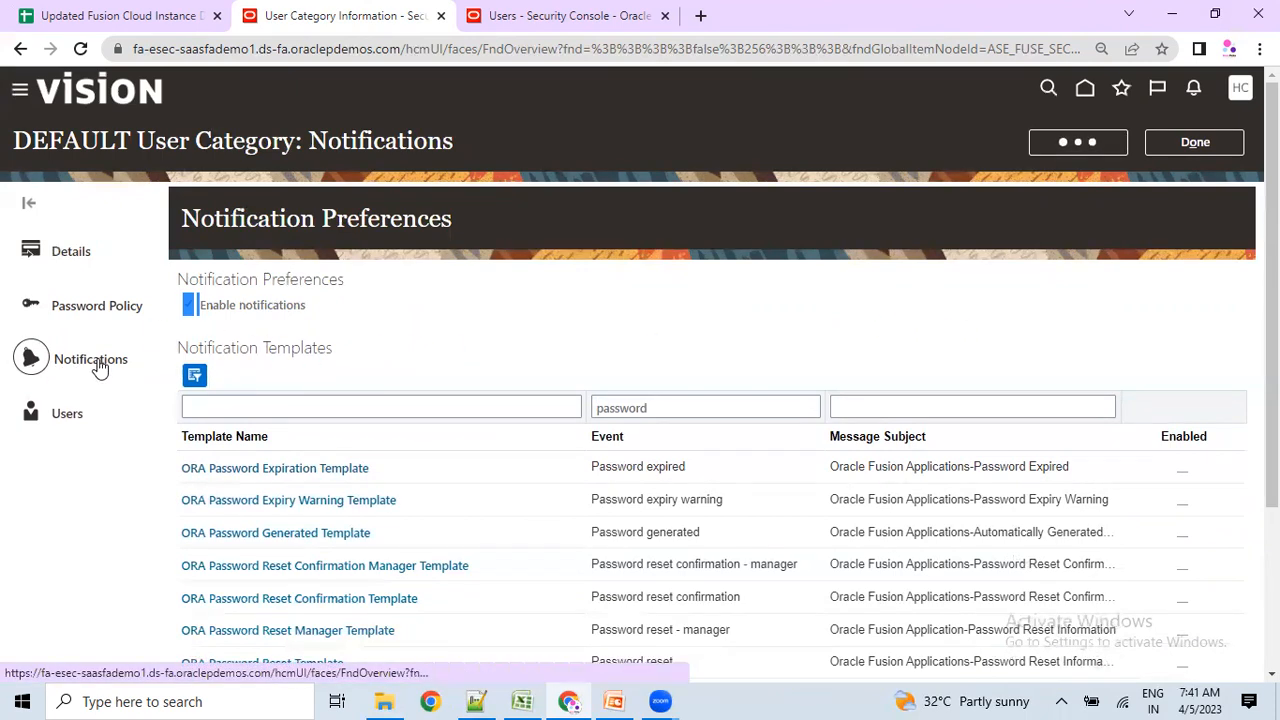
Toggle Enable notifications off and back on, finish with Done, then go to the User Accounts tab.
scroll(626, 557, down, 2)
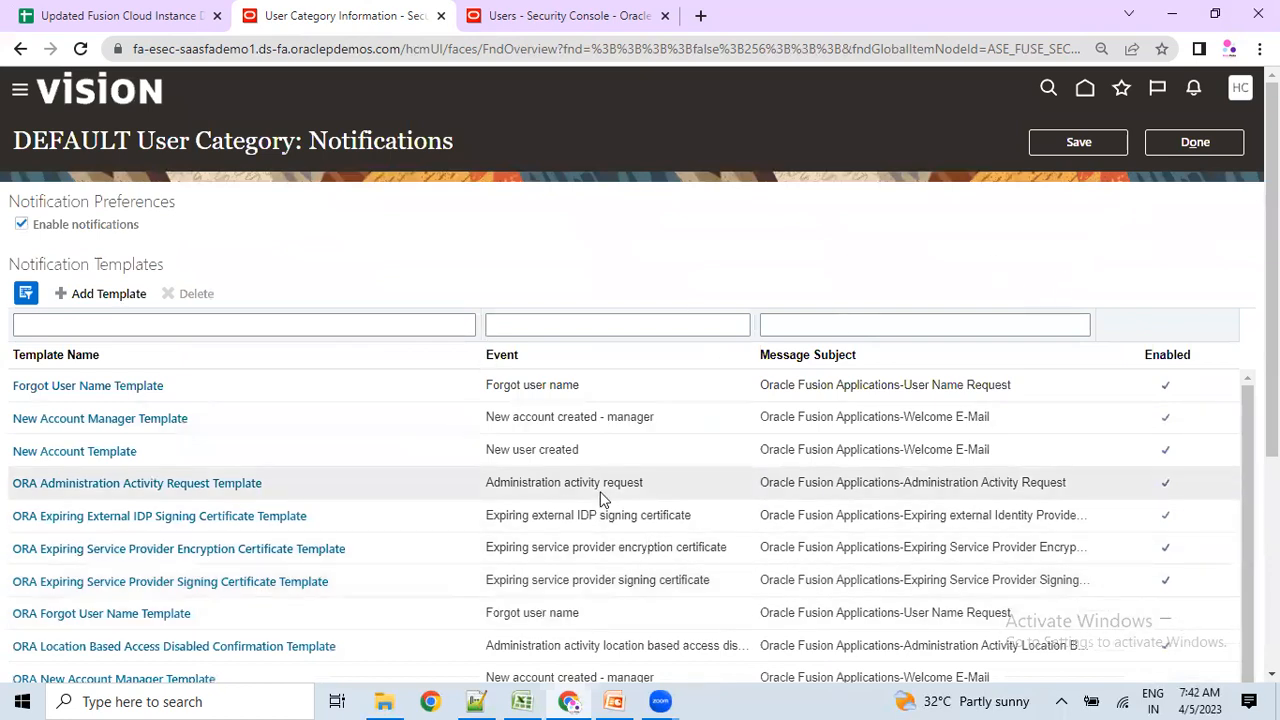
click(24, 227)
click(24, 227)
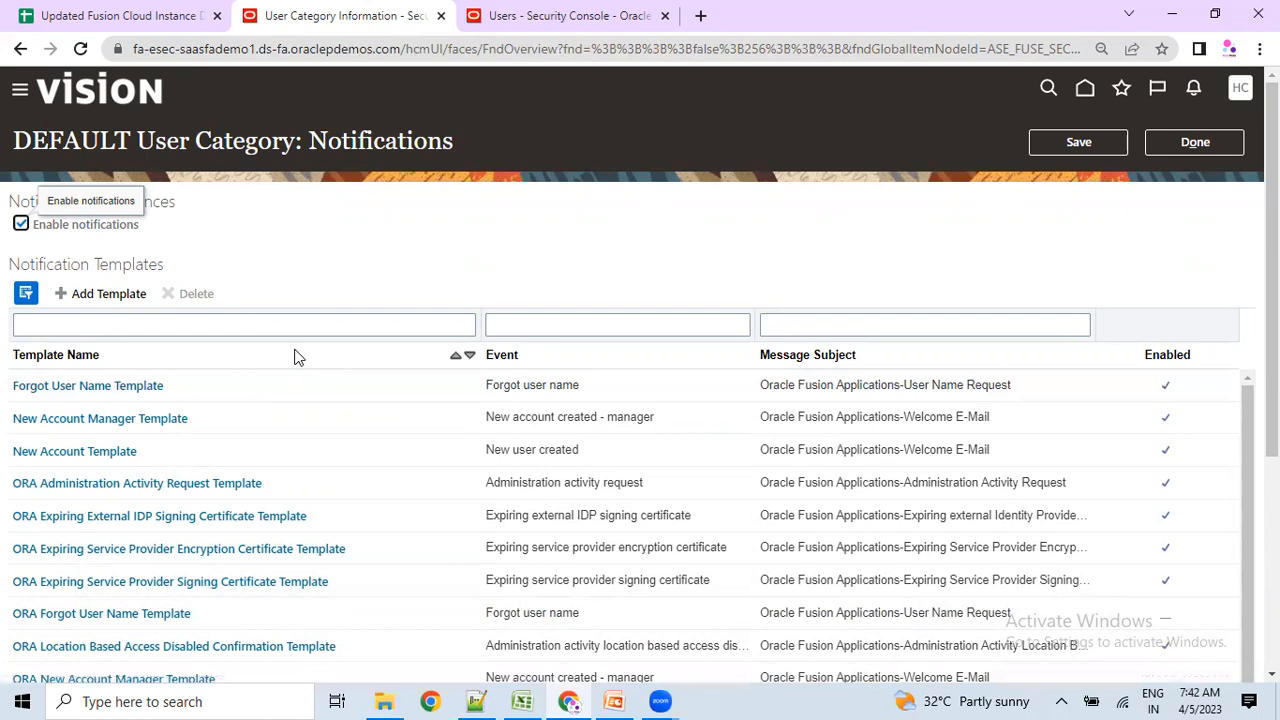
click(1180, 143)
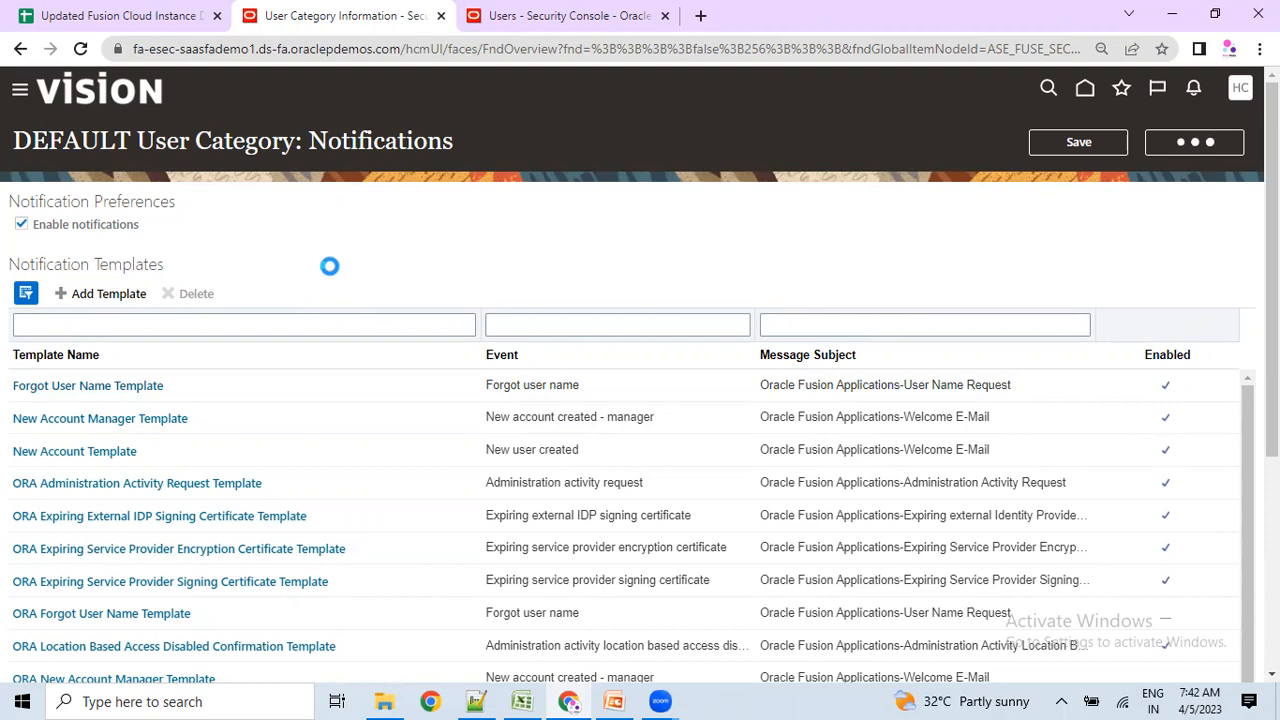
click(565, 15)
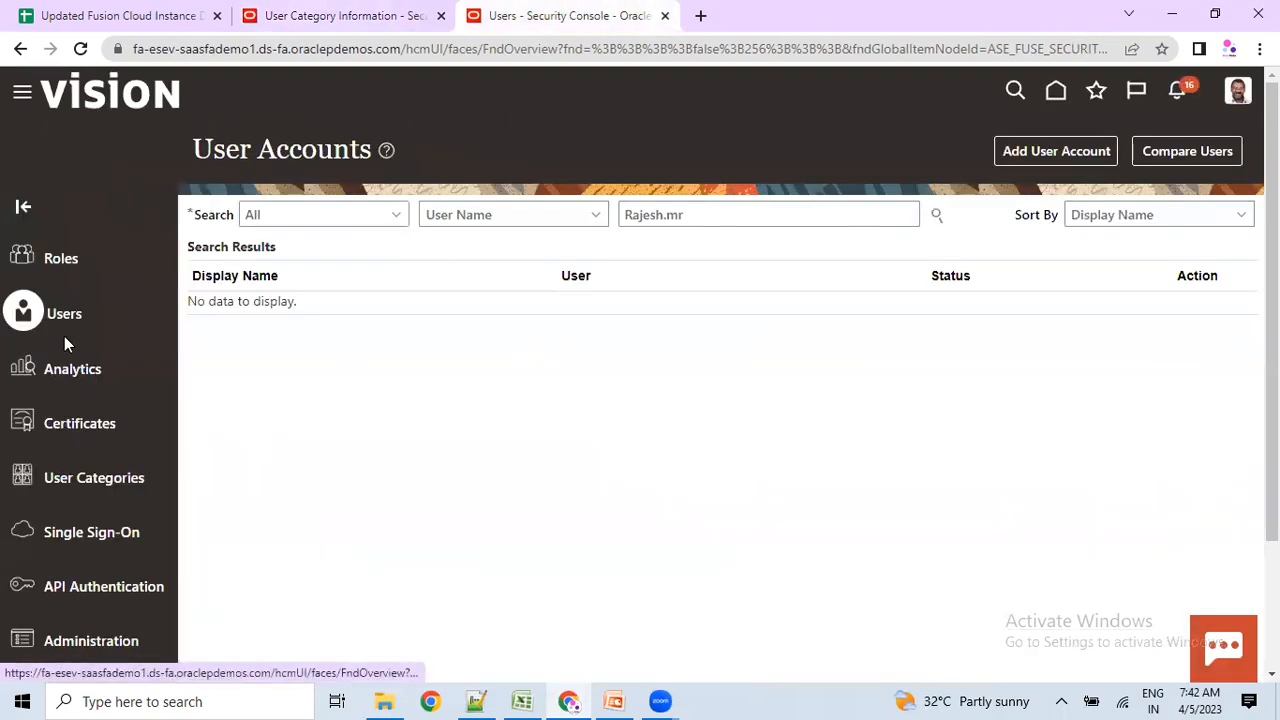
Open the DEFAULT user category's details page in the Security Console.
click(330, 12)
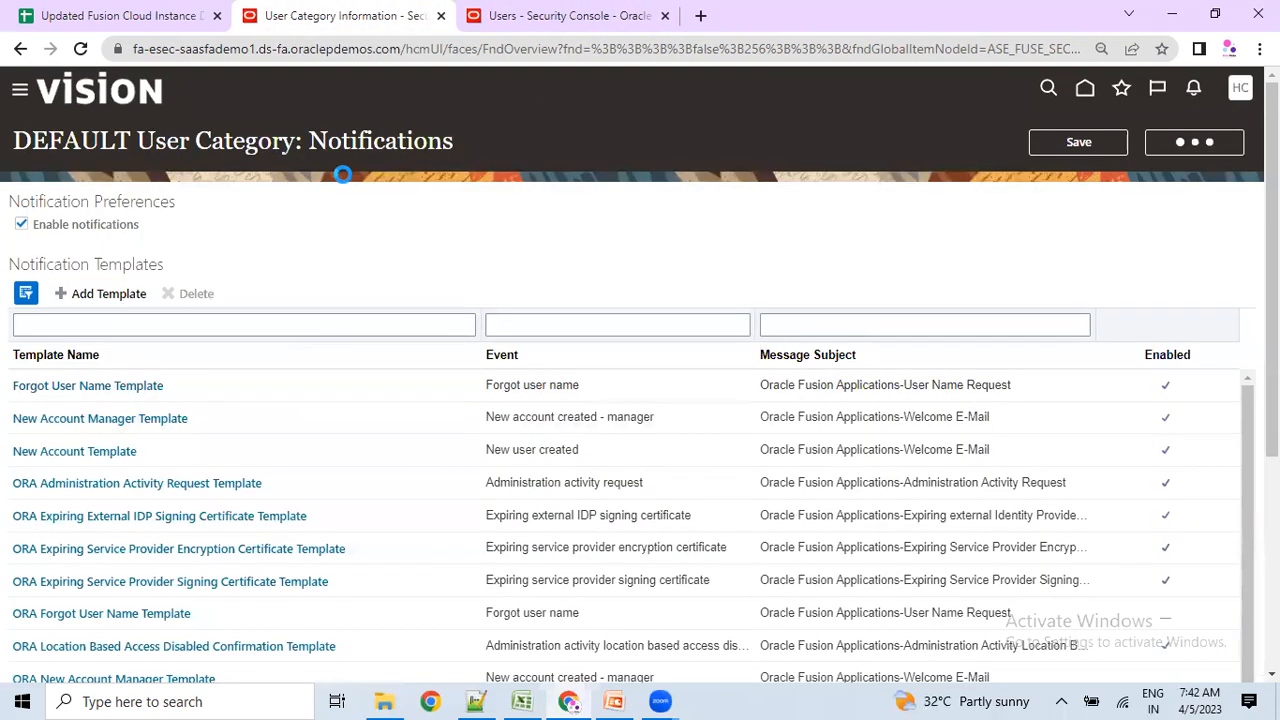
click(630, 10)
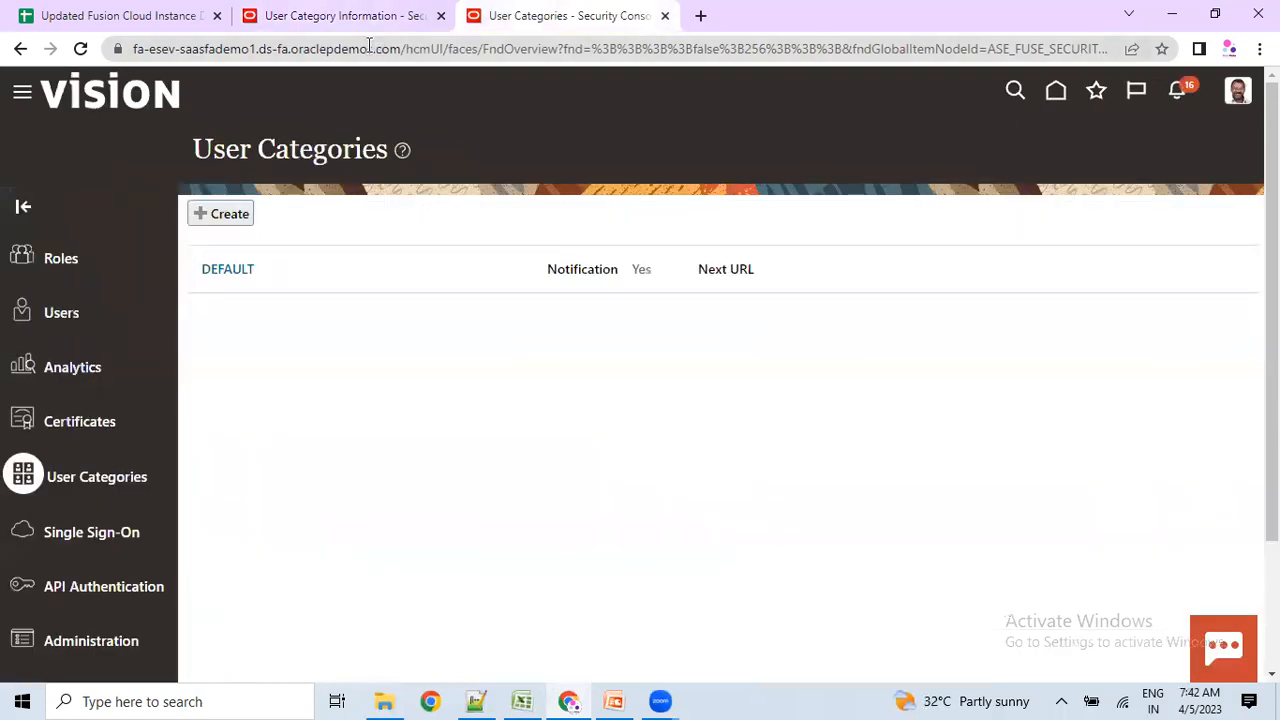
click(345, 12)
click(557, 10)
click(231, 274)
click(294, 12)
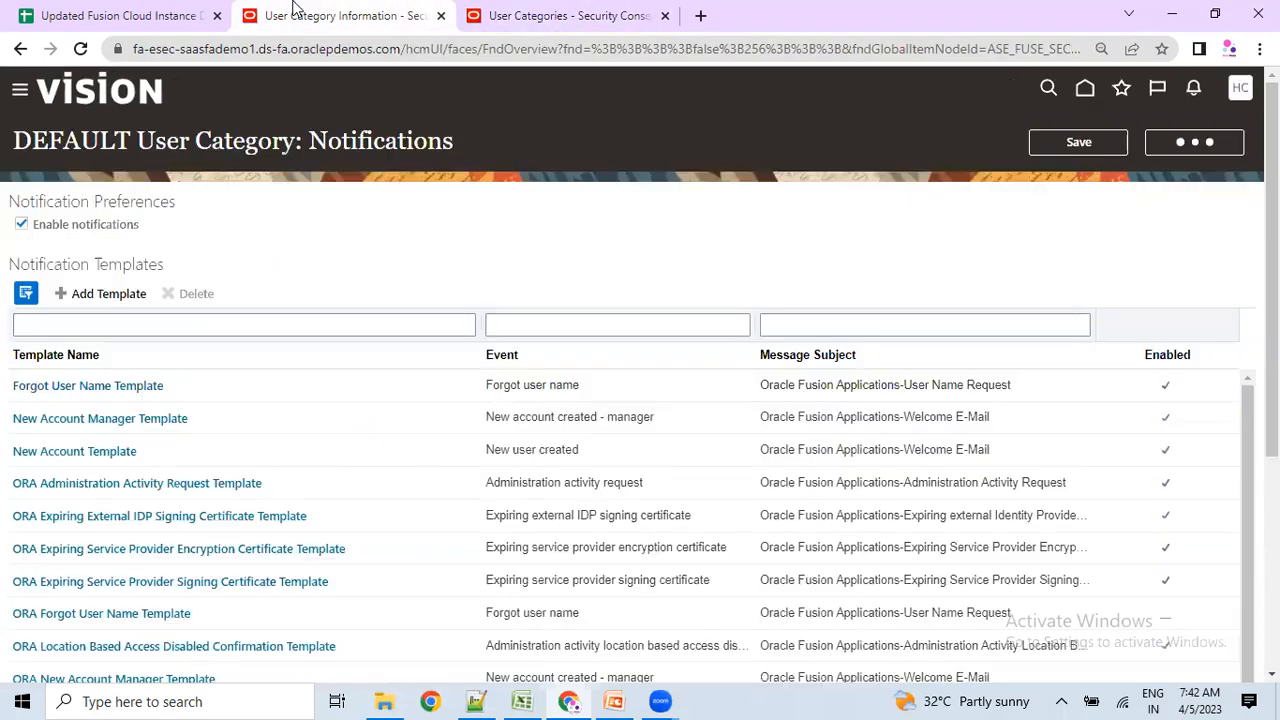
click(527, 14)
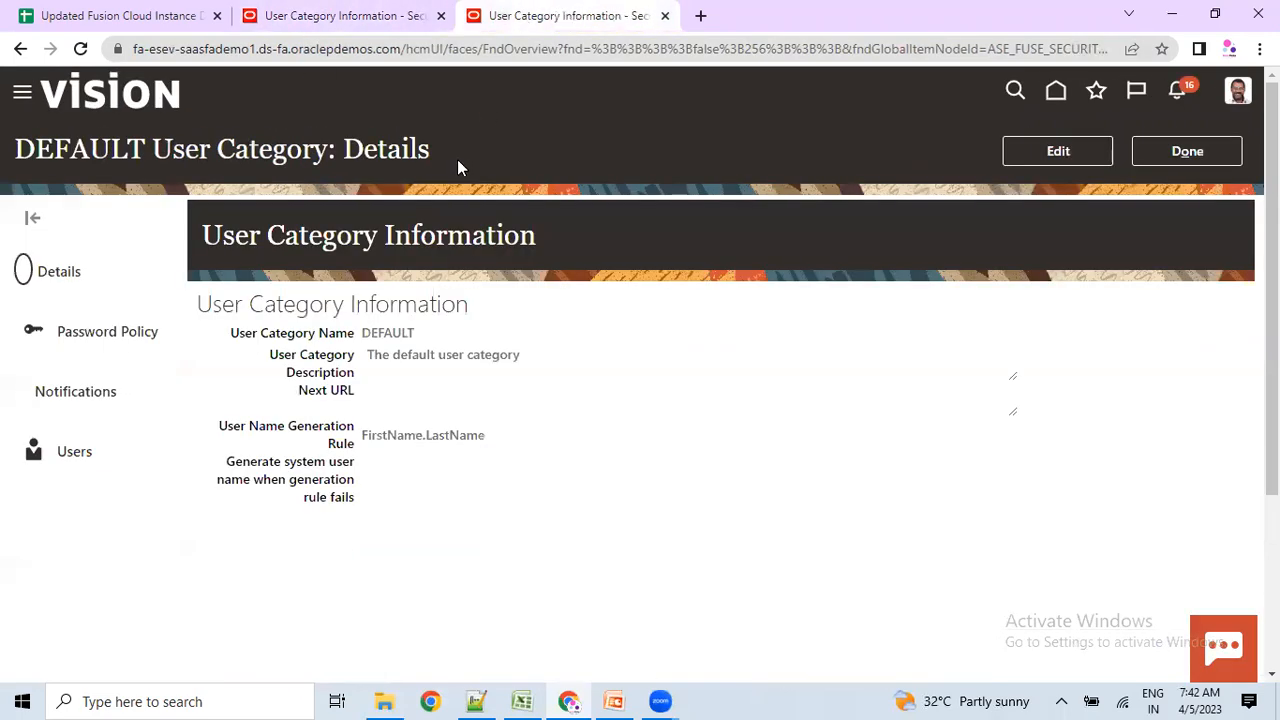
List and scroll through the users assigned to the DEFAULT category.
click(68, 455)
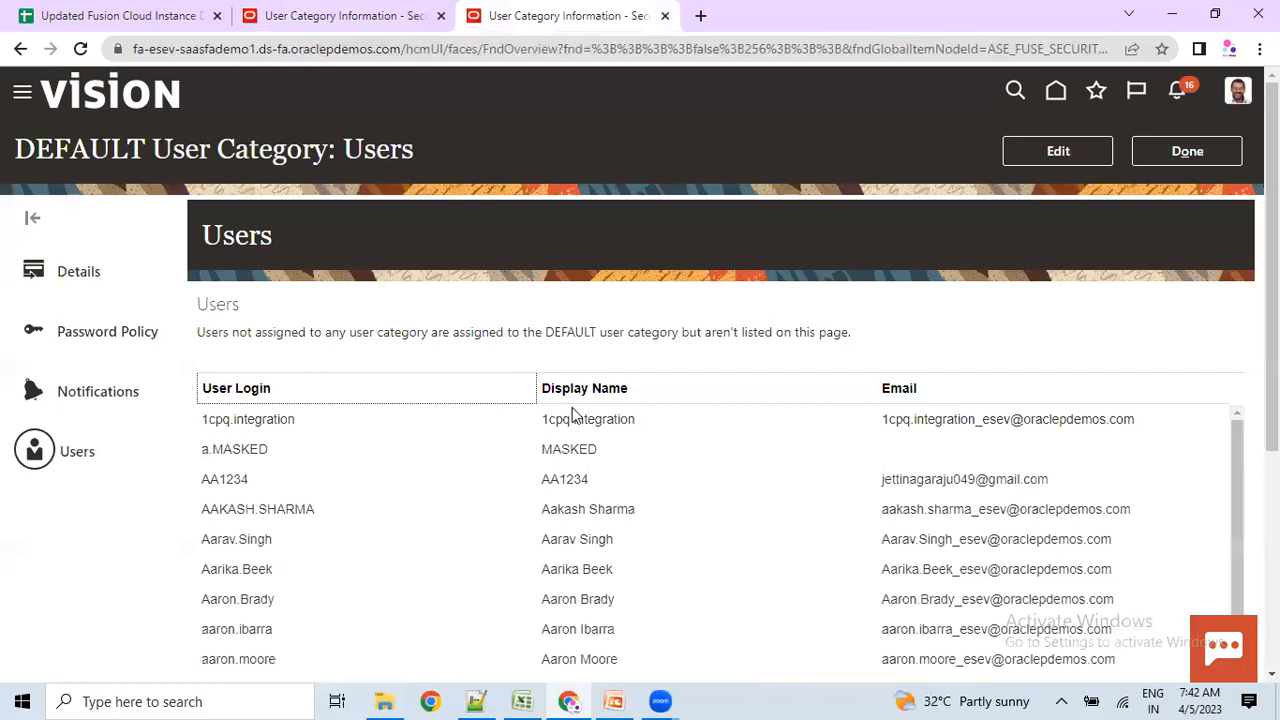
scroll(977, 537, down, 5)
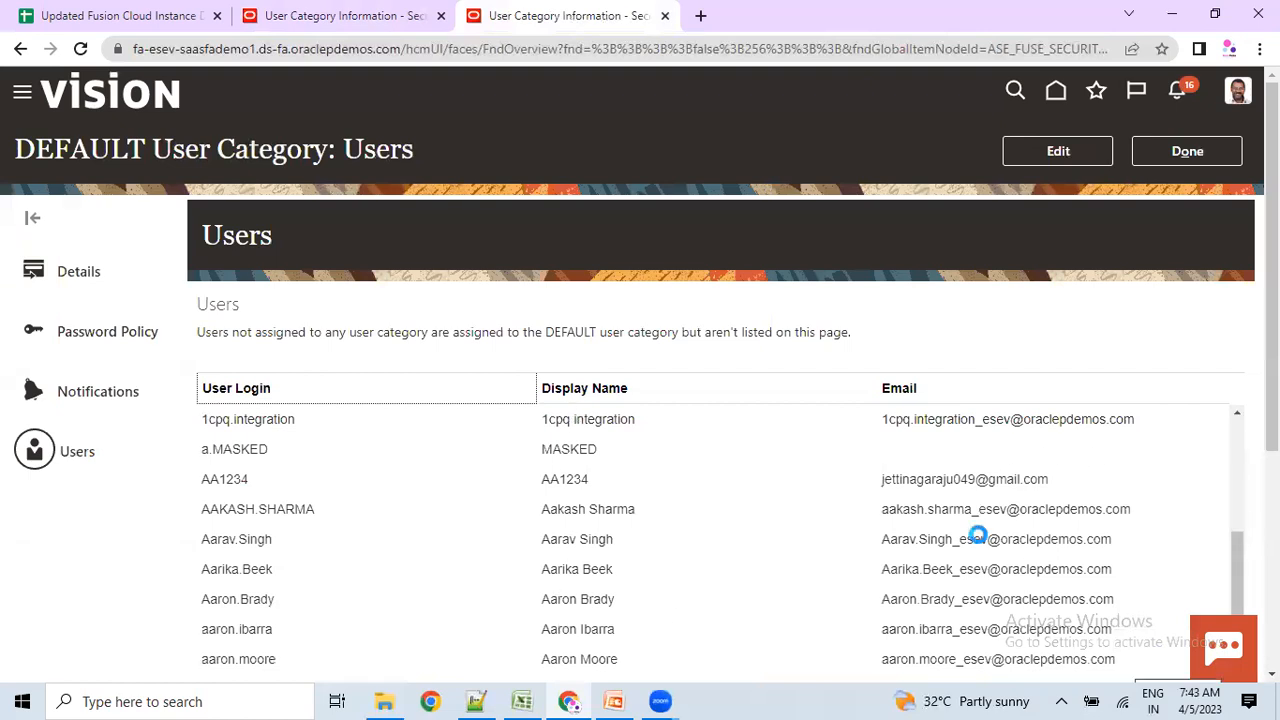
scroll(700, 500, down, 3)
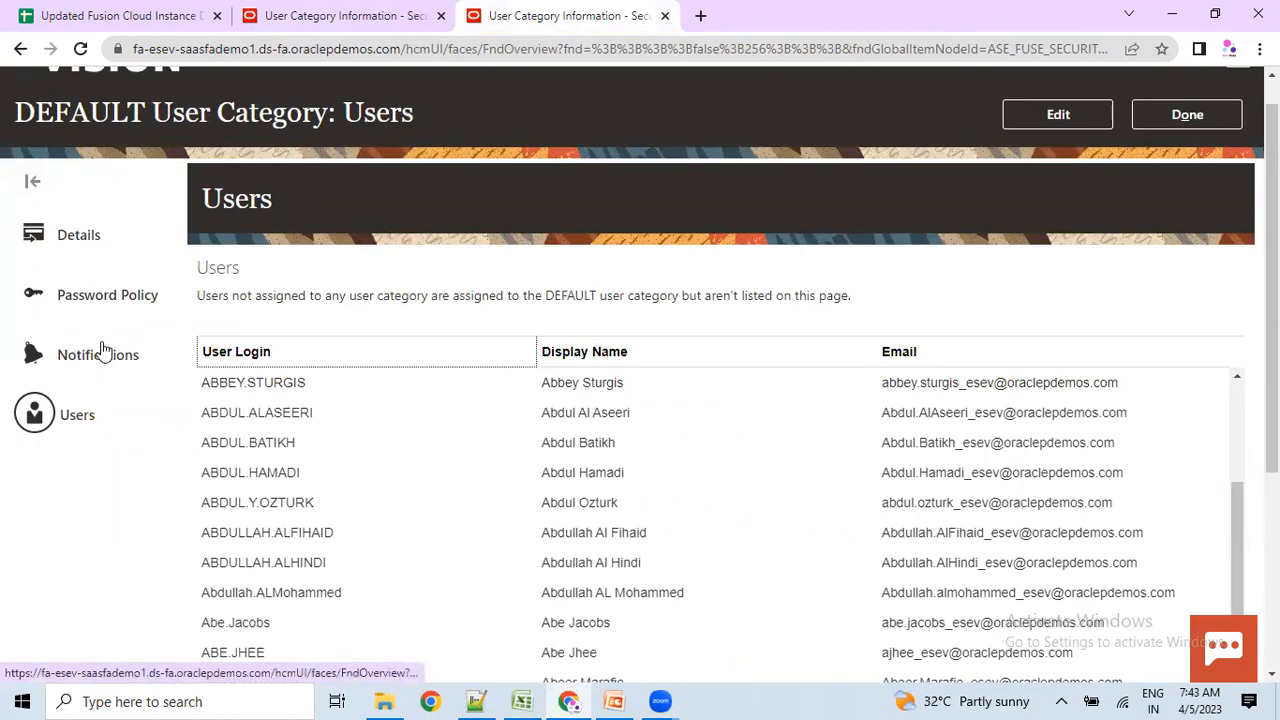
scroll(113, 320, up, 2)
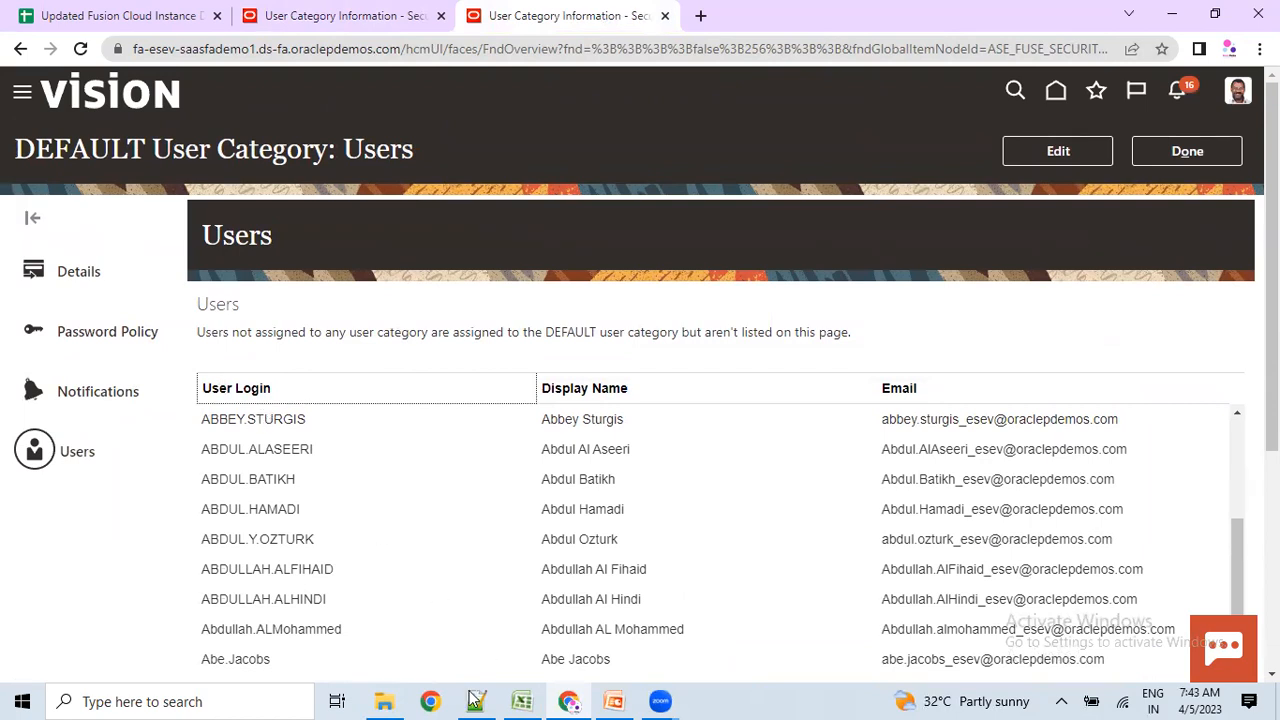
Review the Create User, roles and login-name notes on lines 10, 11 and 14, then return to Chrome.
key(alt+Tab)
drag(58, 286, 332, 280)
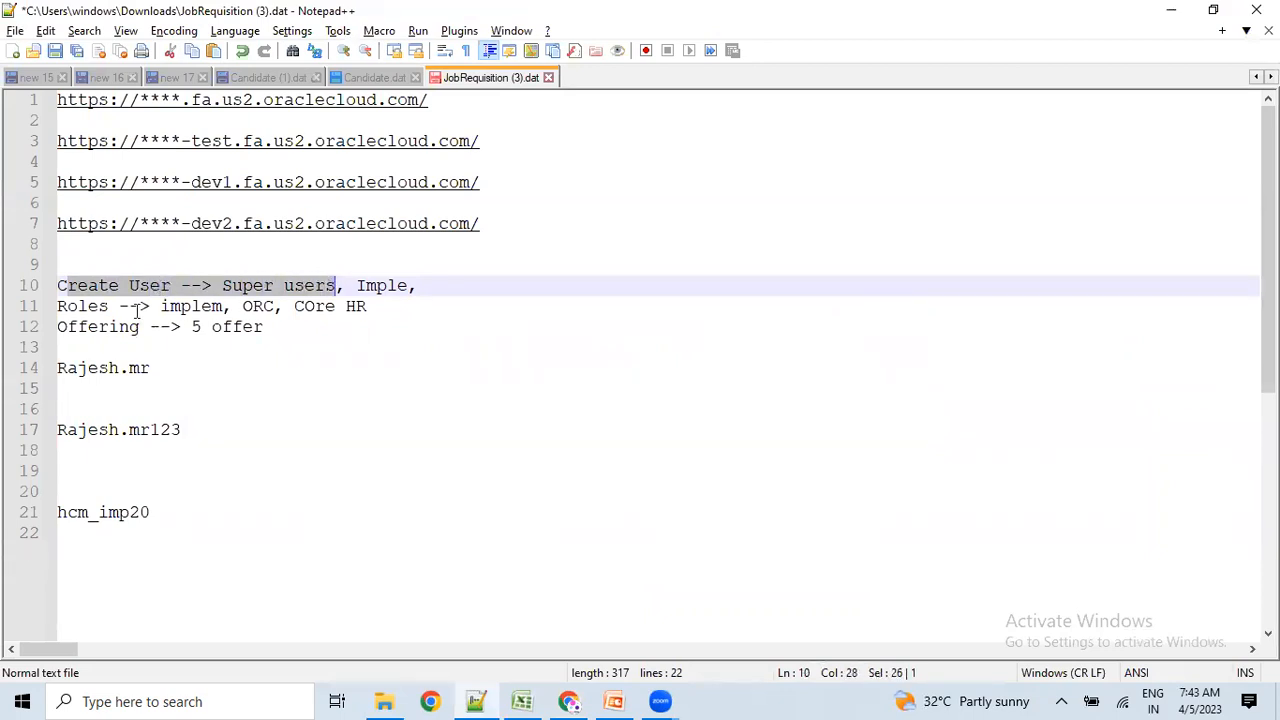
drag(91, 307, 368, 307)
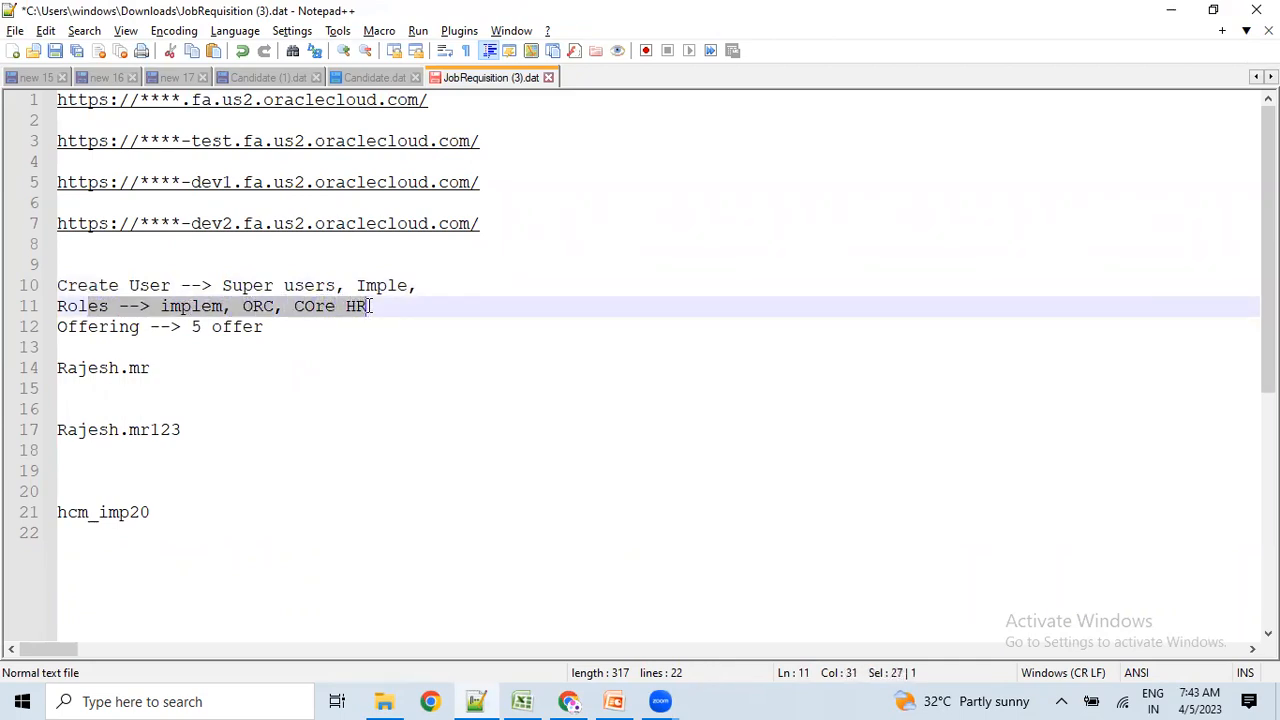
drag(150, 369, 55, 369)
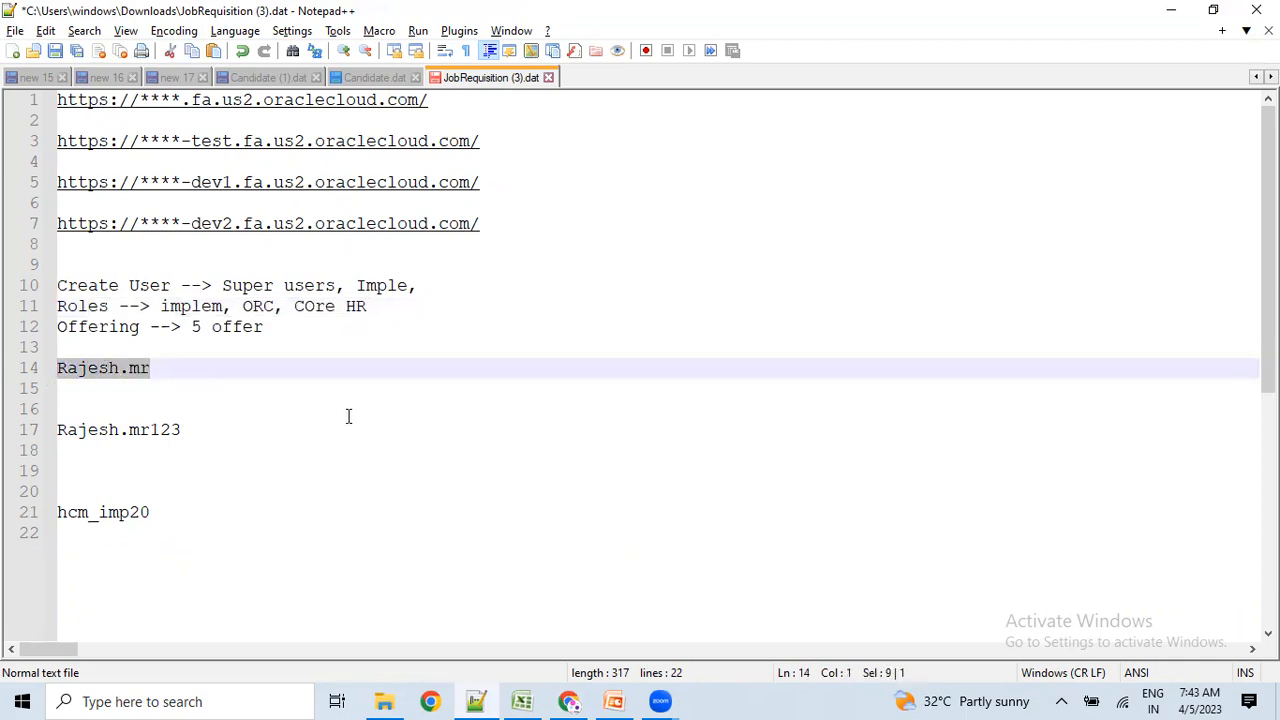
key(alt+Tab)
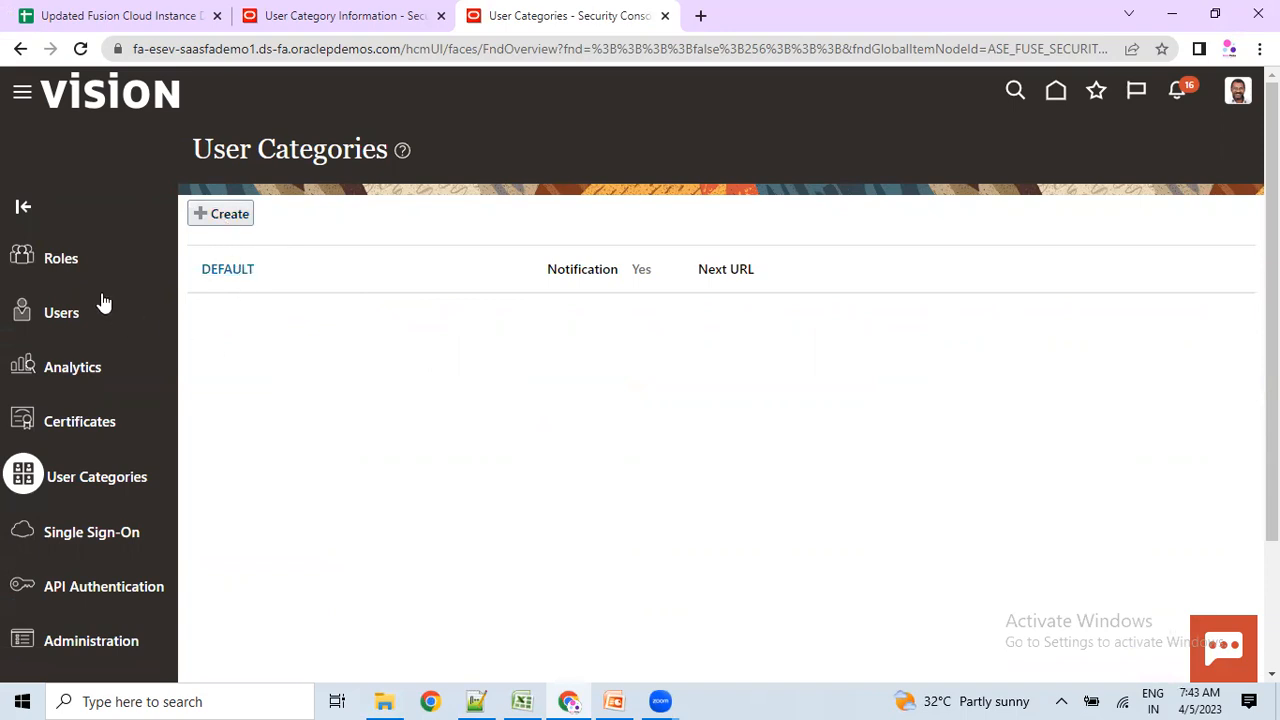
Go from the user accounts page back to the Fusion home page and bring up the notes.
click(62, 314)
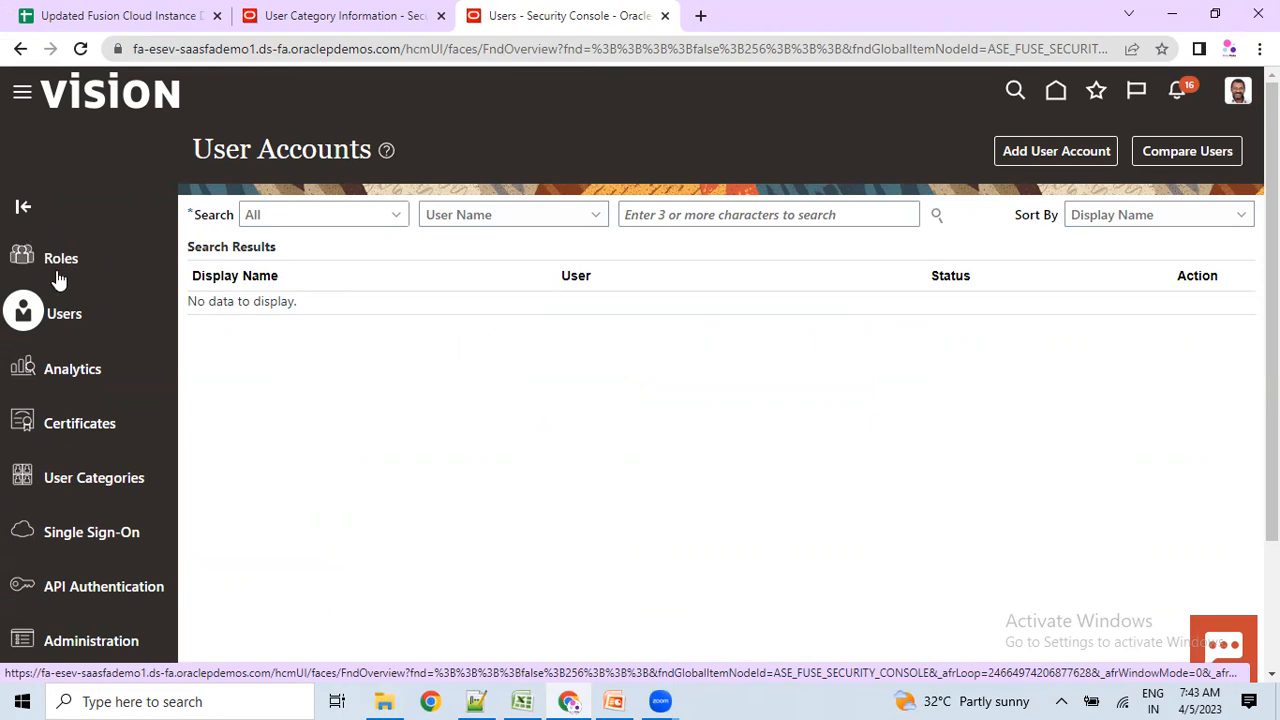
click(1056, 91)
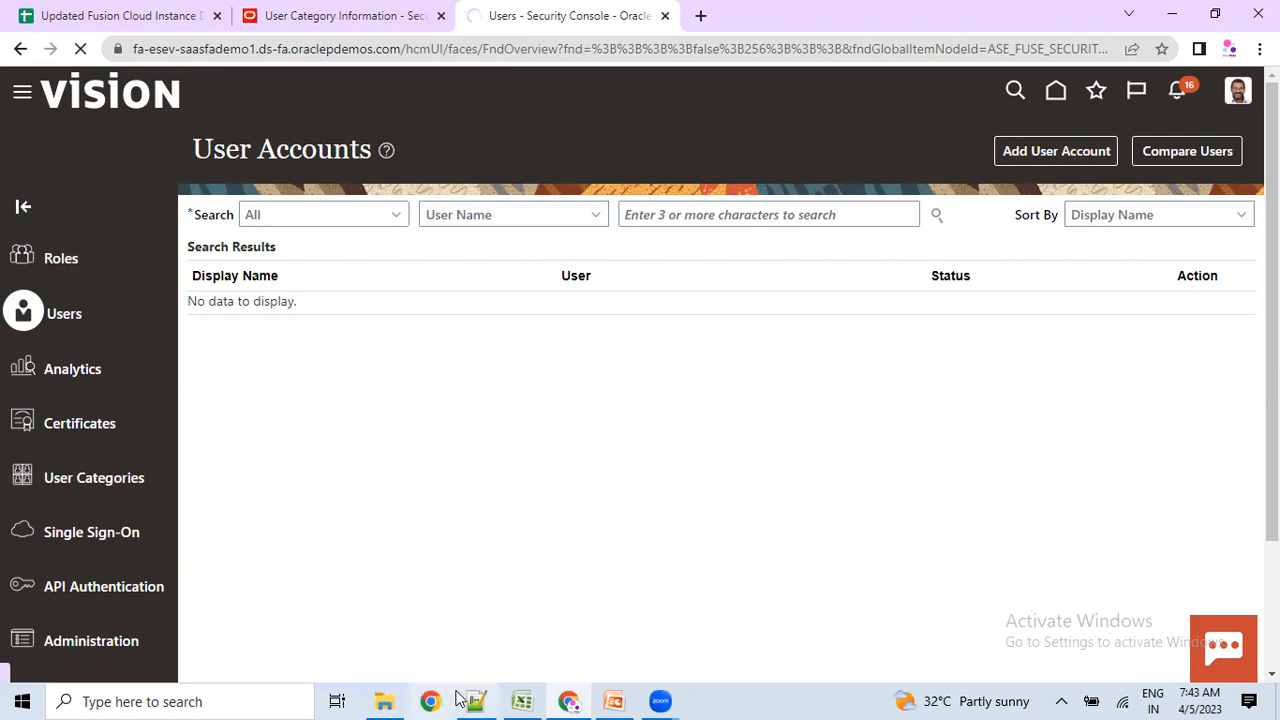
mouse_move(490, 688)
click(494, 635)
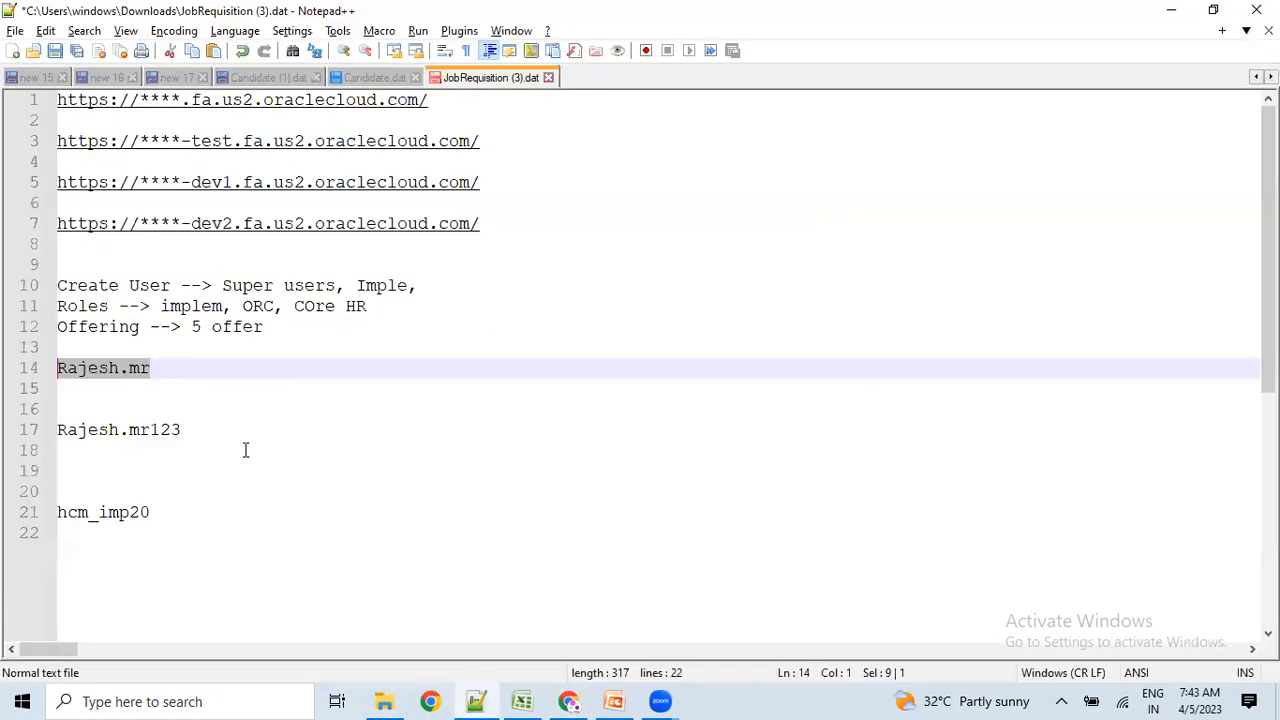
Select the new user's login name on line 14, then open a new Incognito window.
click(181, 393)
drag(149, 371, 57, 366)
key(alt+Tab)
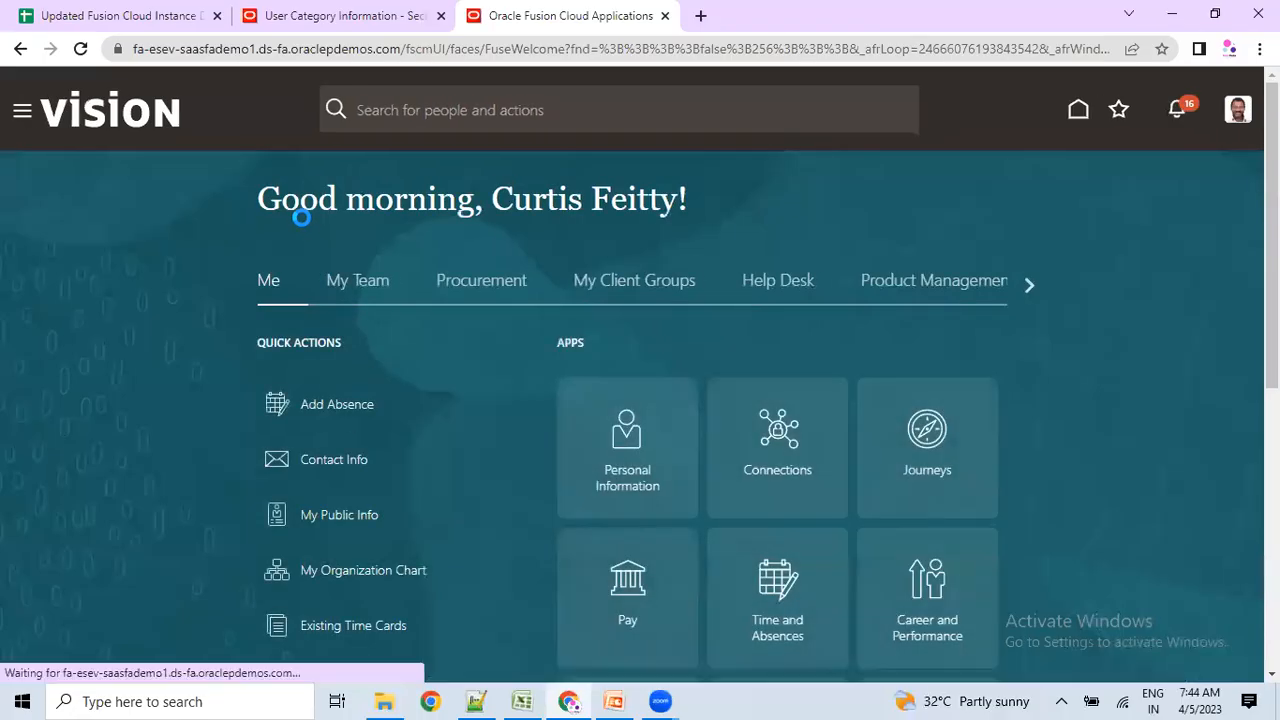
key(ctrl+shift+n)
key(alt+Tab)
Load the copied Fusion URL in the private window and copy the sign-in page's host address.
click(303, 48)
key(alt+Tab)
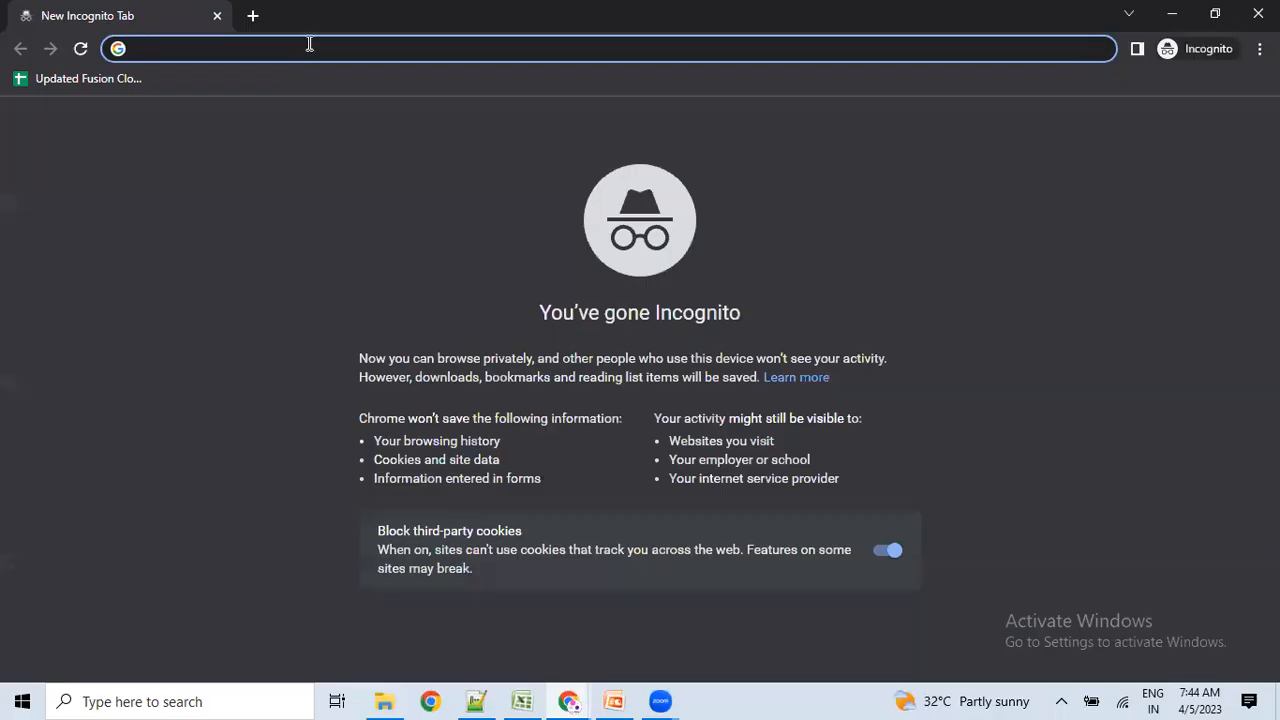
key(ctrl+v)
key(Return)
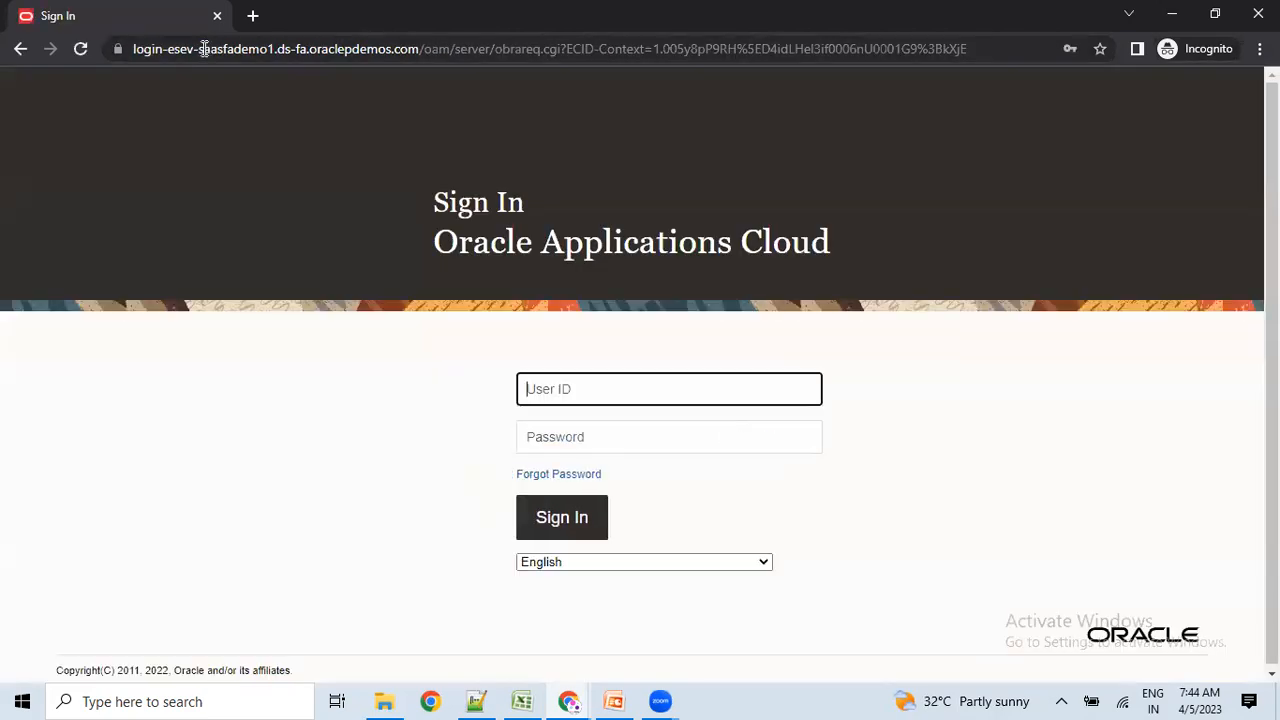
drag(199, 48, 280, 46)
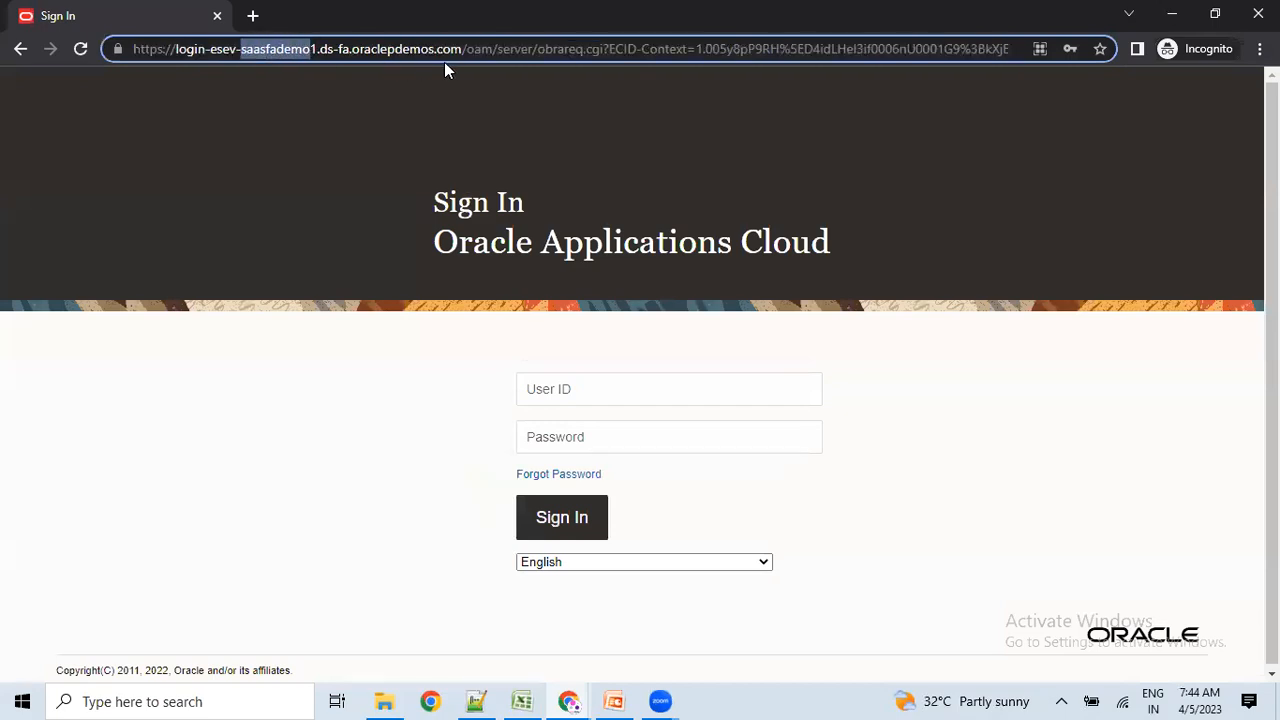
drag(462, 48, 10, 50)
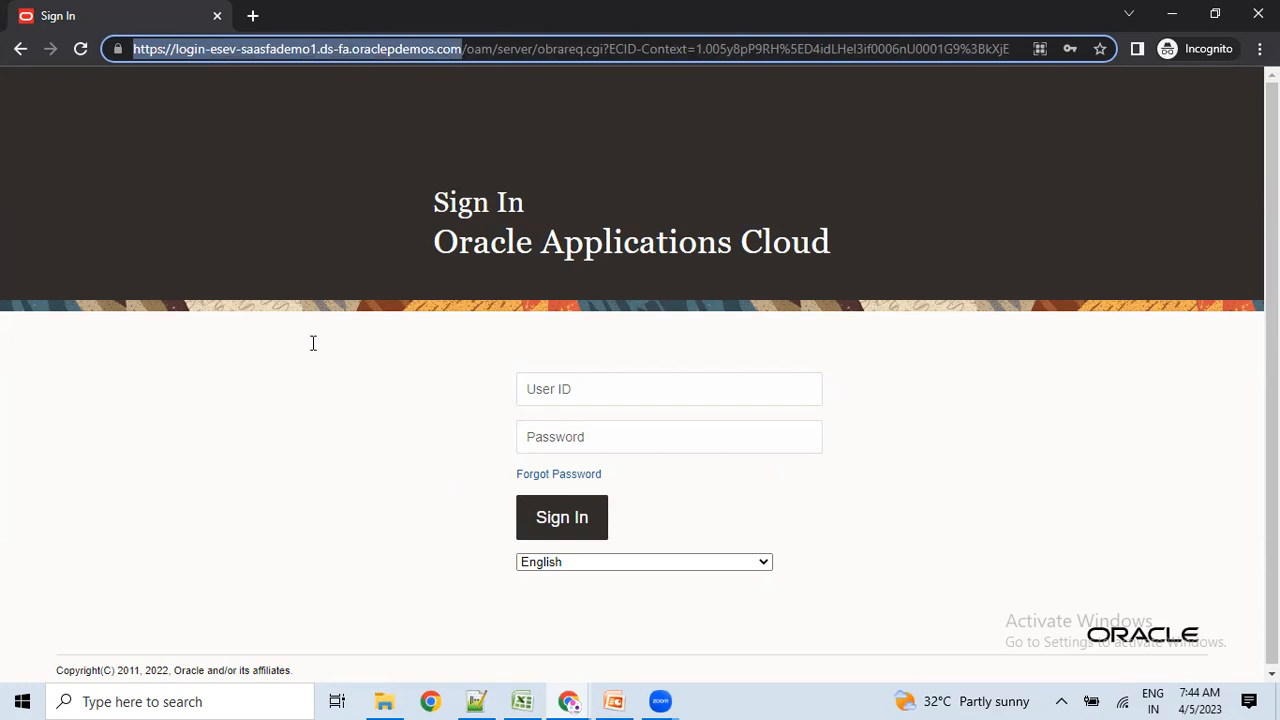
key(alt+Tab)
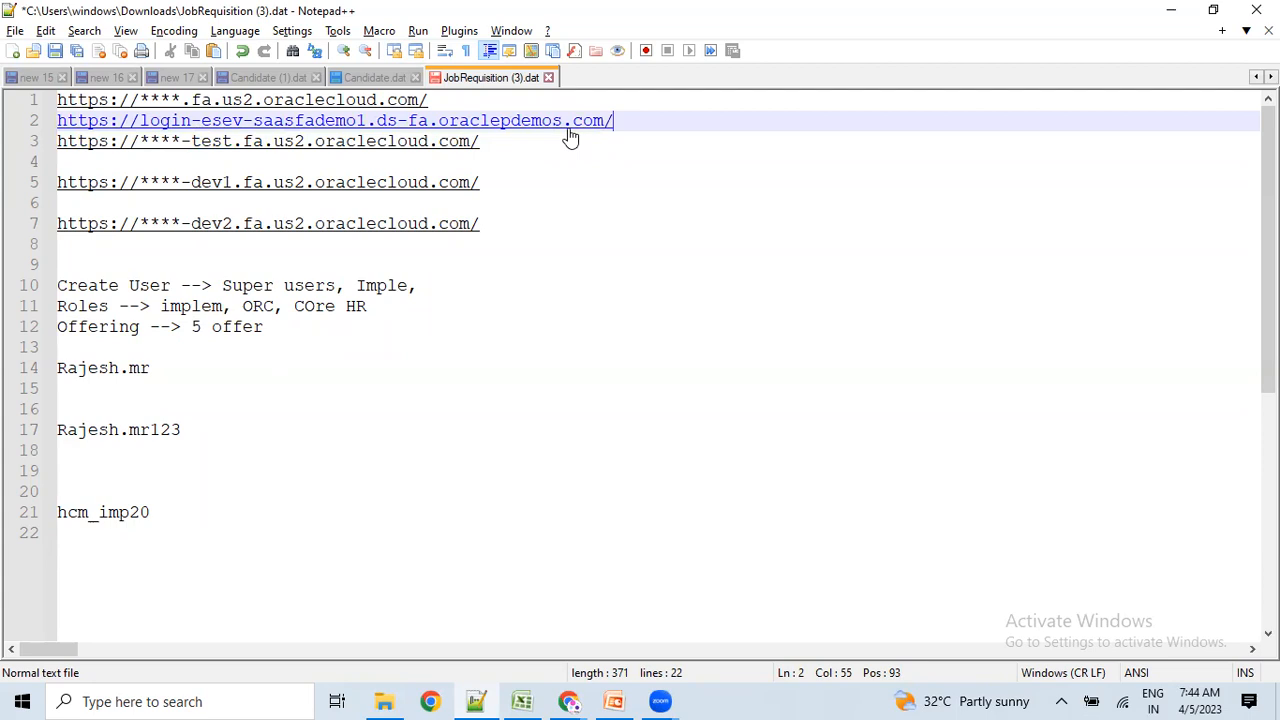
Undo the login address pasted on line 2 of the notes and return to the sign-in page.
drag(446, 100, 52, 96)
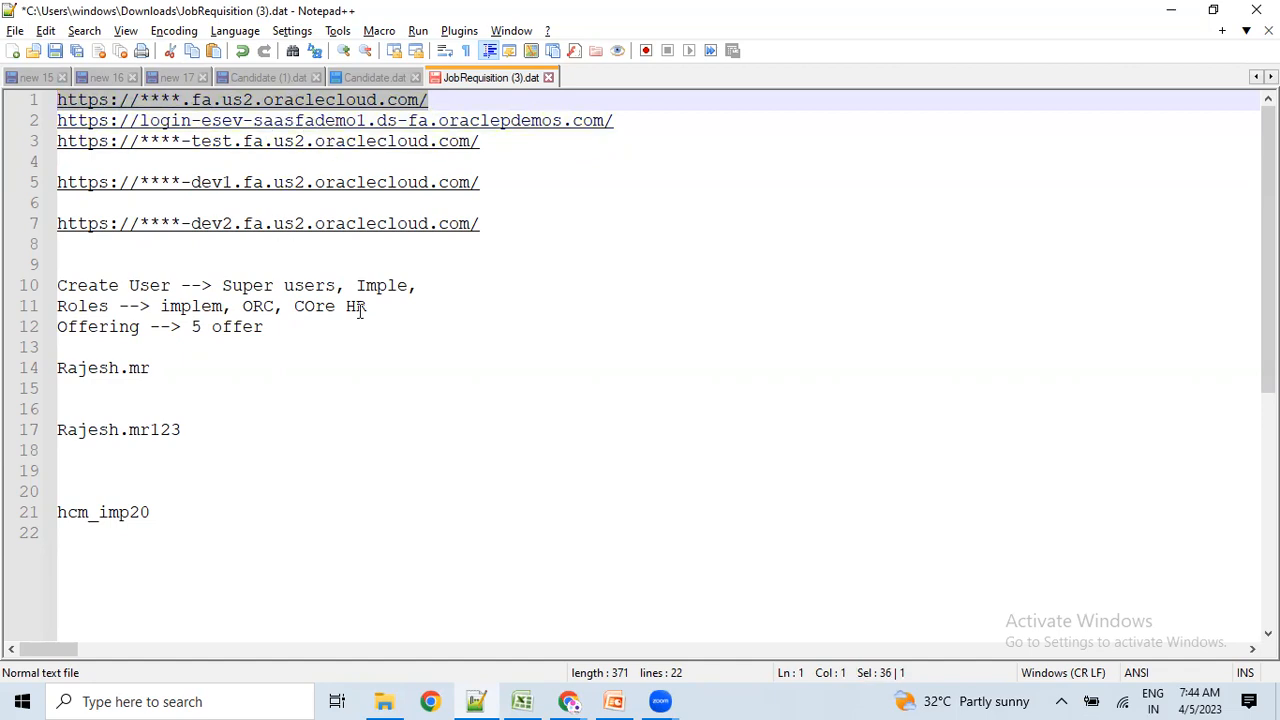
key(ctrl+z)
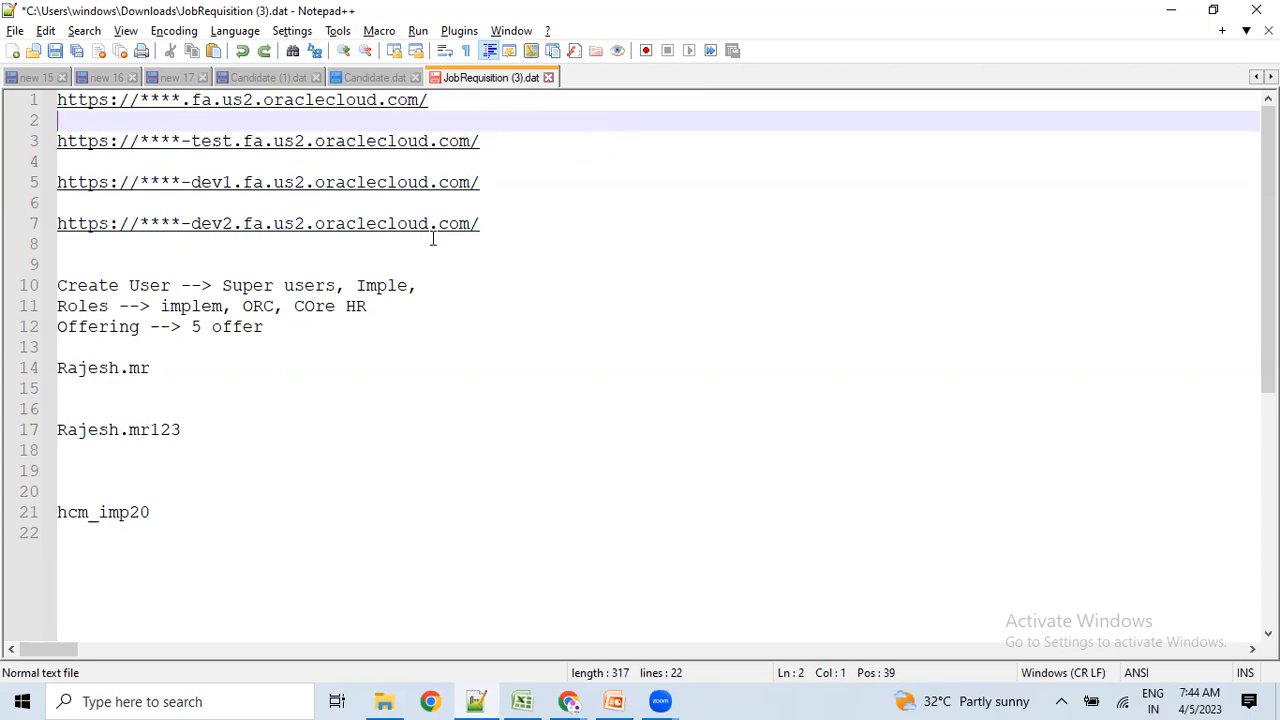
key(alt+Tab)
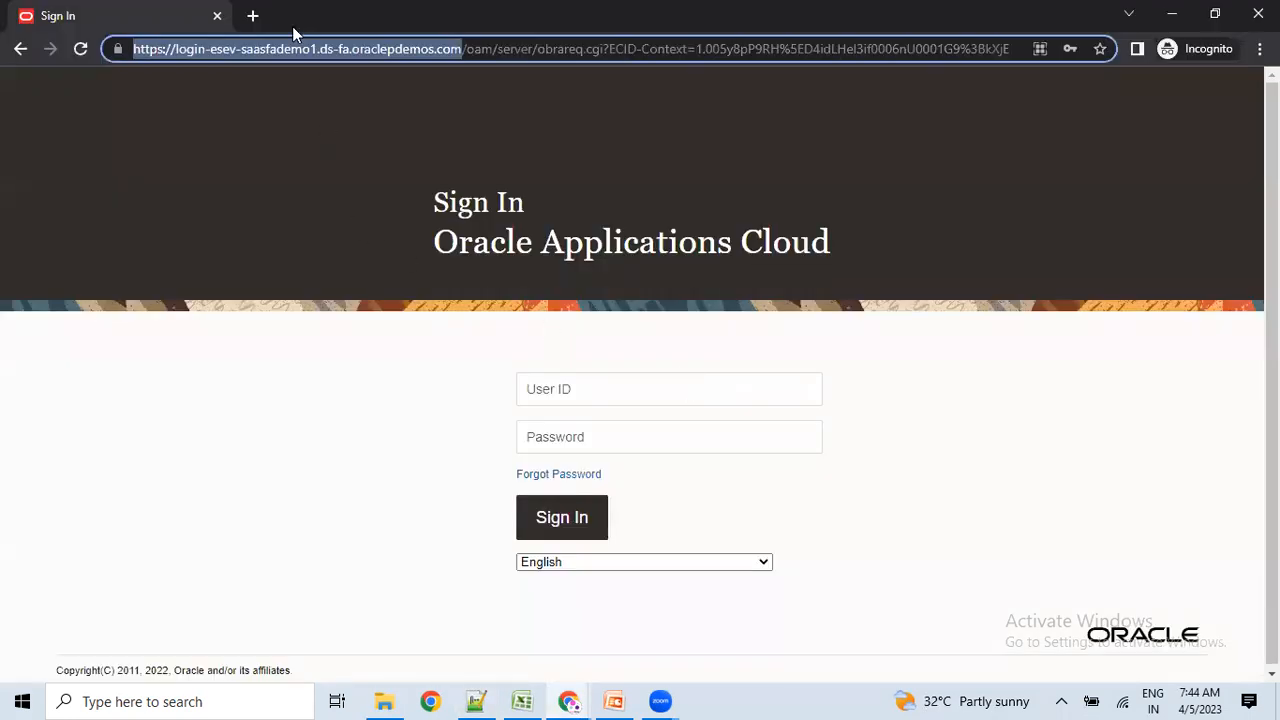
Fill the User ID with the login name copied from line 14, enter the password and submit.
click(571, 393)
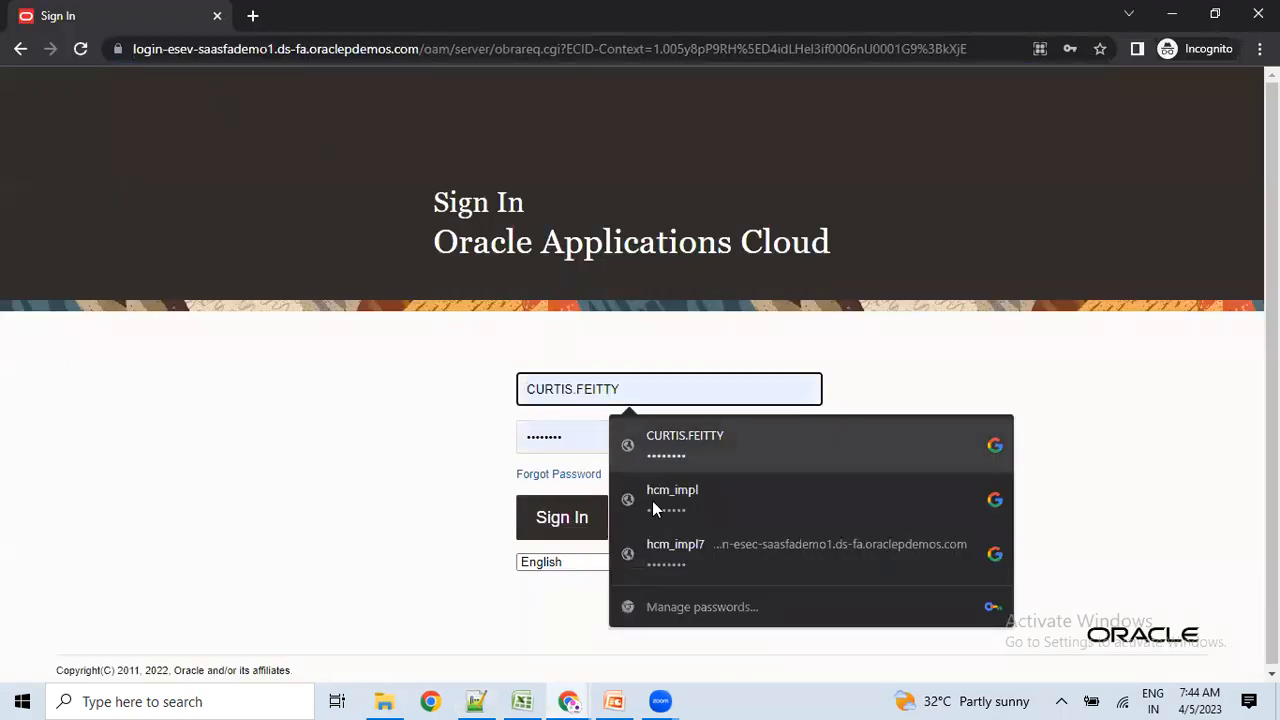
click(484, 693)
drag(159, 371, 44, 375)
key(ctrl+c)
key(alt+Tab)
key(ctrl+v)
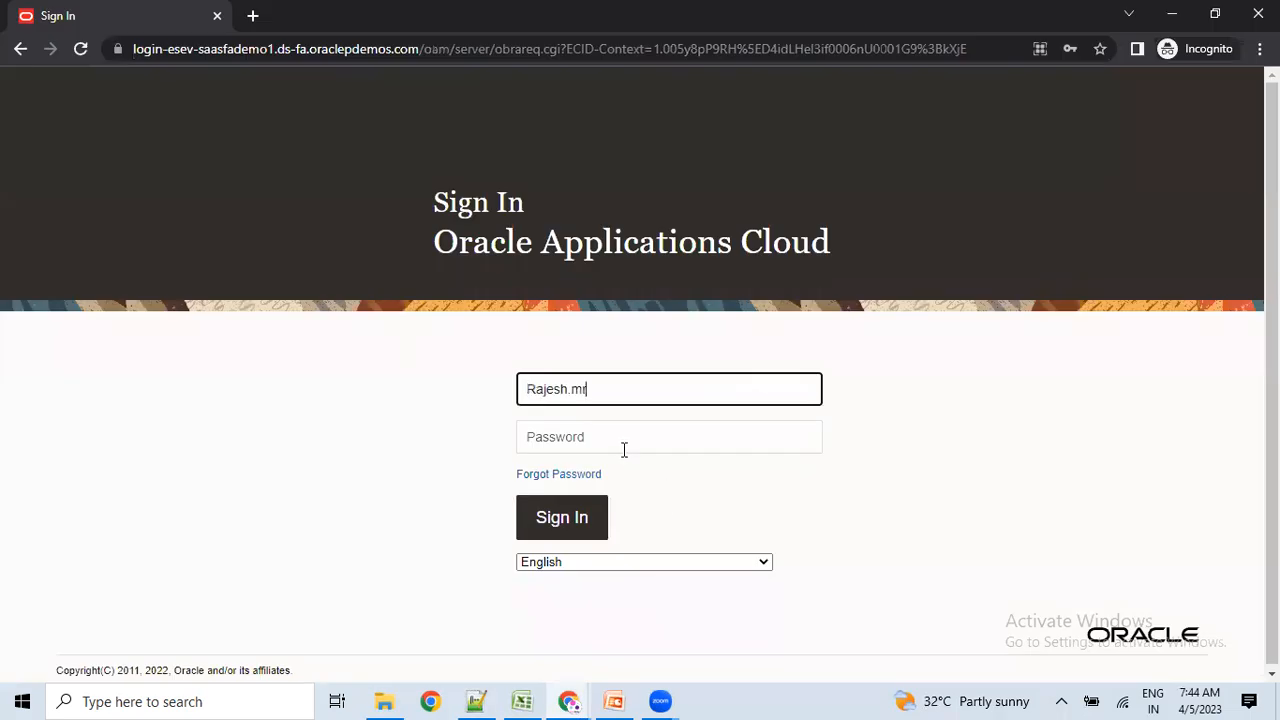
click(622, 447)
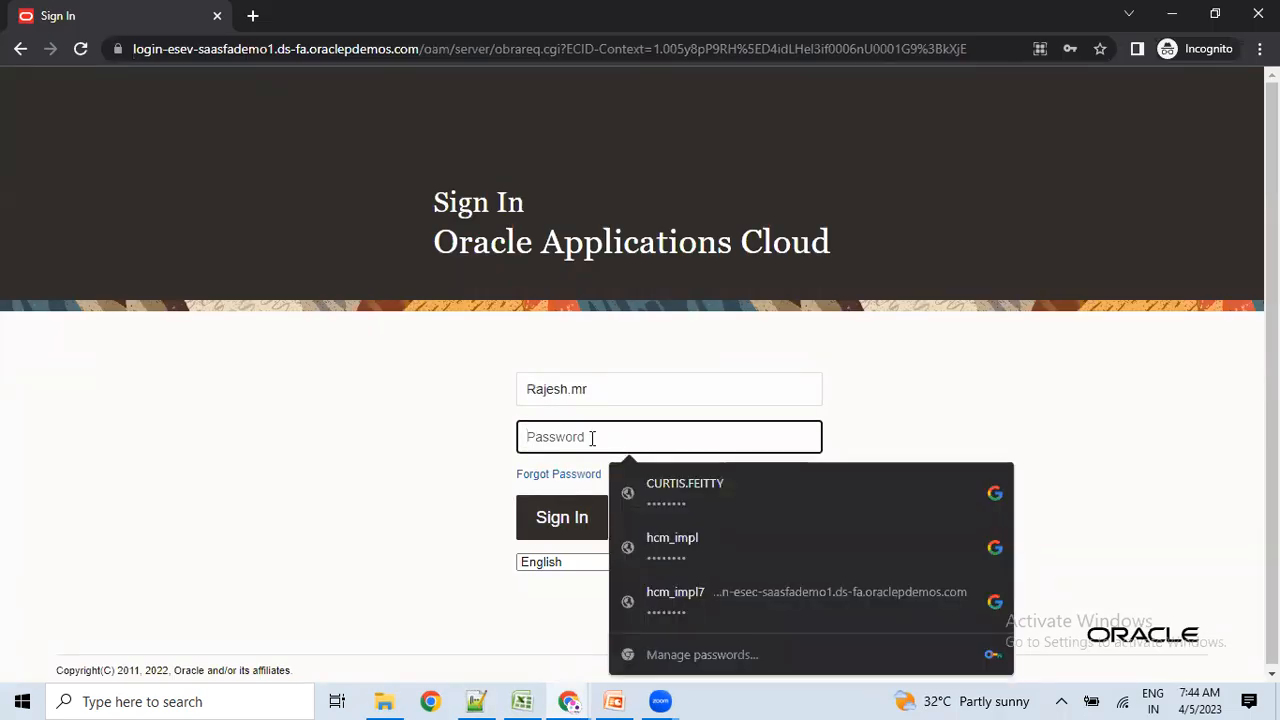
text(••)
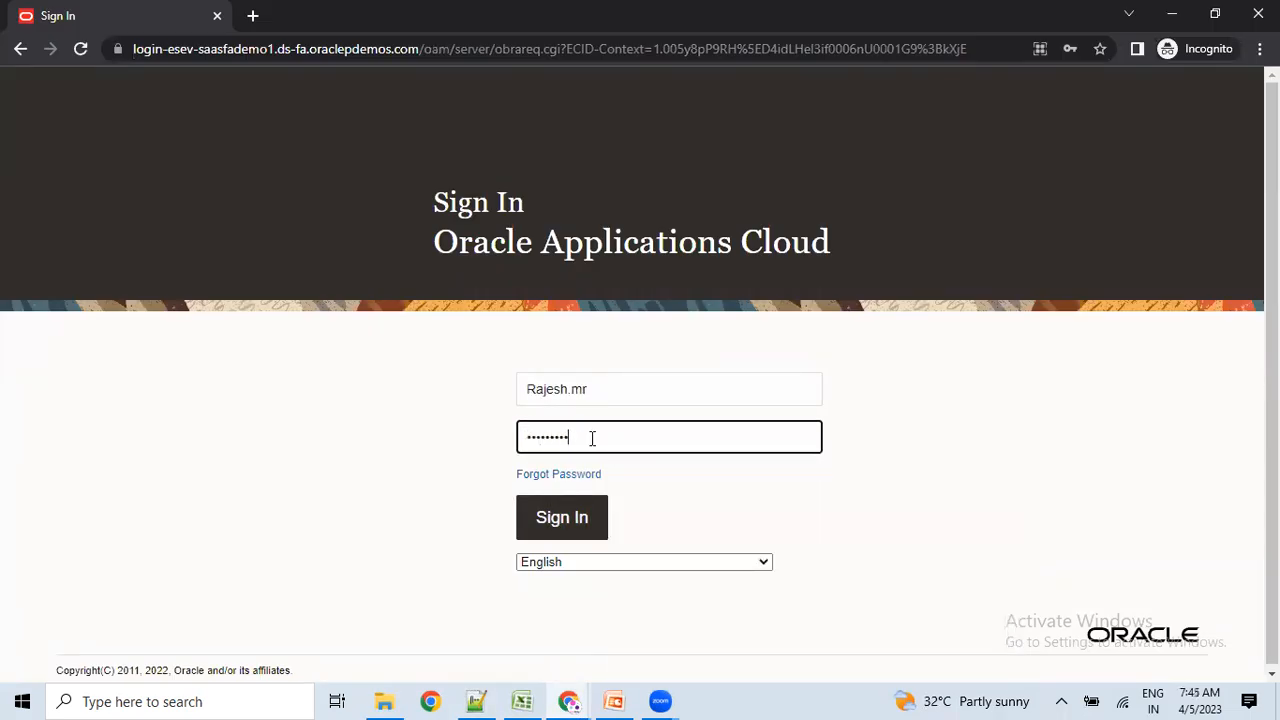
key(Return)
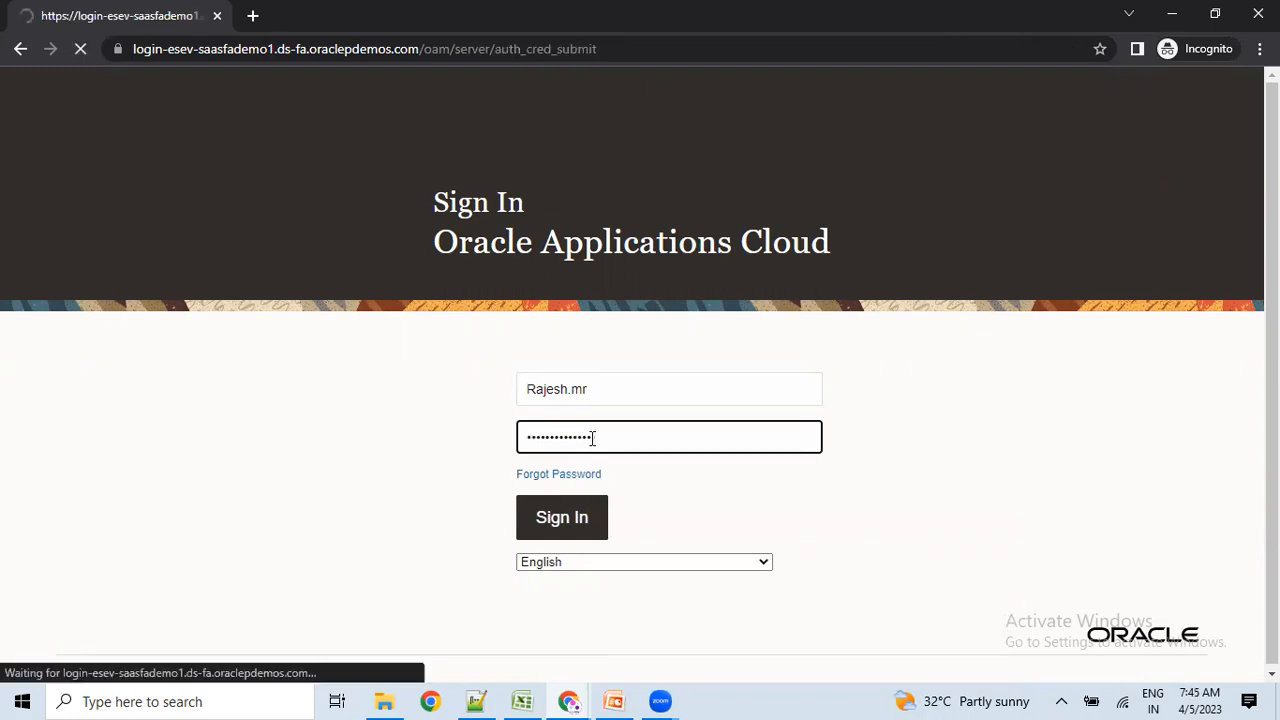
Retype the user ID and password, sign in again, then check the credentials in the notes.
text(Rajesh.m)
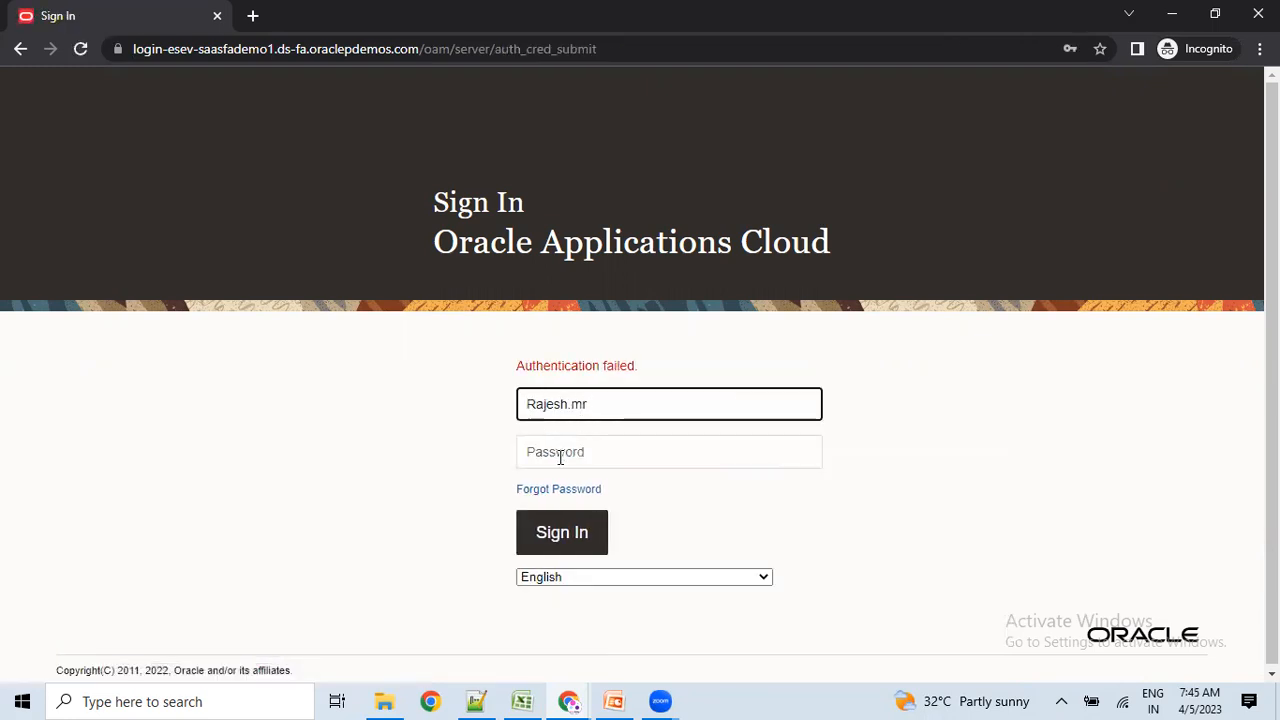
click(560, 456)
text(••)
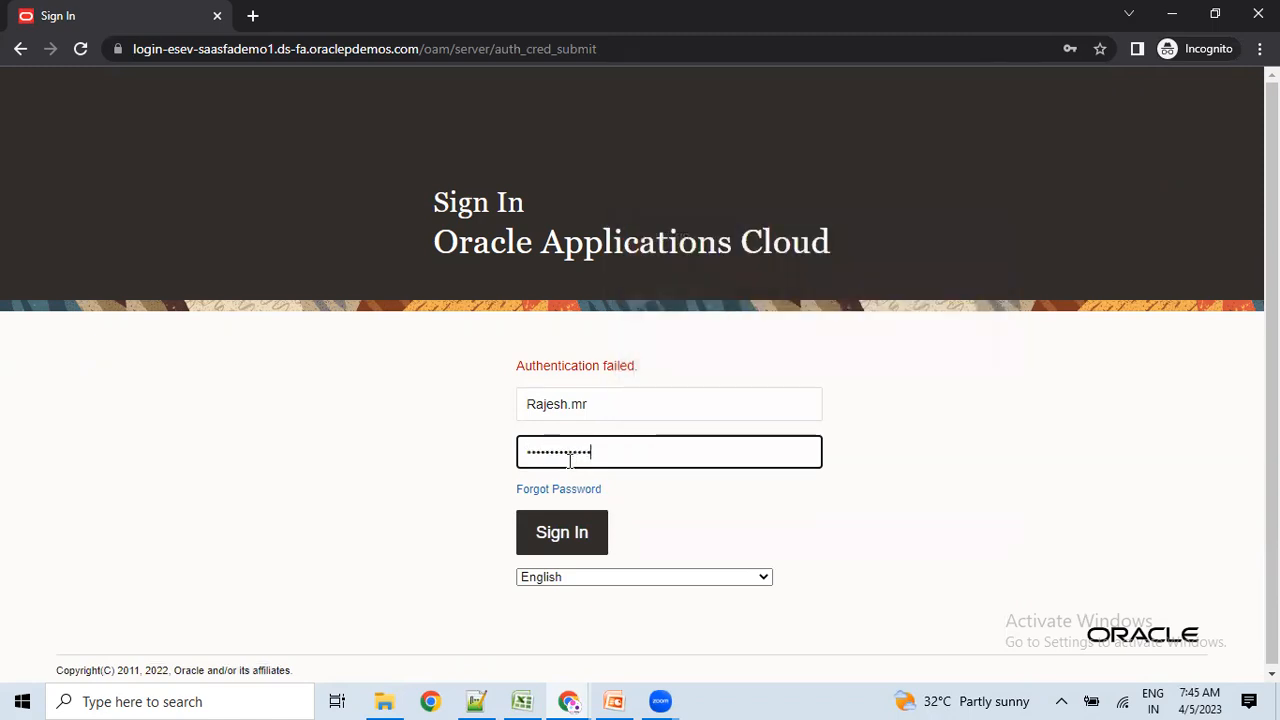
click(539, 541)
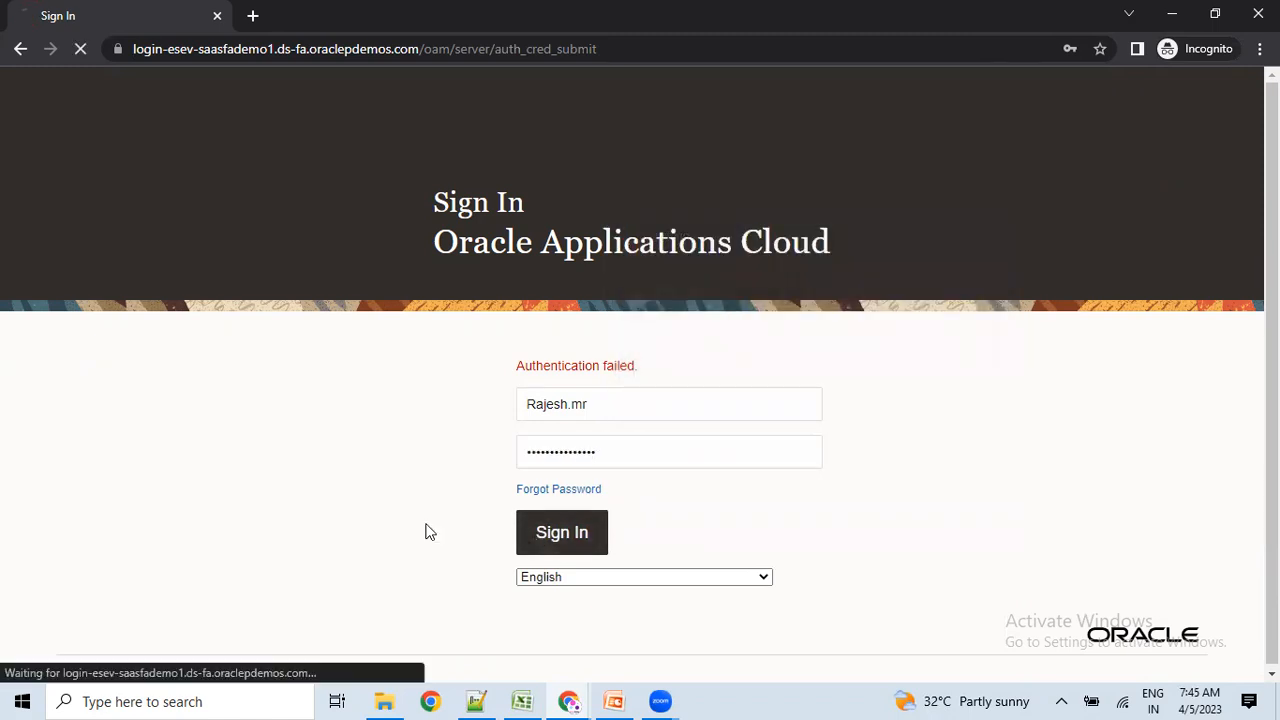
click(476, 701)
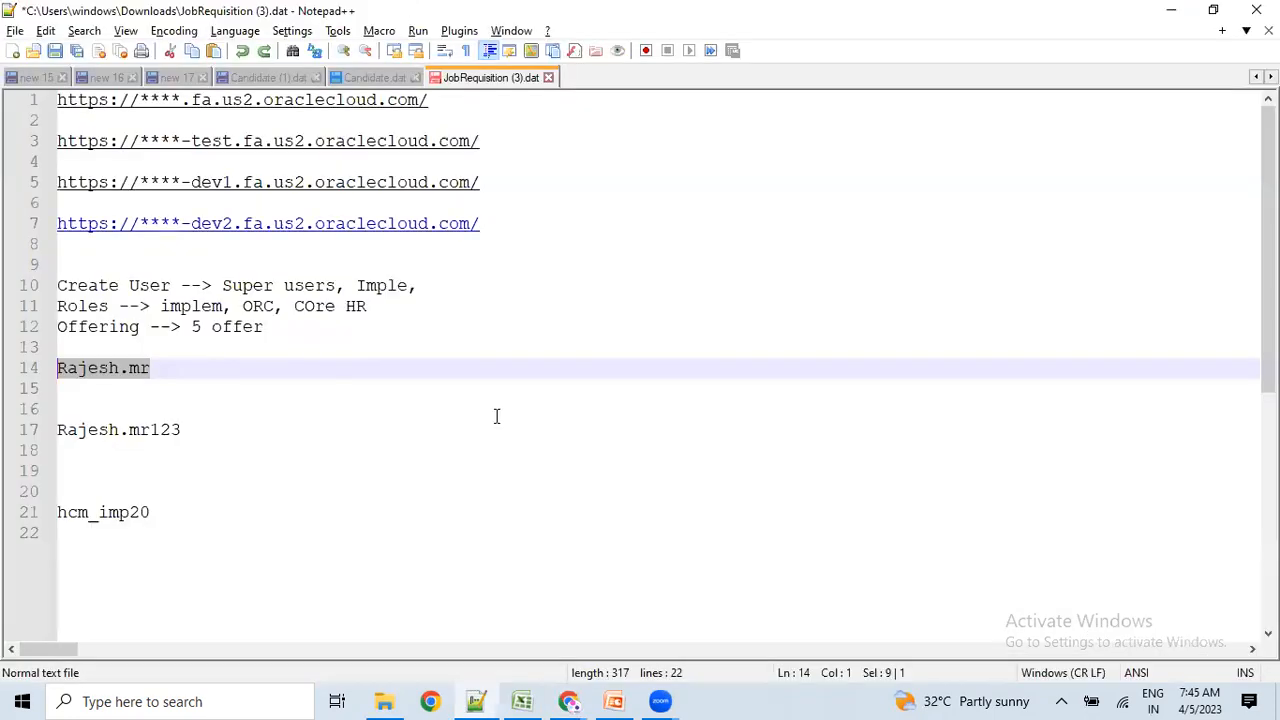
click(477, 700)
mouse_move(568, 701)
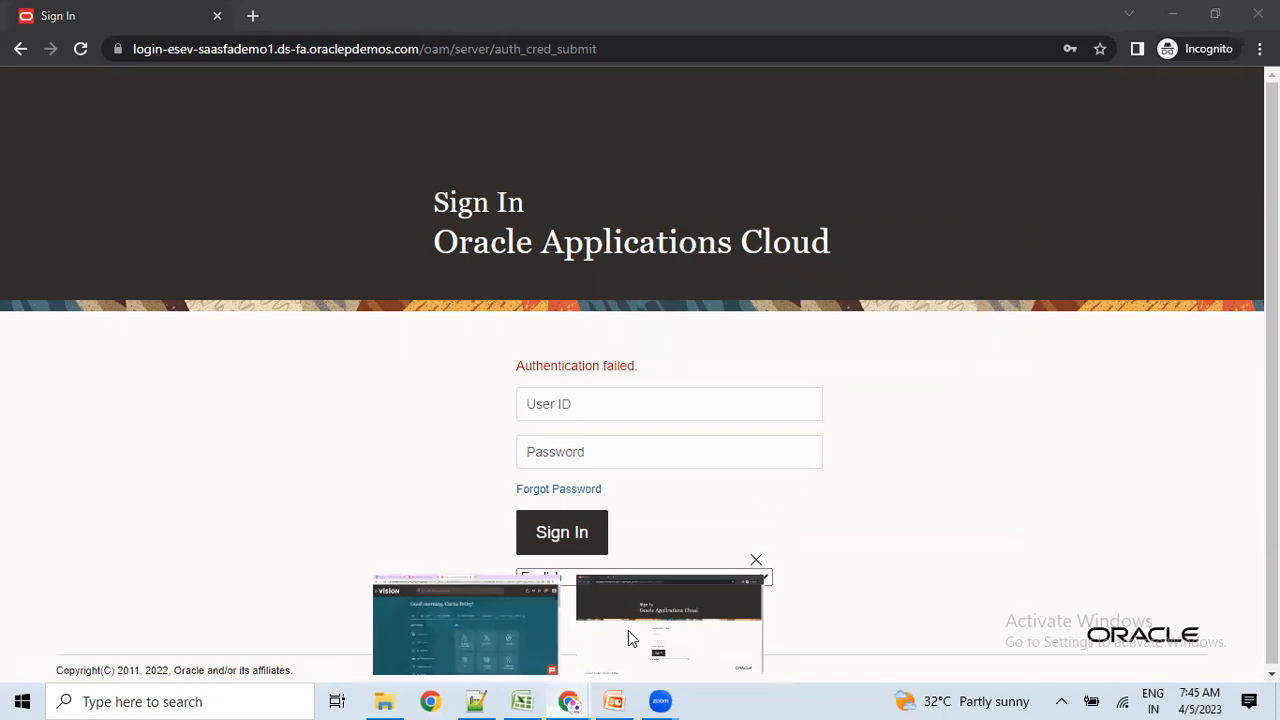
click(628, 630)
click(568, 701)
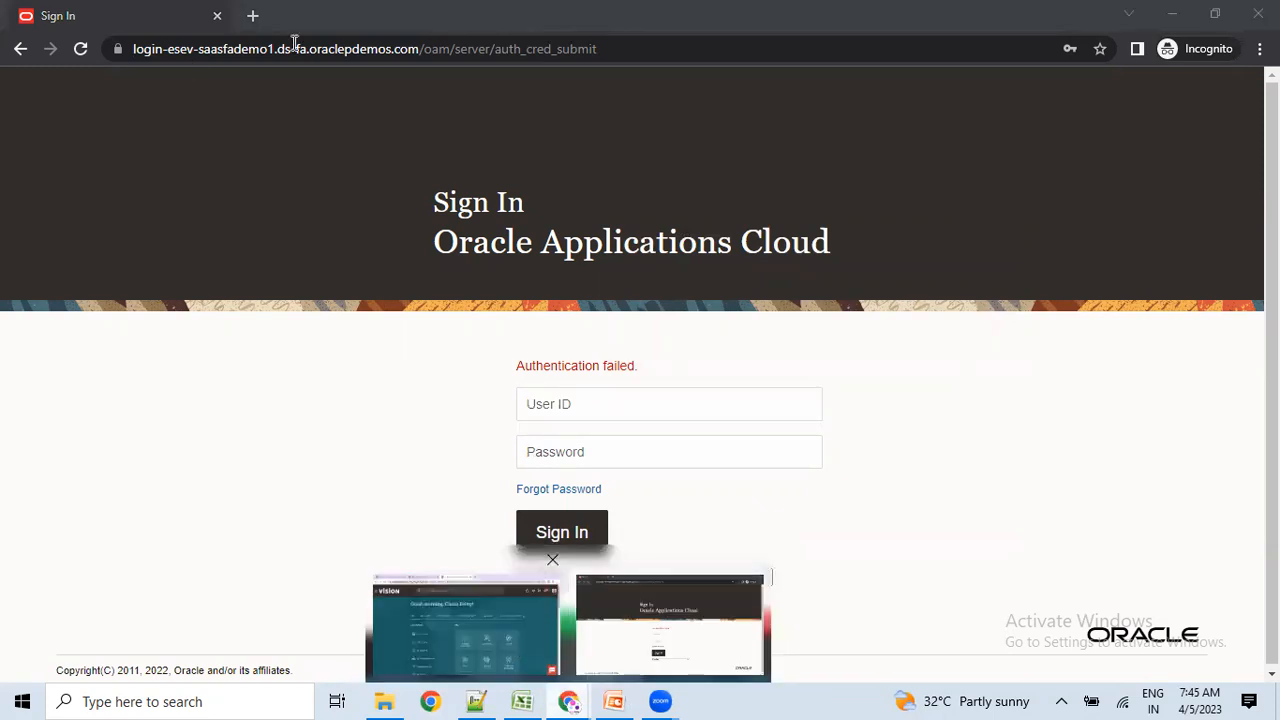
key(alt+Tab)
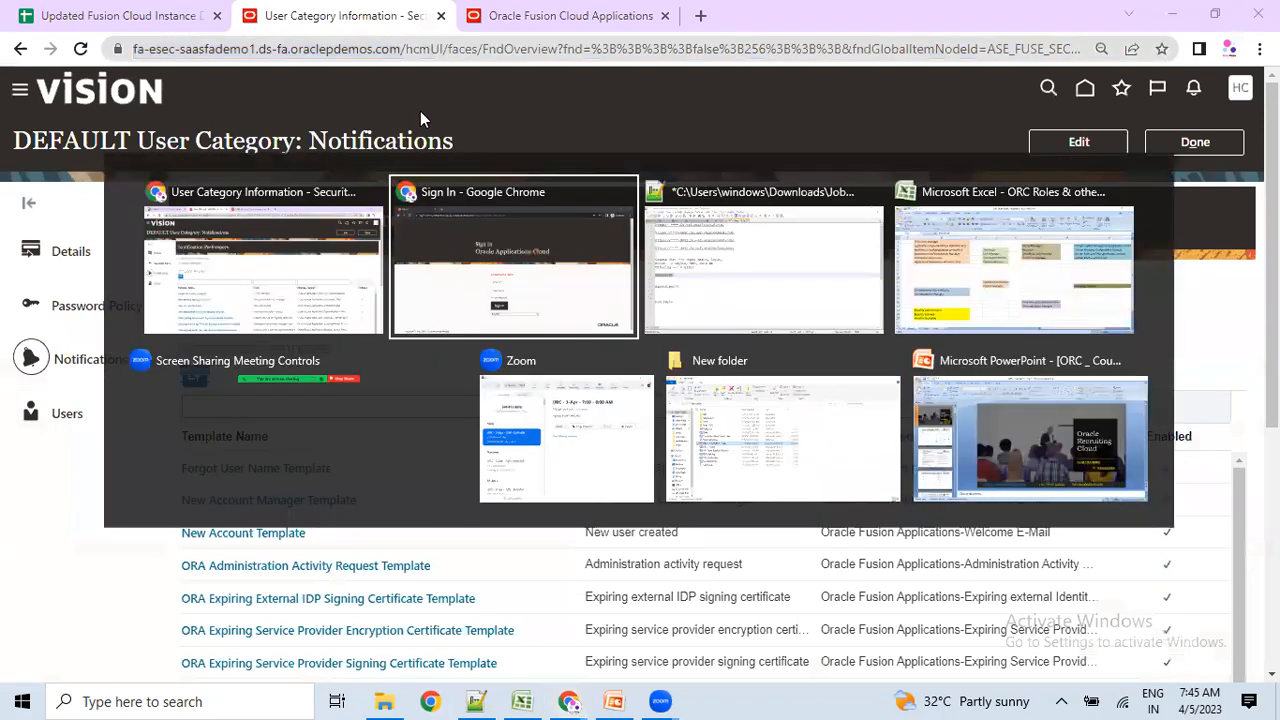
Load the pasted fa-esec instance URL in the private window.
click(433, 40)
key(ctrl+v)
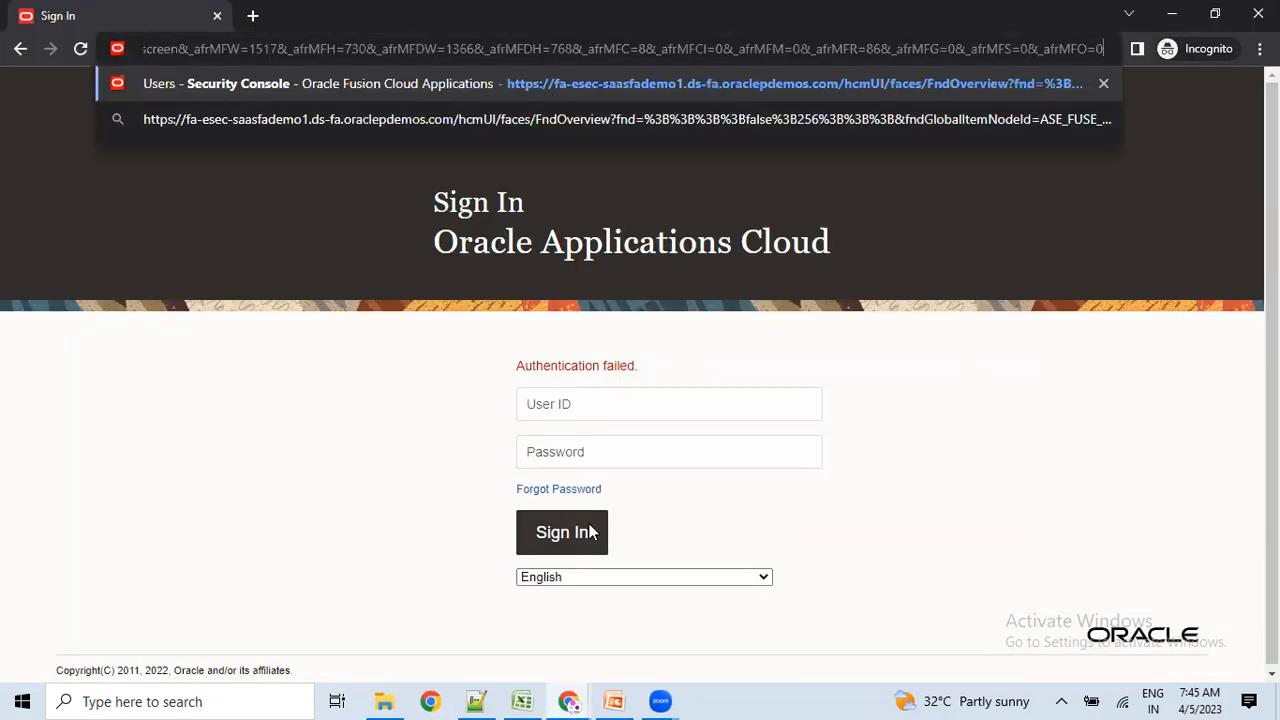
key(Return)
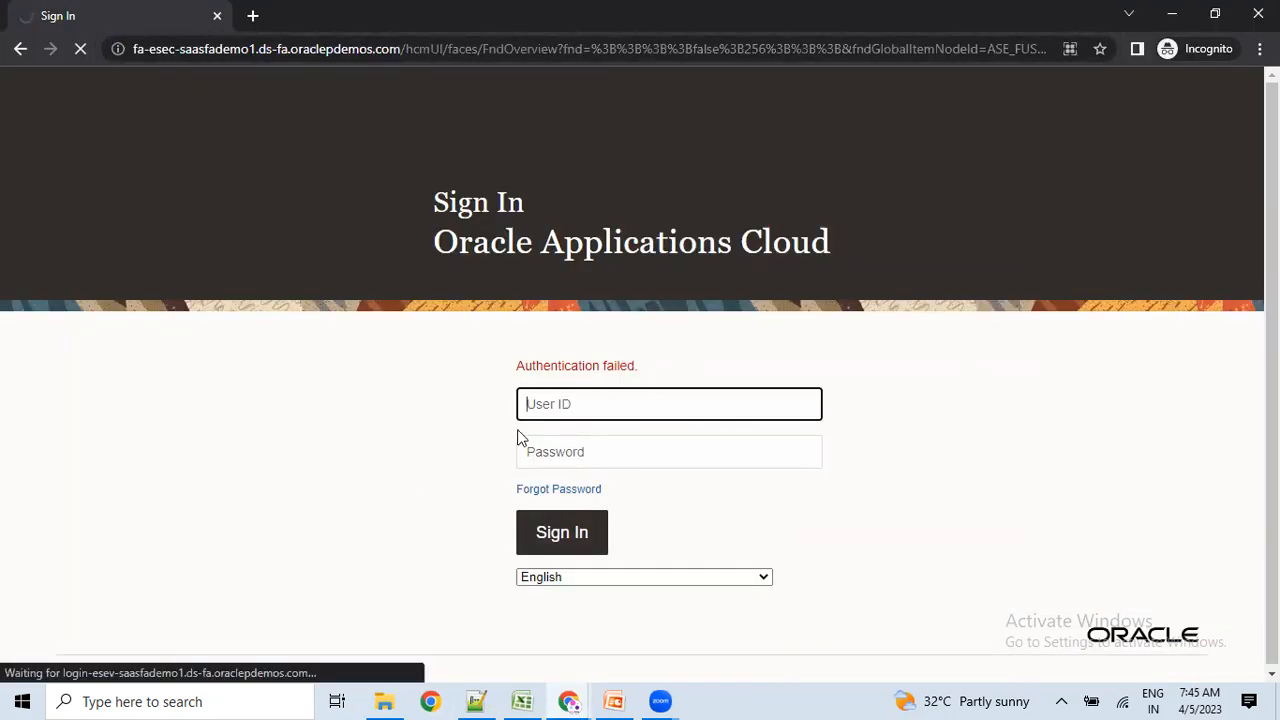
Sign in with the new user's ID and password, then pick out the esec name in the URL.
click(556, 402)
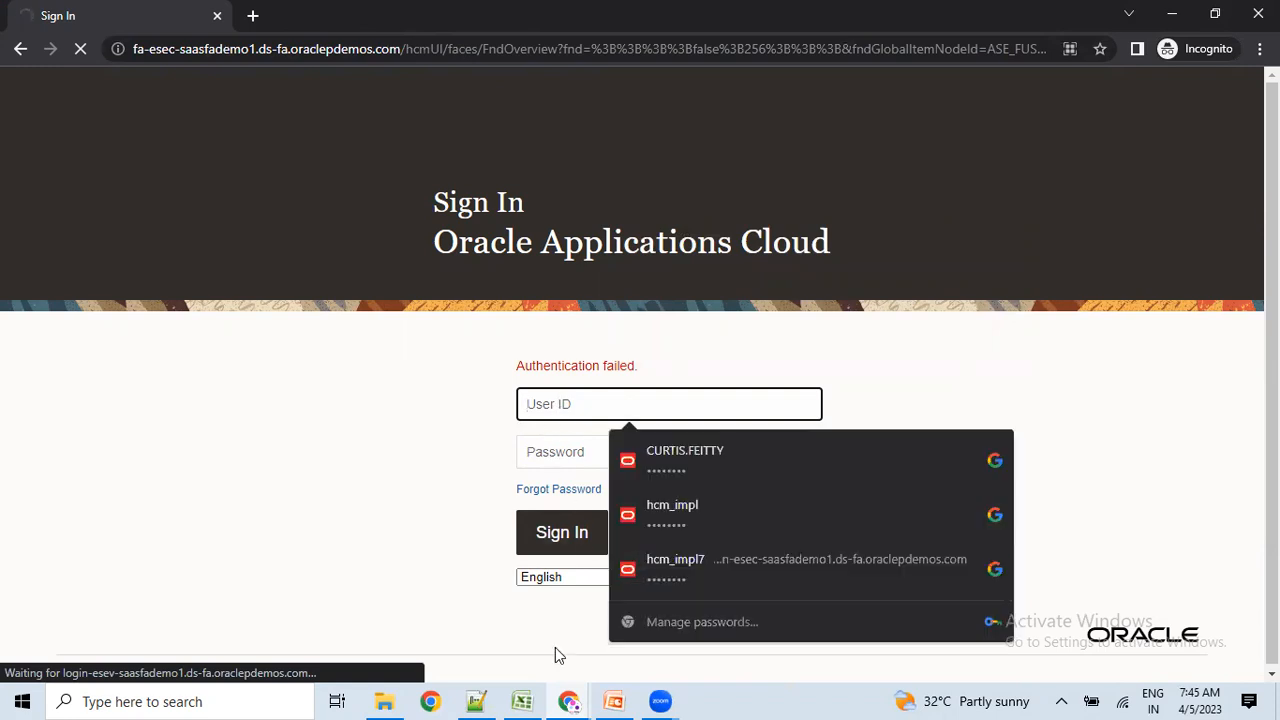
click(470, 701)
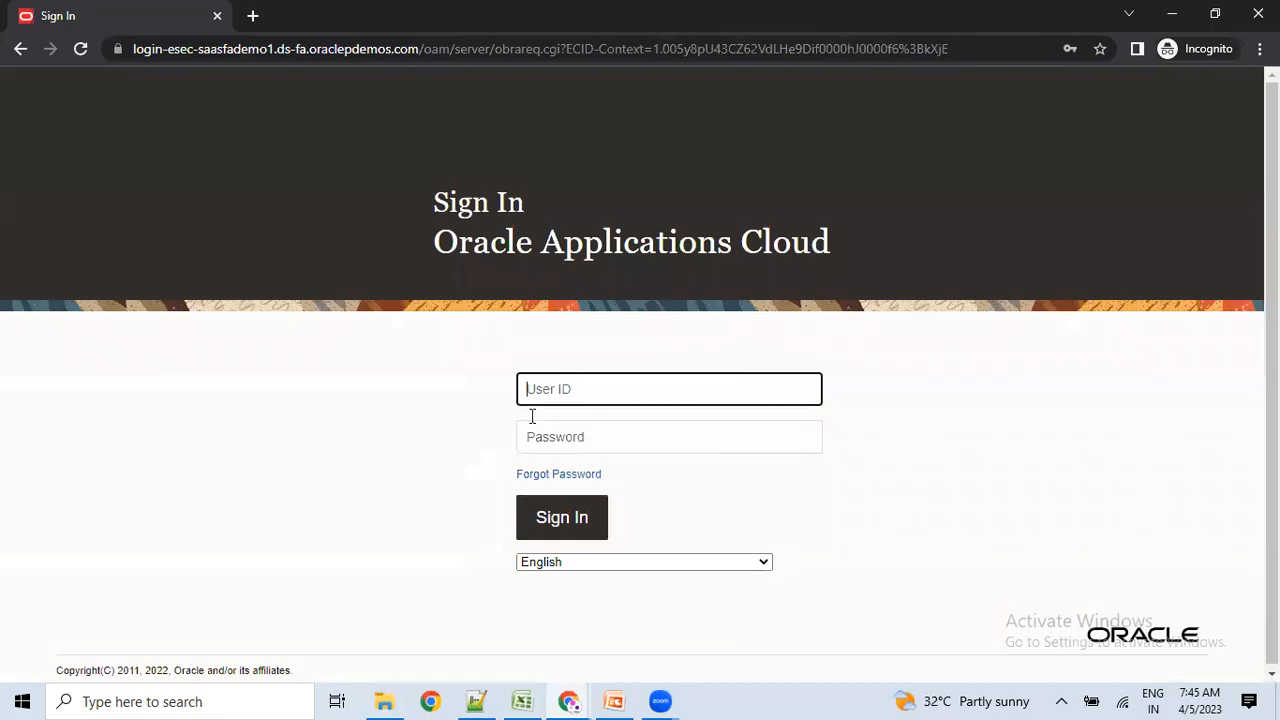
text(Rajesh.mr)
click(560, 434)
text(•••••)
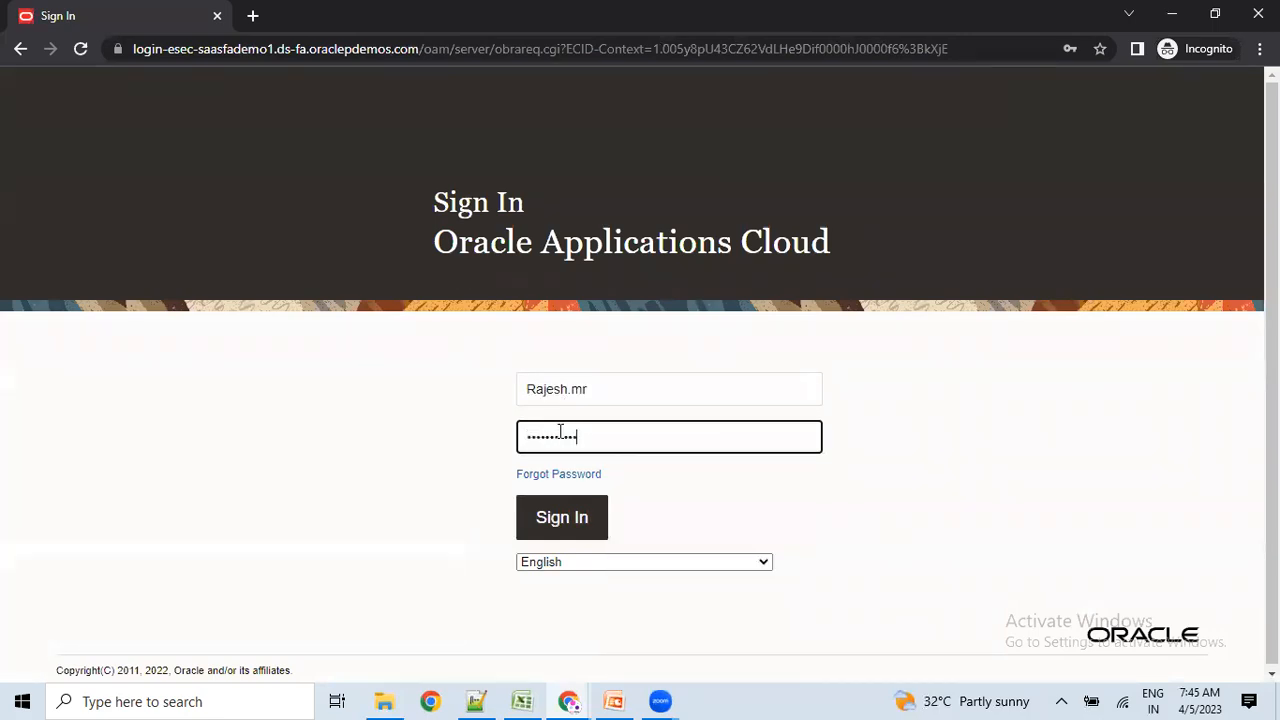
key(Return)
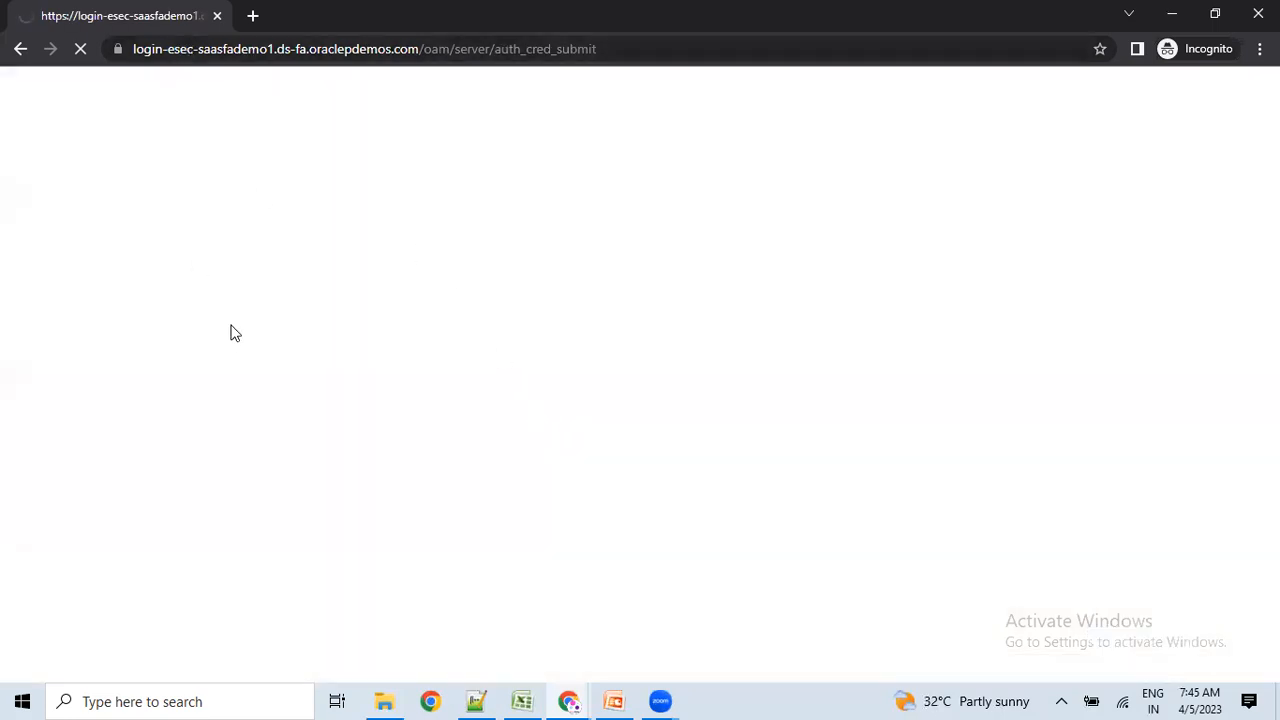
click(180, 49)
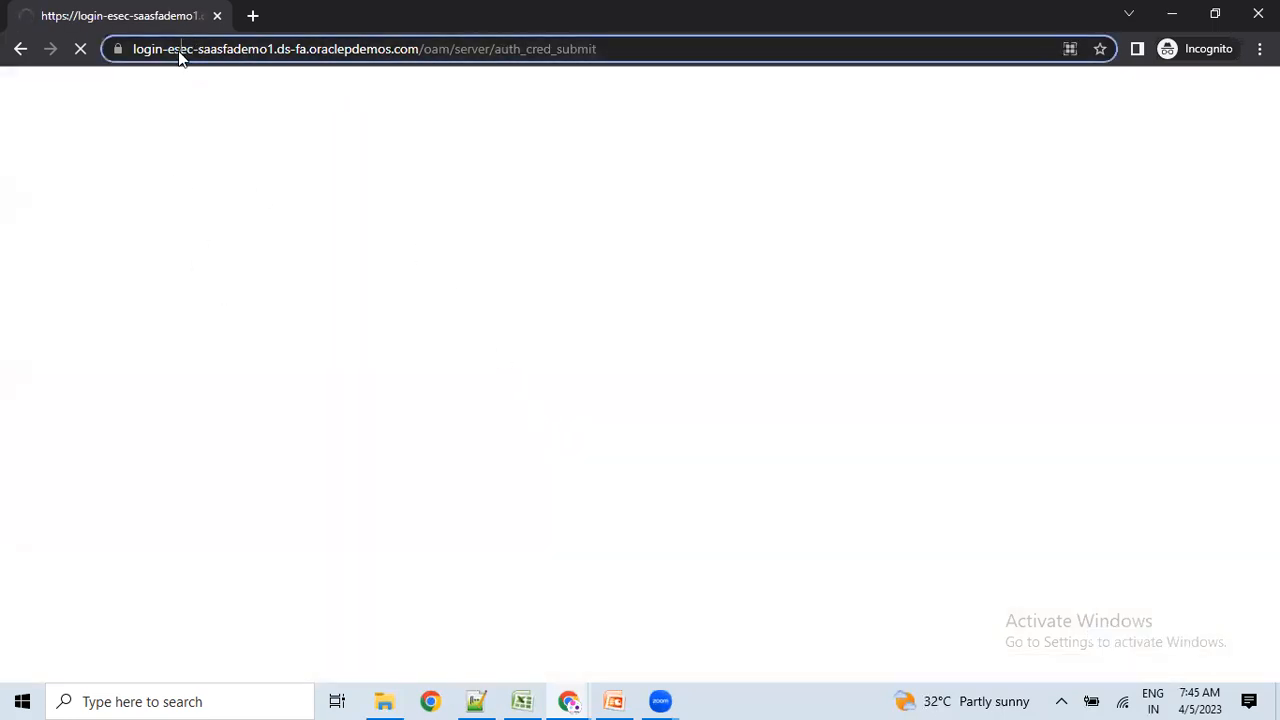
double_click(214, 50)
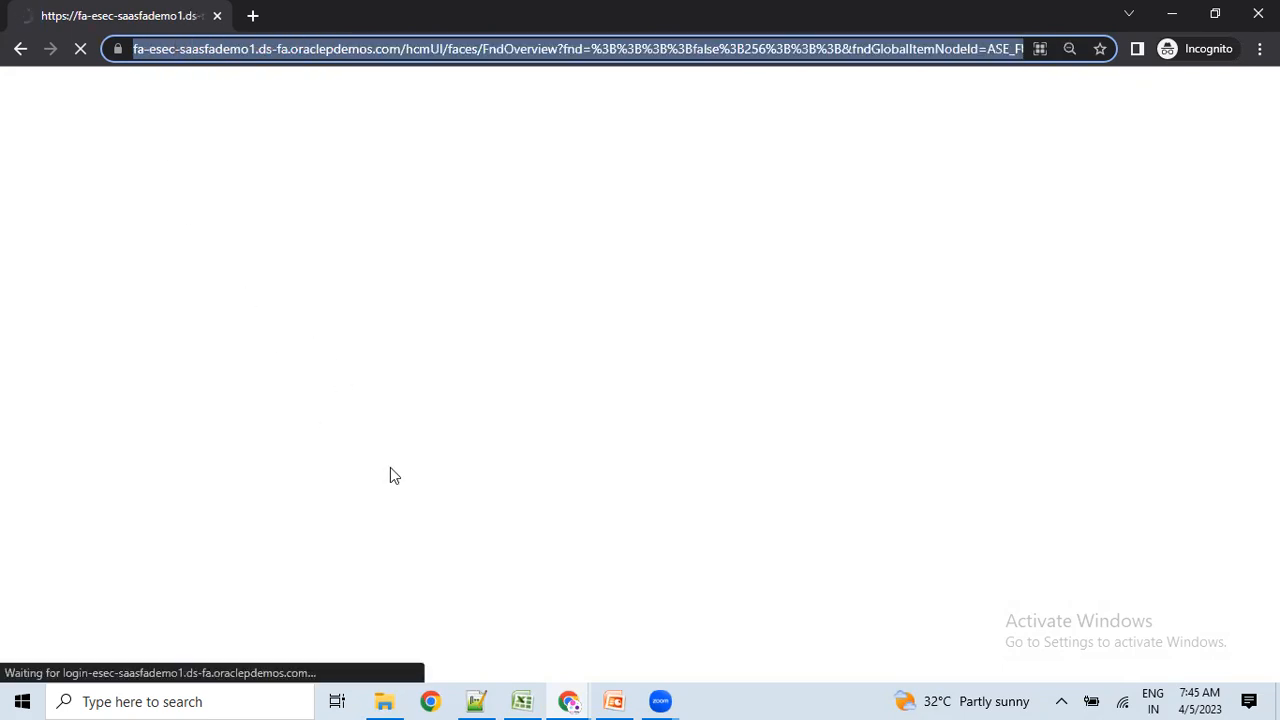
Select the four environment URLs at the top of the notes, then return to the browser.
click(476, 701)
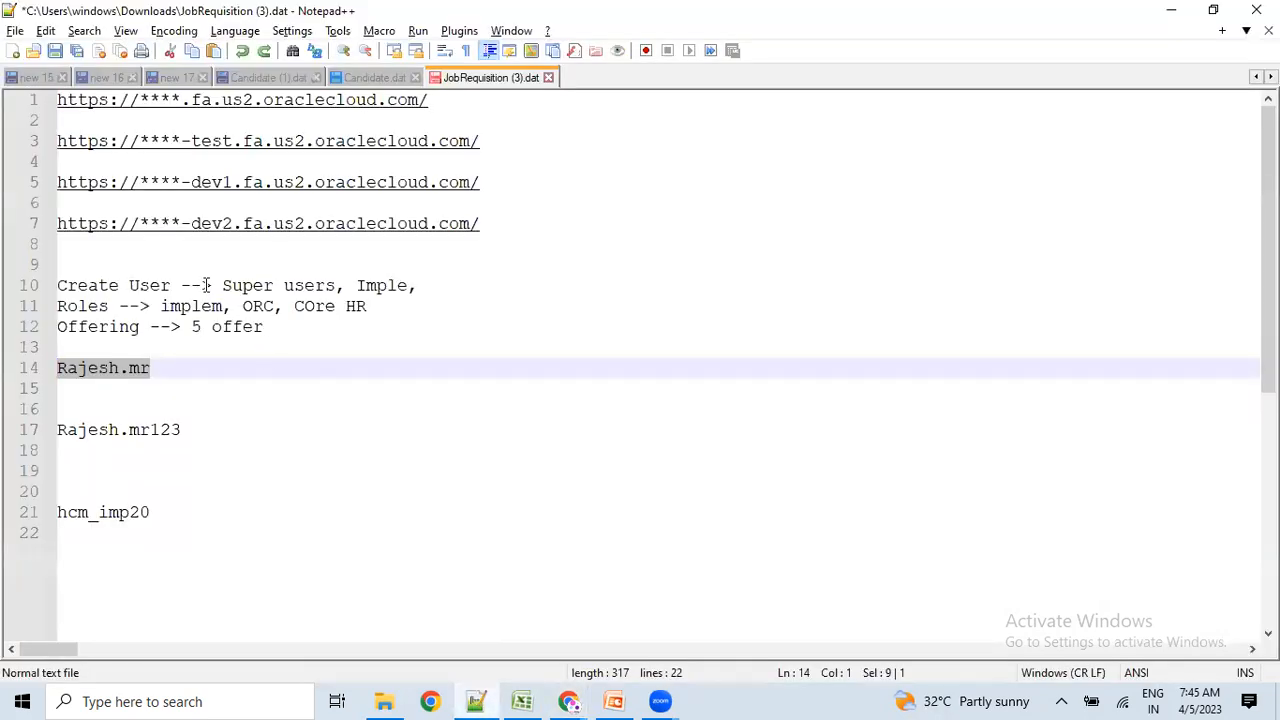
drag(171, 264, 57, 100)
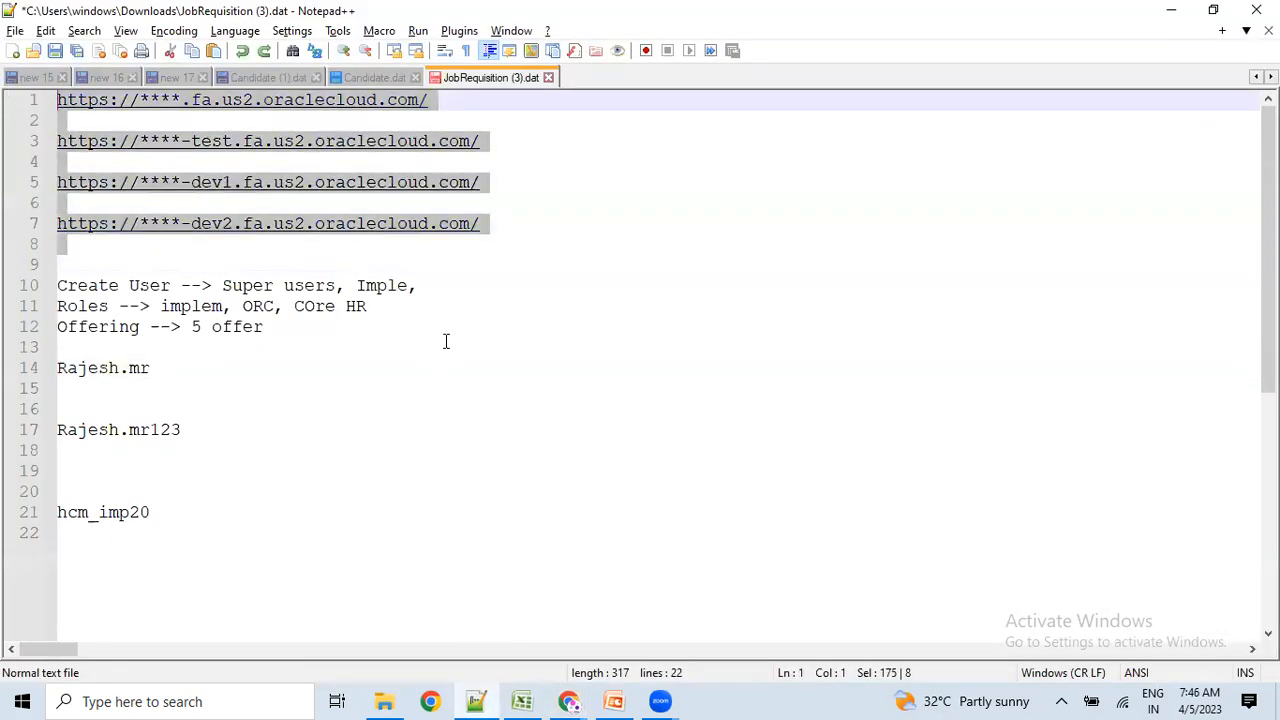
key(alt+Tab)
key(alt+Tab)
key(alt+Tab)
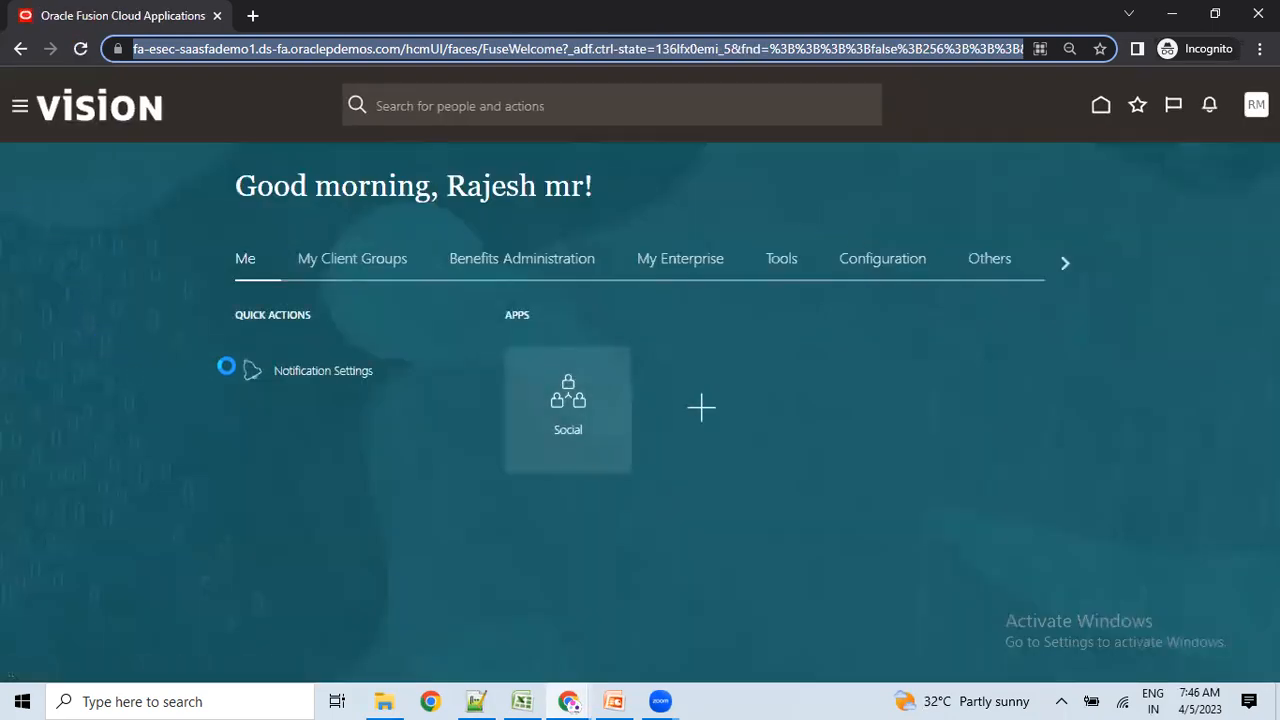
Review the My Client Groups quick actions and the apps listed under Tools.
click(336, 268)
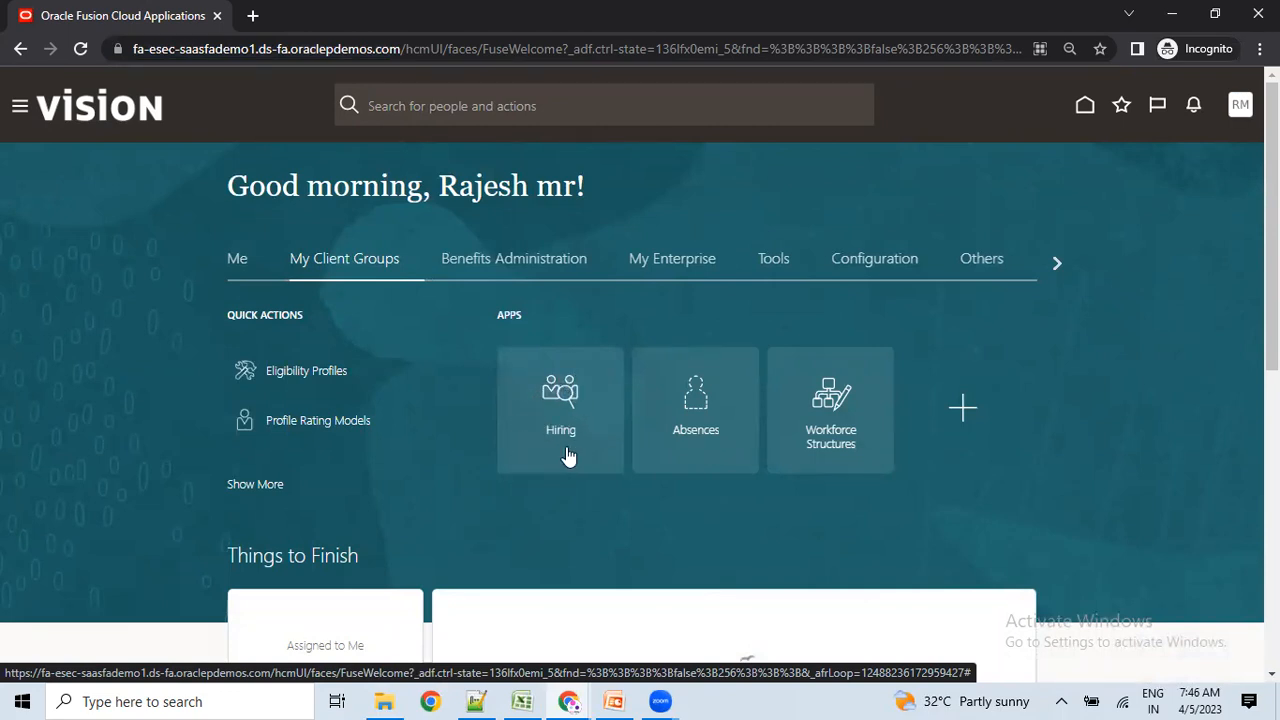
scroll(555, 500, down, 1)
scroll(551, 530, down, 4)
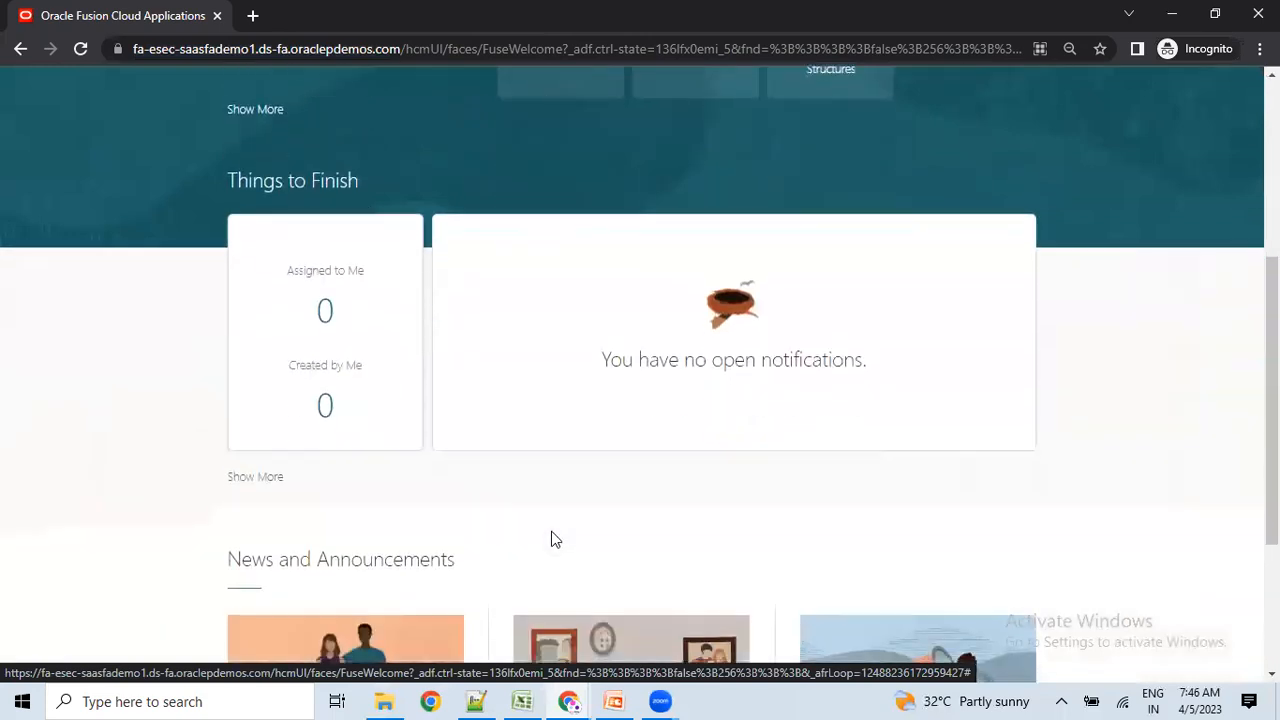
scroll(549, 540, up, 6)
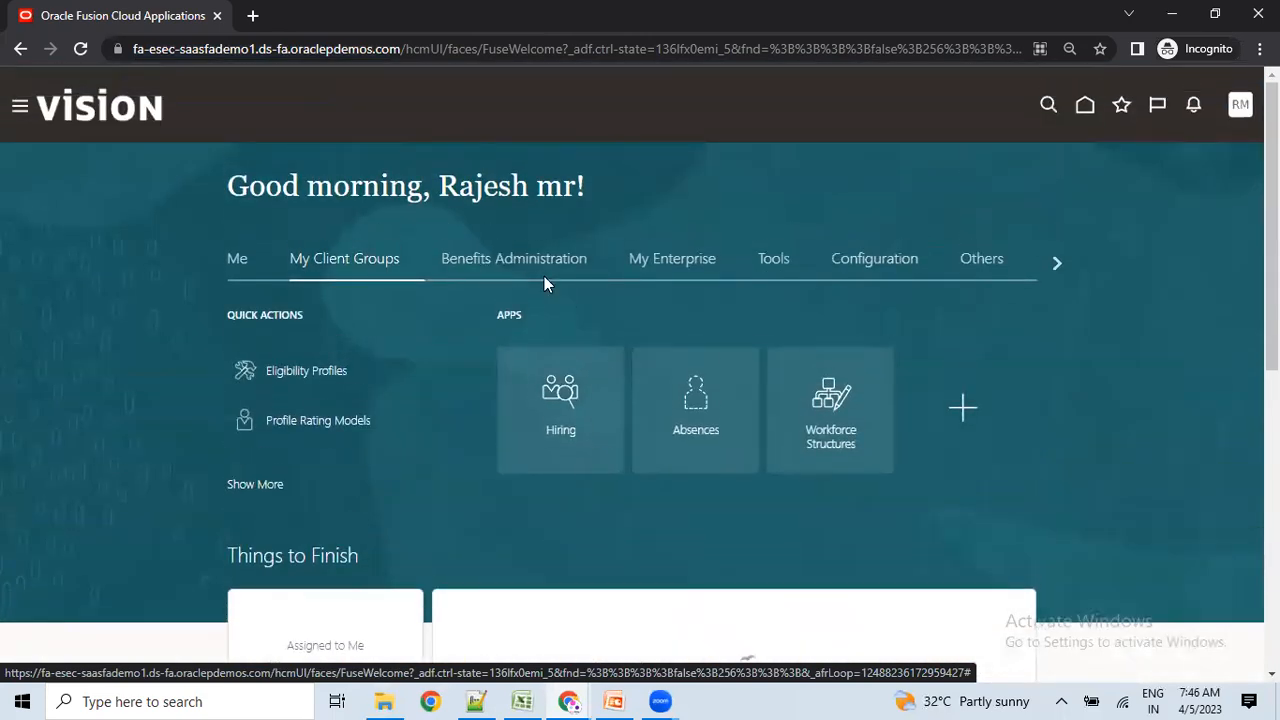
click(770, 262)
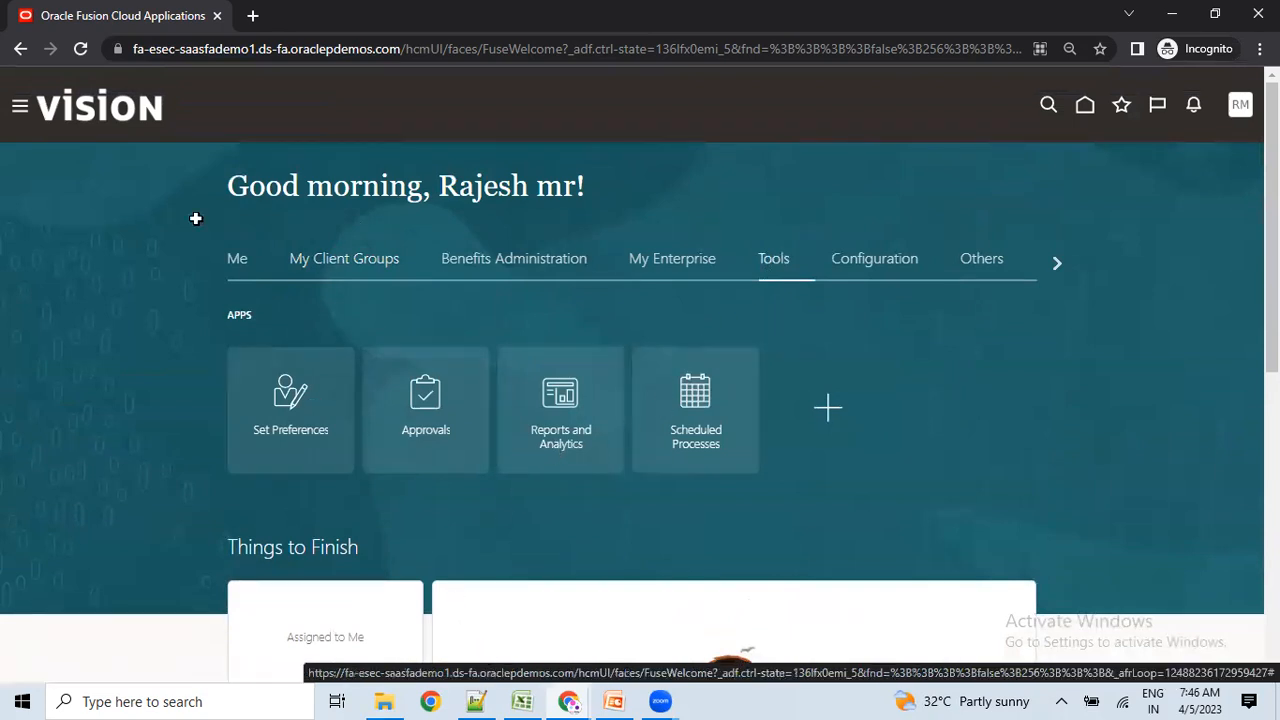
Check the Settings and Actions menu, then revisit My Client Groups and highlight the greeting name.
key(alt+Tab)
key(alt+Tab)
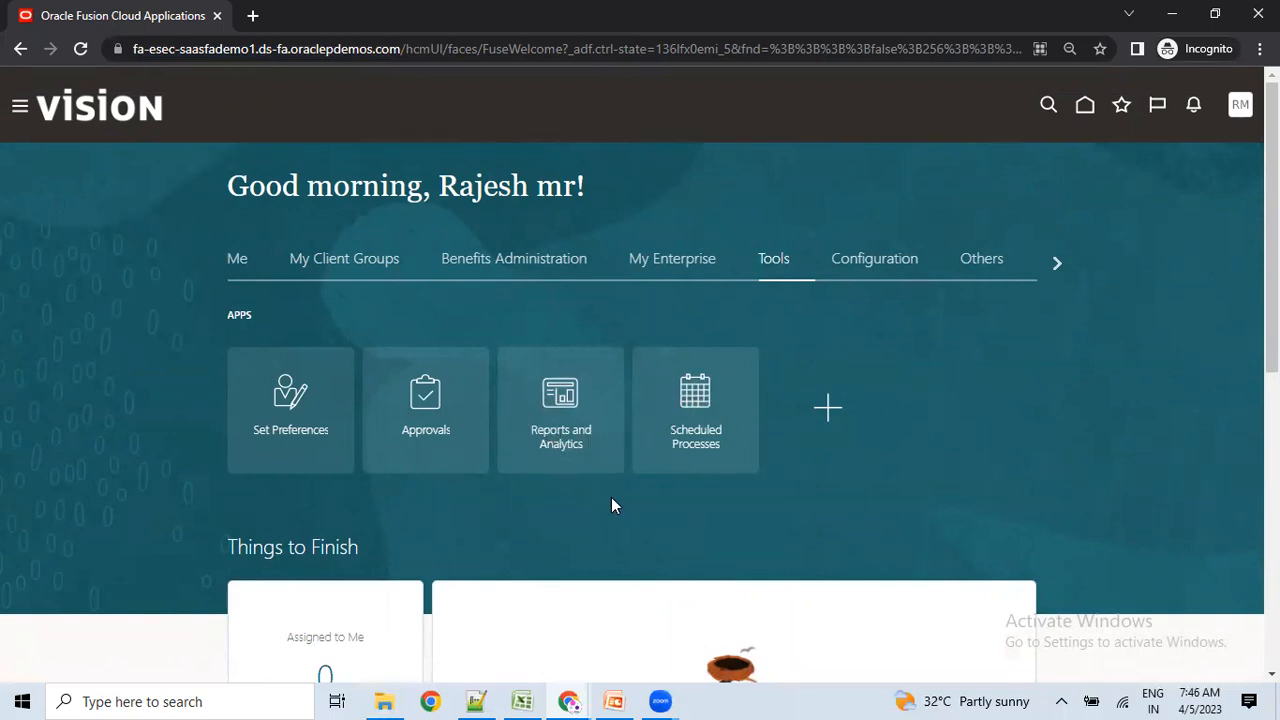
click(1240, 107)
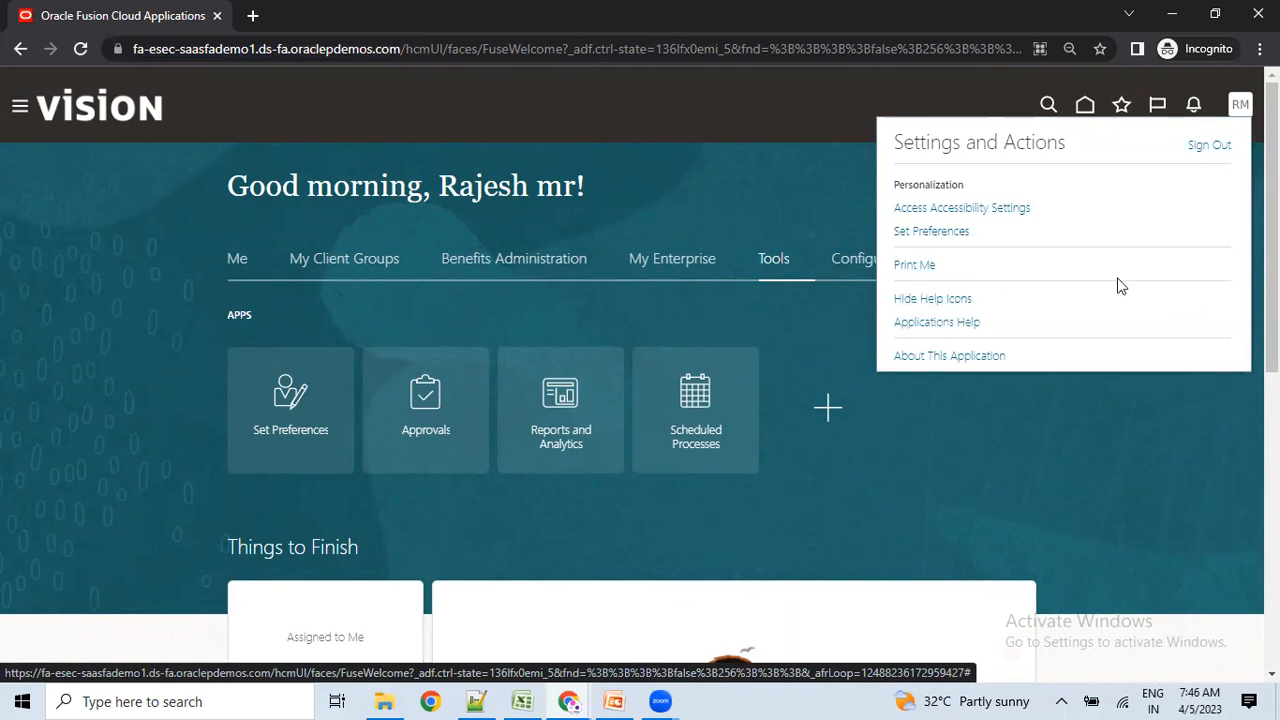
click(692, 178)
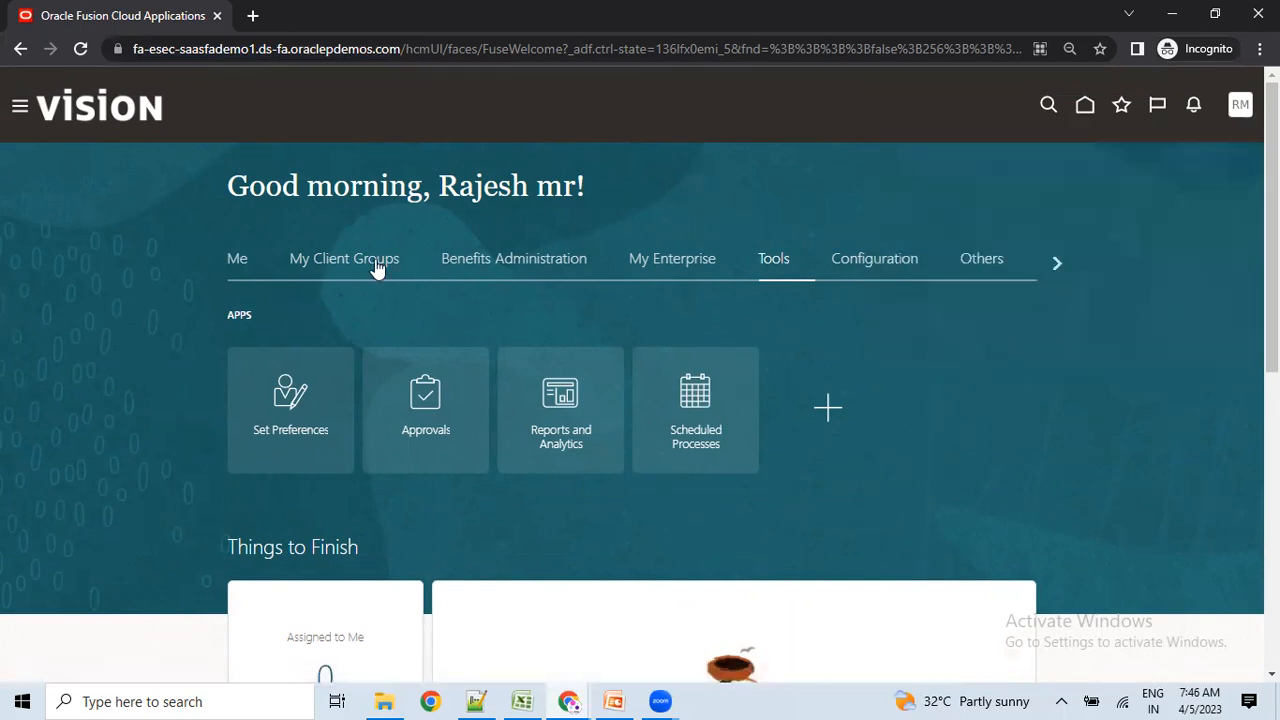
click(310, 260)
drag(438, 186, 577, 186)
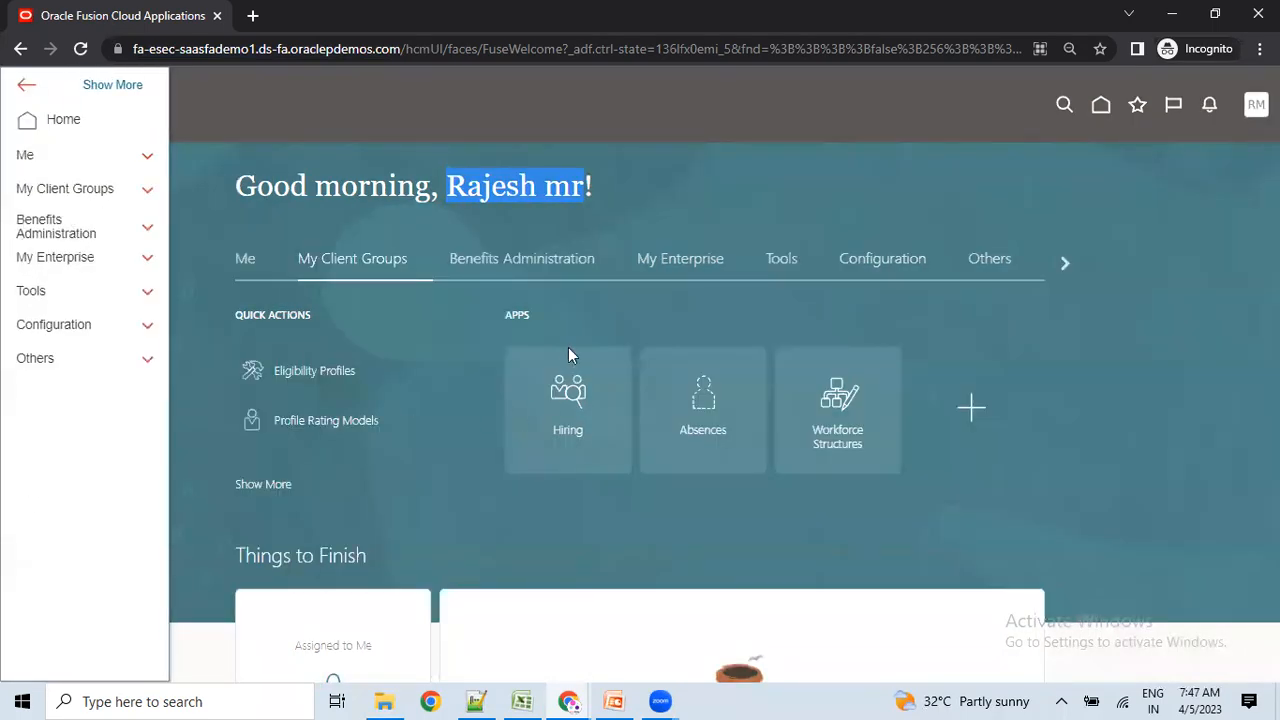
click(675, 234)
click(314, 192)
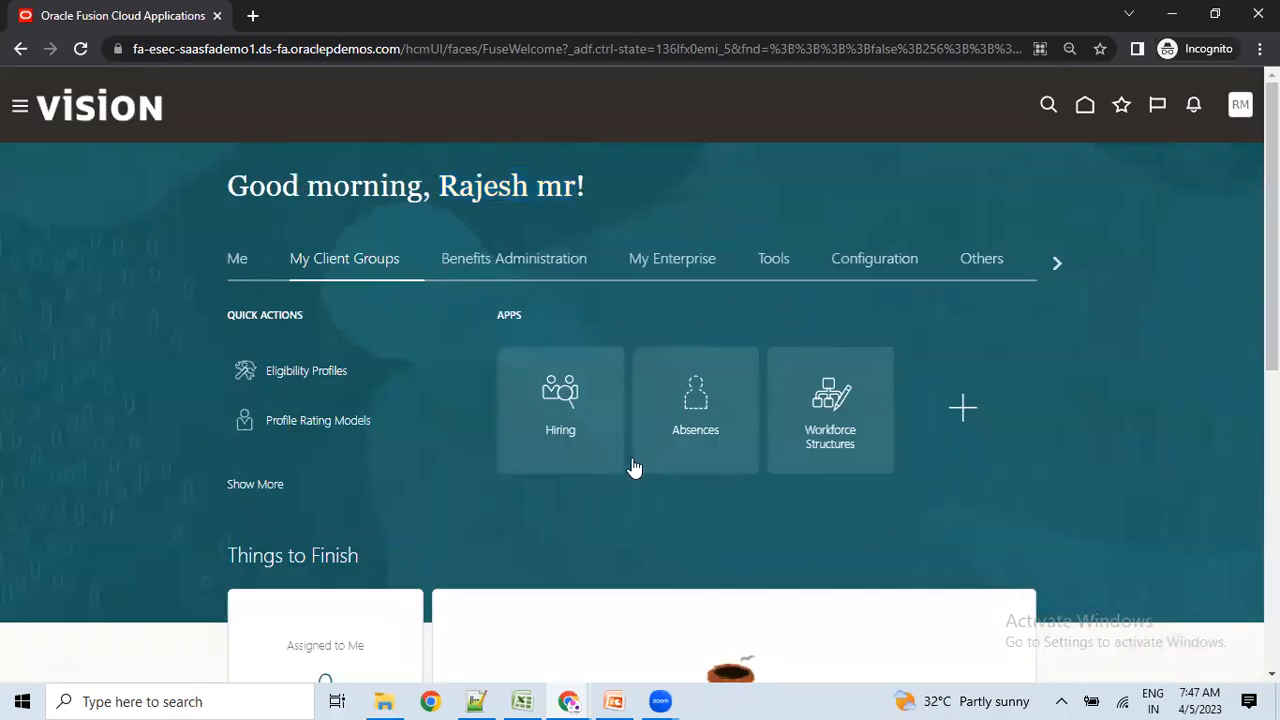
Check the Navigator, then reopen Settings and Actions and preview the open browser windows.
click(20, 106)
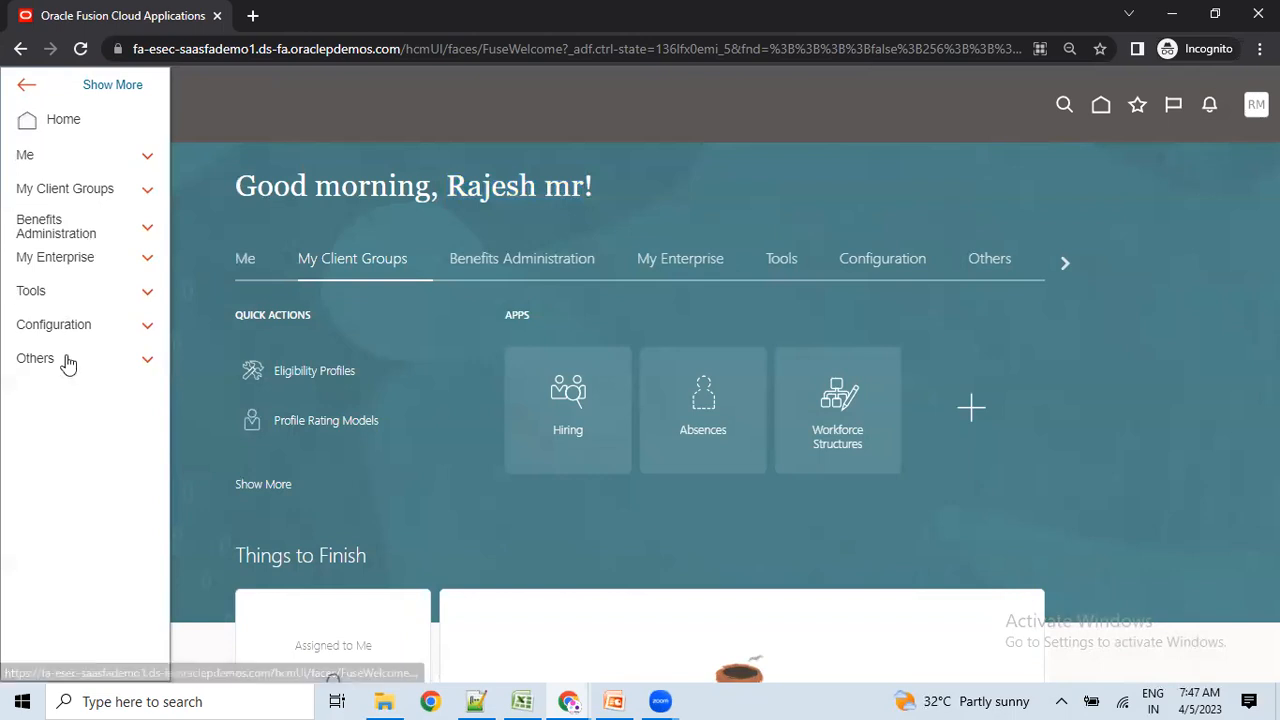
click(940, 214)
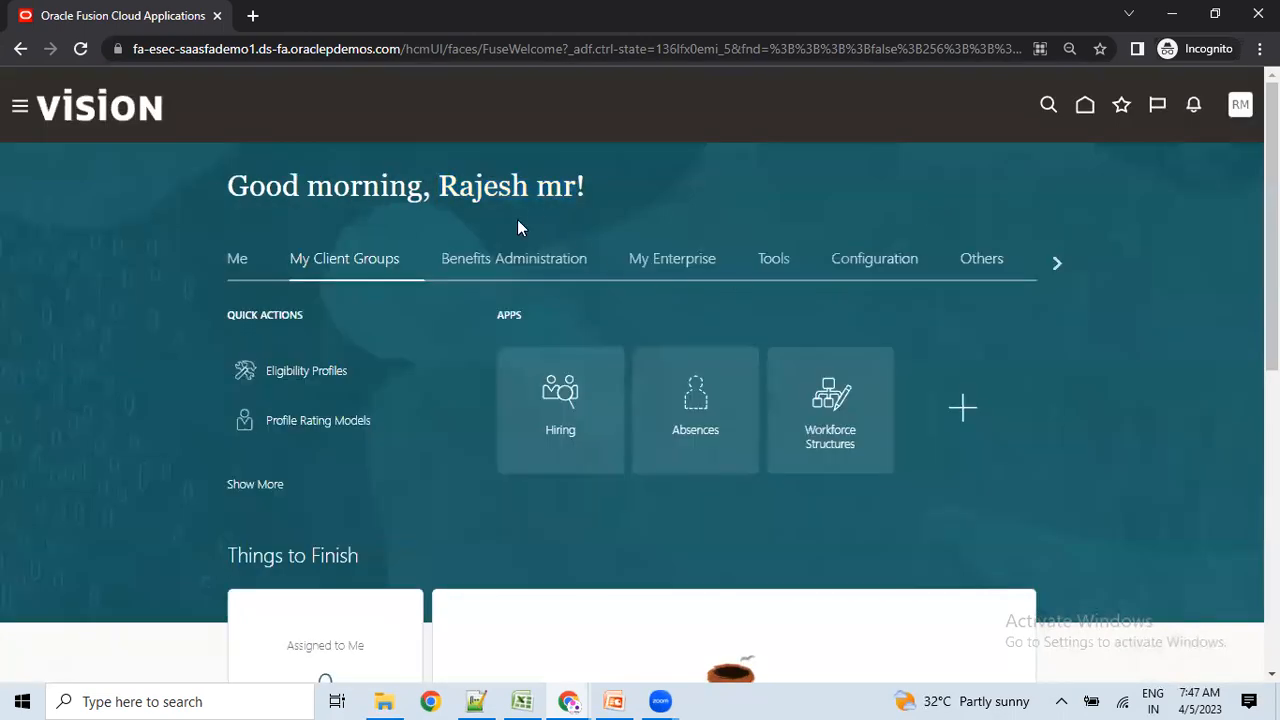
click(1238, 106)
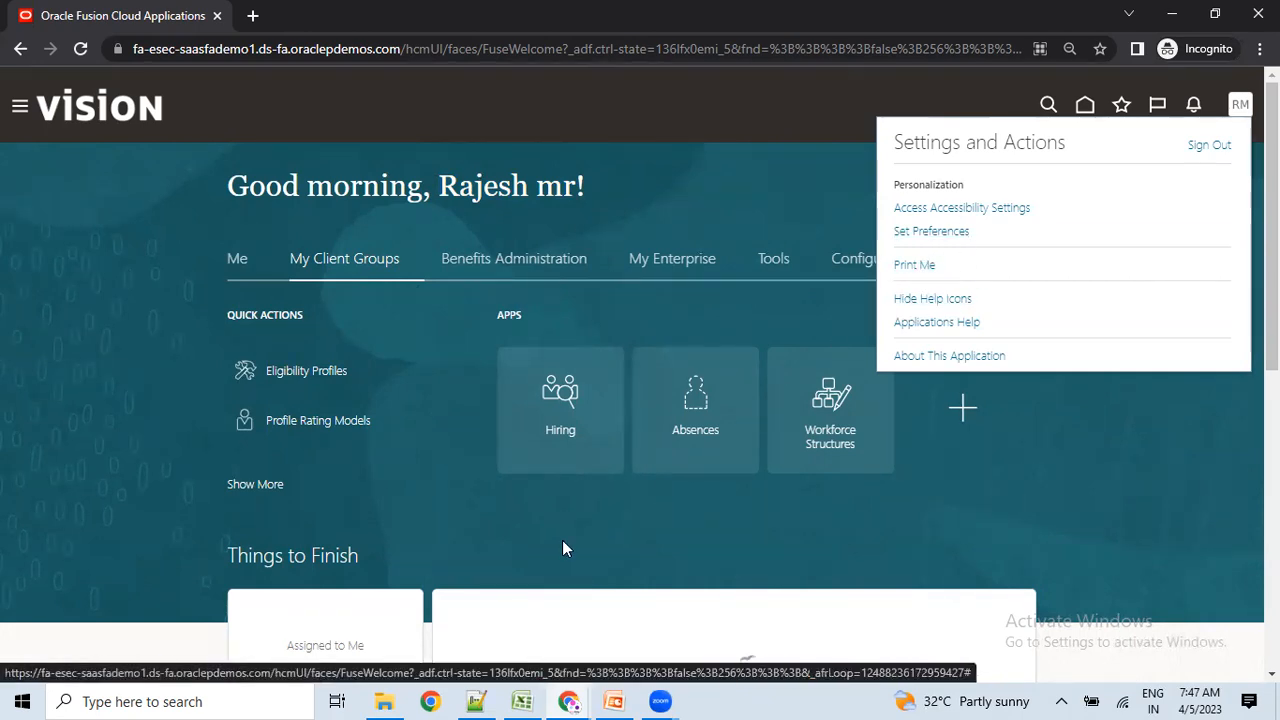
click(568, 701)
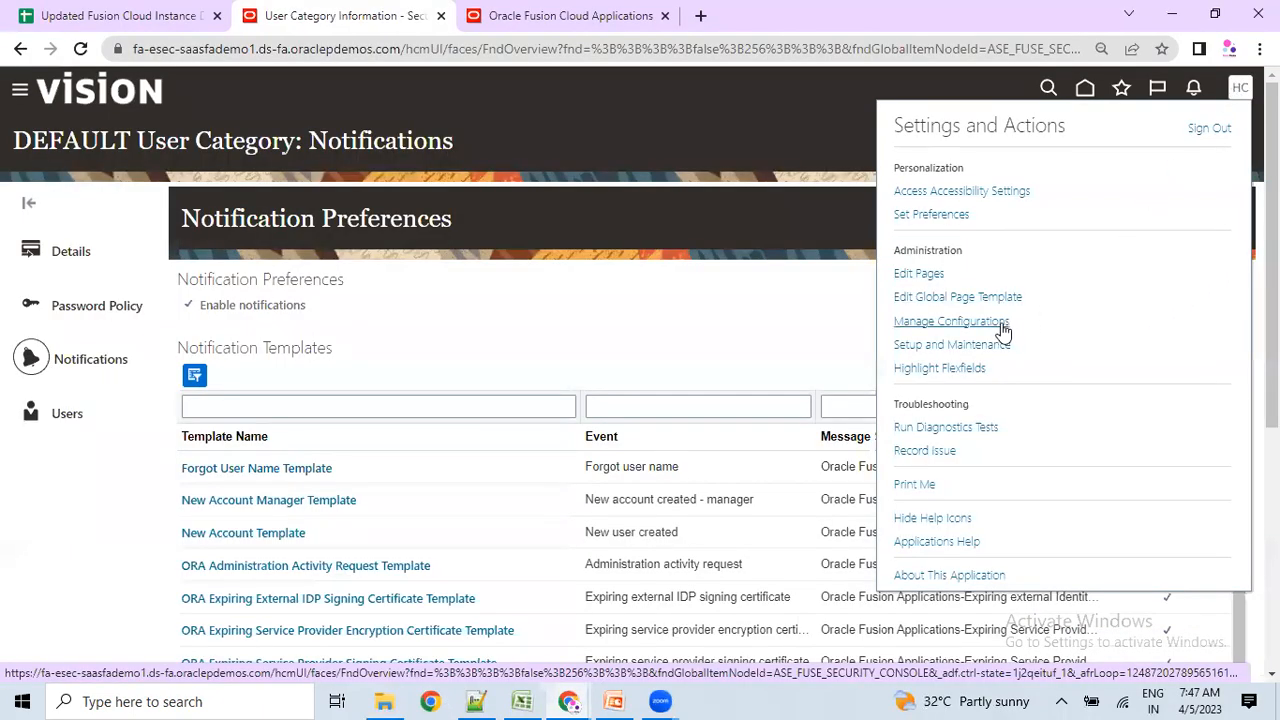
Point out the Administration options, return Home, then select the 'Enable Offering - ORC' slide title.
drag(895, 249, 990, 368)
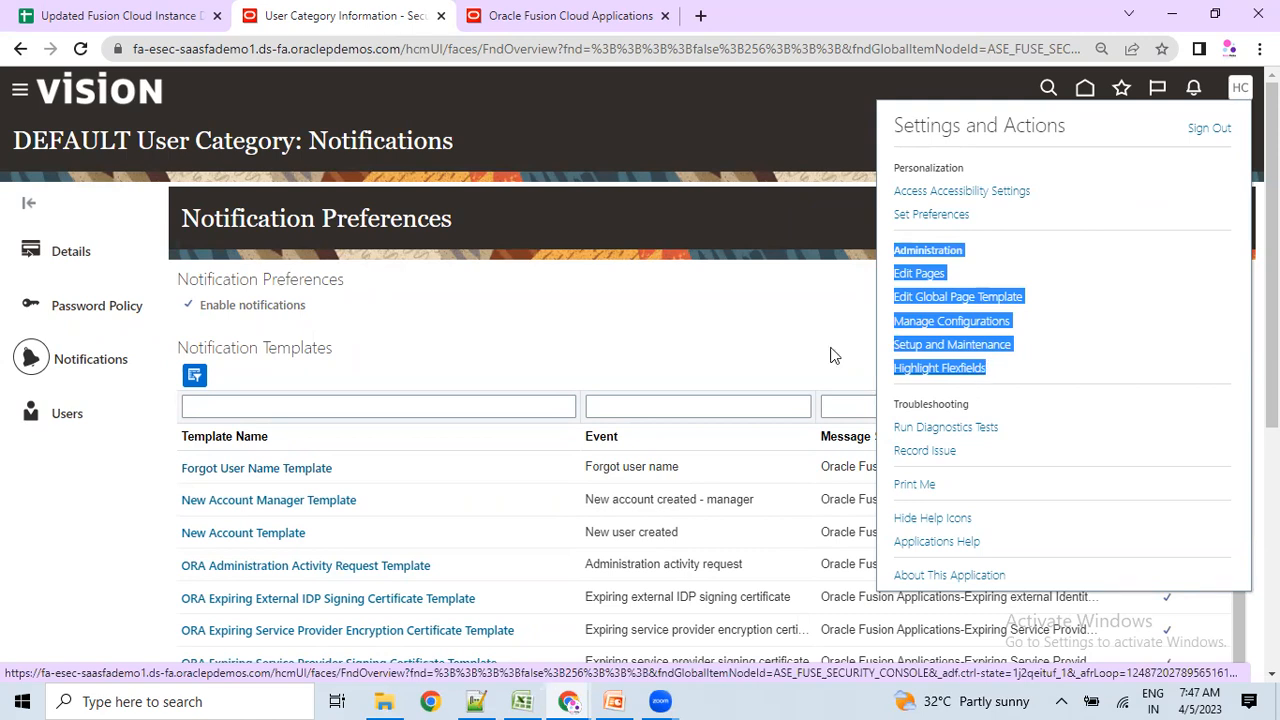
click(640, 340)
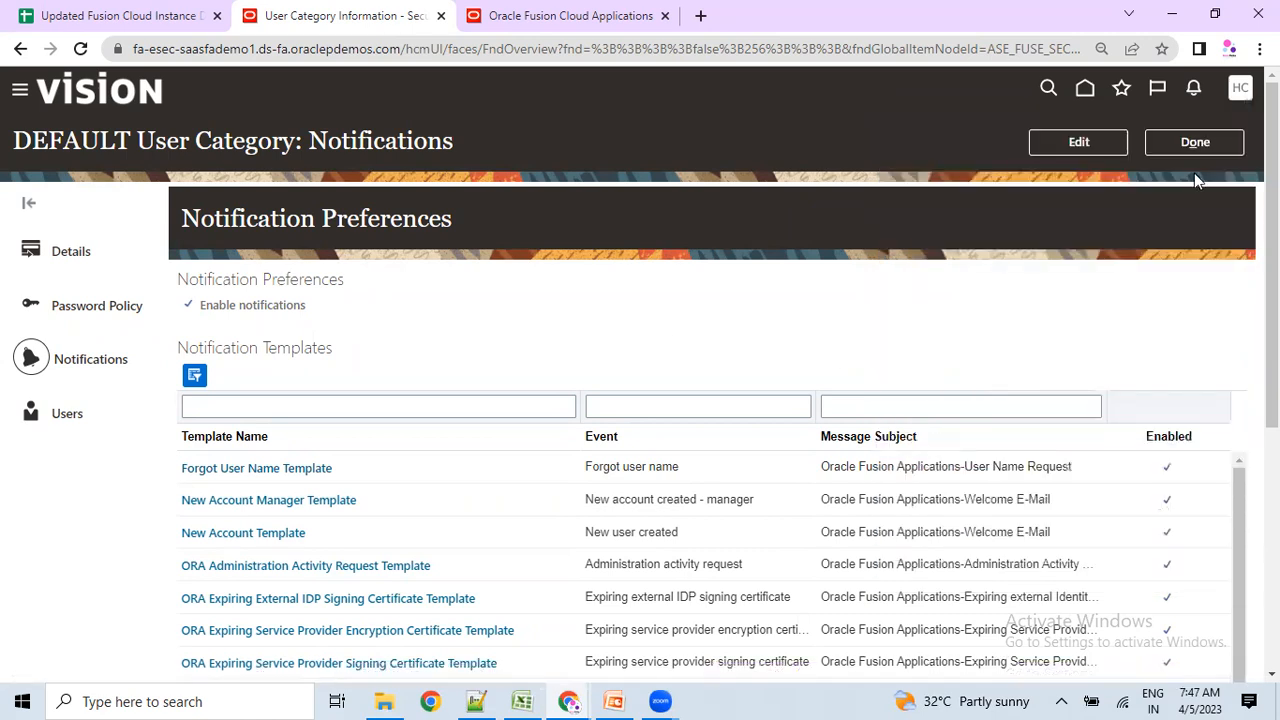
click(1085, 92)
key(alt+Tab)
drag(428, 191, 819, 186)
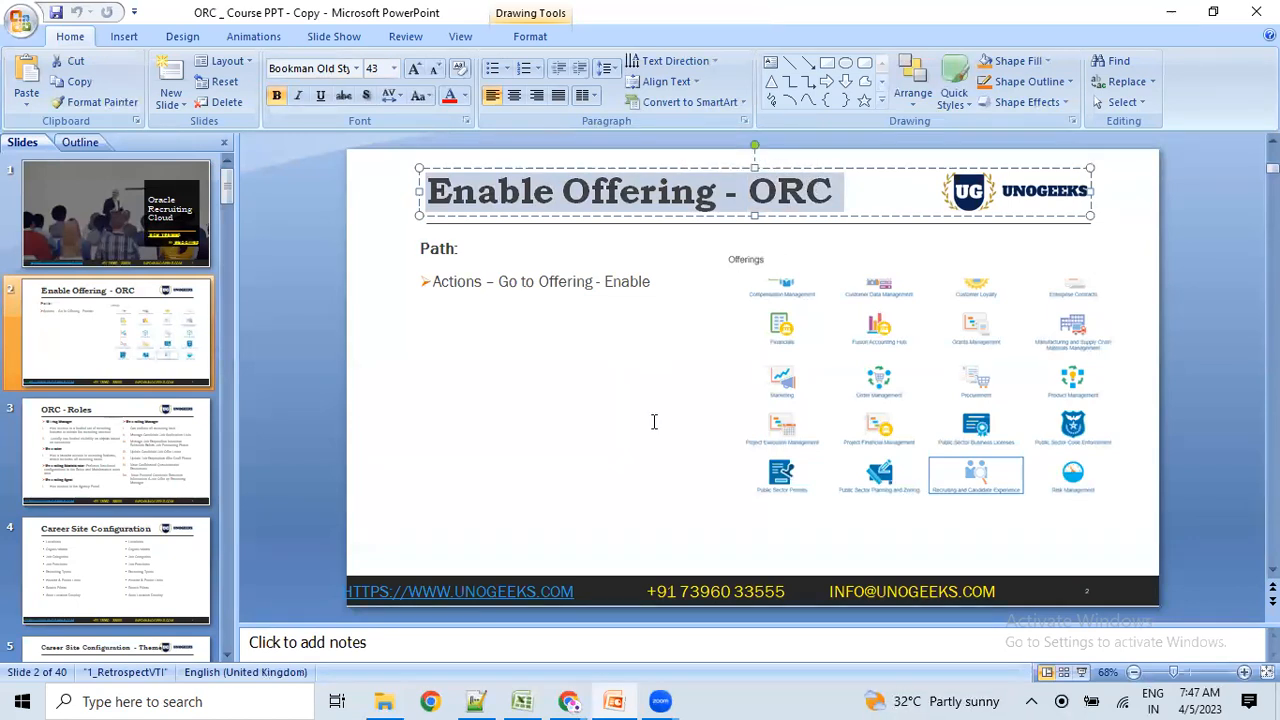
Leave PowerPoint and bring the admin user's Oracle Fusion browser window to the front.
key(alt+Tab)
key(Tab)
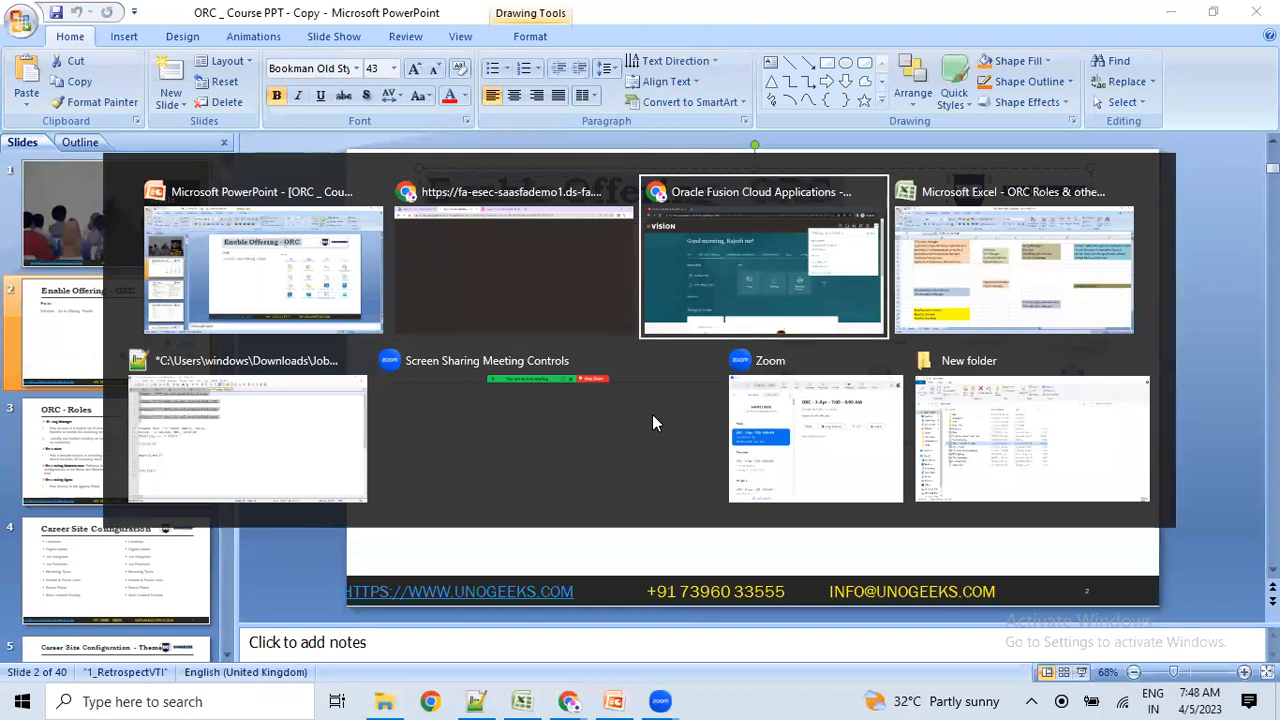
click(688, 233)
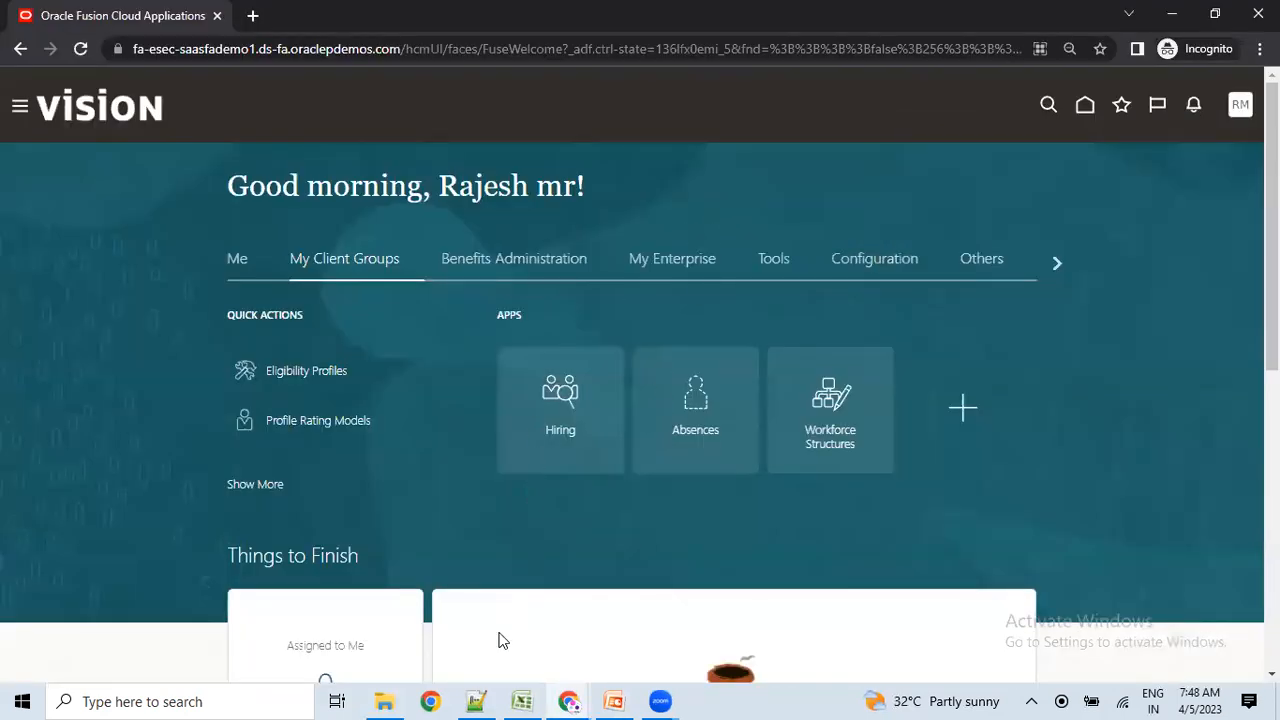
mouse_move(568, 701)
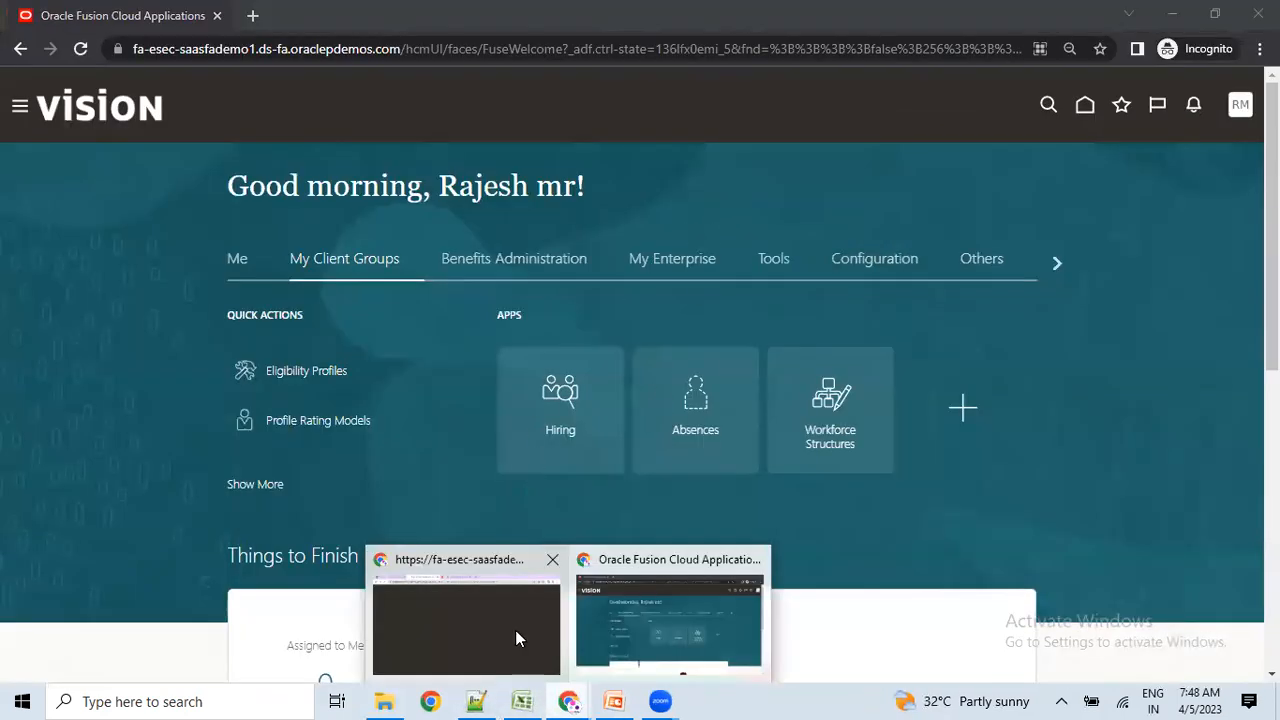
click(517, 638)
click(598, 22)
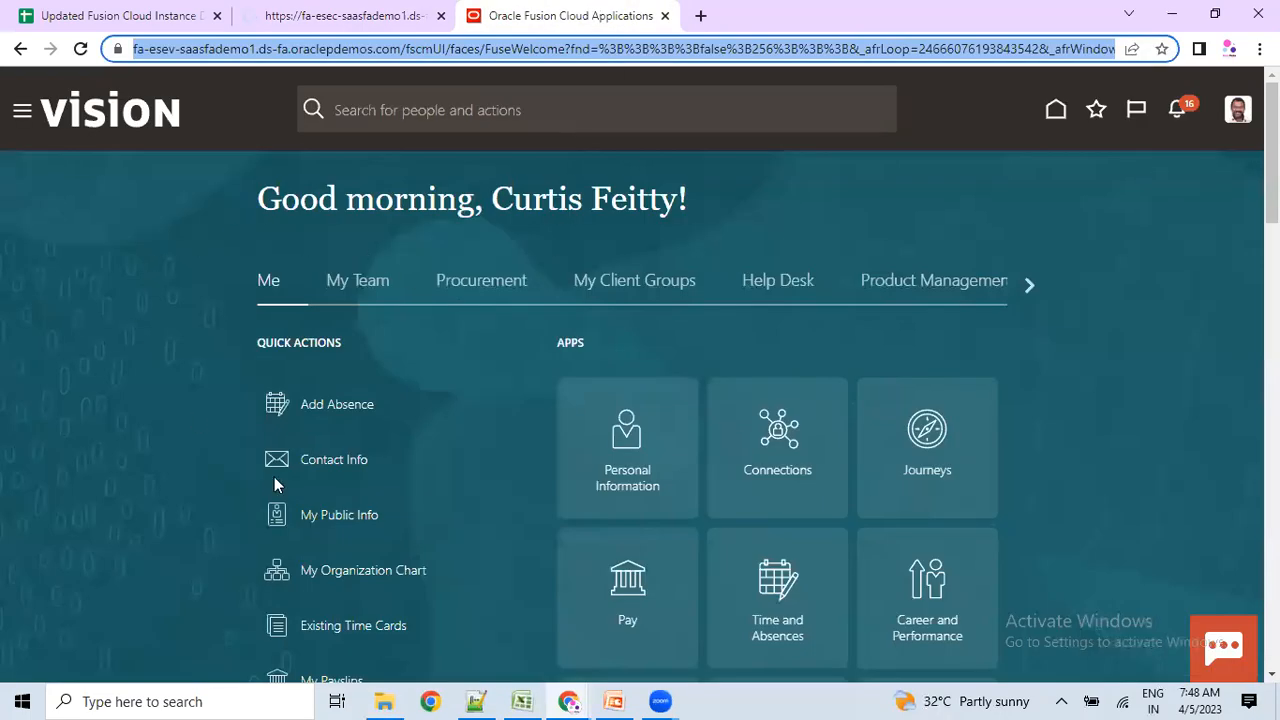
Search people for 'john', then search 'job re' and open Job Requisitions from the results.
click(418, 111)
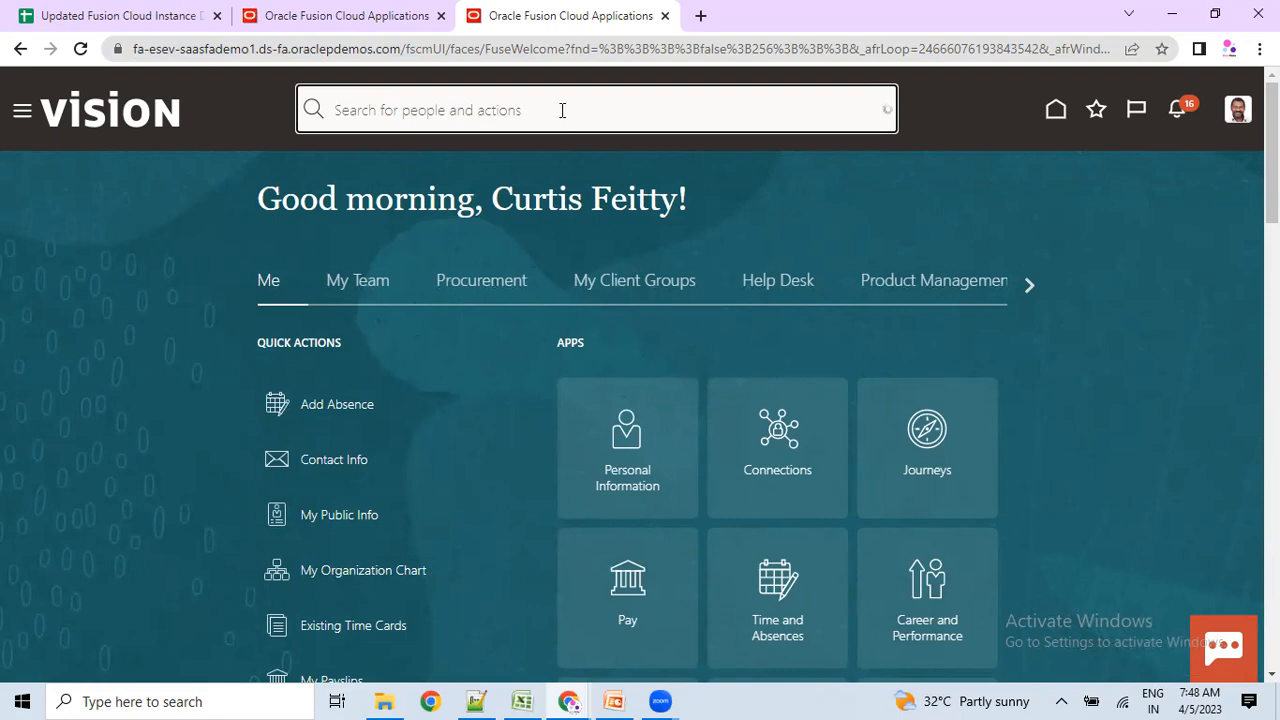
text(john)
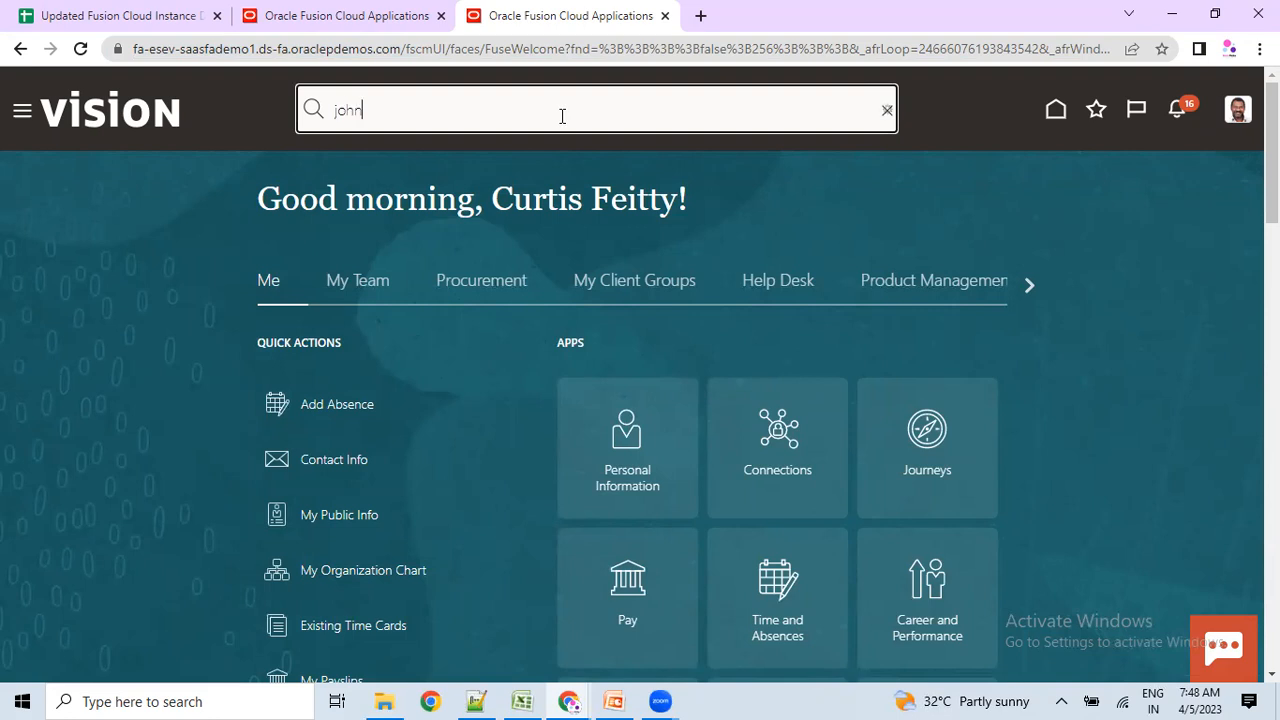
click(886, 113)
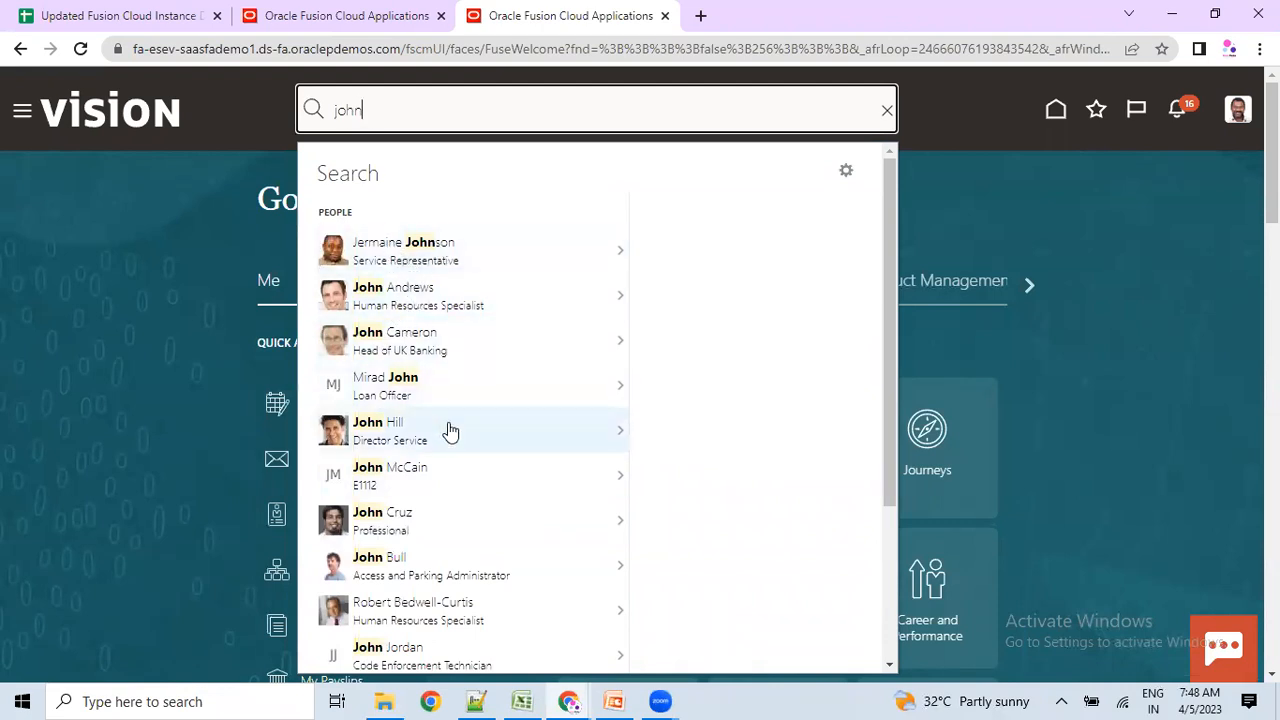
scroll(403, 587, down, 3)
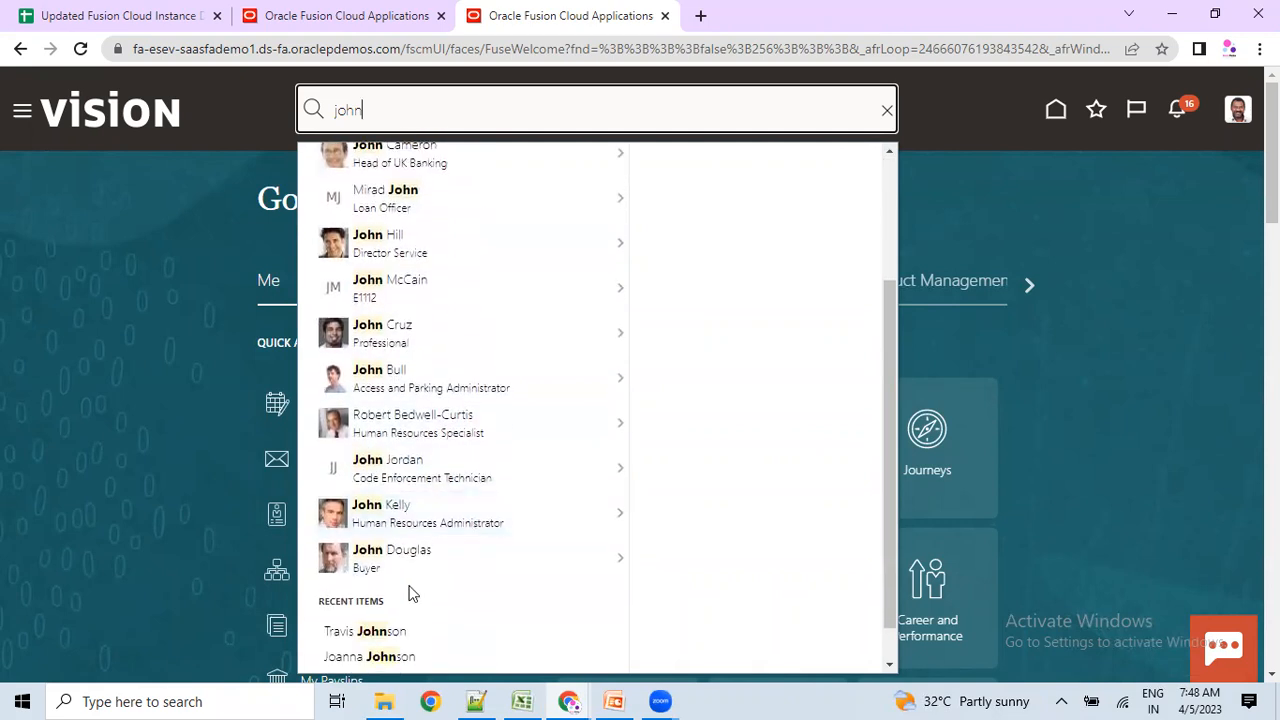
scroll(429, 514, up, 3)
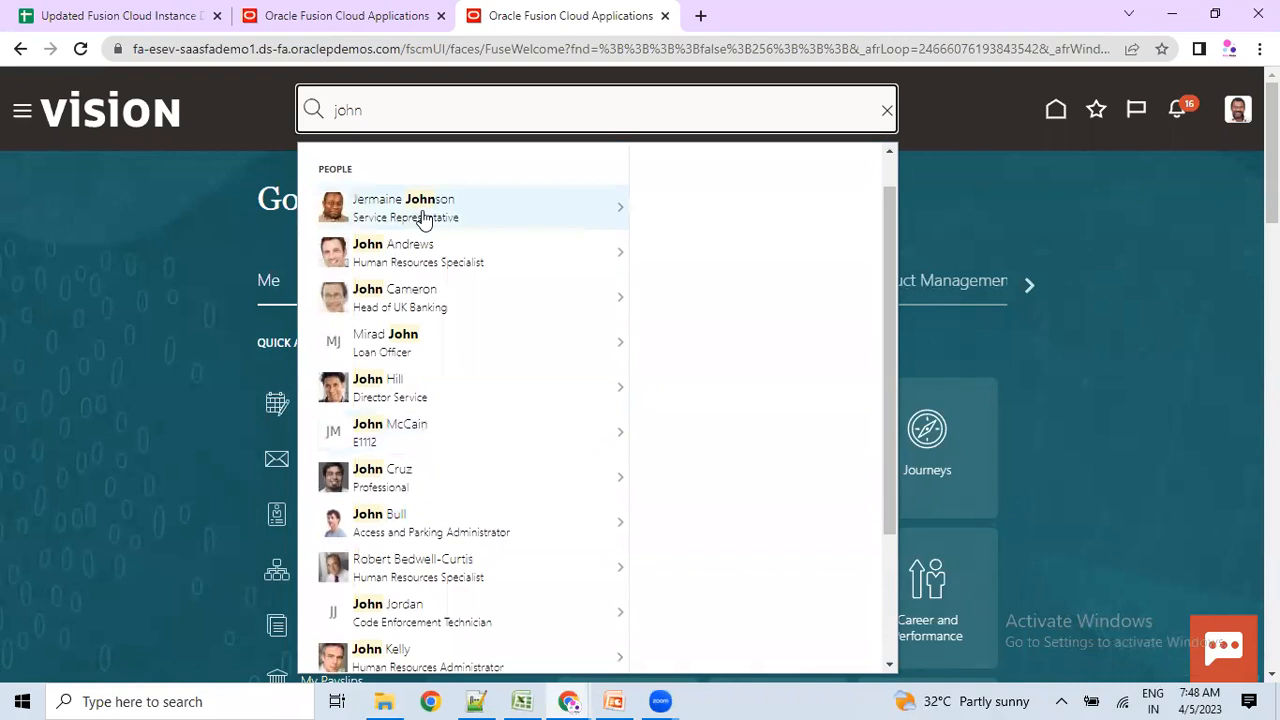
double_click(378, 110)
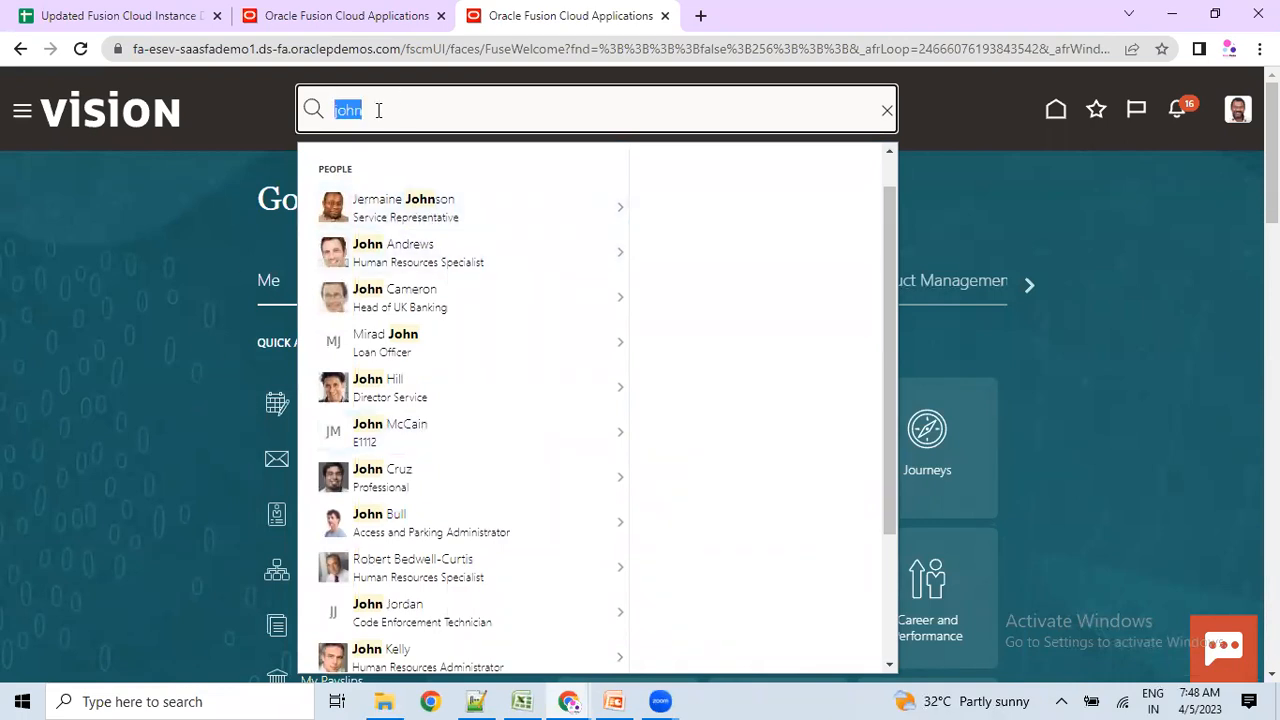
text(jo)
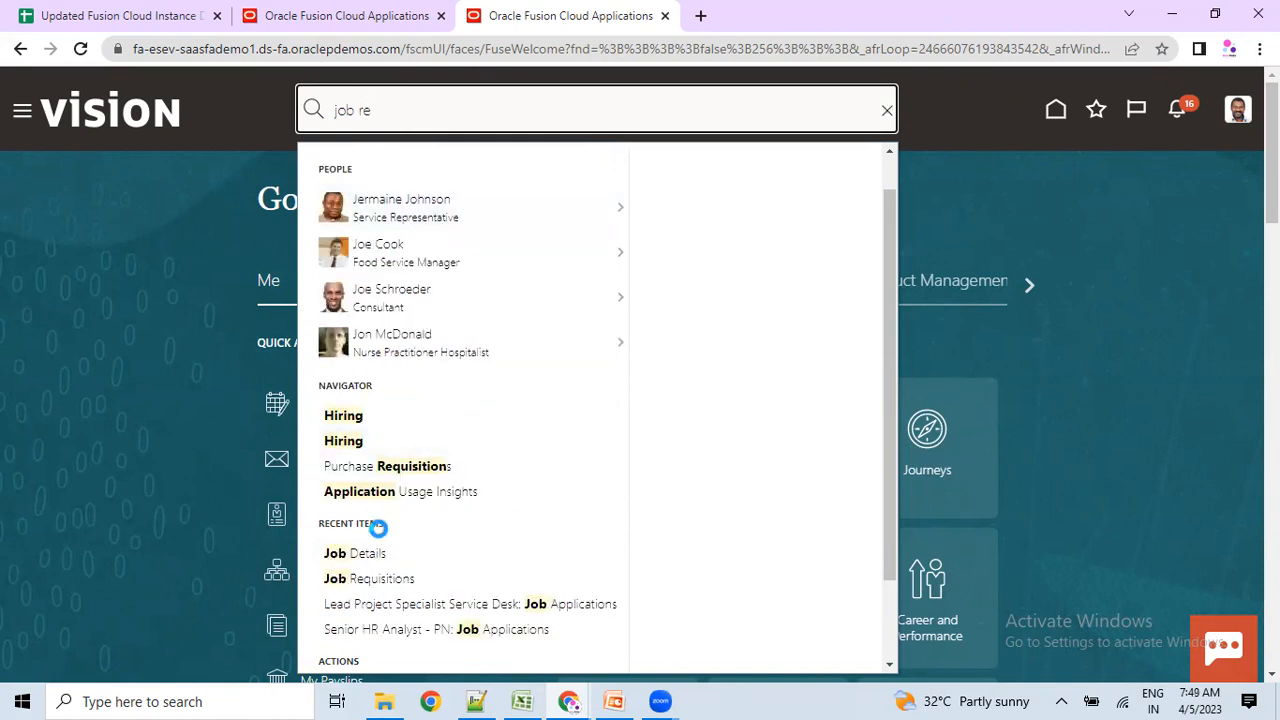
click(380, 590)
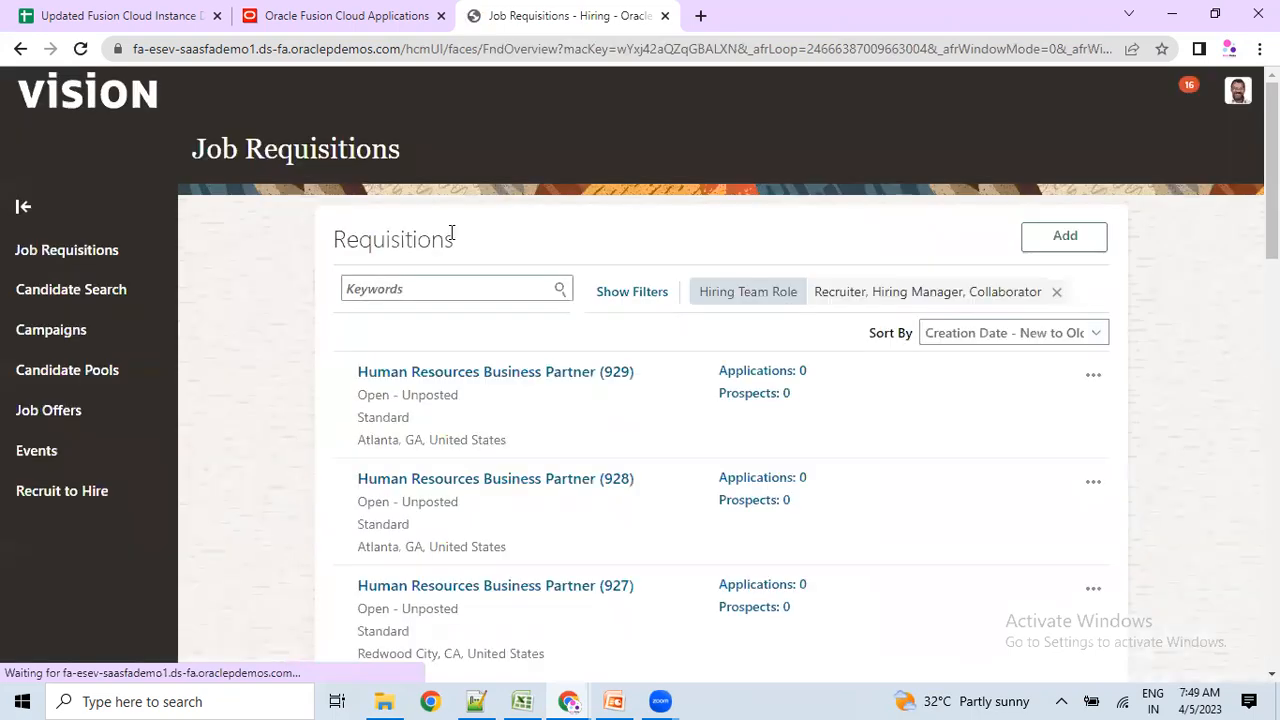
Delete the leftover 'job re' search text and return to the home page.
click(1015, 91)
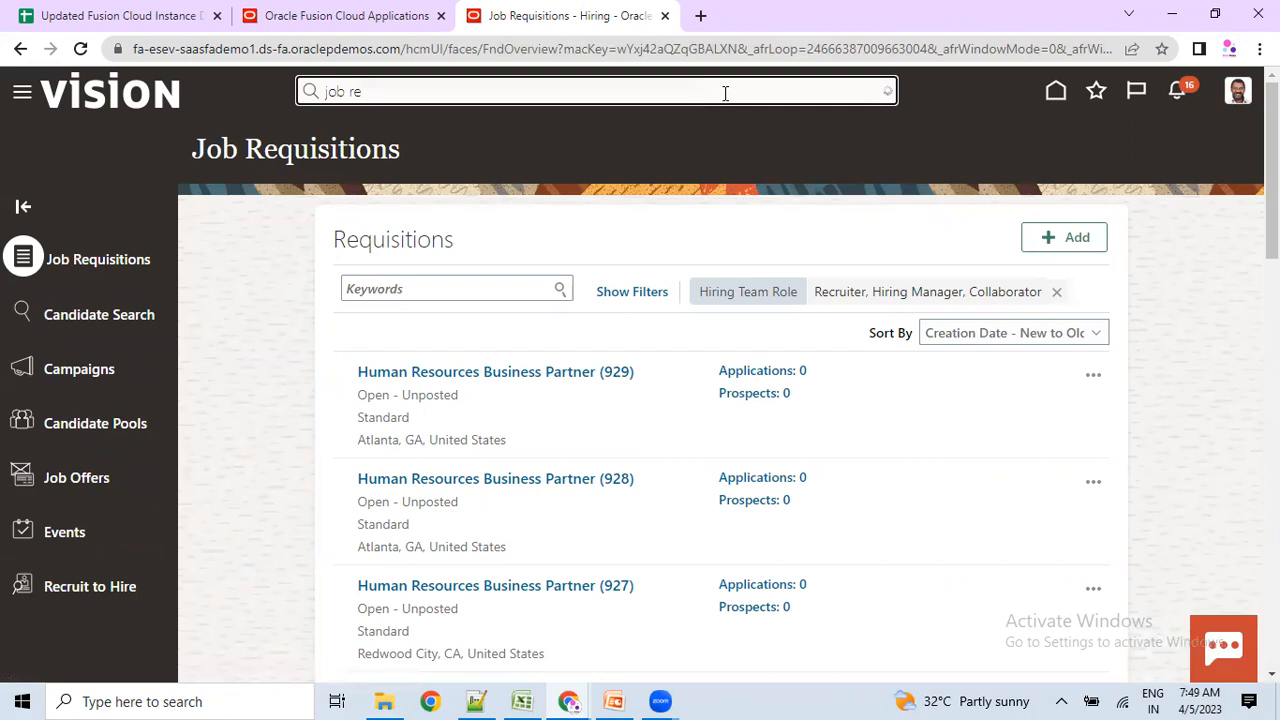
drag(365, 105, 324, 104)
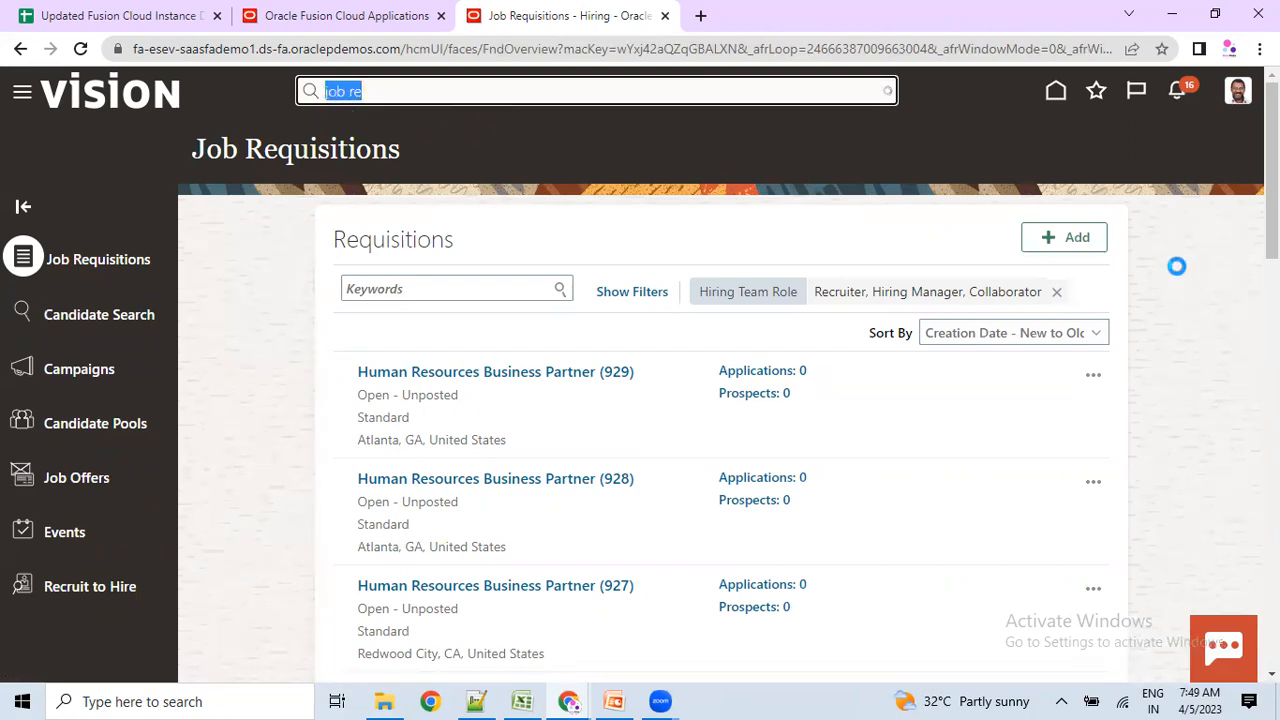
key(BackSpace)
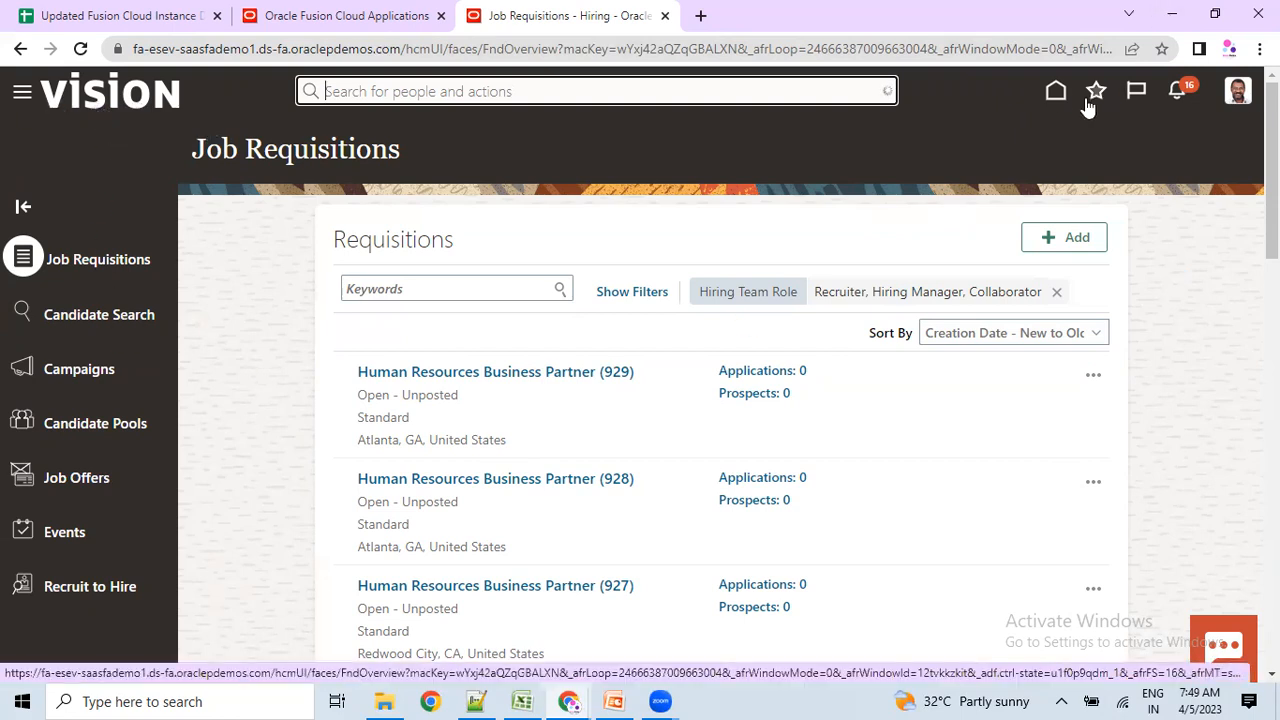
click(1056, 99)
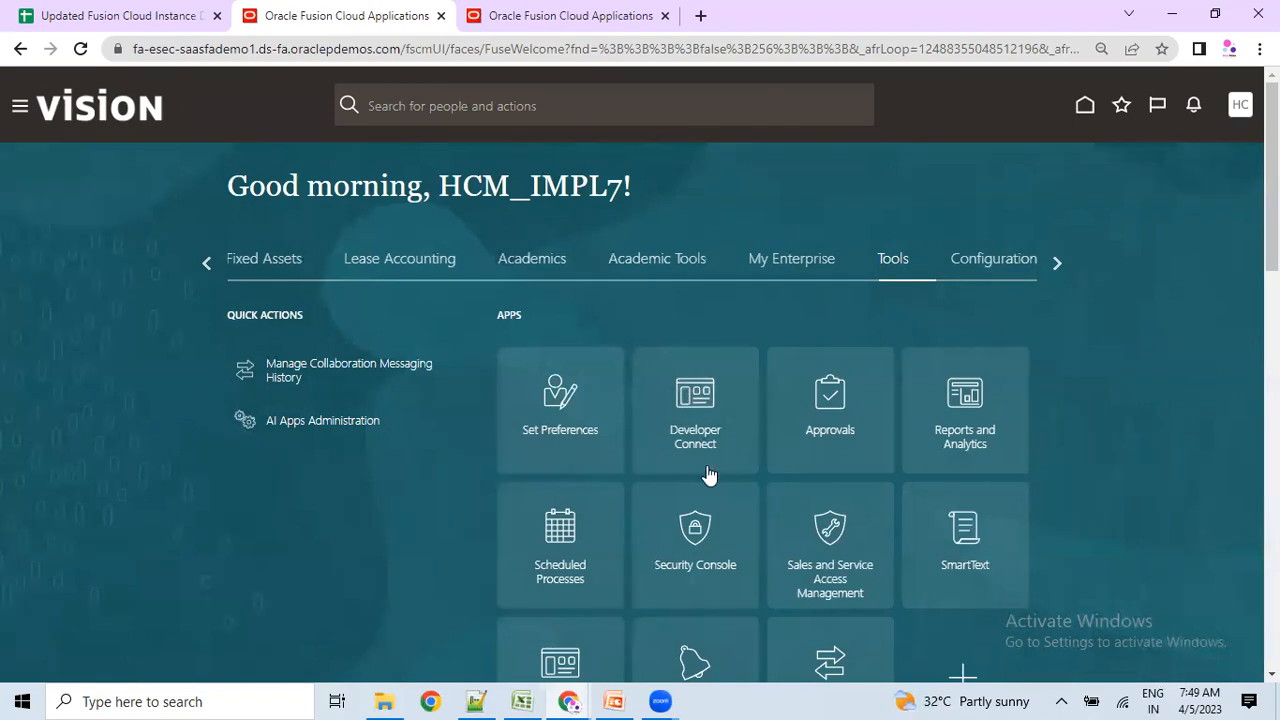
Scroll the home page, then choose Setup and Maintenance from the HC profile menu's Administration items.
scroll(709, 474, down, 2)
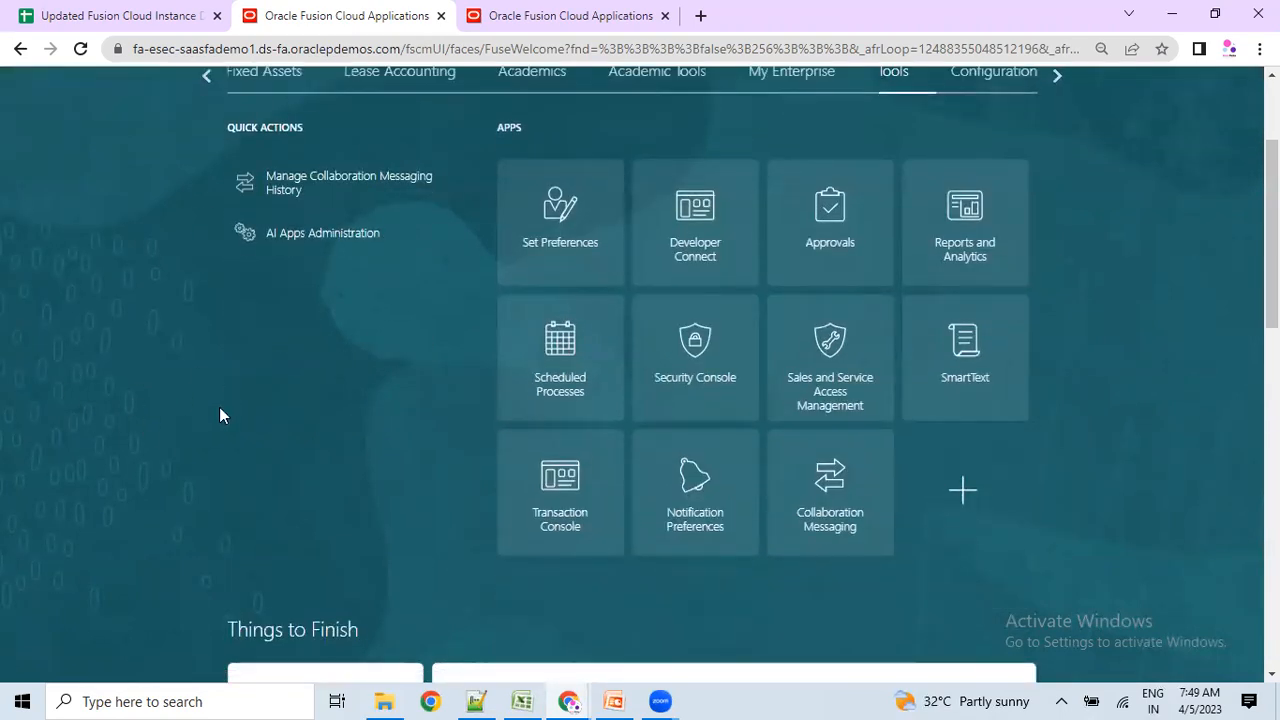
scroll(148, 474, up, 2)
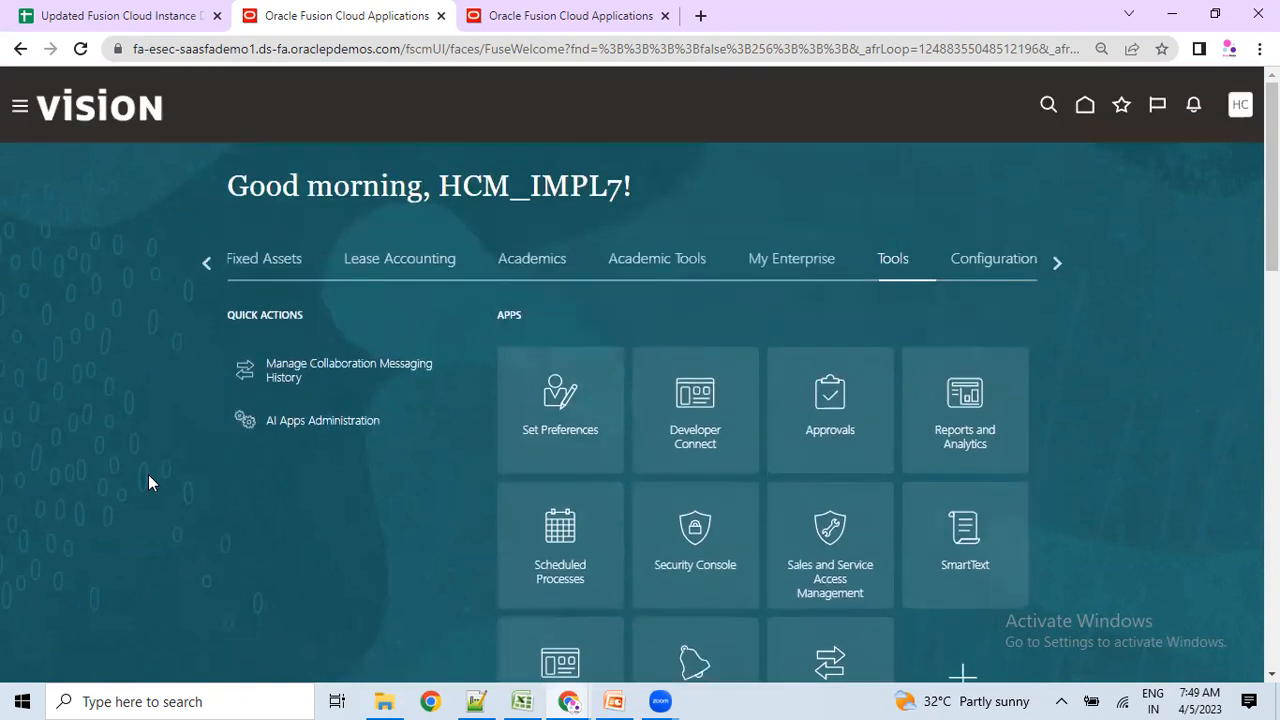
scroll(148, 481, down, 5)
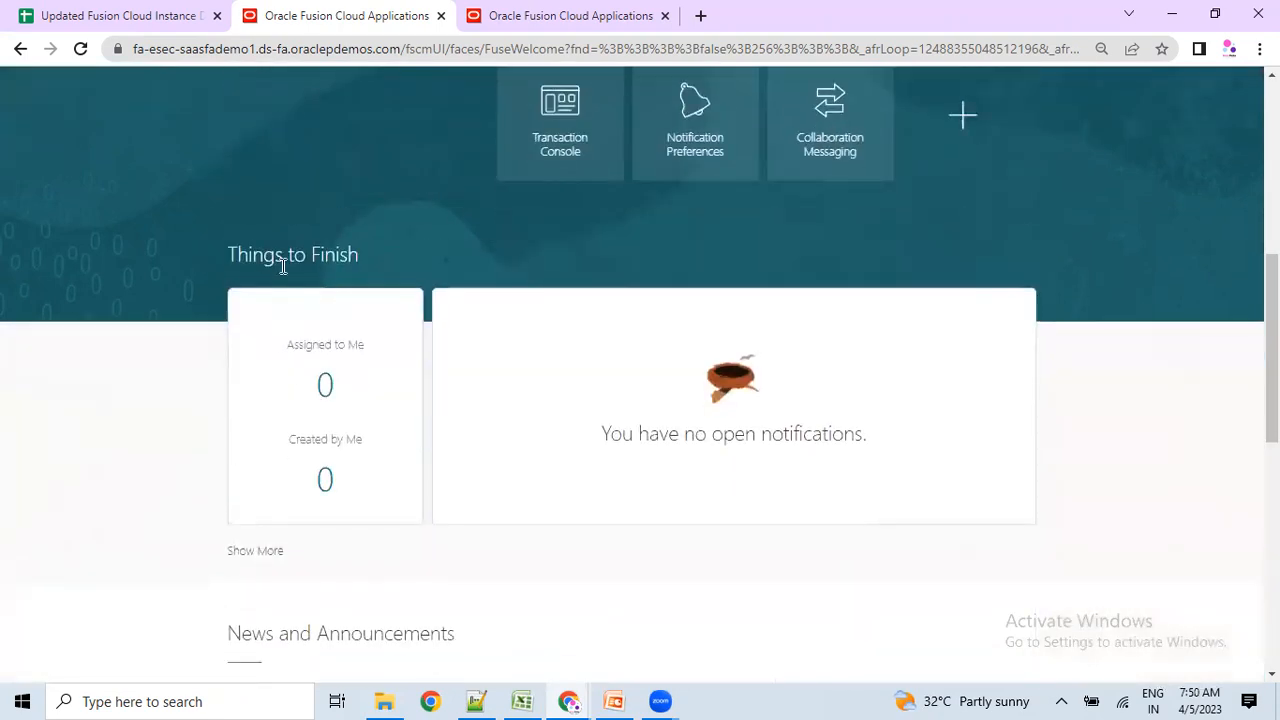
scroll(342, 444, down, 3)
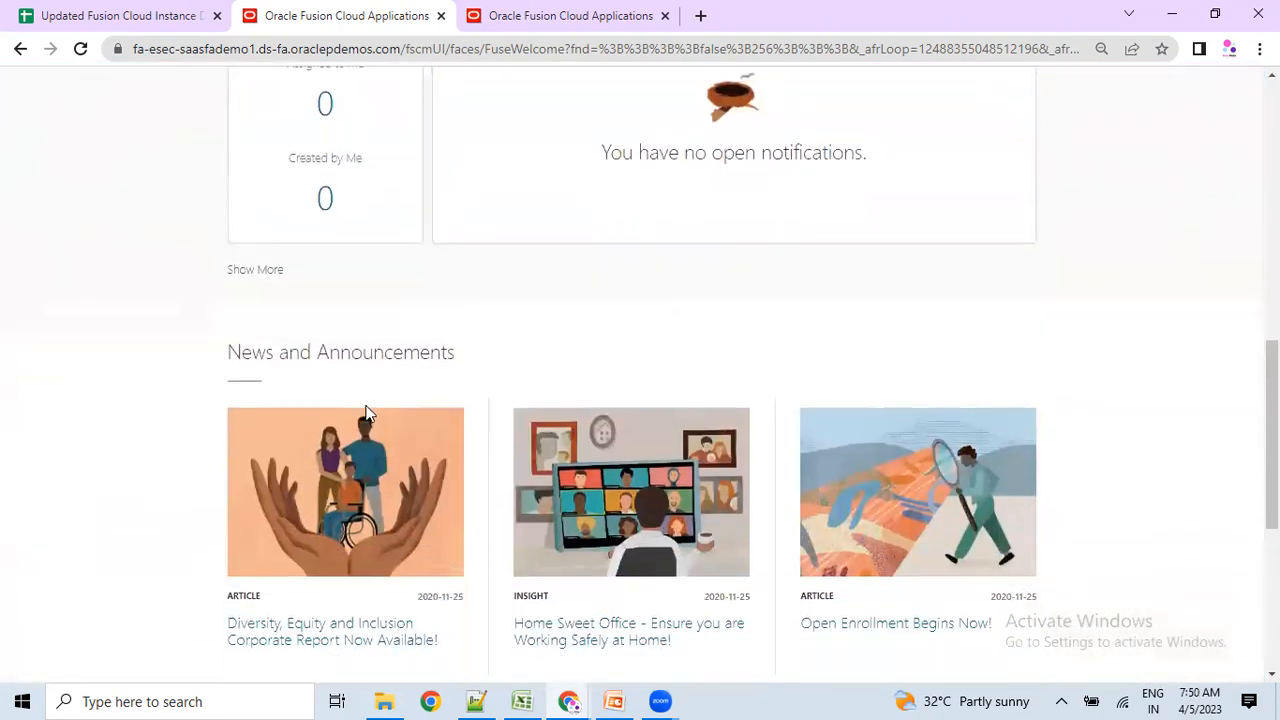
scroll(367, 410, down, 1)
scroll(363, 543, up, 7)
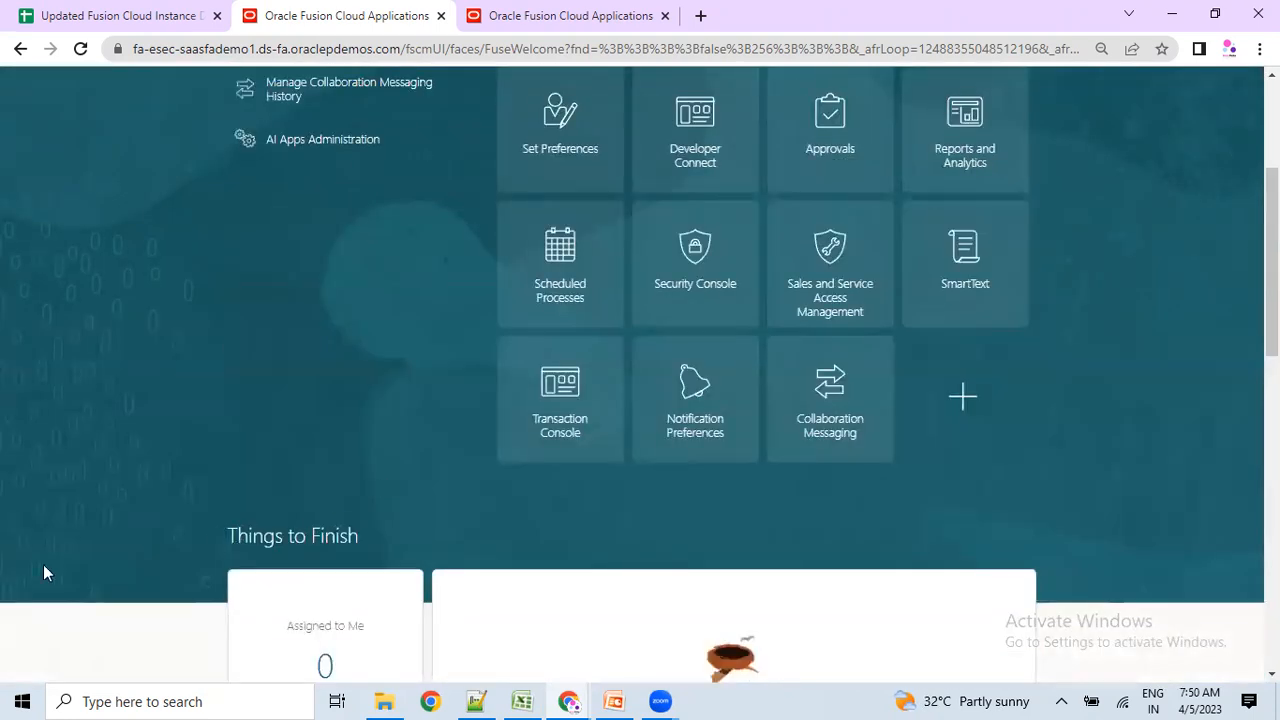
scroll(663, 639, up, 2)
scroll(820, 330, up, 1)
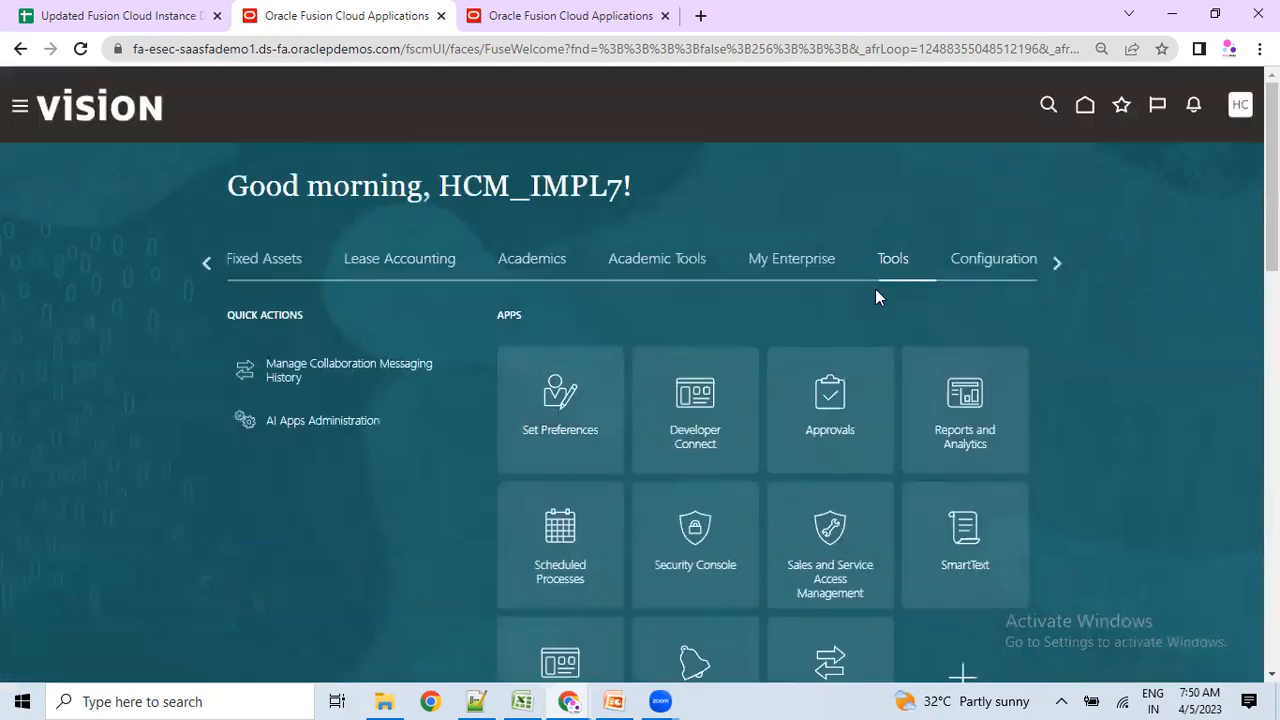
click(1239, 107)
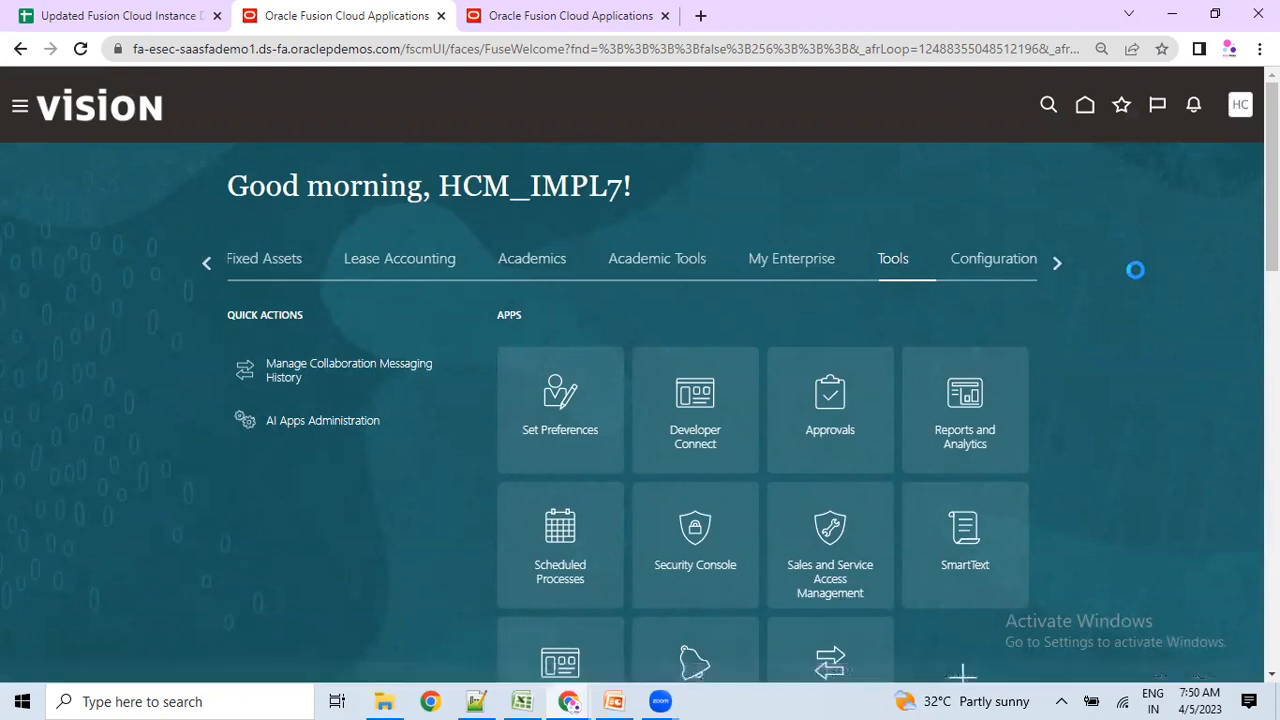
click(945, 362)
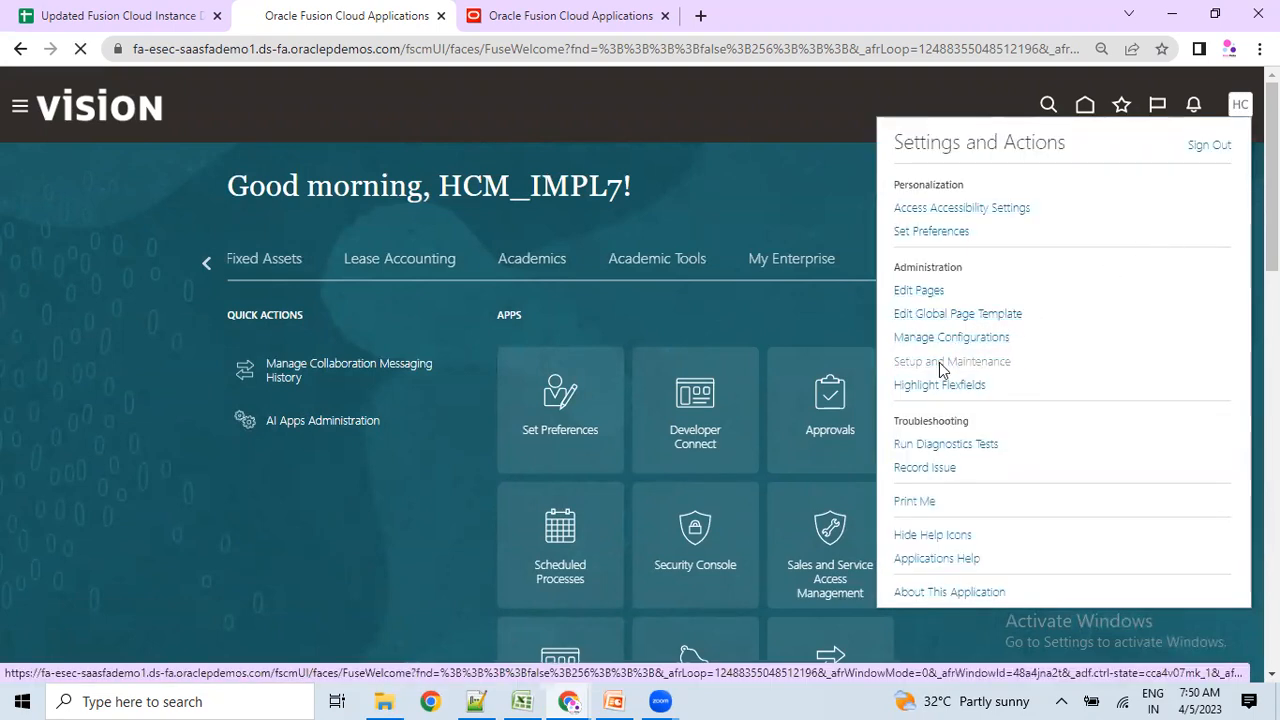
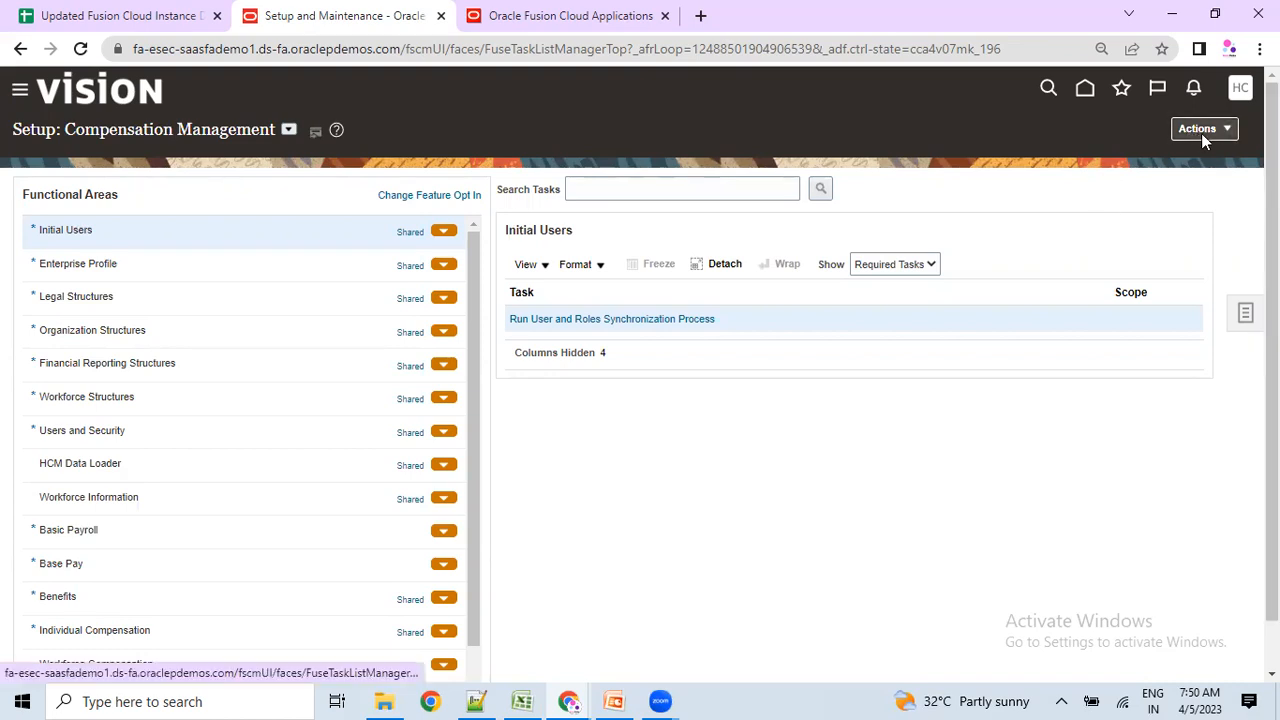
Browse the setup offerings list from the Setup: Compensation Management title dropdown.
drag(26, 135, 273, 128)
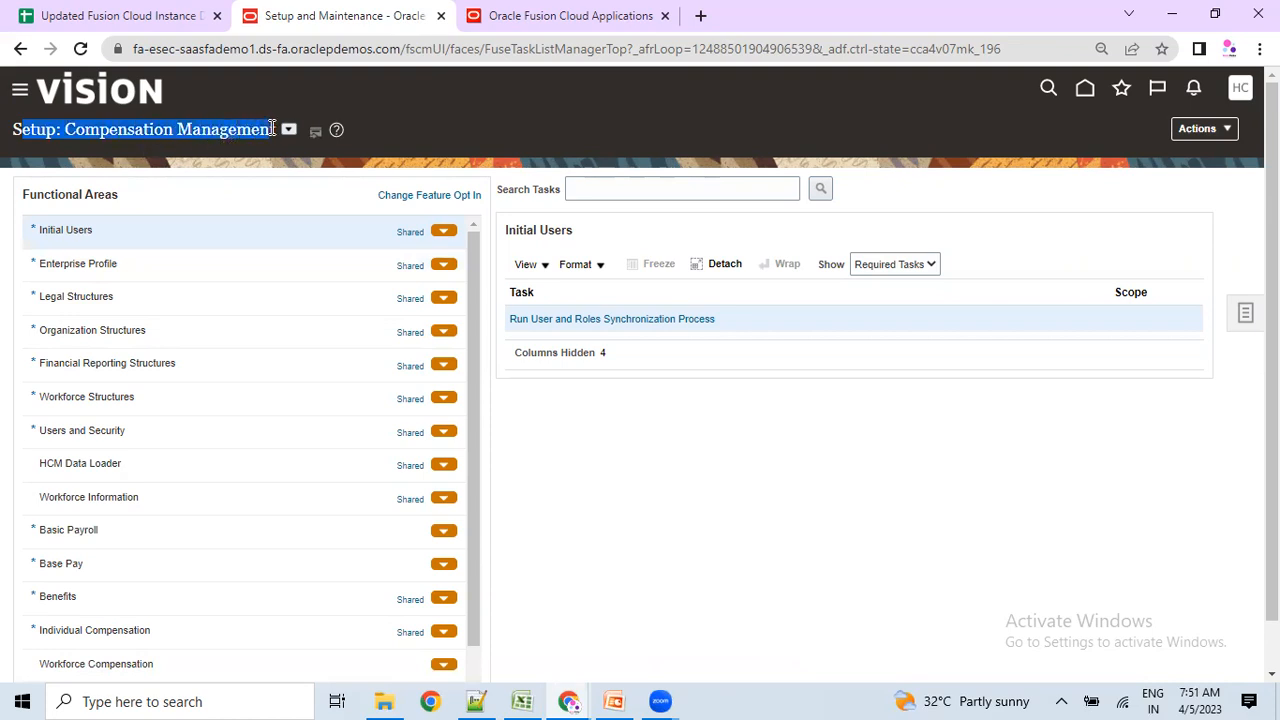
click(288, 129)
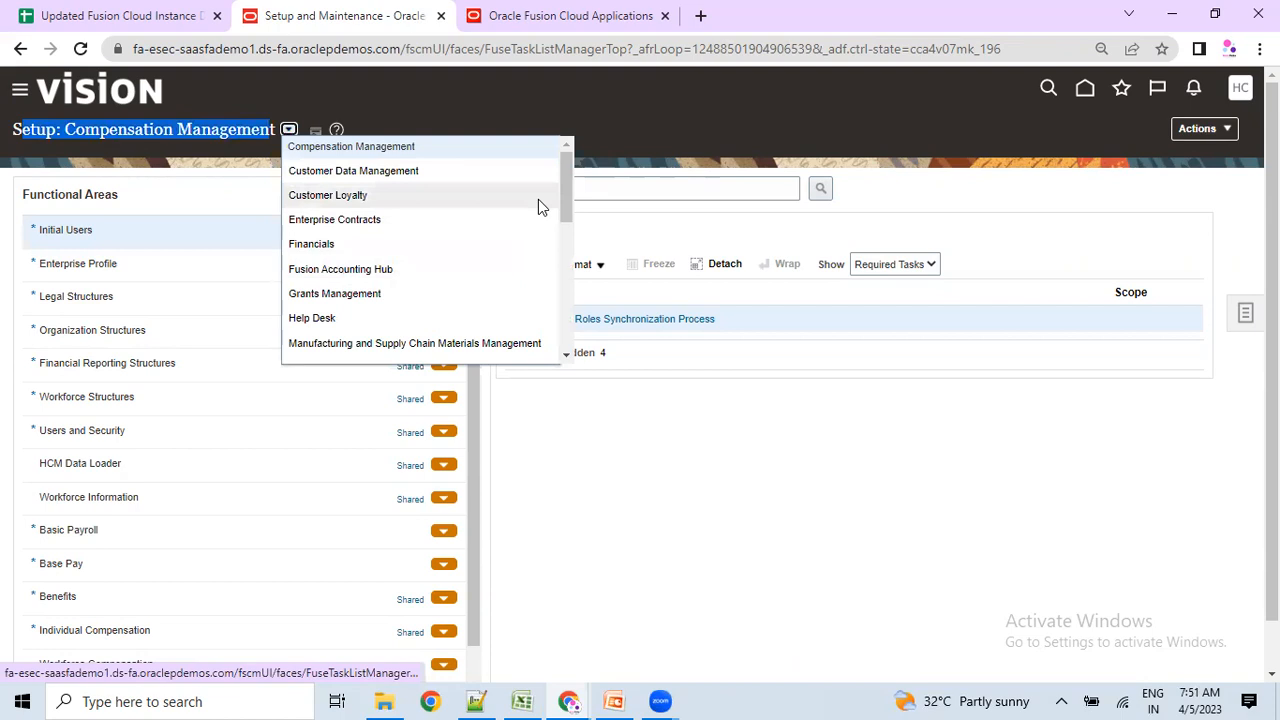
drag(568, 182, 564, 208)
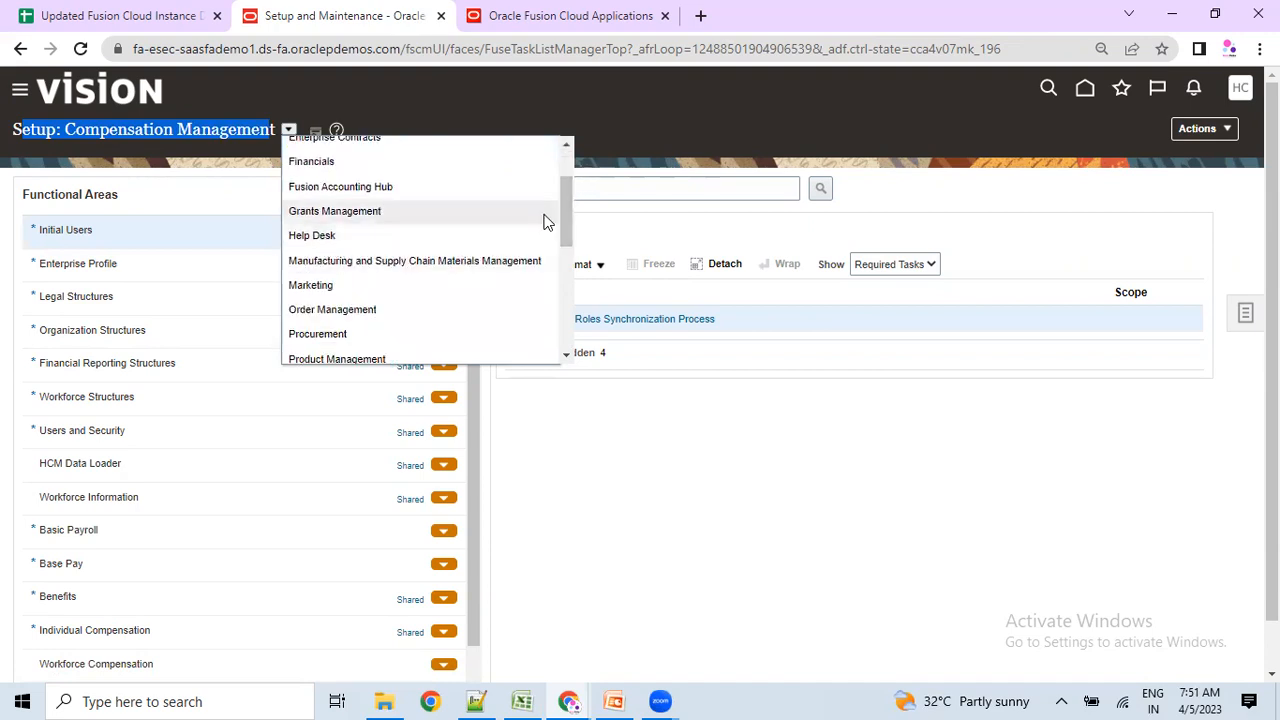
drag(568, 214, 543, 306)
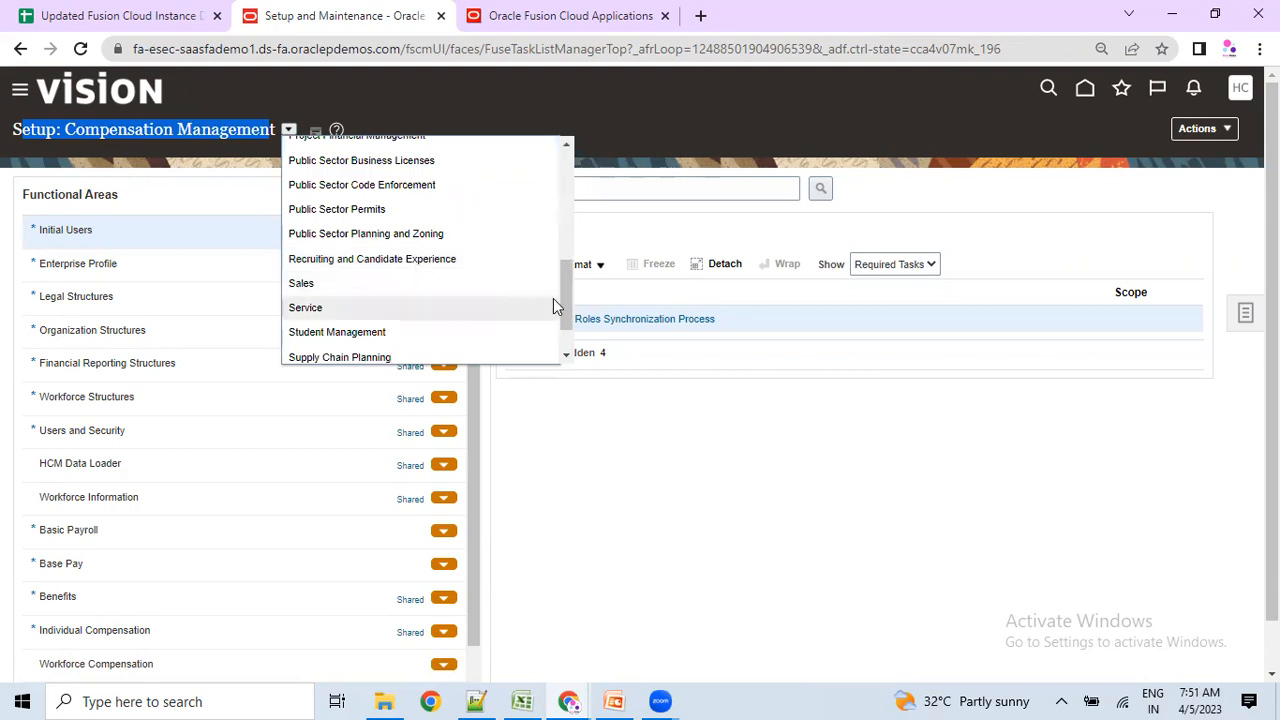
drag(563, 297, 555, 323)
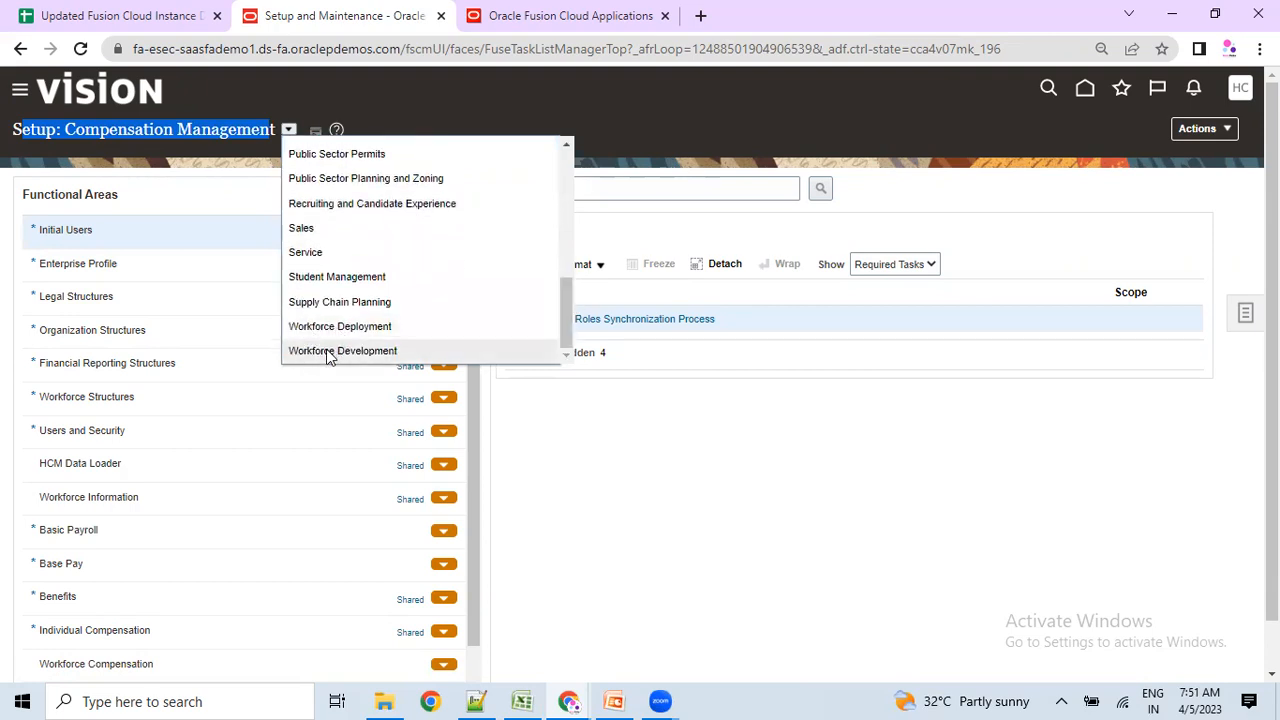
drag(567, 319, 566, 167)
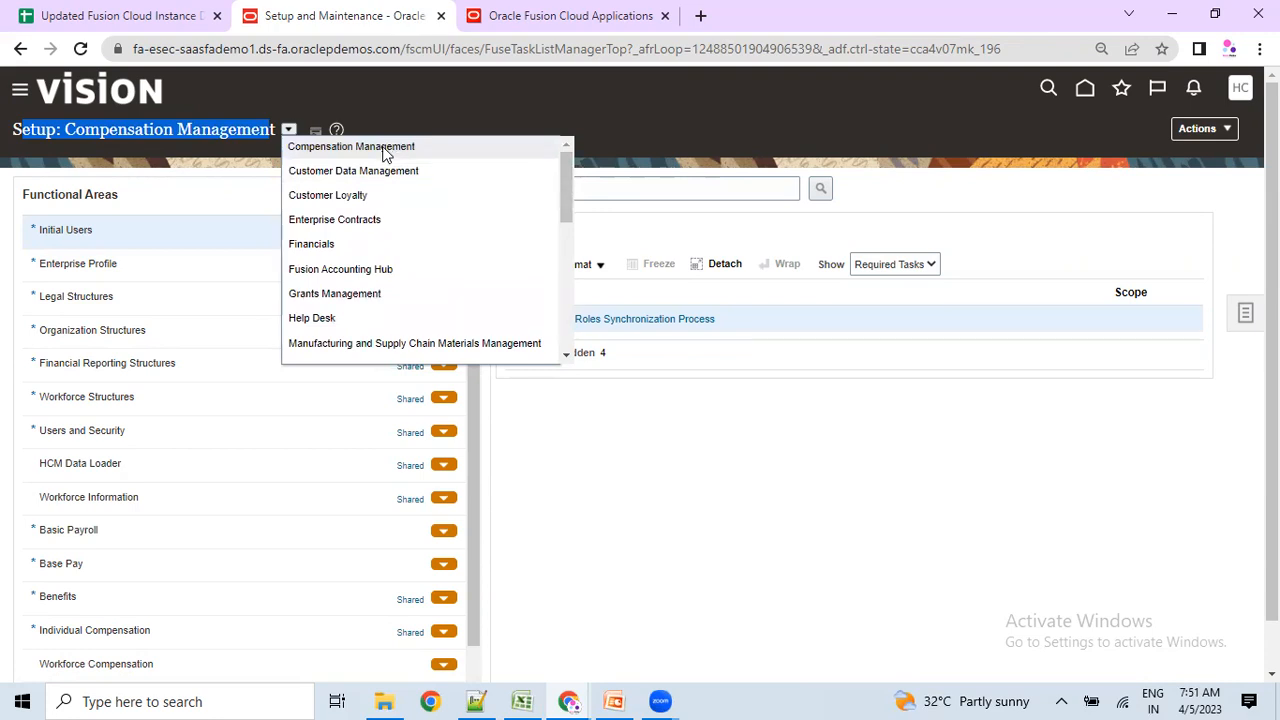
drag(566, 189, 566, 240)
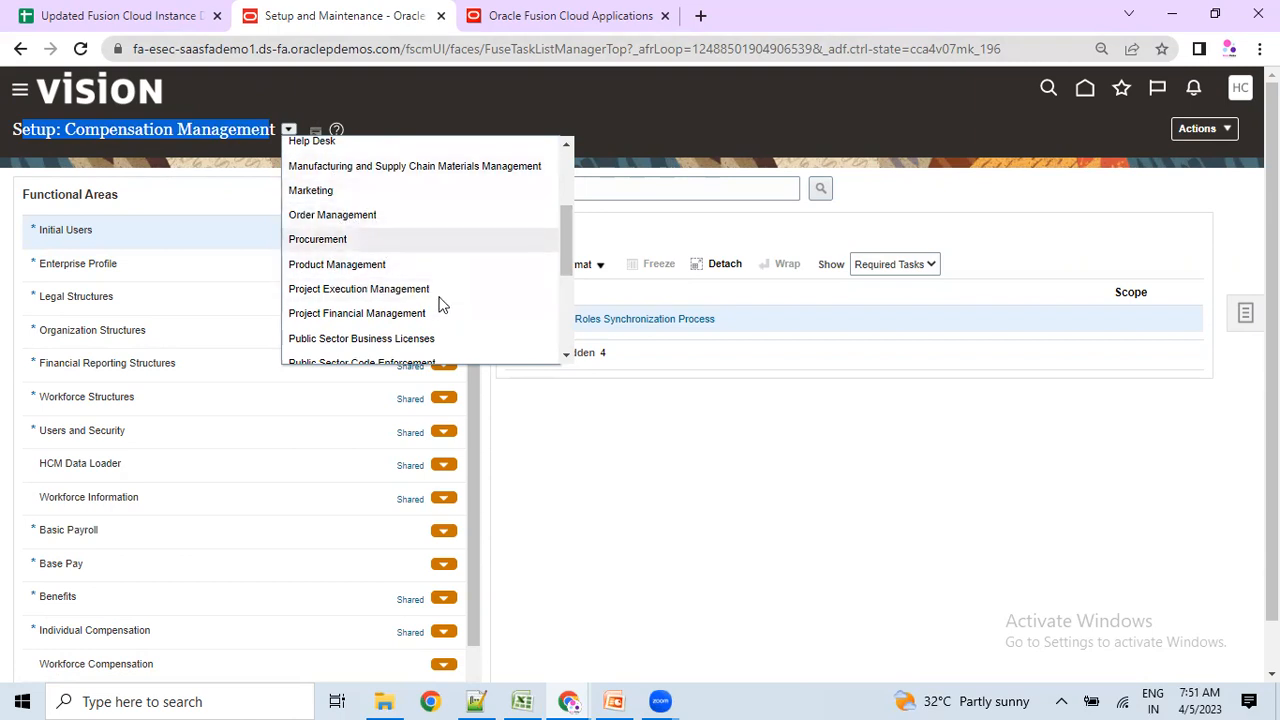
click(660, 518)
click(288, 133)
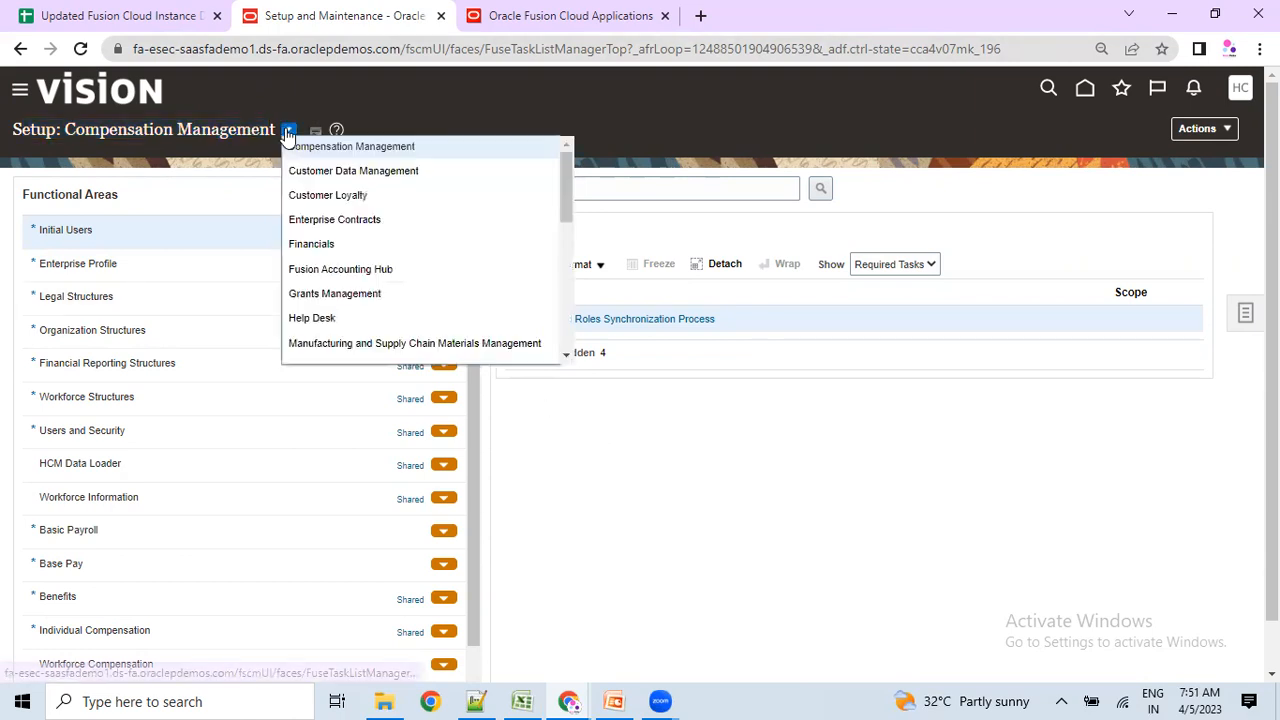
scroll(355, 250, down, 5)
scroll(358, 259, up, 5)
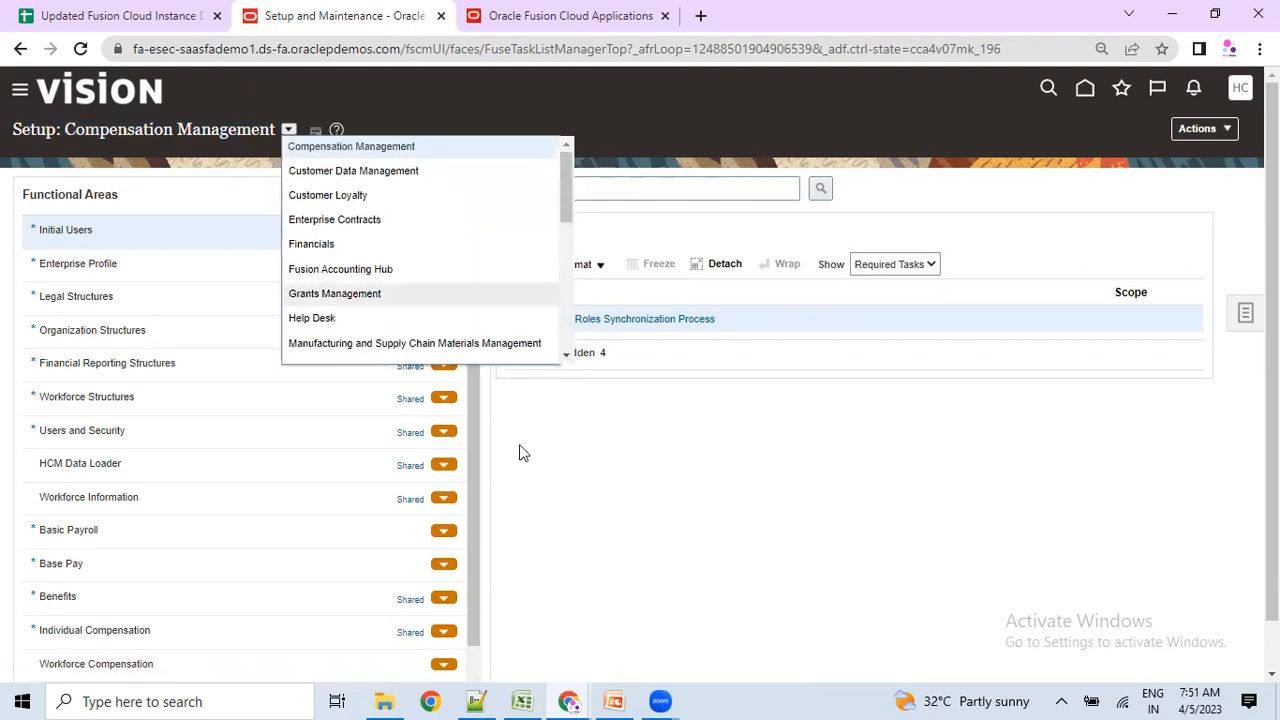
click(838, 408)
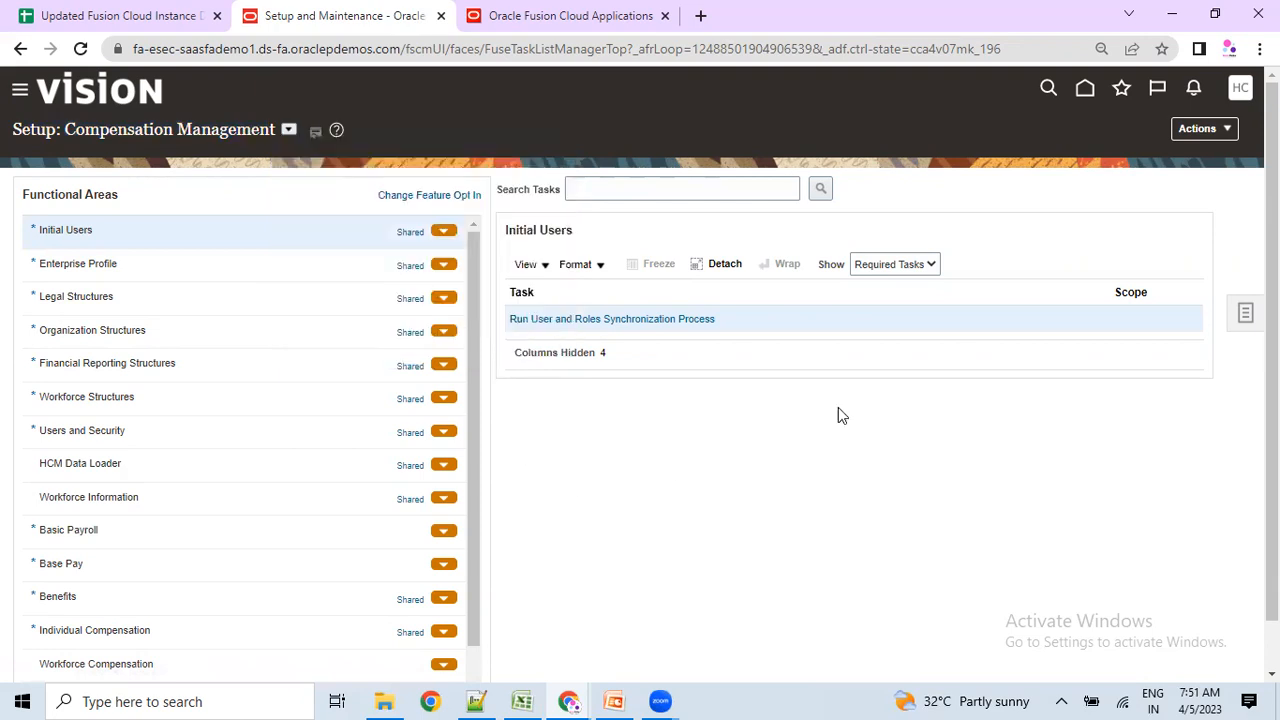
Go to the Offerings page via Actions > Go to Offerings and scroll through all offering tiles.
click(1224, 133)
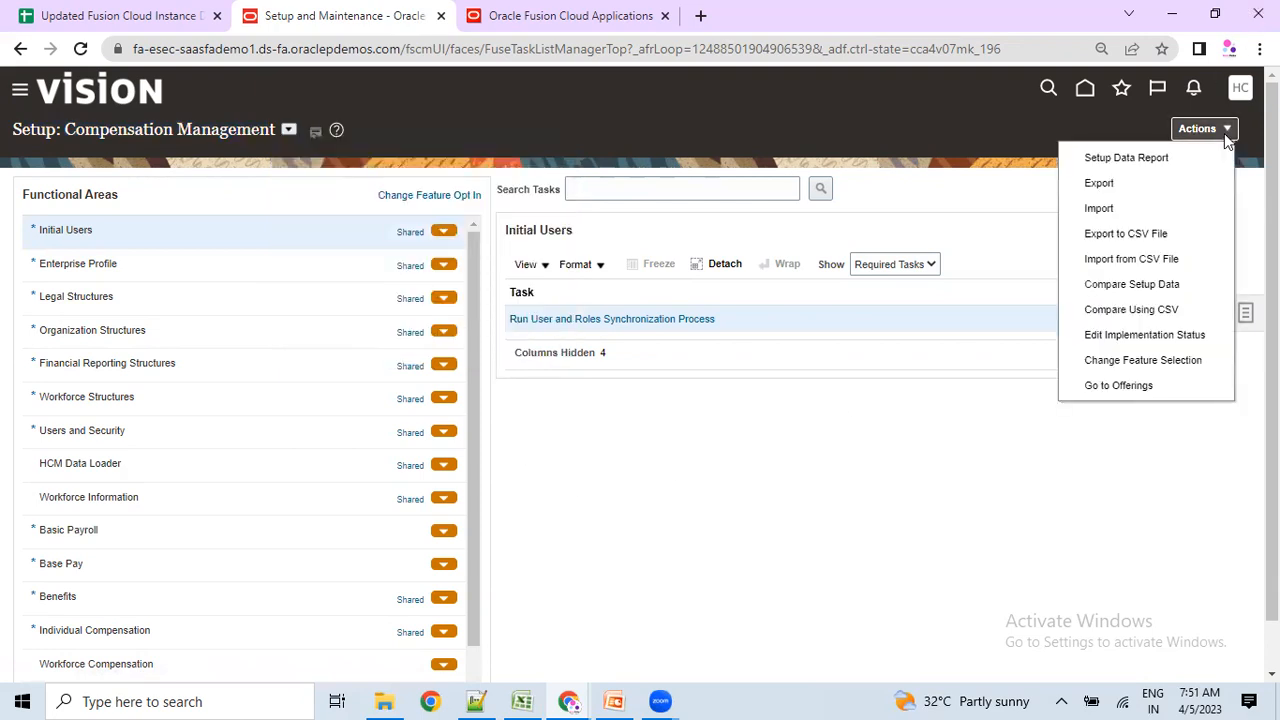
click(1108, 386)
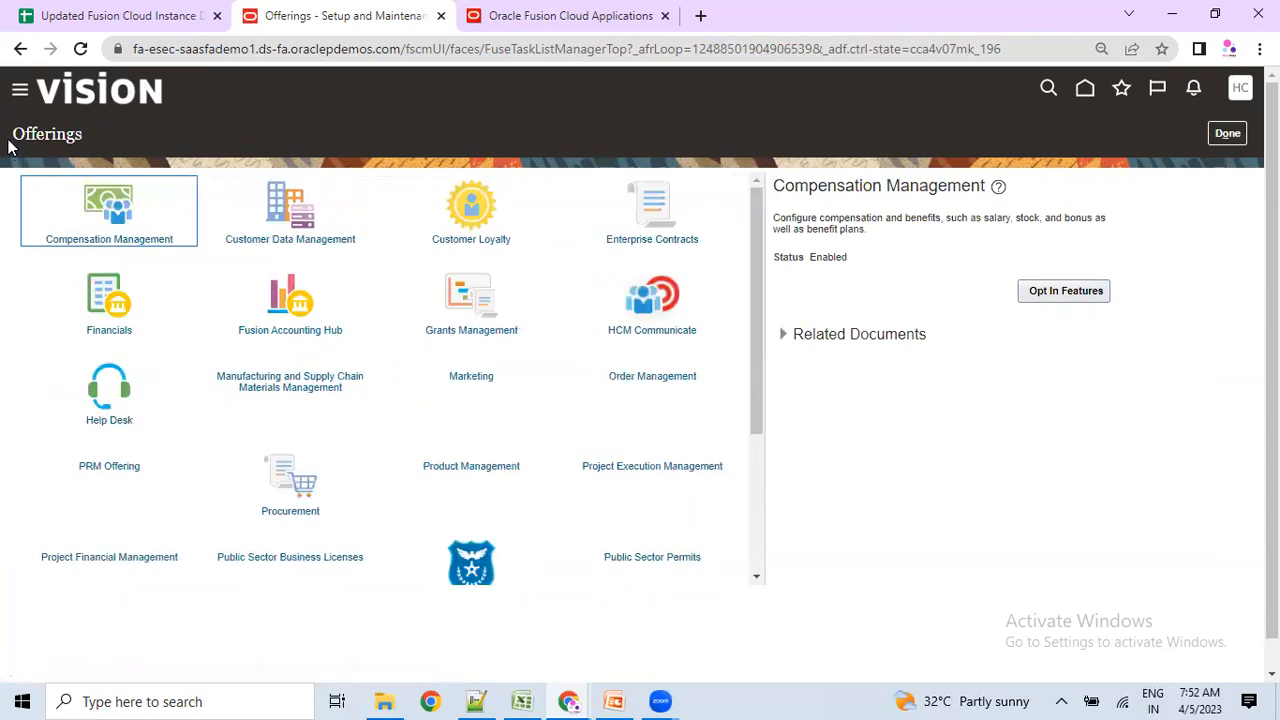
drag(8, 136, 82, 136)
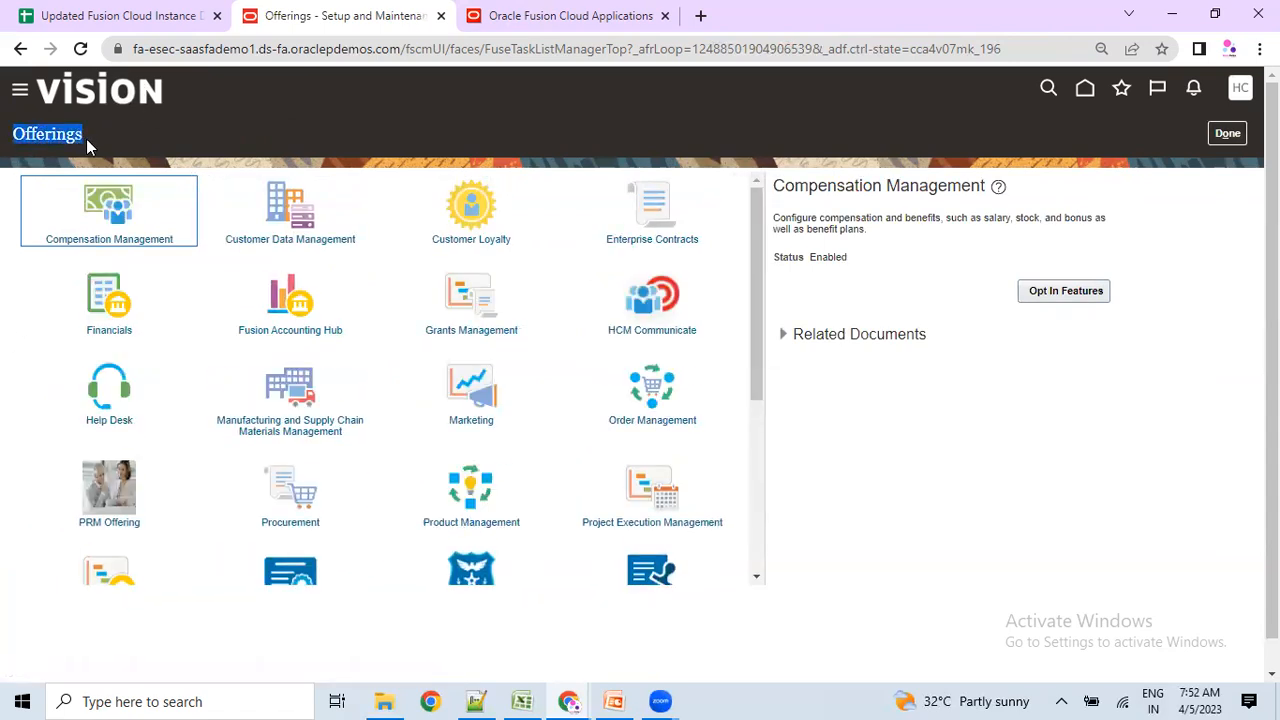
drag(8, 136, 80, 133)
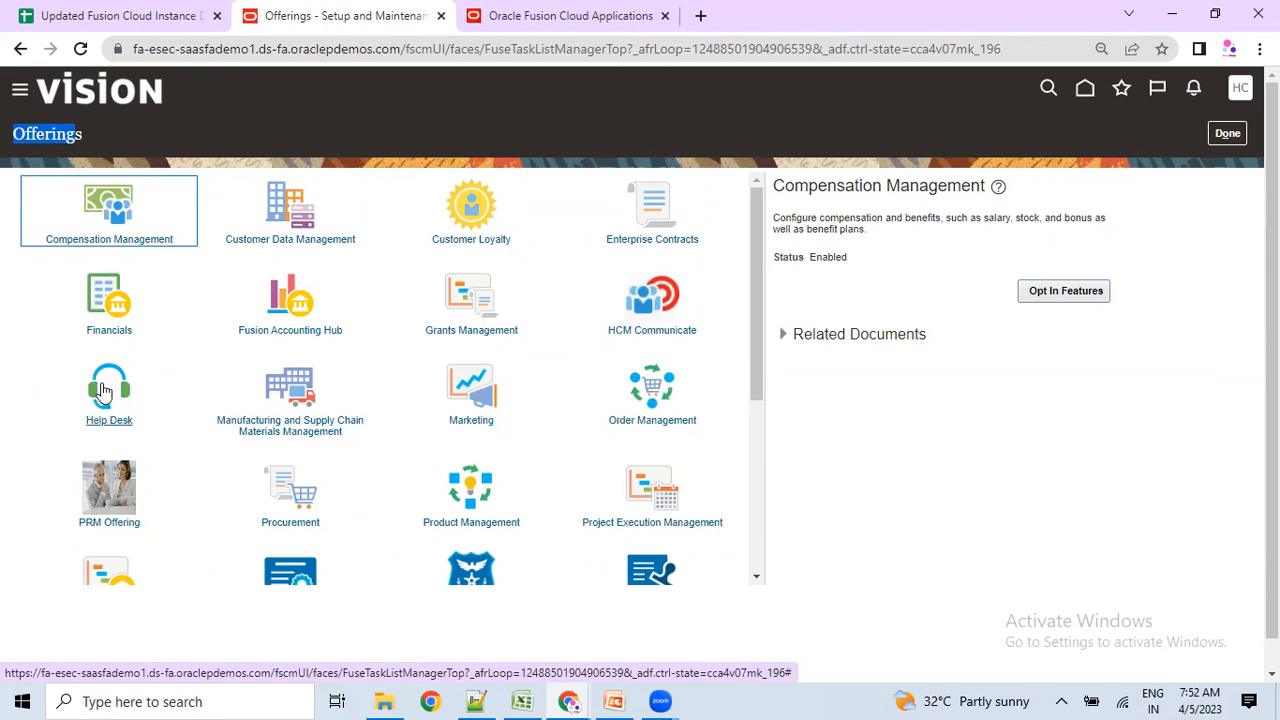
scroll(337, 500, down, 3)
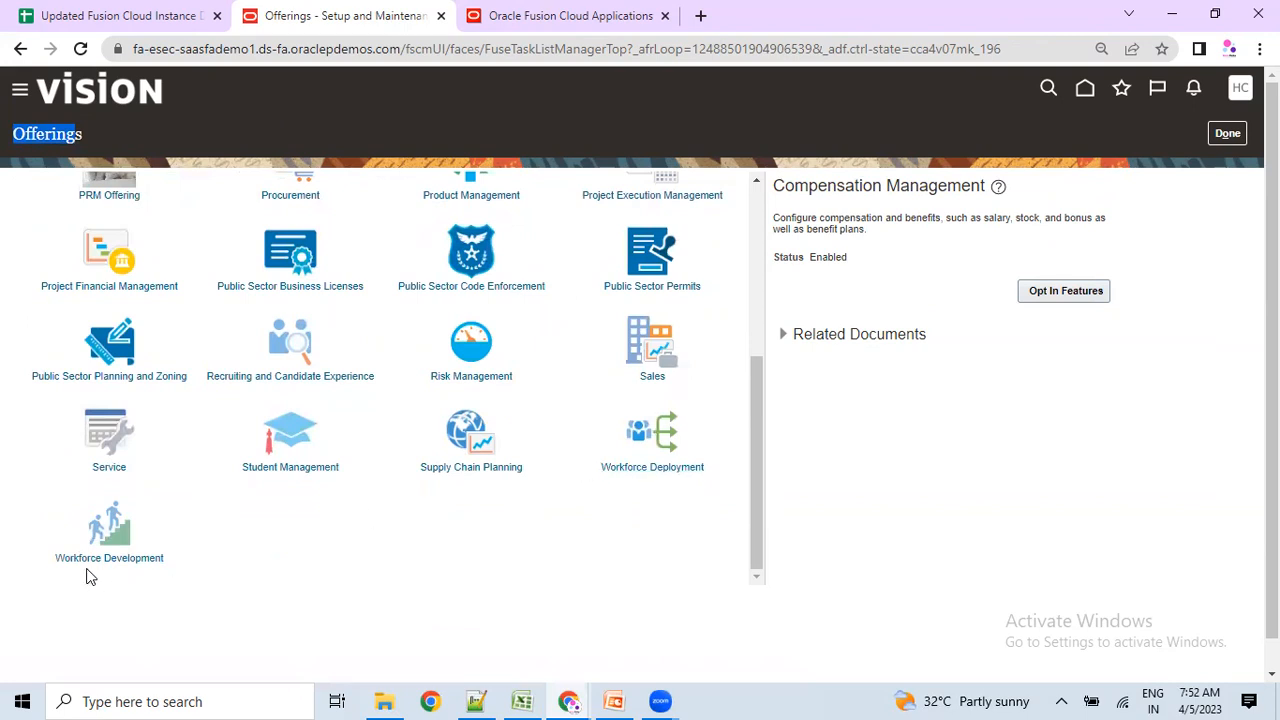
scroll(343, 537, up, 1)
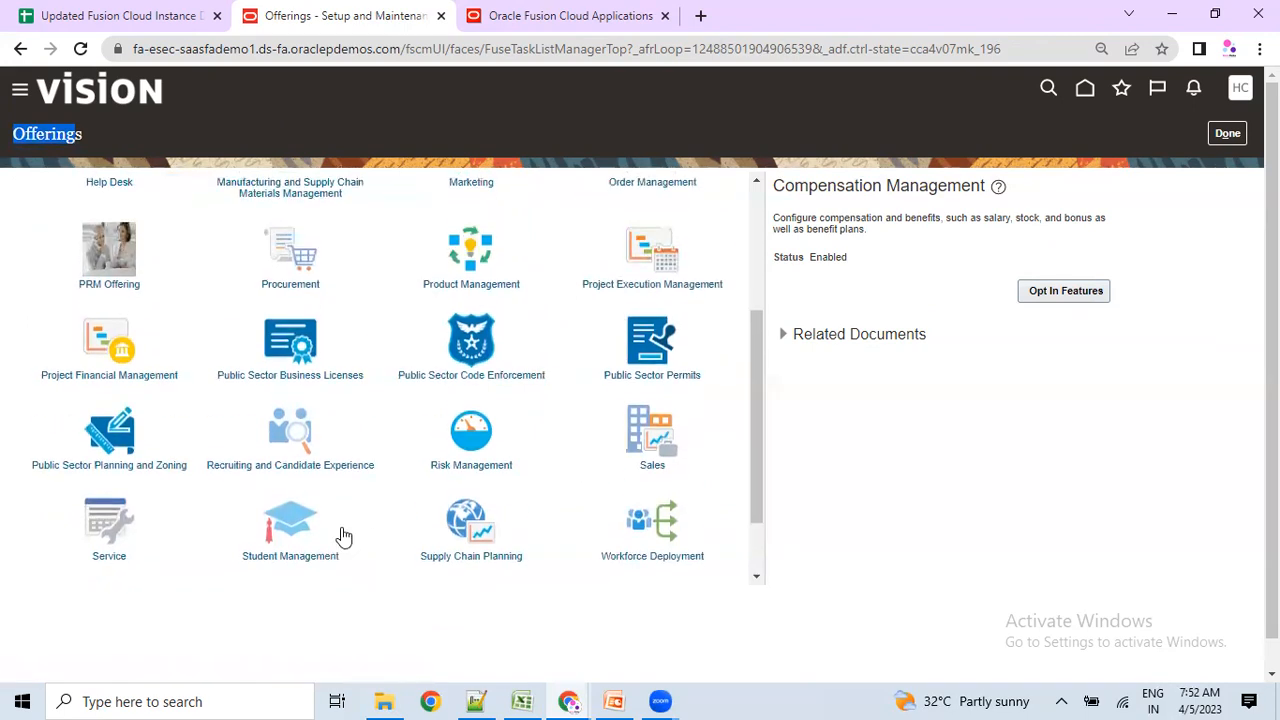
scroll(349, 417, up, 1)
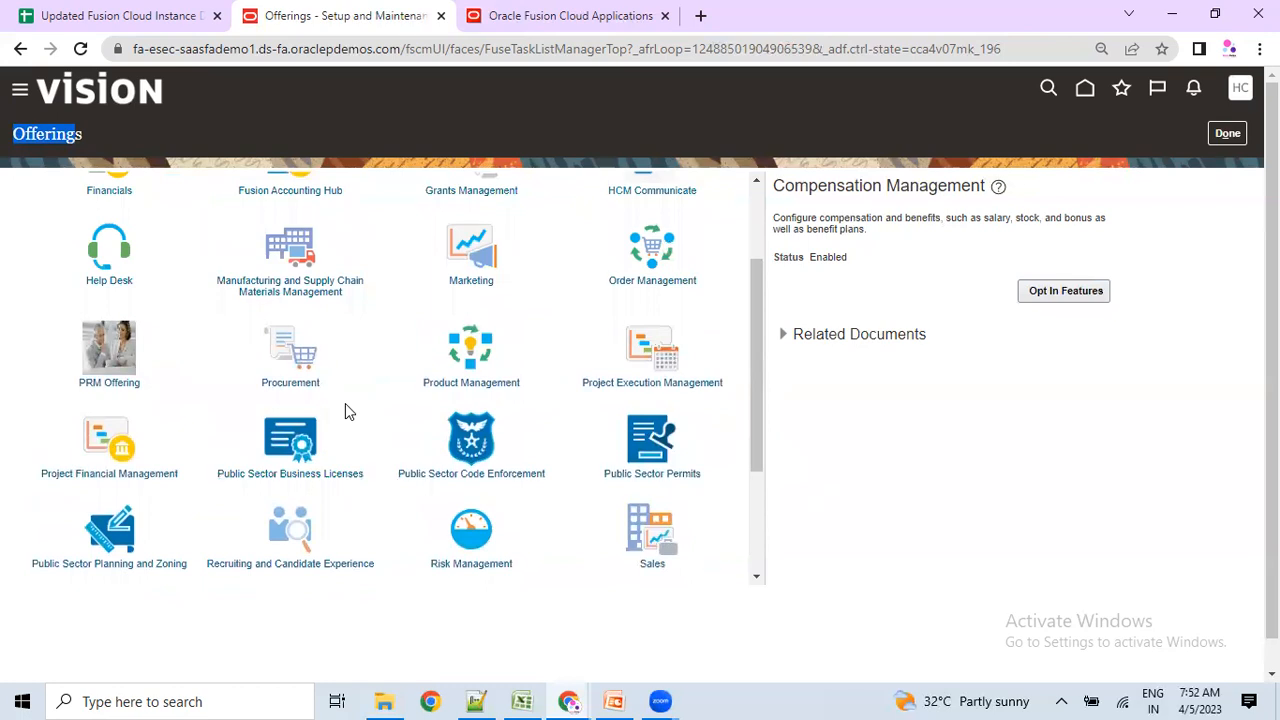
scroll(325, 495, down, 1)
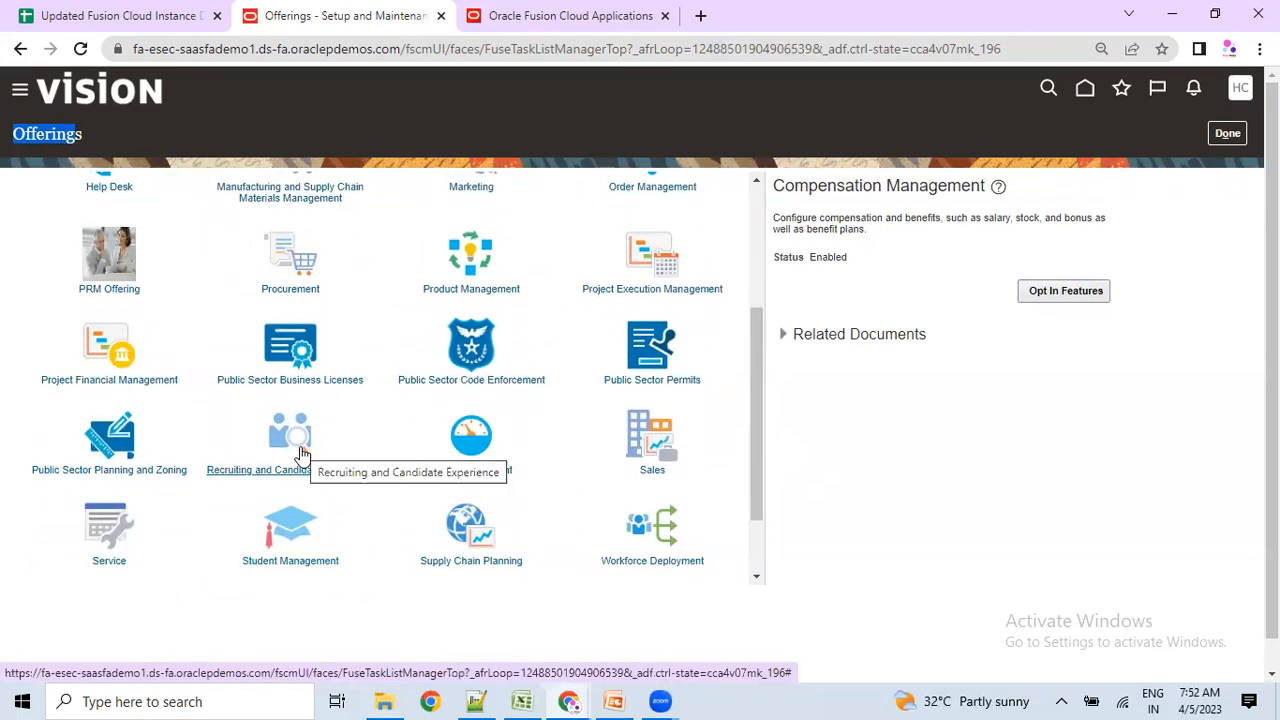
scroll(302, 455, down, 2)
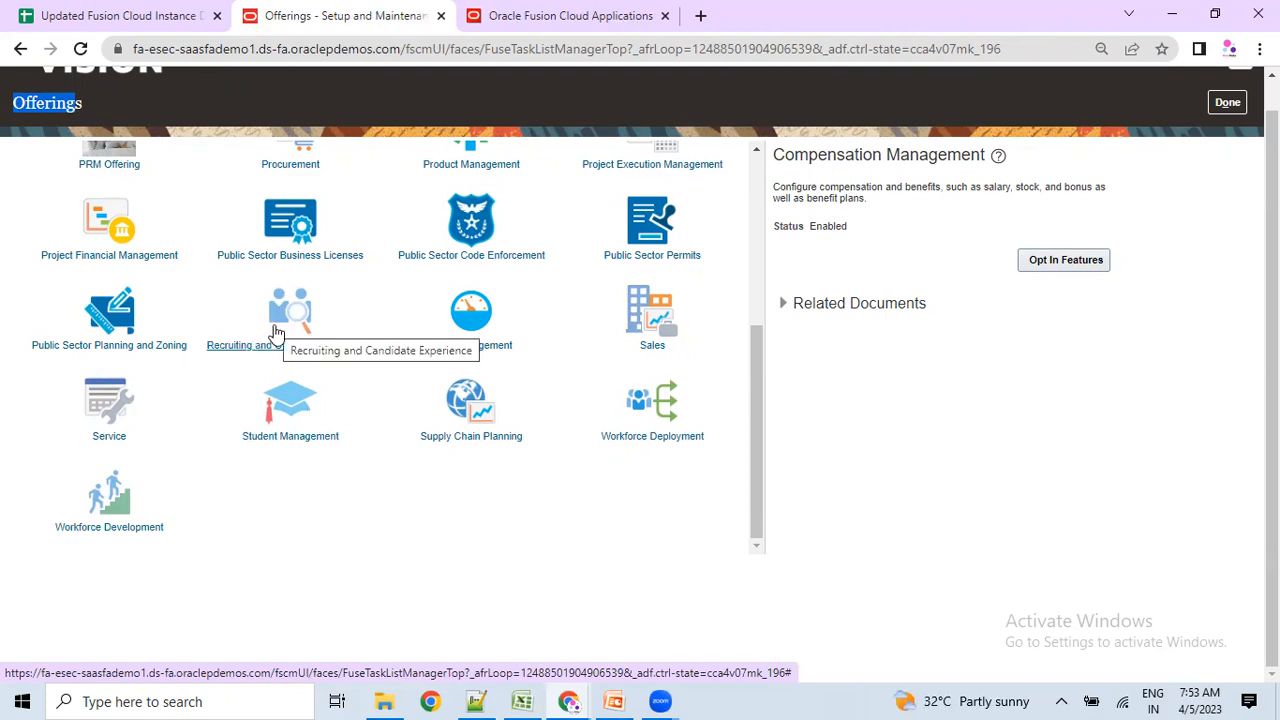
scroll(277, 331, up, 2)
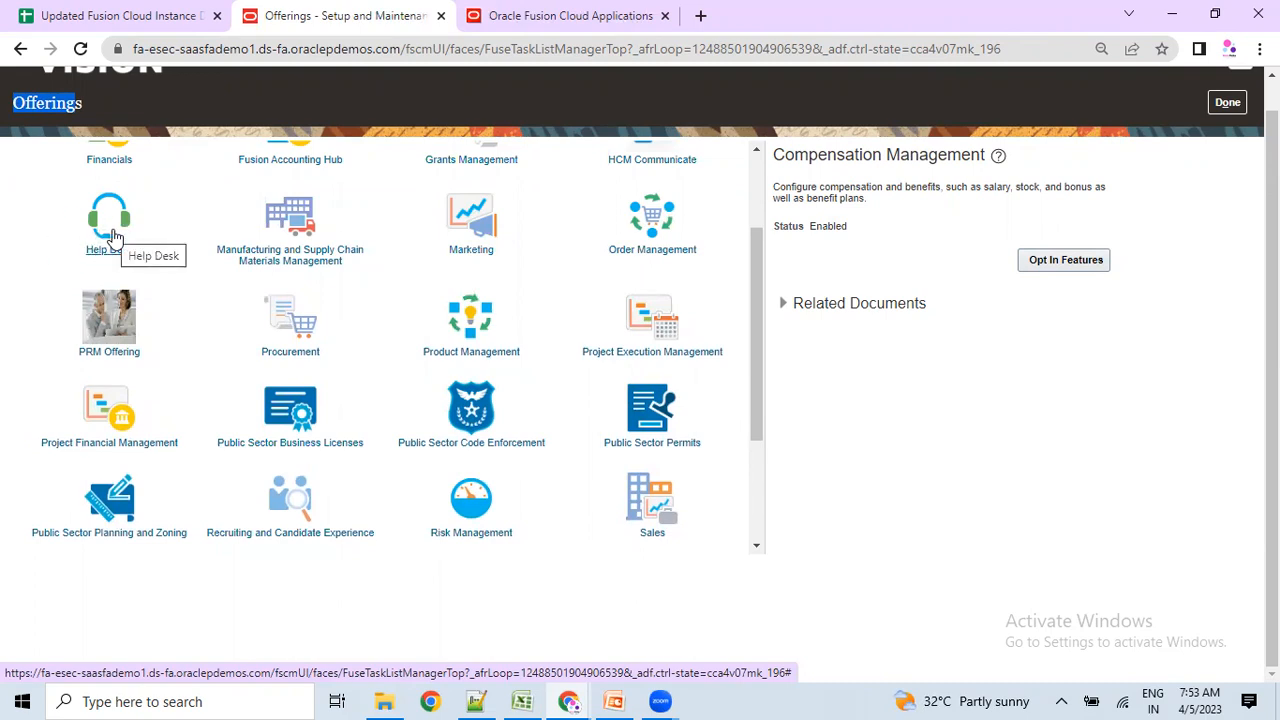
scroll(113, 237, up, 3)
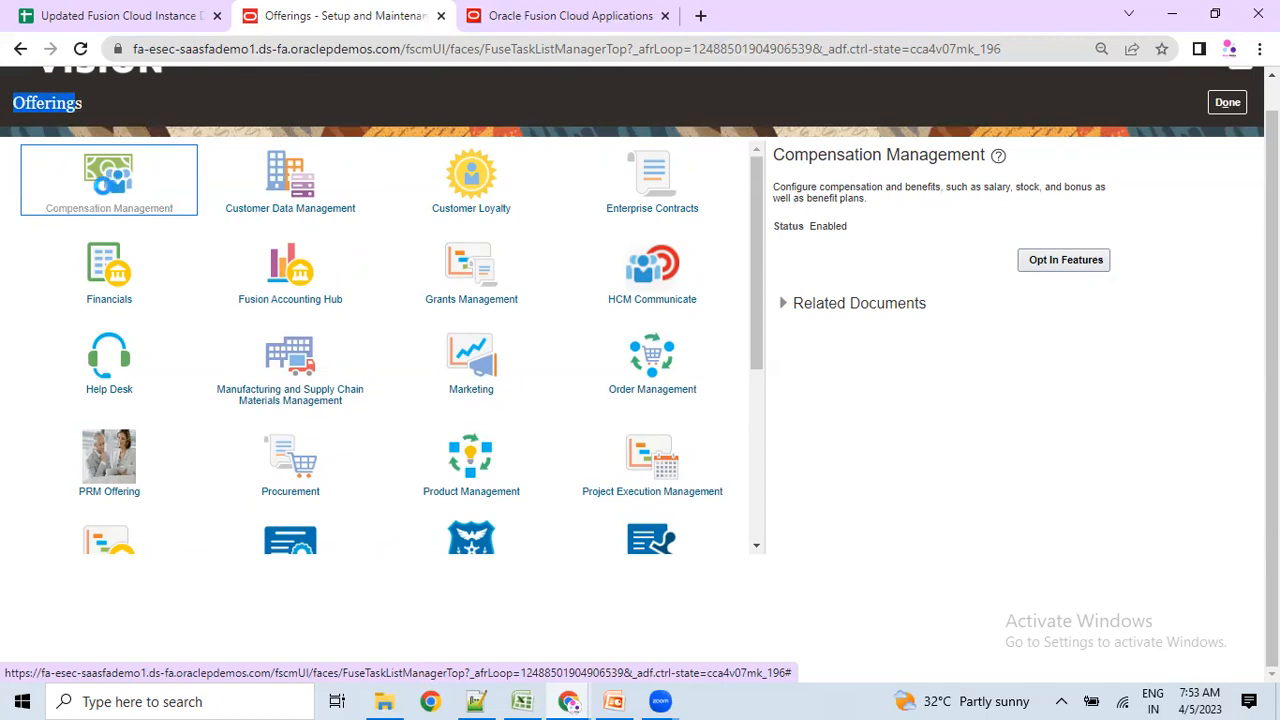
Highlight Compensation Management's Enabled status and view its opt-in features list.
double_click(825, 226)
click(823, 227)
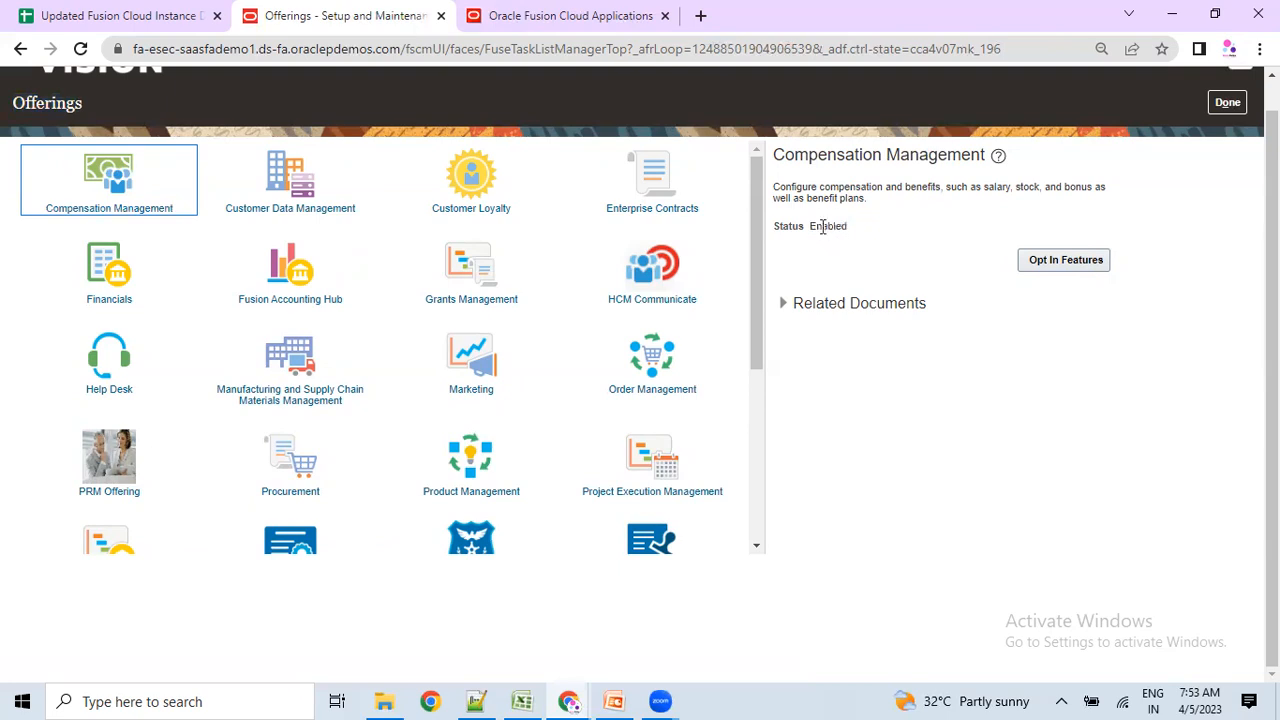
double_click(823, 226)
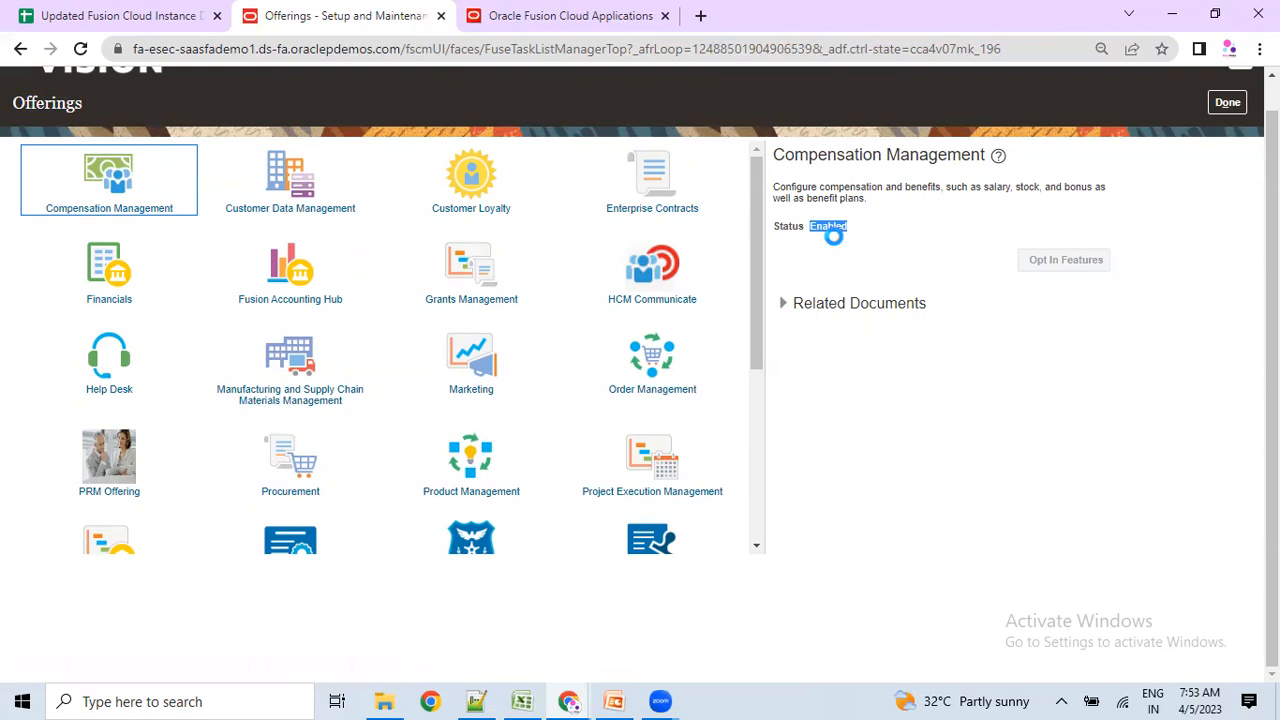
scroll(387, 336, up, 2)
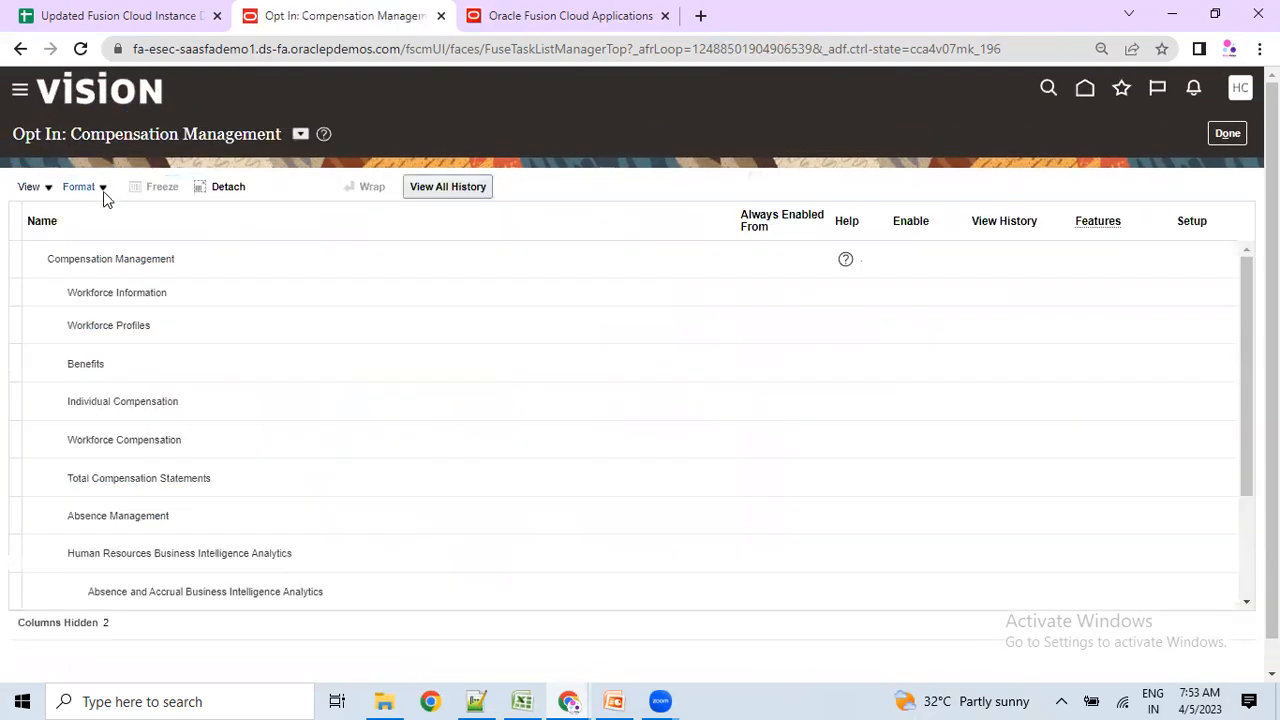
Untick Compensation Management's enable option, confirm the opt-out, and save the opt-in changes.
click(909, 261)
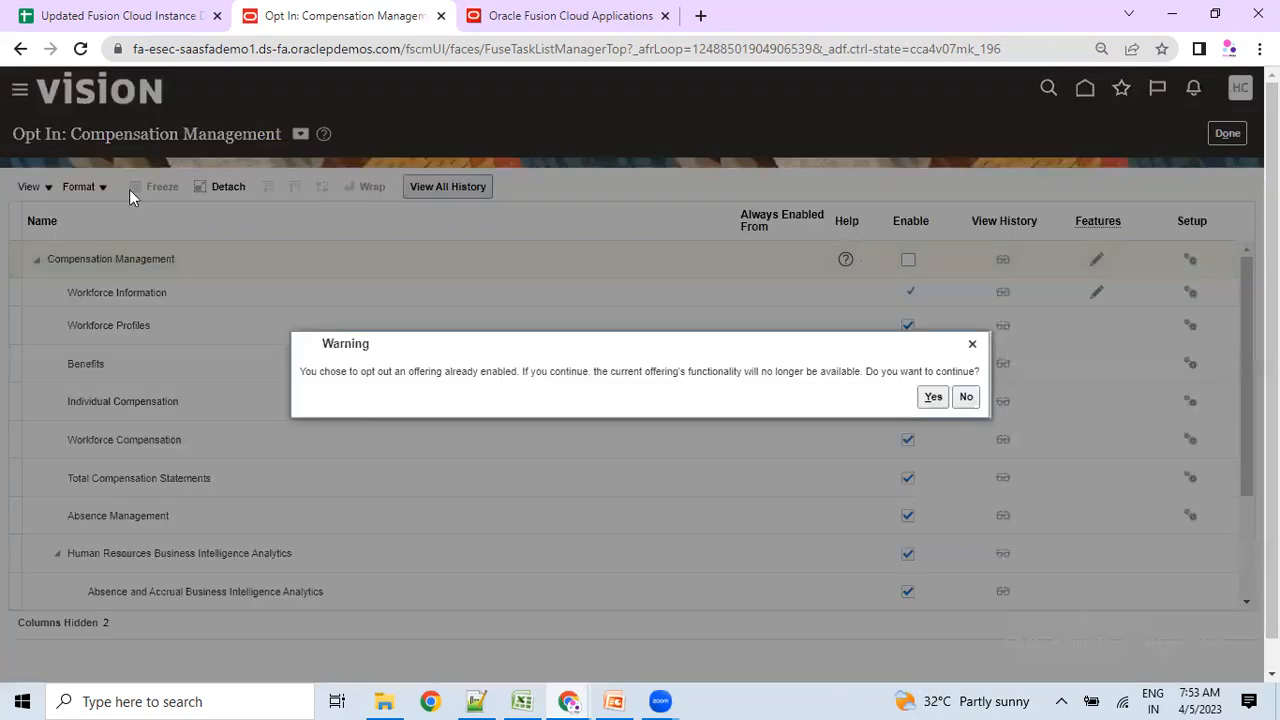
click(931, 398)
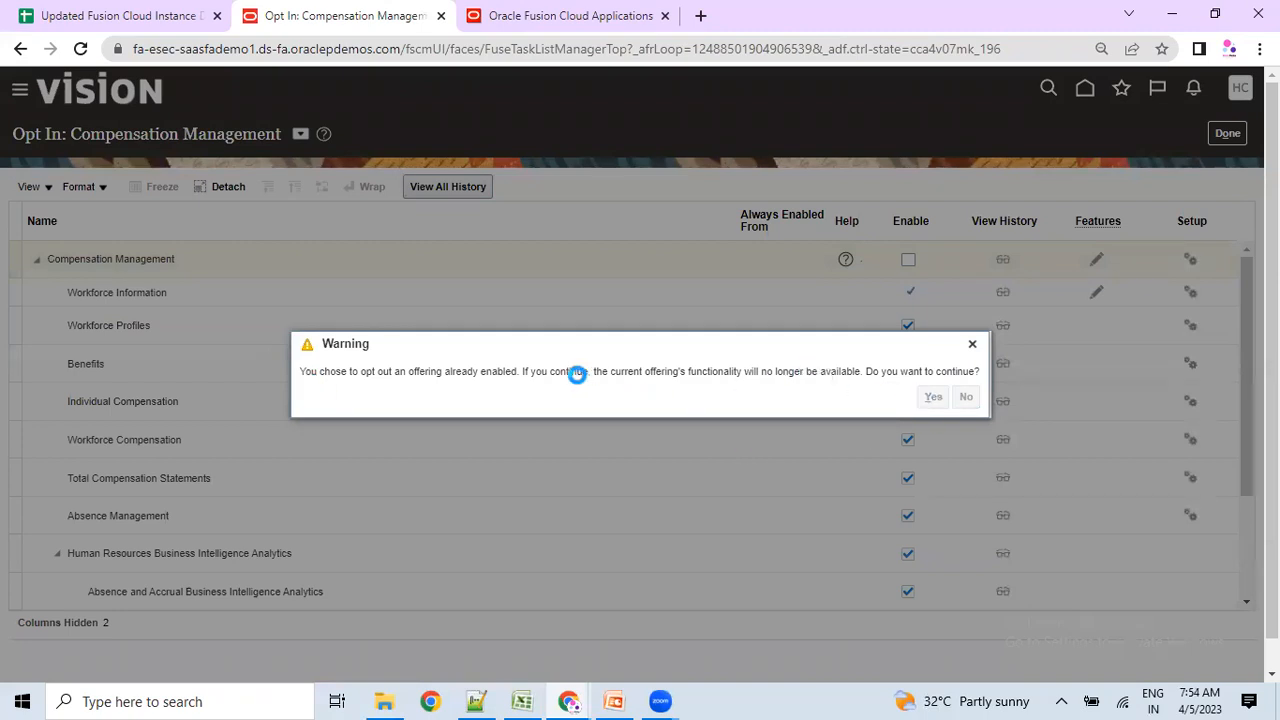
scroll(474, 514, down, 1)
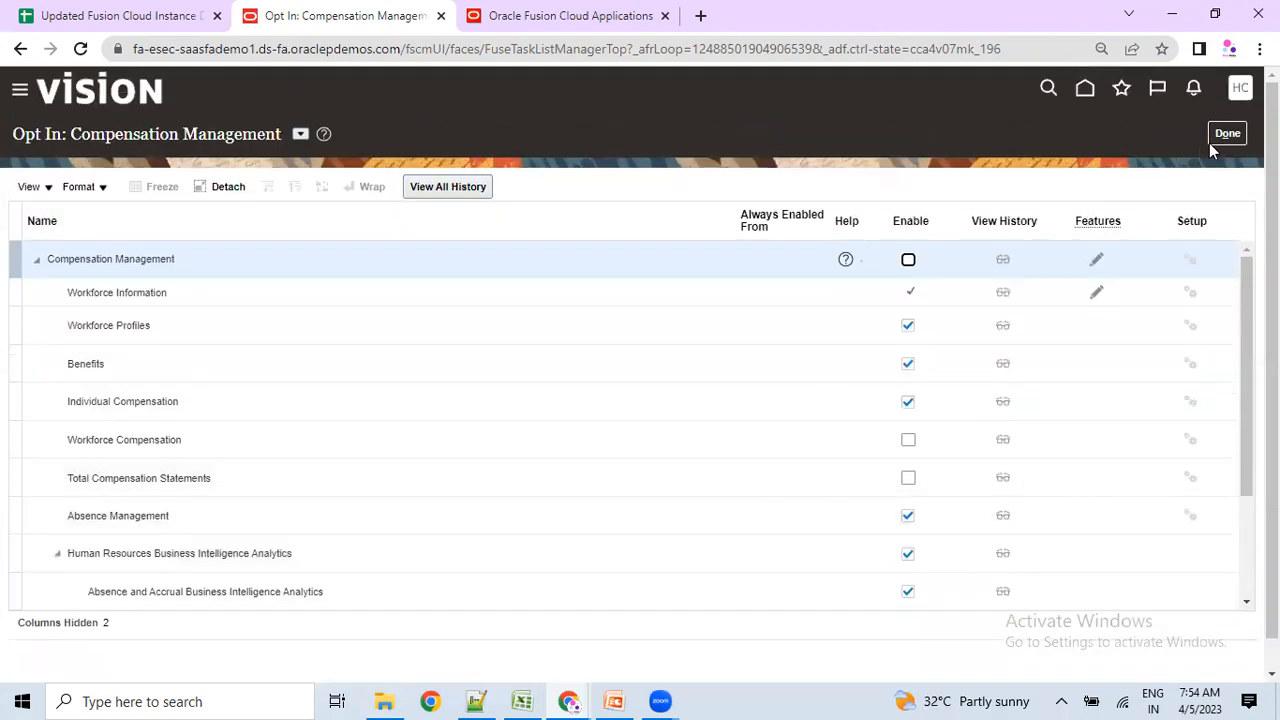
click(1215, 137)
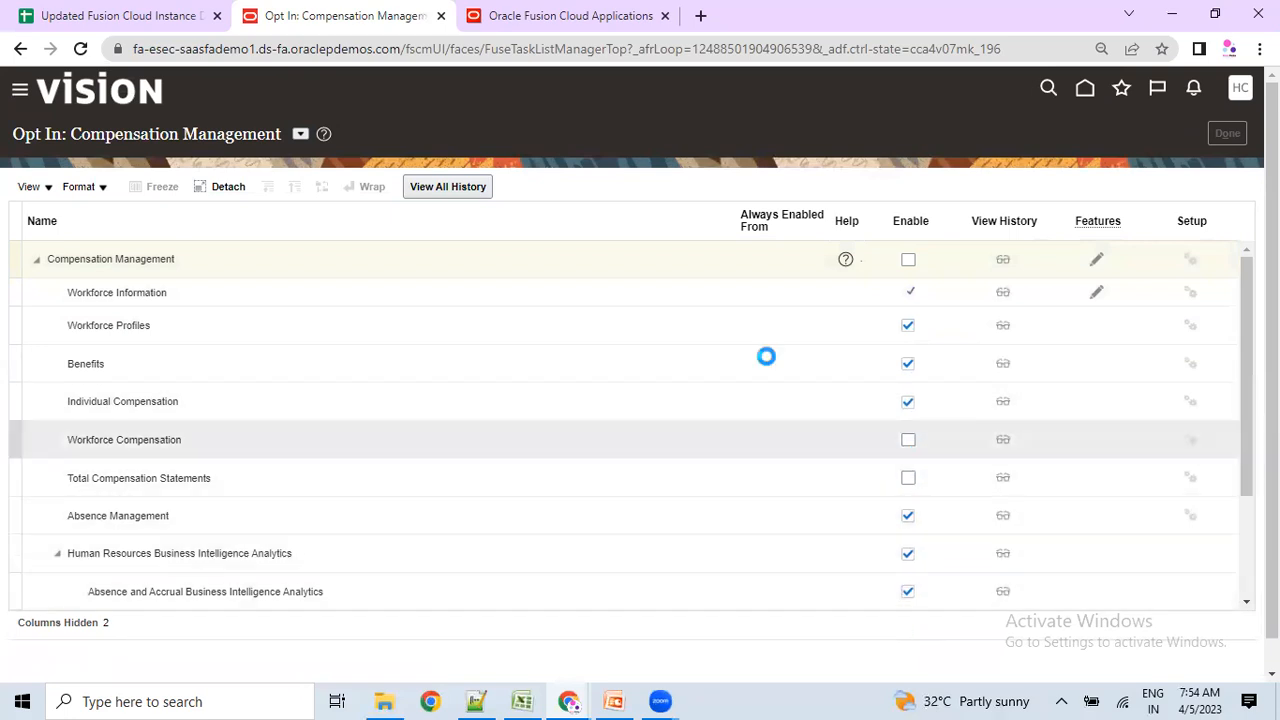
Check that Compensation Management now reads Not Enabled and close the Offerings page.
scroll(505, 400, down, 3)
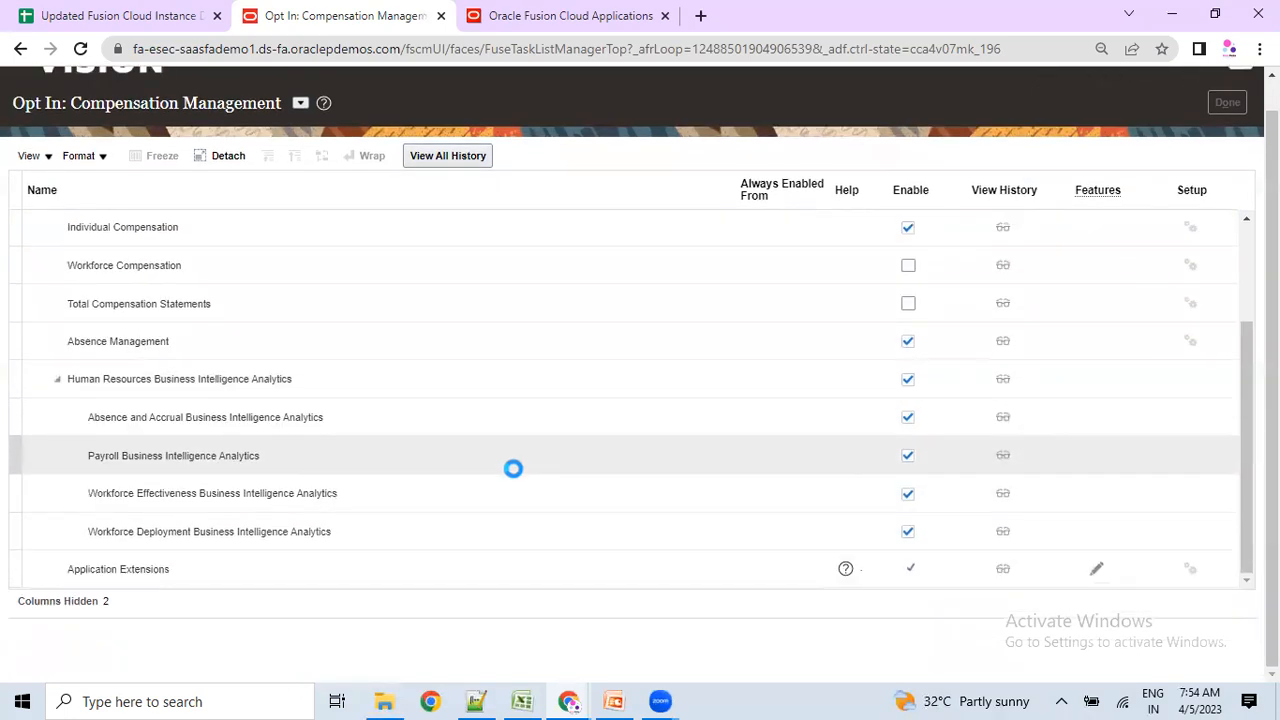
scroll(505, 450, up, 3)
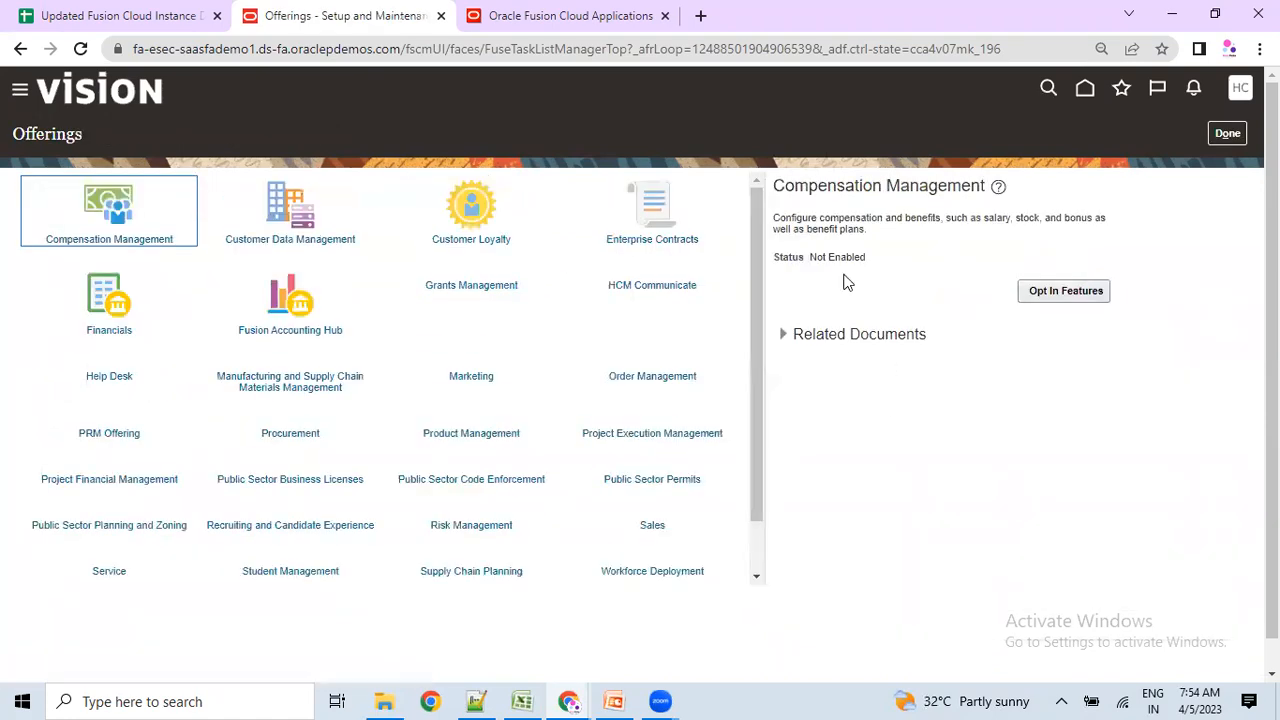
drag(809, 258, 862, 257)
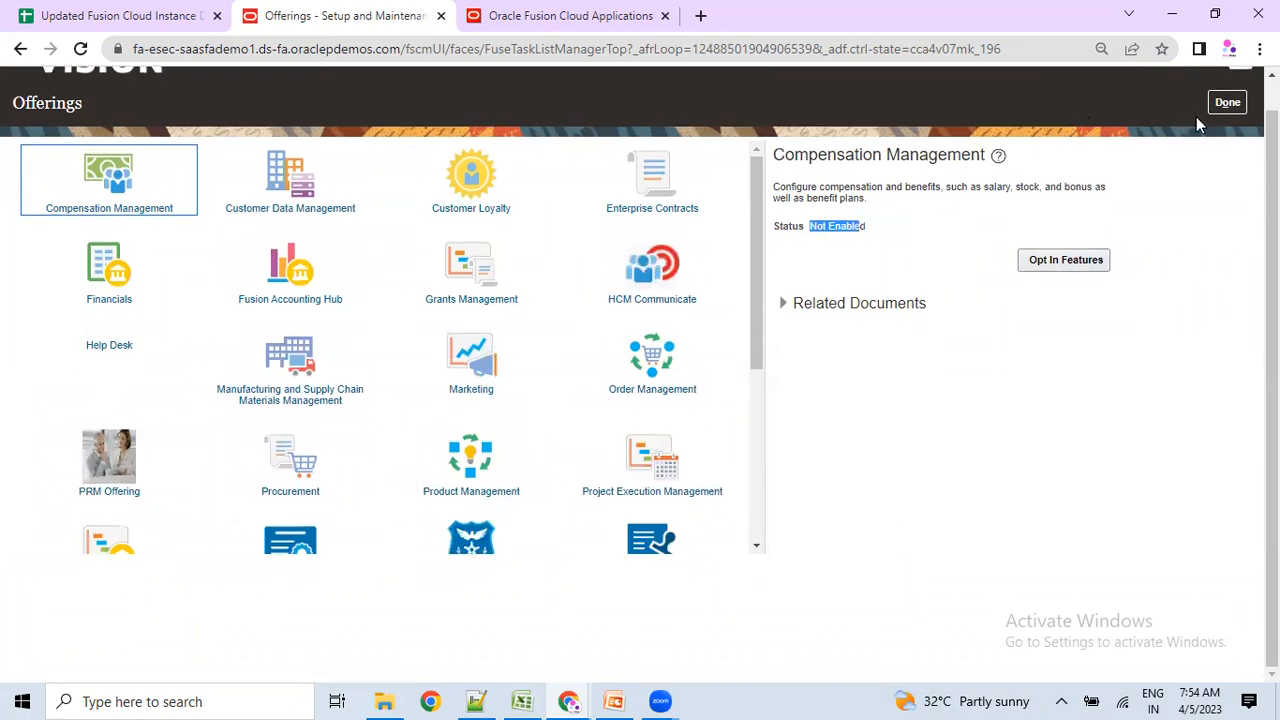
click(1227, 133)
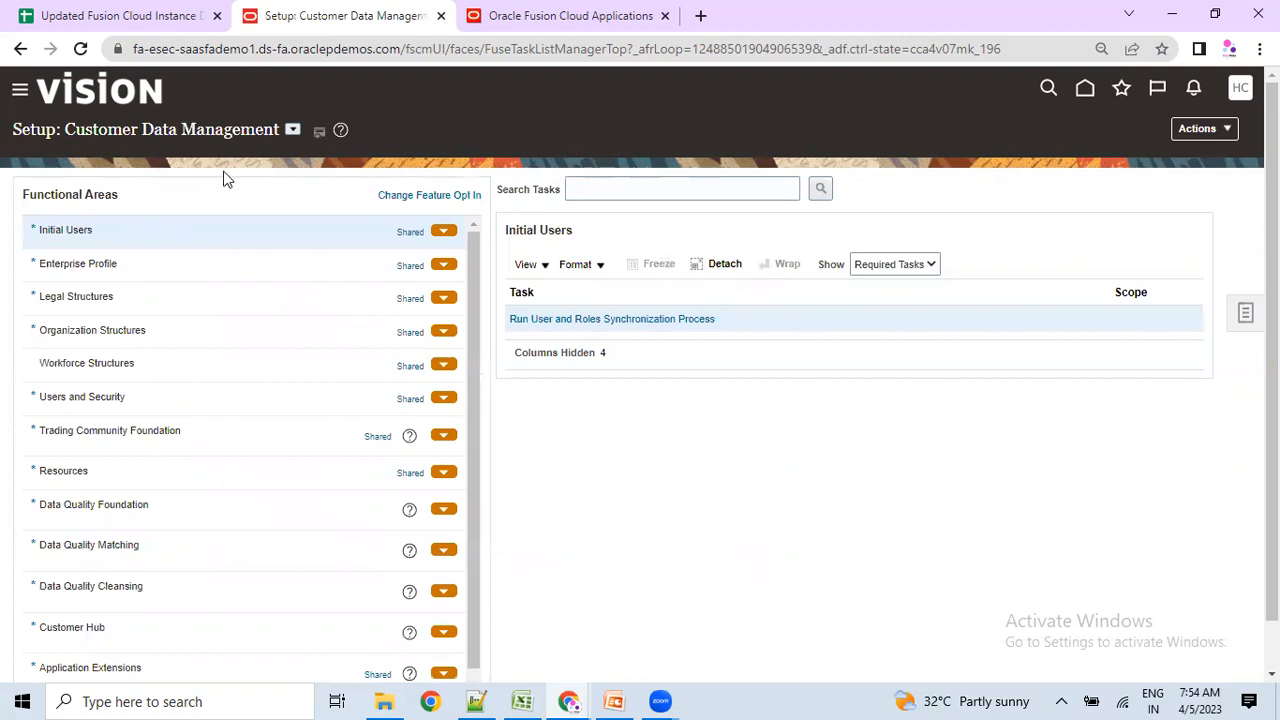
Return to Offerings via Actions > Go to Offerings and open Compensation Management's Opt In Features.
click(292, 129)
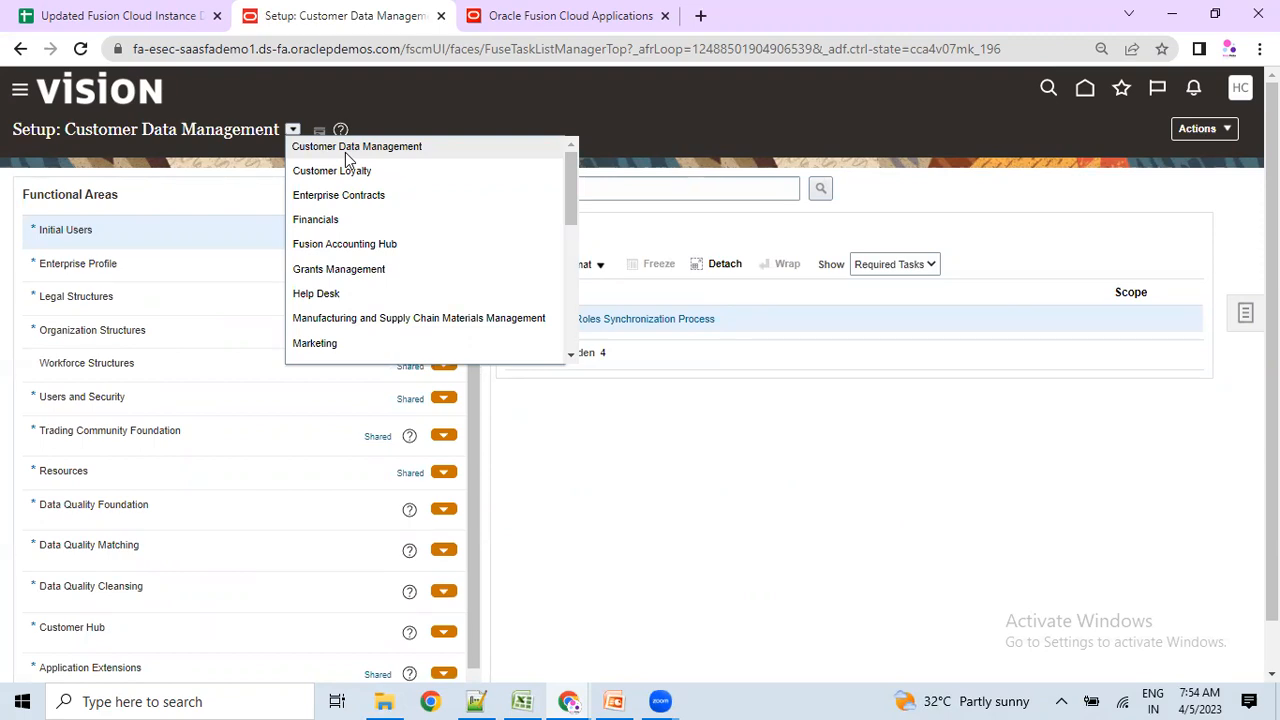
click(1220, 140)
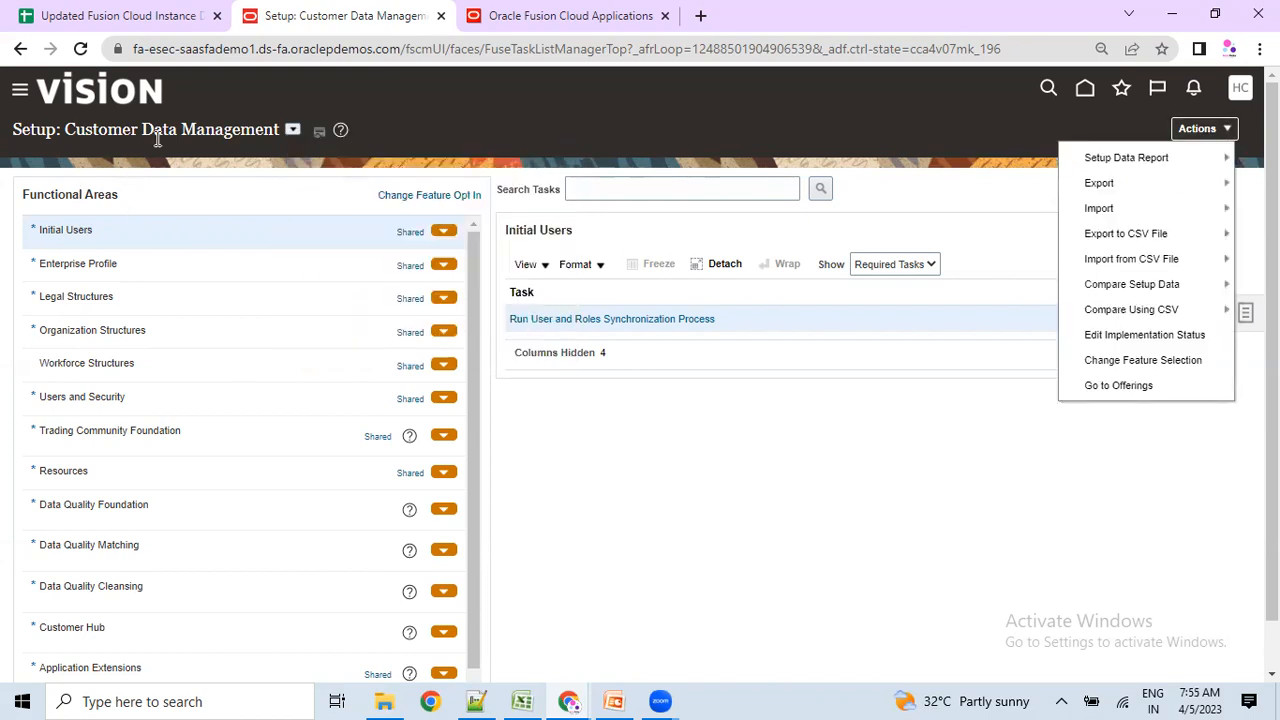
click(1106, 388)
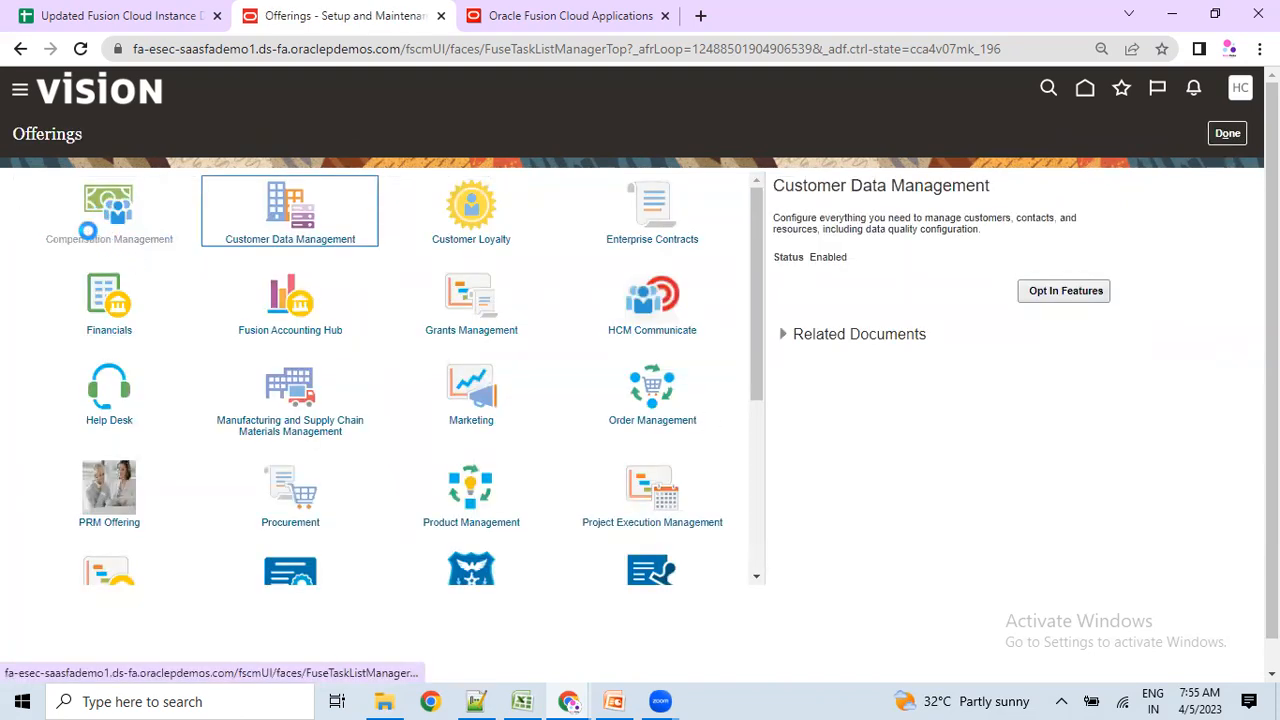
drag(817, 258, 848, 257)
click(1064, 292)
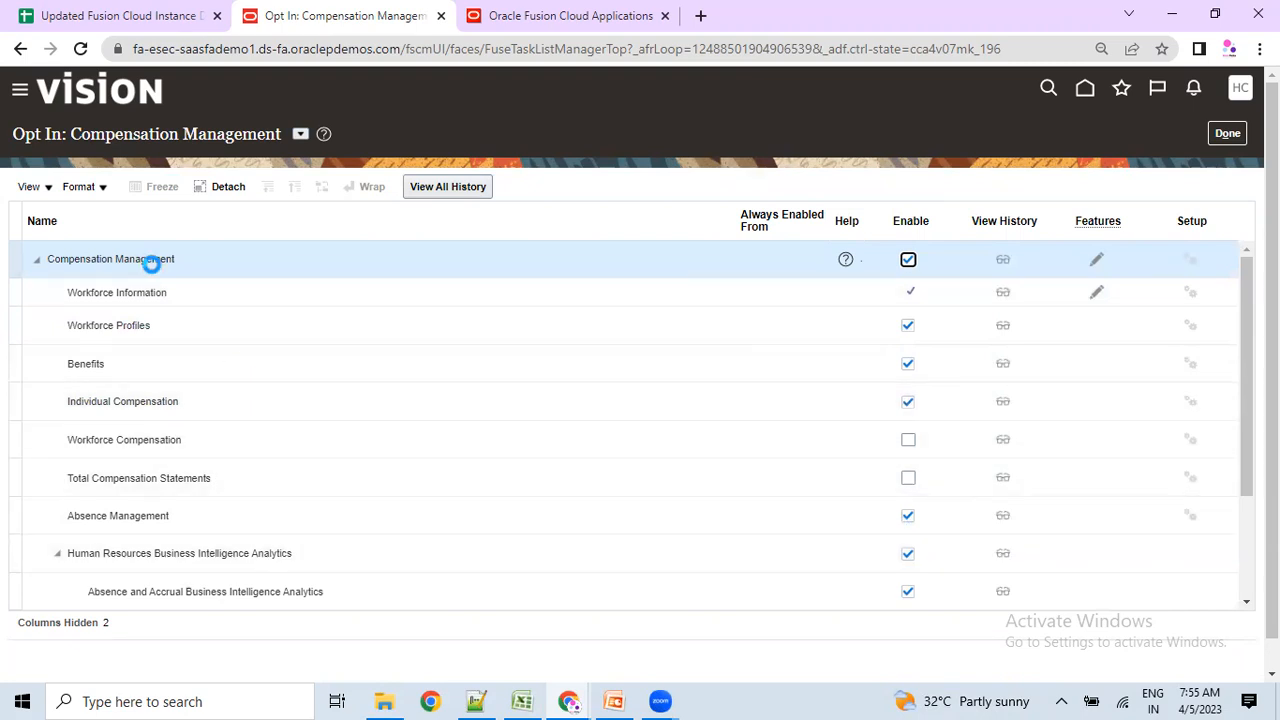
Enable all Compensation Management features, including Benefits, then finish the opt-in with Done.
drag(106, 259, 143, 259)
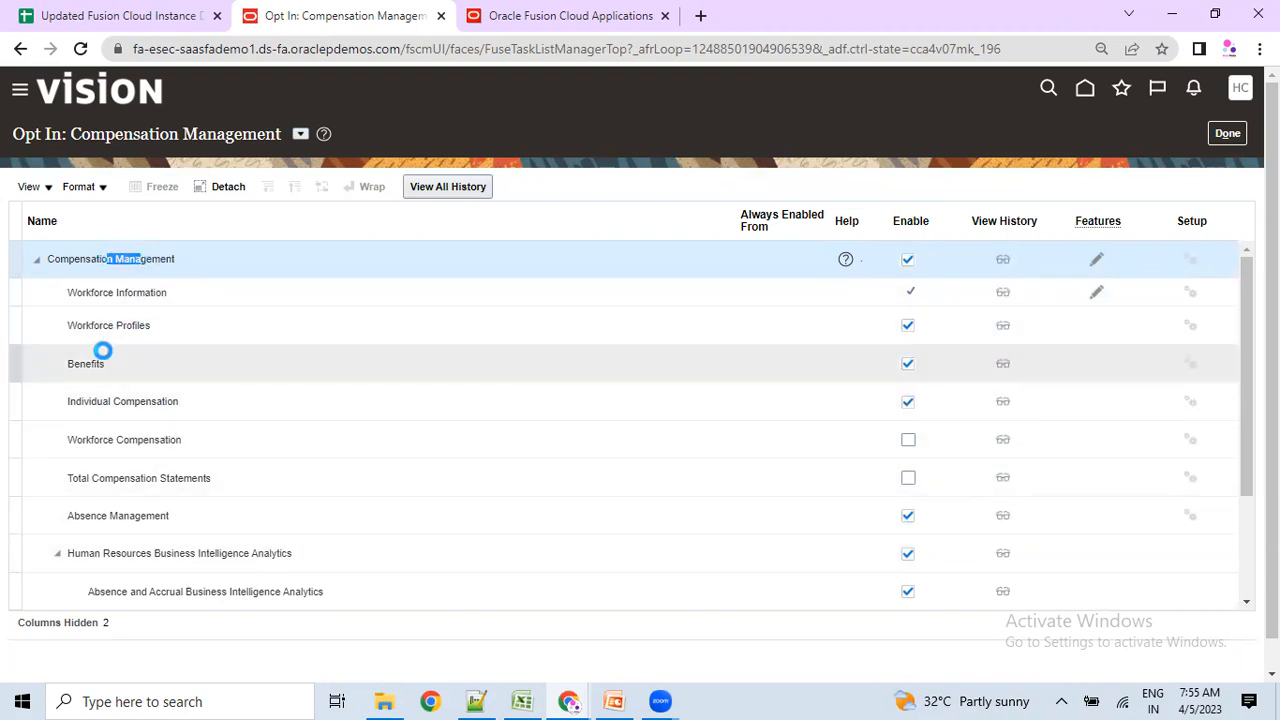
click(88, 364)
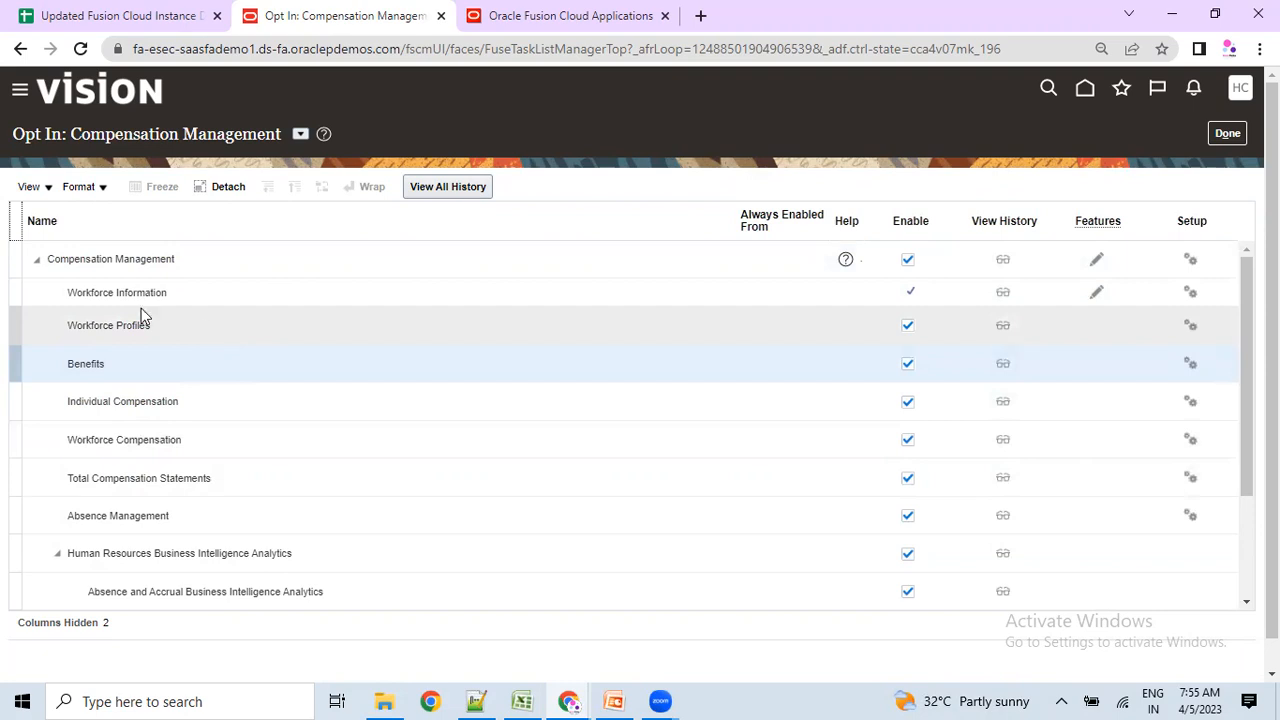
click(97, 133)
drag(97, 133, 281, 141)
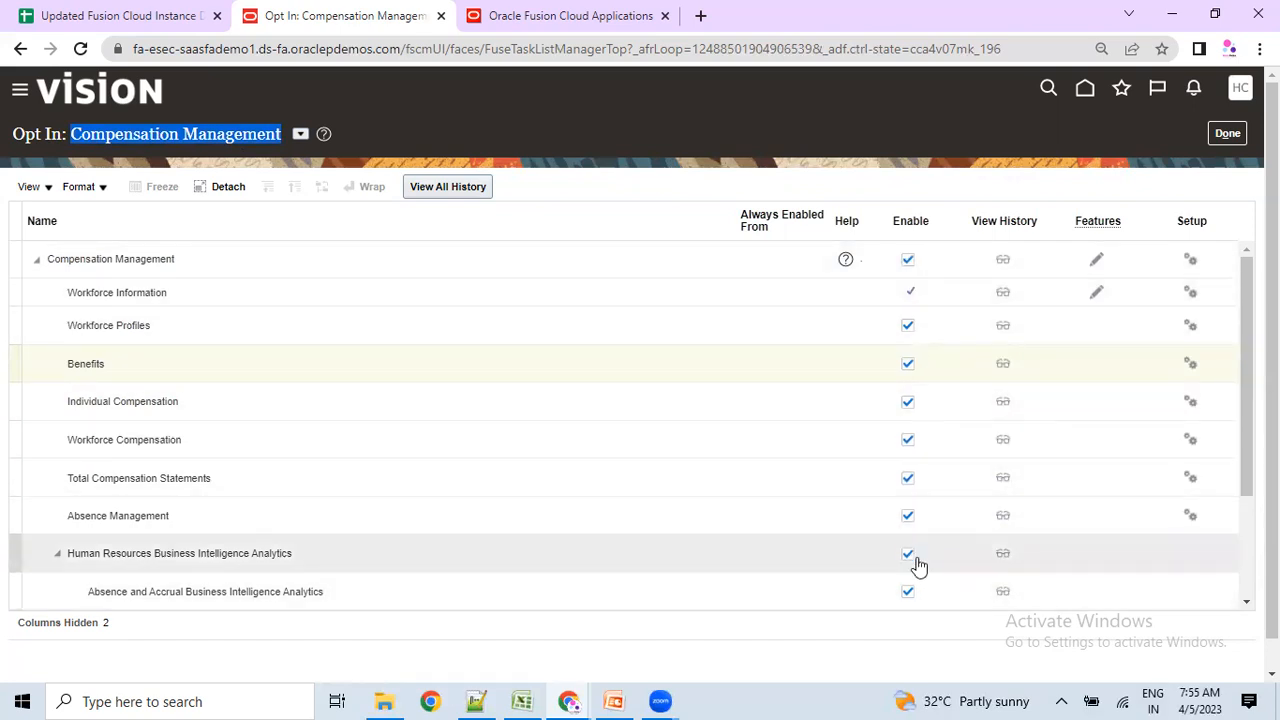
scroll(926, 590, down, 5)
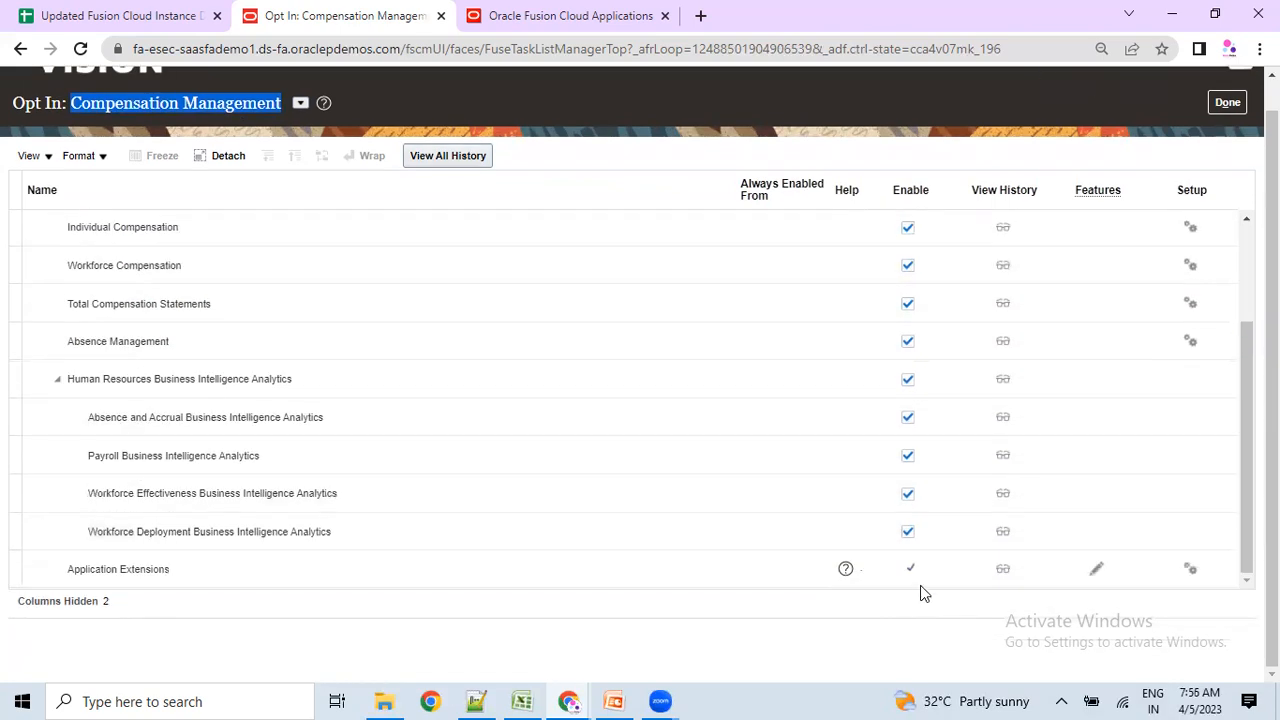
scroll(922, 592, up, 6)
click(1216, 142)
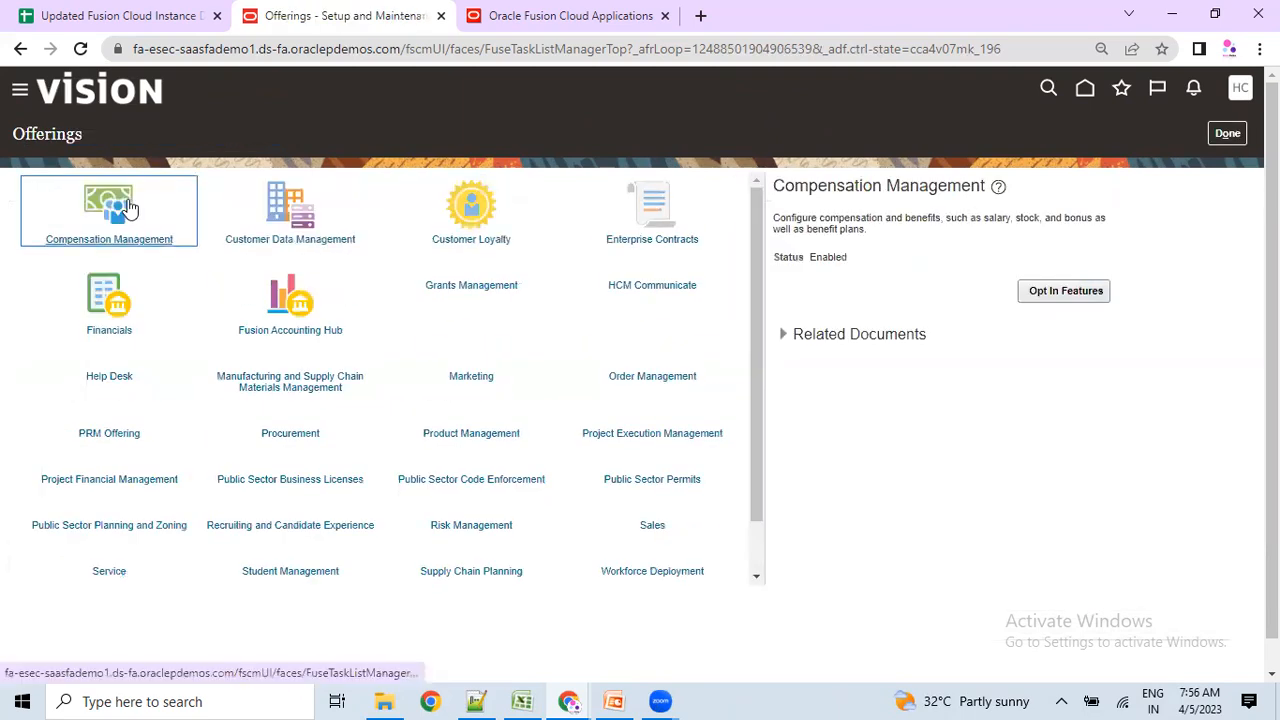
Confirm Compensation Management reads Enabled, then open its setup tasks page.
double_click(828, 257)
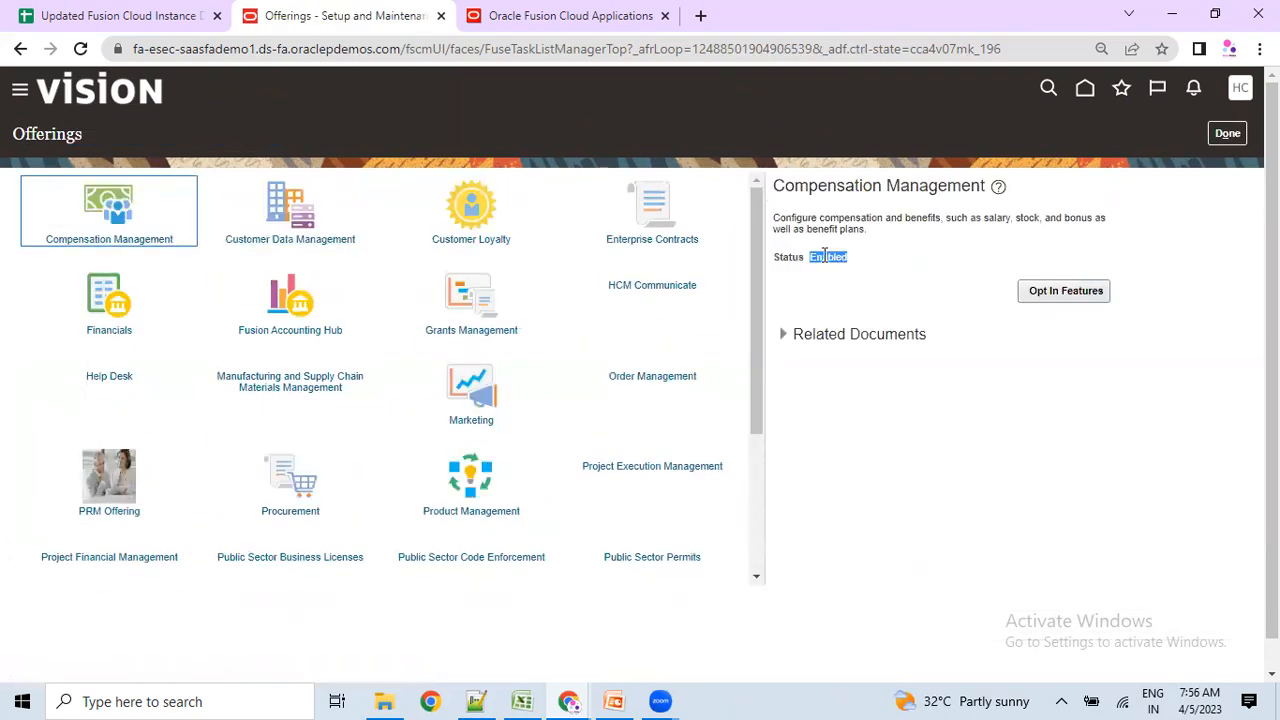
click(1227, 133)
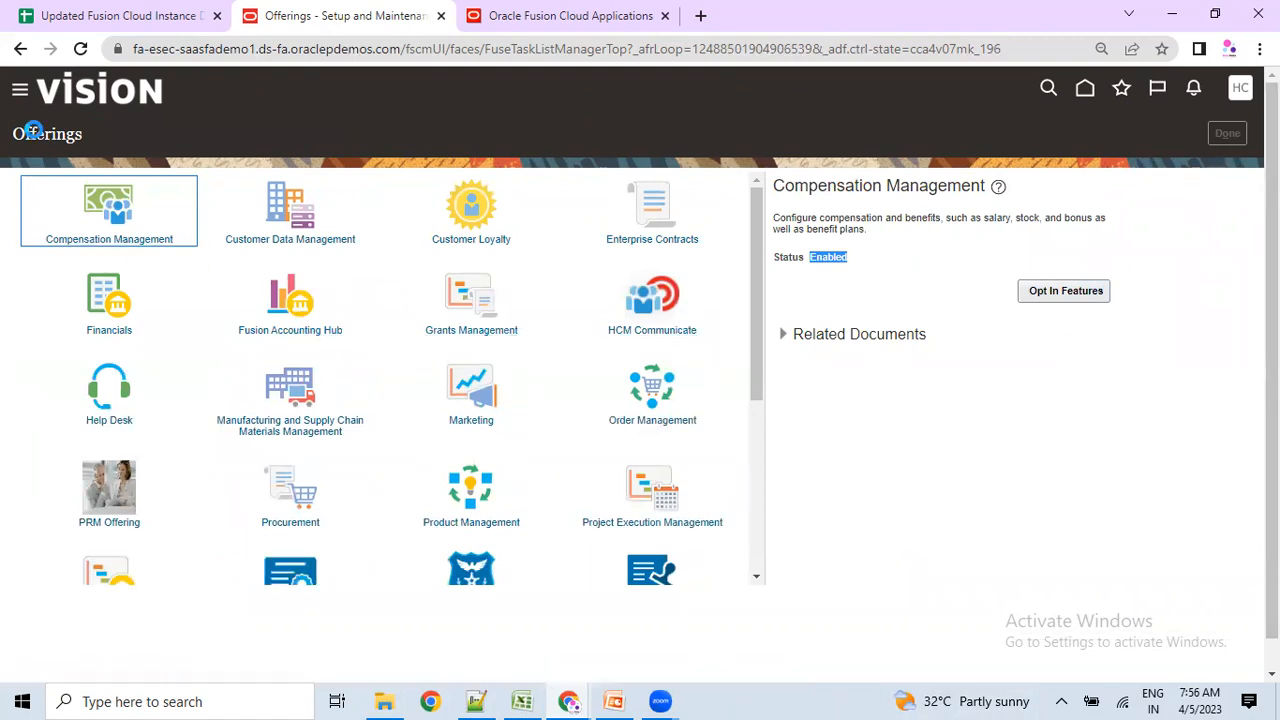
click(160, 197)
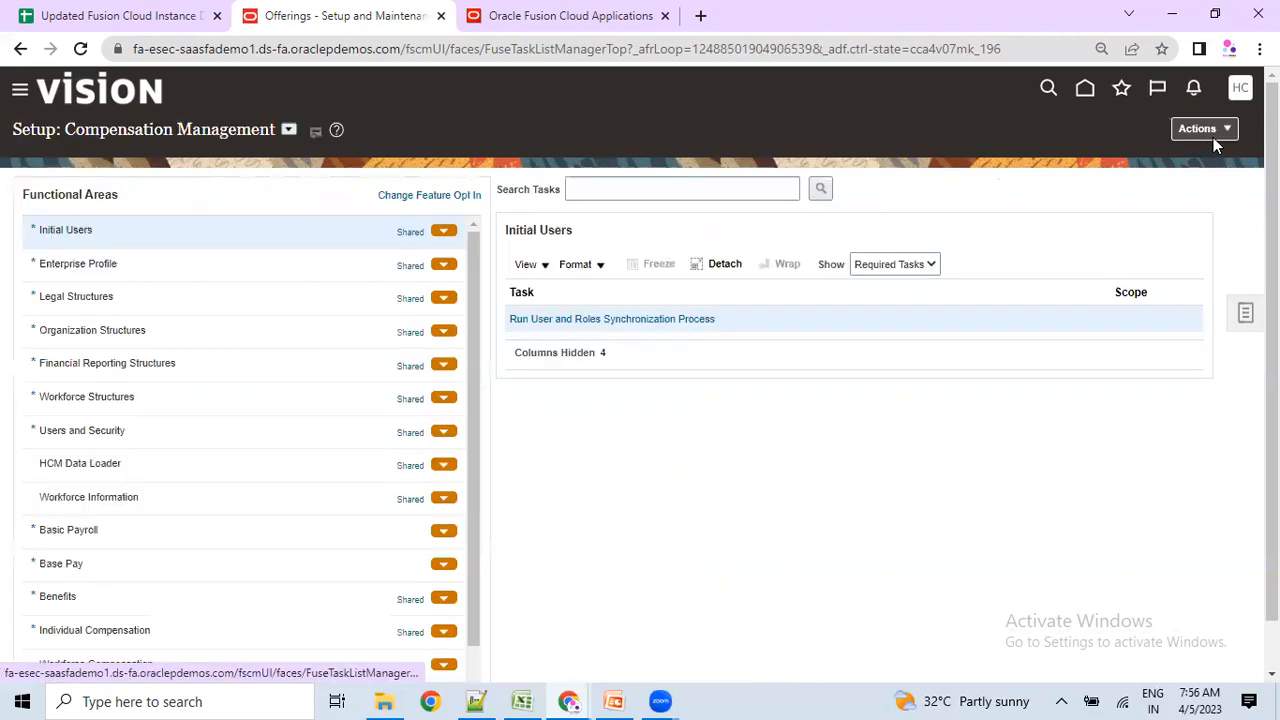
Check the offering dropdown and keep Compensation Management as the selected setup offering.
drag(87, 131, 274, 130)
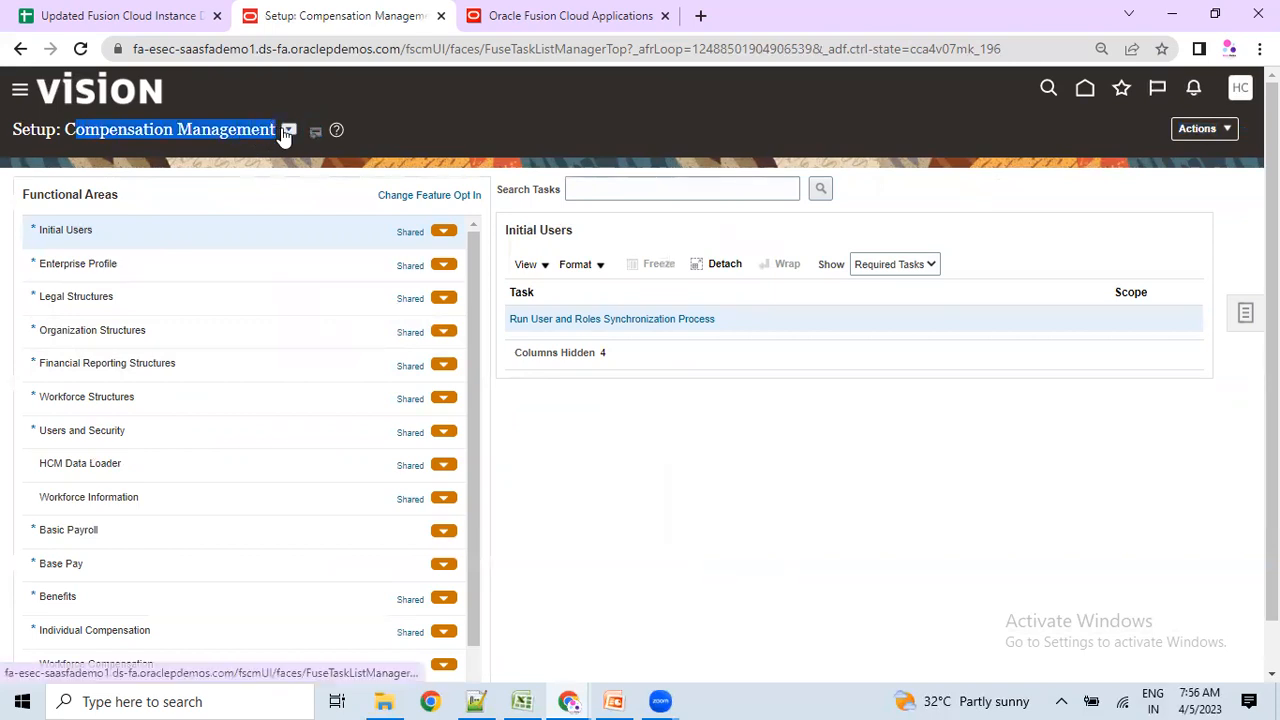
click(288, 130)
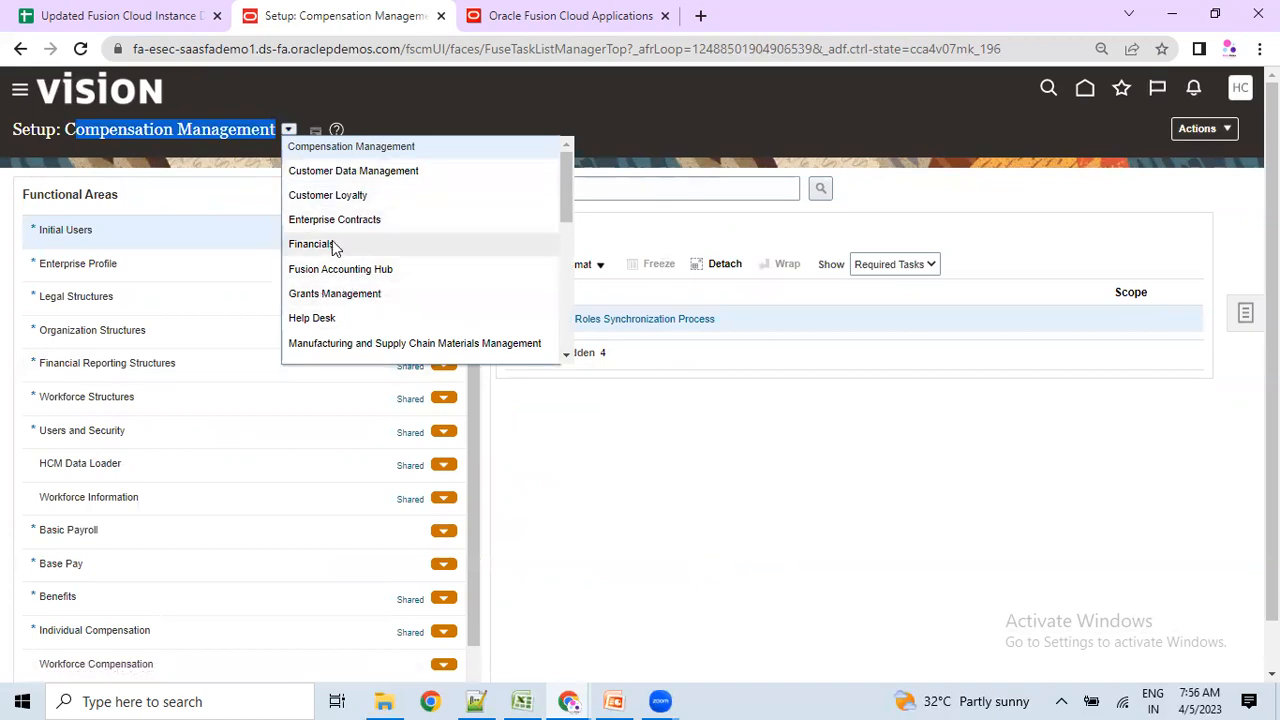
click(237, 165)
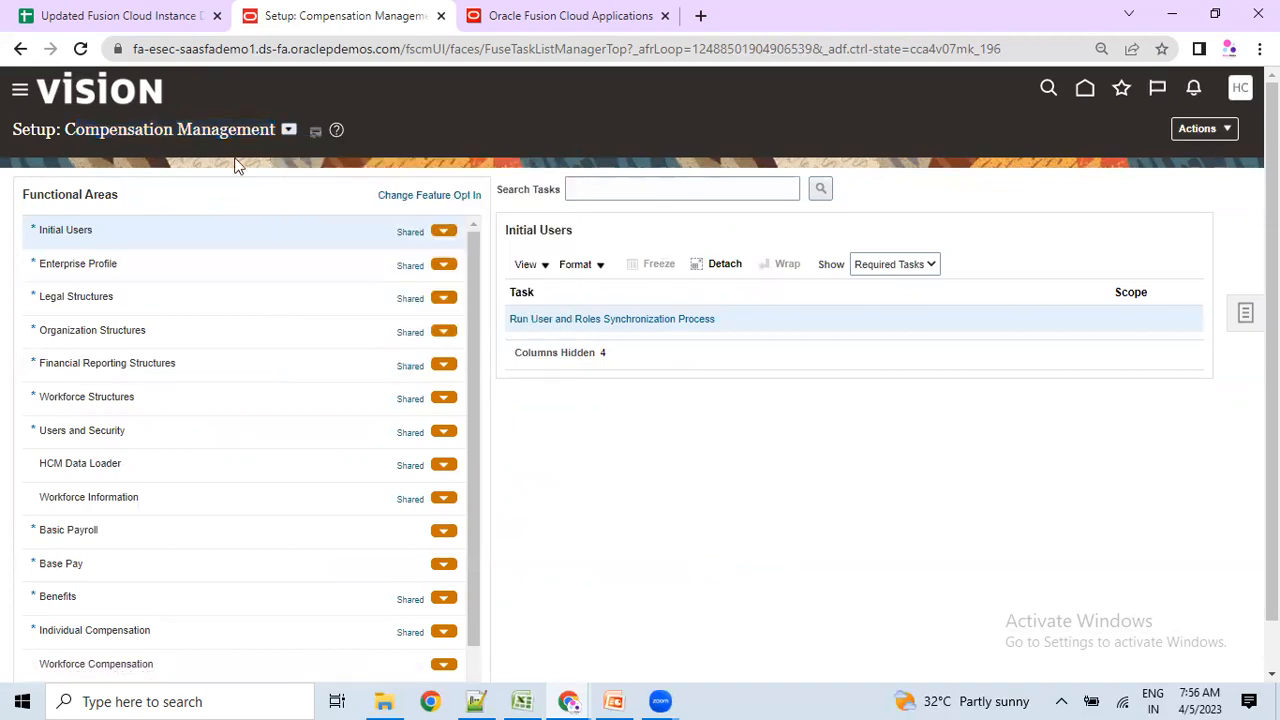
click(292, 130)
click(306, 146)
drag(97, 132, 204, 131)
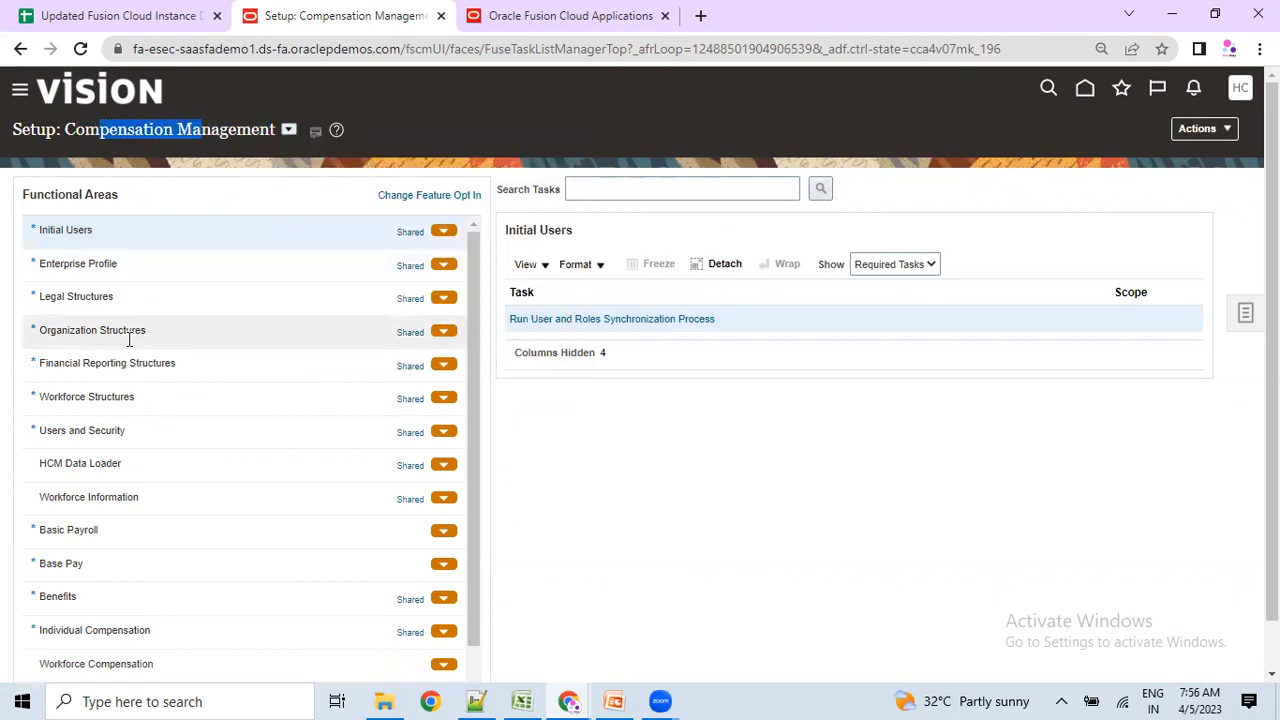
Scroll the Functional Areas and select Benefits to show its required tasks.
scroll(86, 585, down, 2)
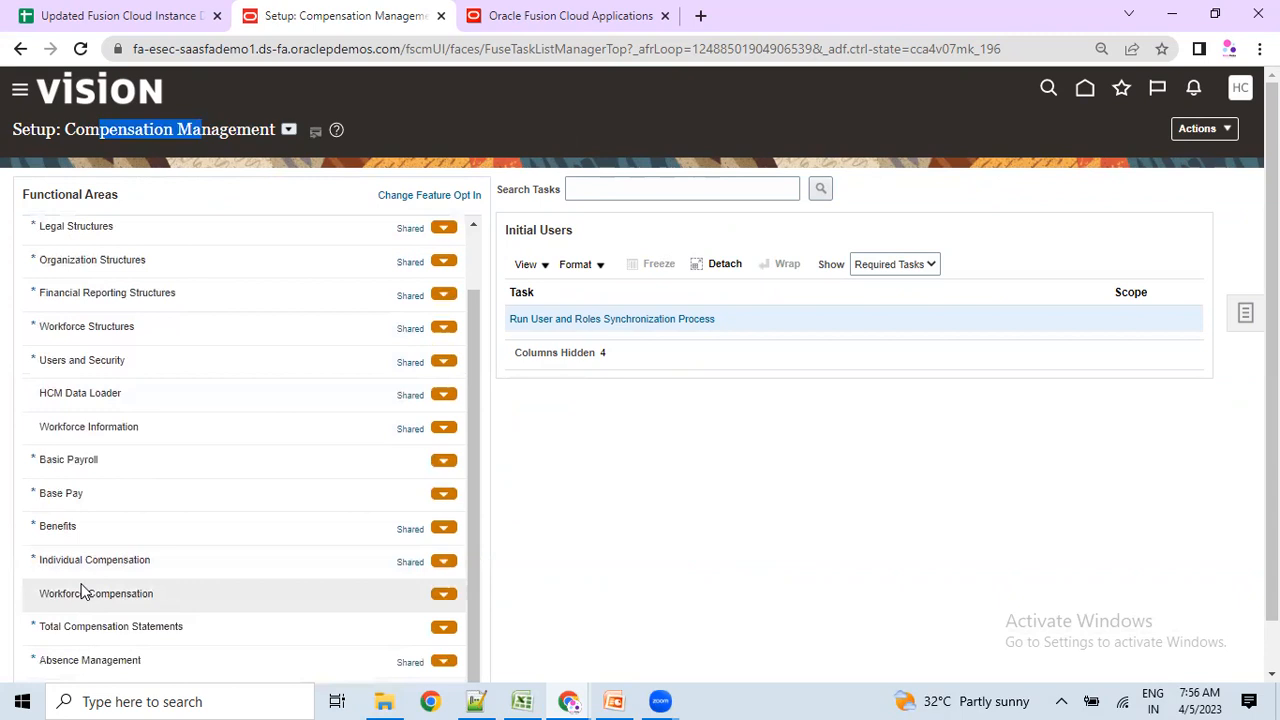
scroll(100, 475, down, 1)
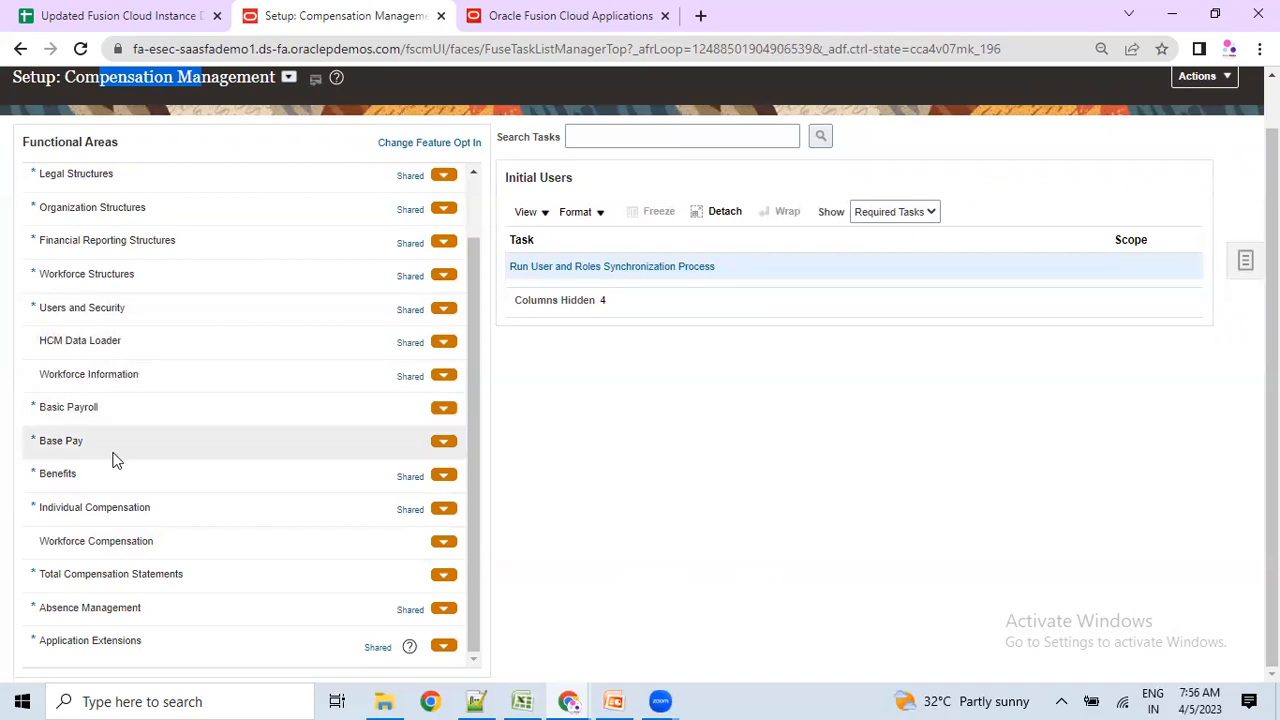
click(133, 407)
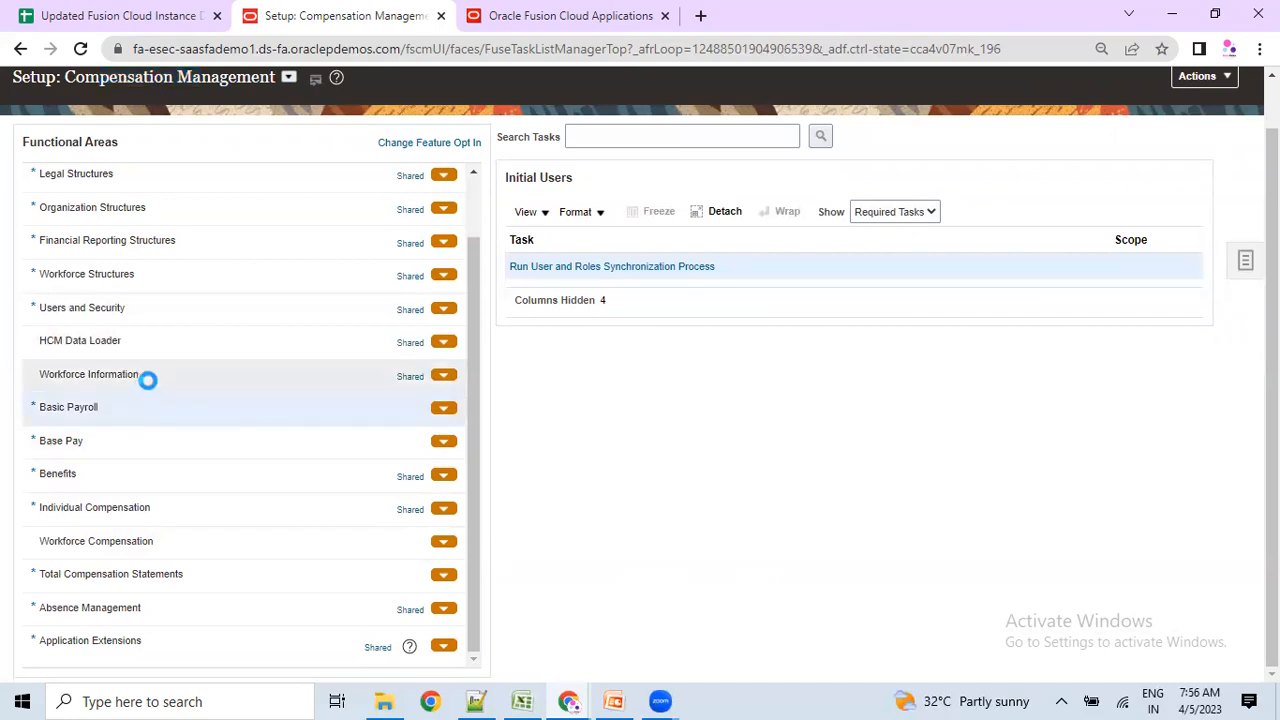
click(103, 476)
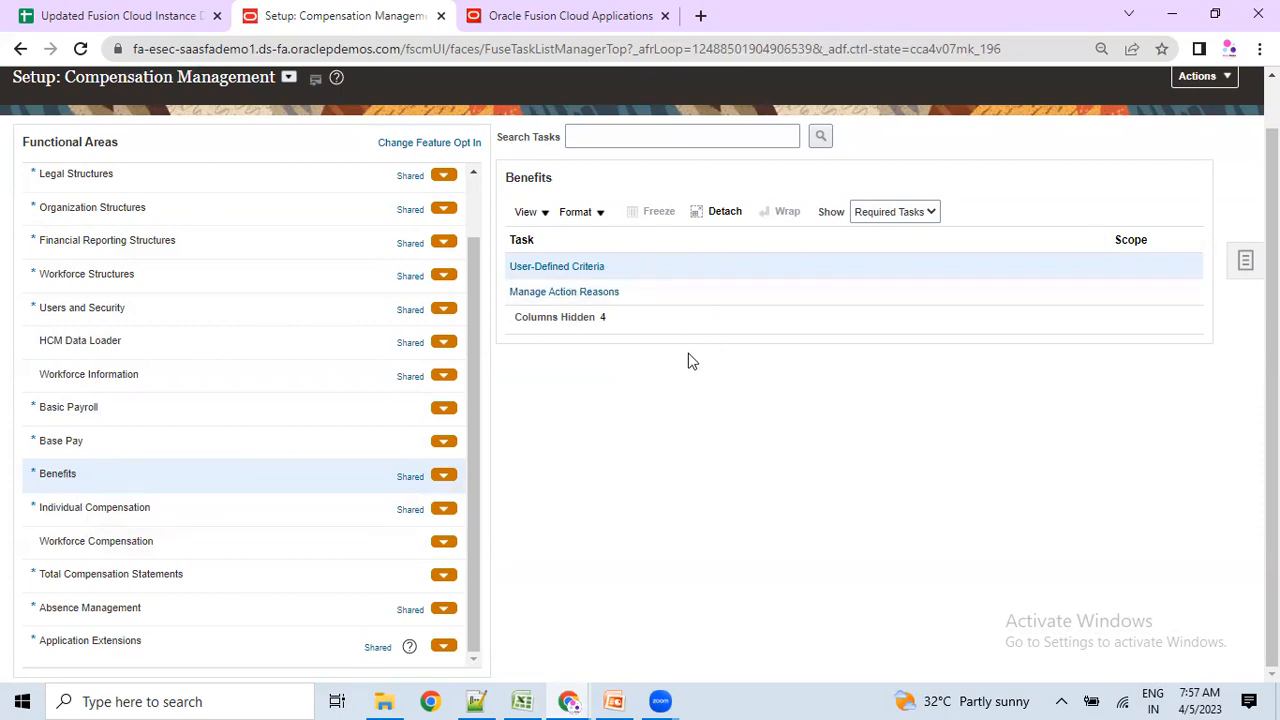
scroll(673, 398, up, 1)
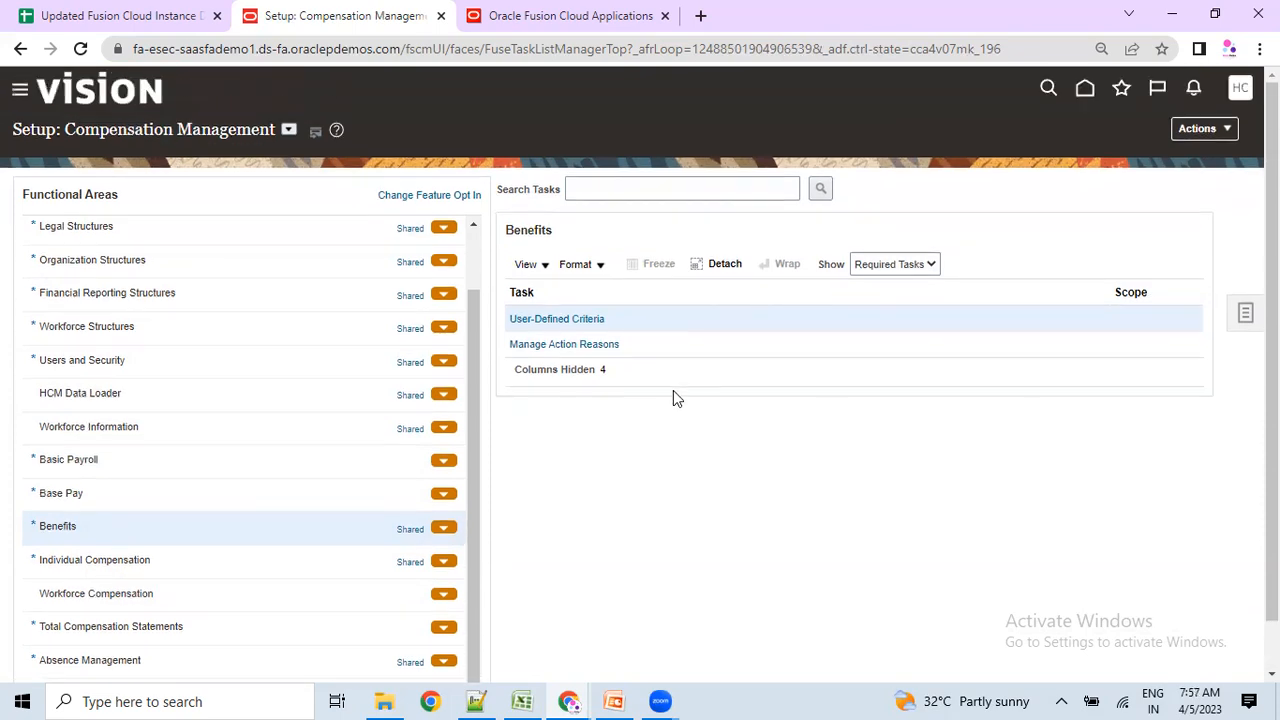
drag(66, 131, 243, 134)
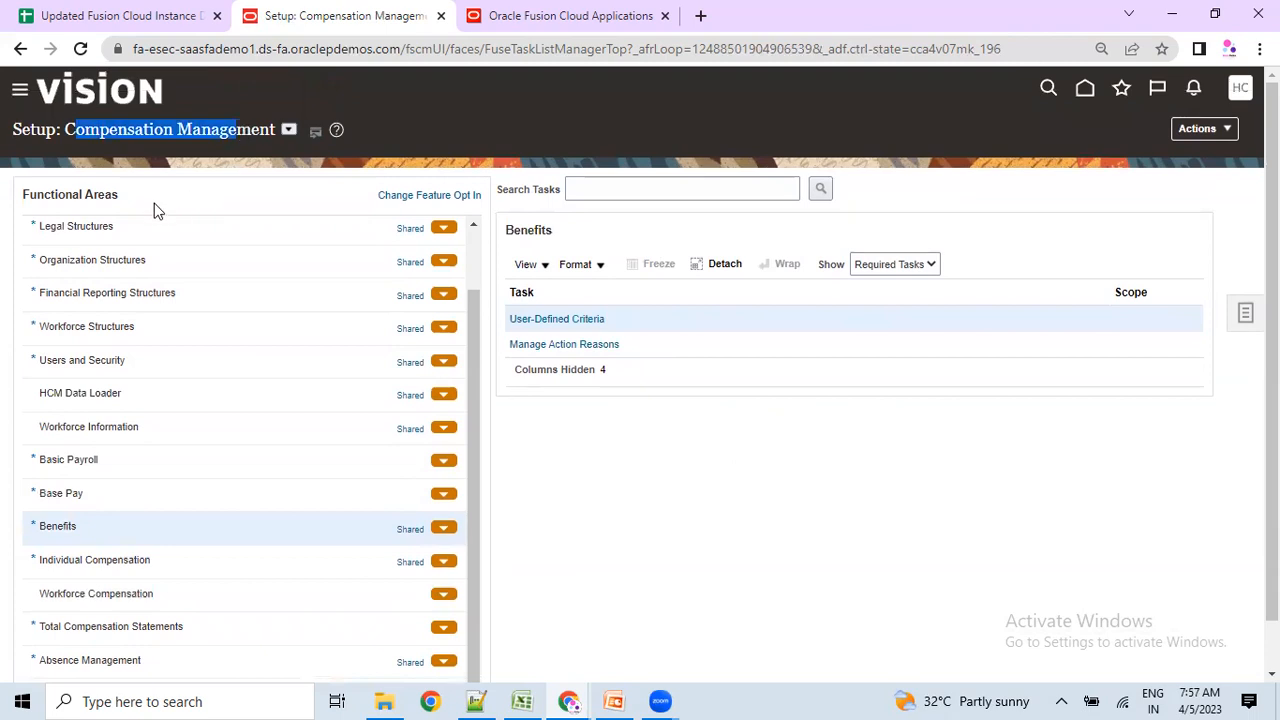
drag(53, 194, 86, 194)
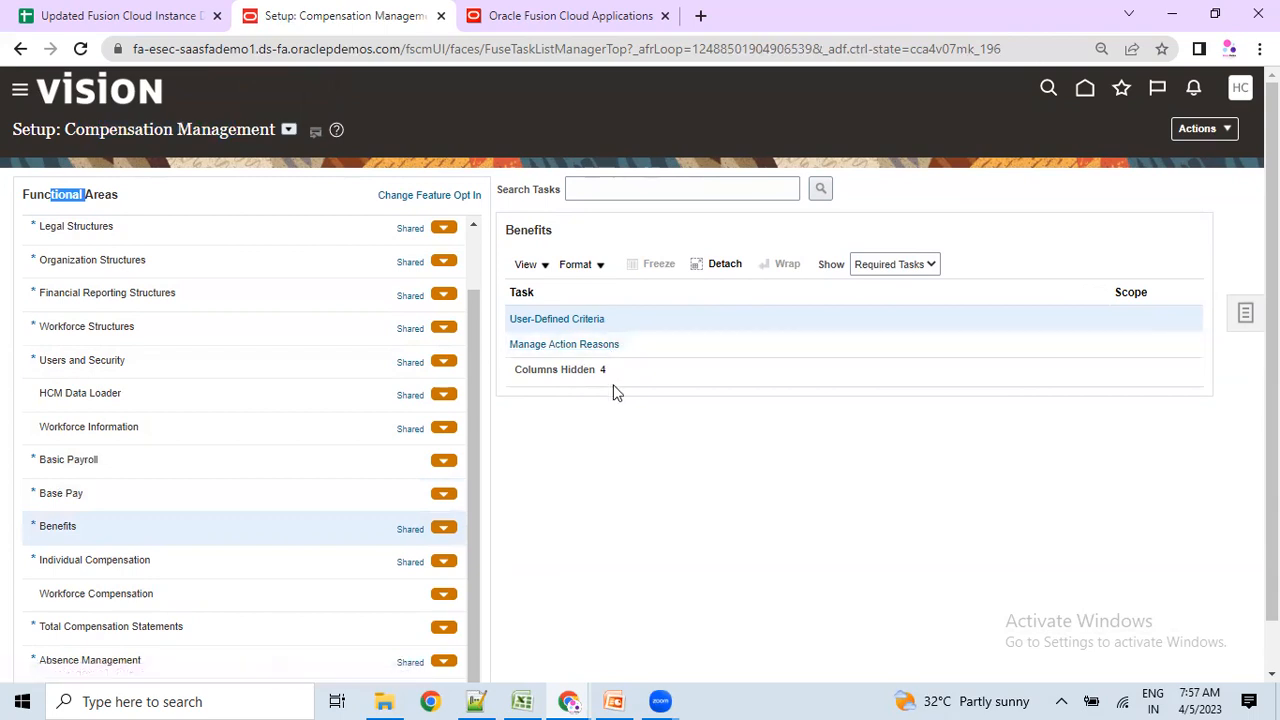
click(637, 429)
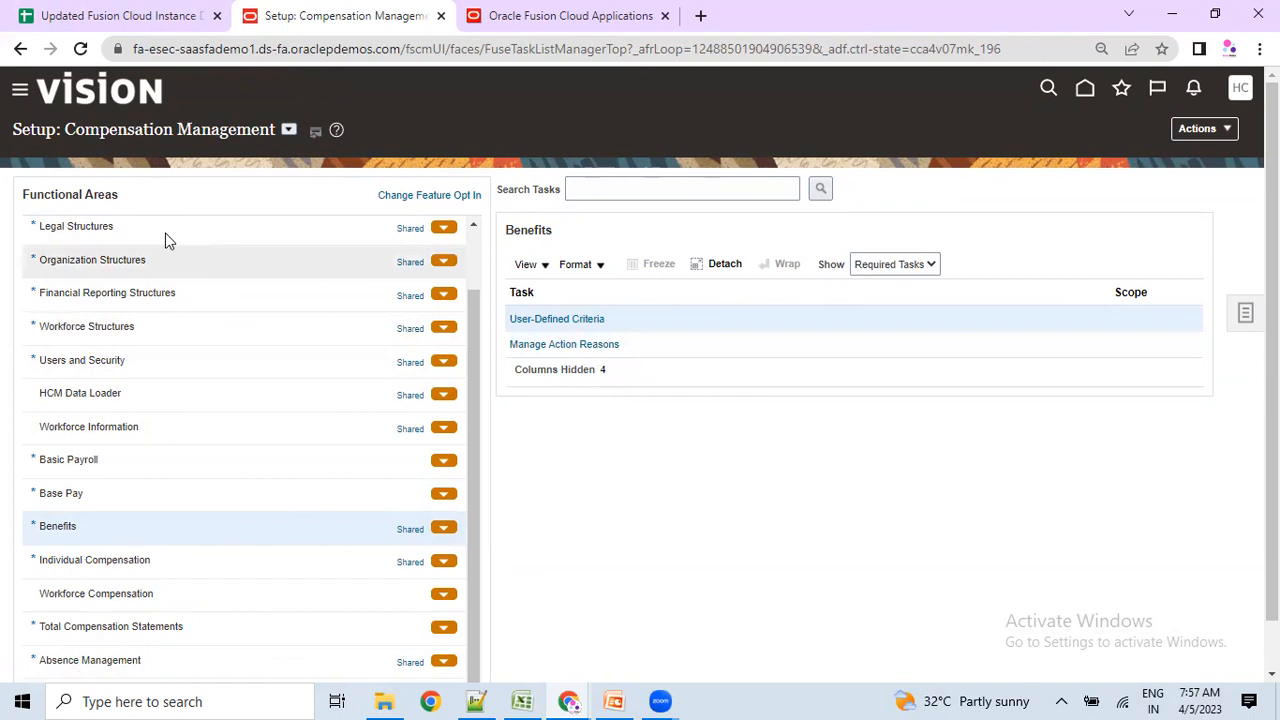
drag(90, 131, 221, 127)
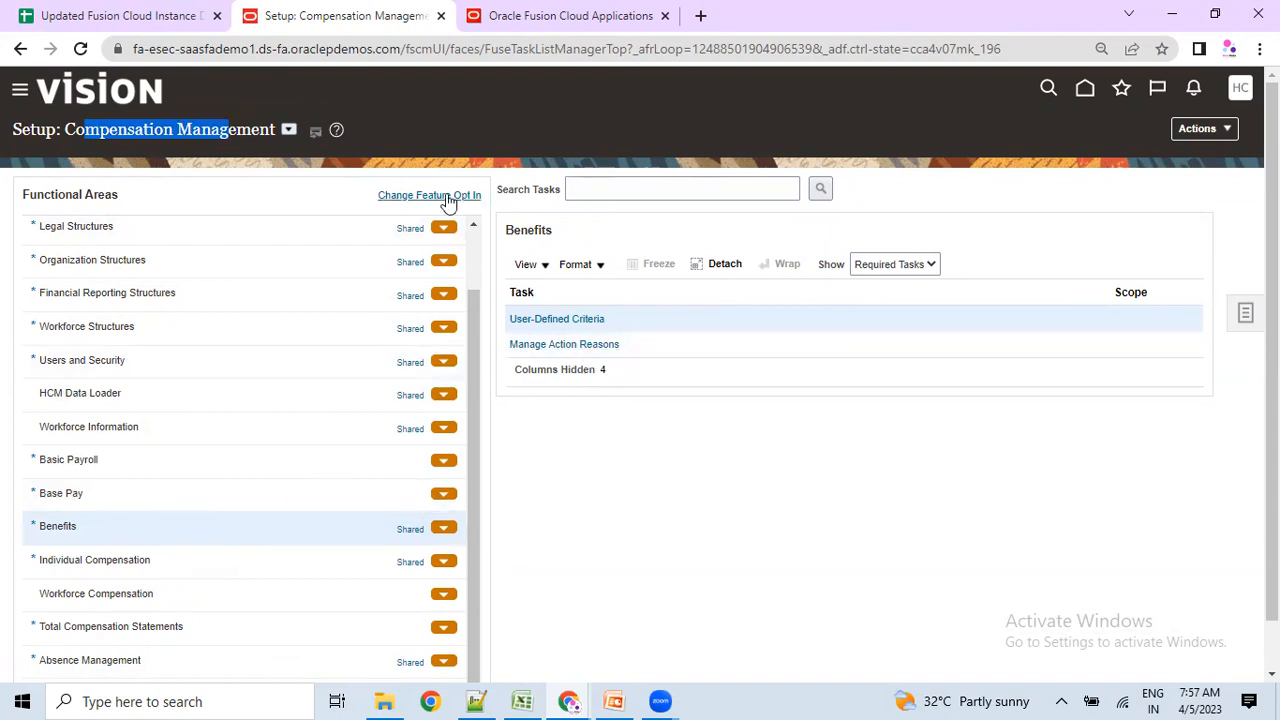
Search Compensation Management's setup tasks for Job%Req% and dismiss the 'No tasks' message.
click(603, 189)
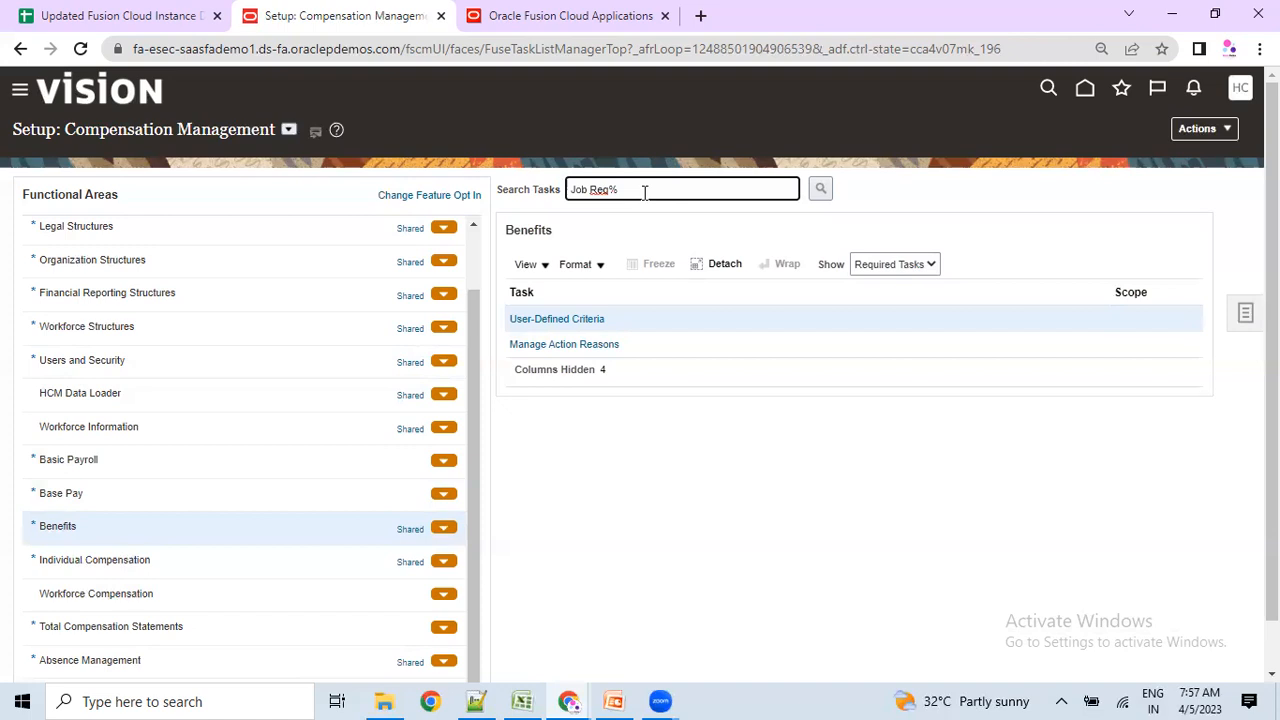
key(BackSpace)
text(%)
click(821, 191)
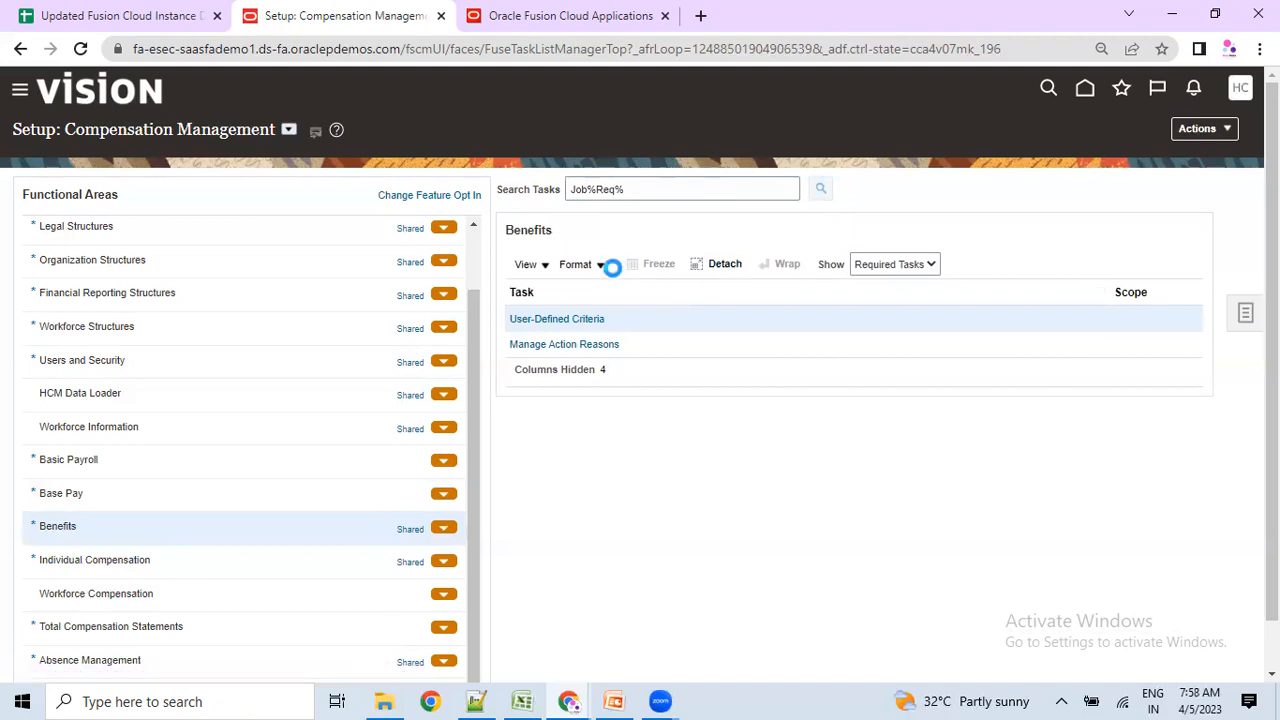
click(585, 190)
drag(585, 190, 621, 183)
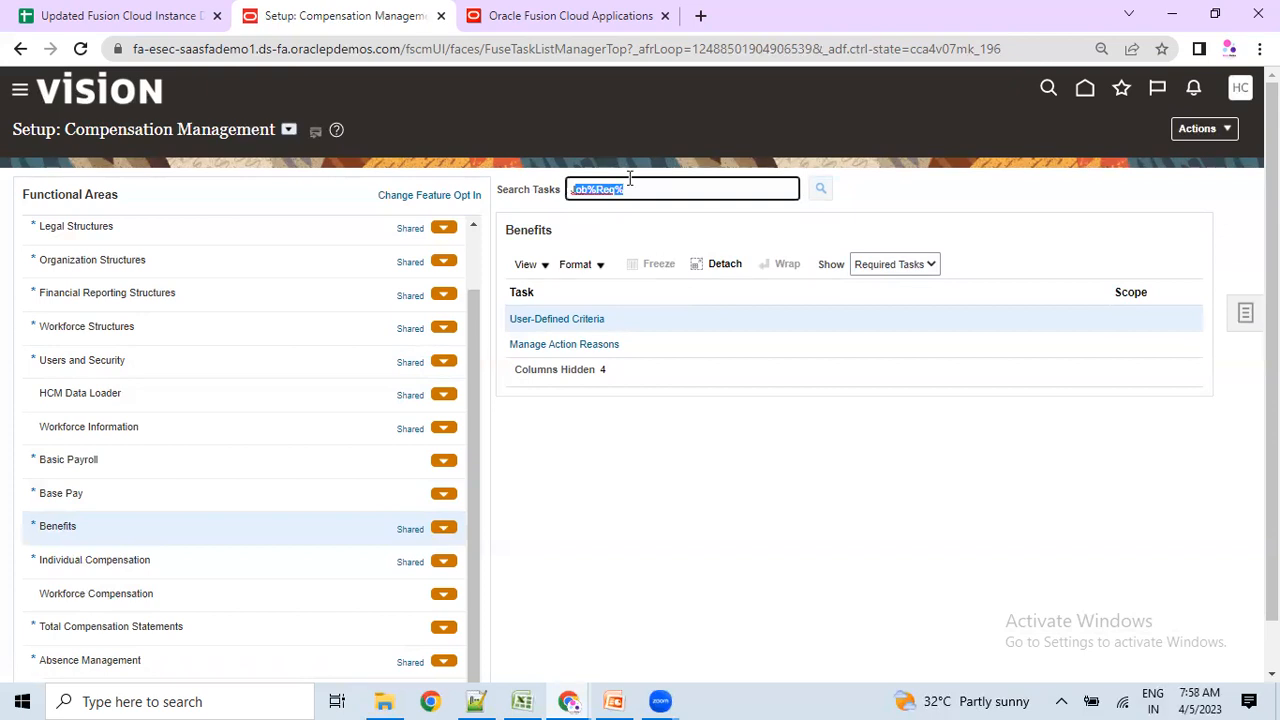
key(Return)
drag(404, 368, 423, 367)
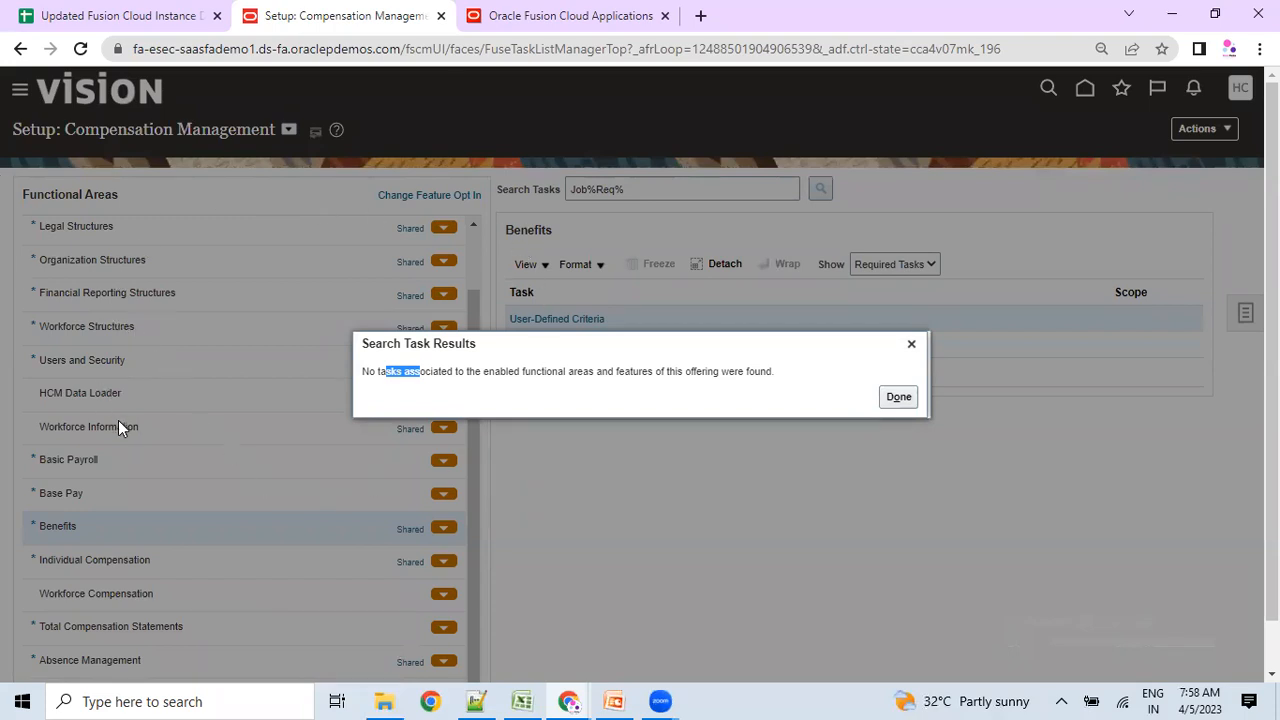
click(366, 388)
click(896, 397)
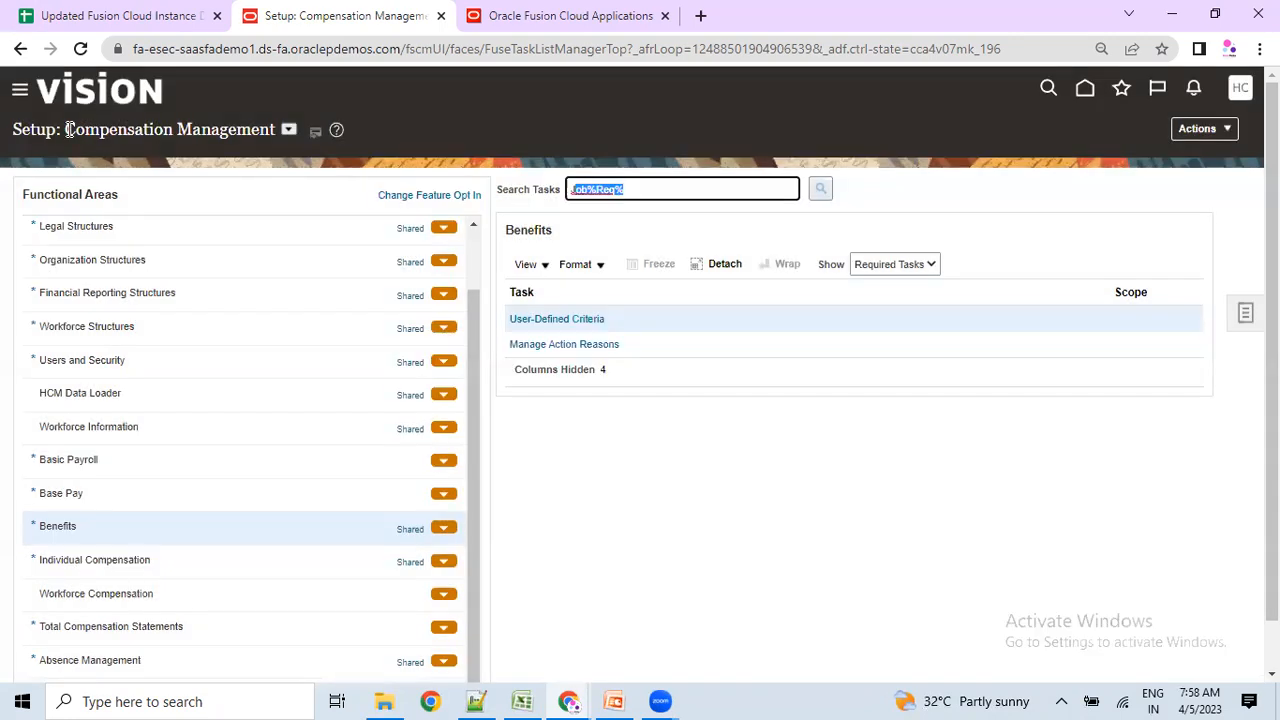
drag(65, 129, 108, 122)
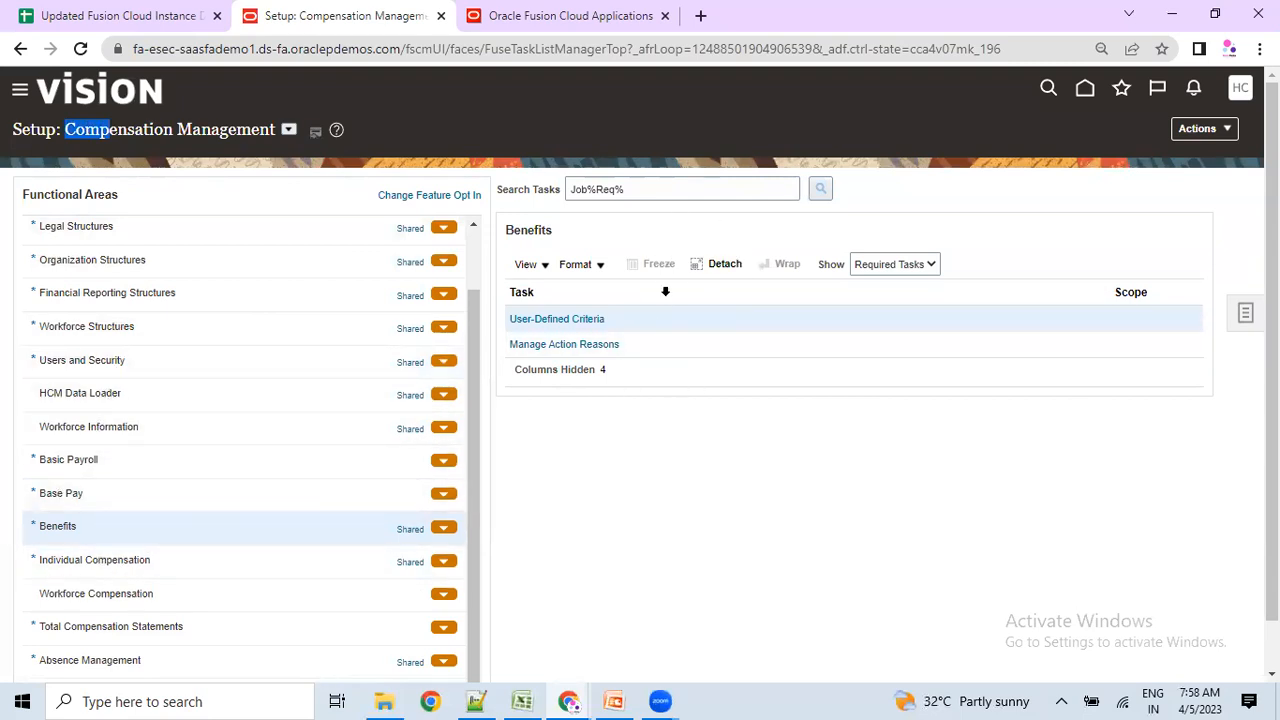
Switch the setup offering to Recruiting and Candidate Experience.
click(288, 130)
scroll(357, 262, down, 2)
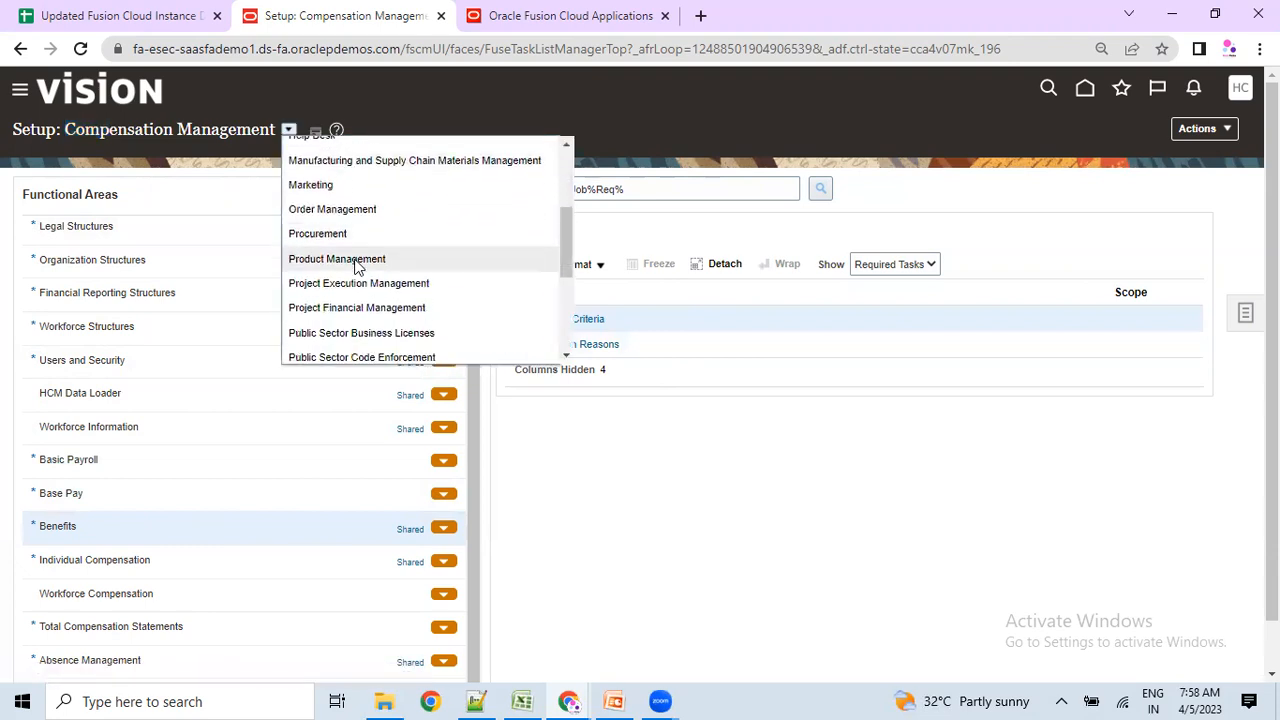
scroll(355, 263, down, 3)
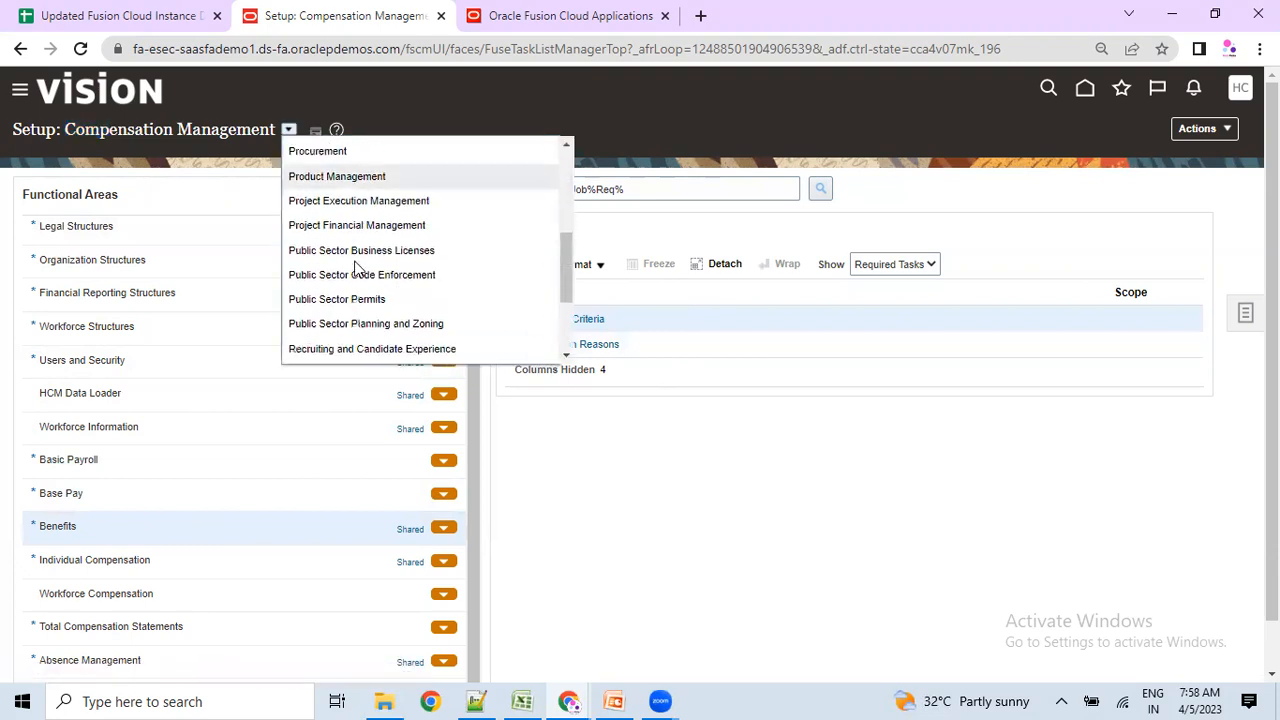
click(366, 336)
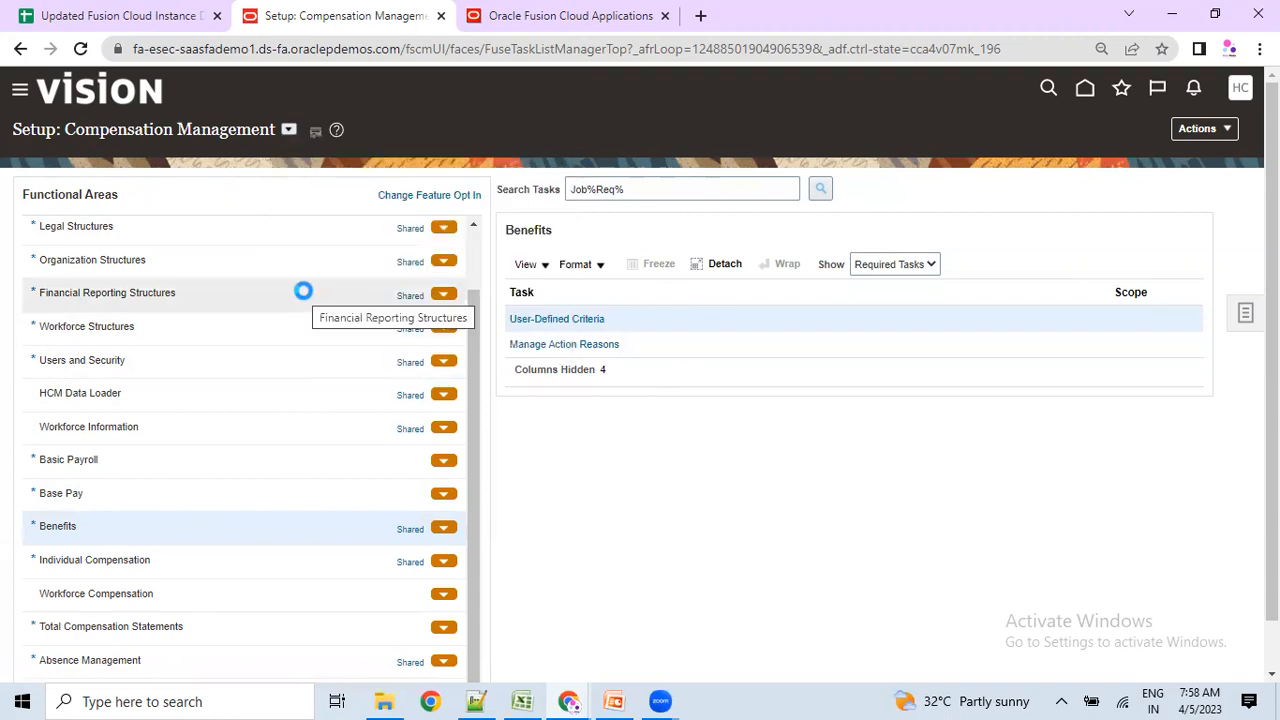
Search its tasks for Job%Req%, finding three Job Requisition tasks, and close the results.
drag(630, 187, 554, 178)
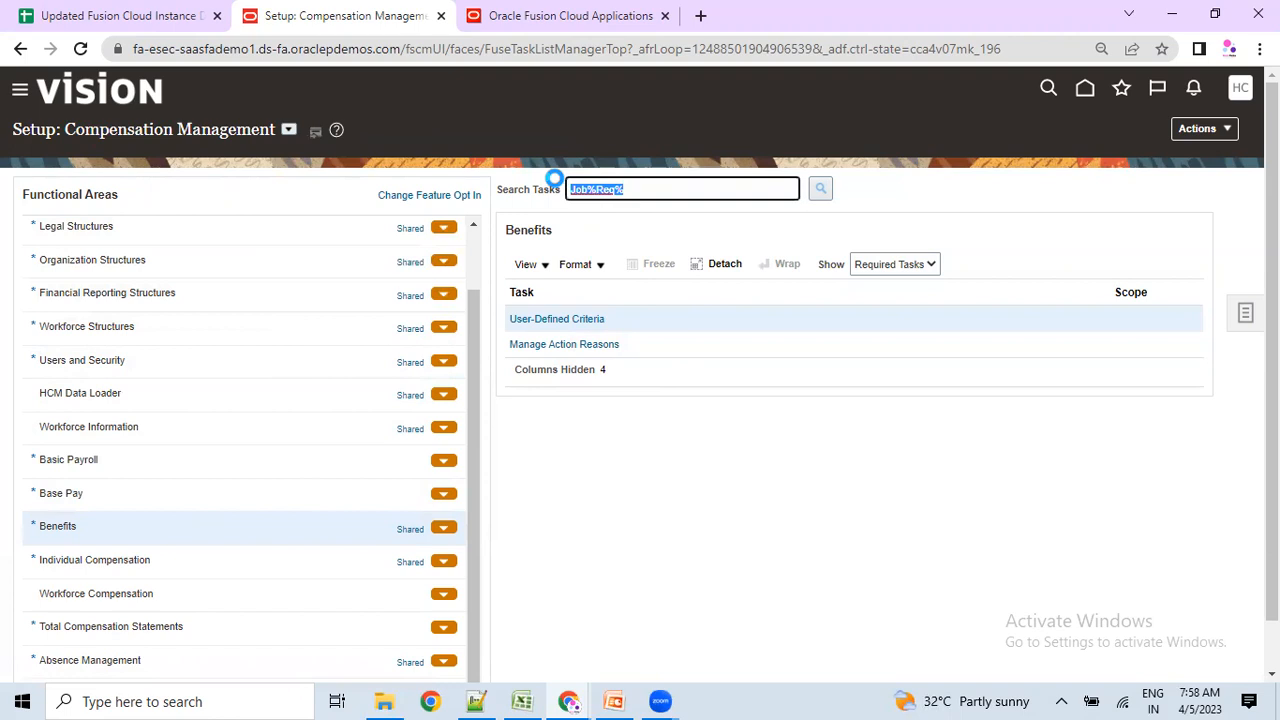
drag(633, 187, 553, 186)
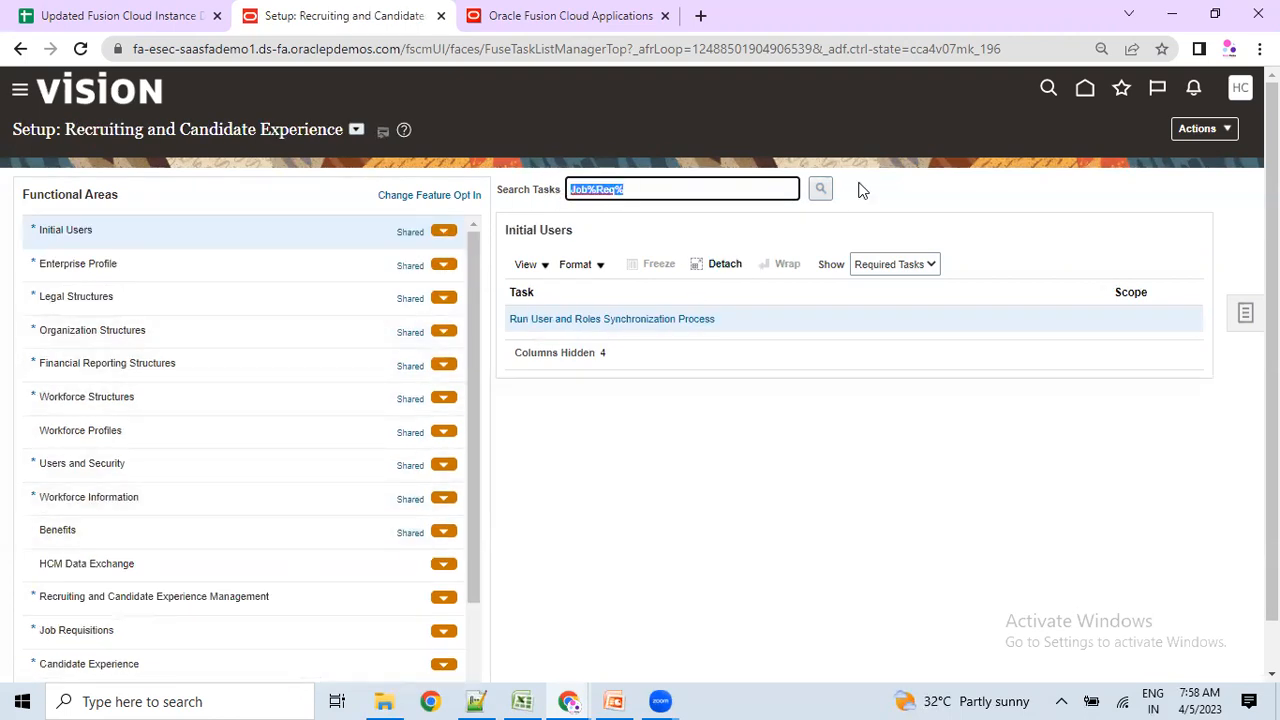
click(821, 190)
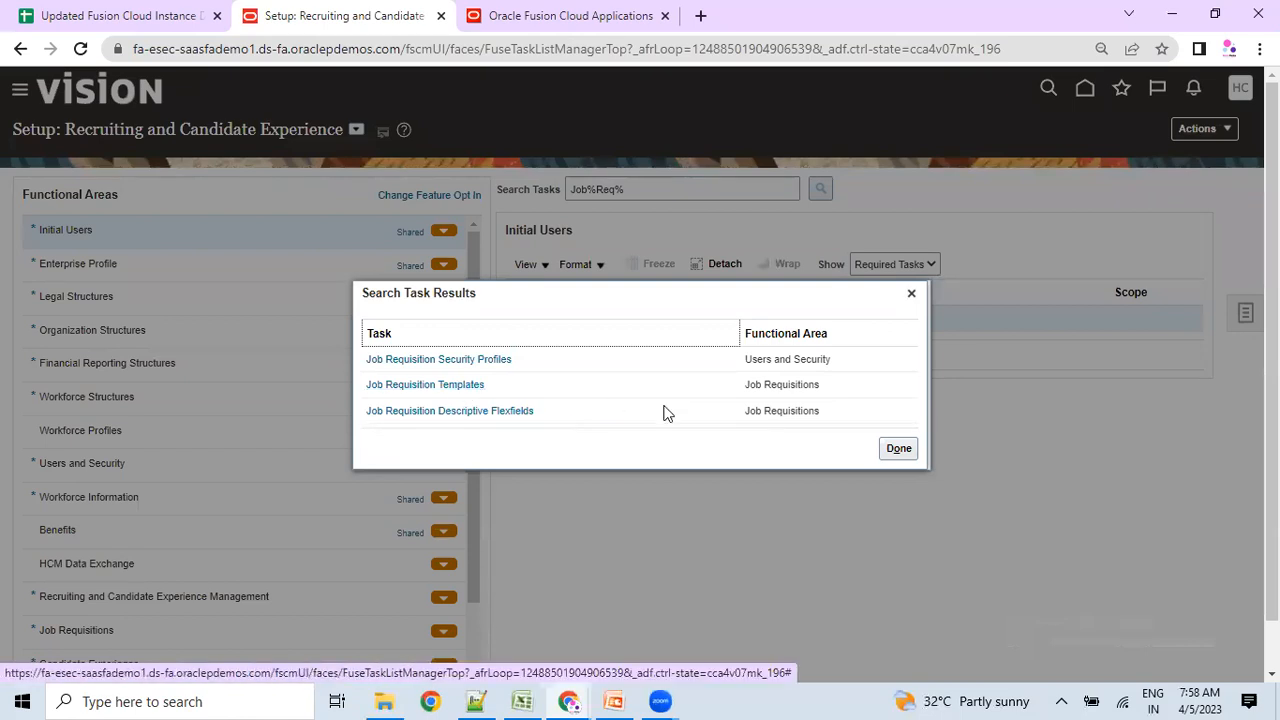
click(912, 294)
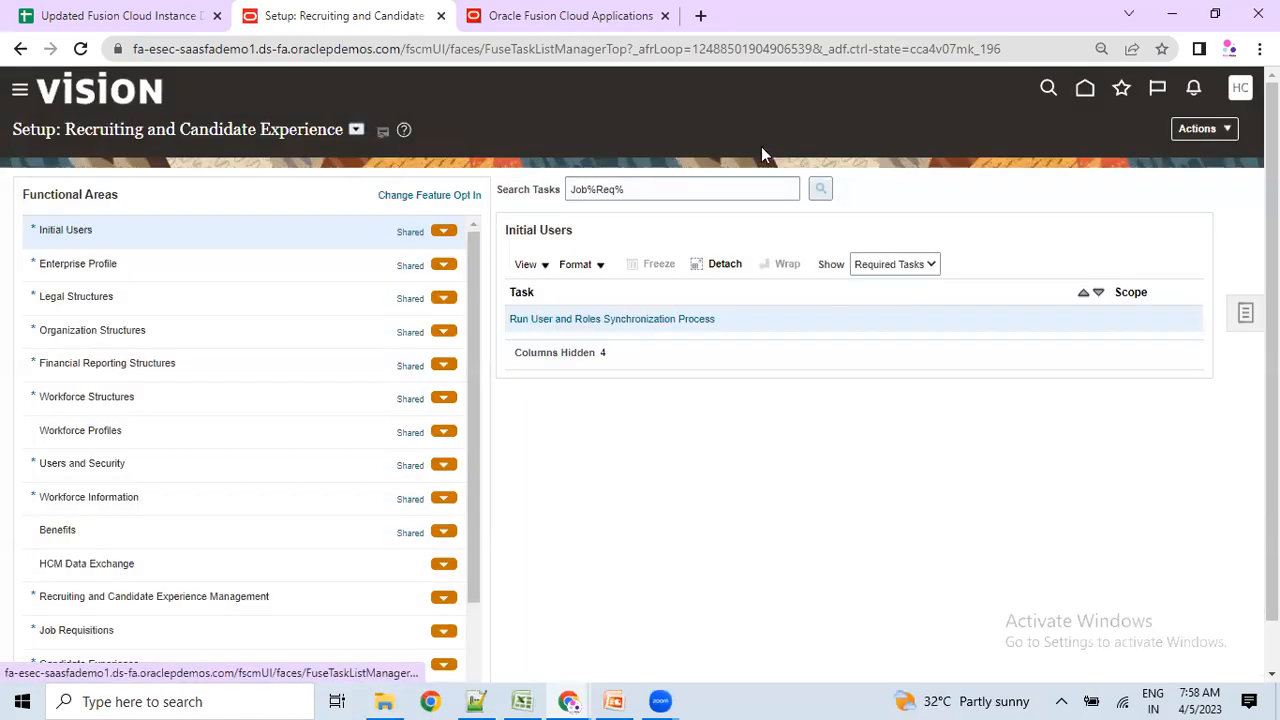
drag(66, 129, 319, 131)
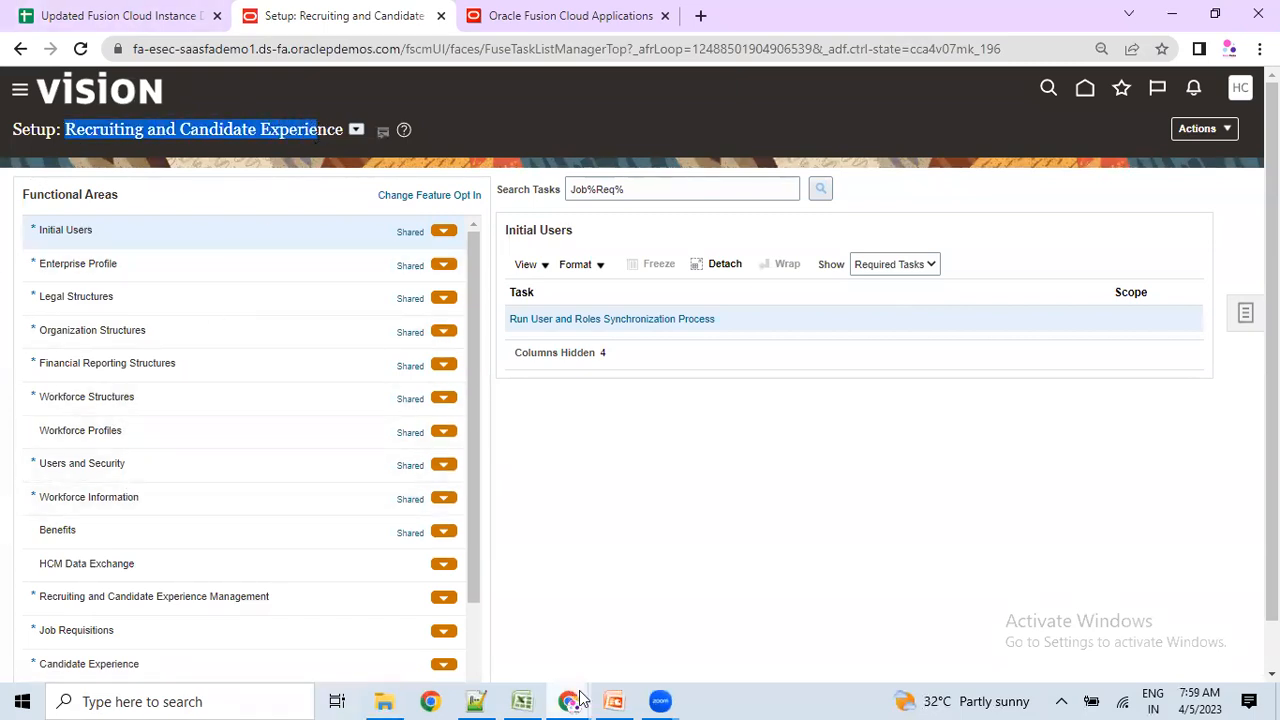
In Excel, enter Offering, Functional Area, Sub funcational and Task in D32, D35, D38, D41.
click(522, 701)
scroll(600, 530, down, 7)
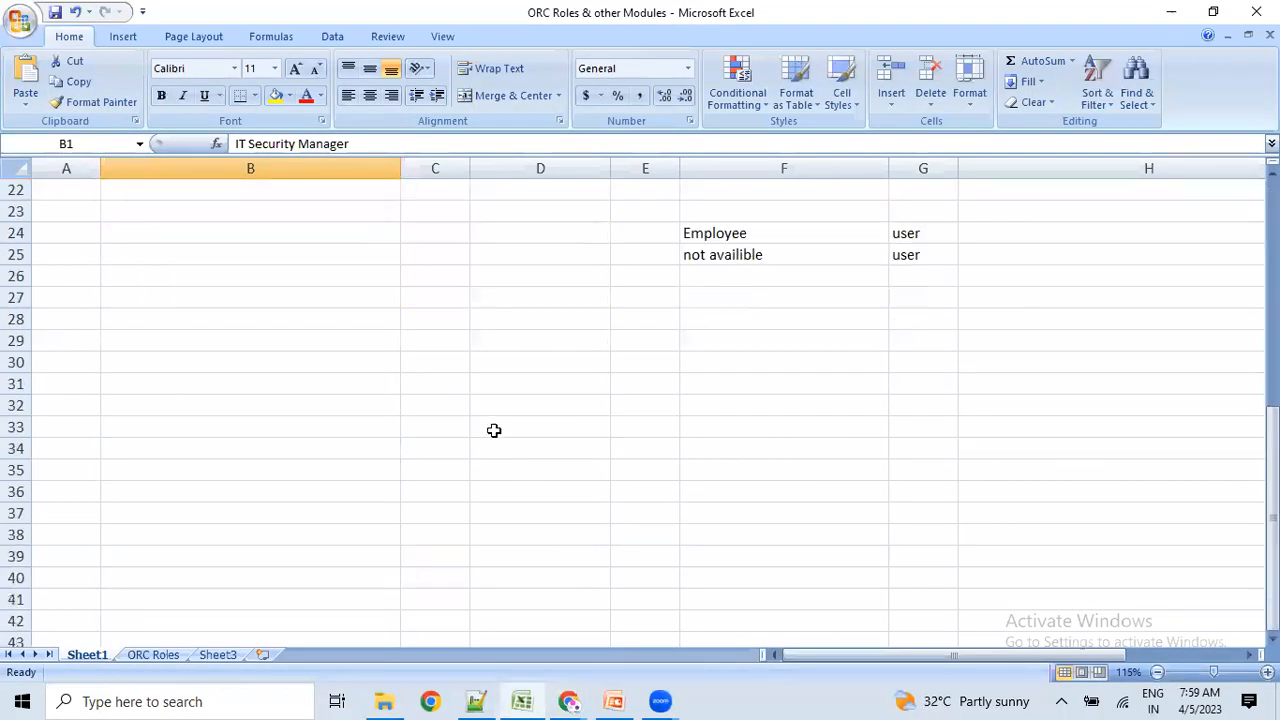
click(516, 404)
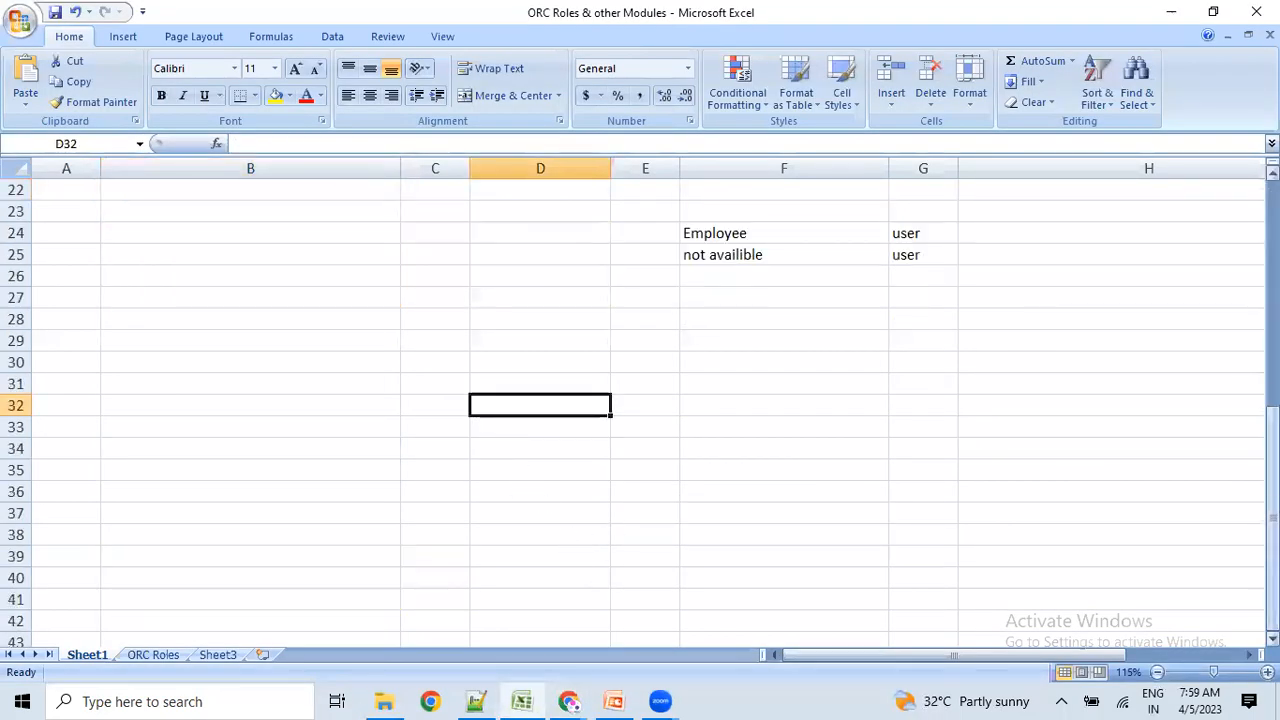
text(Offering)
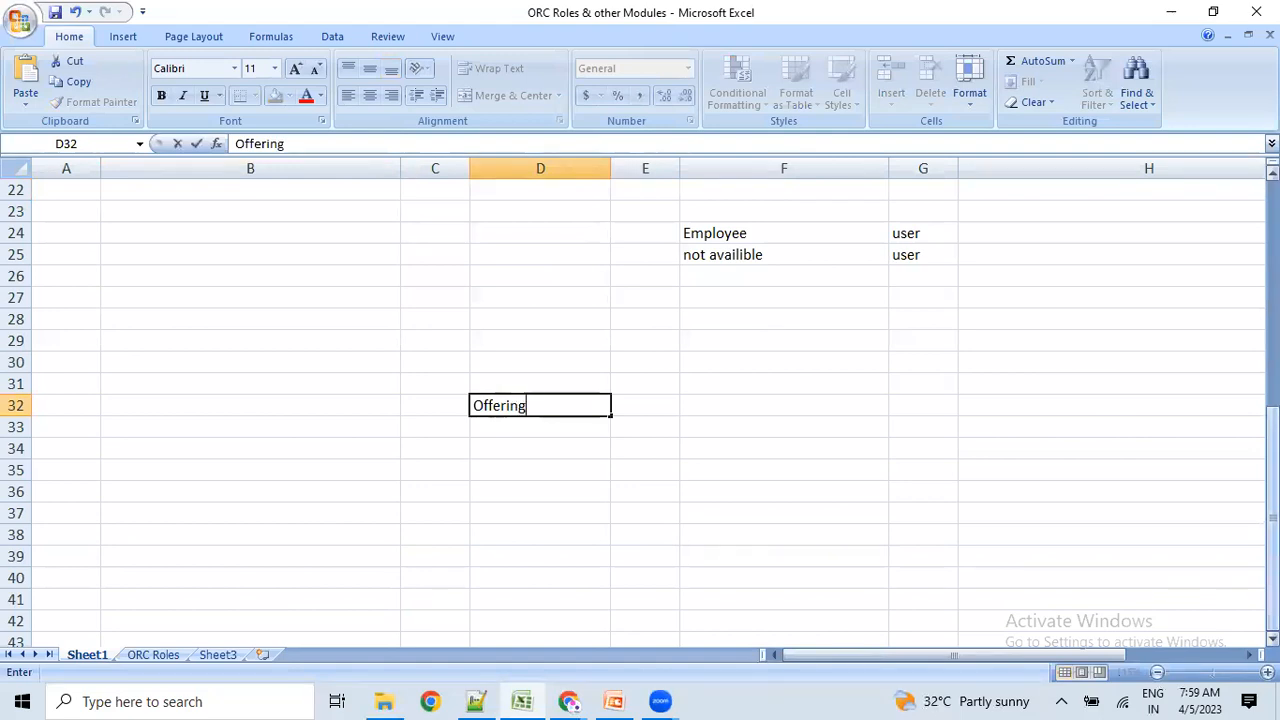
key(Return)
key(Return)
key(Return)
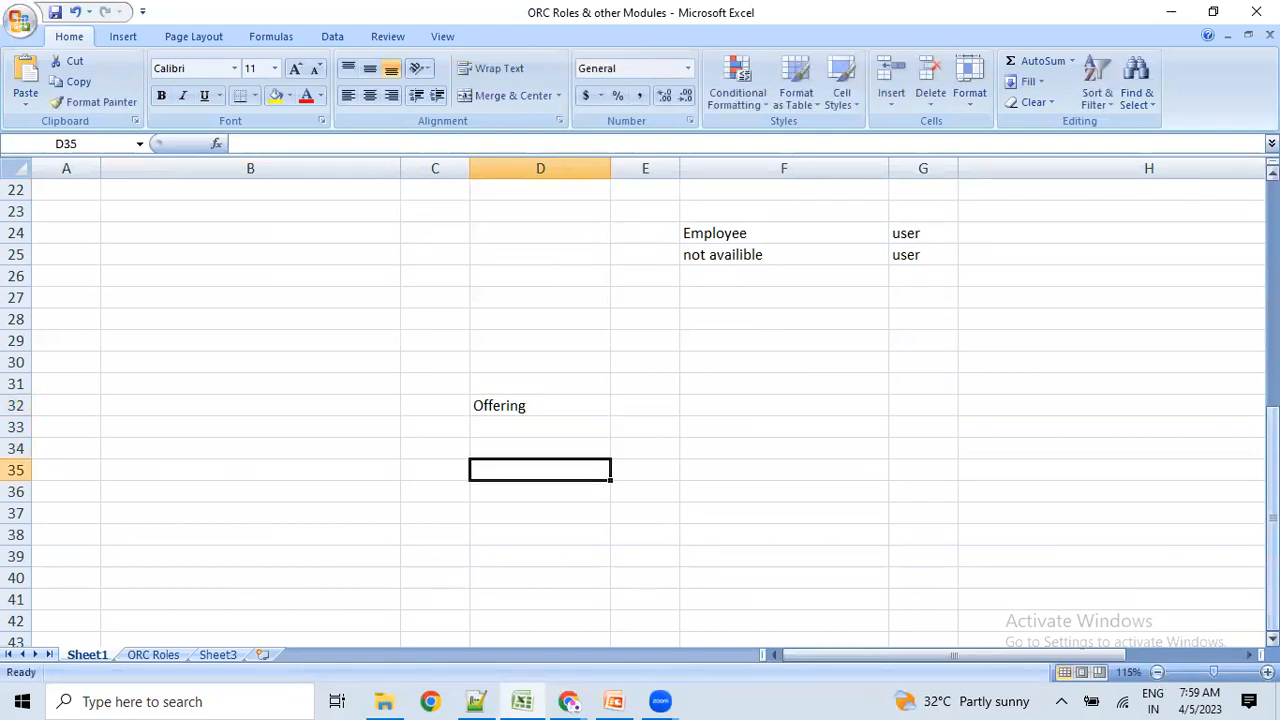
text(Functional Area)
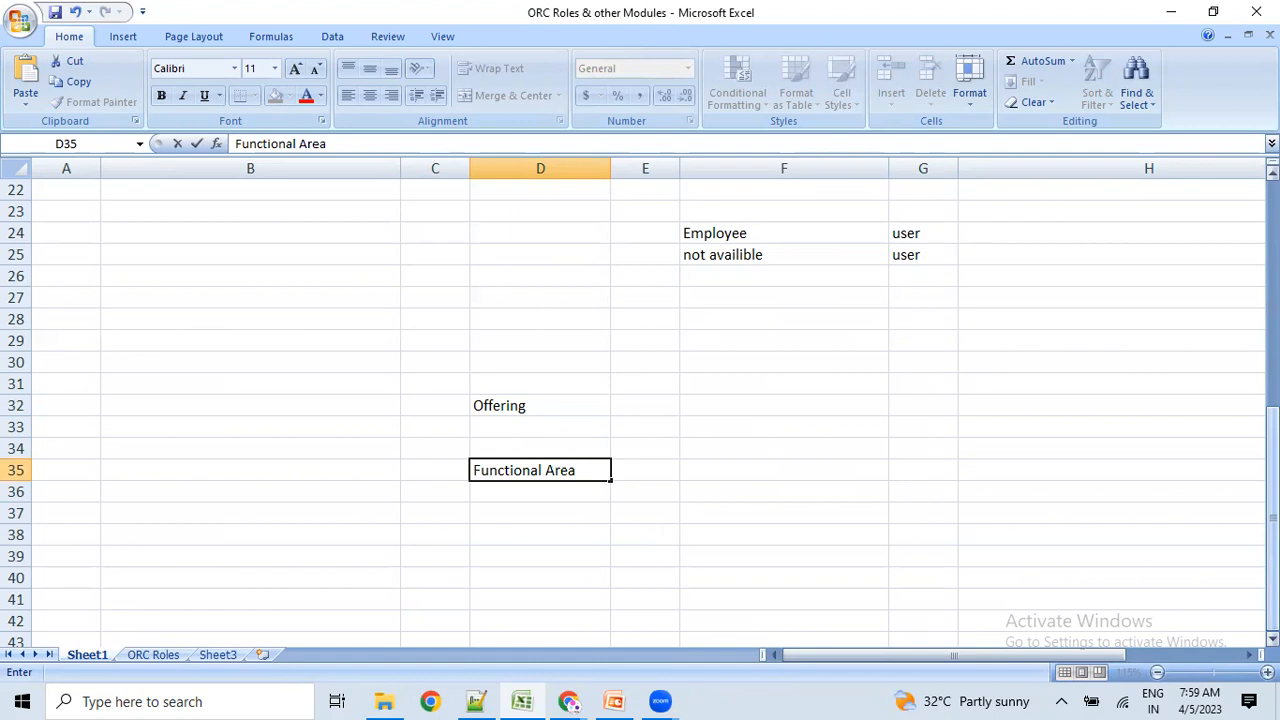
key(Return)
key(Return)
key(Return)
text(s)
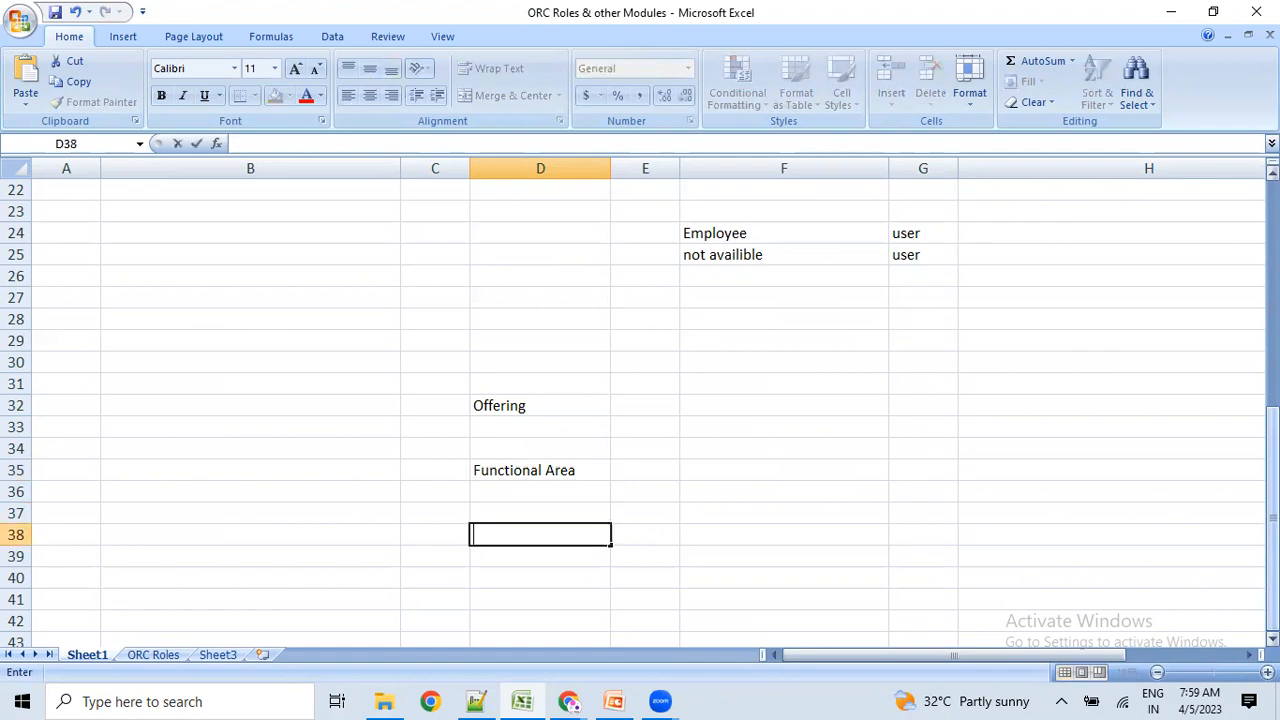
text(ub funcational)
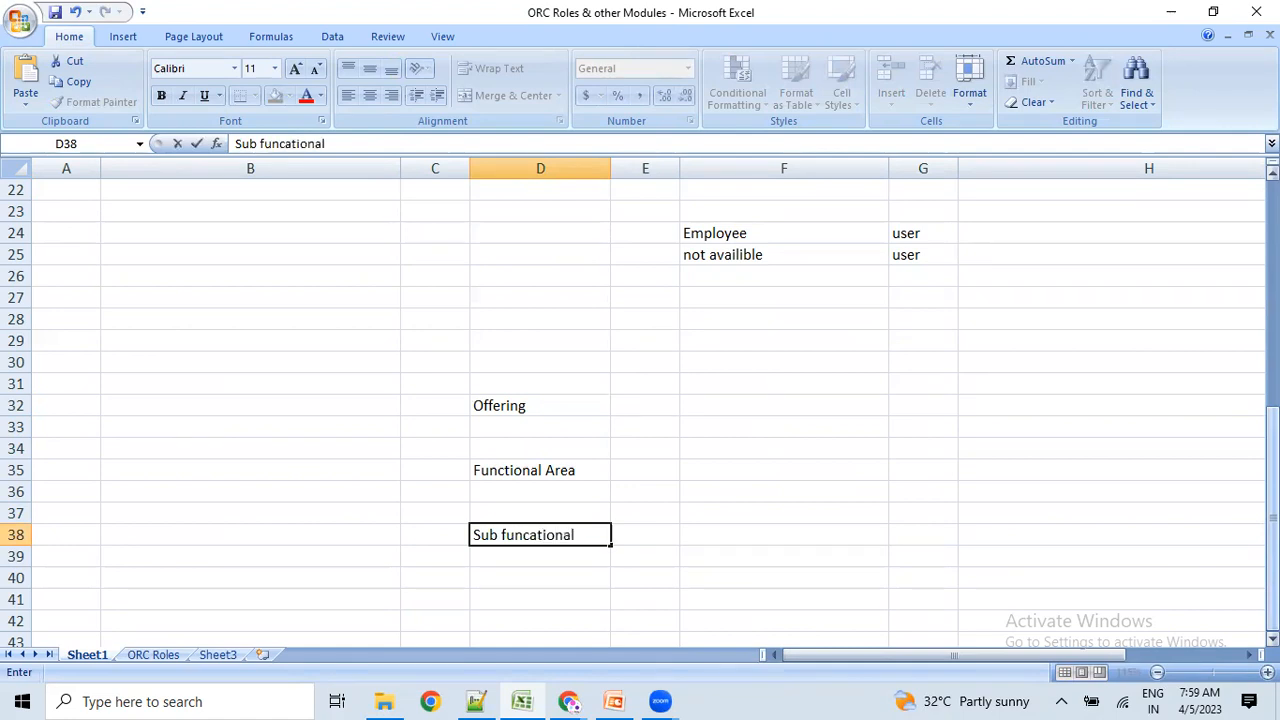
key(Return)
key(Return)
key(Return)
text(Task)
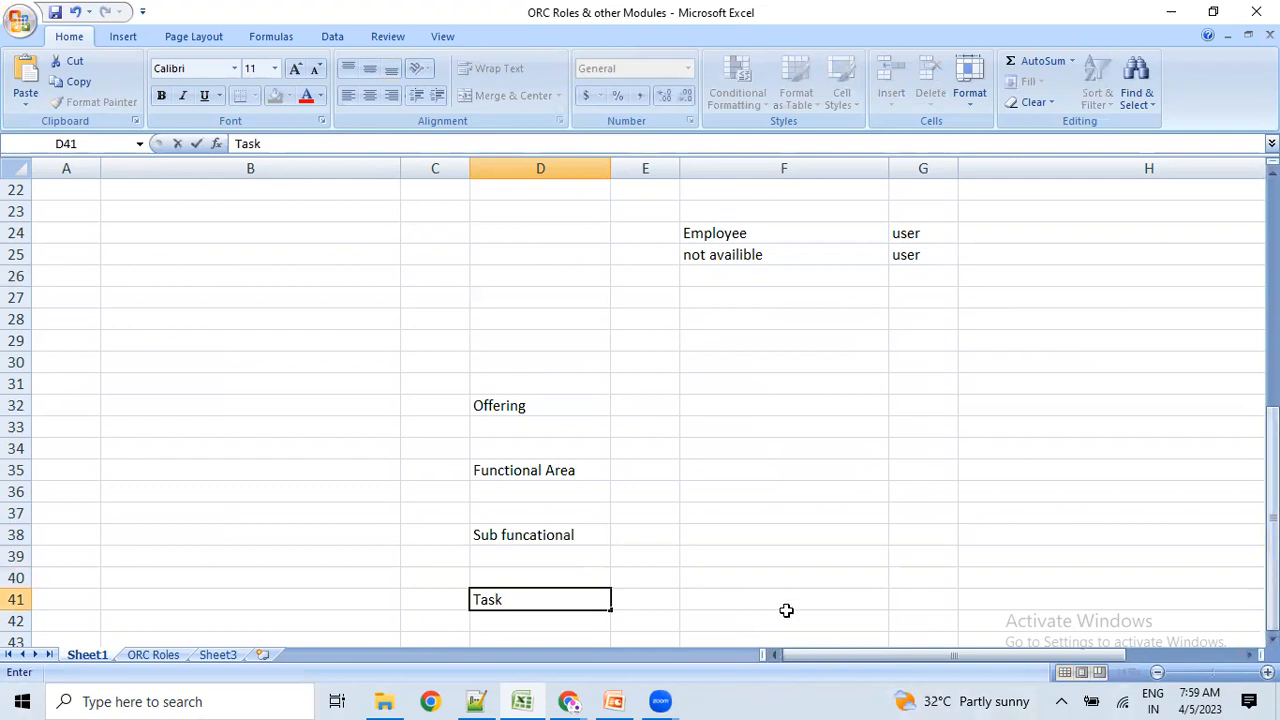
click(578, 526)
key(alt+Tab)
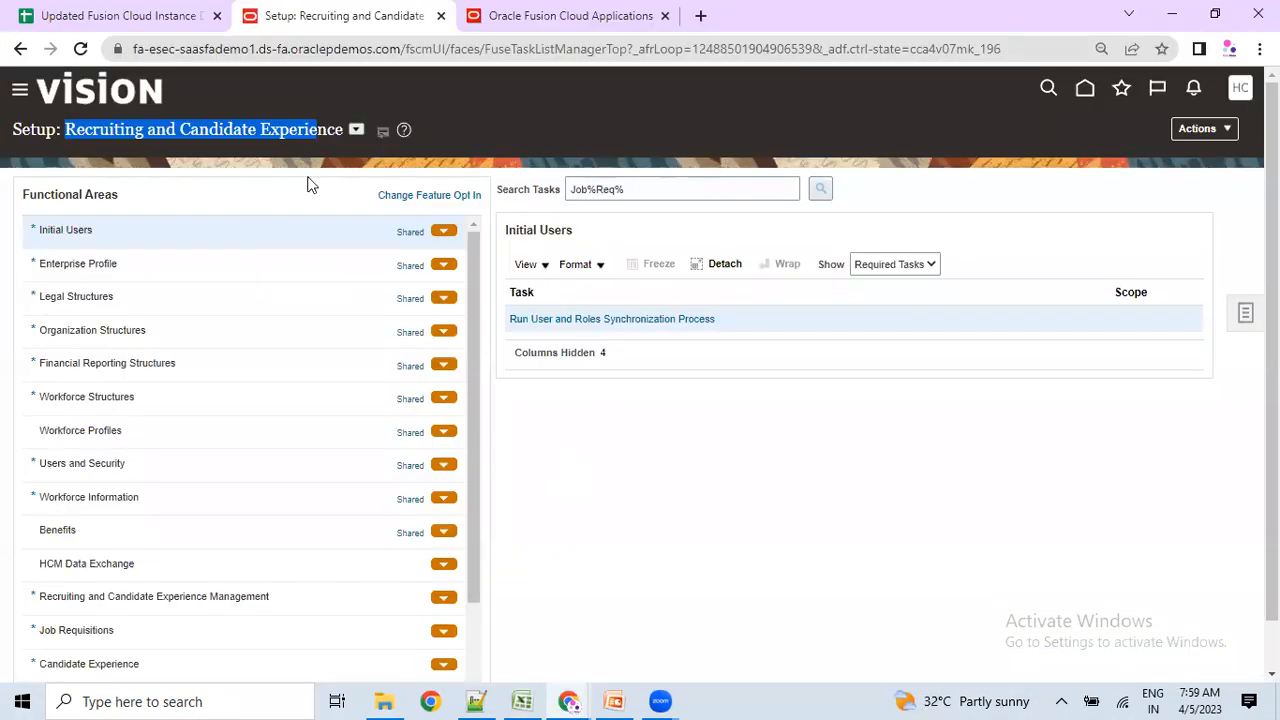
Match the Recruiting offering name and Functional Areas heading to the Offering (D32) and Functional Area (D35) notes.
click(1213, 135)
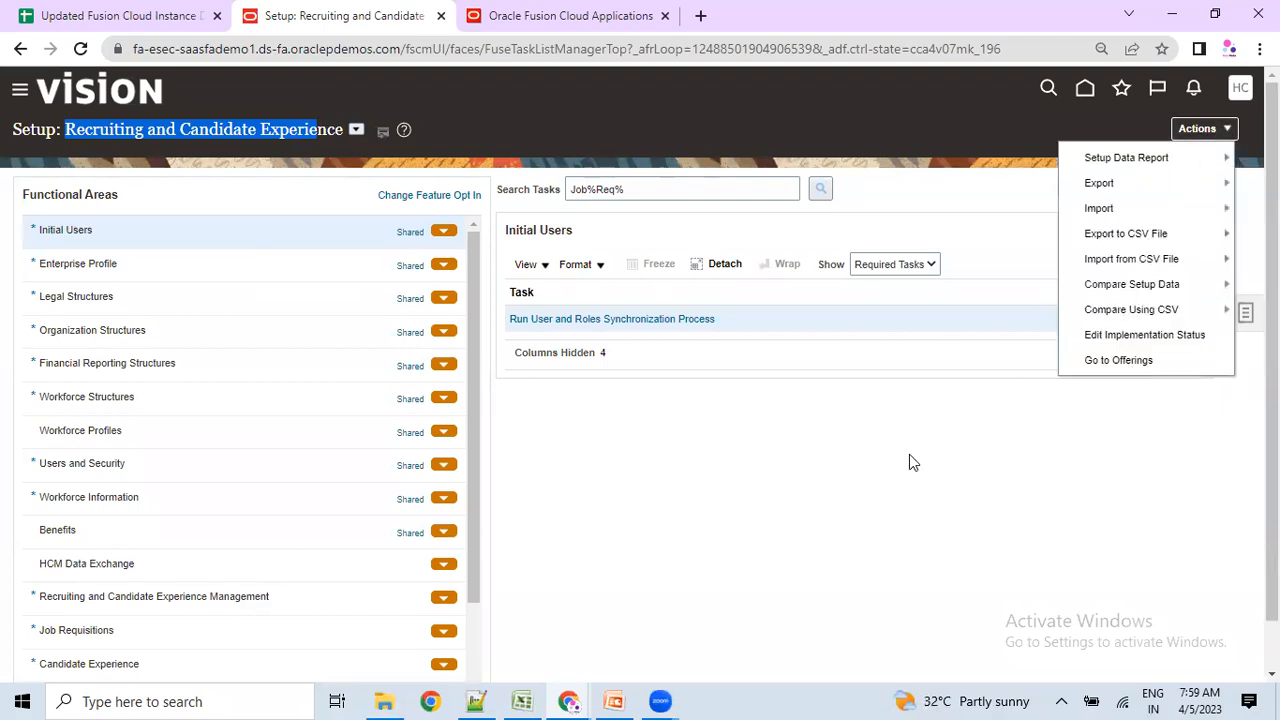
key(alt+Tab)
click(500, 409)
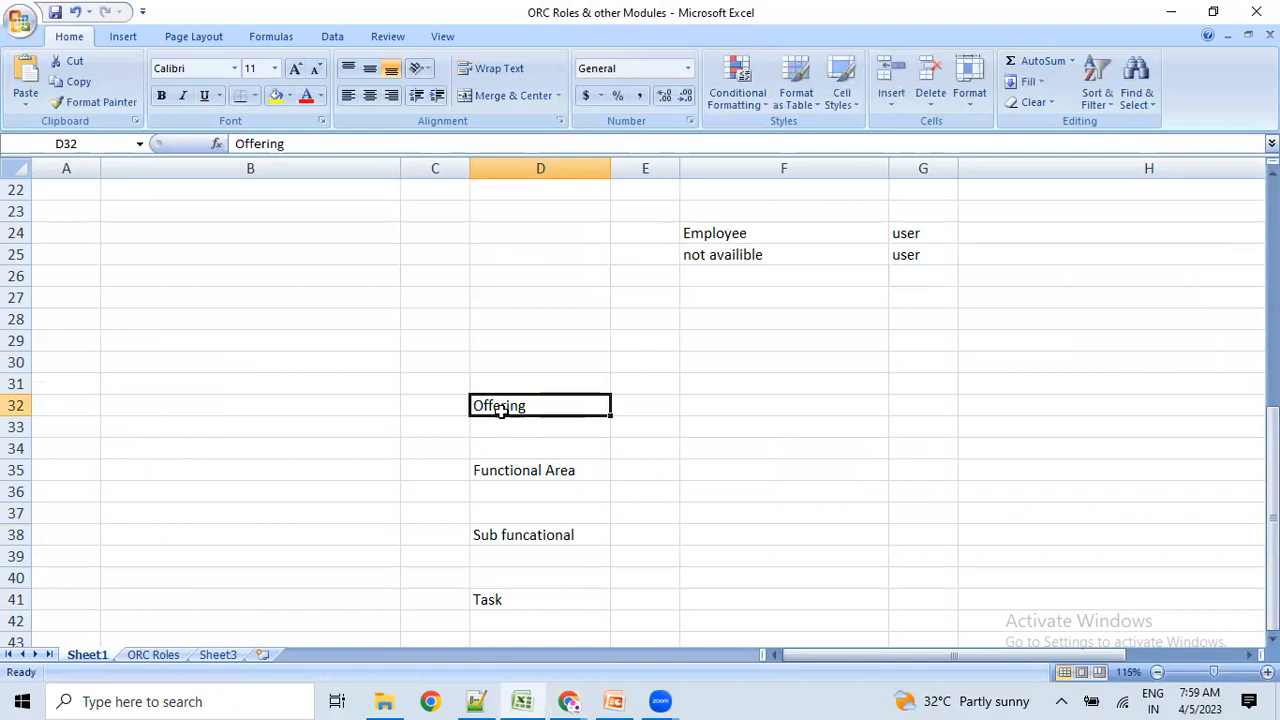
key(alt+Tab)
drag(33, 130, 235, 133)
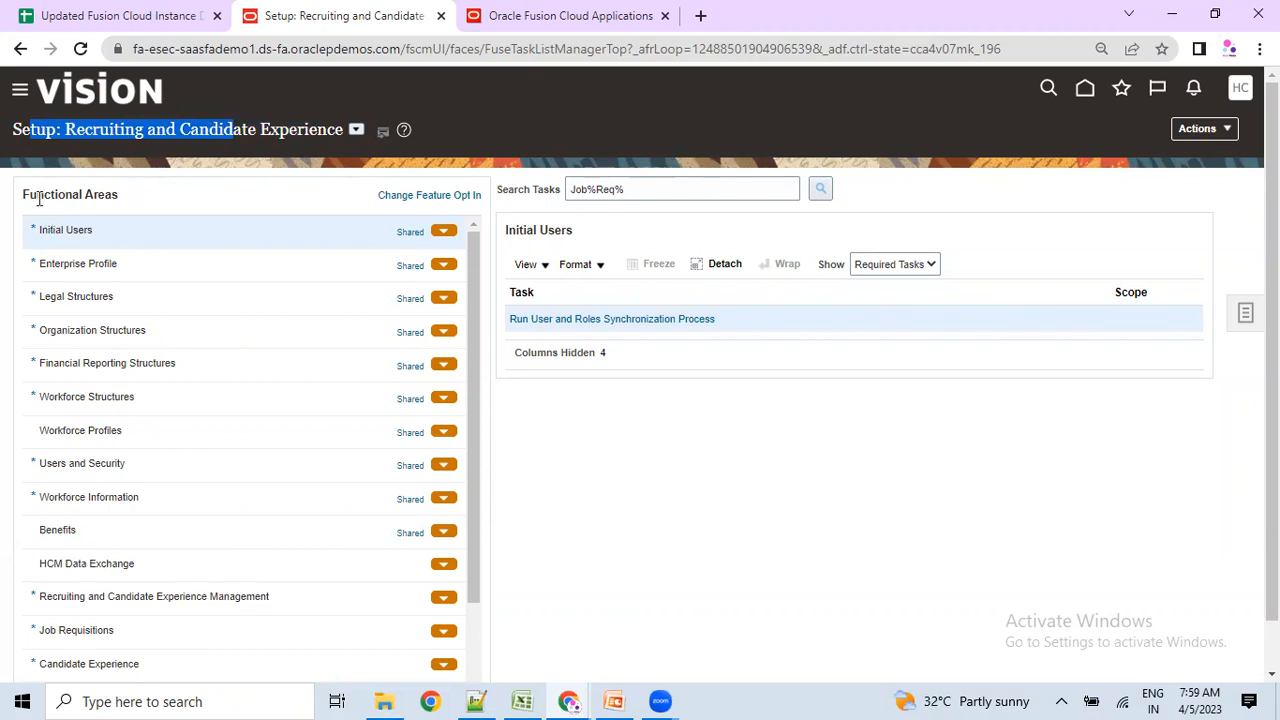
drag(38, 198, 147, 203)
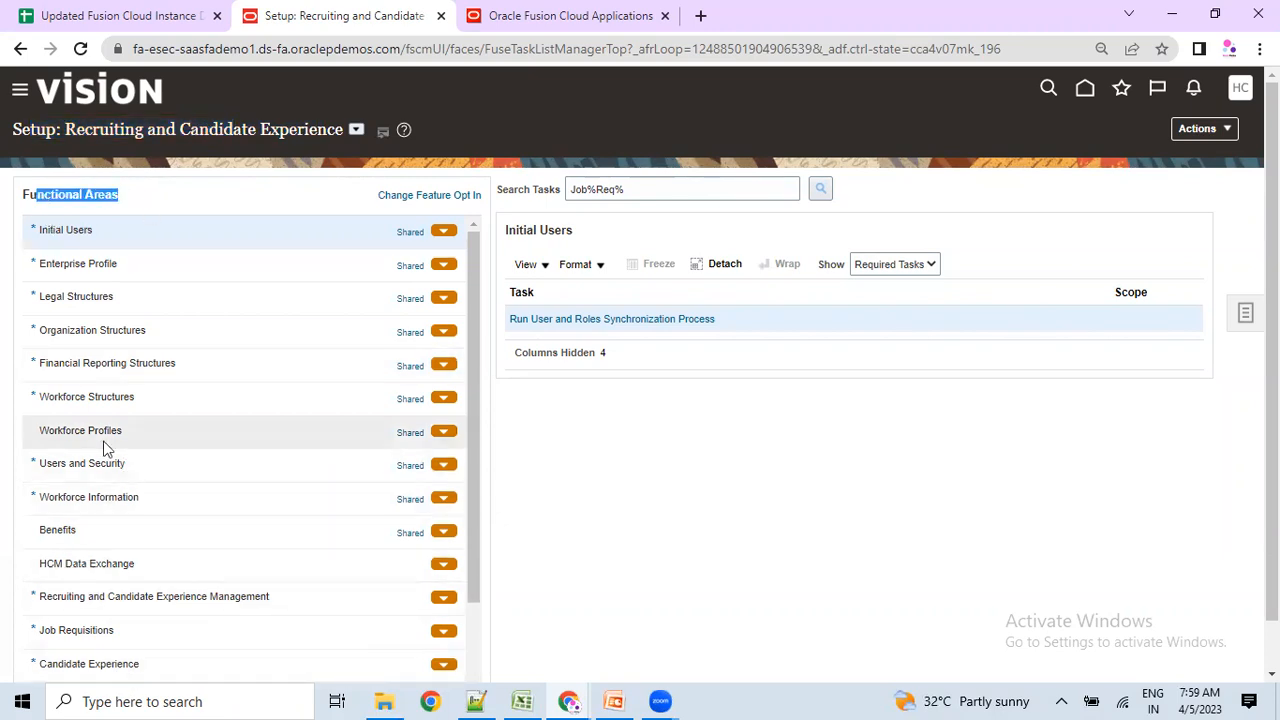
key(alt+Tab)
click(516, 472)
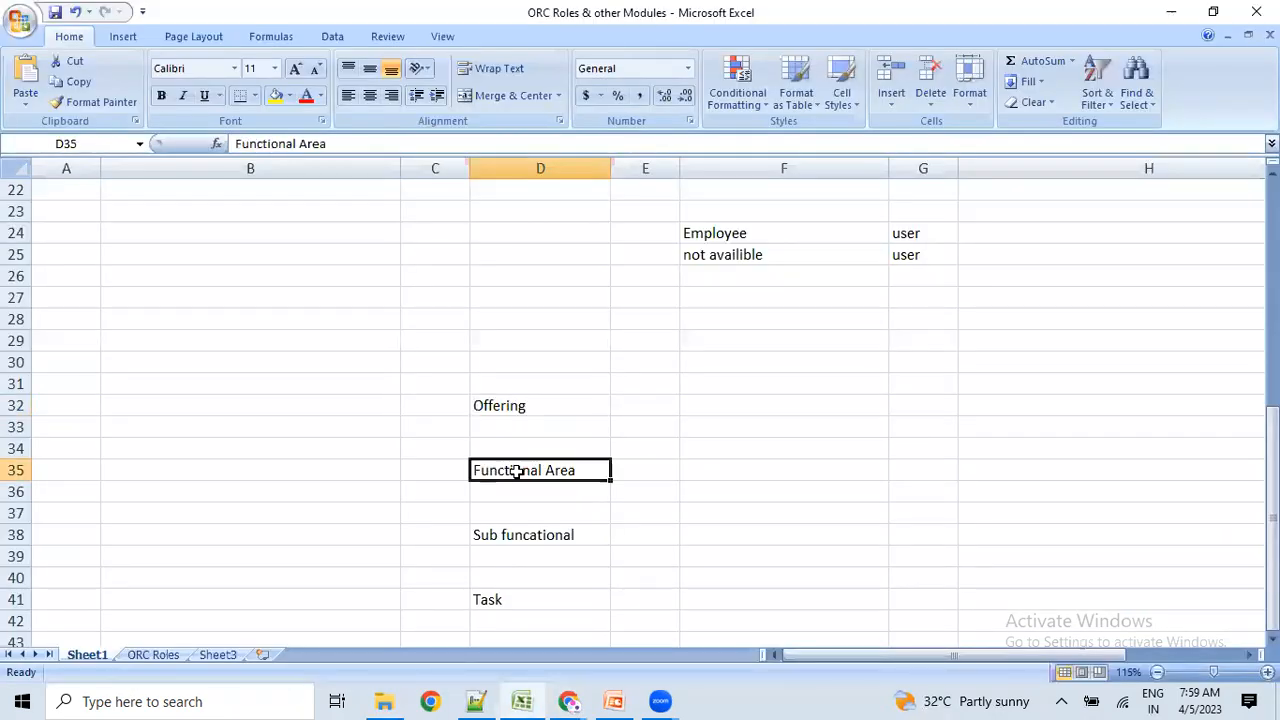
key(alt+Tab)
click(103, 212)
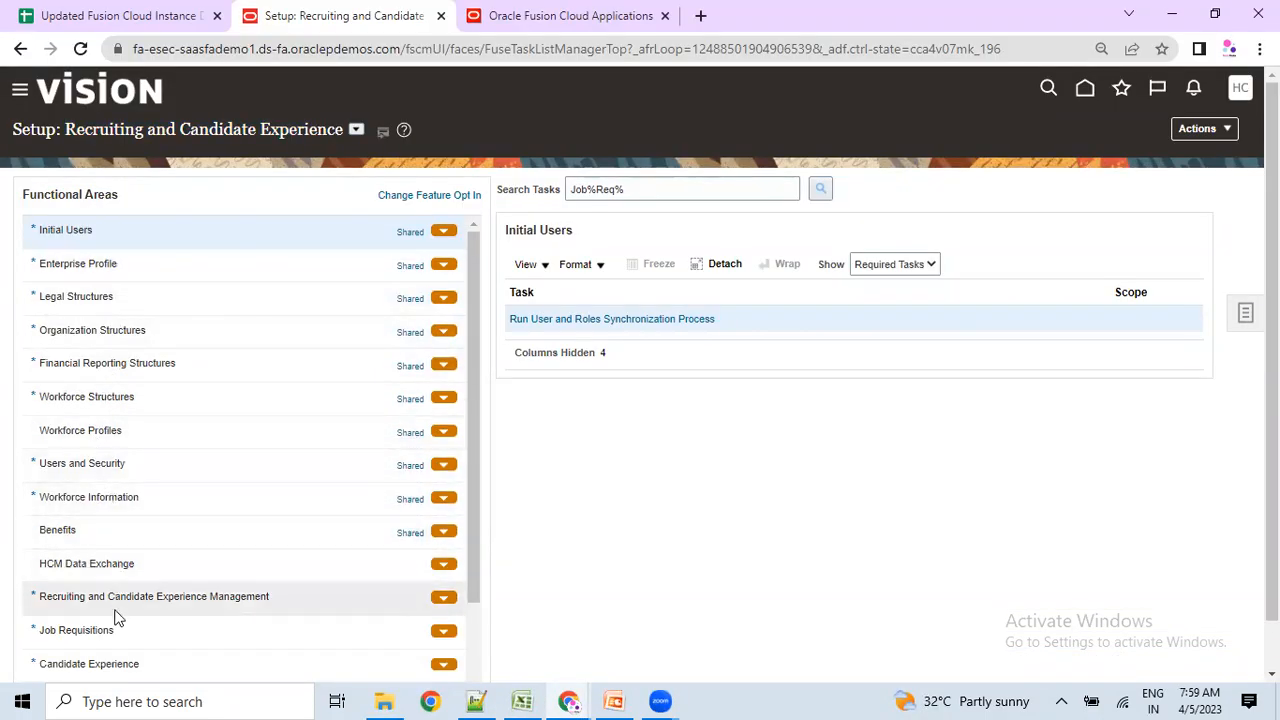
List the Candidate Experience tasks under Job Requisitions and relate them to the Sub functional and Task (D41) notes.
scroll(115, 610, down, 5)
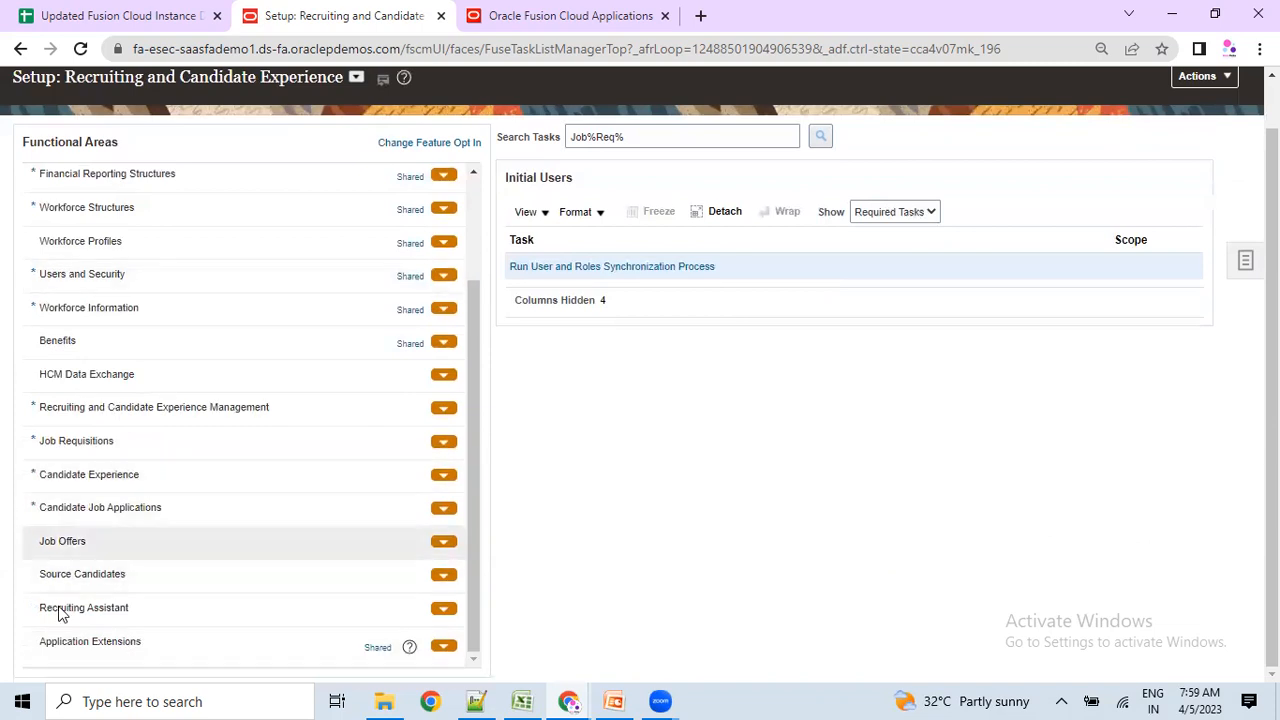
click(112, 441)
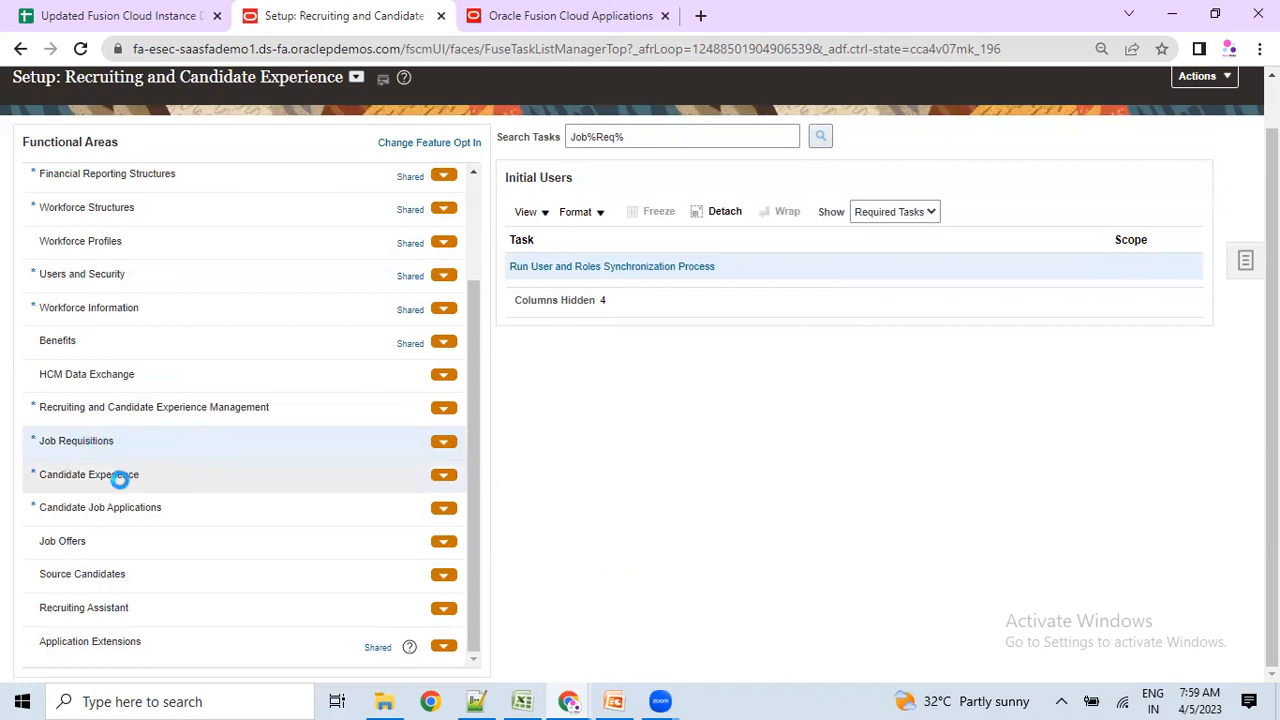
click(119, 479)
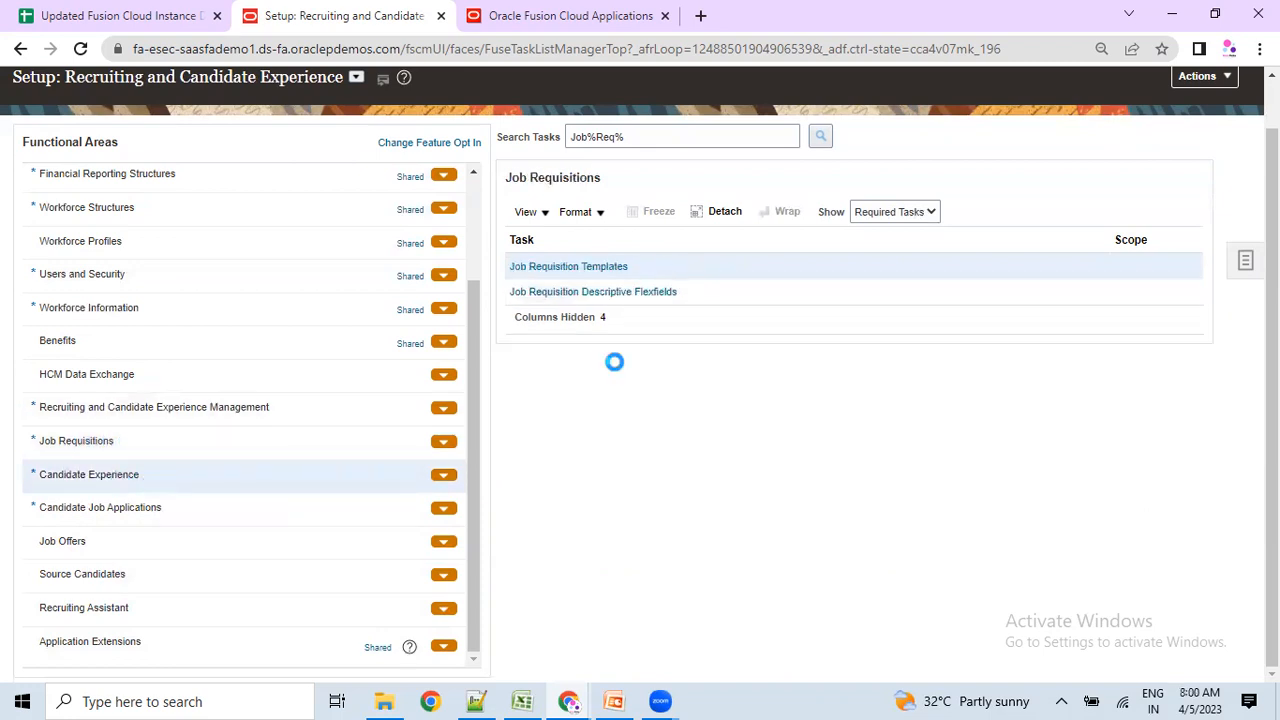
key(alt+Tab)
click(515, 531)
key(alt+Tab)
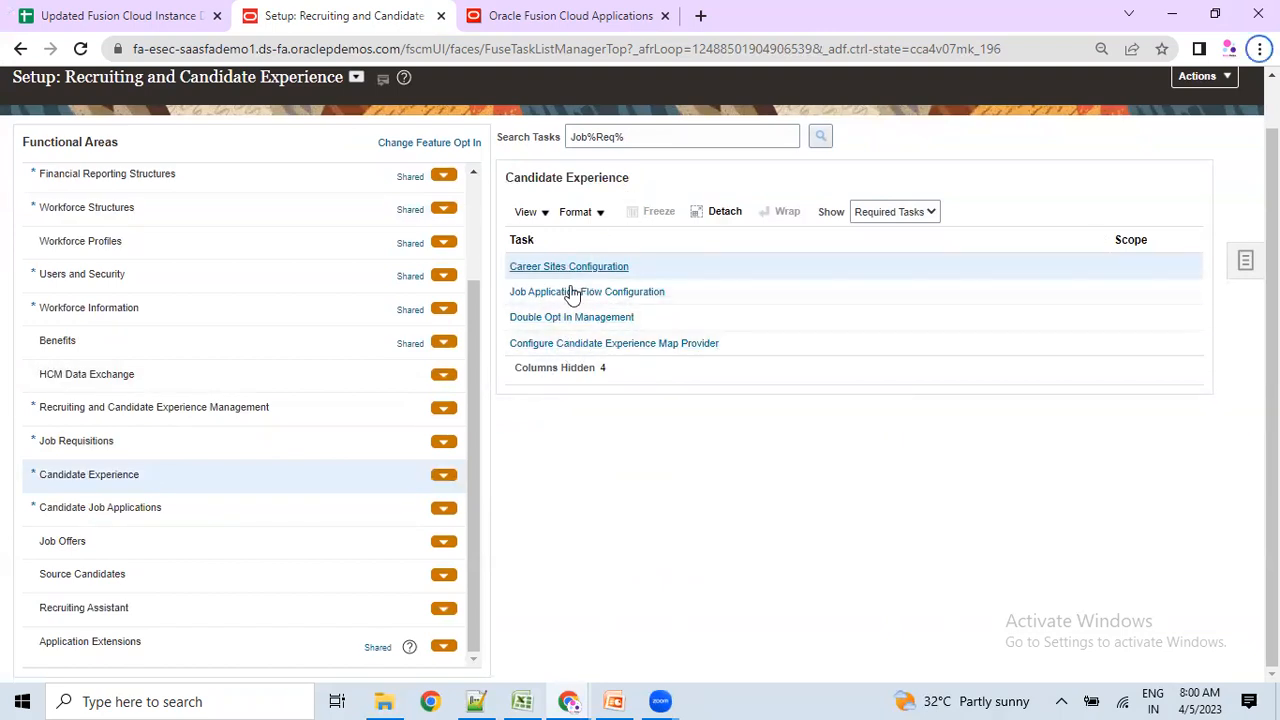
key(alt+Tab)
click(522, 605)
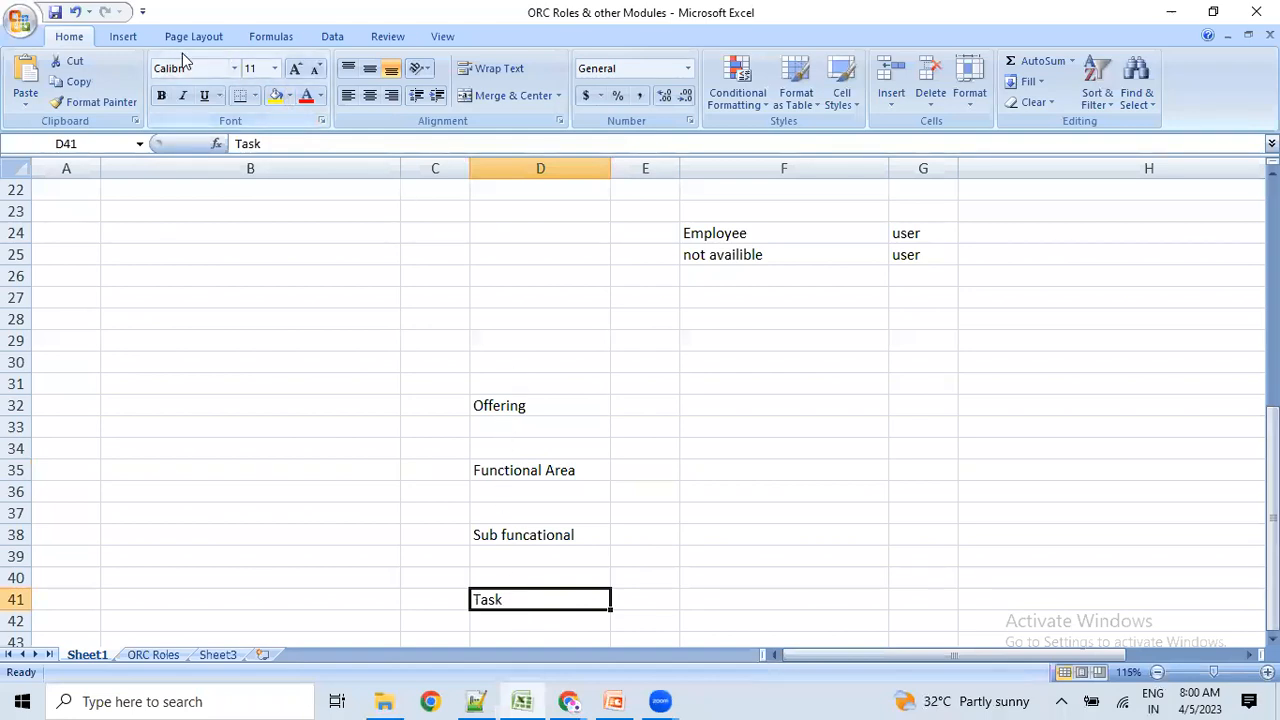
Draw a down block arrow in D33:D34 from Offering to Functional Area, then return to the Oracle page.
click(118, 37)
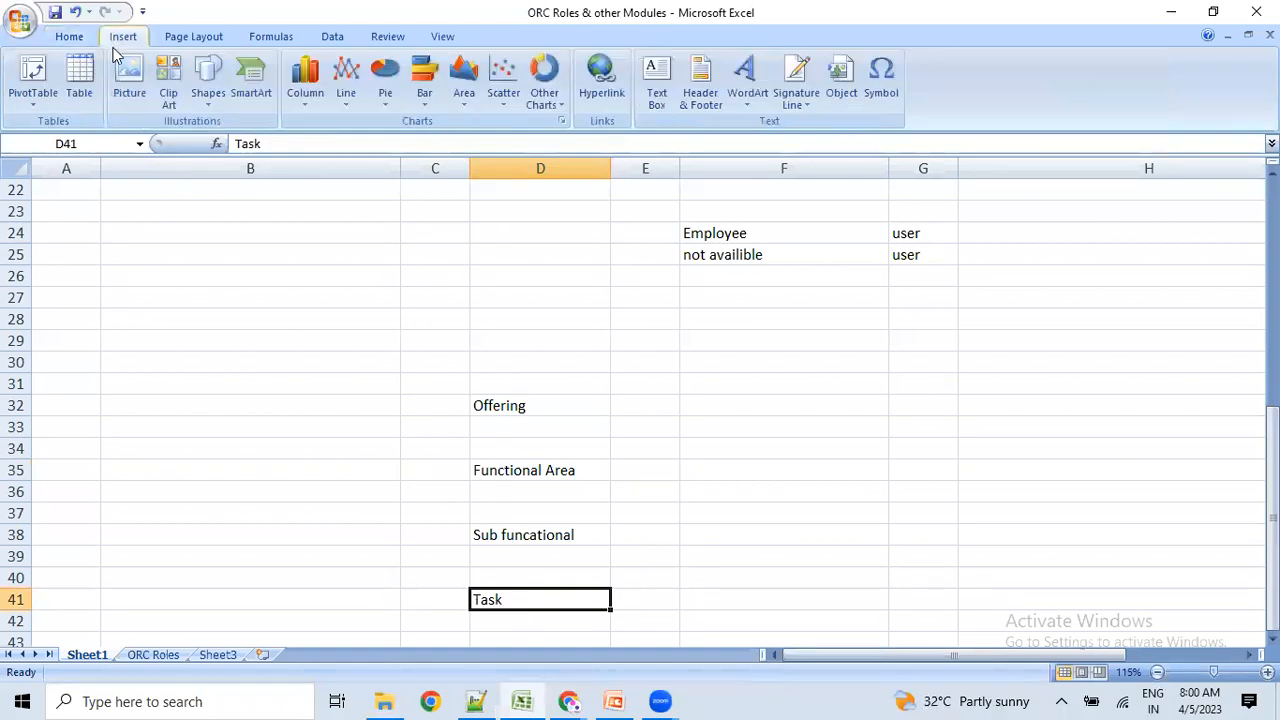
click(207, 95)
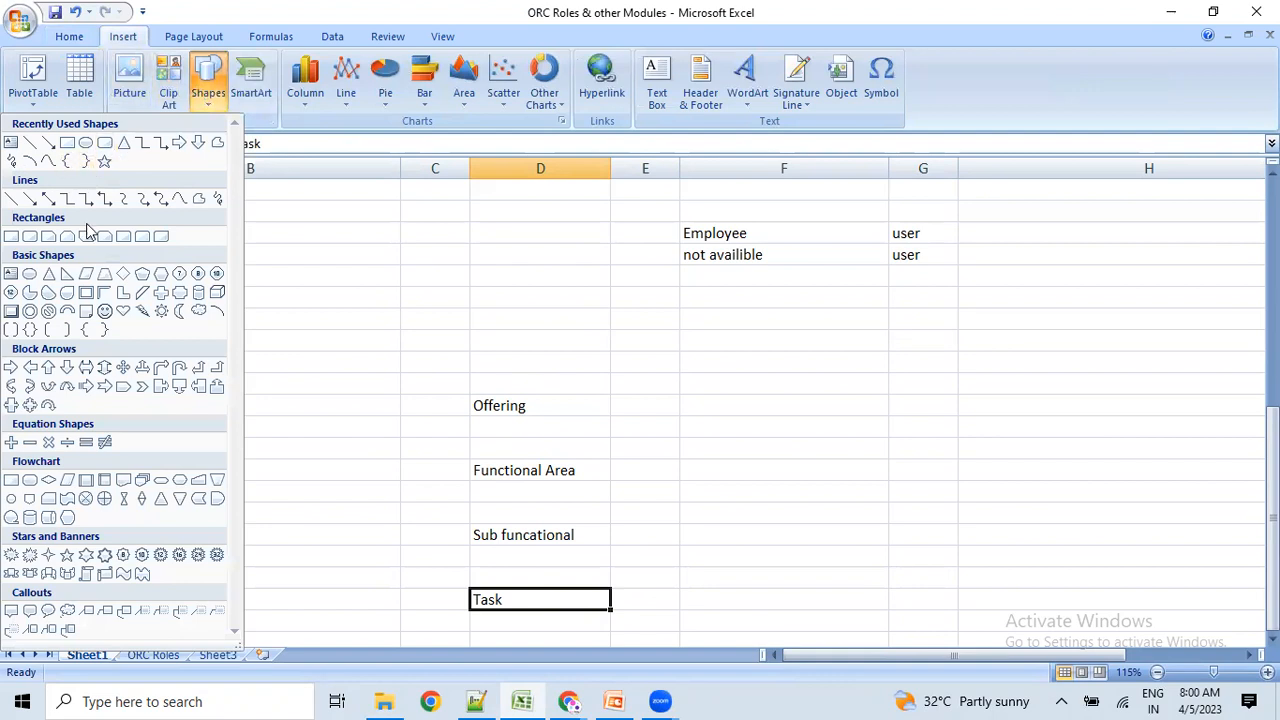
click(68, 369)
drag(495, 422, 518, 456)
click(503, 495)
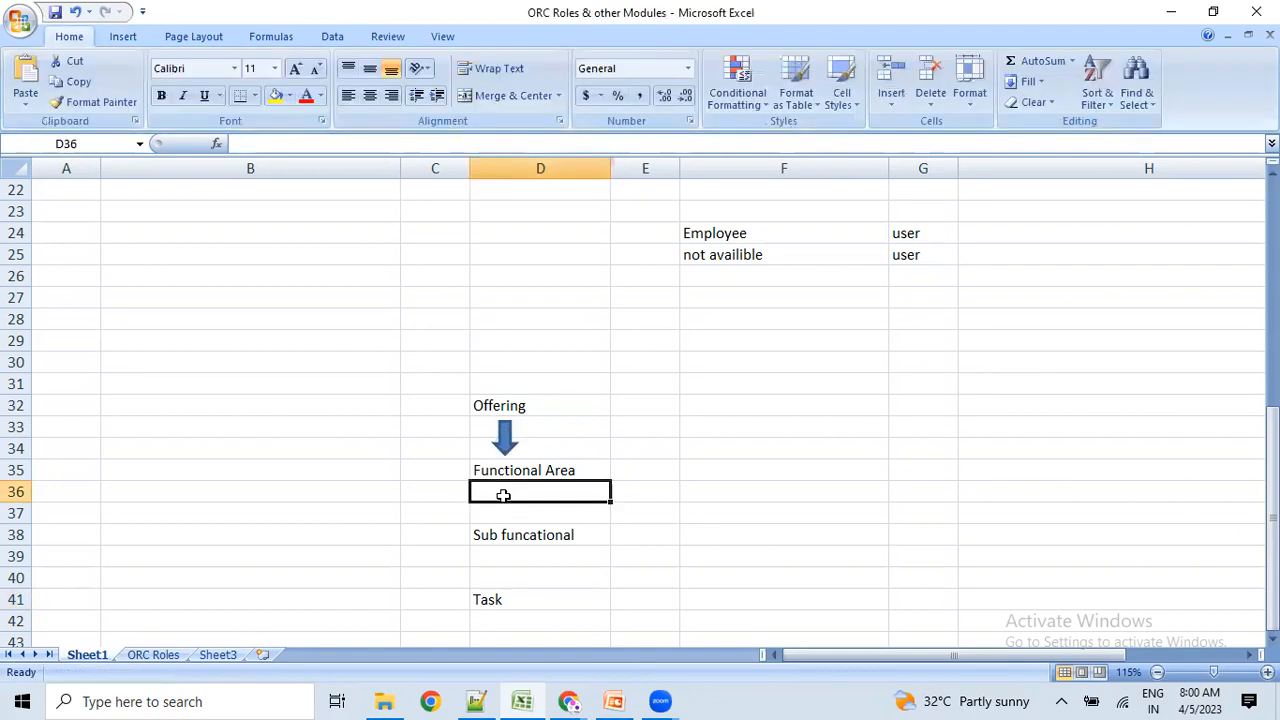
click(688, 560)
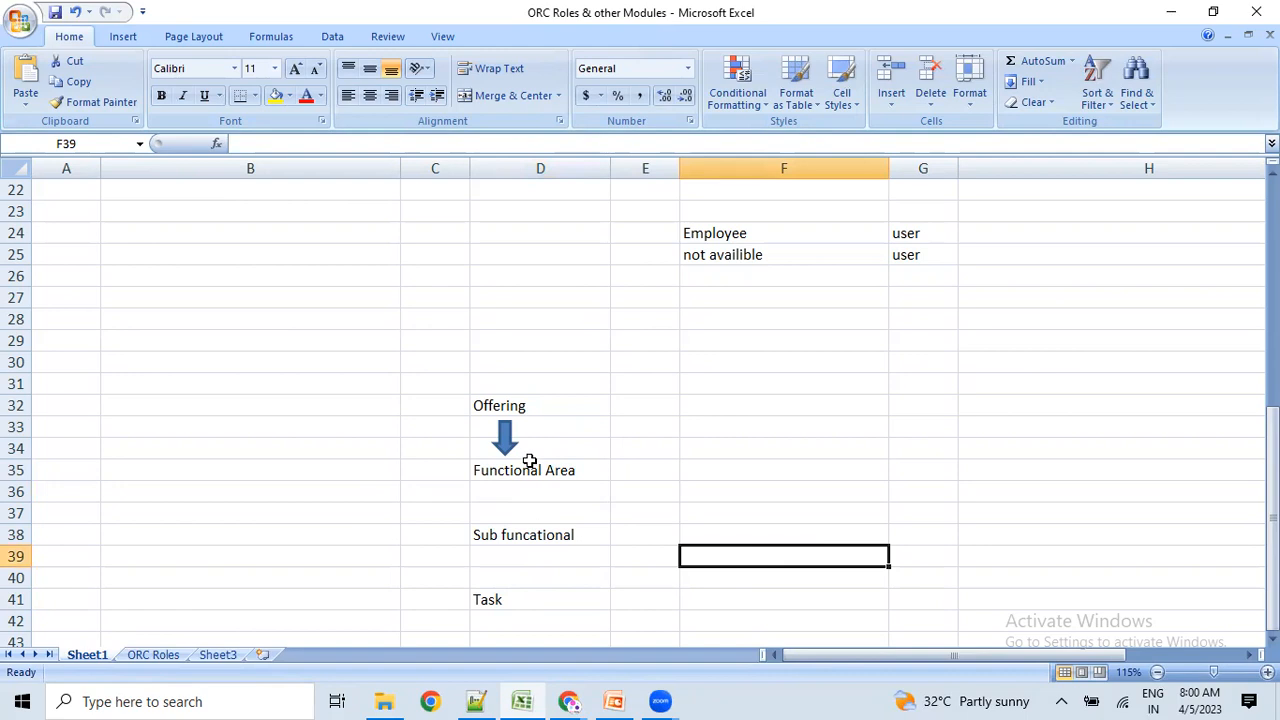
click(569, 702)
scroll(709, 511, up, 1)
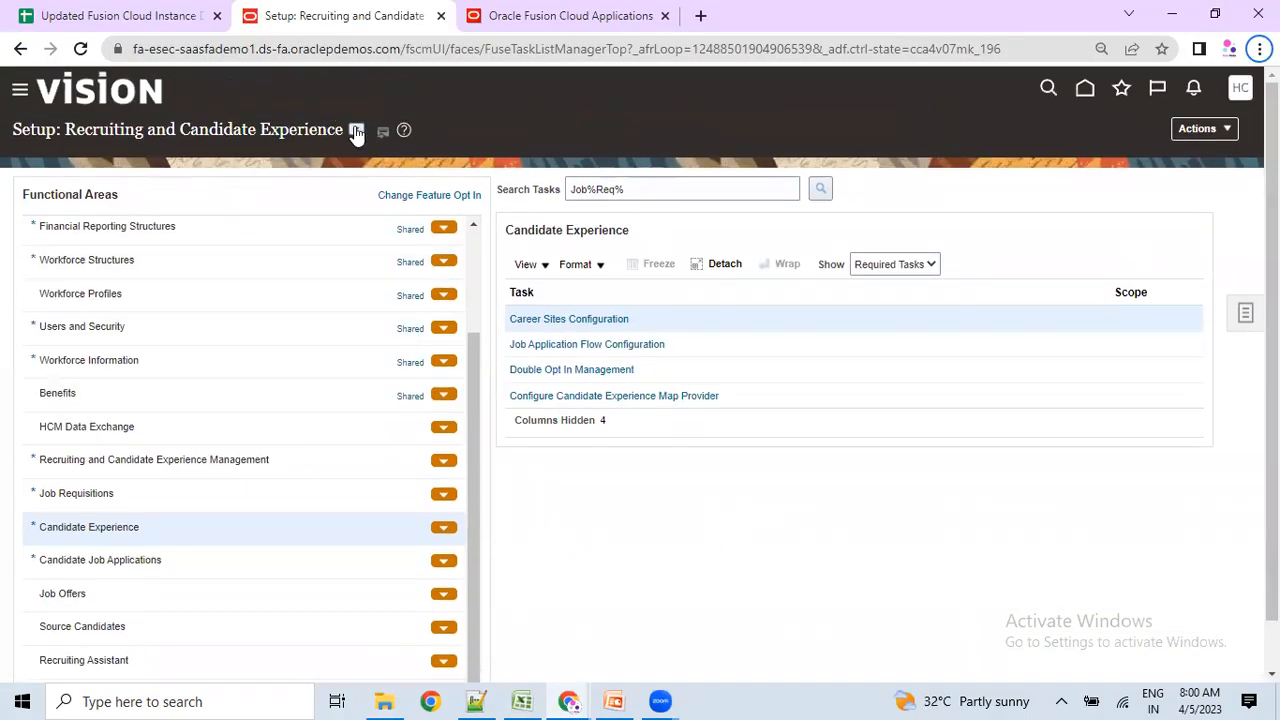
Use Actions > Go to Offerings, find the enabled Recruiting and Candidate Experience offering, and expand Related Documents.
click(1200, 129)
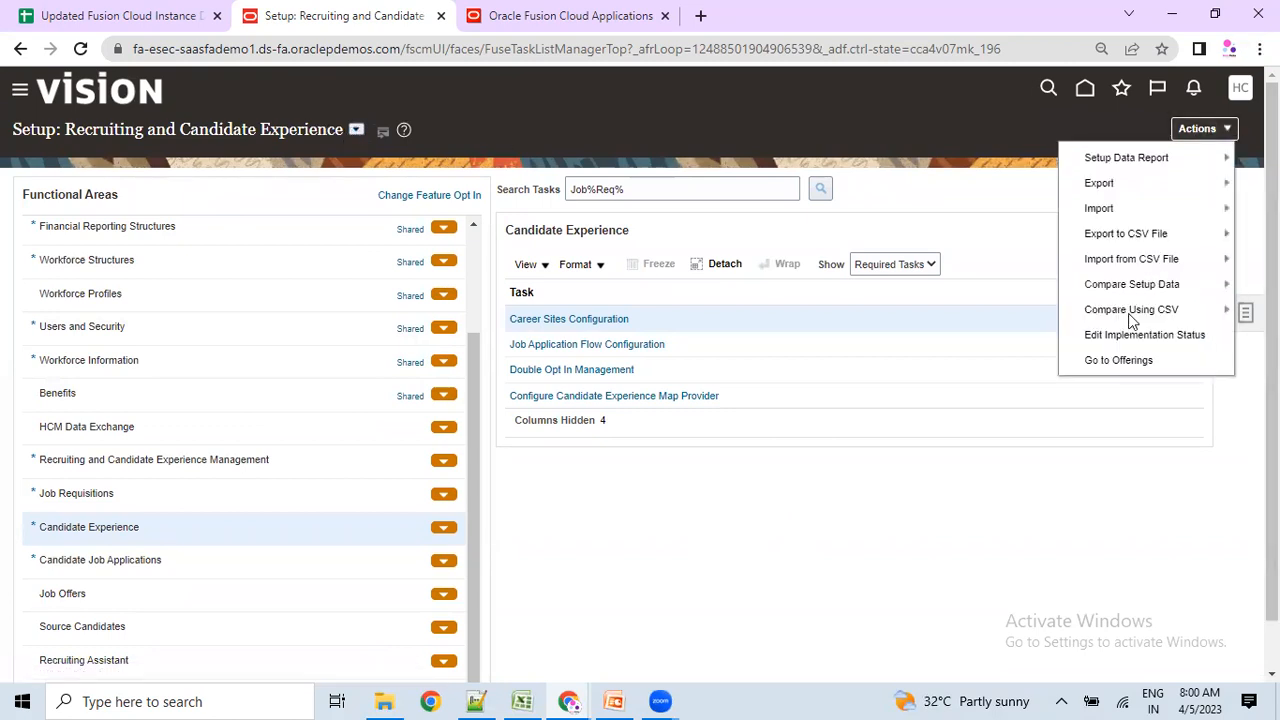
click(1122, 362)
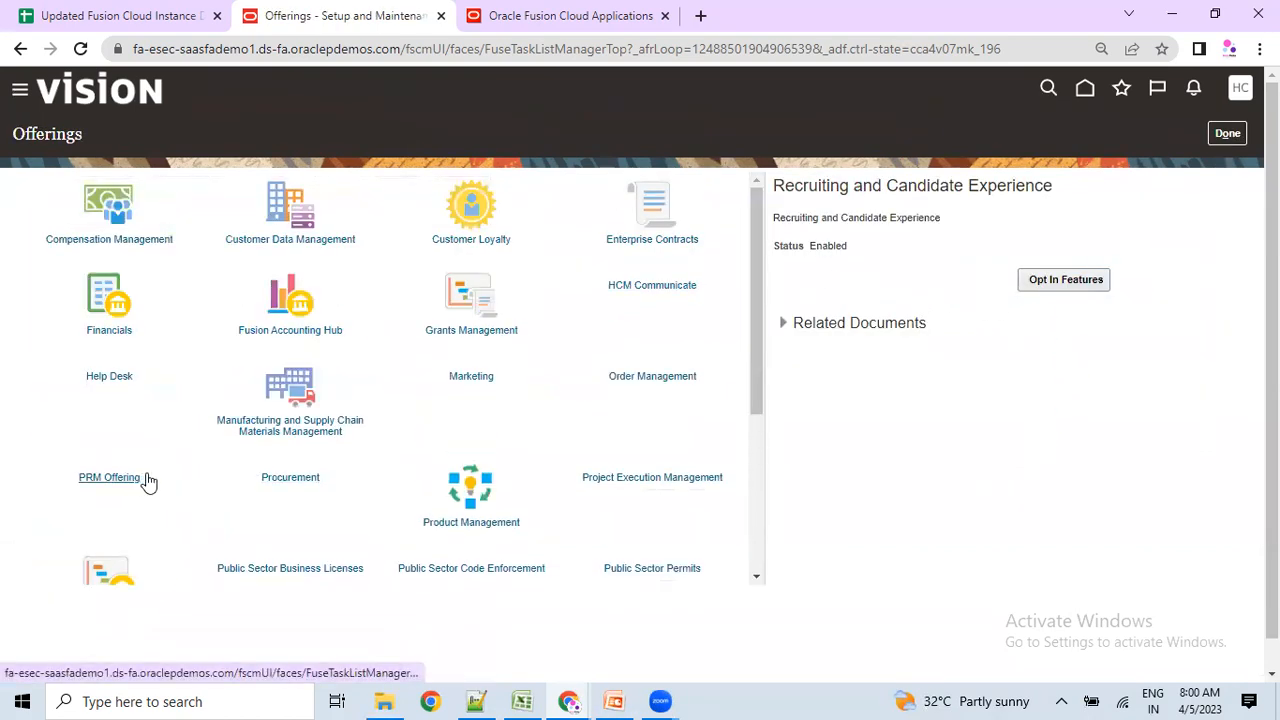
scroll(149, 480, down, 1)
scroll(154, 481, down, 1)
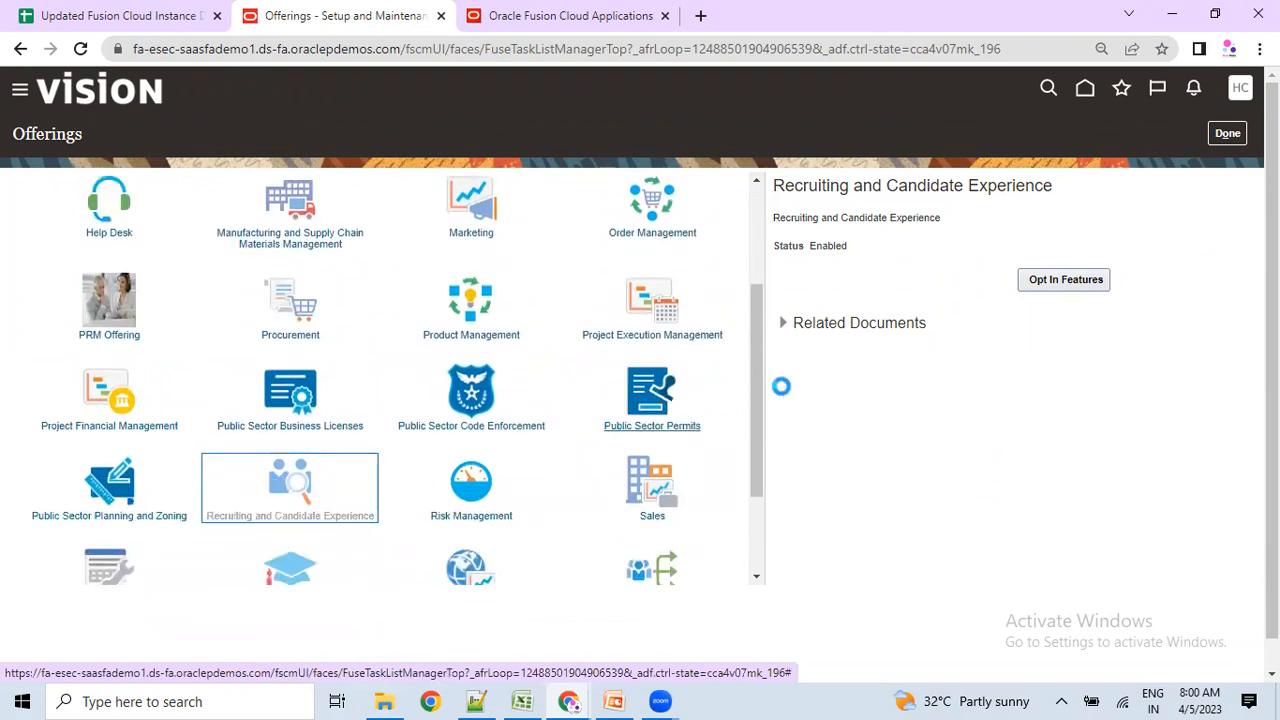
double_click(830, 245)
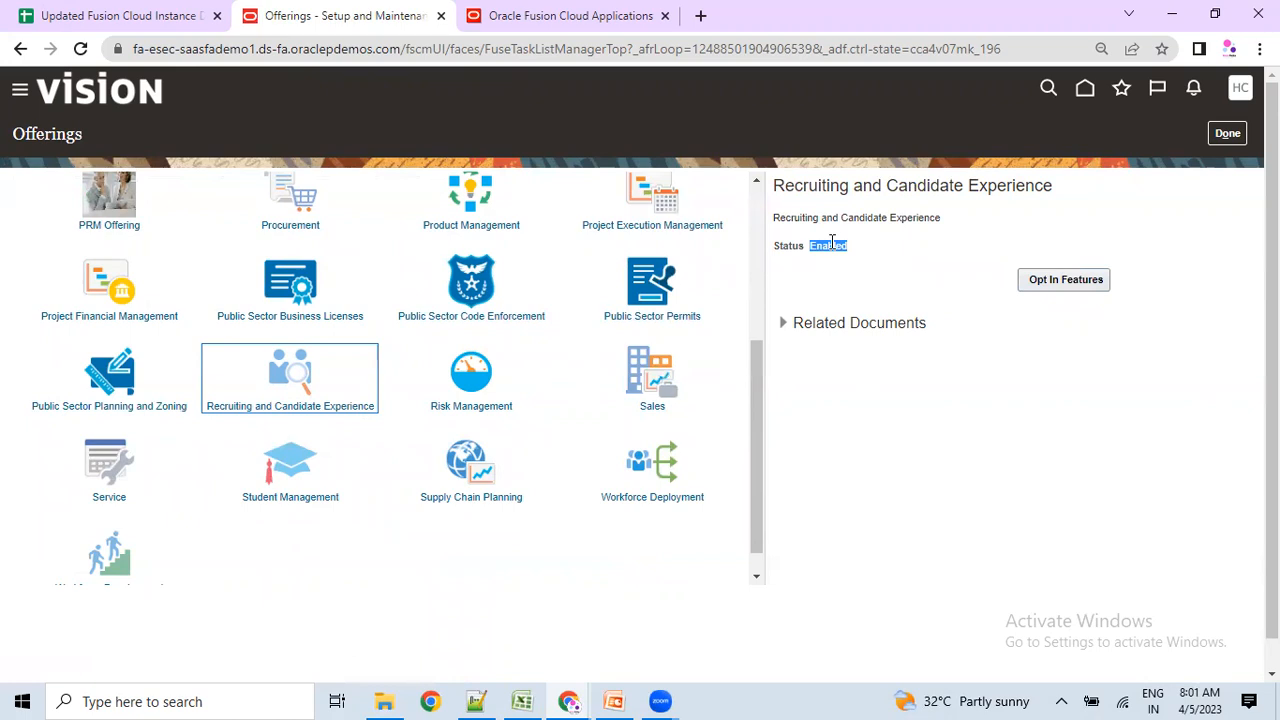
click(783, 323)
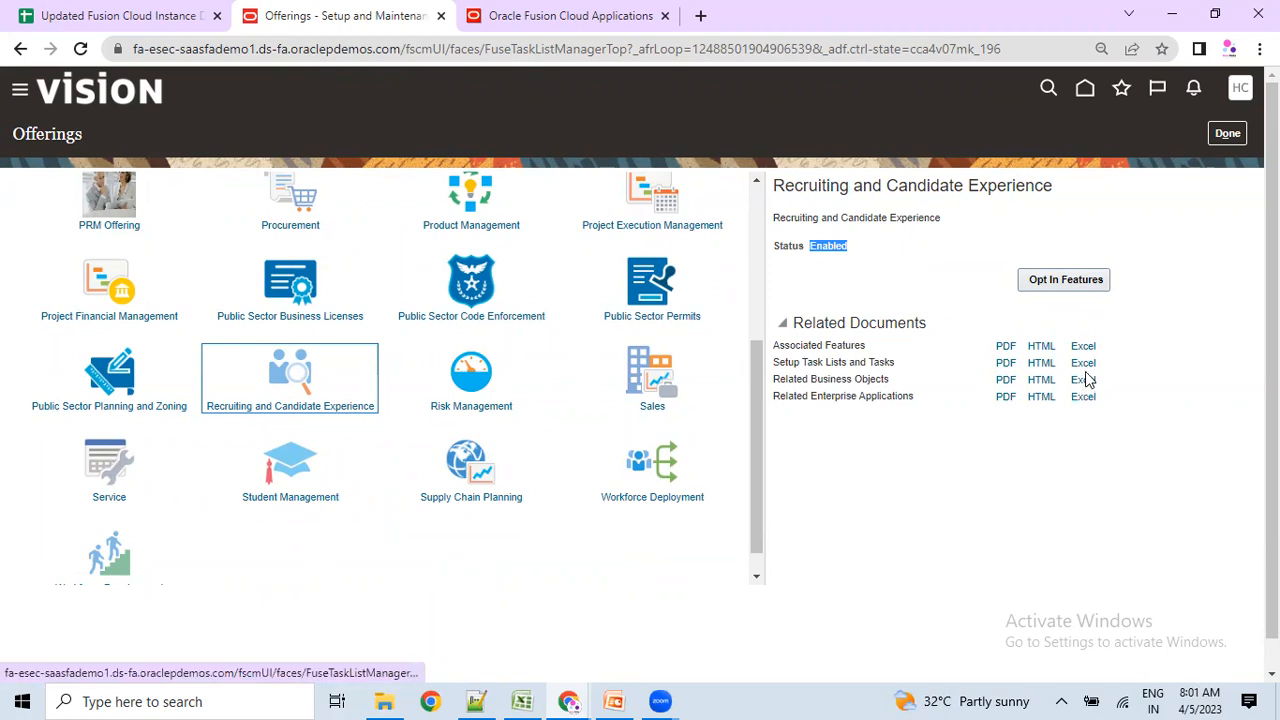
Review the four related documents, download the Setup Task Lists and Tasks PDF, and click Done.
drag(802, 346, 887, 365)
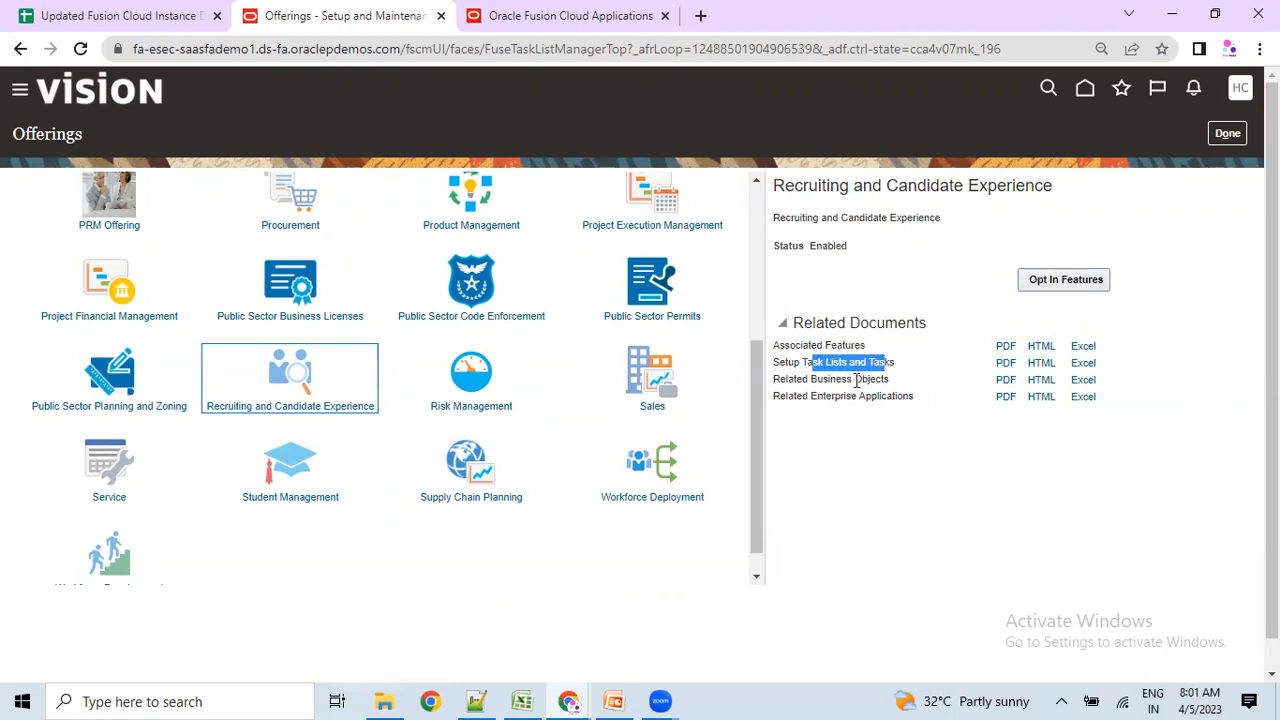
drag(818, 385, 888, 380)
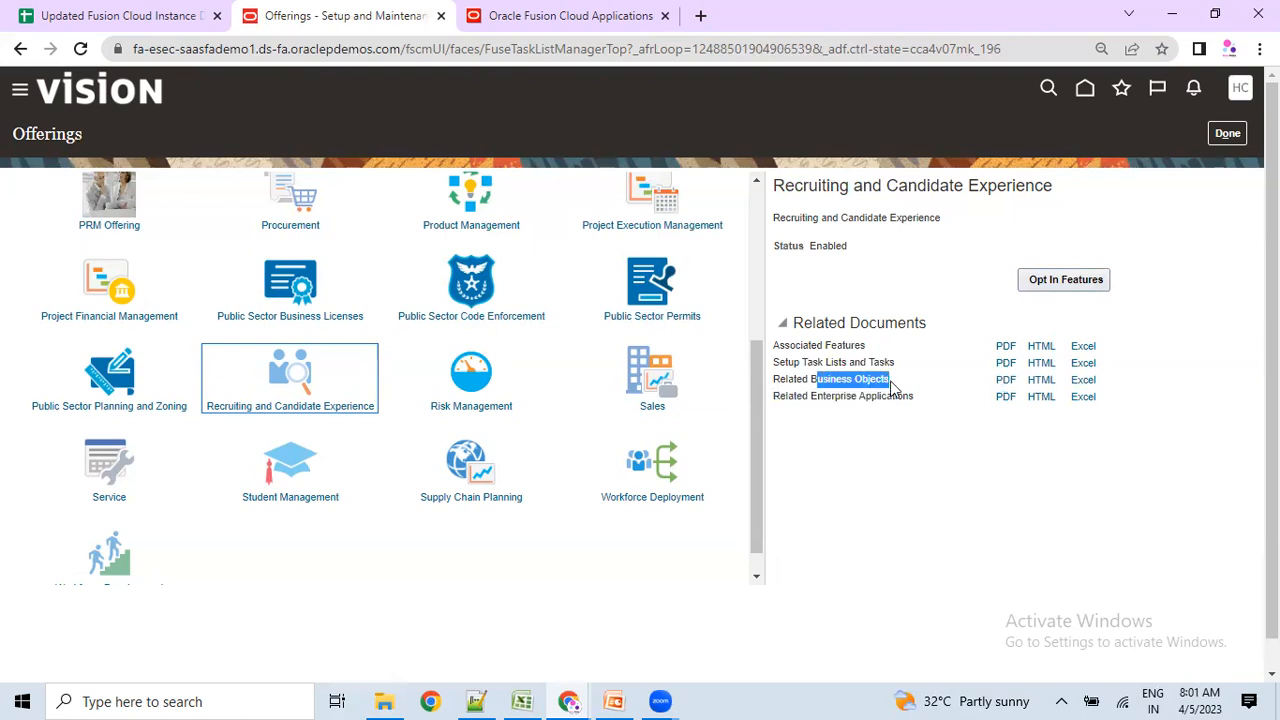
click(877, 462)
drag(817, 393, 906, 399)
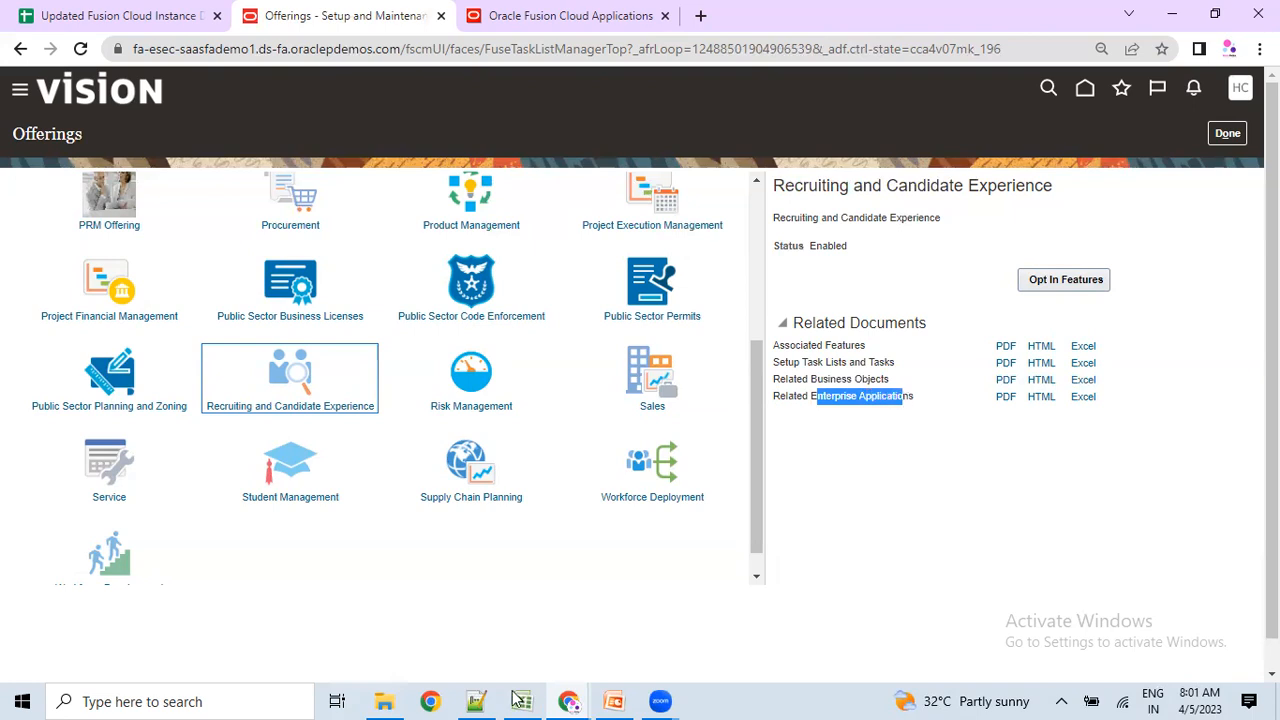
drag(1164, 409, 810, 345)
click(1028, 428)
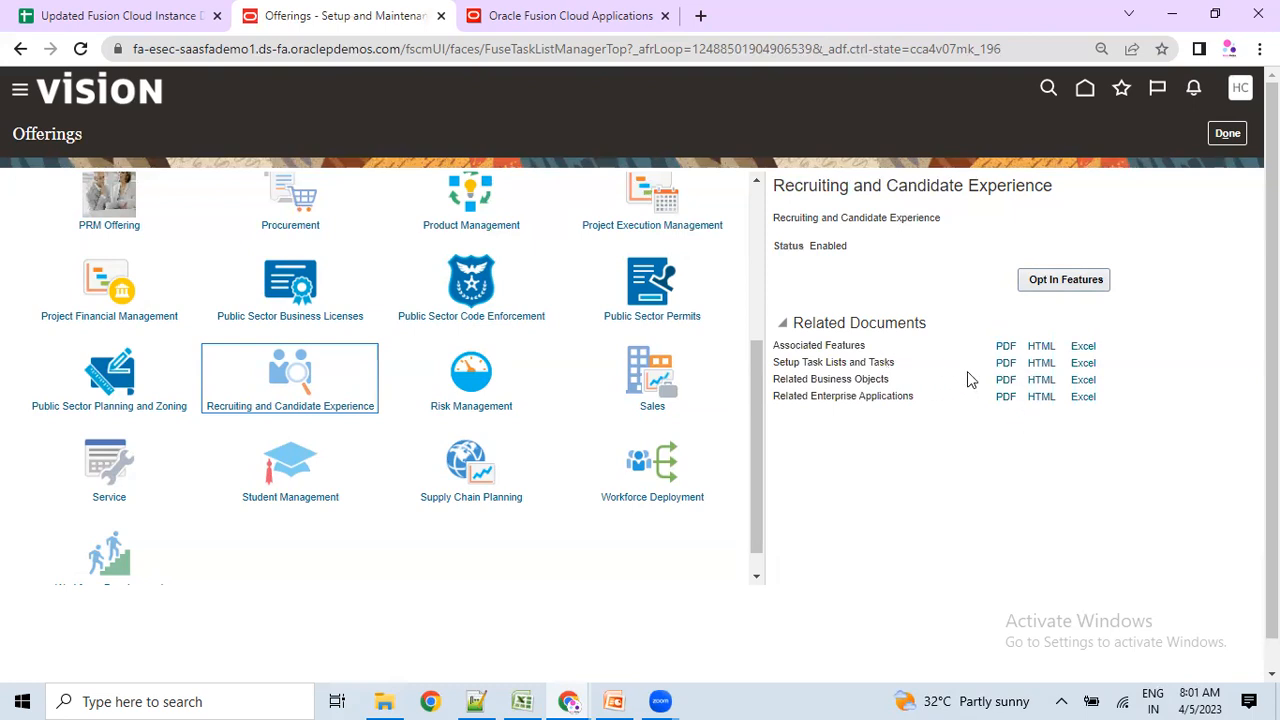
click(1004, 364)
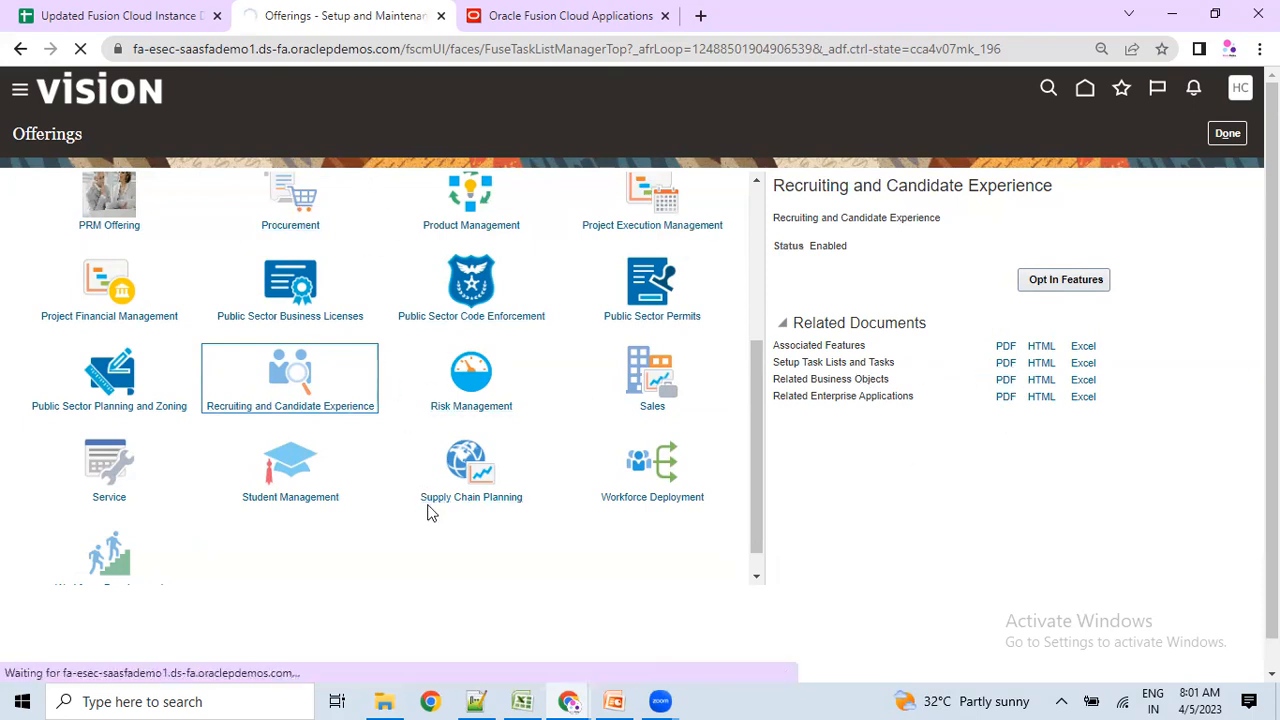
click(1217, 140)
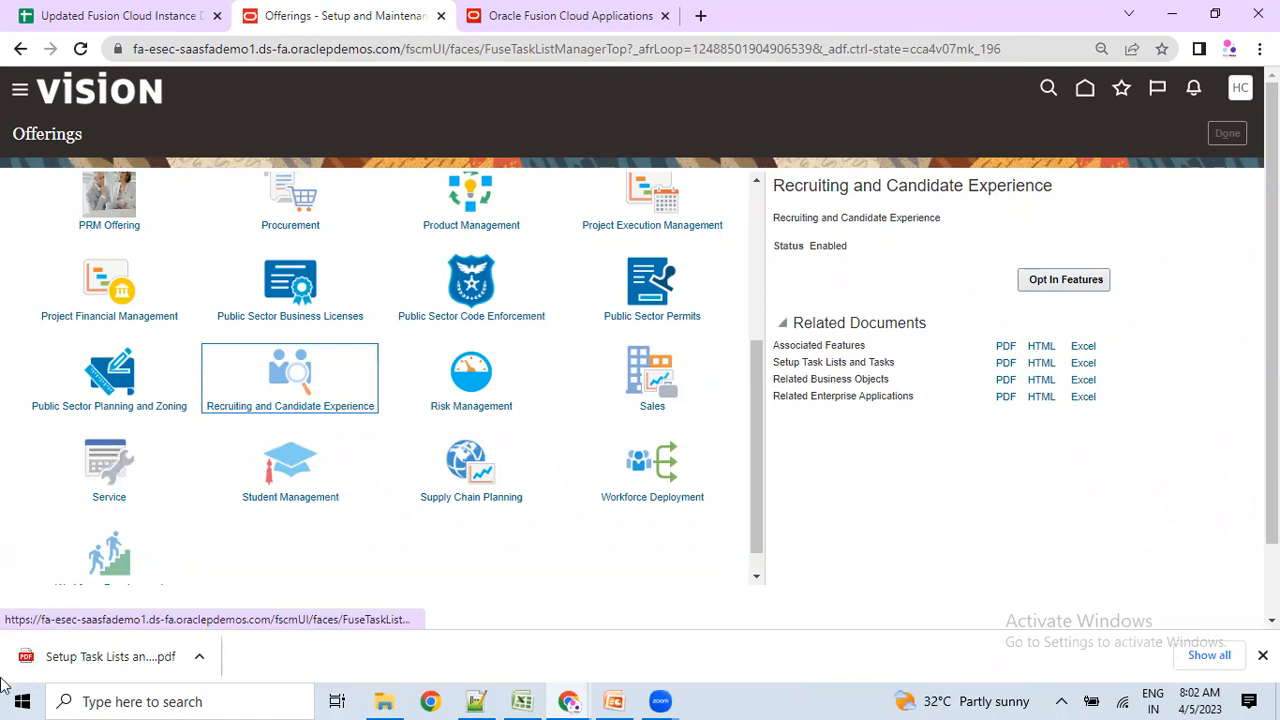
Open Setup Task Lists and Tasks.pdf from Chrome's download bar.
click(118, 668)
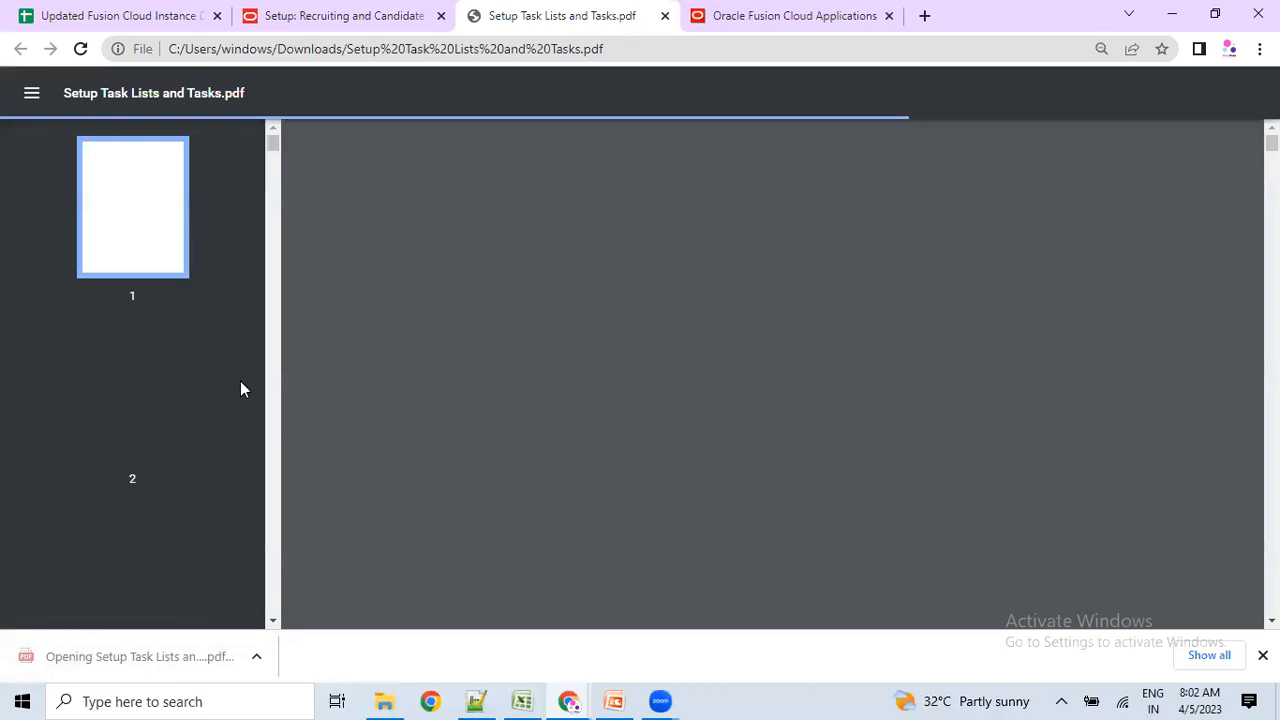
Scroll the PDF task tables from page 7 to page 10, noting Maintain Geography Name Referencing.
scroll(438, 352, down, 3)
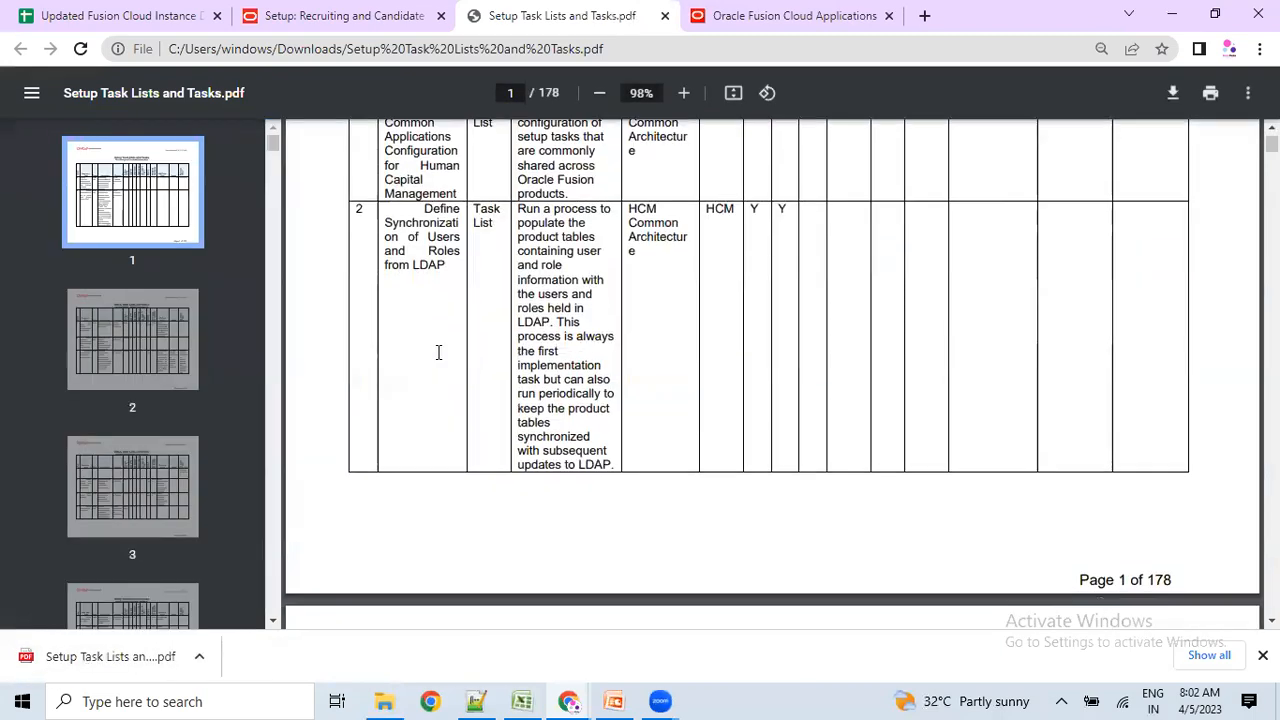
scroll(451, 374, up, 3)
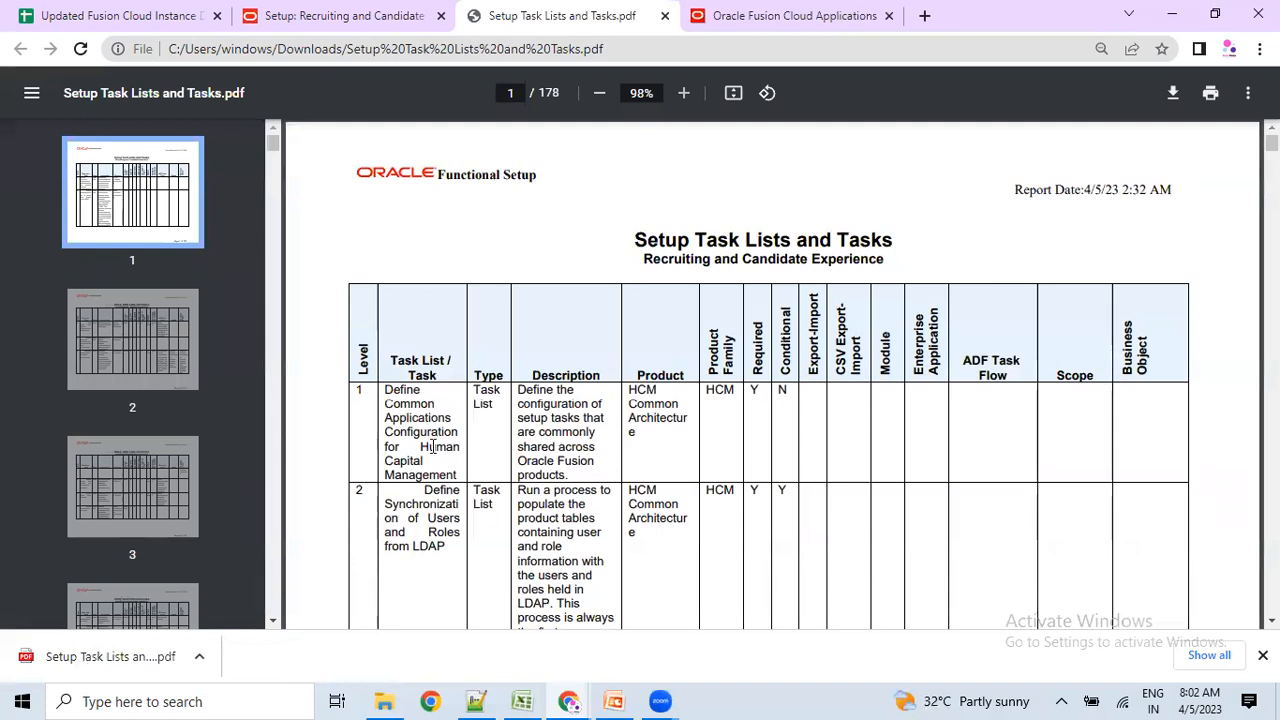
scroll(444, 465, down, 1)
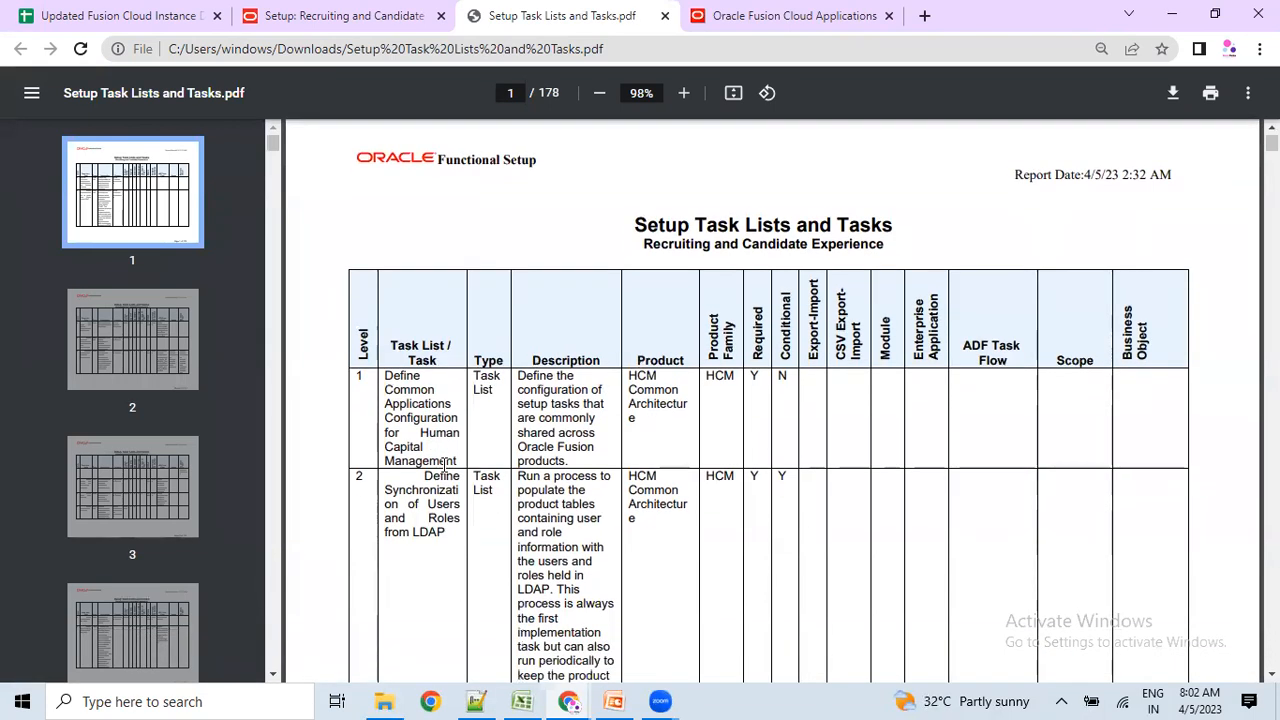
scroll(445, 460, down, 10)
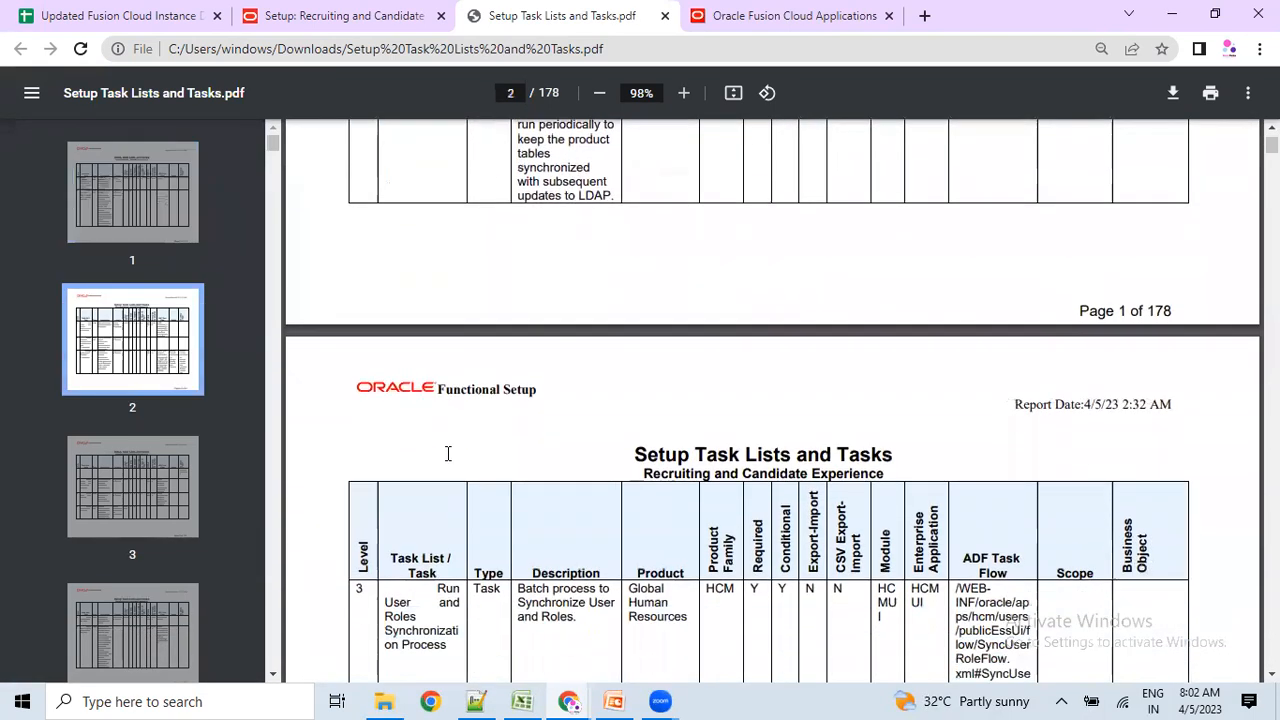
scroll(449, 455, down, 3)
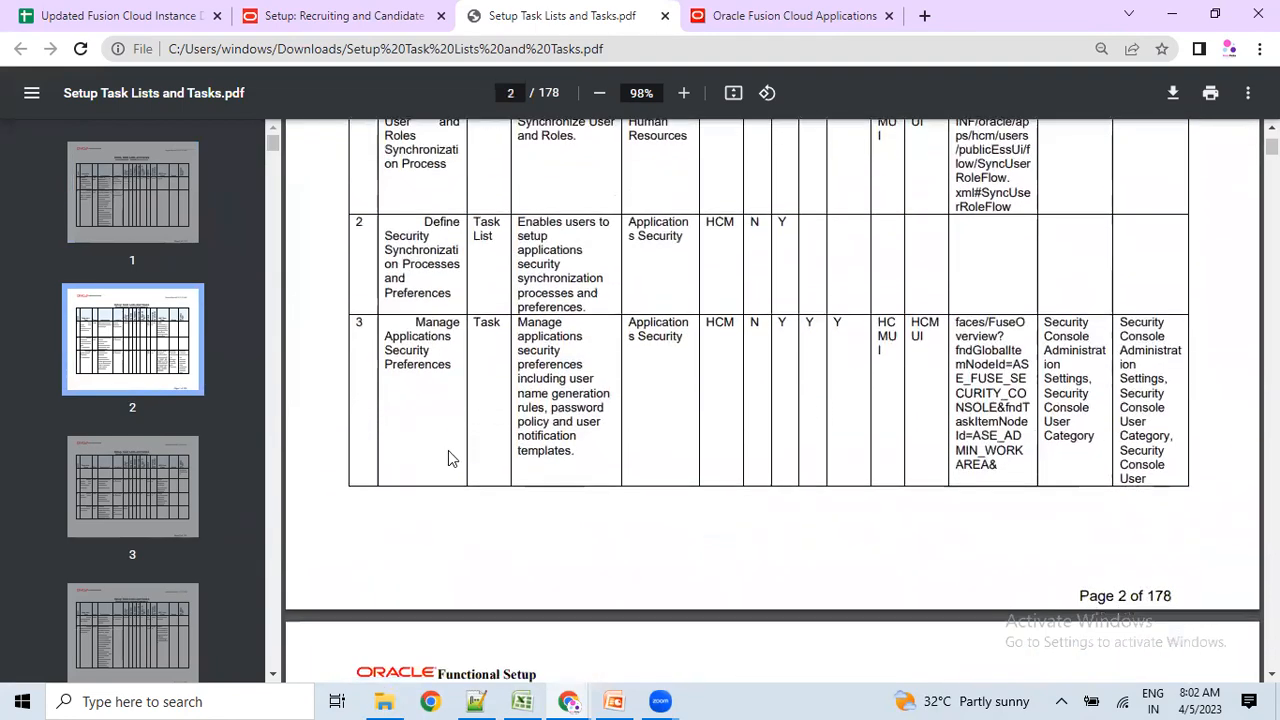
scroll(663, 420, down, 12)
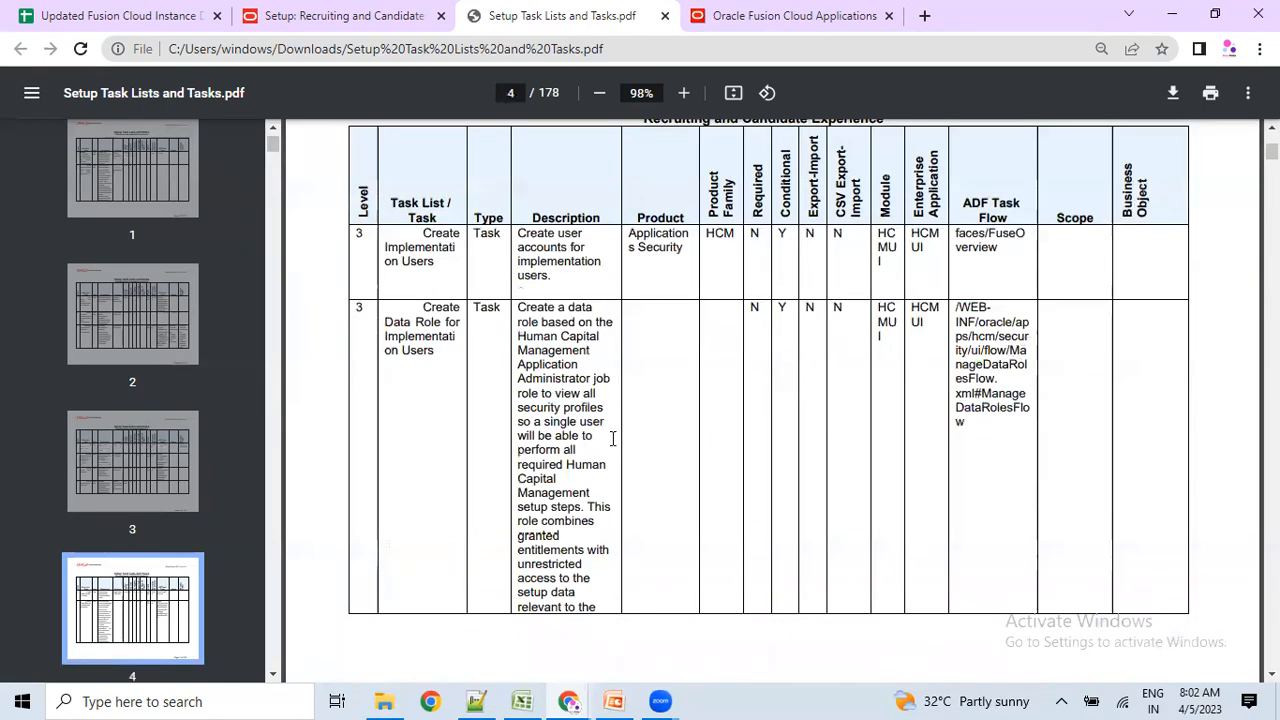
scroll(614, 438, down, 10)
scroll(594, 447, down, 12)
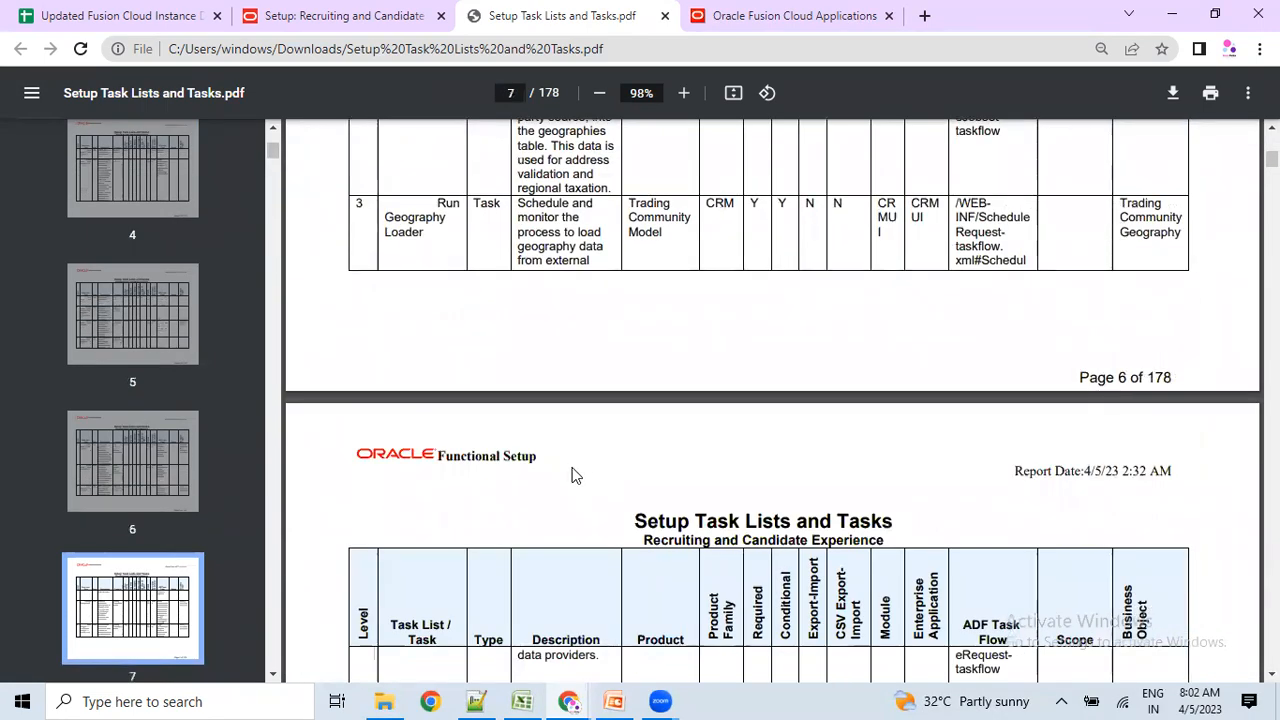
scroll(572, 467, down, 4)
scroll(562, 496, down, 3)
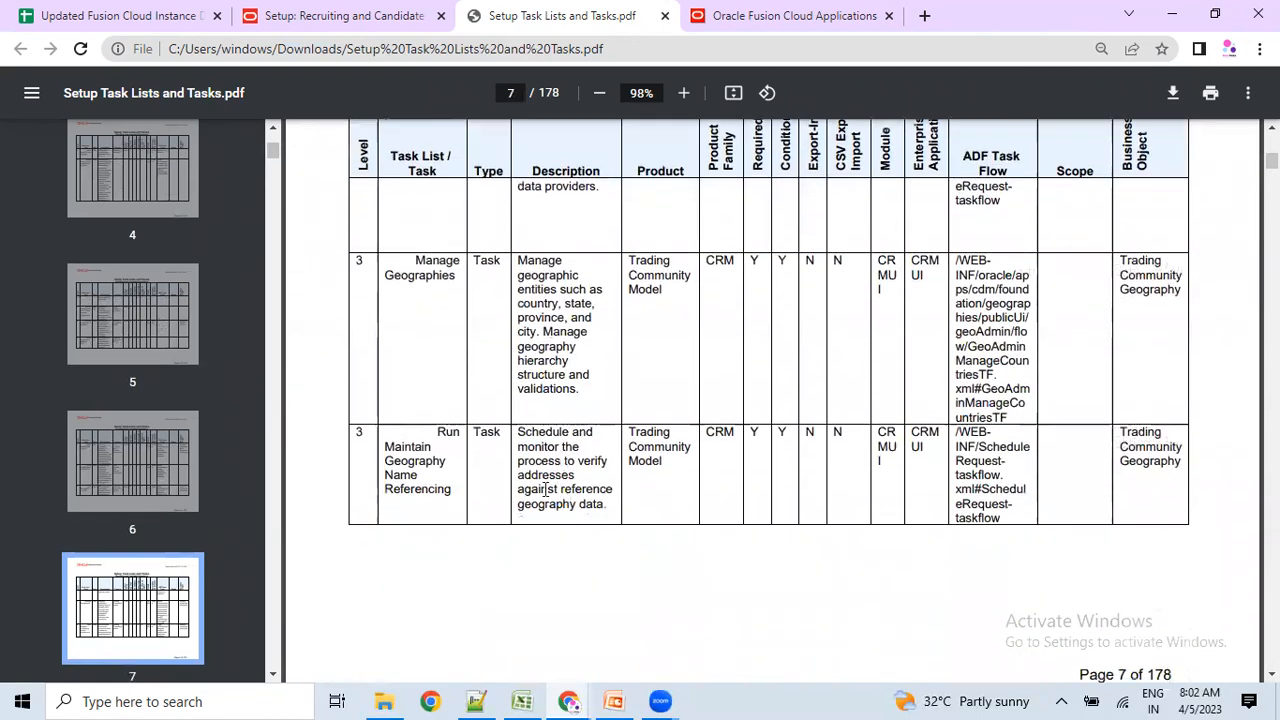
drag(386, 442, 452, 490)
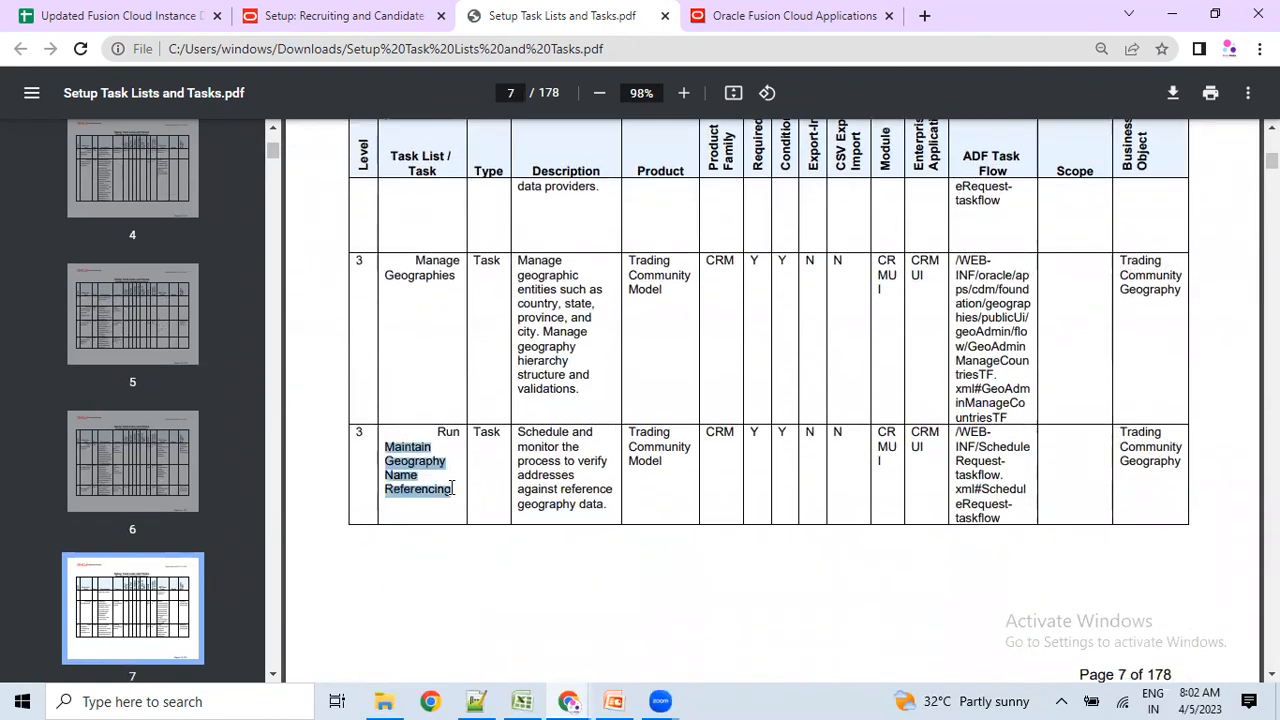
scroll(490, 540, down, 8)
scroll(483, 531, down, 12)
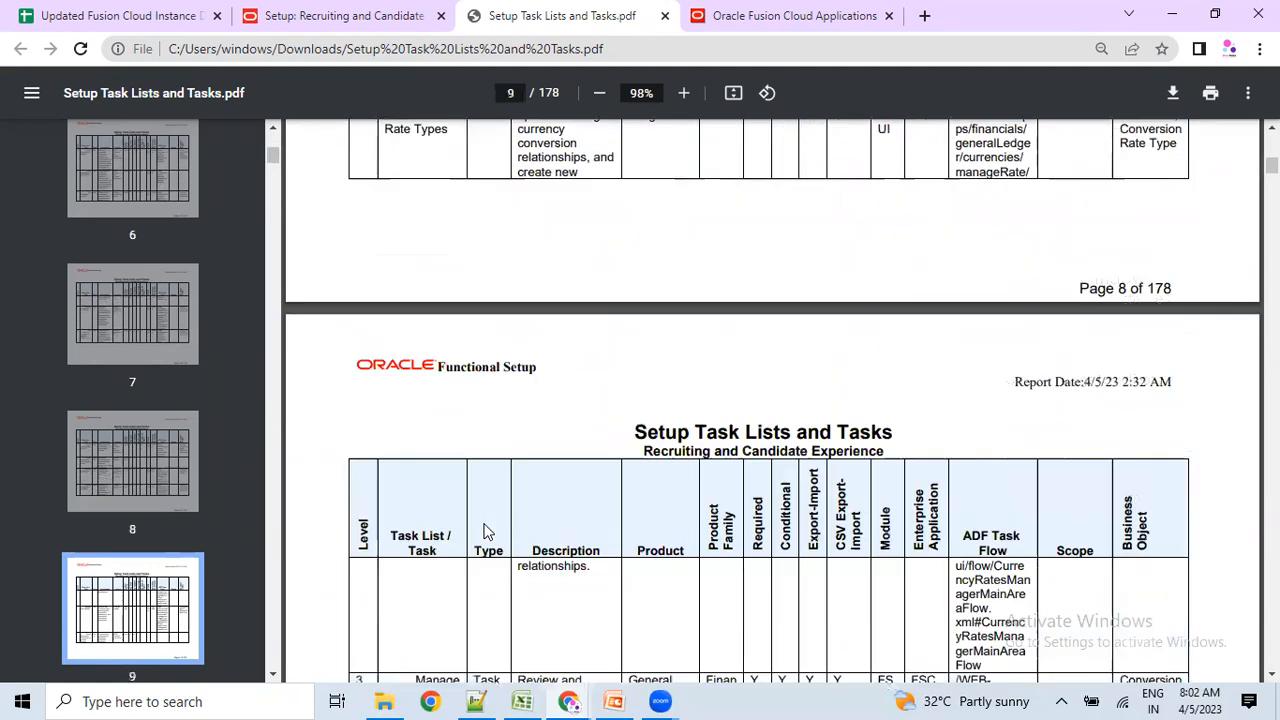
scroll(480, 518, down, 4)
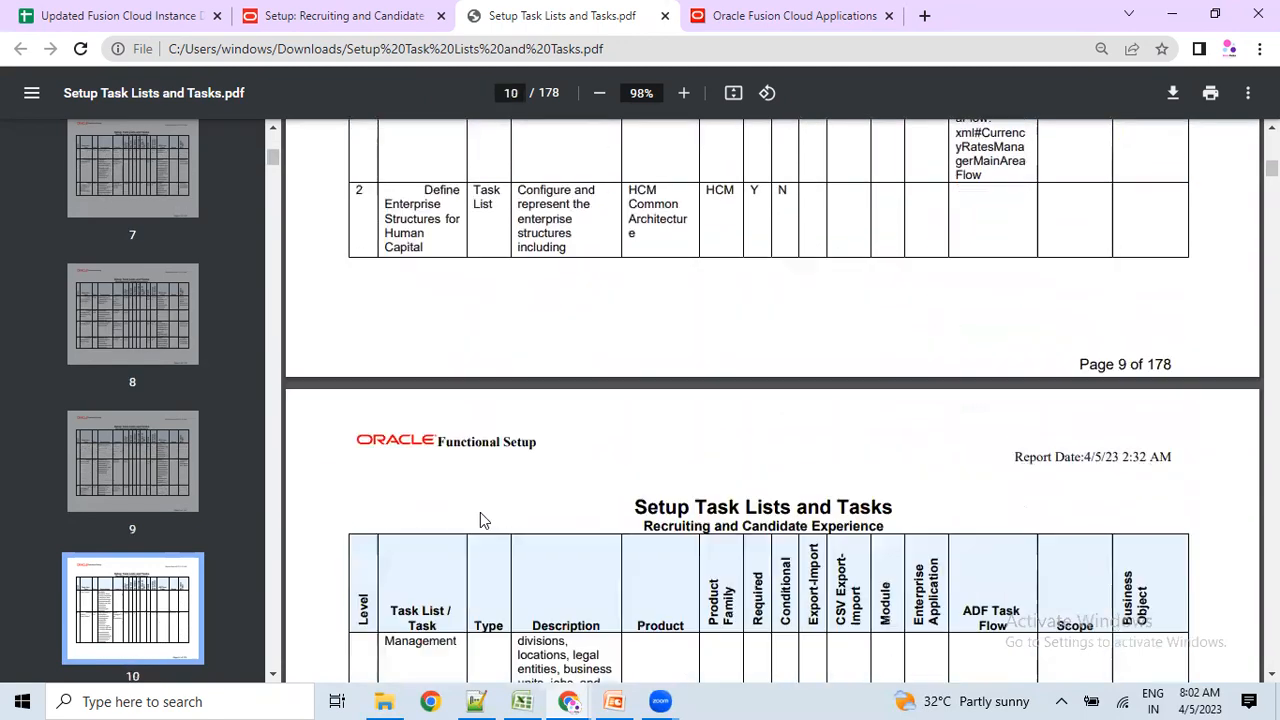
drag(1180, 143, 1158, 145)
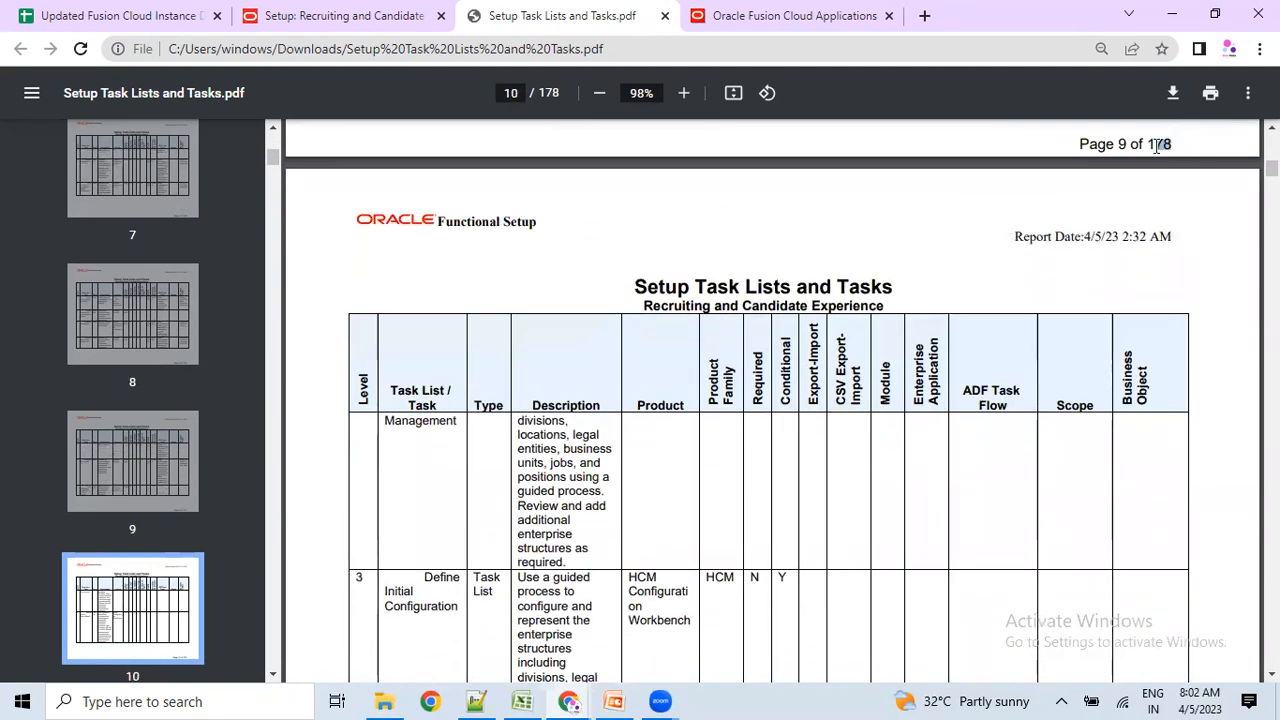
Return to the Recruiting and Candidate Experience setup tab, then bring up the Enable Offering - ORC slide.
click(340, 16)
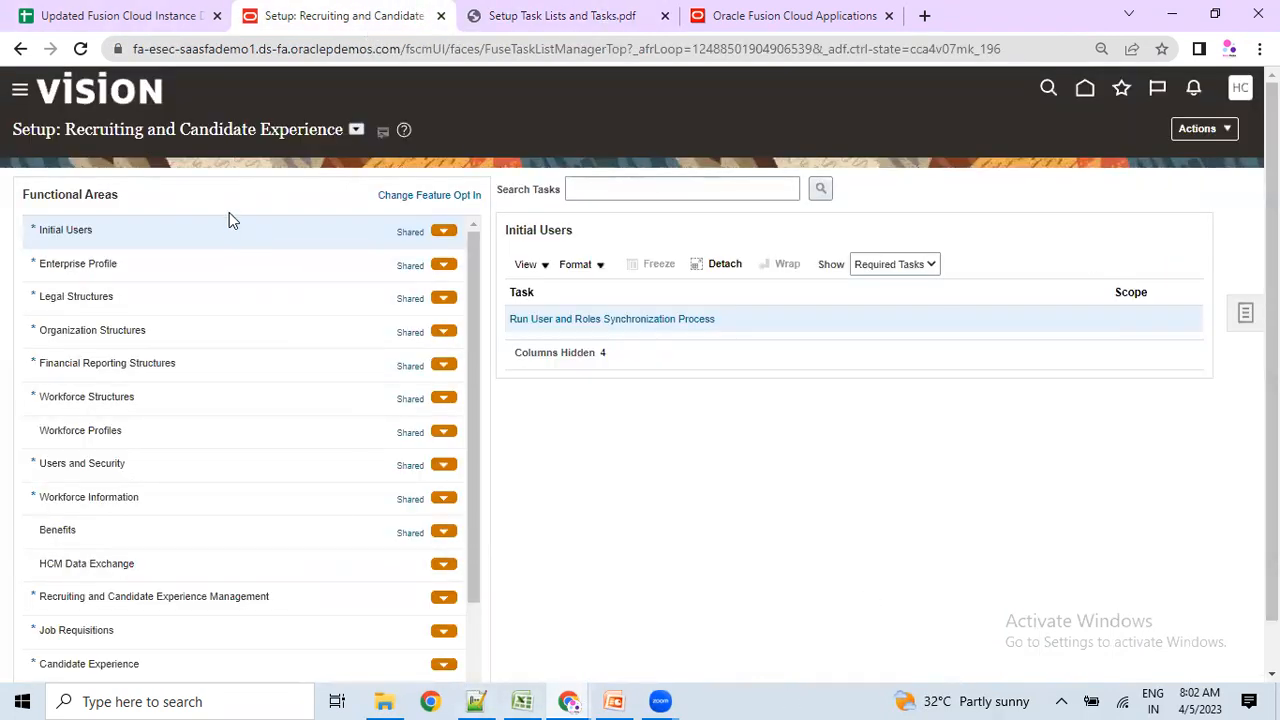
drag(108, 130, 218, 134)
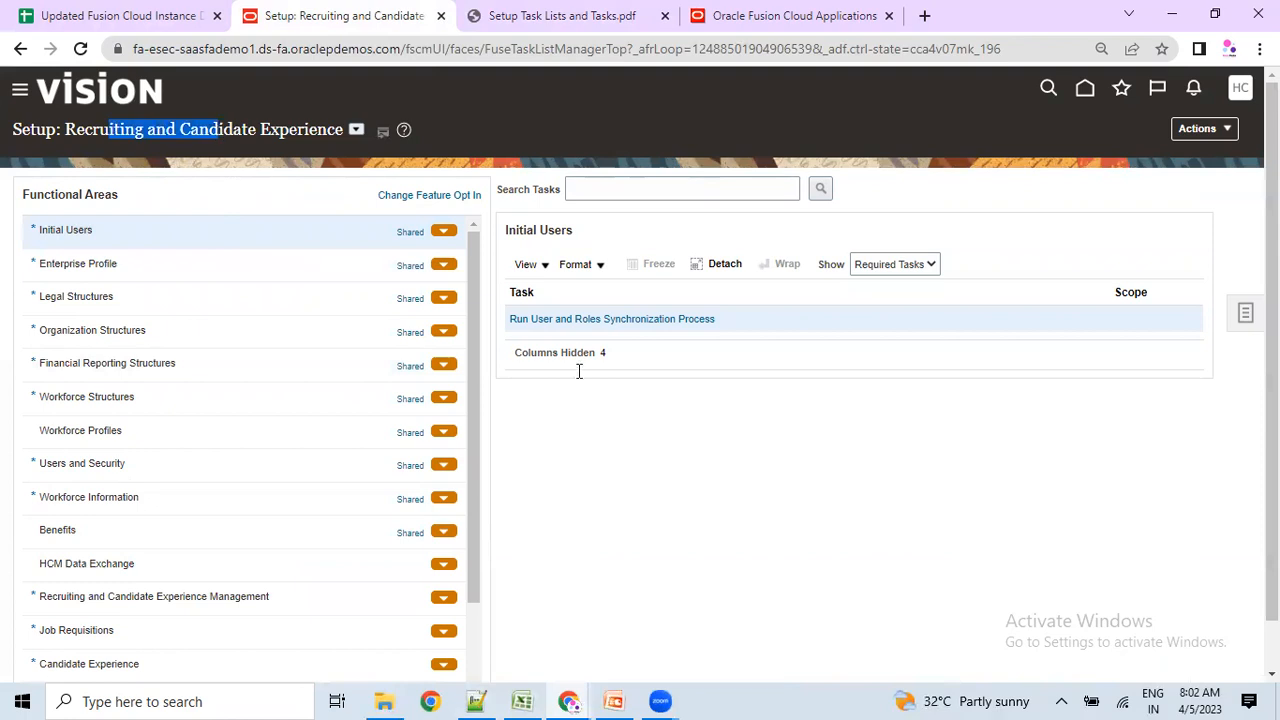
key(alt+Tab)
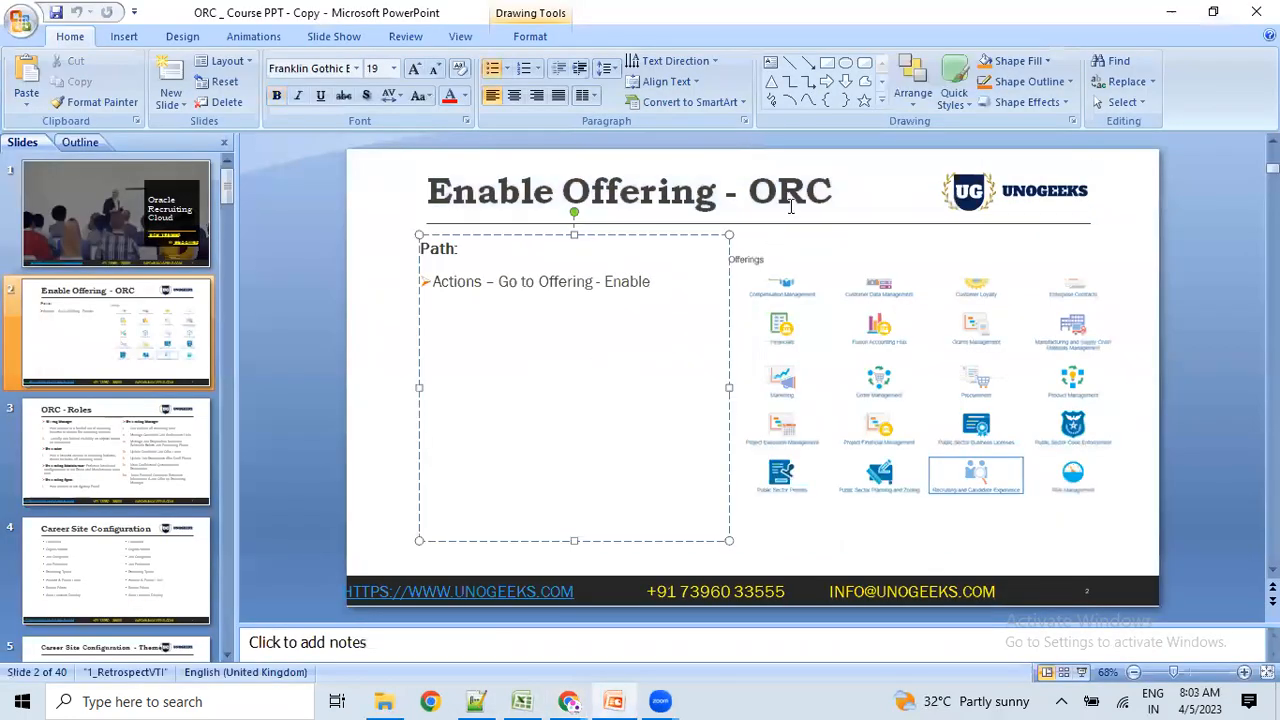
Move to slide 3, ORC - Roles, highlighting the Hiring Manager heading, then on to slide 4.
click(851, 391)
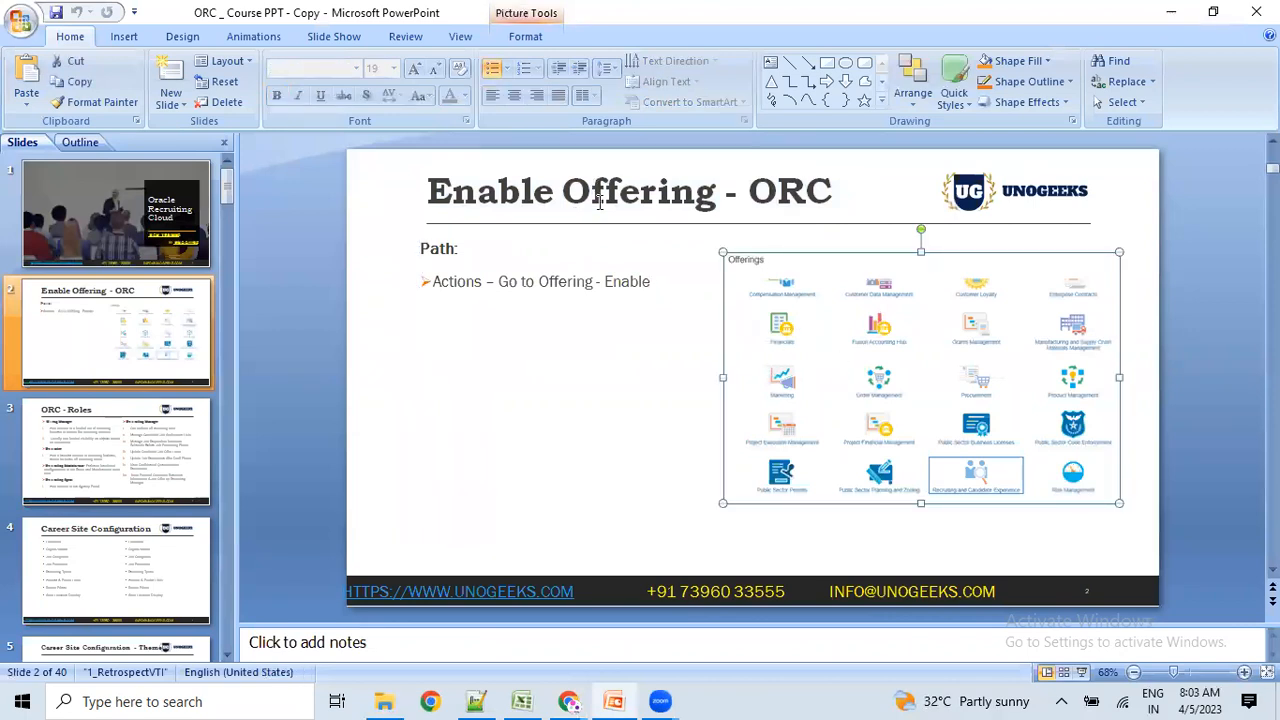
scroll(618, 290, down, 1)
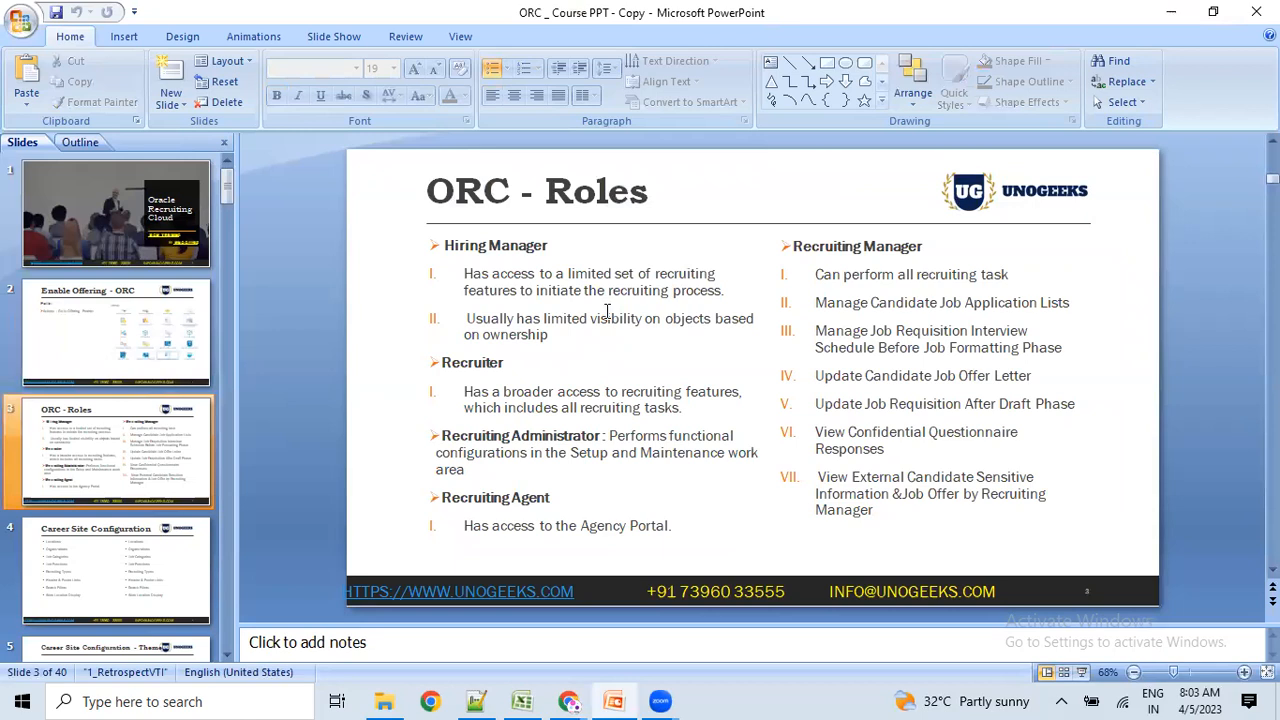
drag(445, 247, 515, 252)
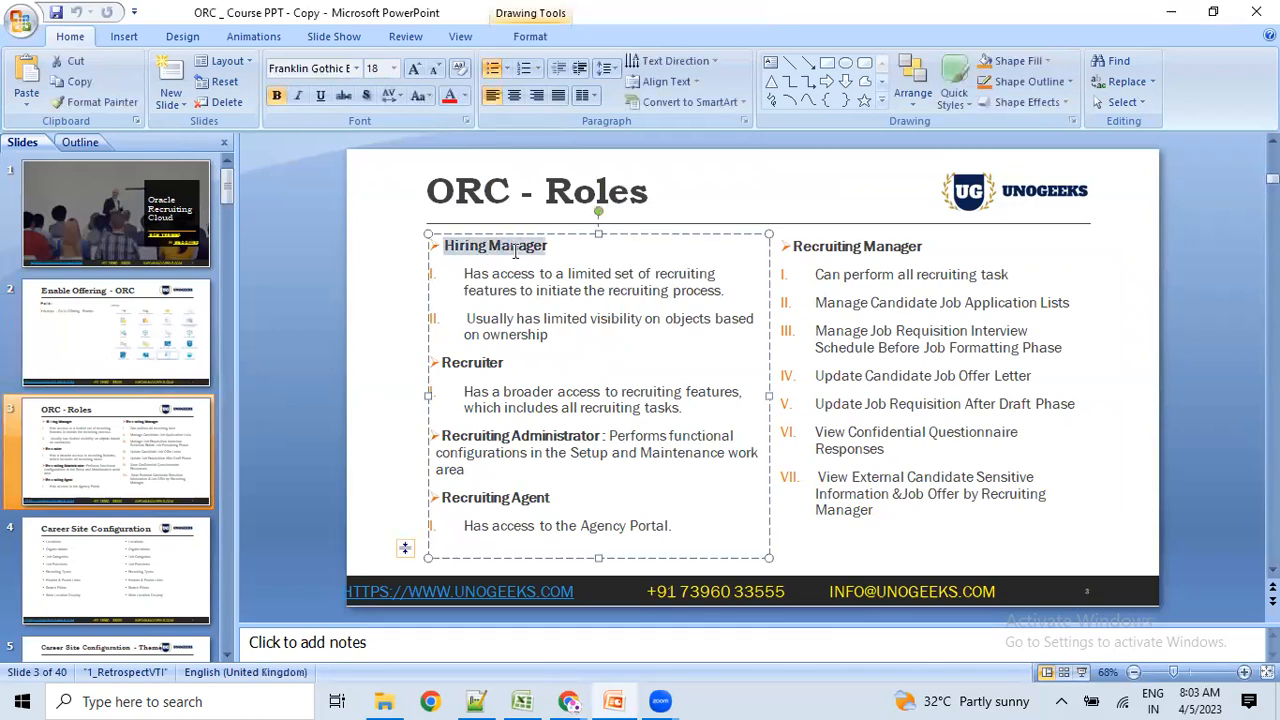
click(541, 374)
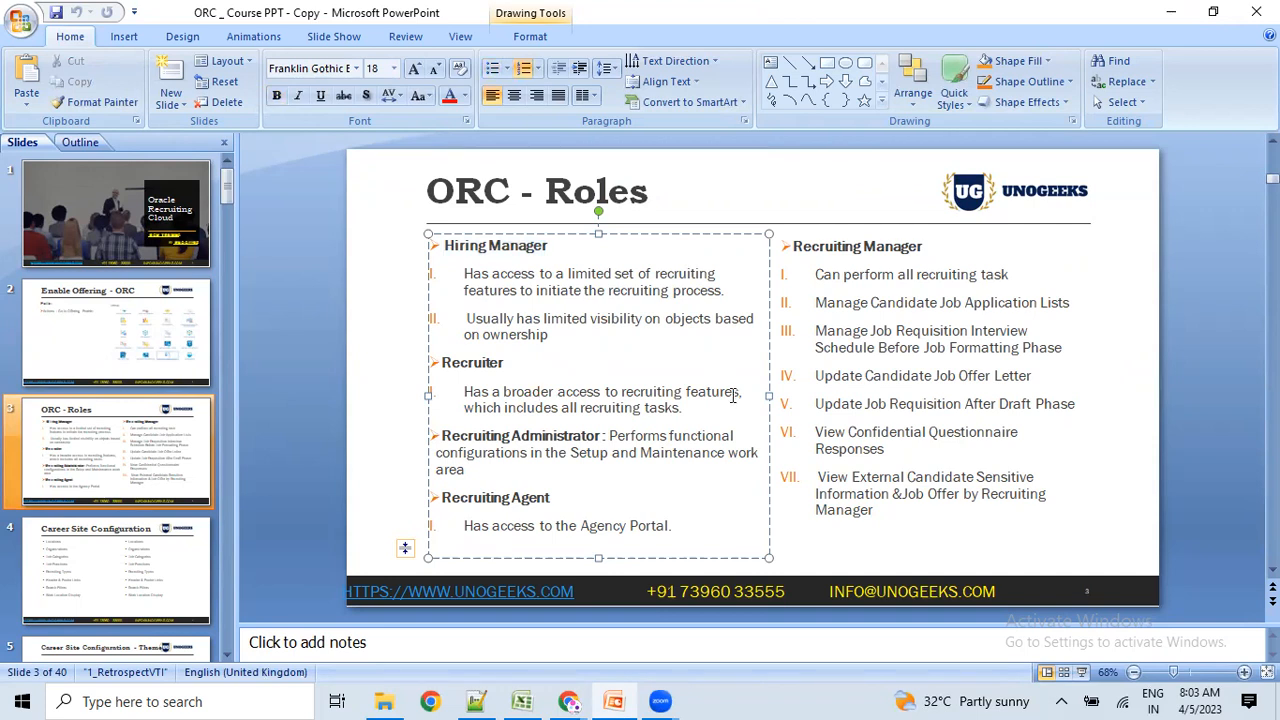
scroll(734, 400, down, 1)
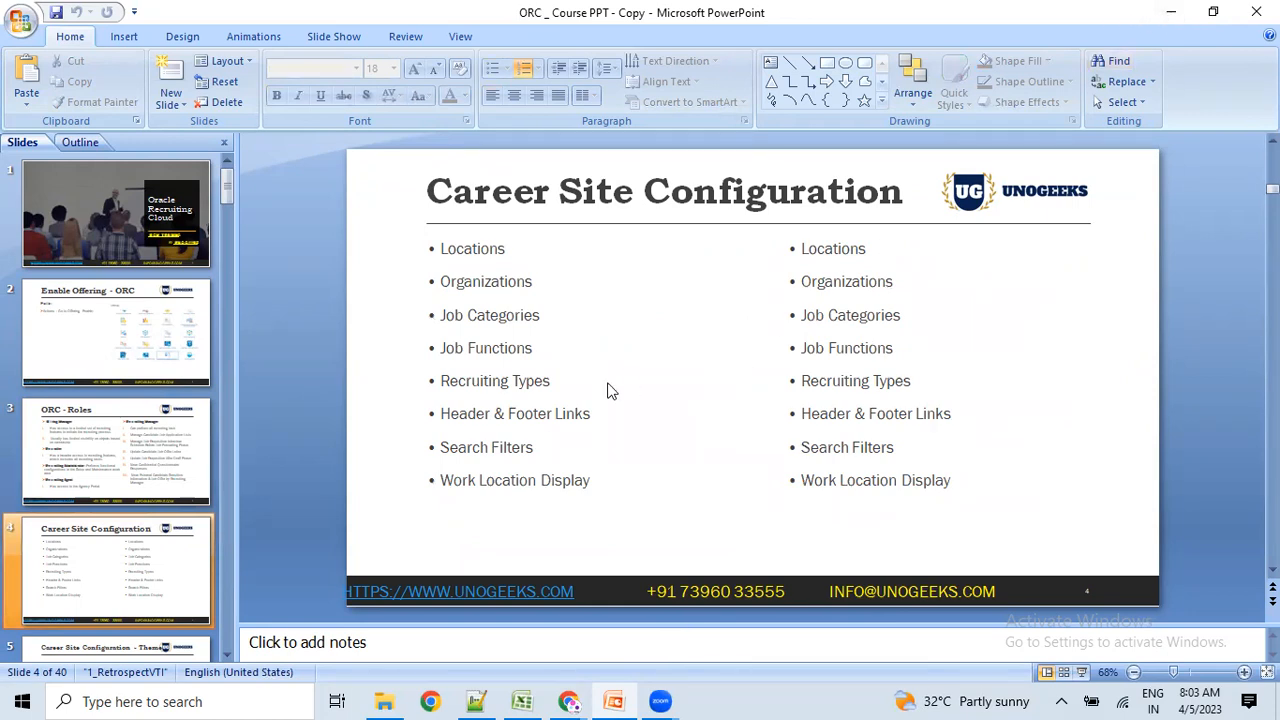
Delete all text from the duplicate right-hand bullet list on the Career Site Configuration slide.
click(804, 257)
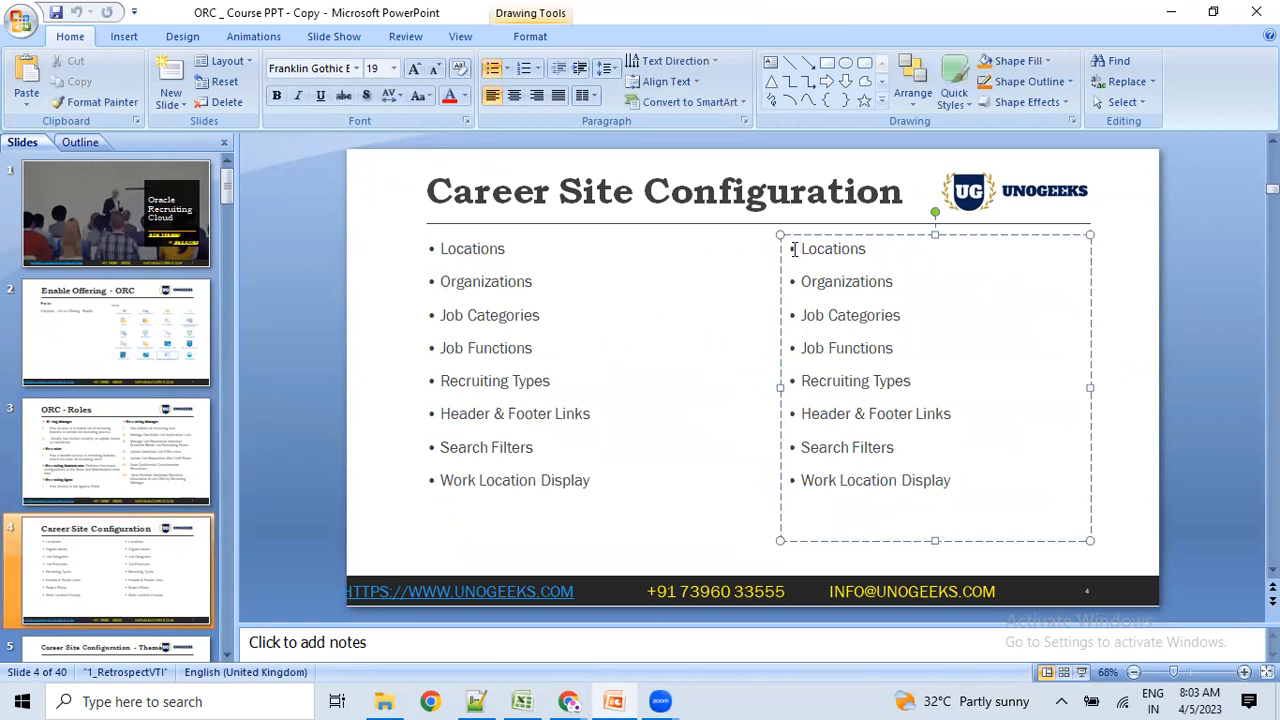
key(ctrl+a)
key(Delete)
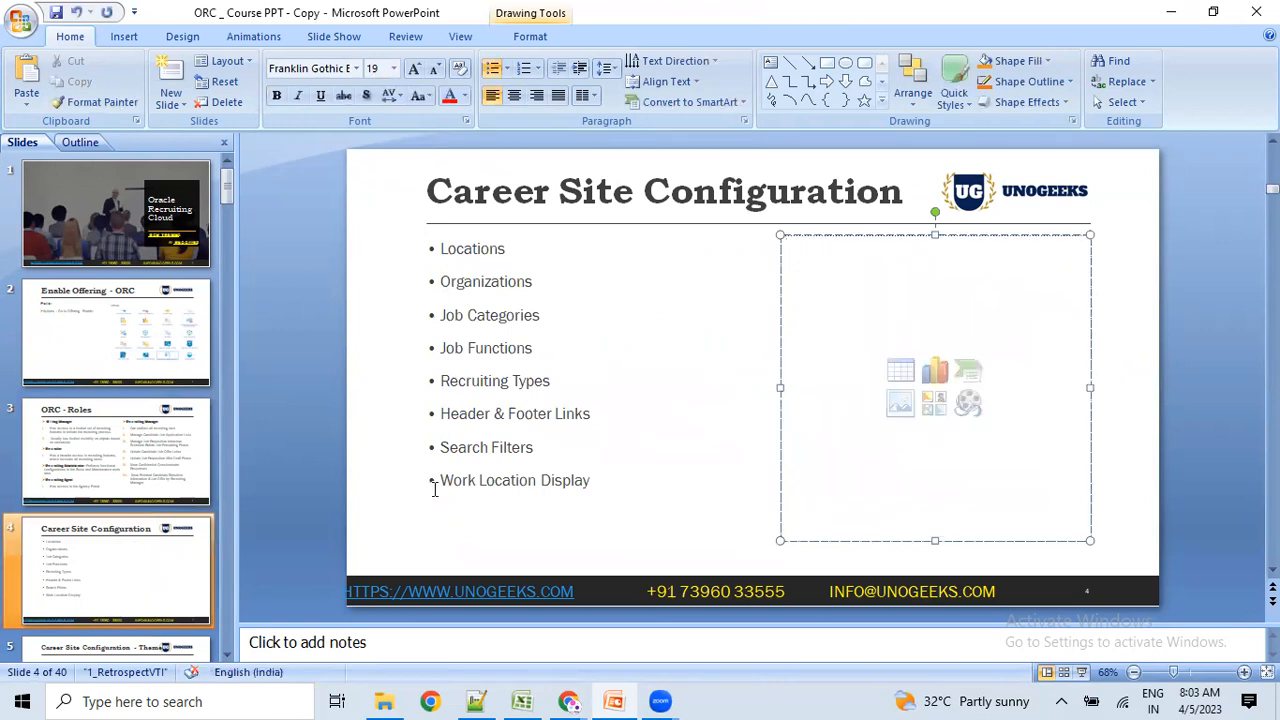
click(672, 504)
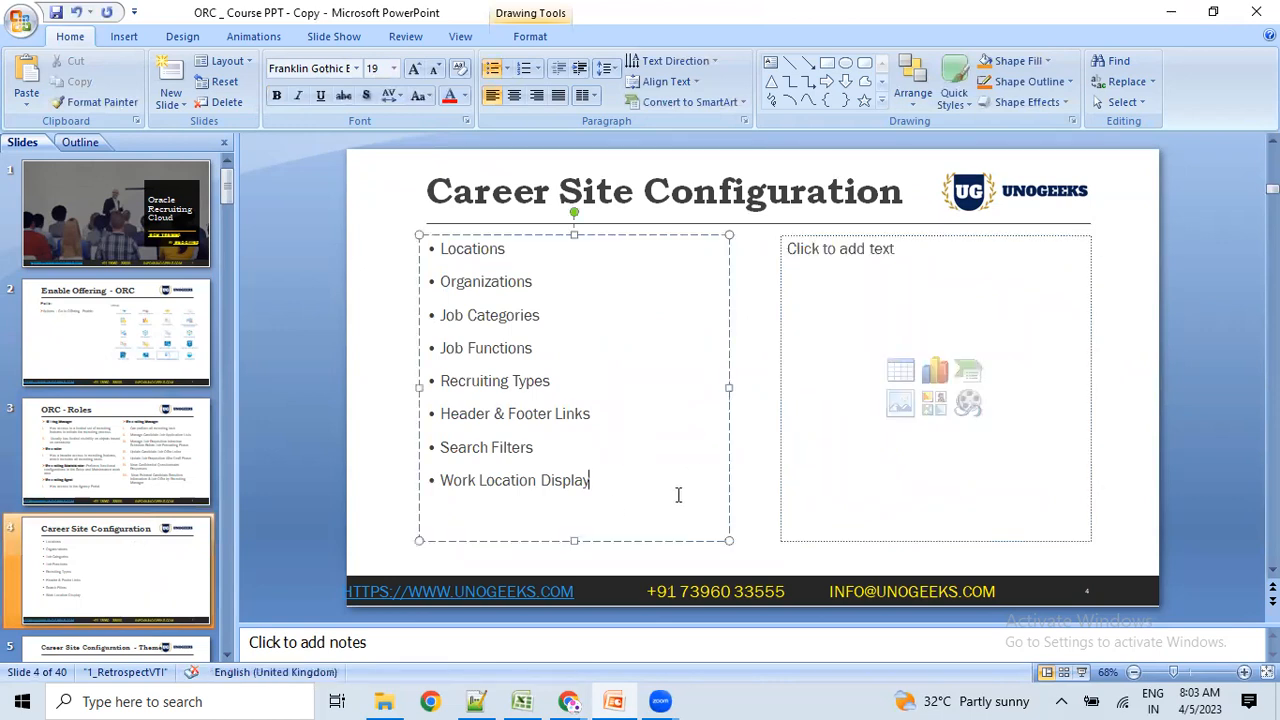
click(388, 355)
Scroll through slides 5 and 6, then return to the Oracle Recruiting setup page.
scroll(508, 334, down, 2)
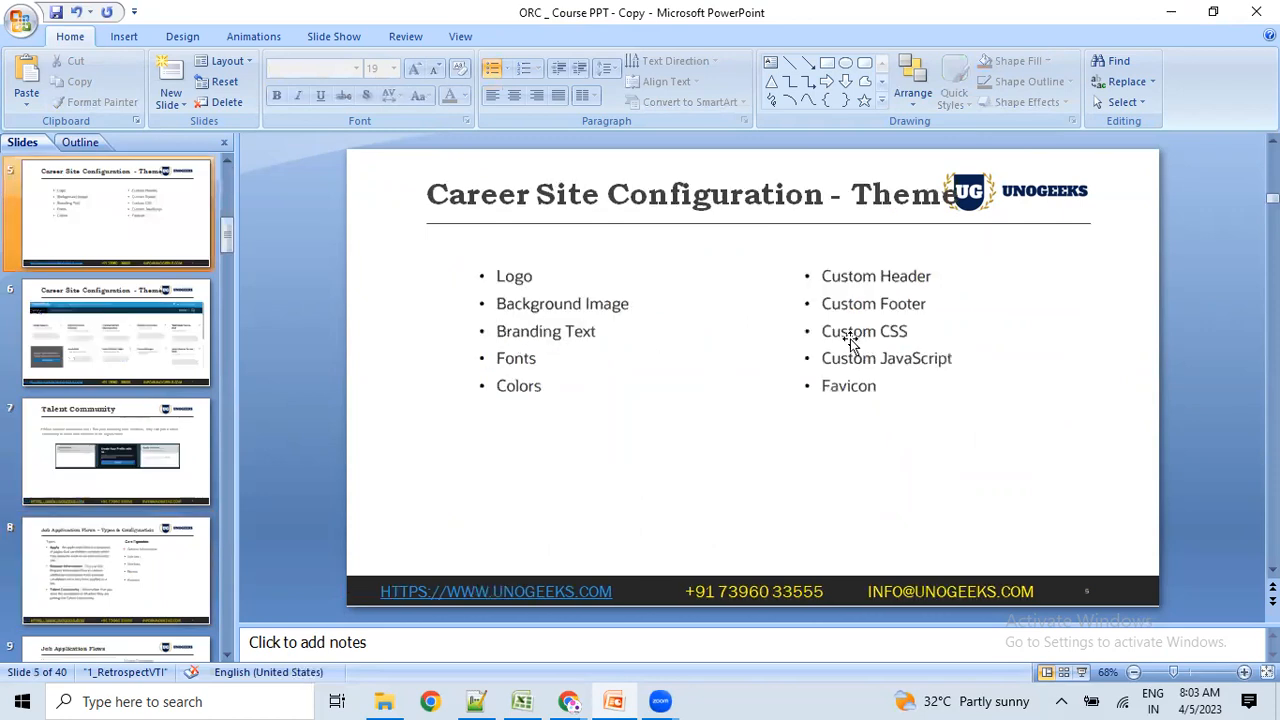
scroll(630, 386, down, 2)
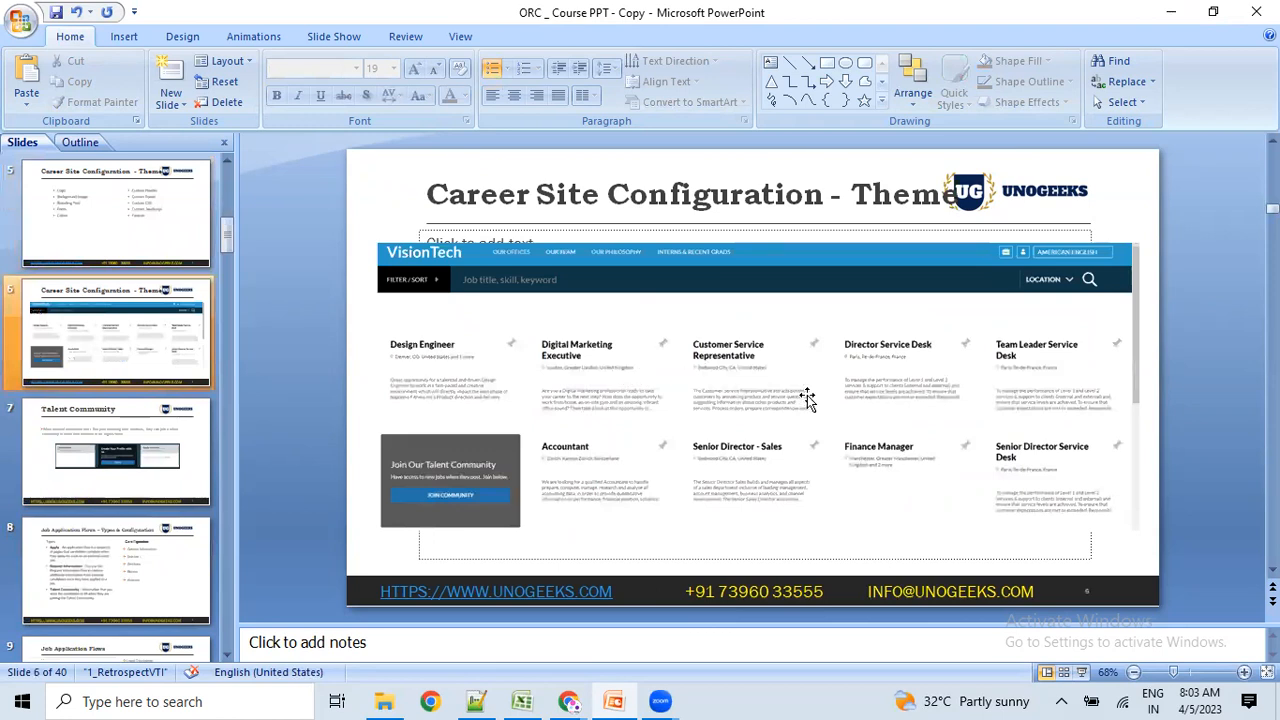
key(alt+Tab)
click(703, 463)
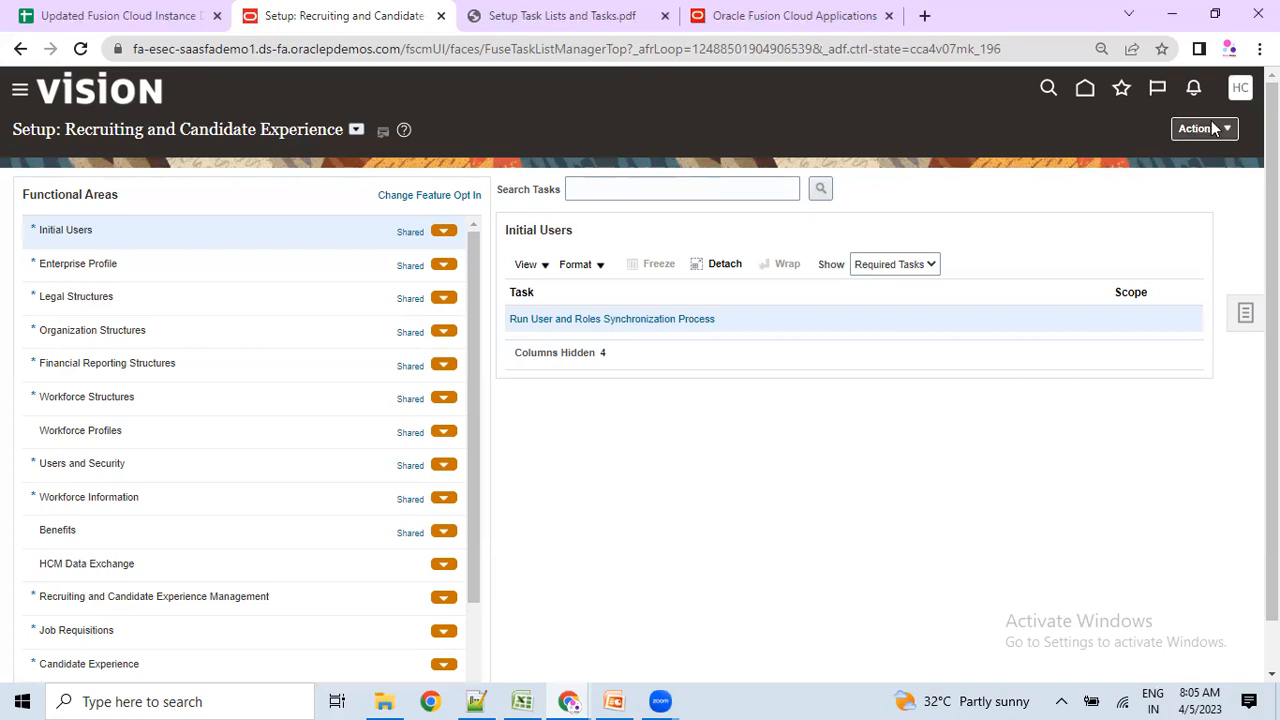
Open the Oracle Fusion home page, page the app categories back to the first set, then return to PowerPoint.
click(1085, 89)
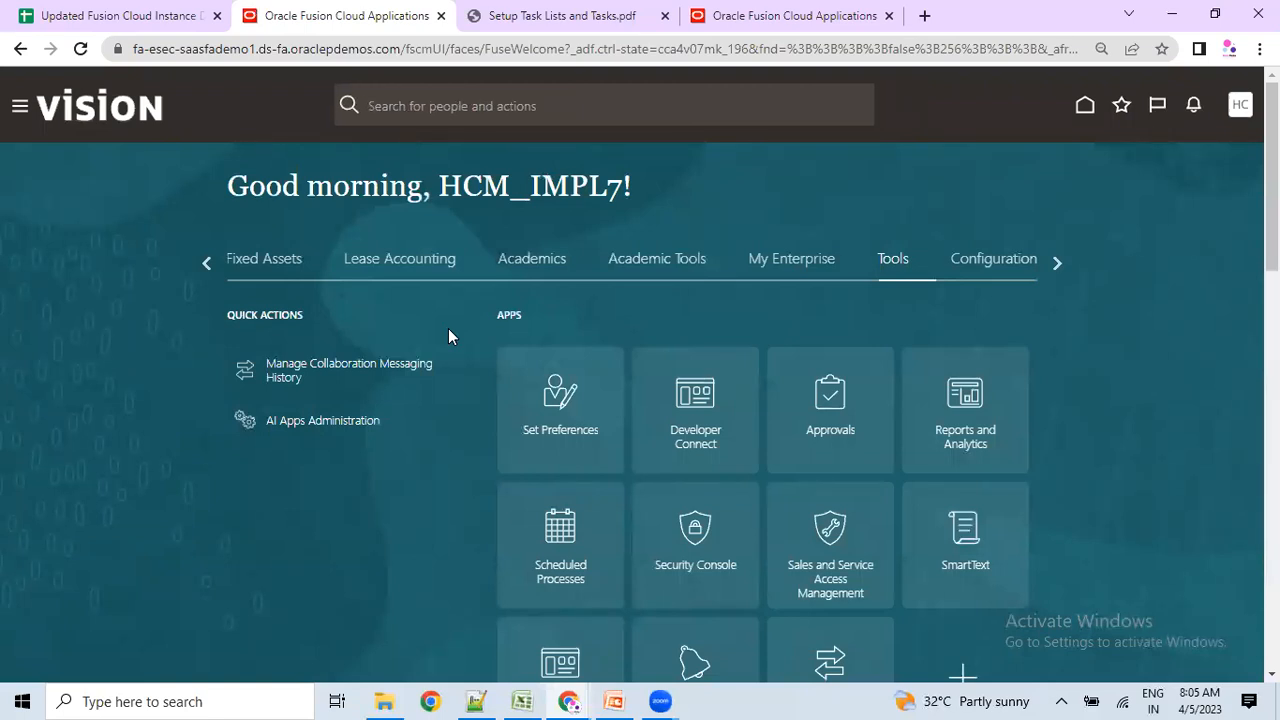
scroll(380, 612, down, 3)
scroll(330, 480, up, 3)
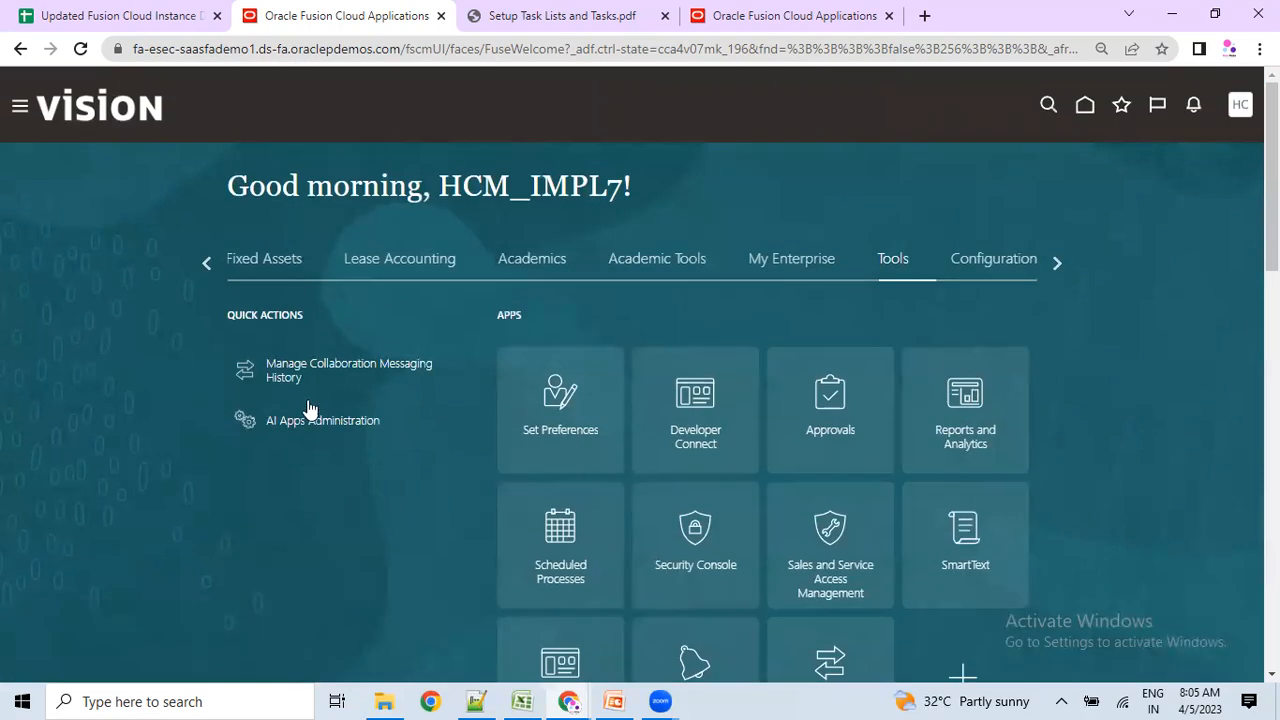
click(206, 264)
triple_click(206, 264)
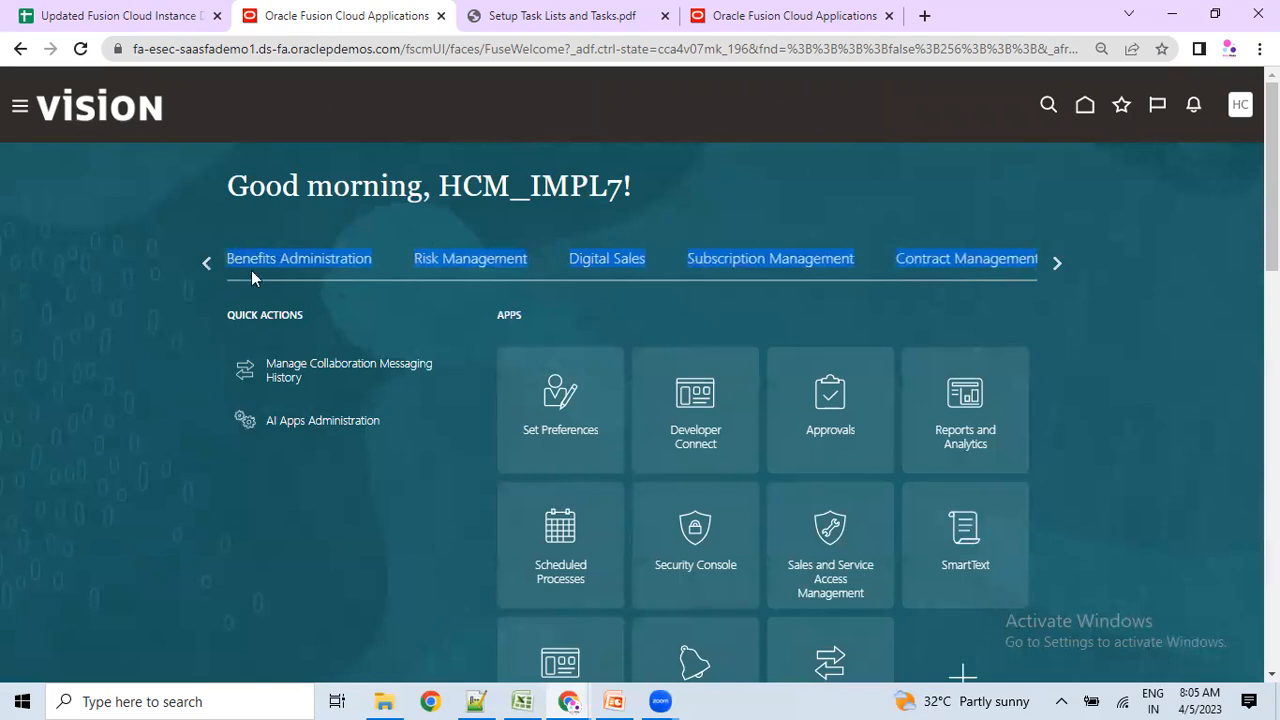
click(206, 266)
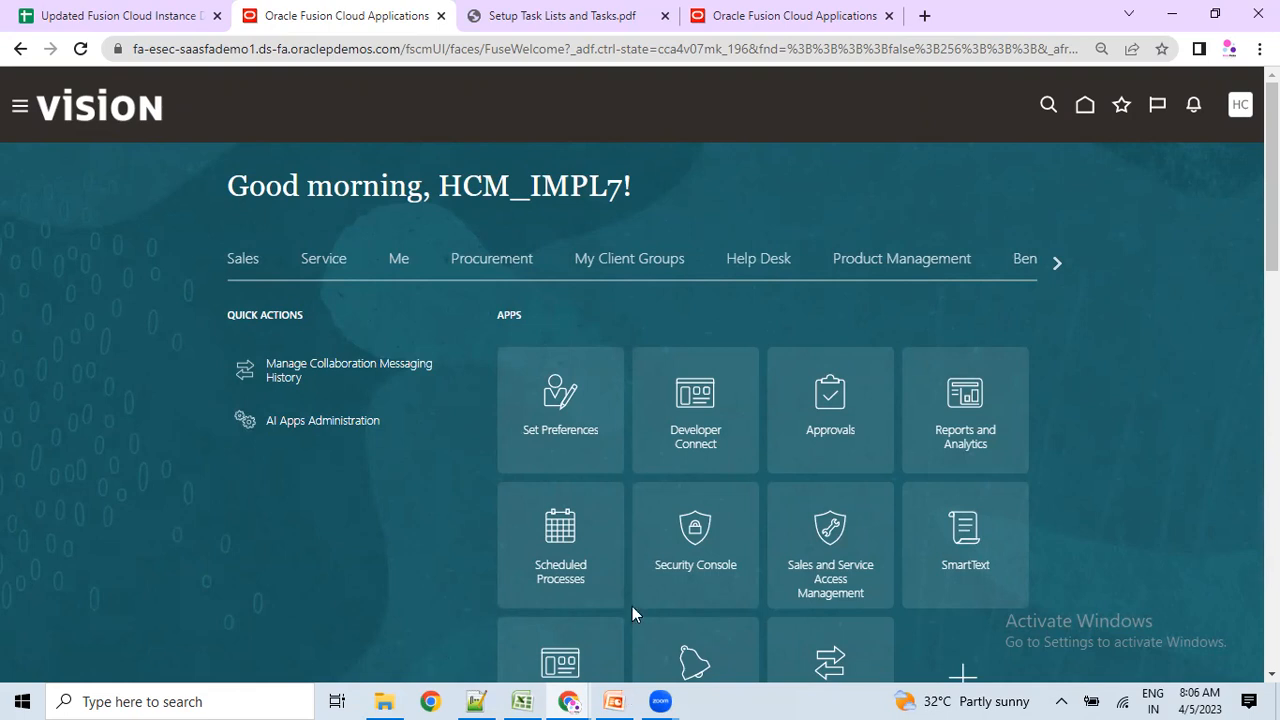
key(alt+Tab)
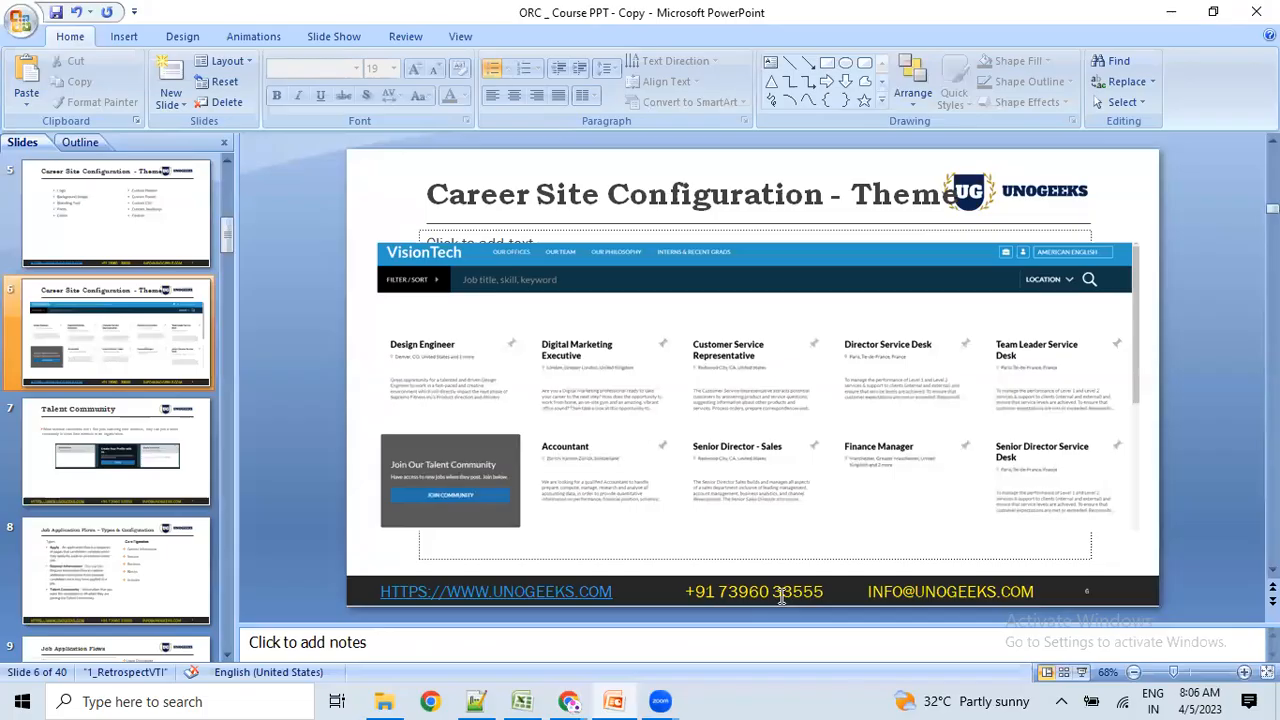
Select the footer contact details box, then minimise PowerPoint to reveal the Oracle home page.
click(724, 592)
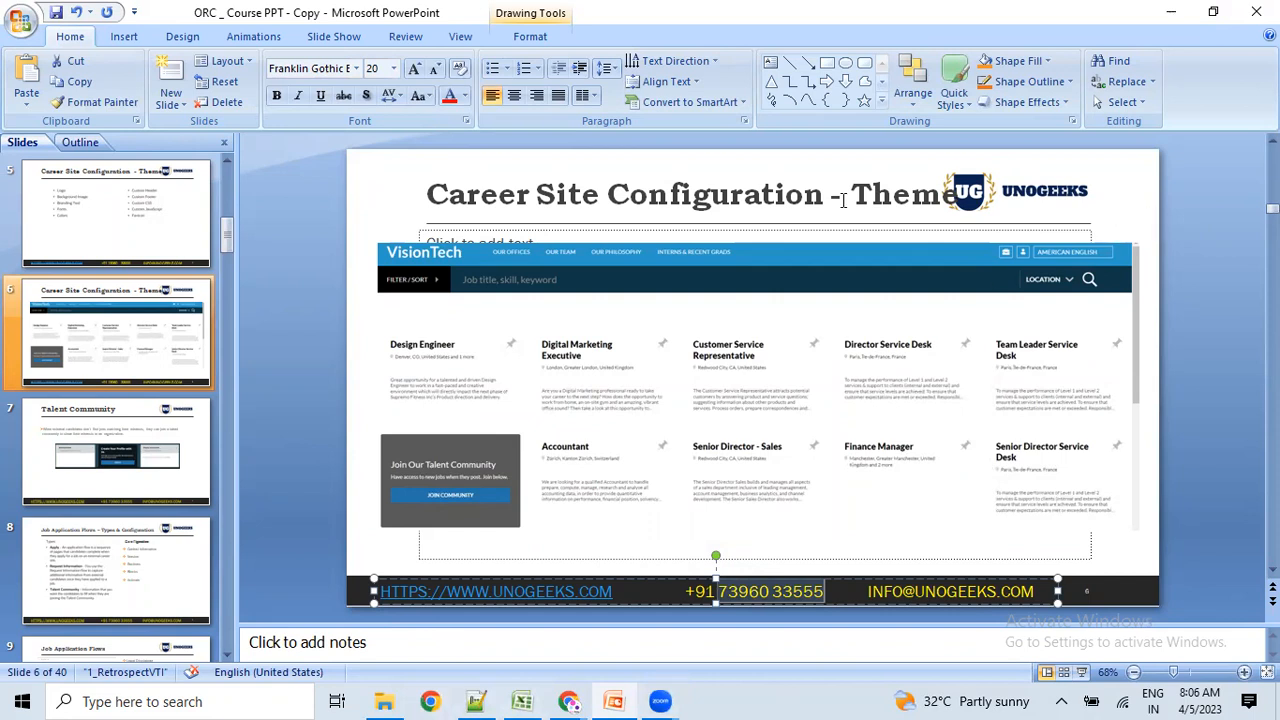
click(1172, 12)
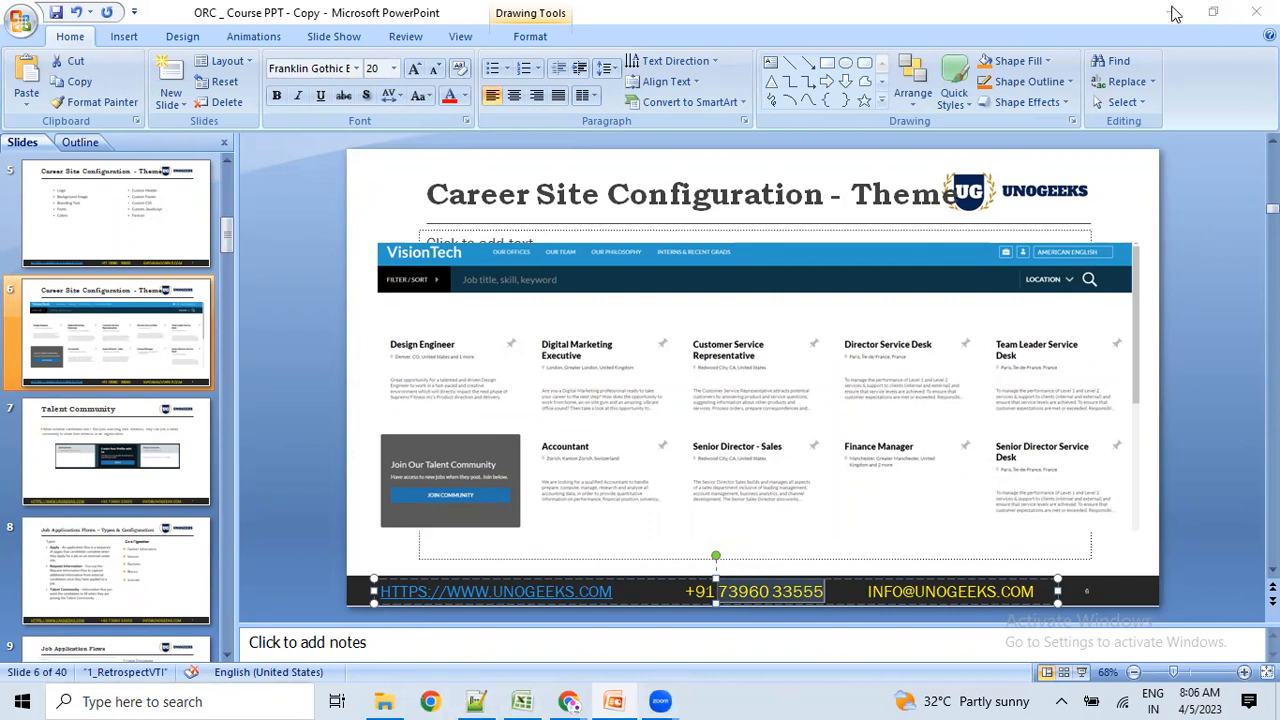